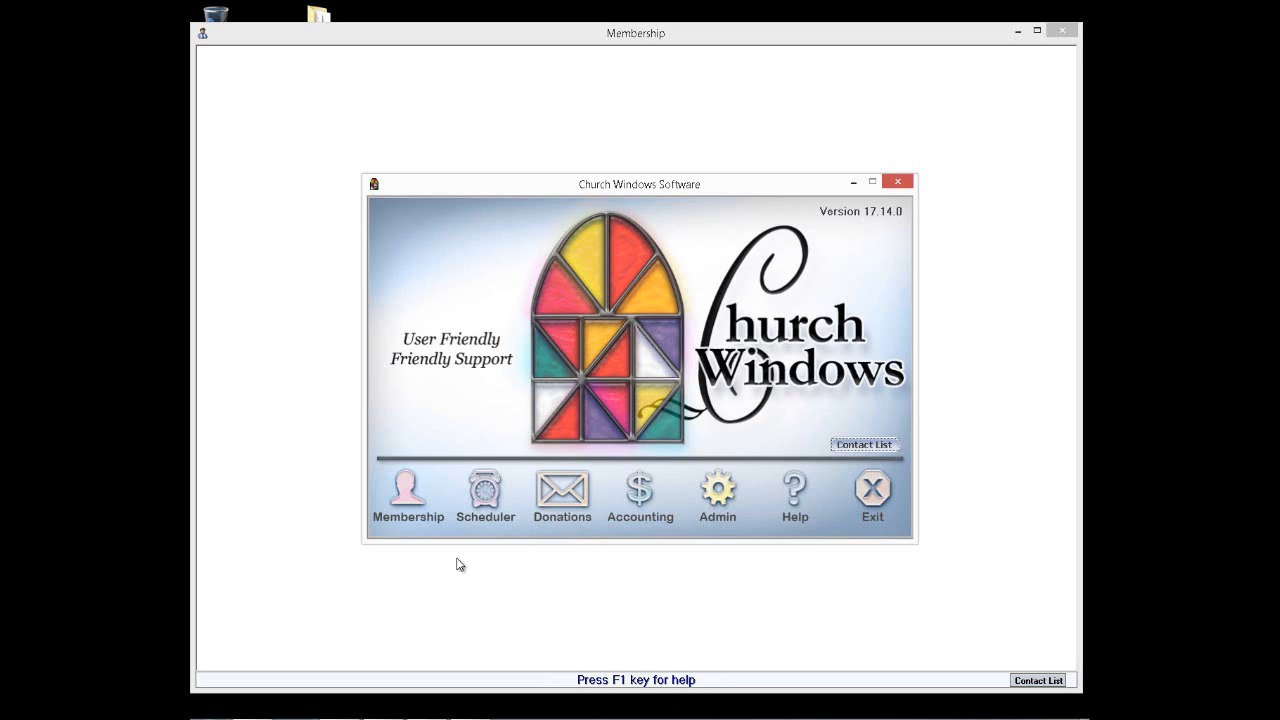
Switch to the Church Windows website in Internet Explorer and open its Pre-Recorded Webinars page.
mouse_move(282, 716)
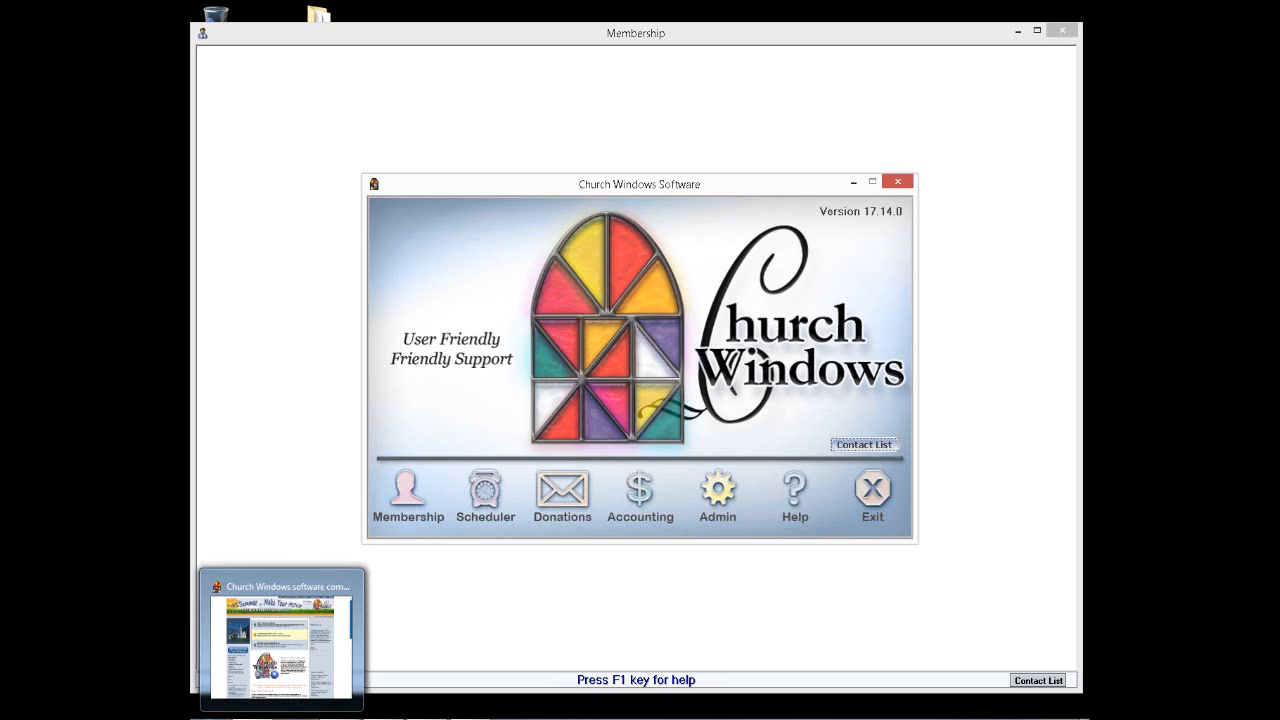
click(282, 640)
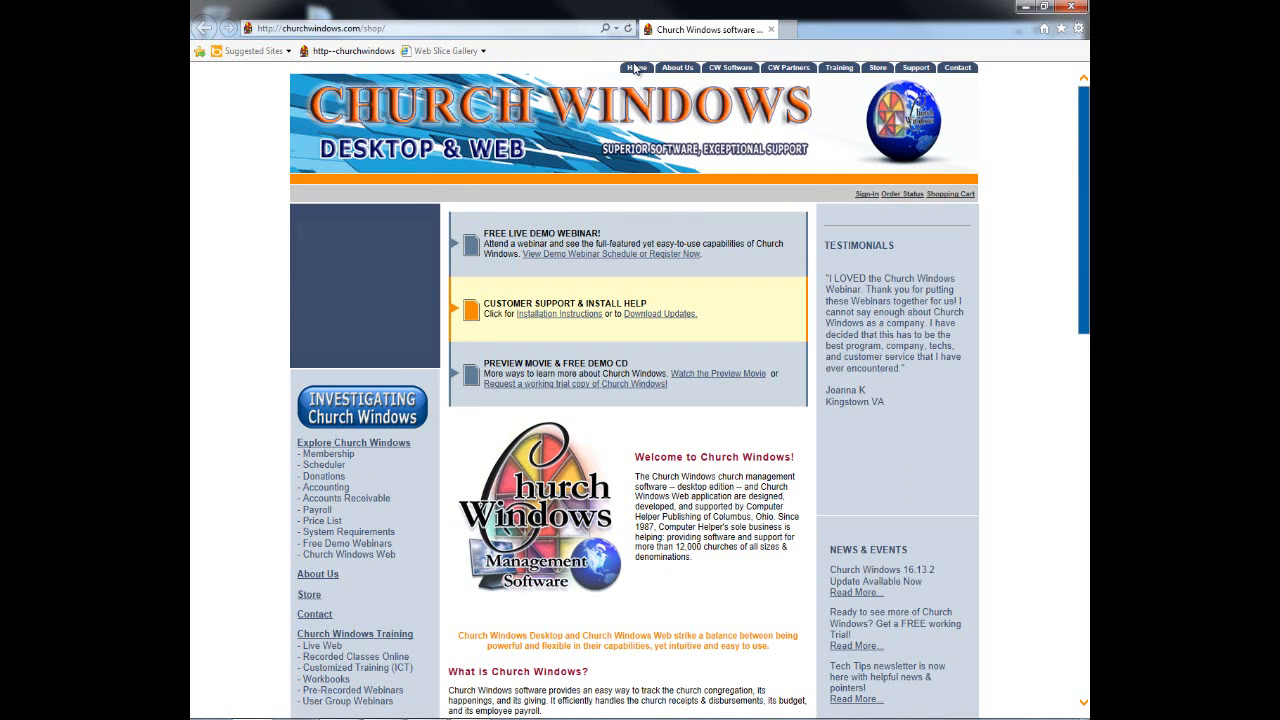
scroll(240, 194, down, 2)
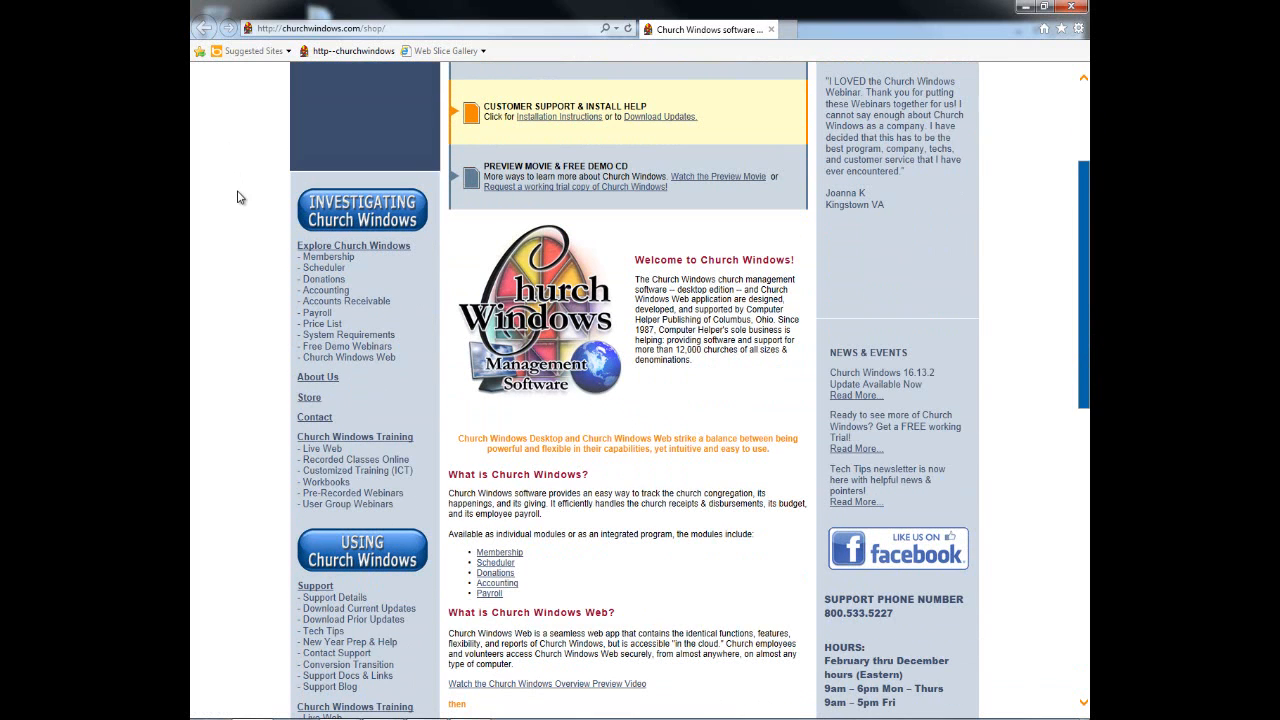
scroll(231, 363, down, 1)
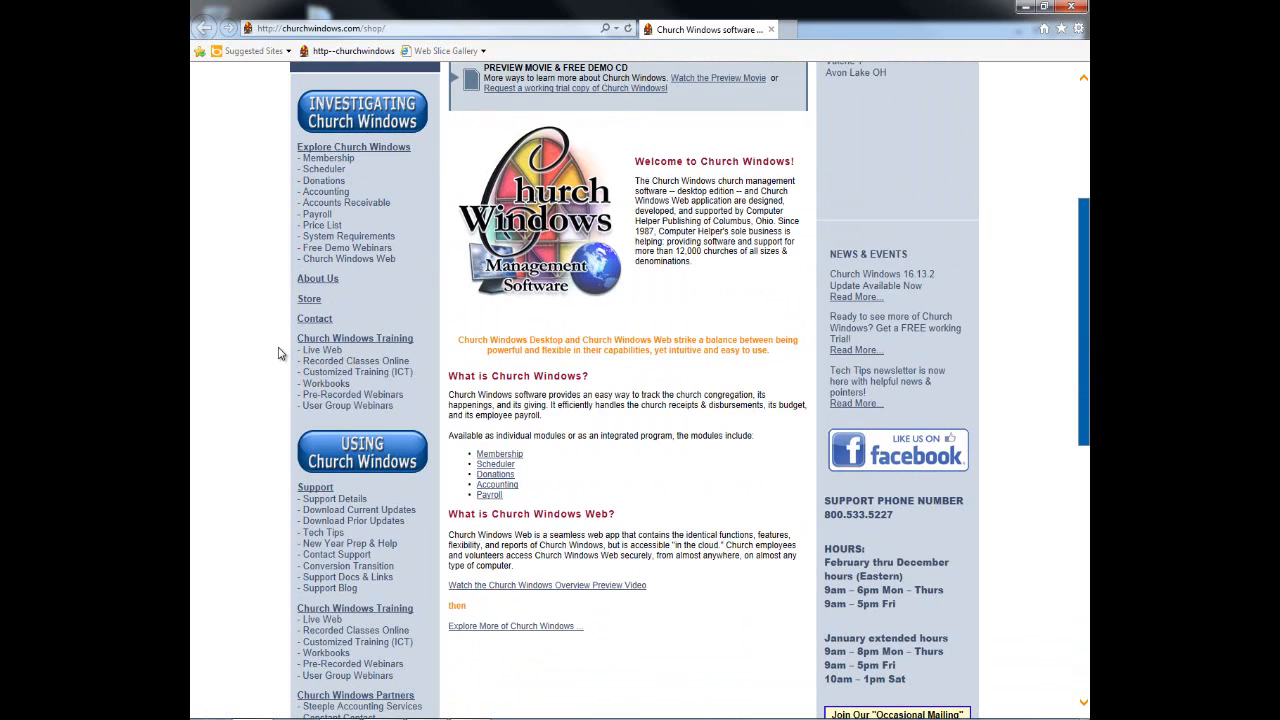
click(327, 396)
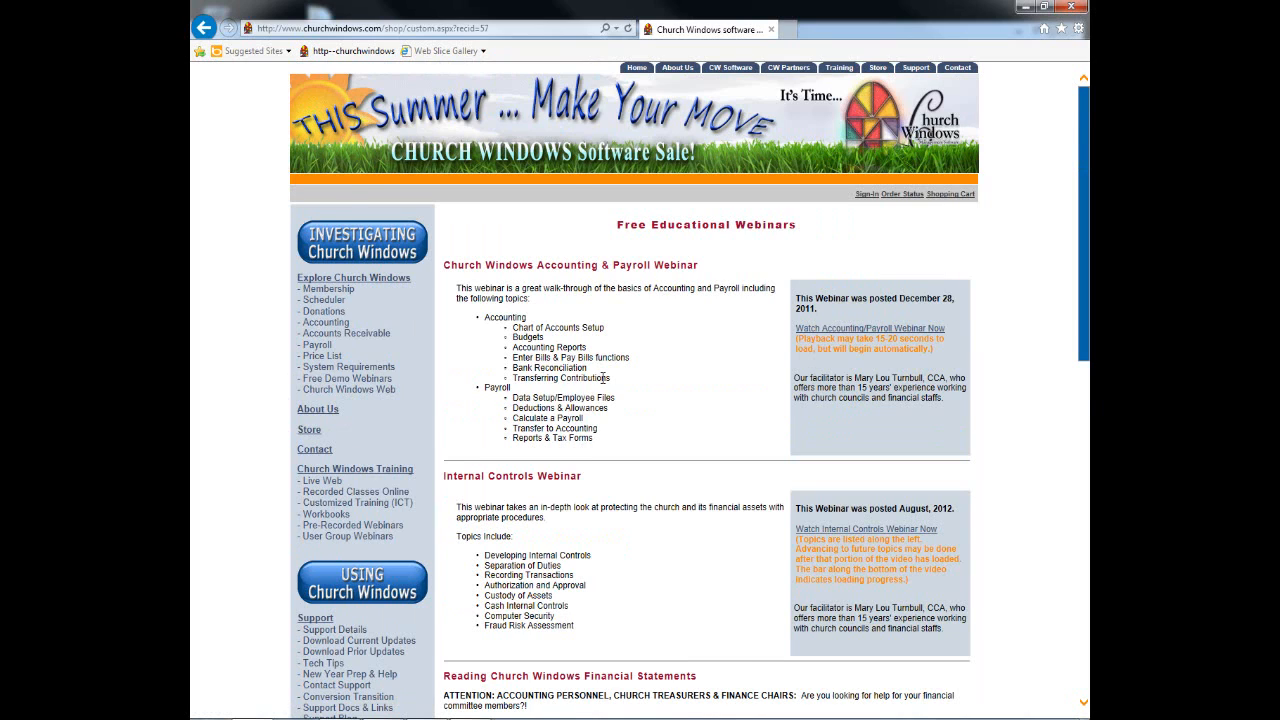
Review the free educational webinars offered, from Accounting & Payroll through Fraud Detection & Prevention.
scroll(603, 380, down, 3)
scroll(603, 383, down, 3)
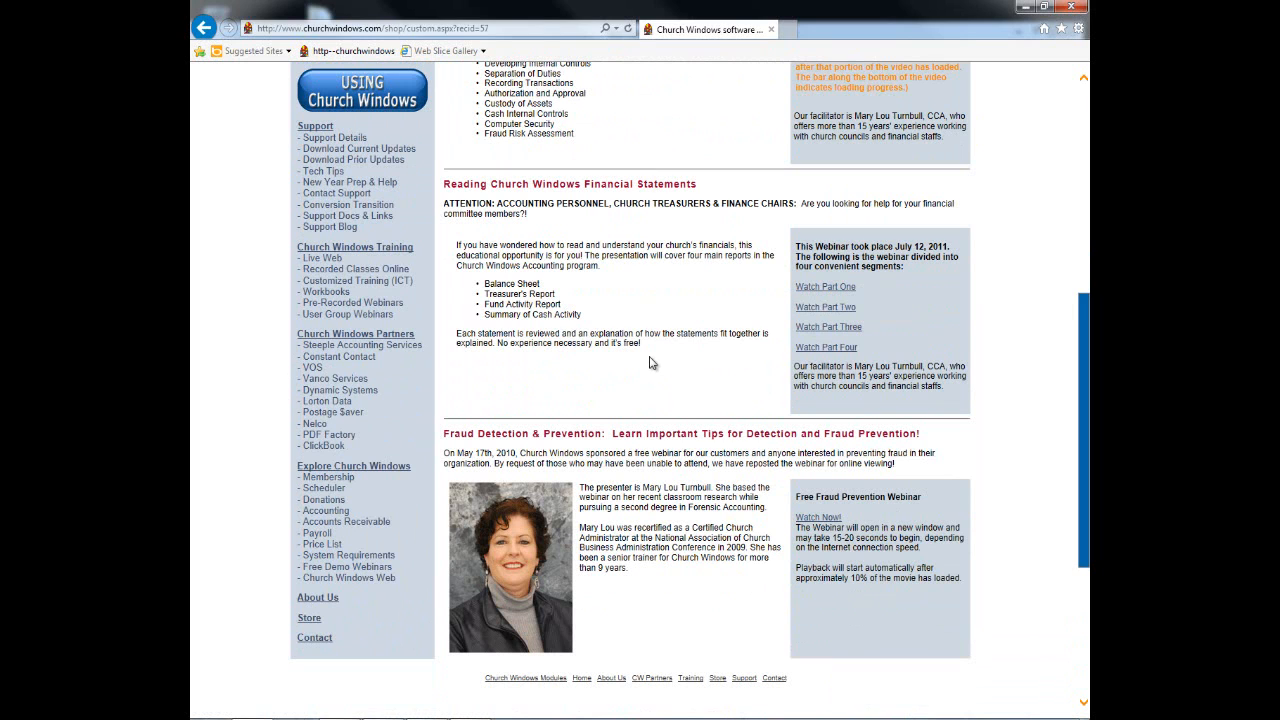
scroll(648, 362, up, 4)
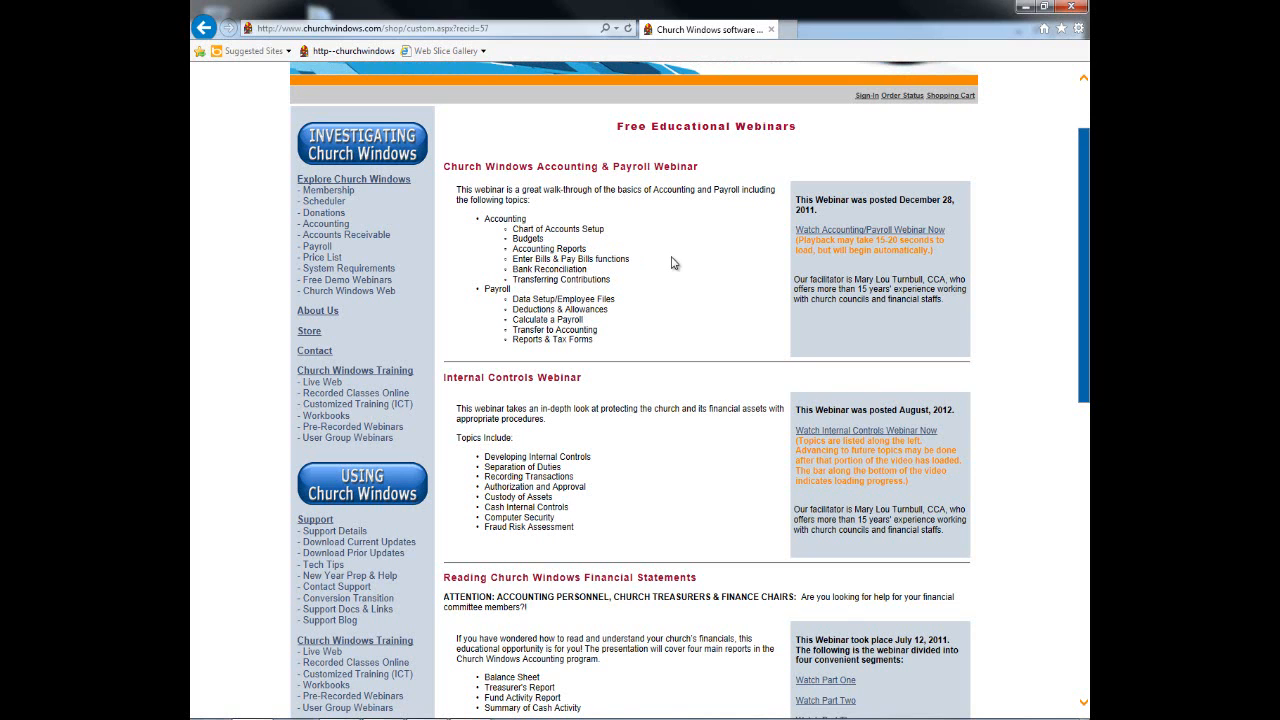
scroll(650, 260, down, 3)
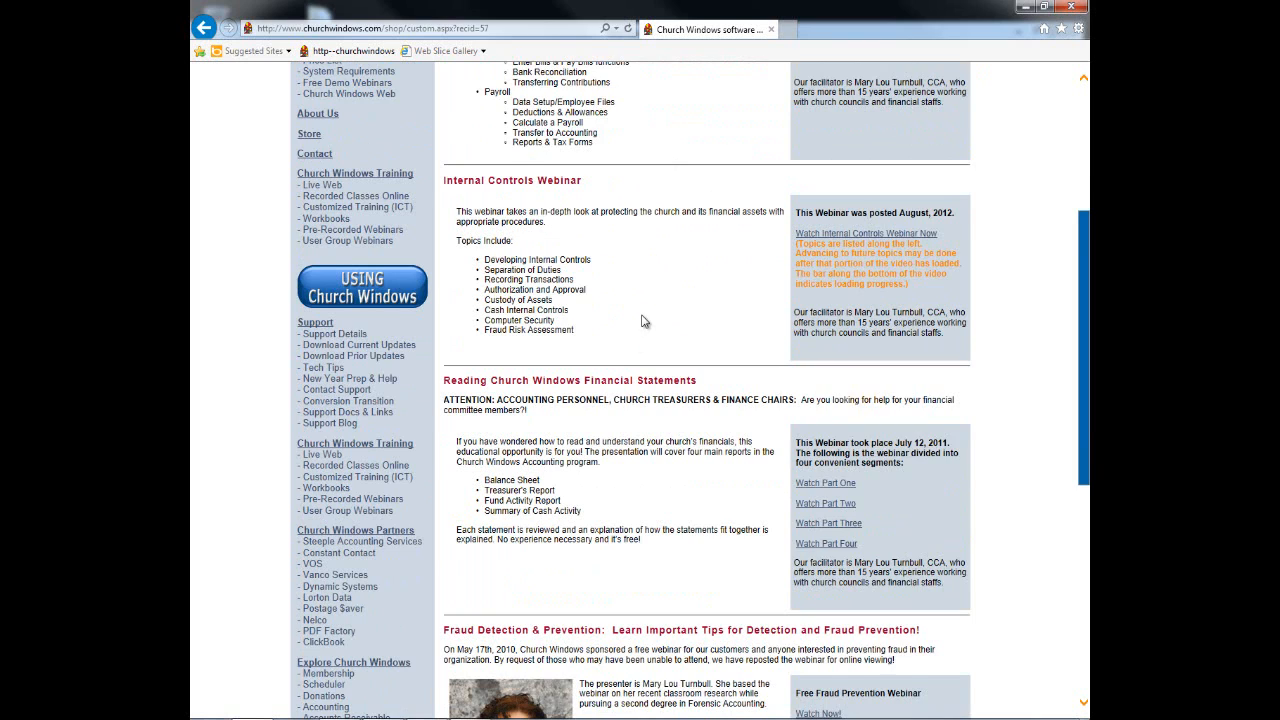
scroll(643, 320, down, 1)
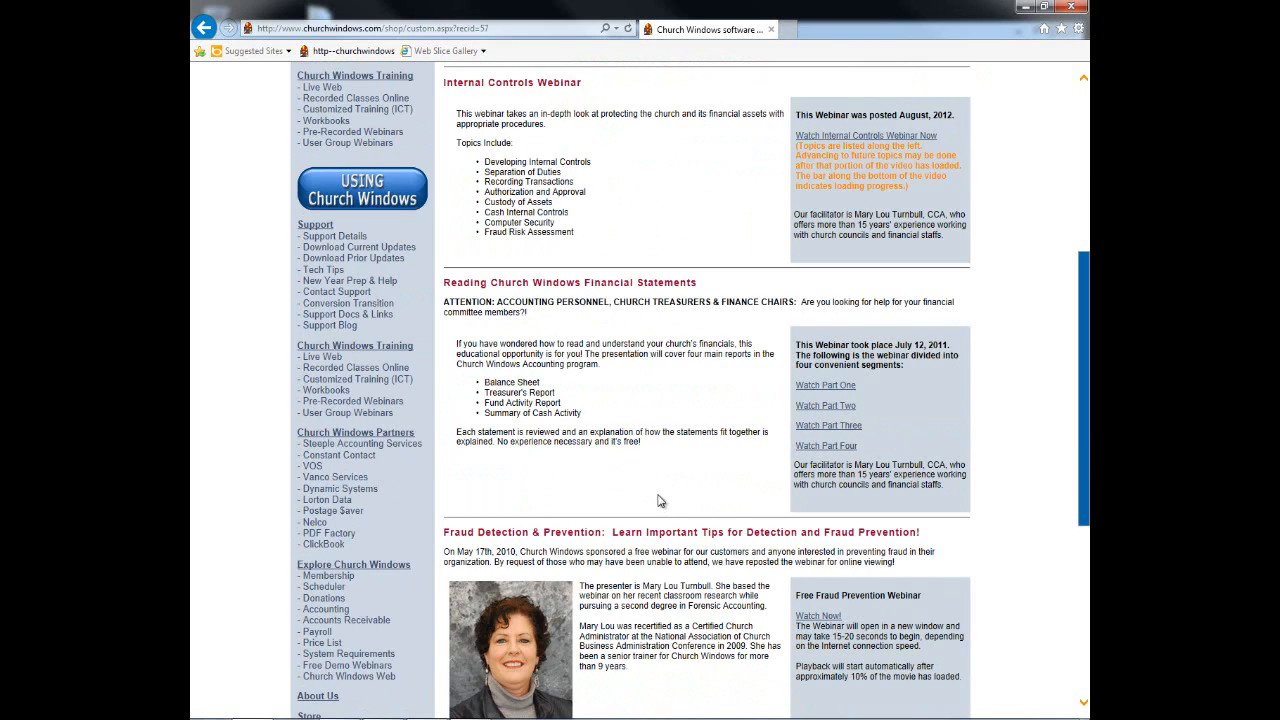
scroll(616, 499, down, 1)
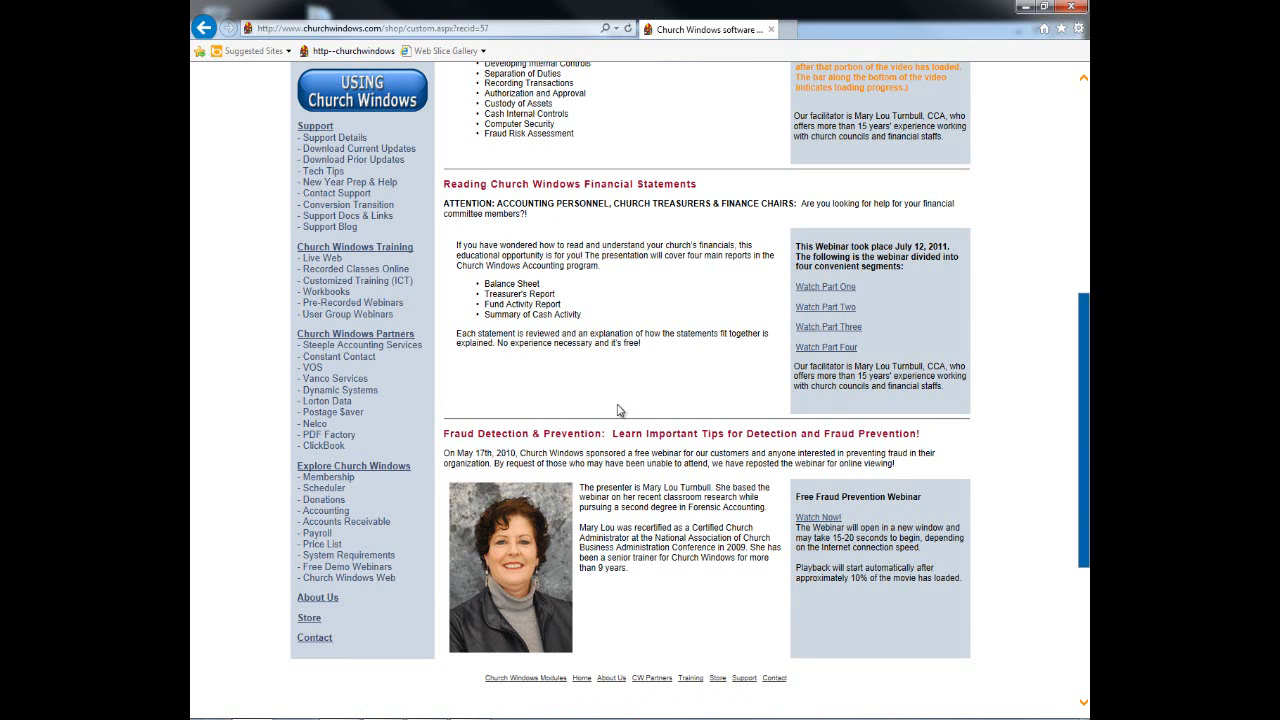
scroll(605, 265, up, 5)
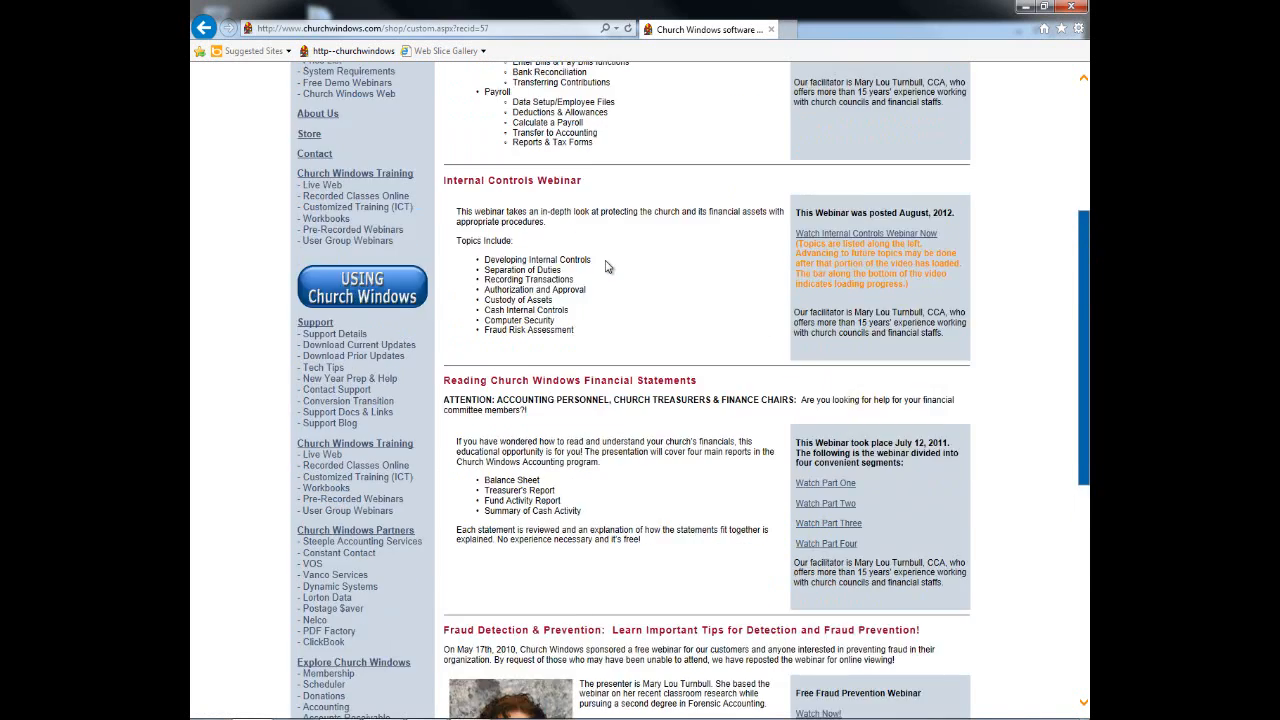
Open the User Group Webinars page and review the user group and Coffee Break Quick Class sessions.
scroll(605, 268, down, 3)
click(318, 512)
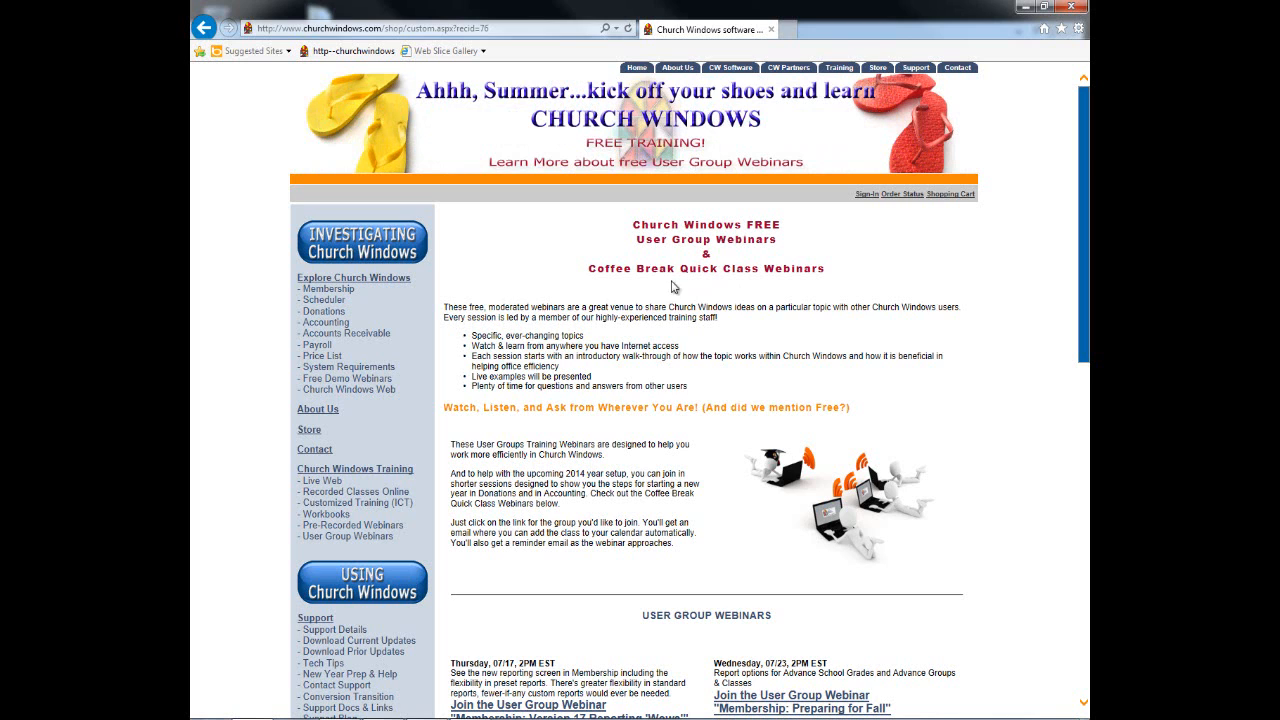
scroll(746, 289, down, 1)
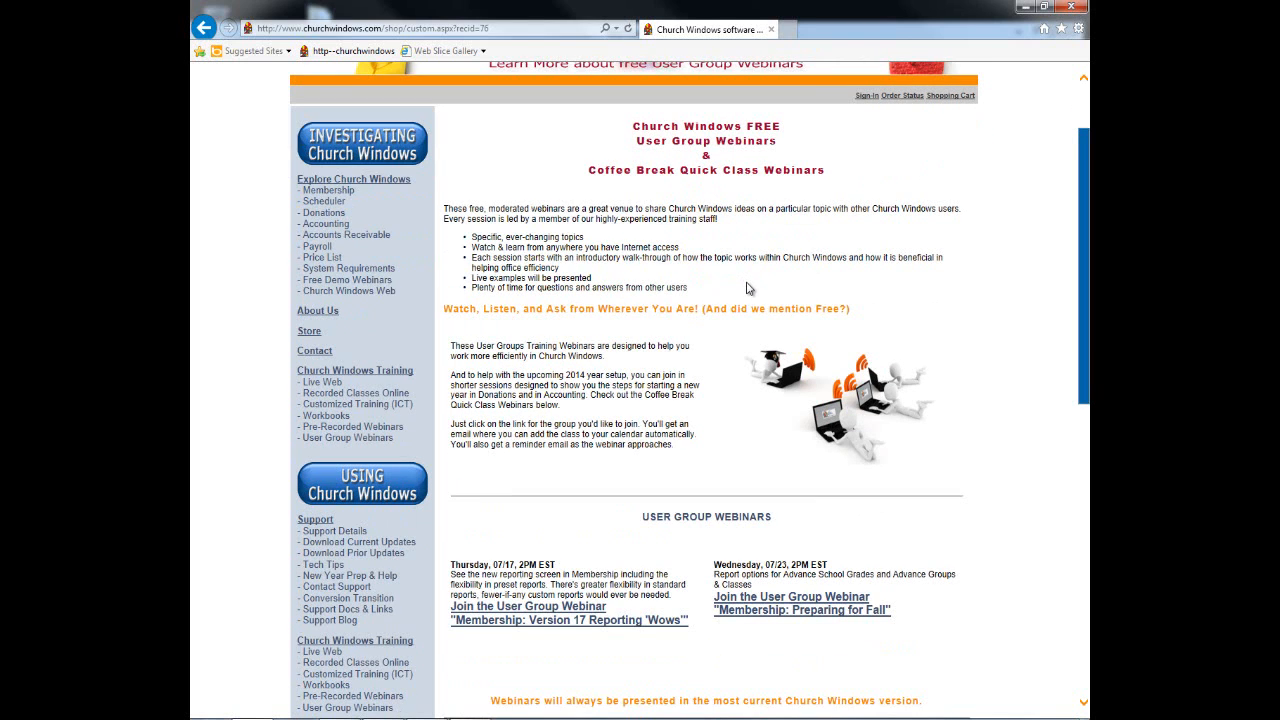
scroll(728, 390, down, 2)
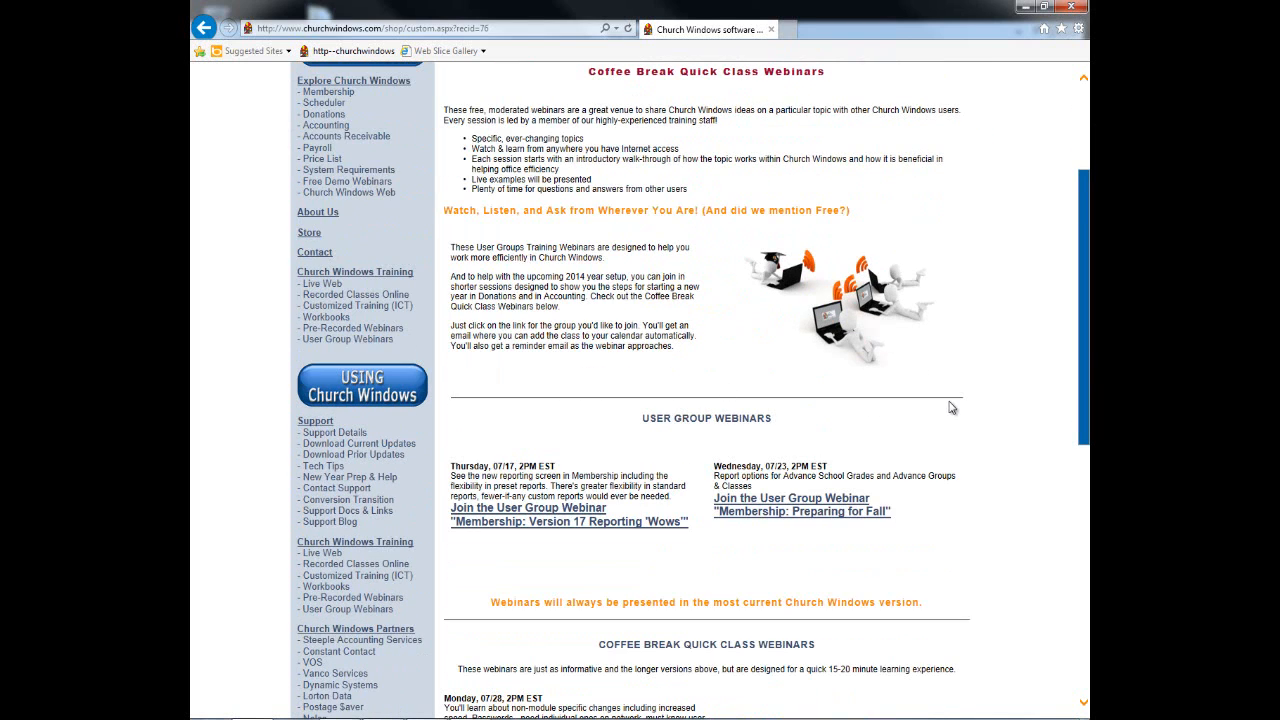
scroll(953, 407, down, 1)
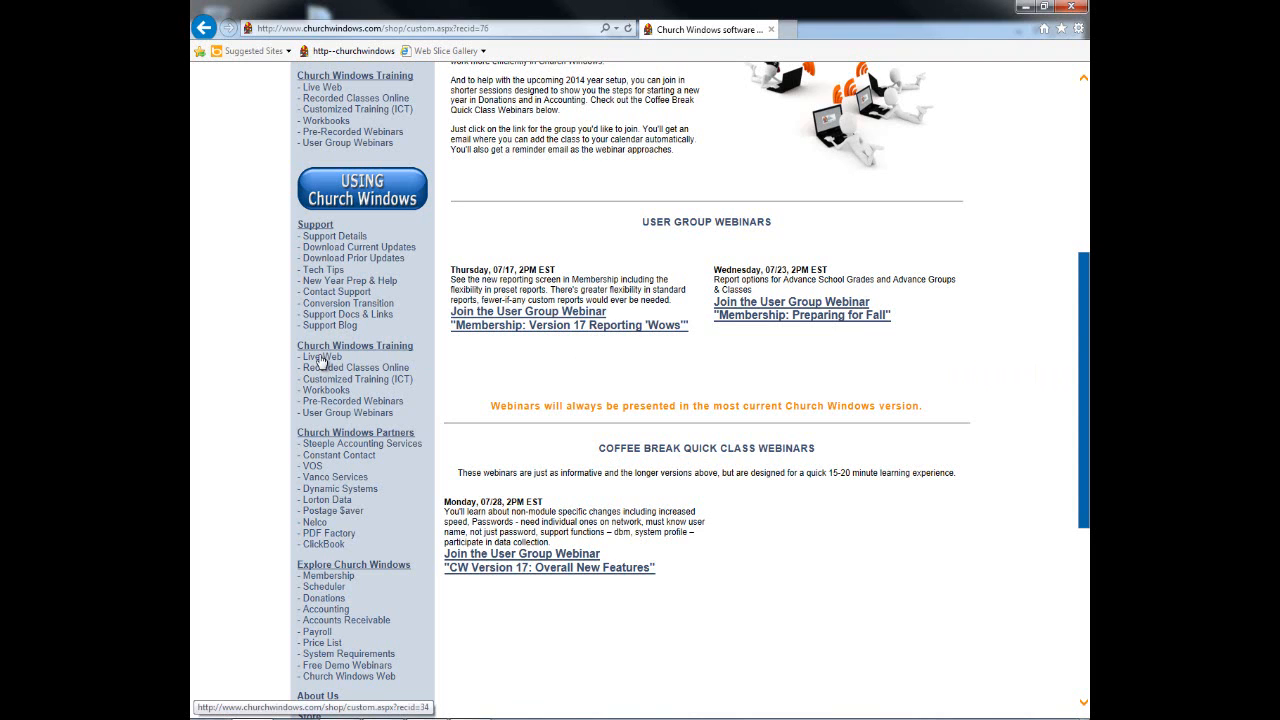
Open the Download Current Updates page and review the Church Windows and Payroll updates offered.
scroll(270, 405, down, 1)
scroll(270, 405, up, 1)
click(364, 250)
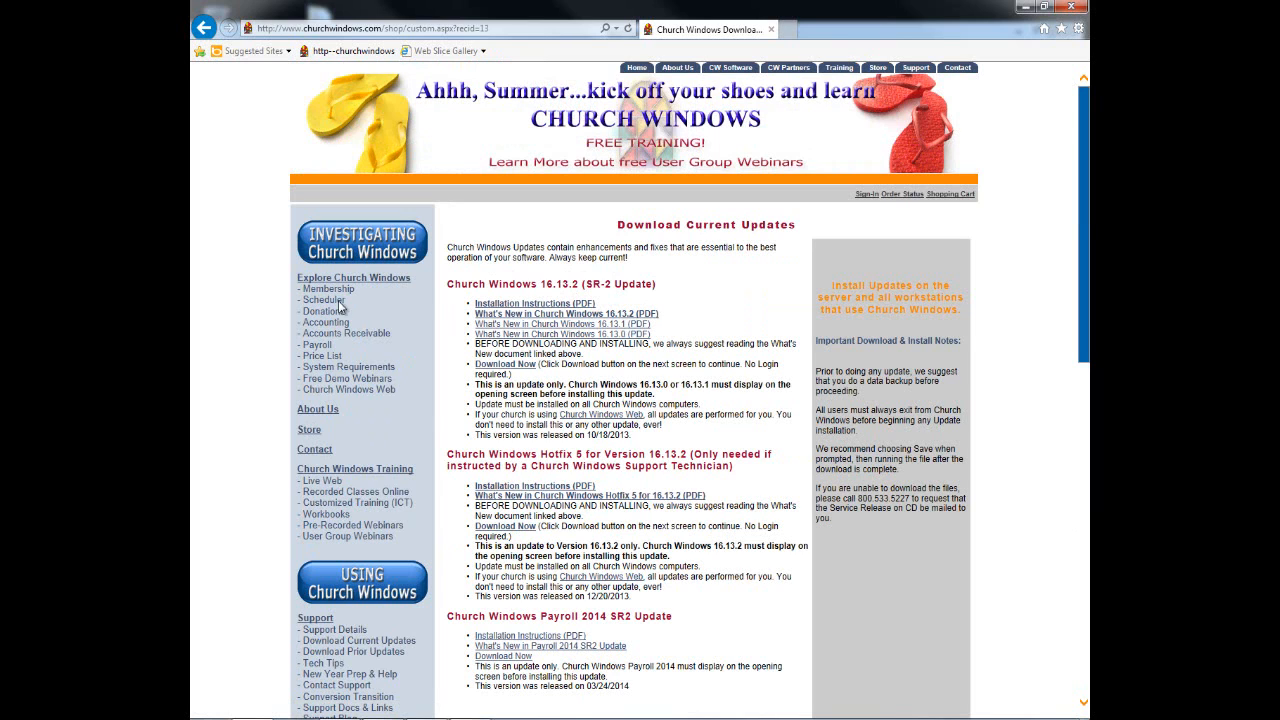
scroll(222, 453, down, 2)
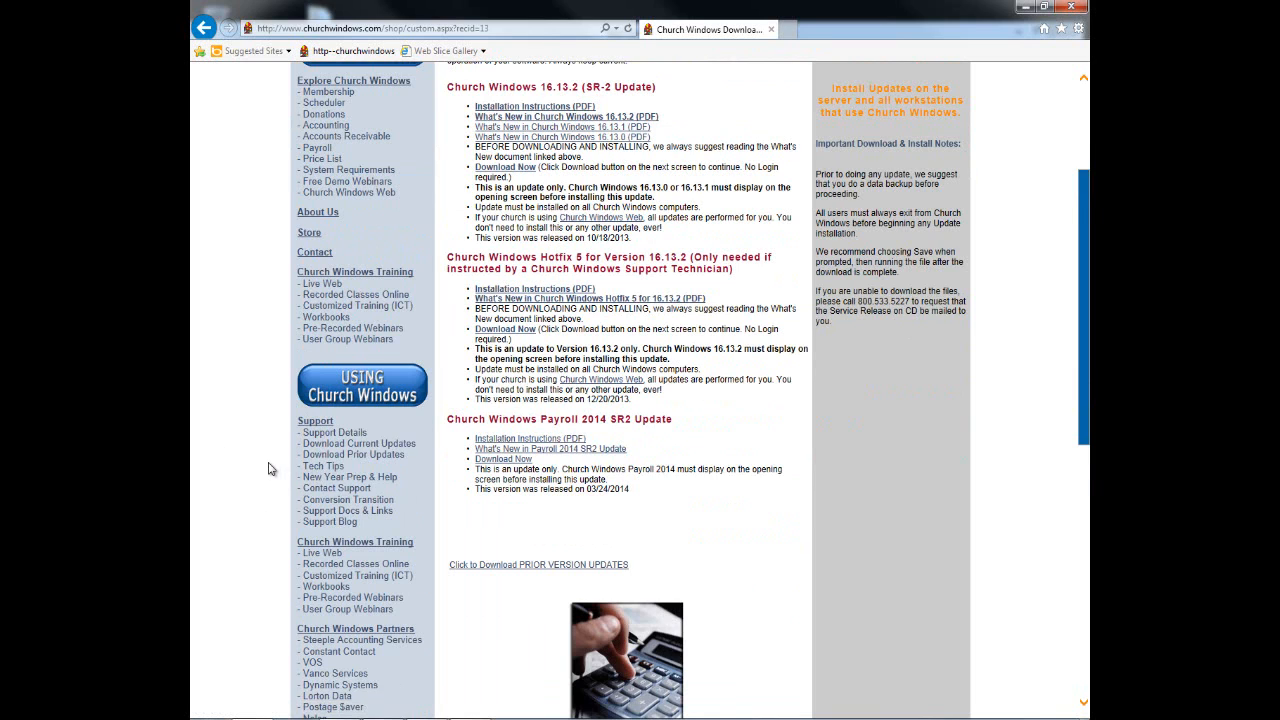
scroll(268, 469, down, 1)
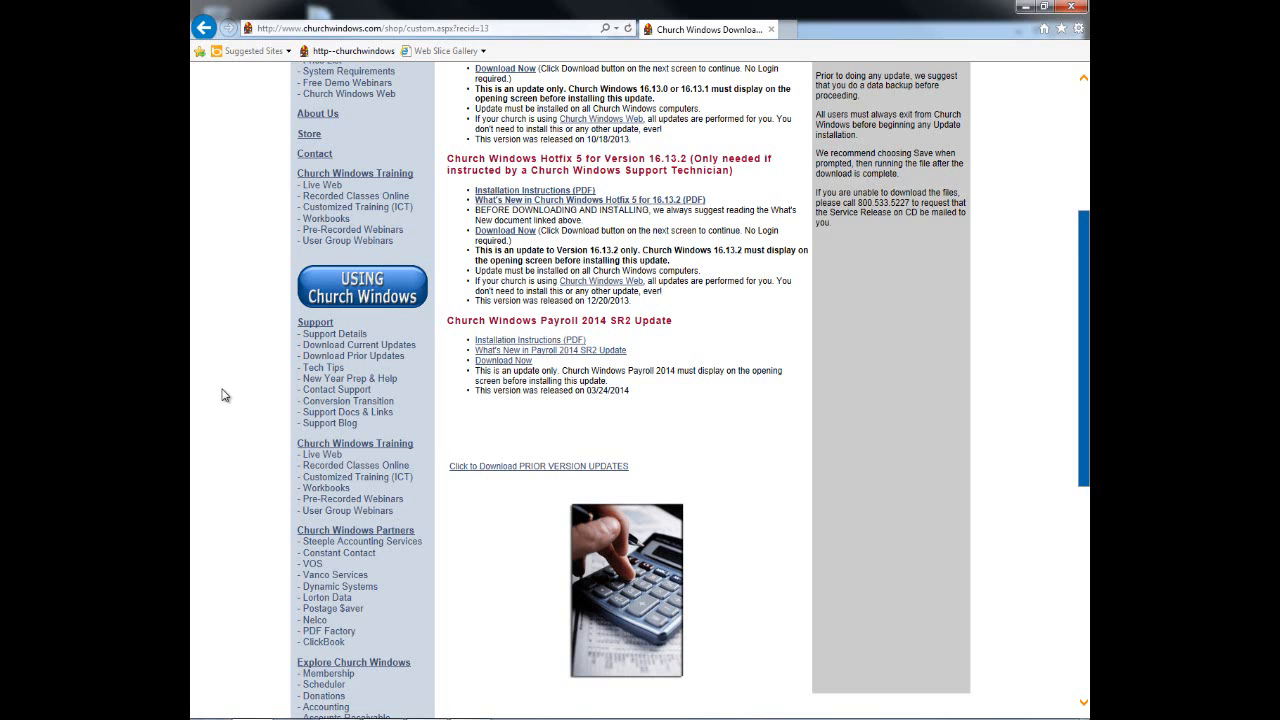
Open the Conversion Transition page and review its Donations and Accounting conversion resources.
scroll(226, 395, up, 1)
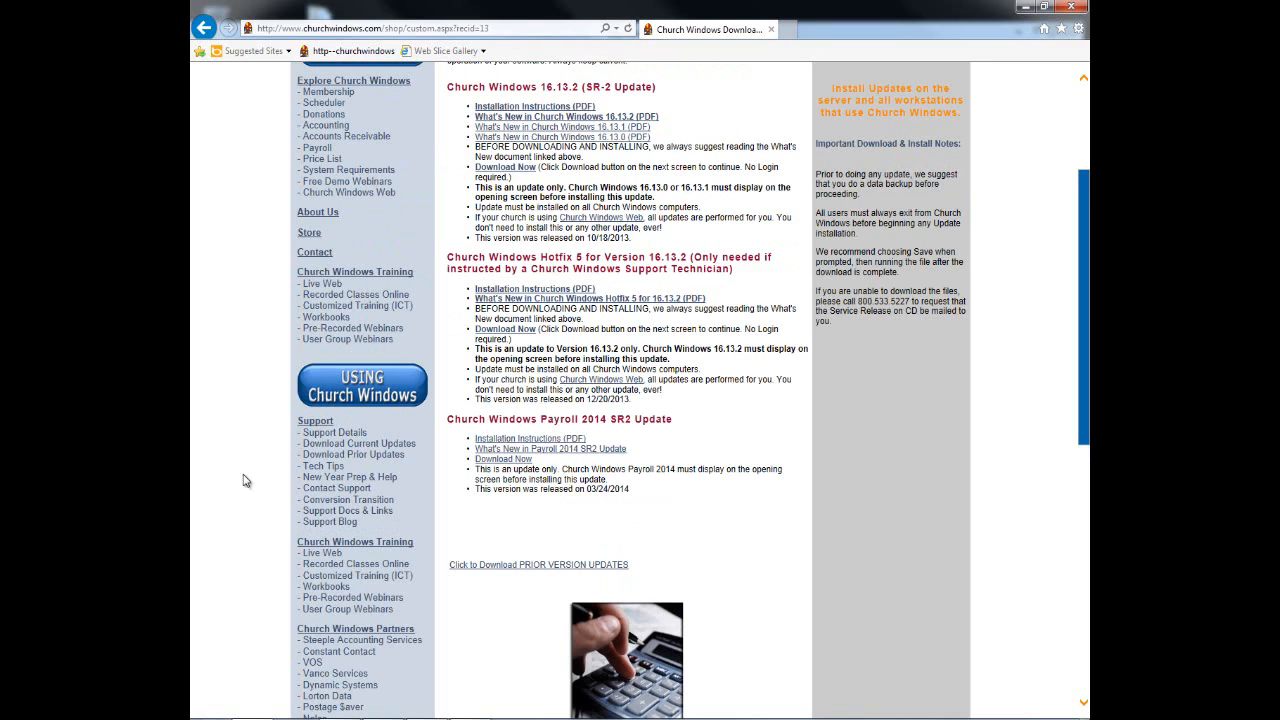
click(322, 503)
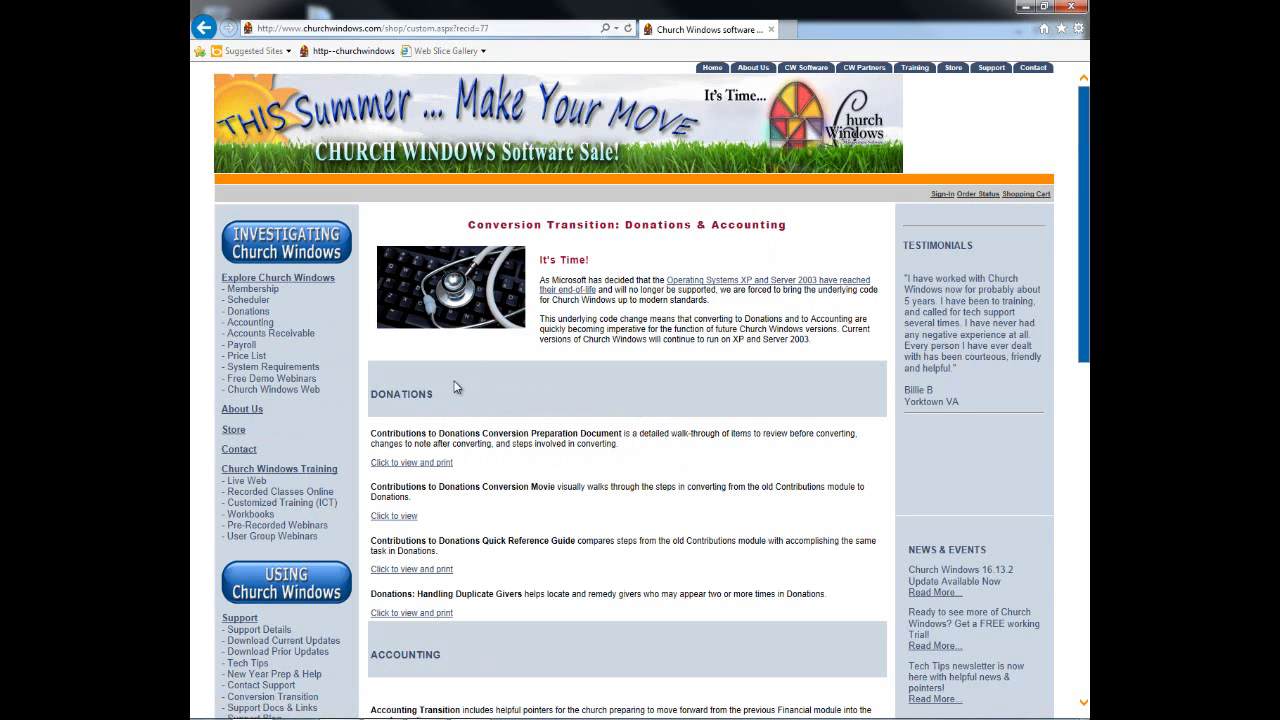
scroll(530, 402, down, 1)
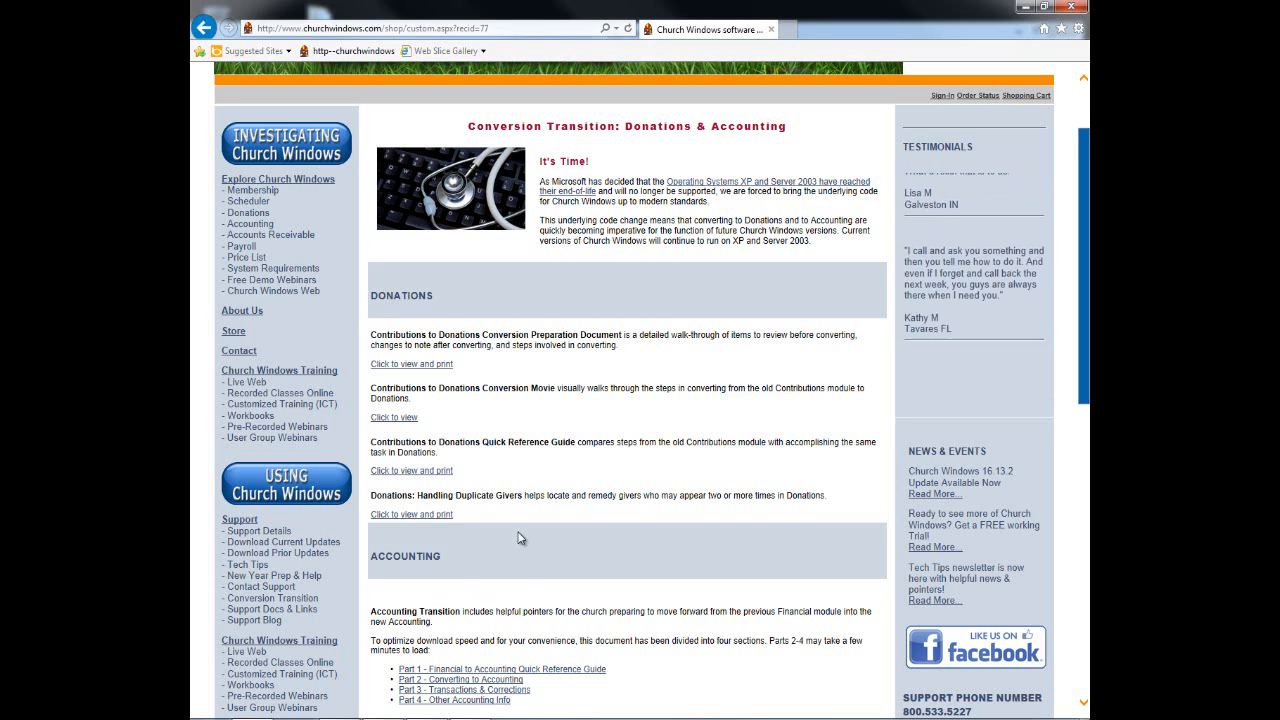
scroll(519, 537, down, 1)
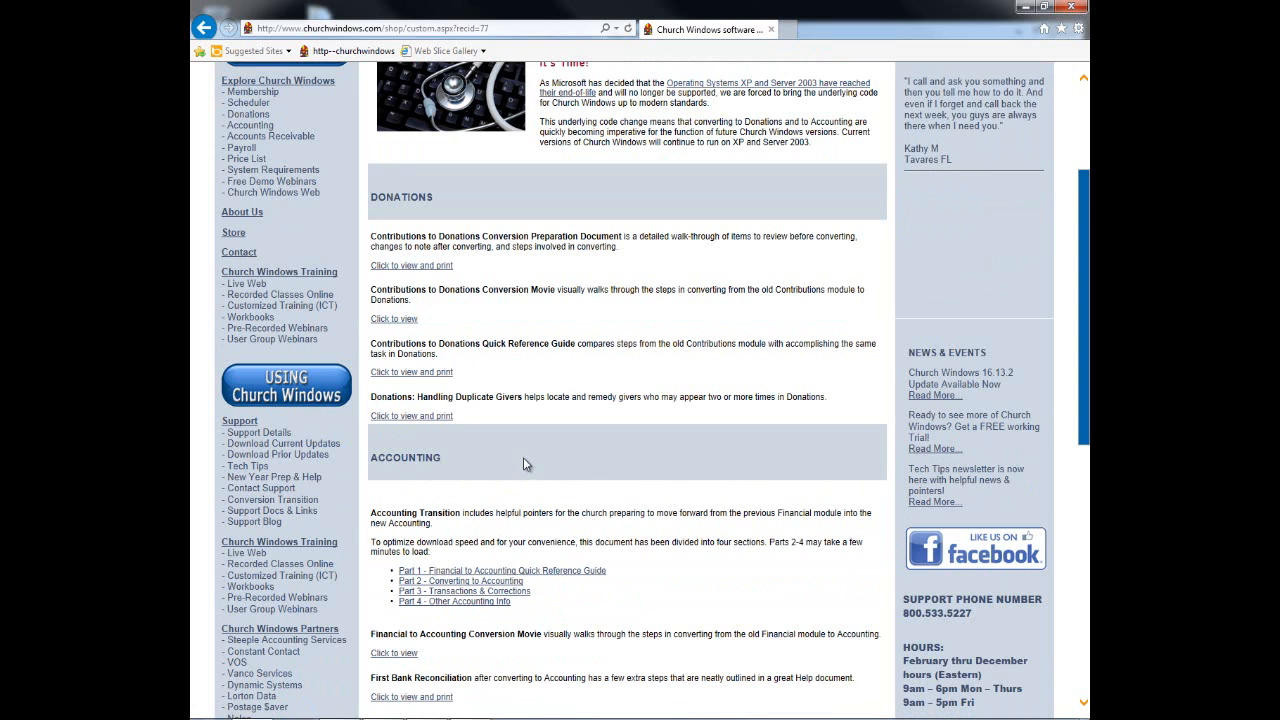
scroll(523, 464, down, 1)
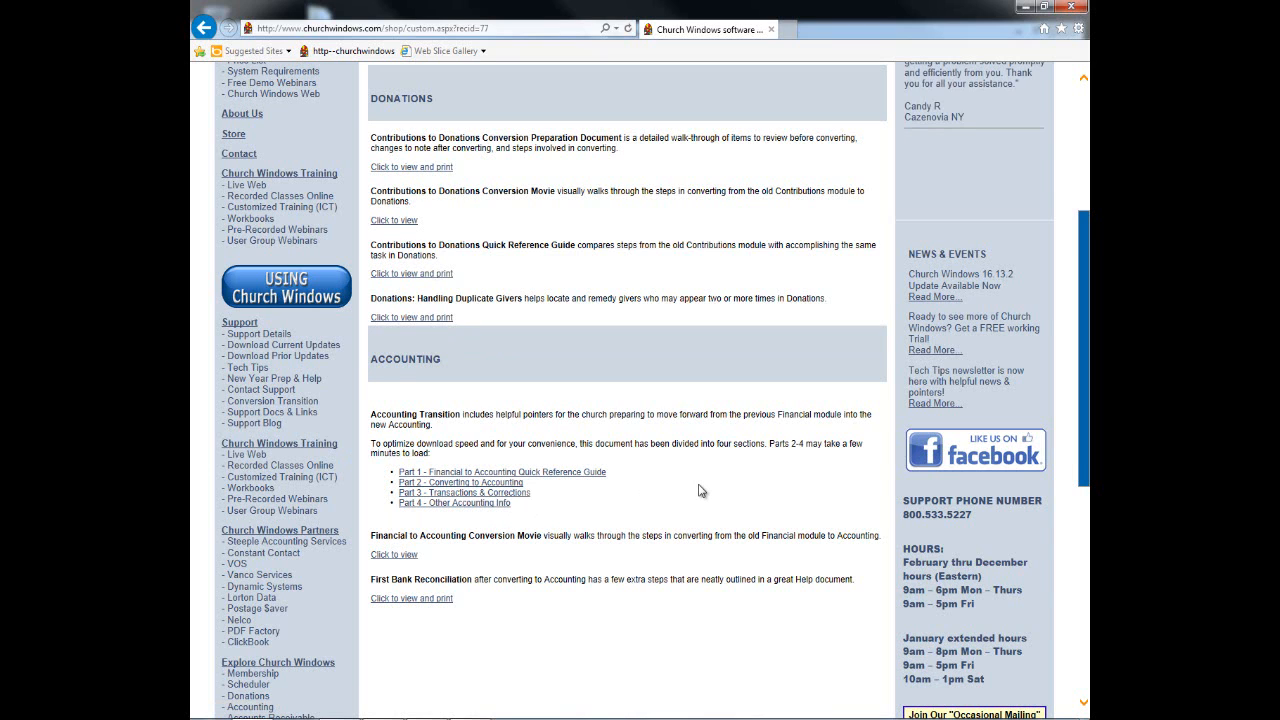
Open the Support Docs & Links page and look through its support documents and media.
scroll(700, 490, up, 2)
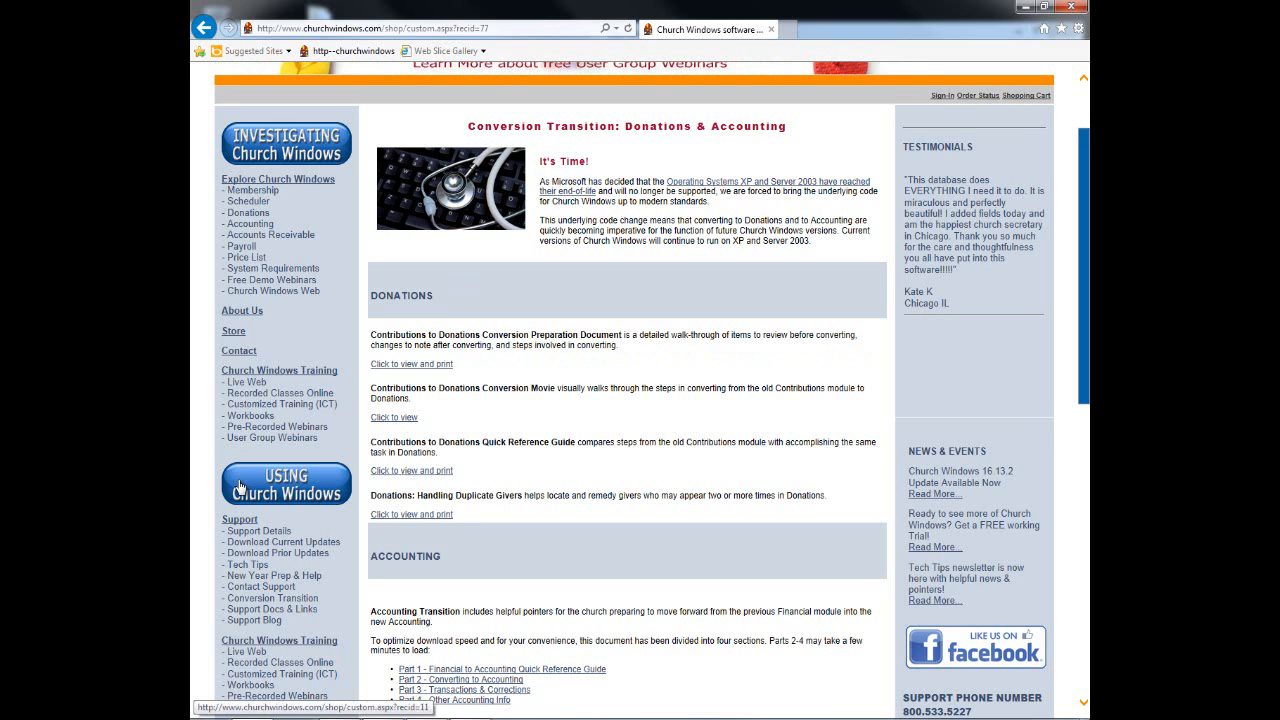
scroll(212, 594, down, 1)
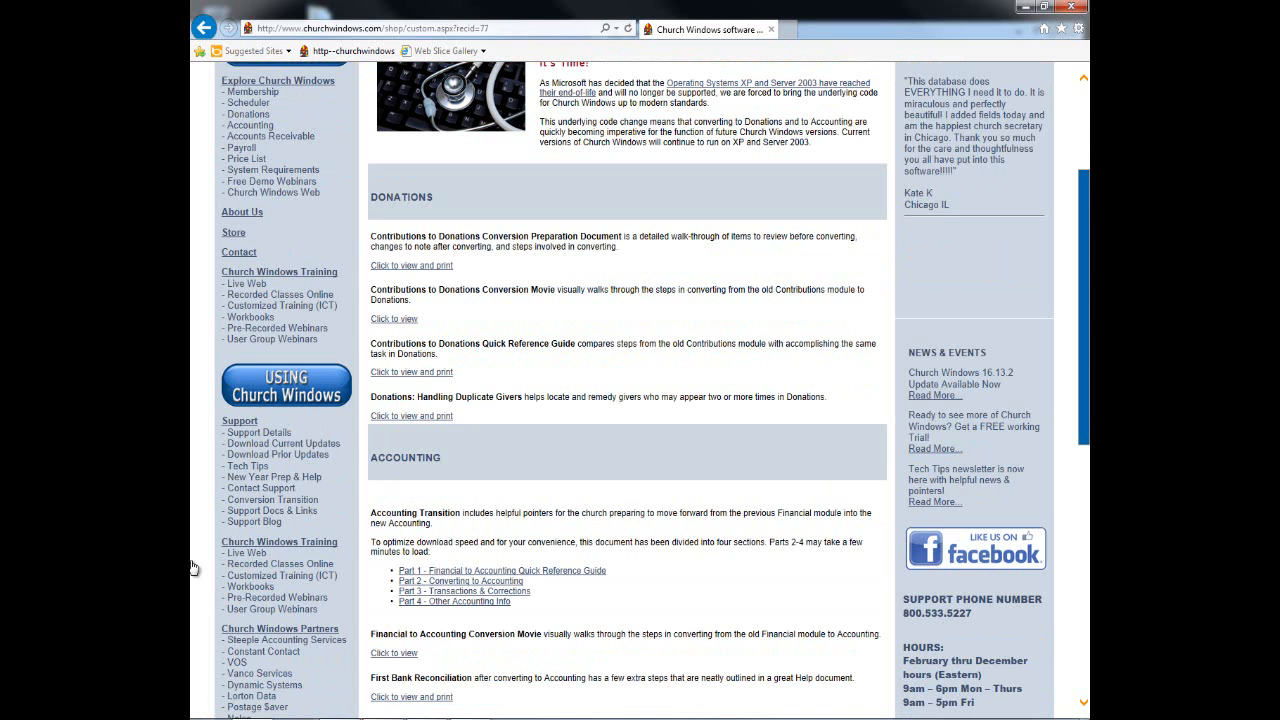
click(270, 513)
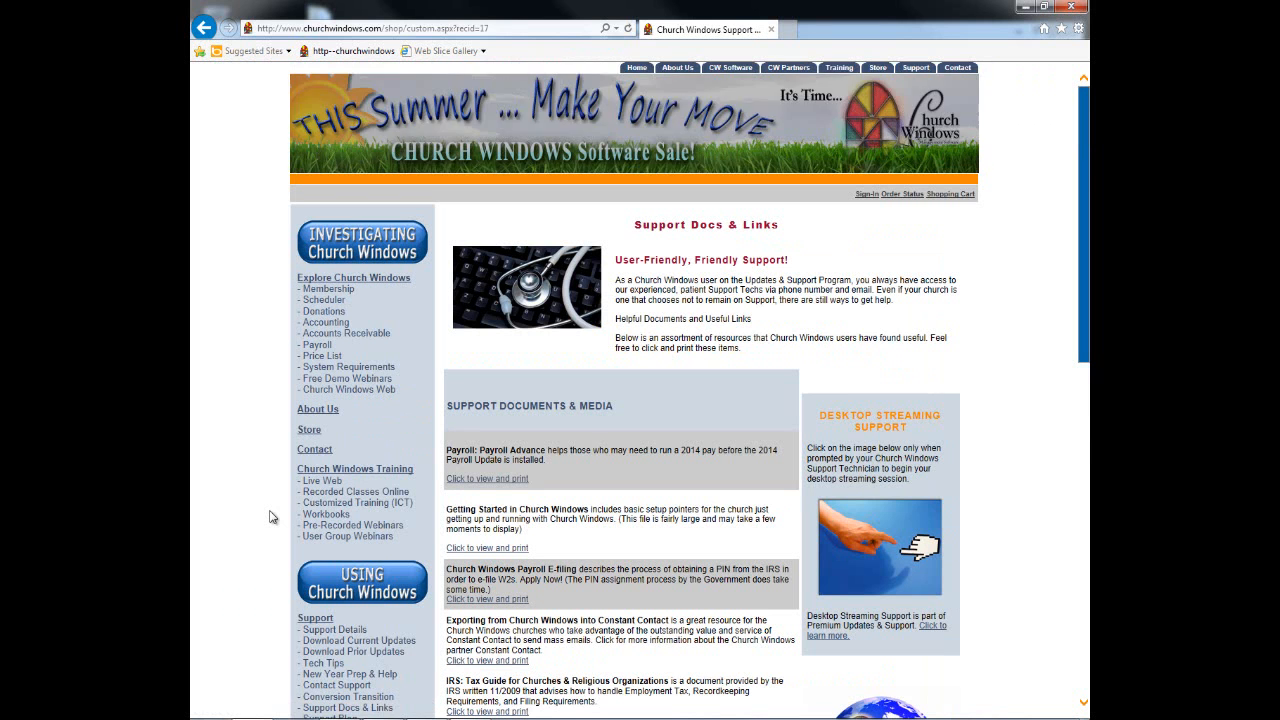
scroll(668, 410, down, 3)
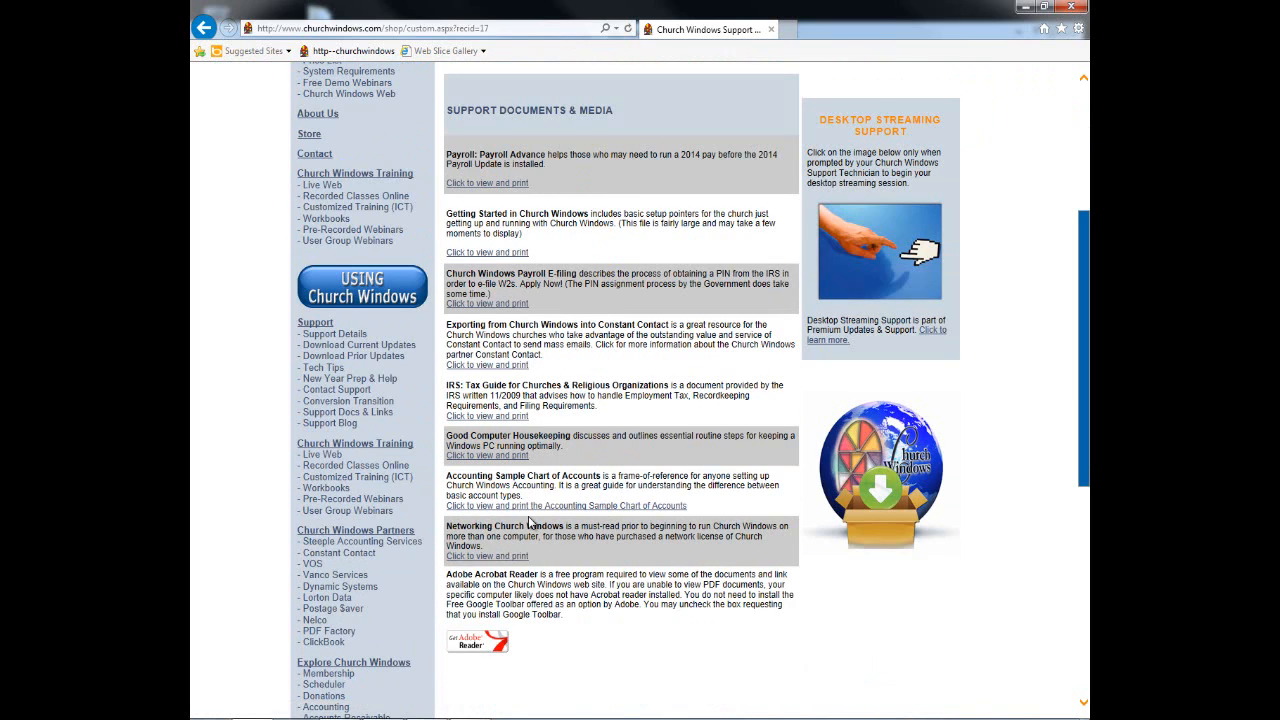
scroll(193, 453, down, 1)
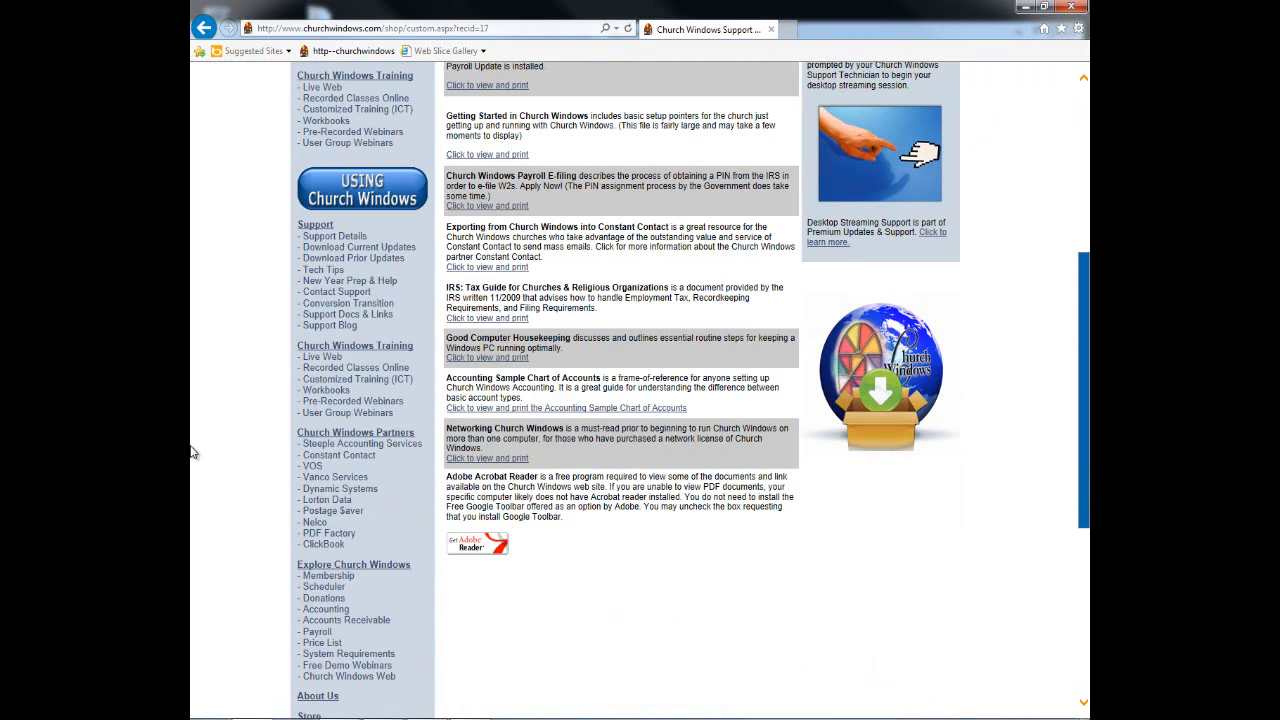
Open the Support Blog, show only the Membership posts, and look through the list of articles.
click(339, 326)
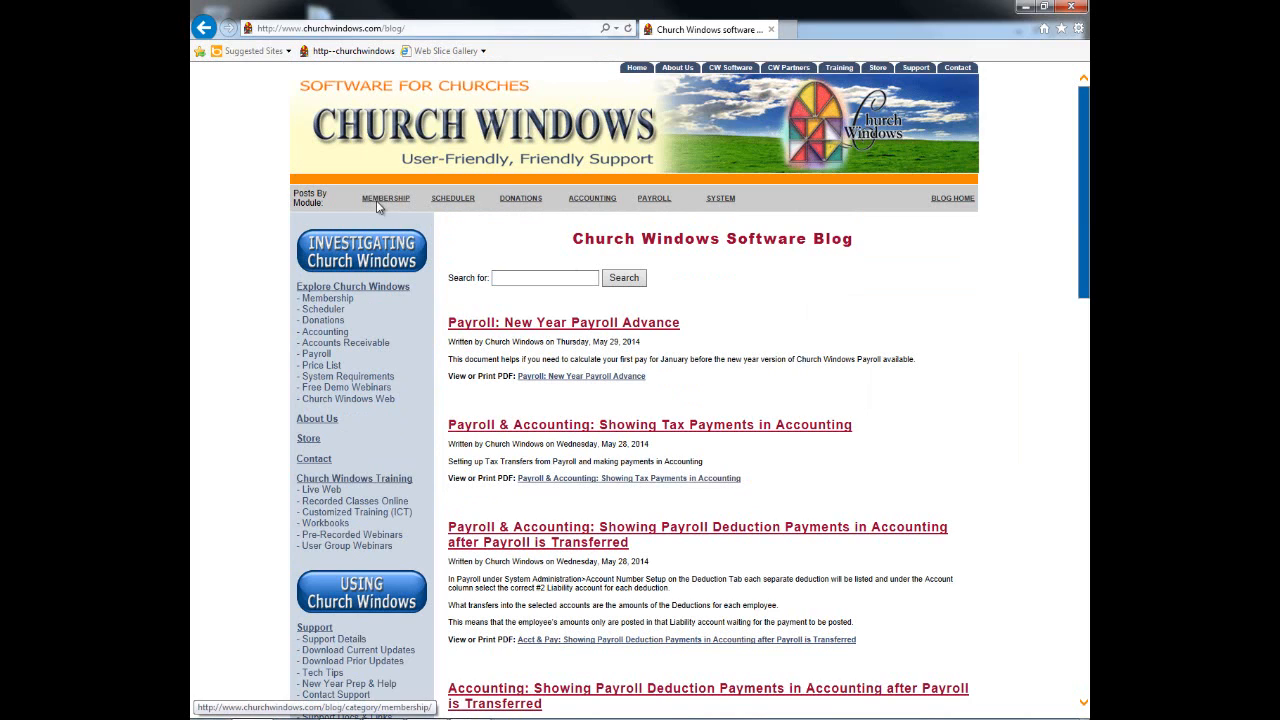
click(403, 200)
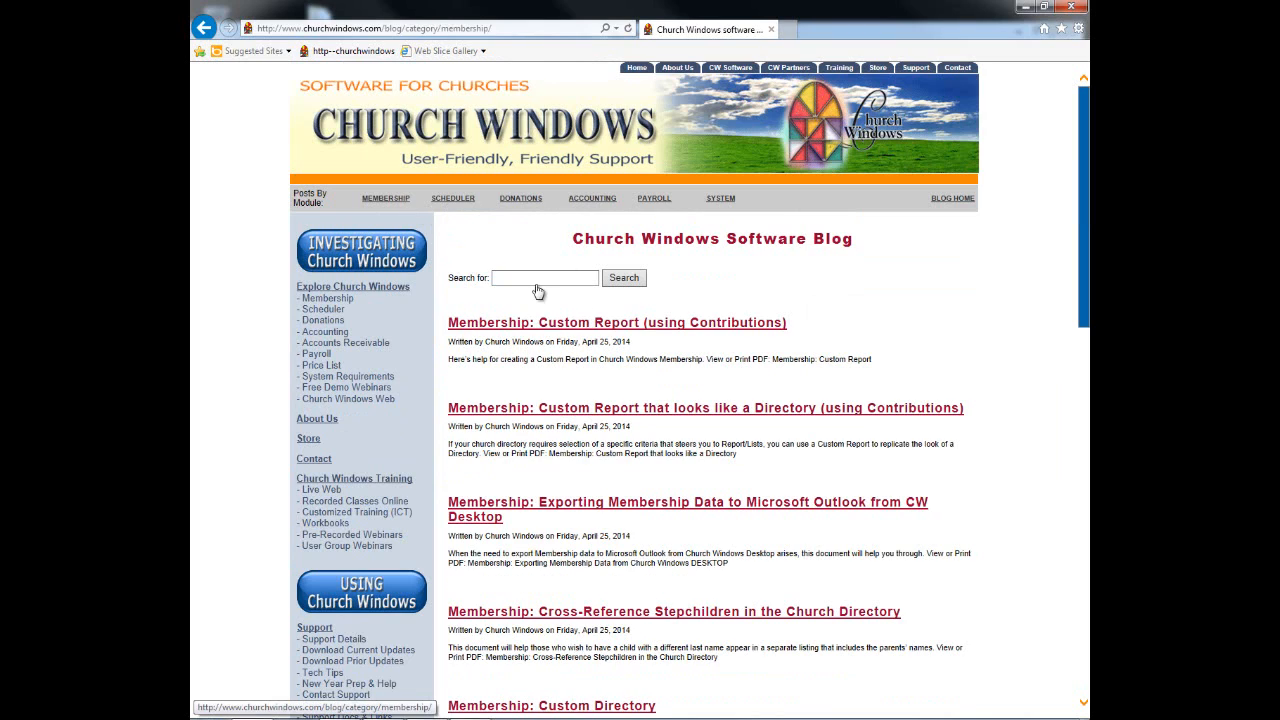
scroll(800, 286, down, 7)
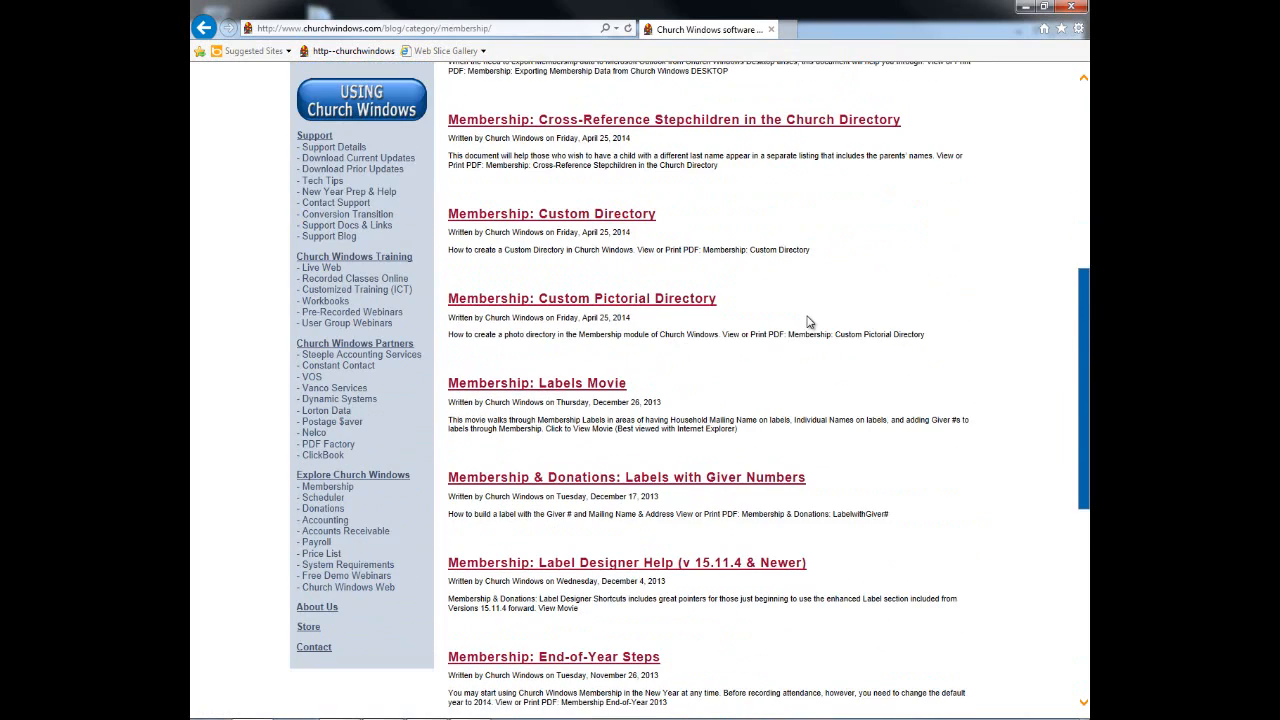
scroll(808, 331, down, 2)
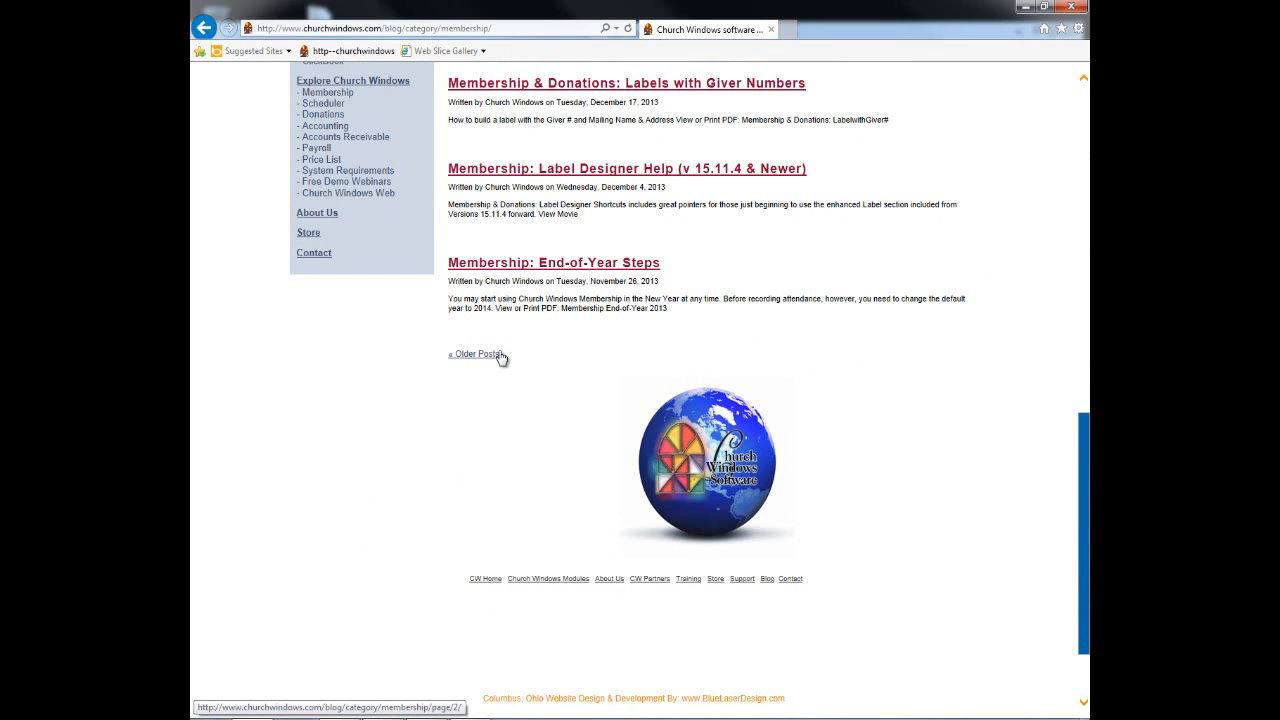
scroll(770, 313, up, 2)
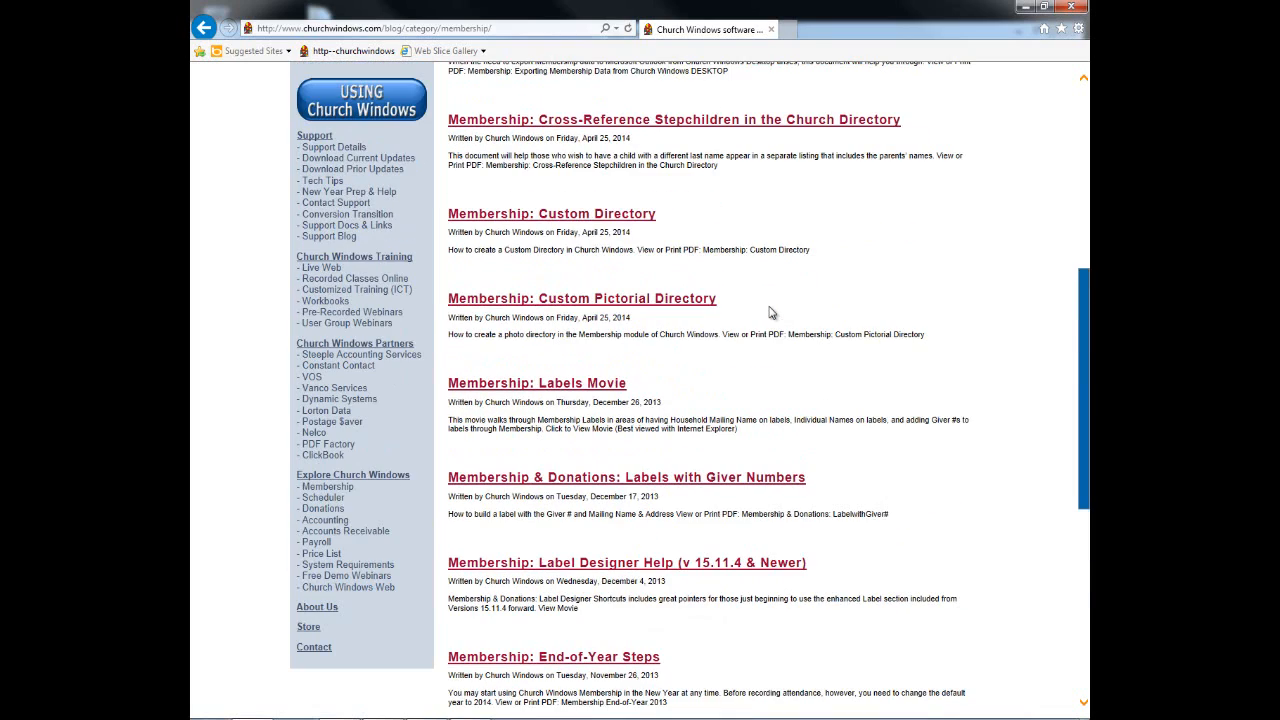
scroll(770, 313, up, 5)
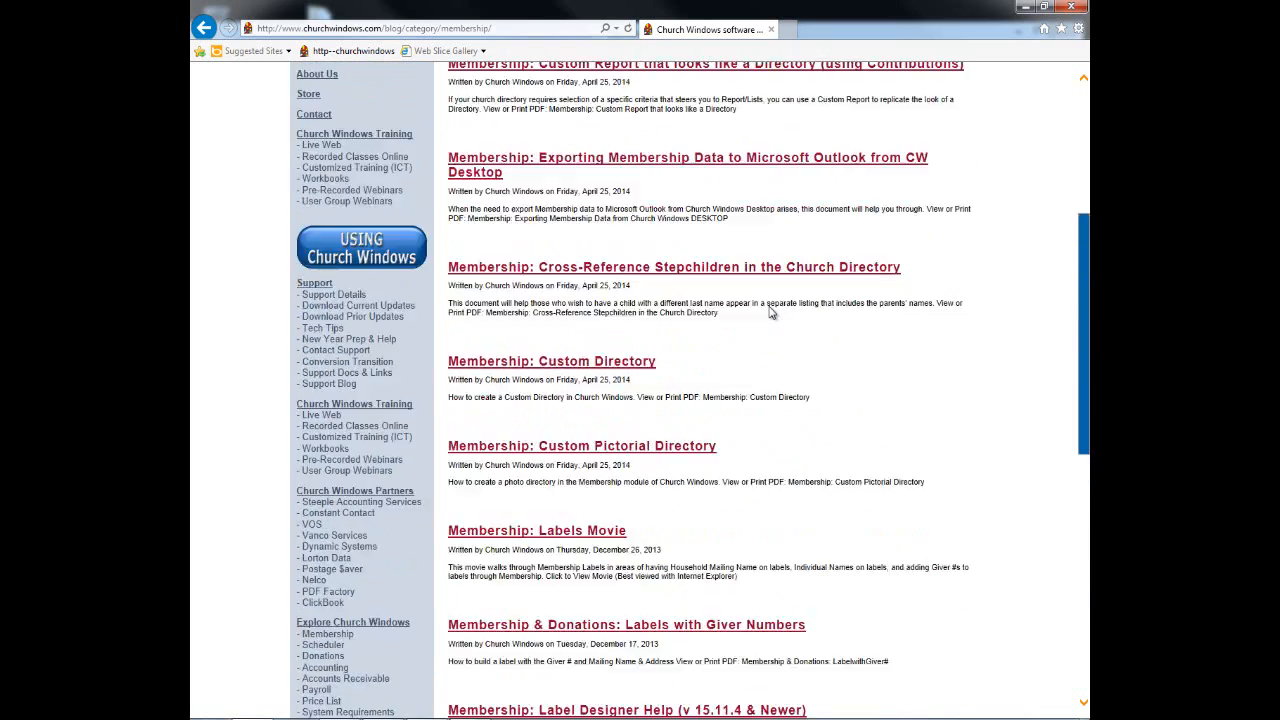
Search the support blog for "stock" and look through the list of matching articles.
click(533, 280)
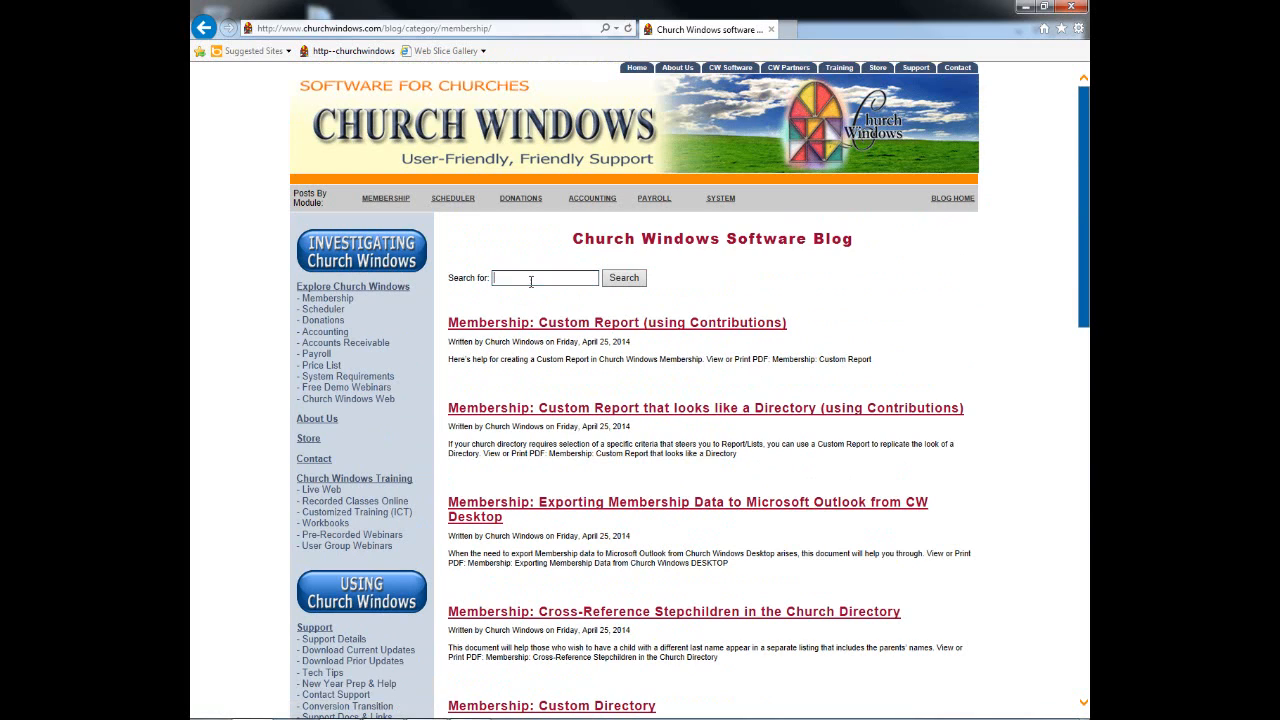
text(stock)
key(Return)
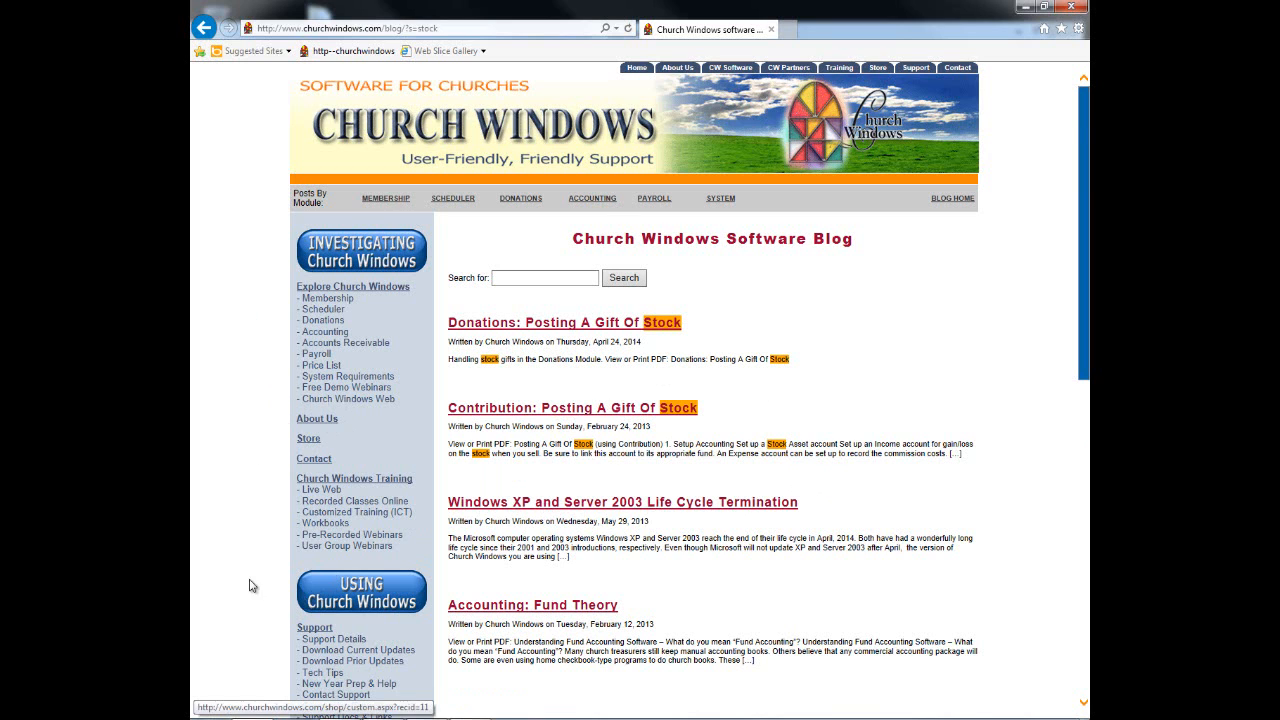
scroll(236, 535, down, 1)
scroll(236, 535, down, 1)
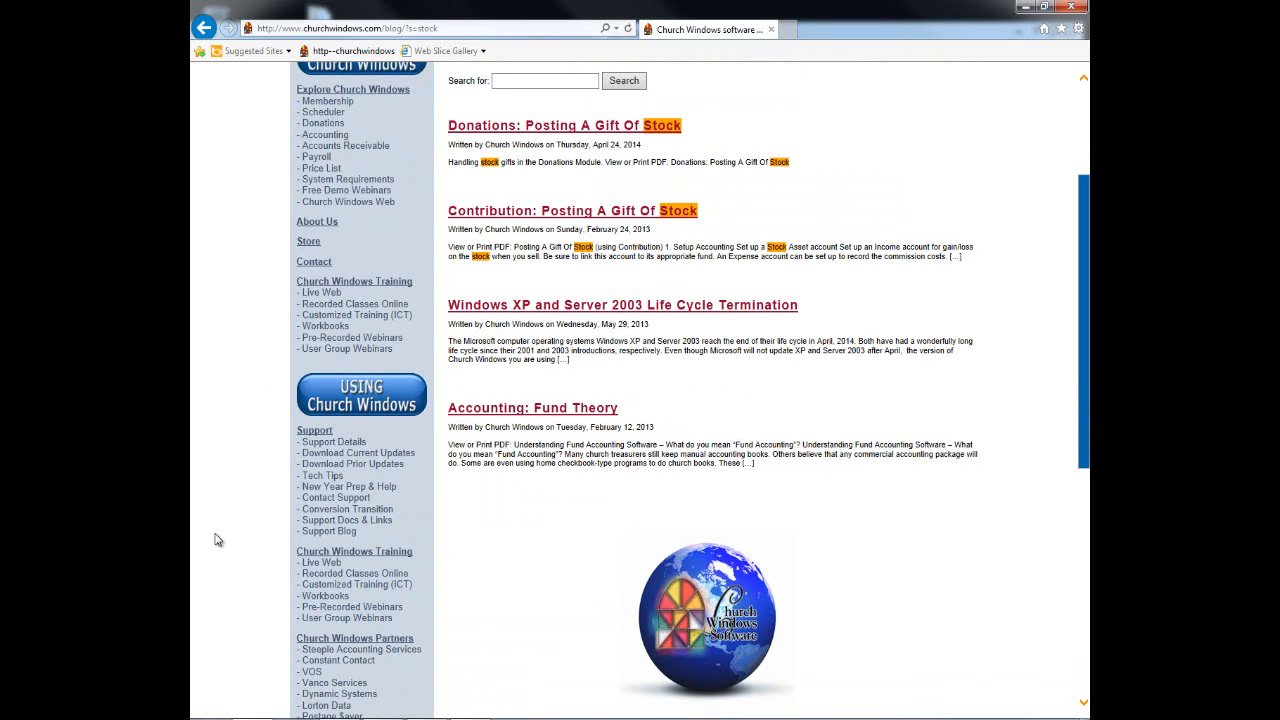
scroll(230, 521, down, 1)
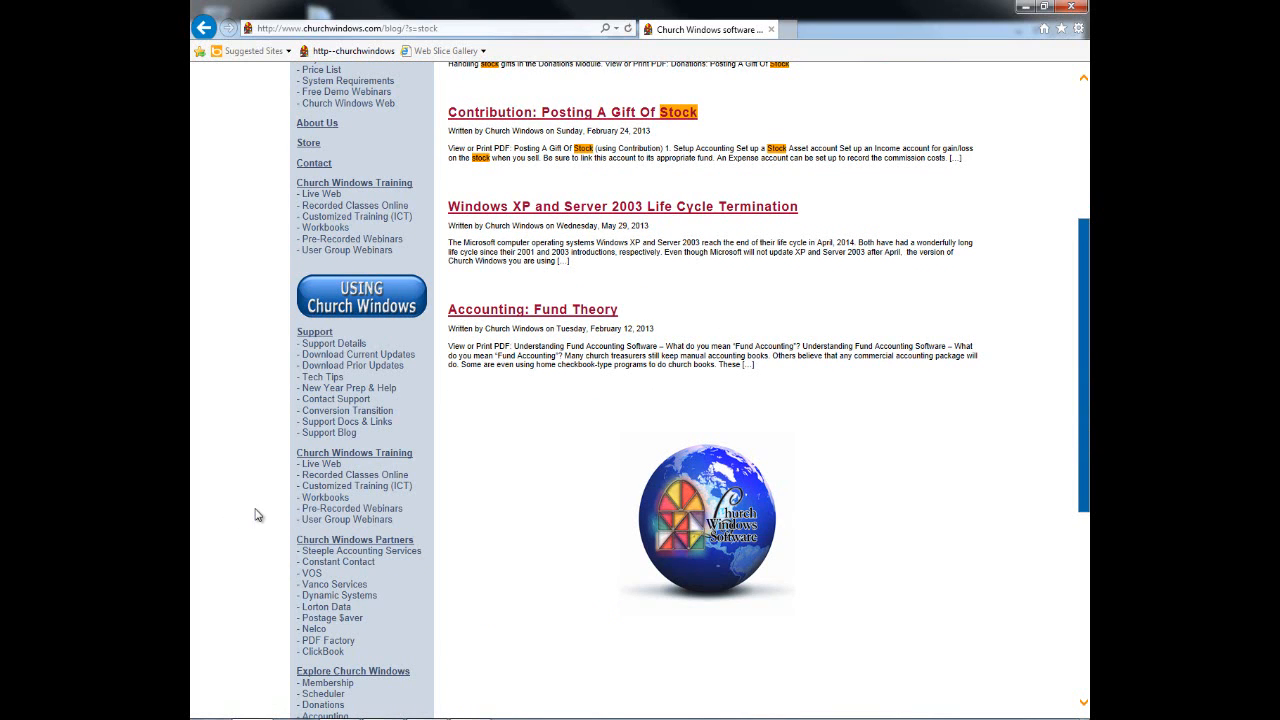
scroll(256, 514, up, 3)
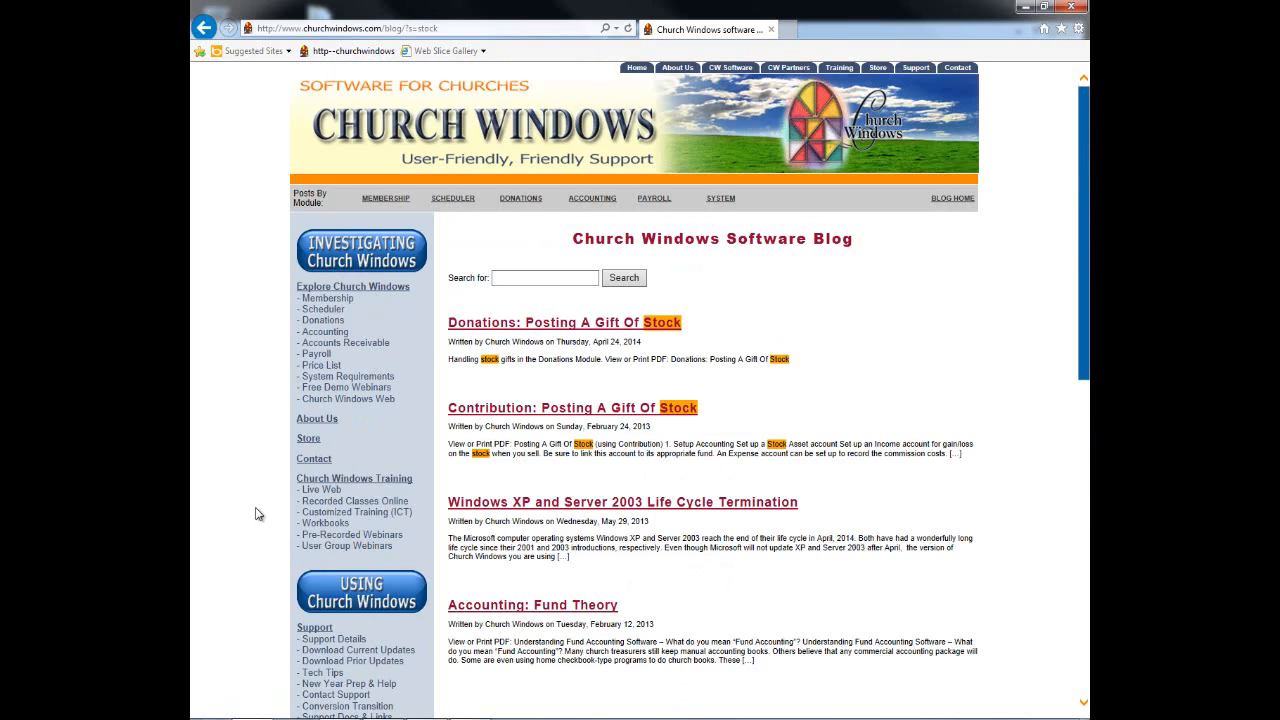
Close the browser, switch to the Church Windows program and view the Members records in the Membership module.
click(1073, 5)
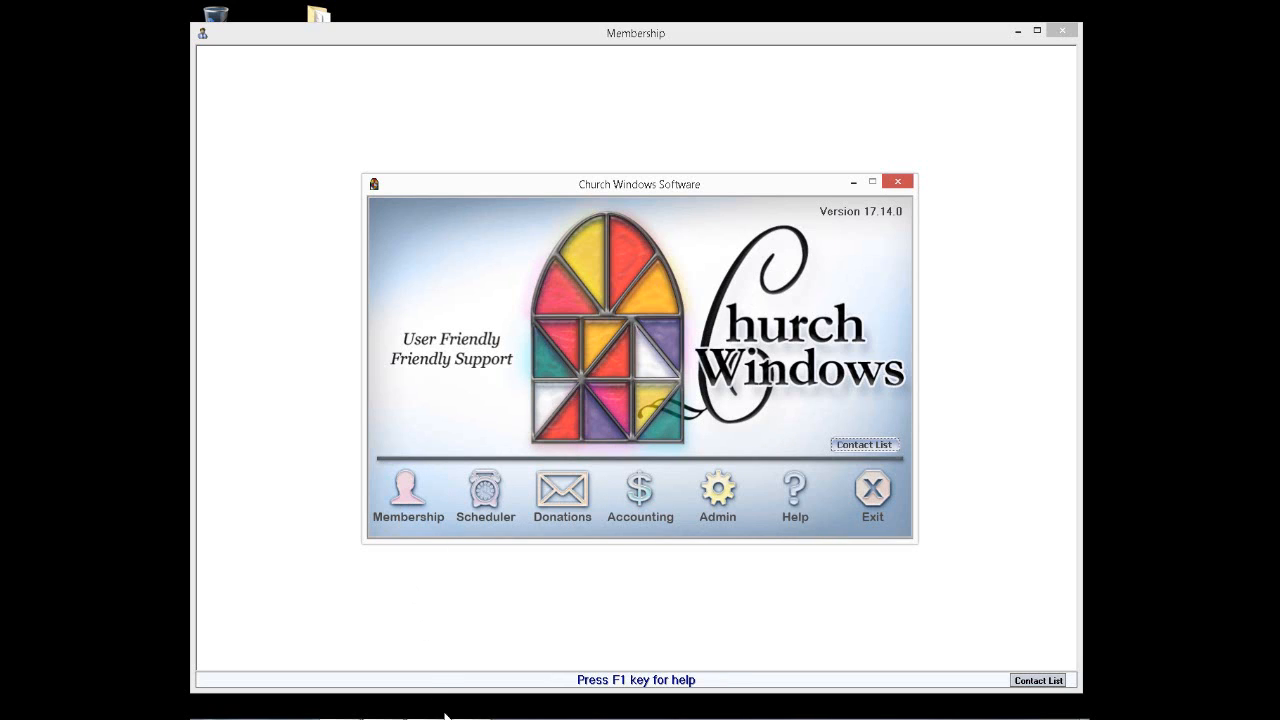
mouse_move(470, 719)
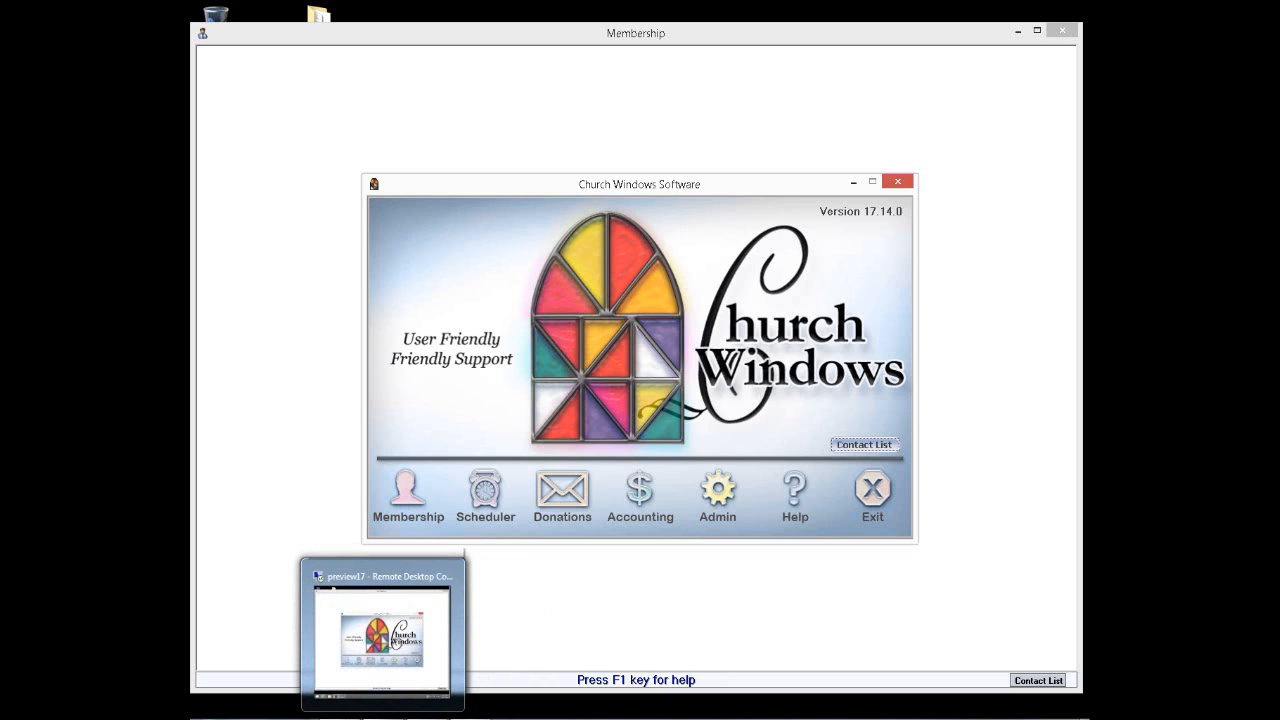
click(400, 494)
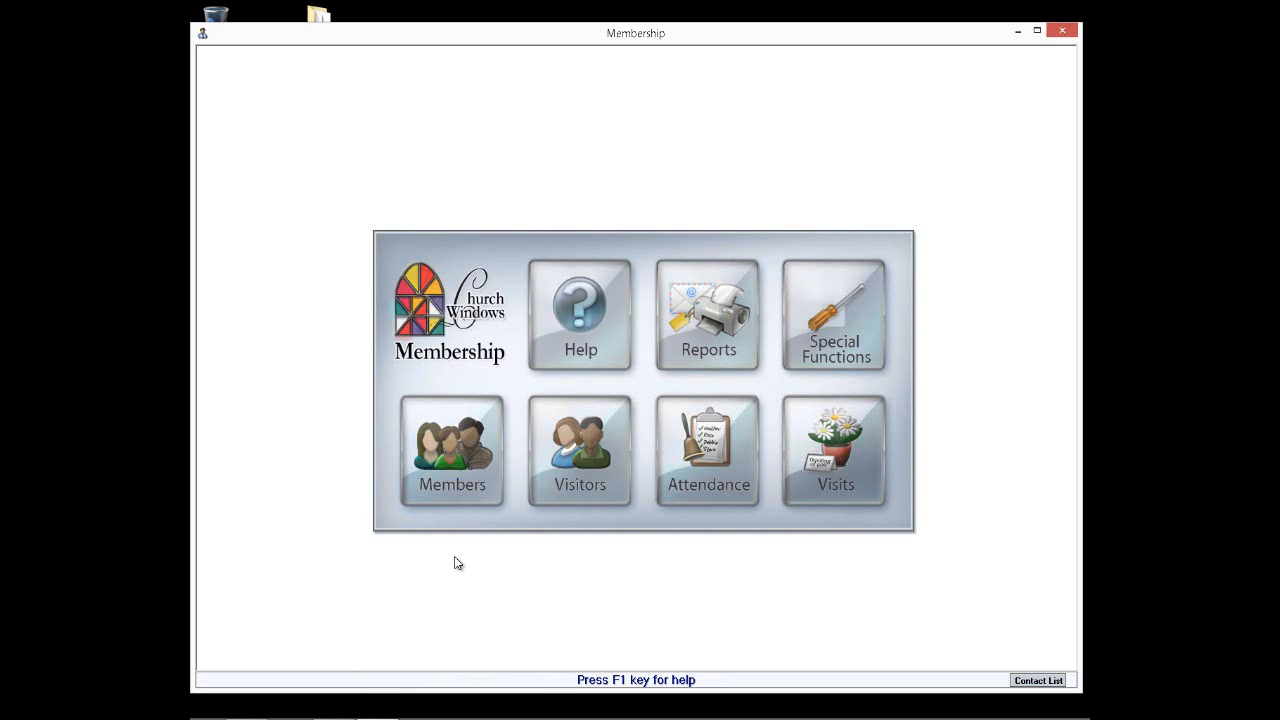
click(457, 468)
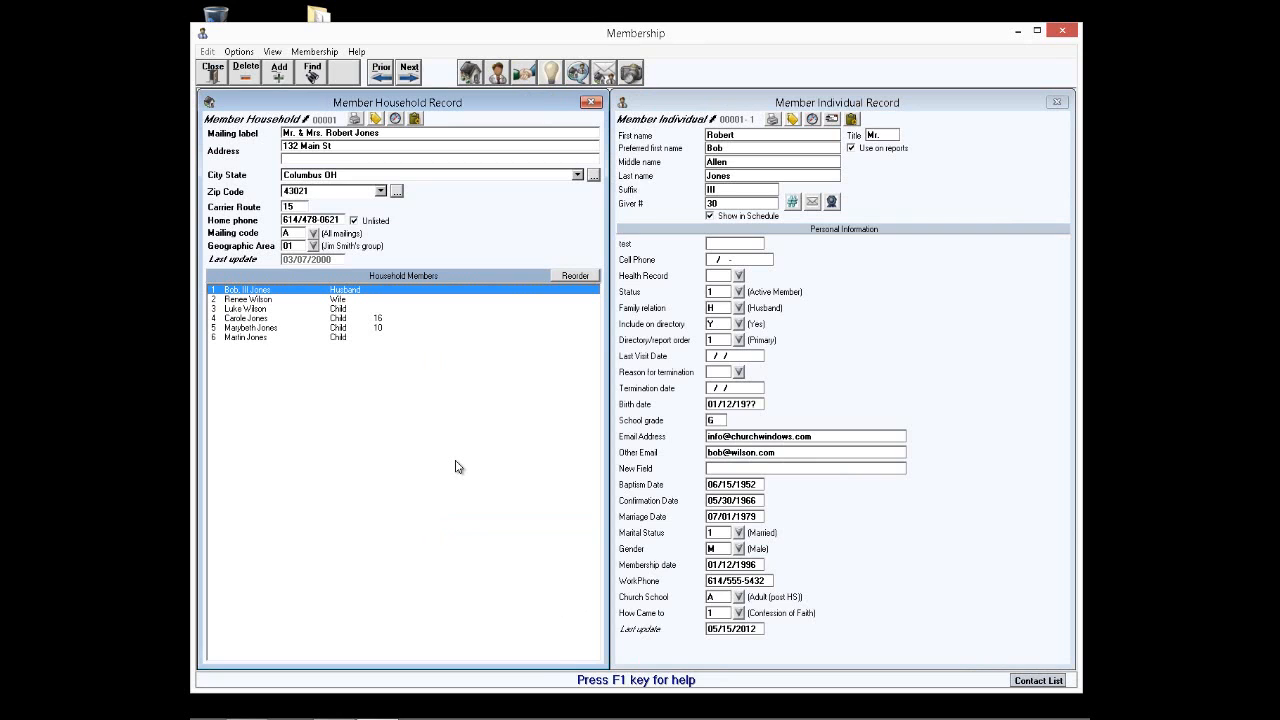
click(215, 72)
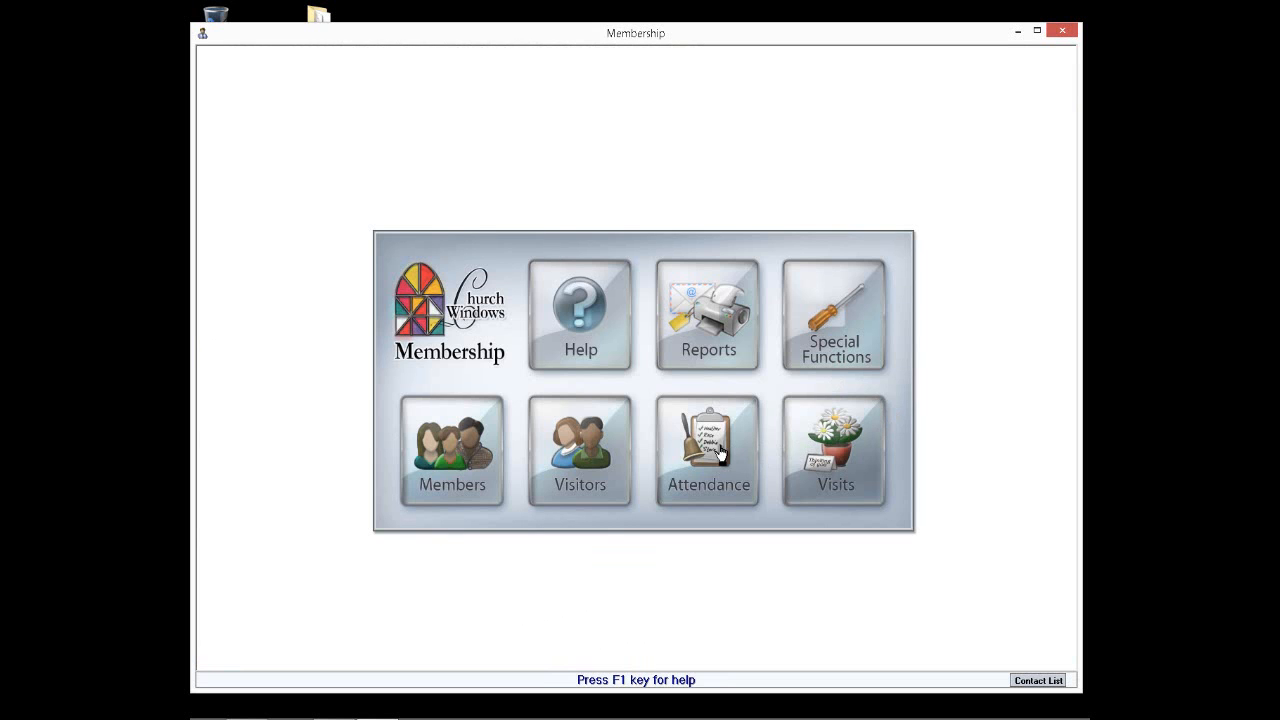
View the Attendance Entry window and the Visits window in turn, closing each one after viewing.
click(720, 453)
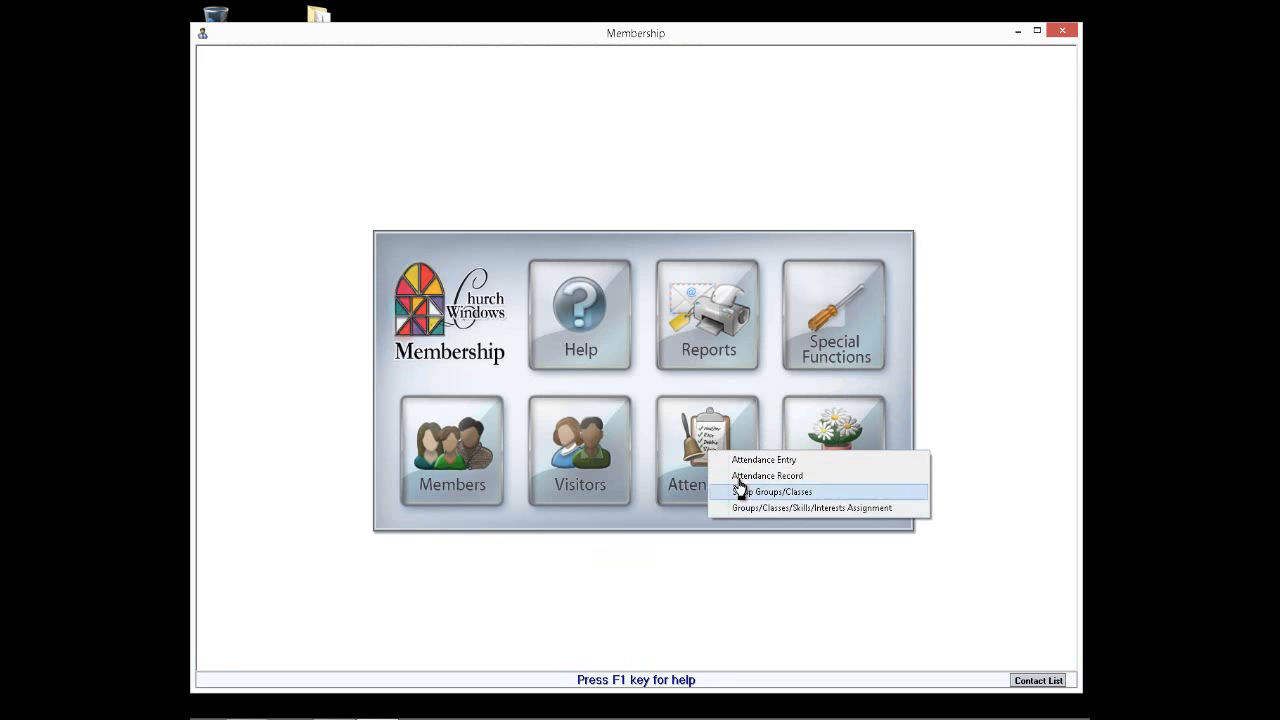
click(740, 462)
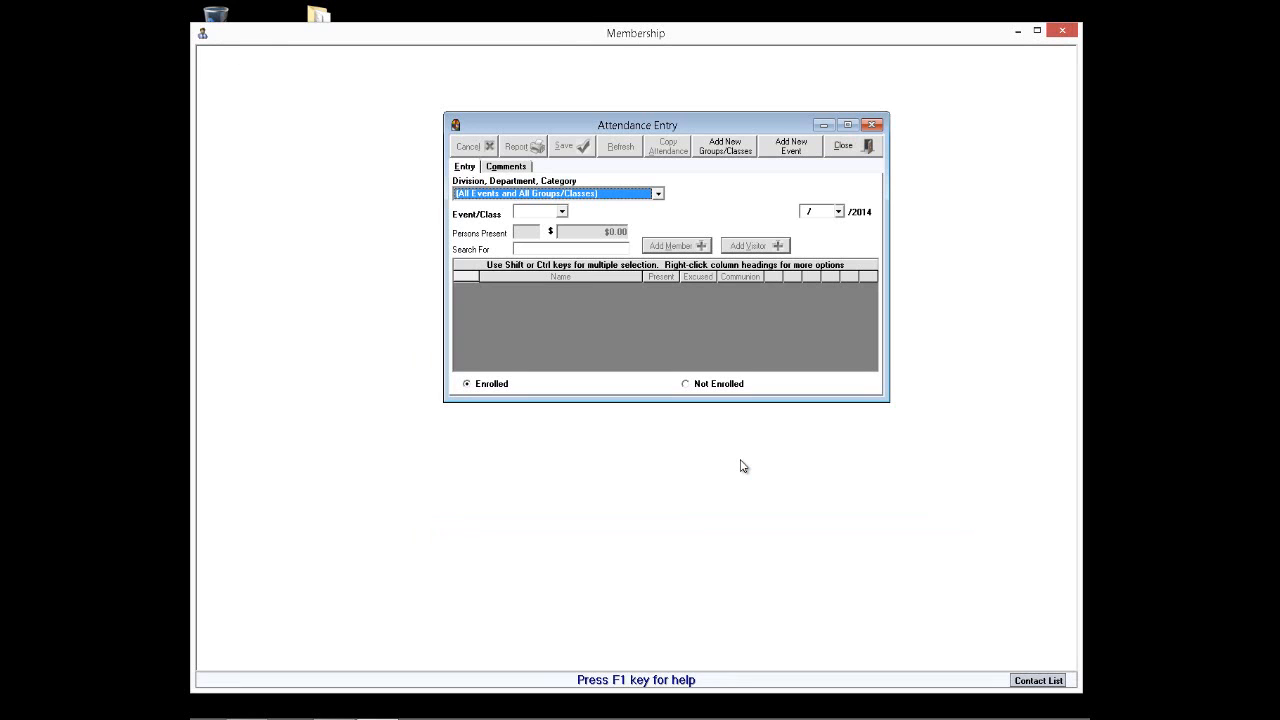
click(847, 153)
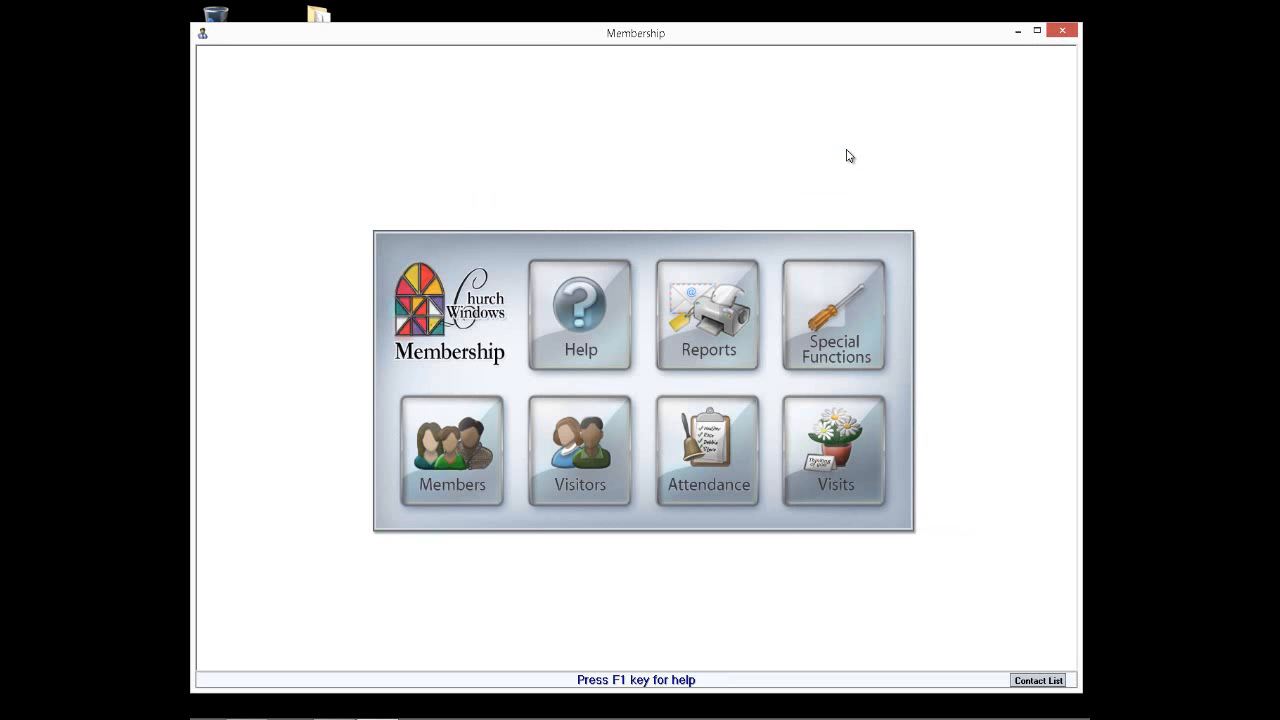
click(813, 515)
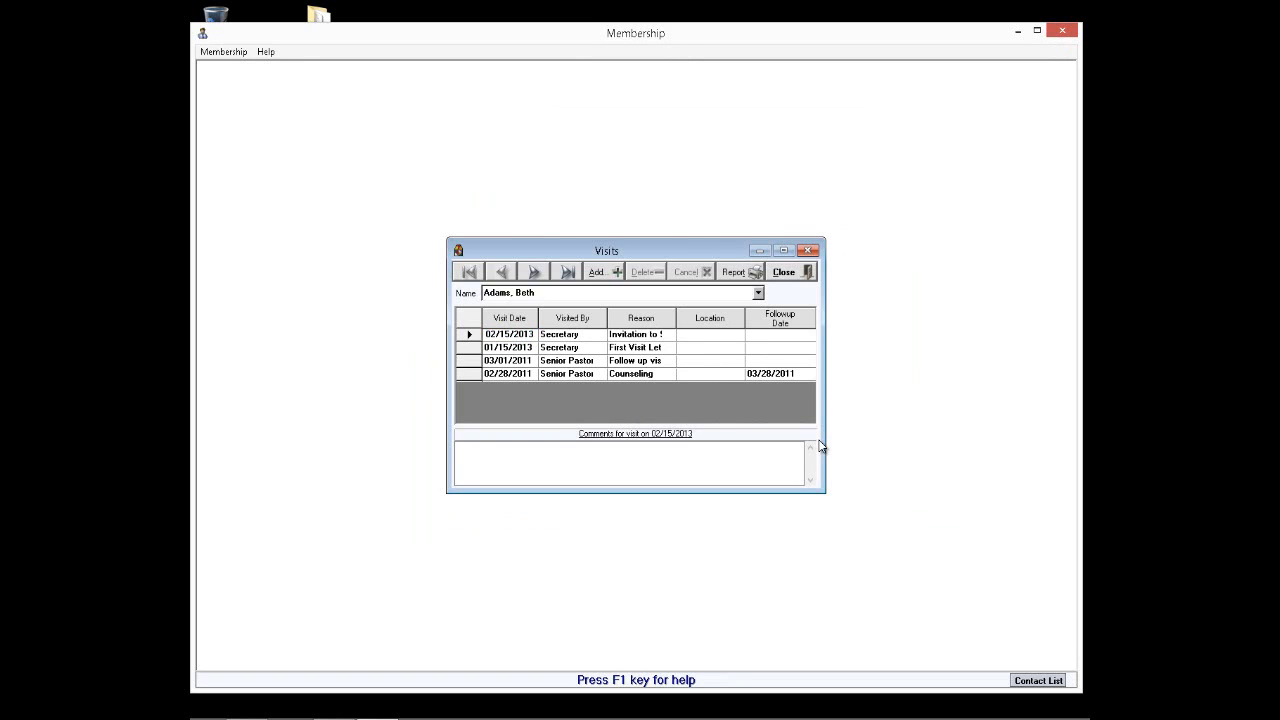
click(800, 279)
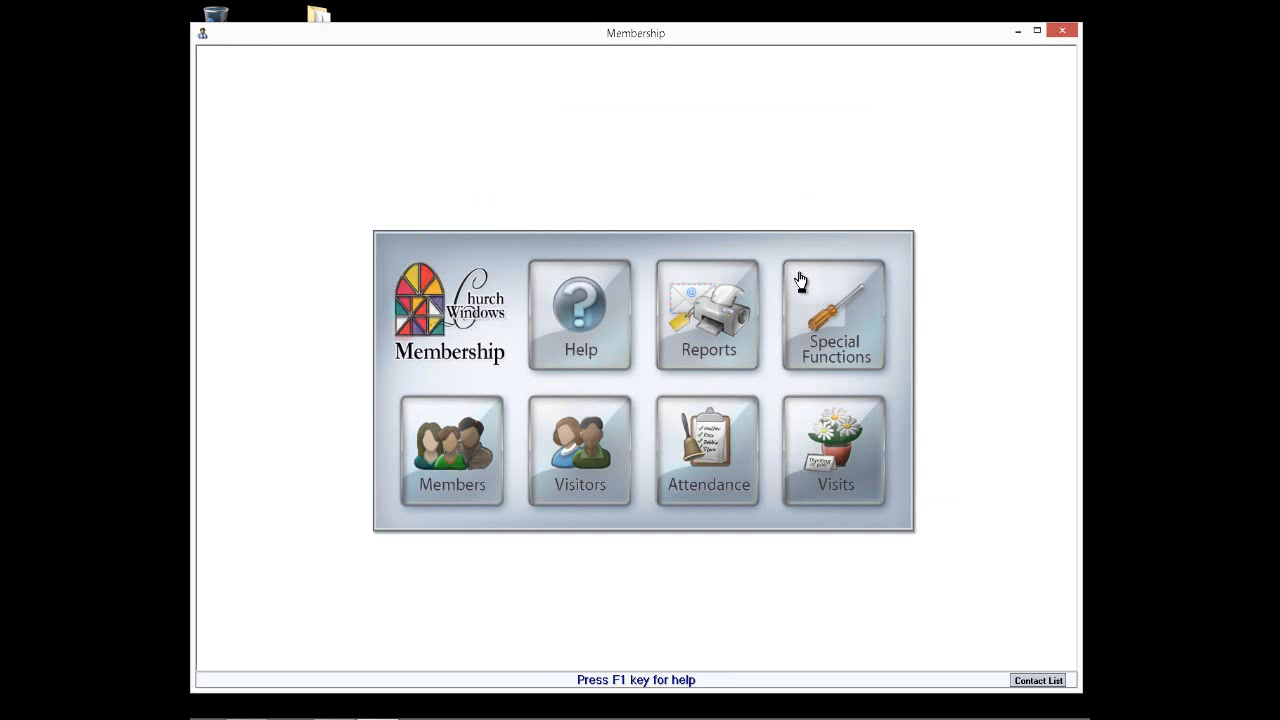
Review the options offered under Special Functions and Reports, including the Birth Date, Anniversary and Skills/Interests report choices.
click(832, 330)
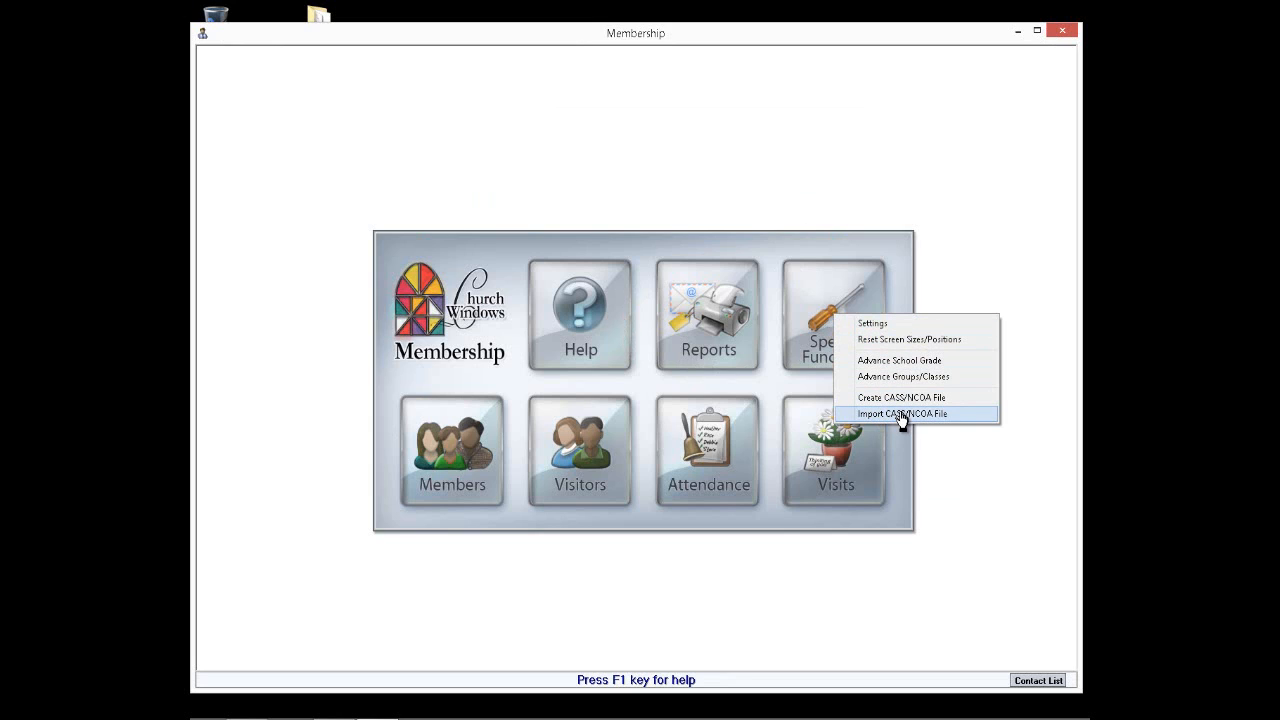
click(710, 315)
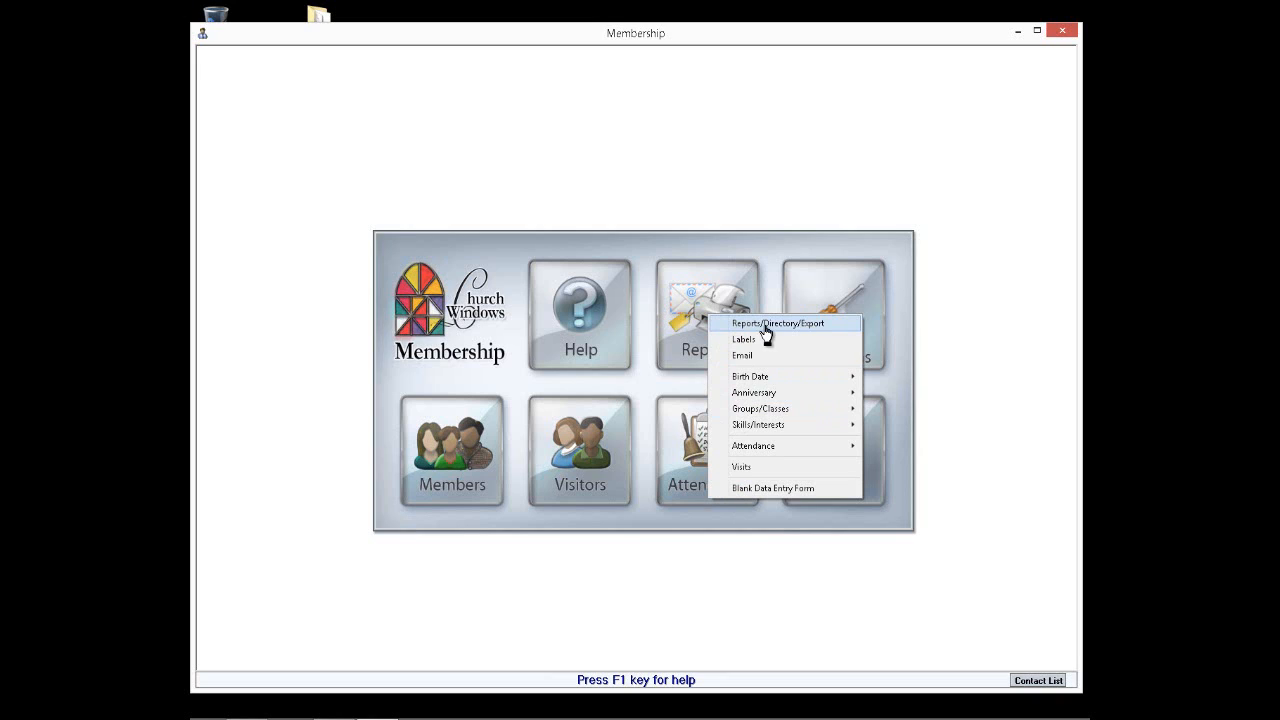
mouse_move(763, 377)
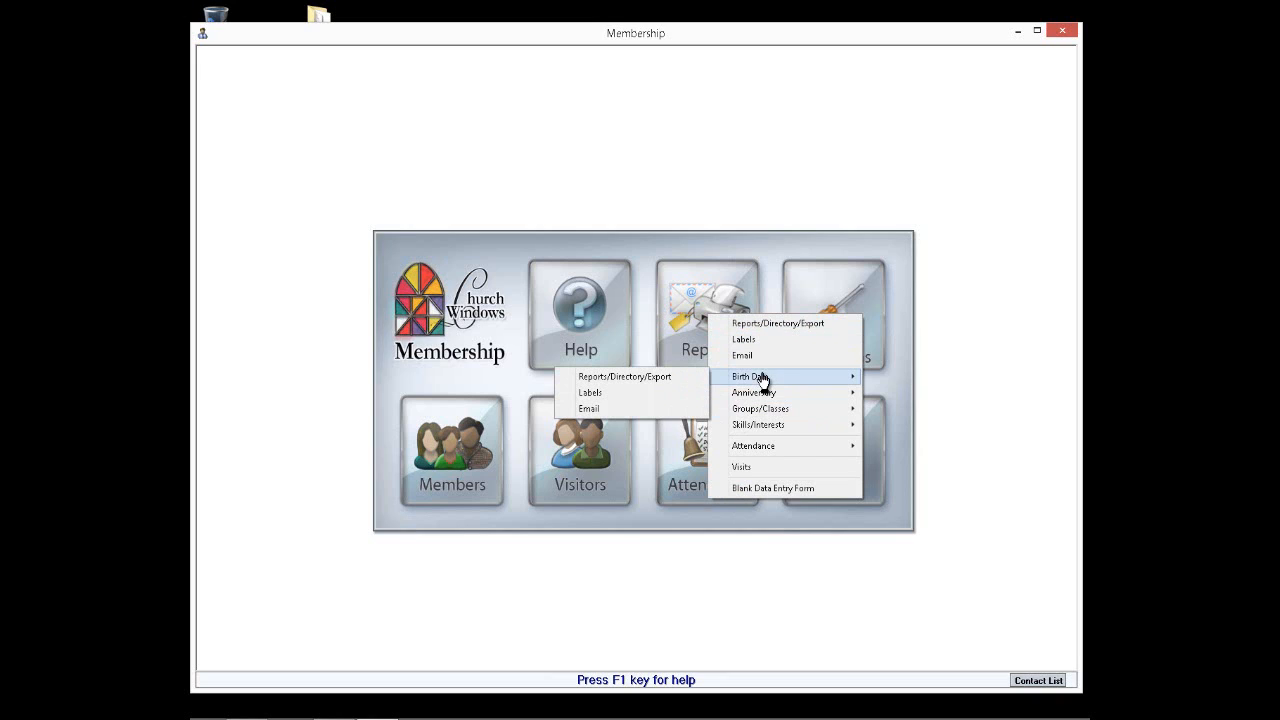
mouse_move(764, 400)
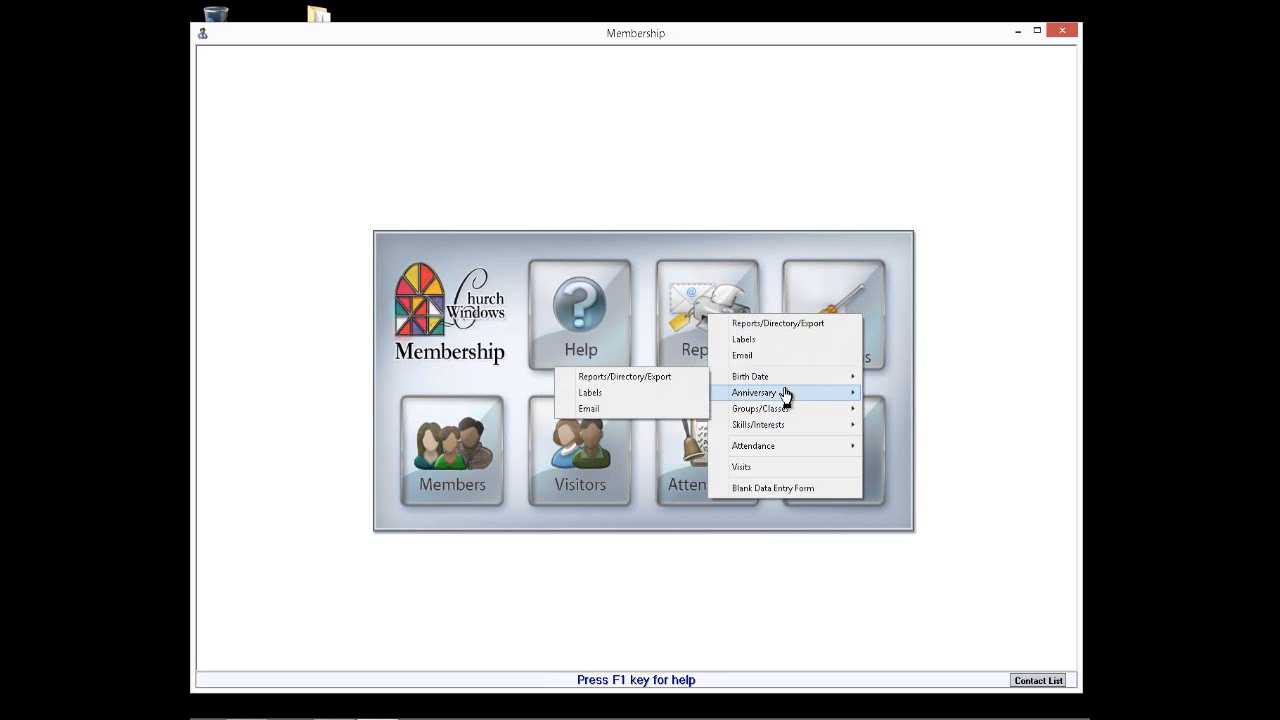
mouse_move(786, 424)
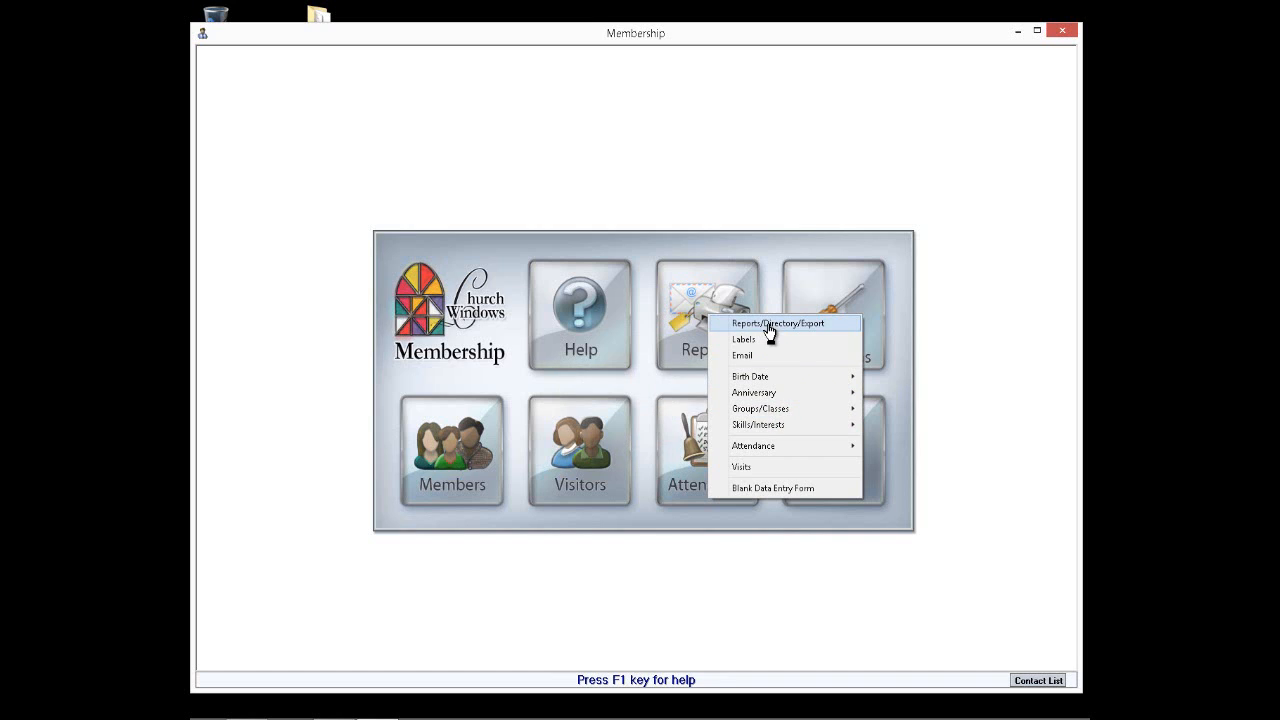
Start a Reports/Directory/Export membership report and add the people selection criterion "Email Address is not blank".
click(769, 324)
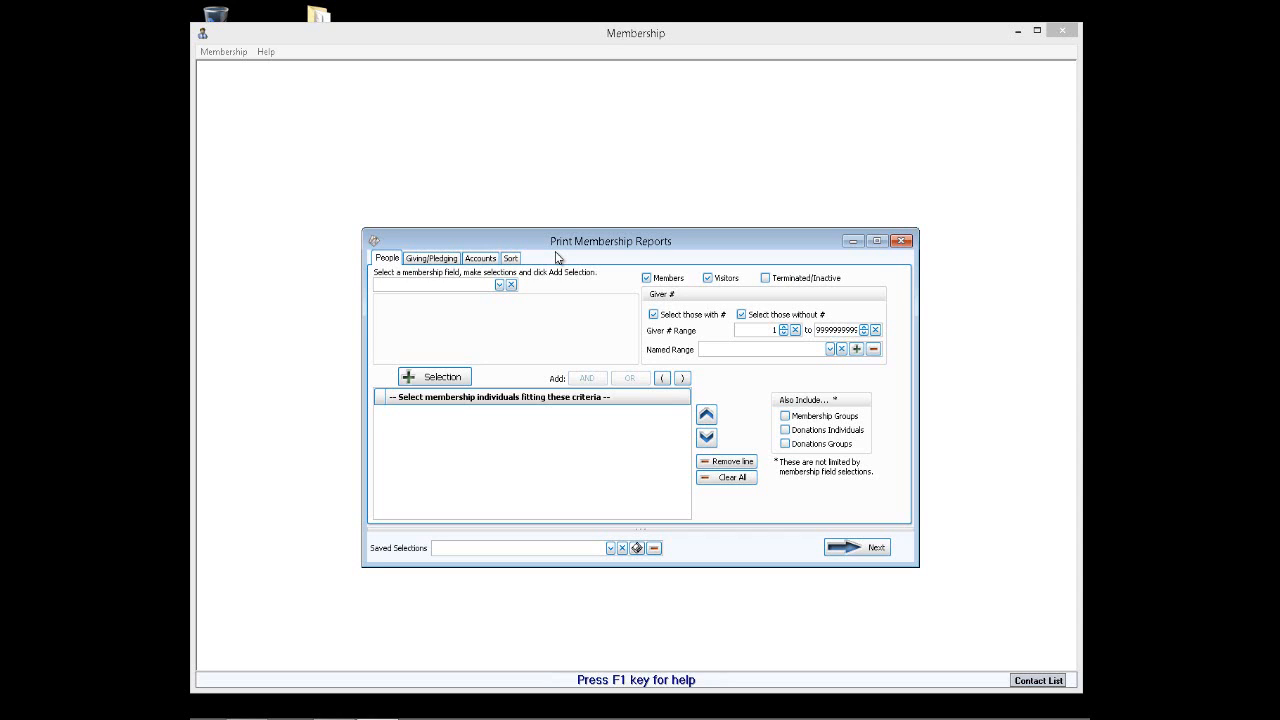
click(499, 286)
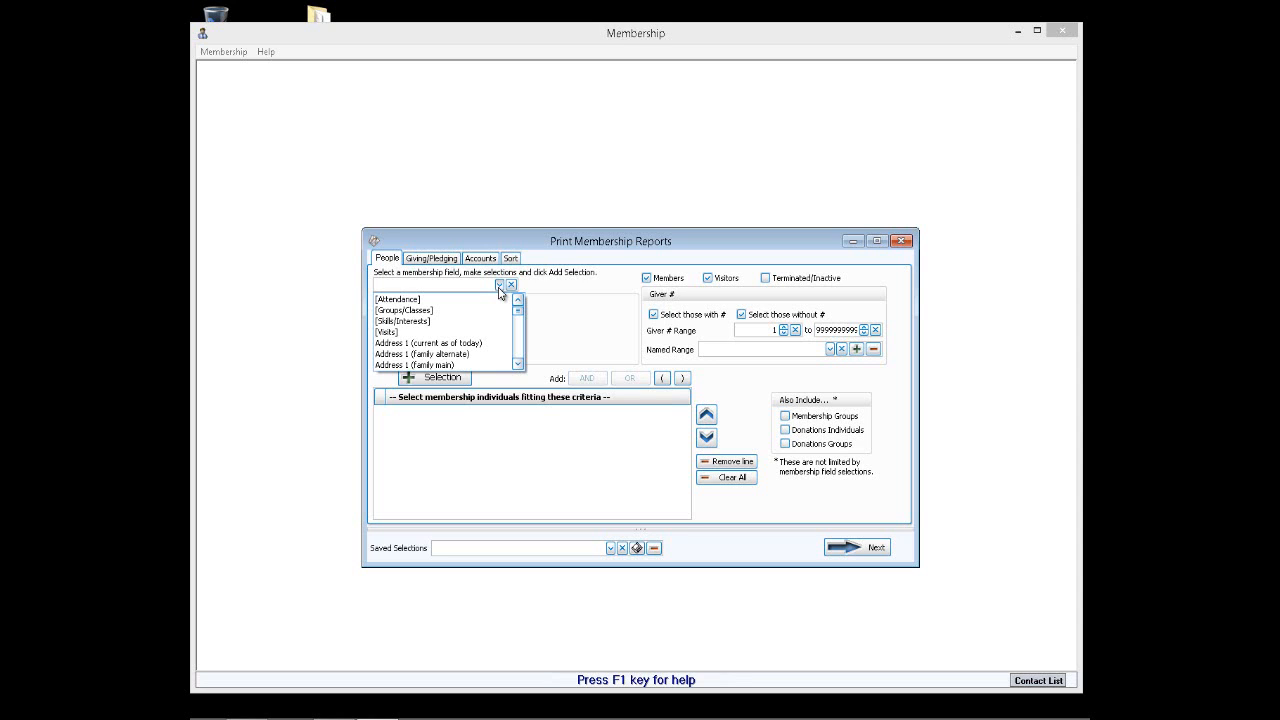
scroll(499, 291, down, 5)
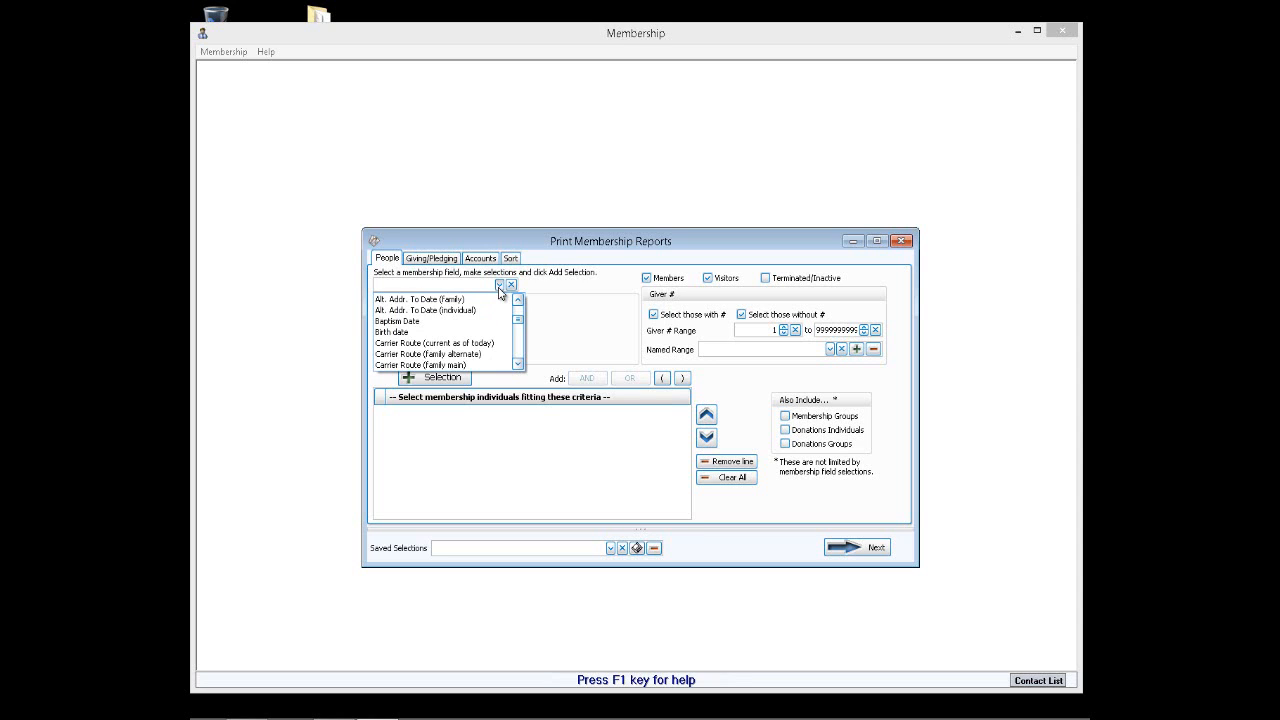
scroll(499, 291, down, 4)
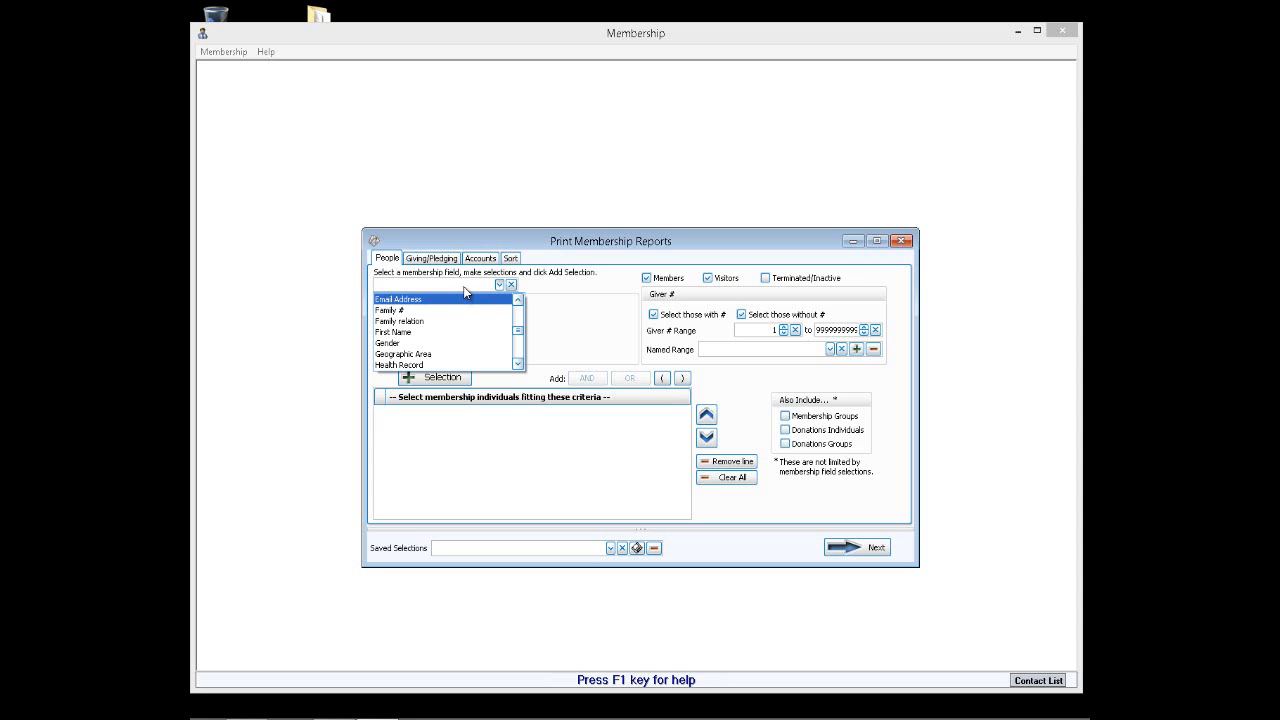
text(Email Address)
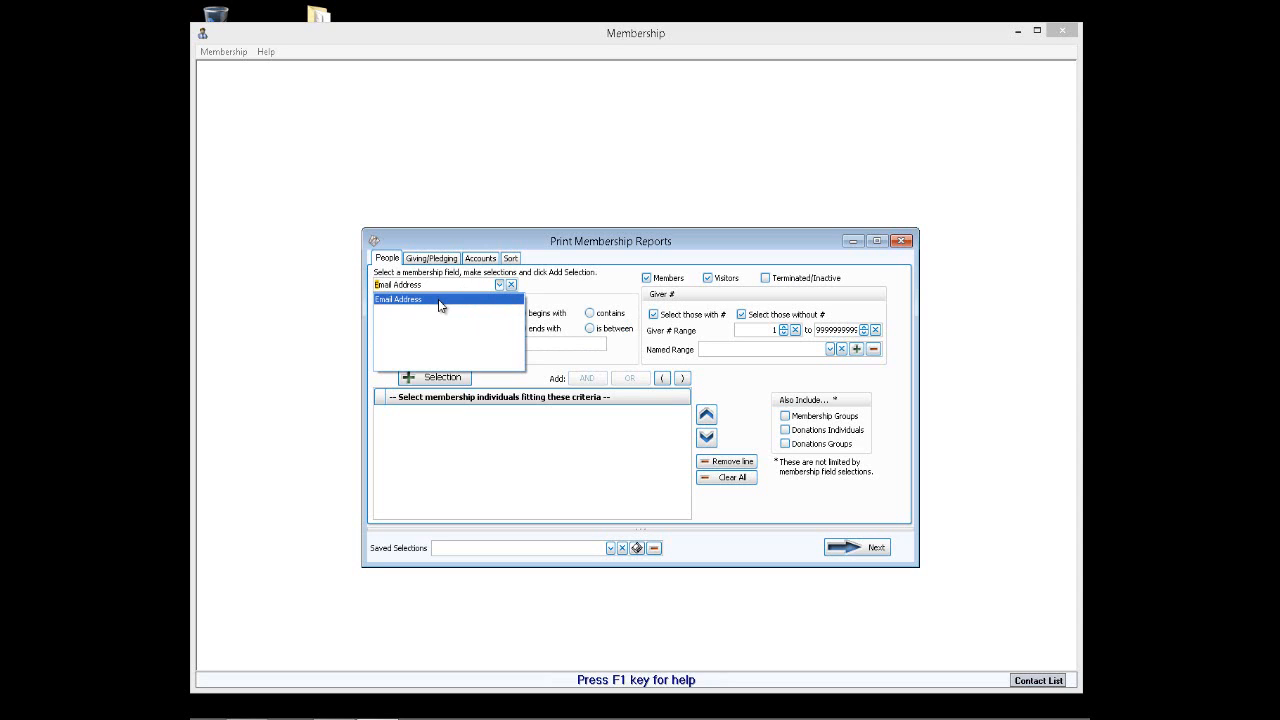
click(440, 300)
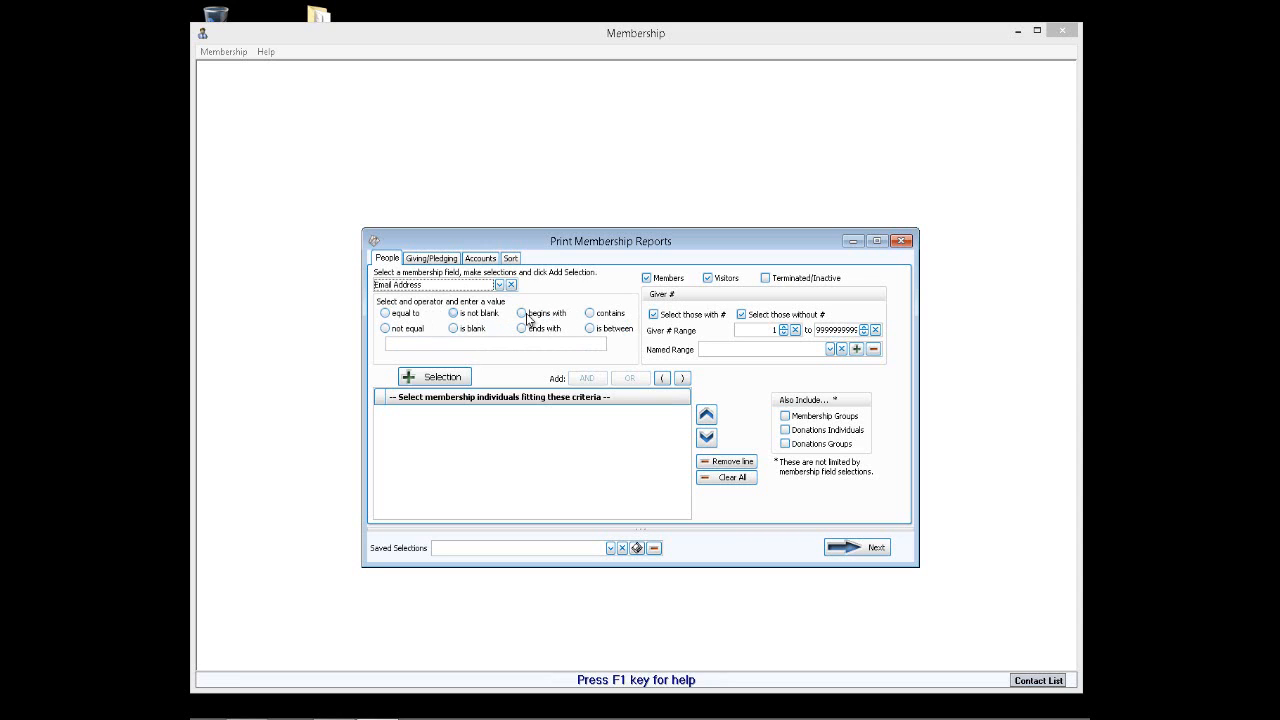
click(455, 314)
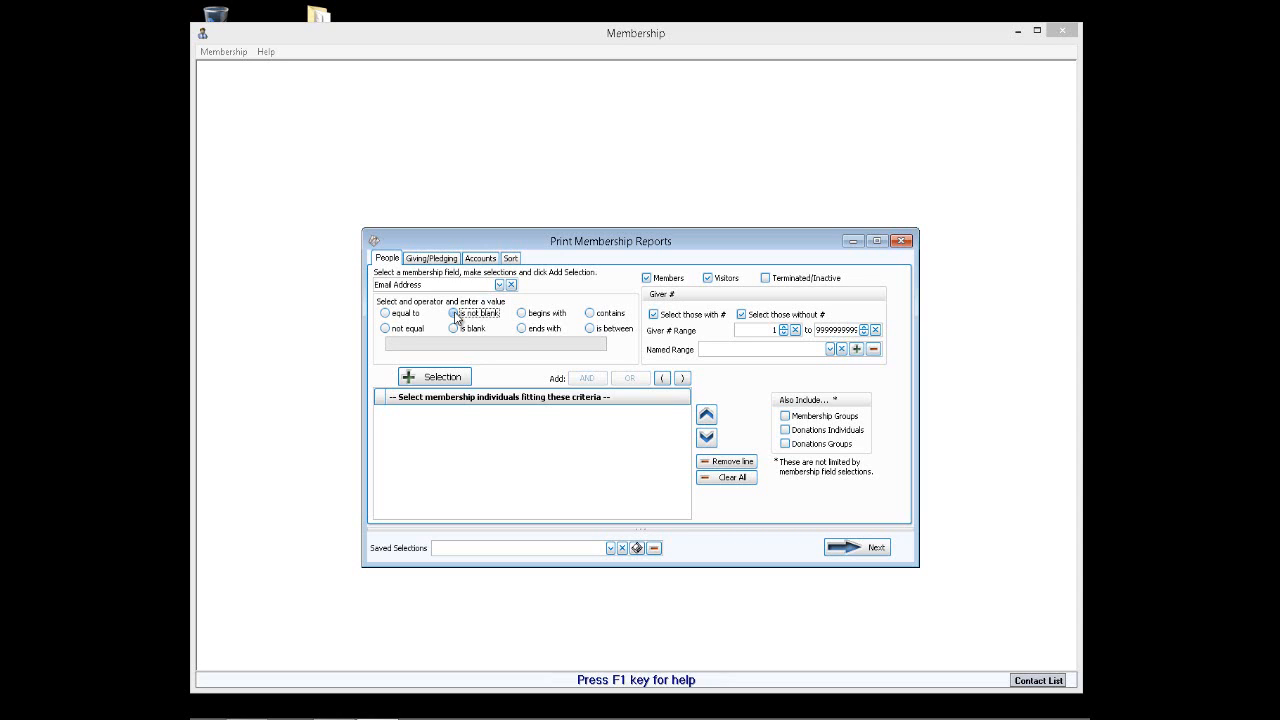
click(440, 380)
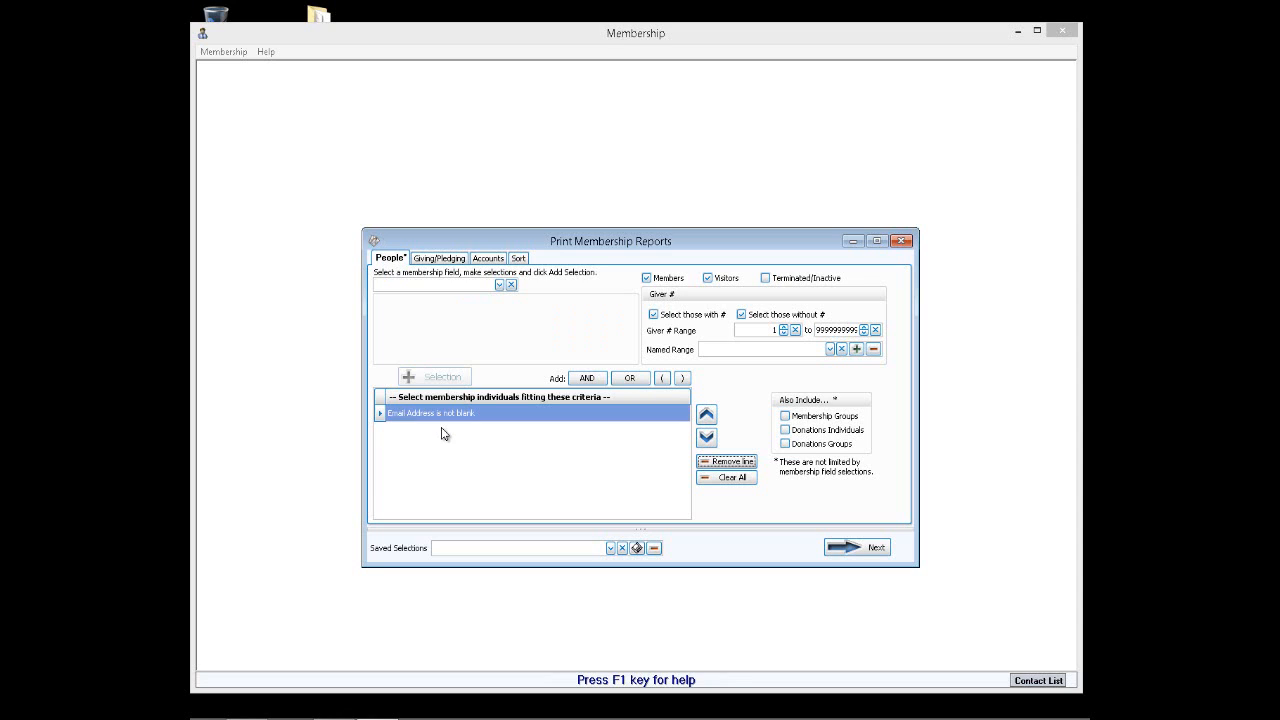
Add a second selection criterion, joined with AND, that limits Gender to F - Female.
click(592, 381)
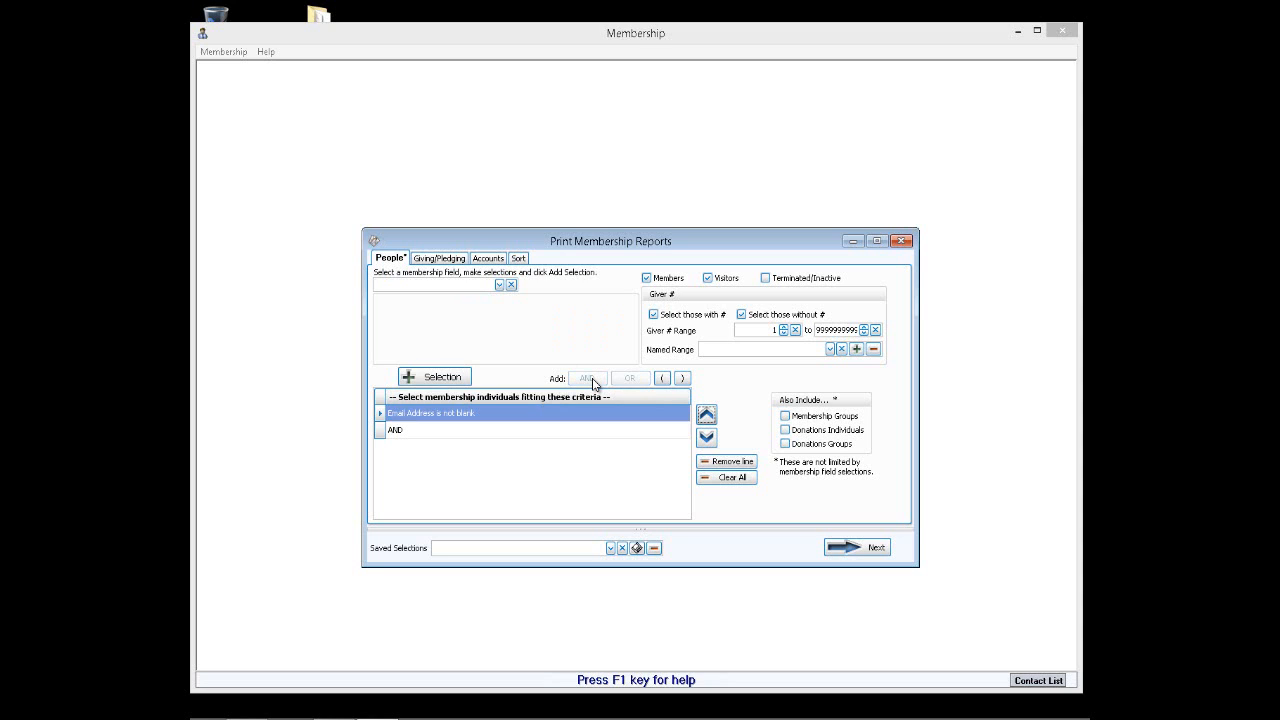
click(500, 285)
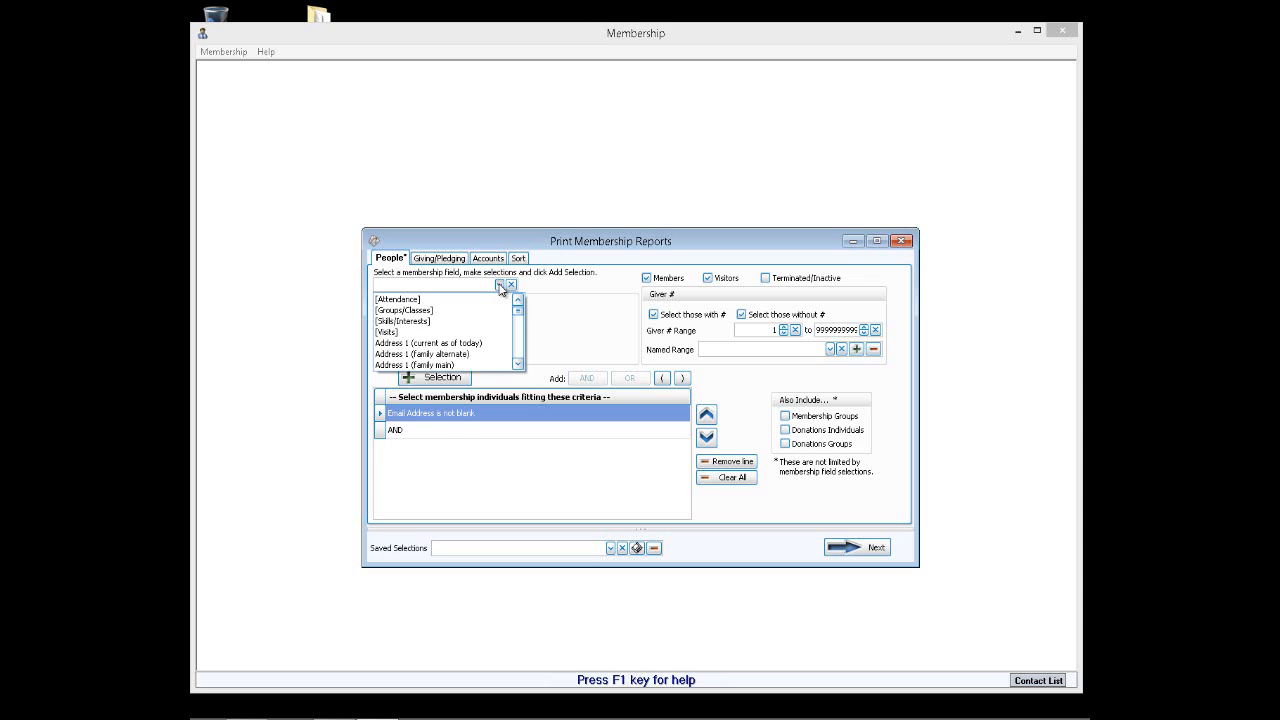
text(g)
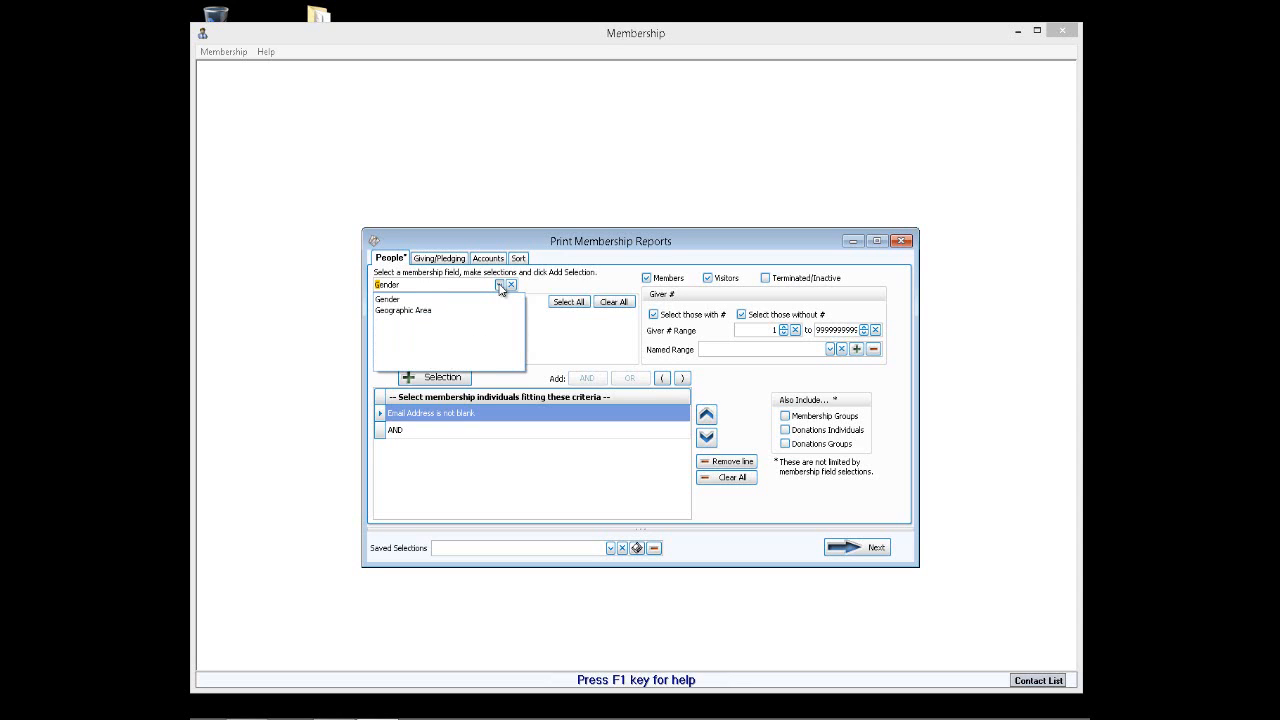
click(399, 301)
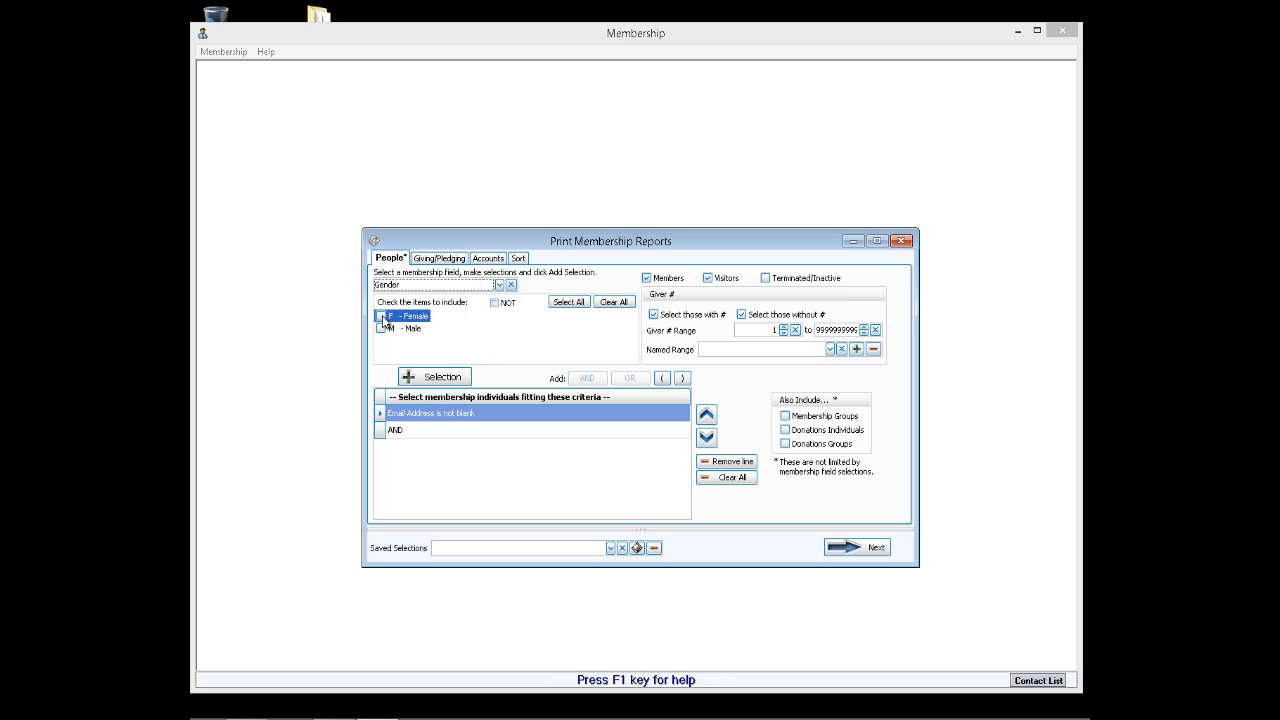
click(381, 317)
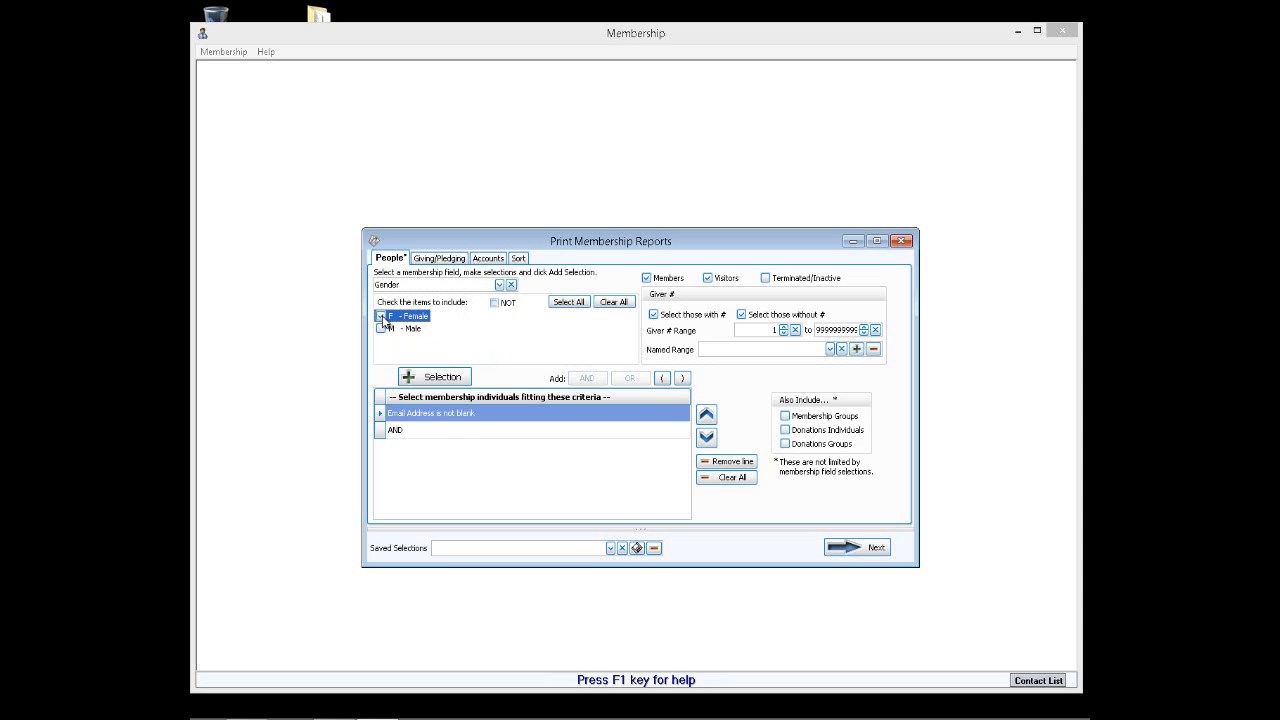
click(436, 378)
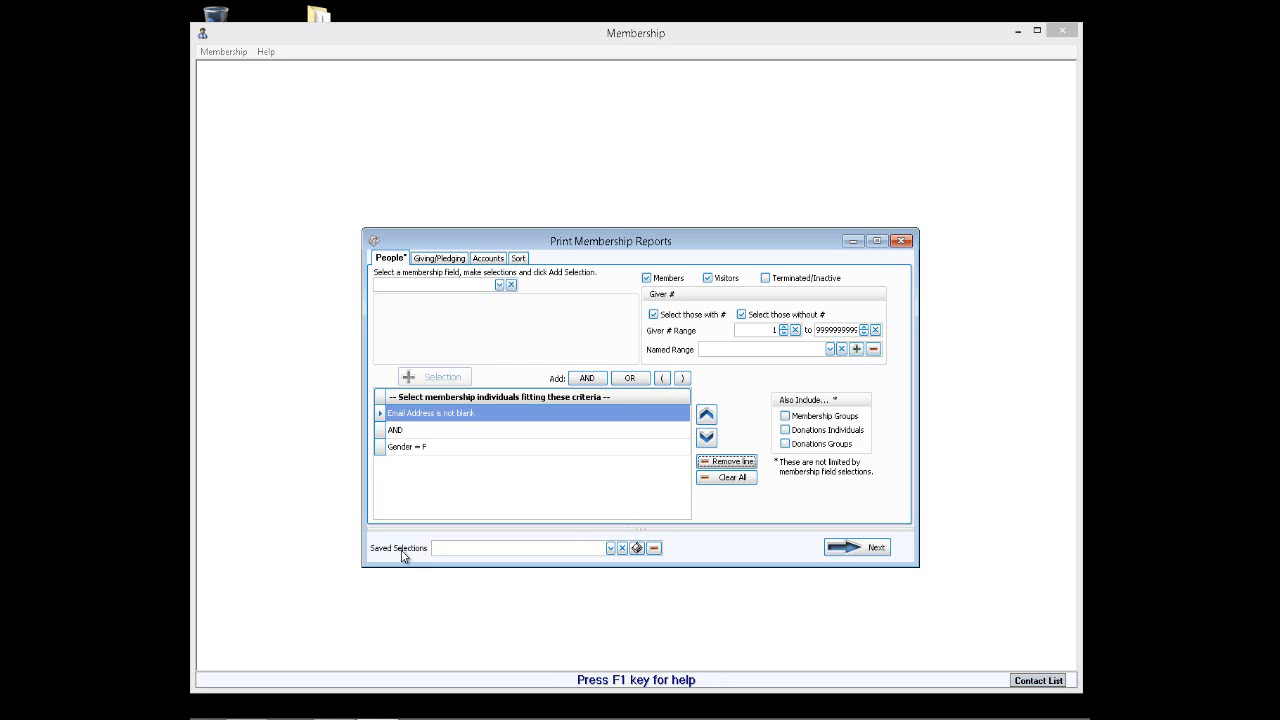
Save the current selection criteria as a saved selection named "Females with Email".
click(610, 549)
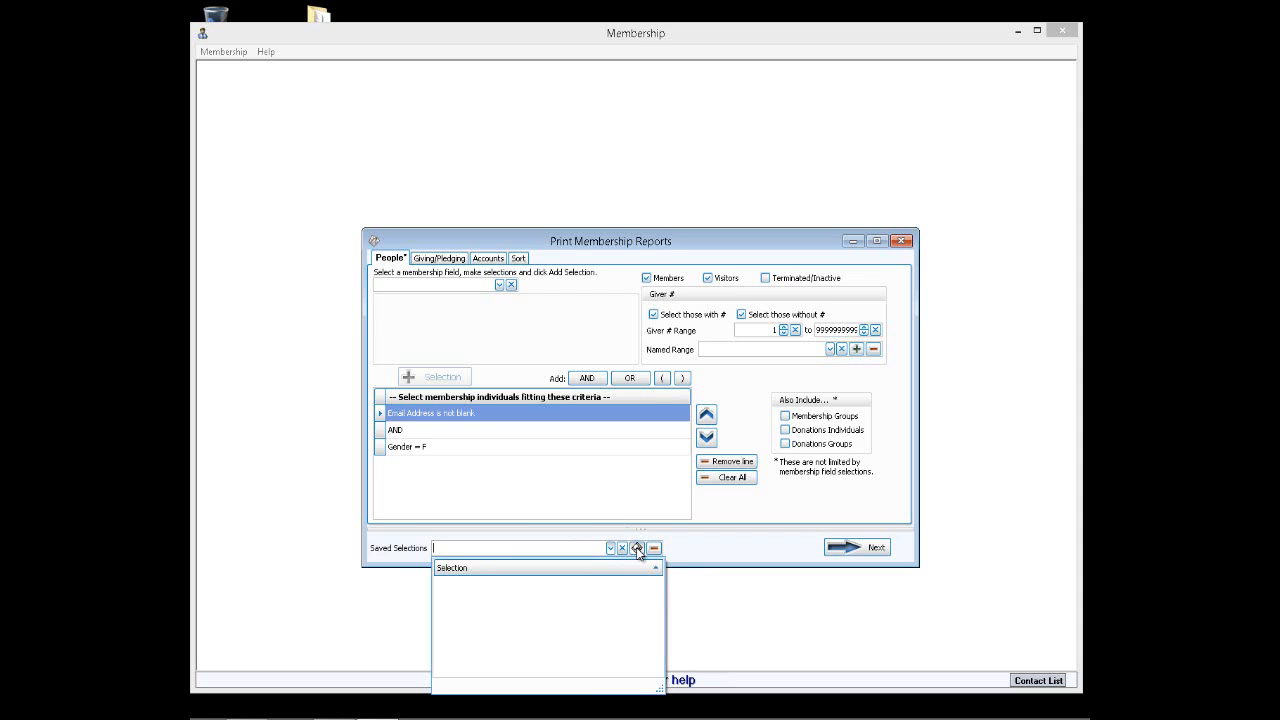
click(637, 549)
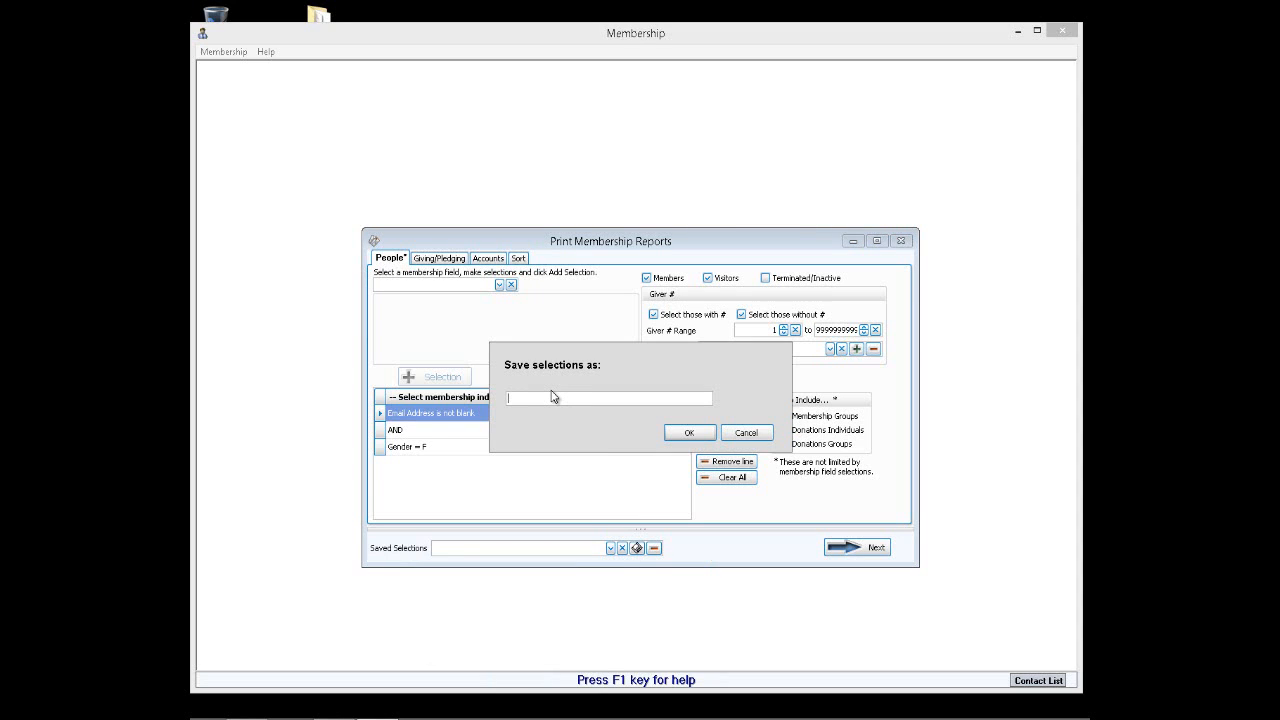
text(Females with emai)
click(686, 434)
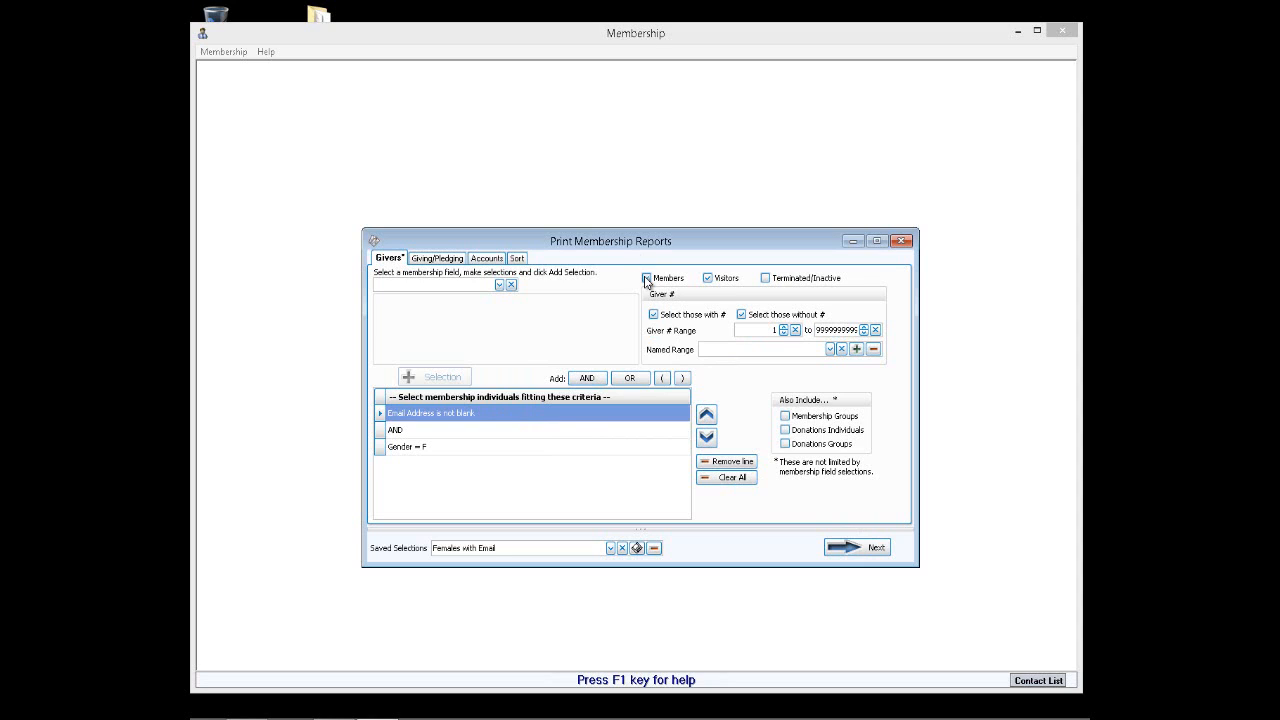
Try out the Visitors and Terminated/Inactive inclusion options, restoring each to its original setting.
click(707, 279)
click(708, 279)
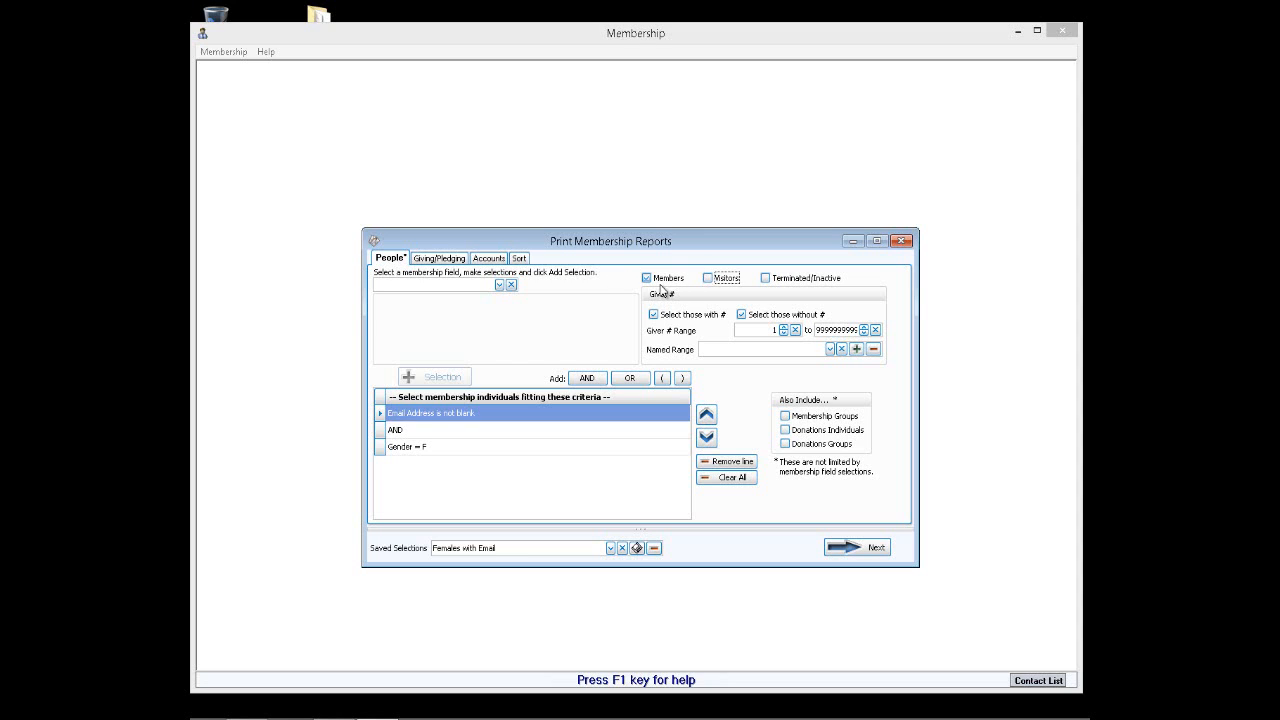
click(707, 278)
click(767, 280)
Try the Children's Envelopes (200 - 250) named range on the giver numbers, and clear it again.
click(830, 350)
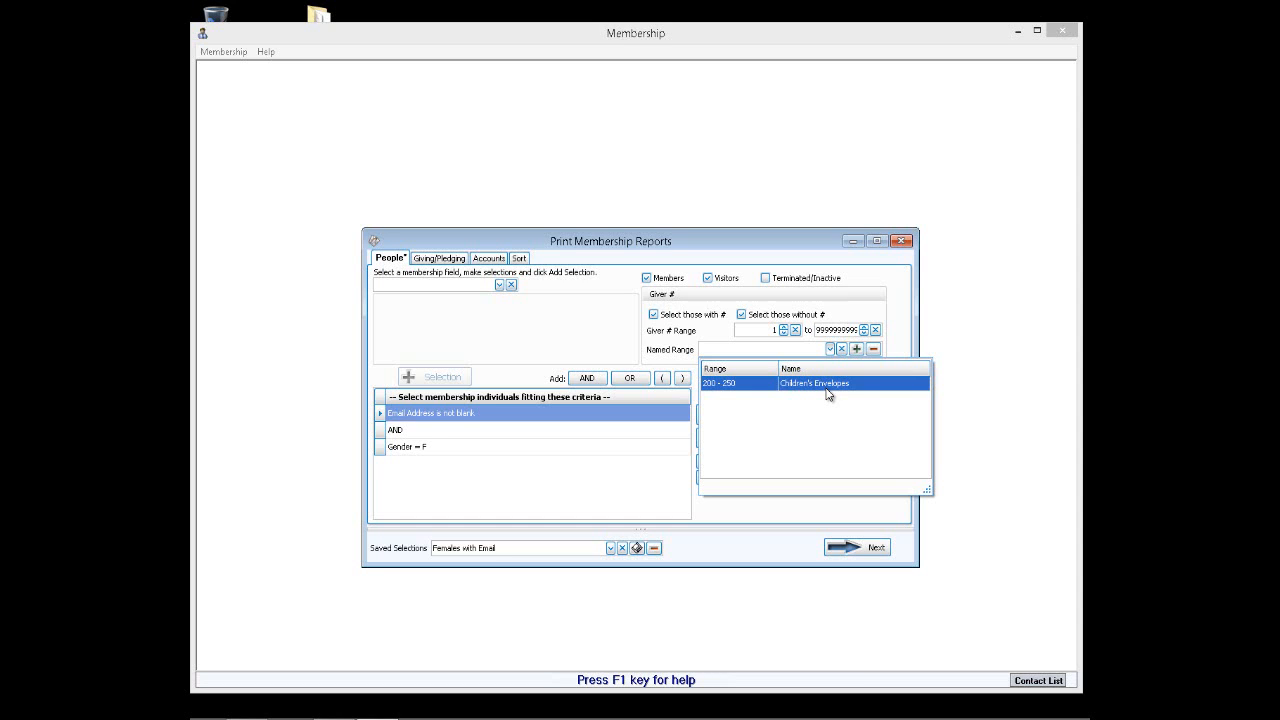
click(828, 394)
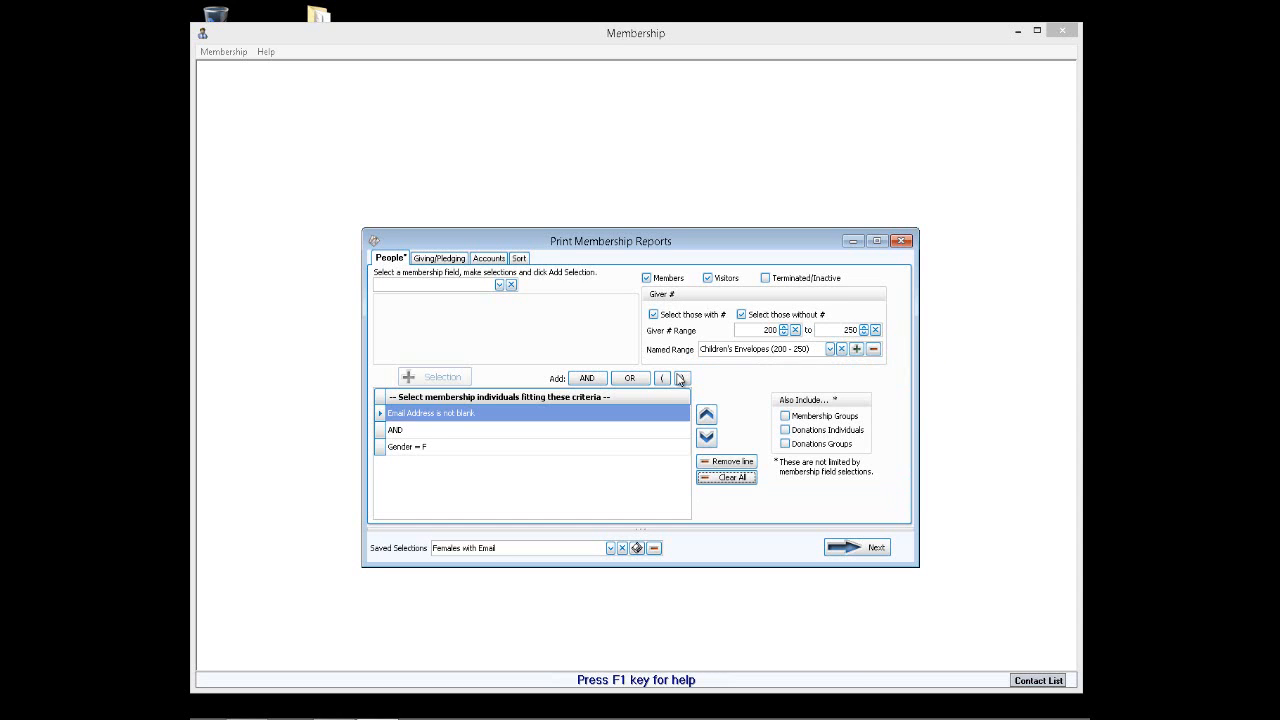
click(840, 348)
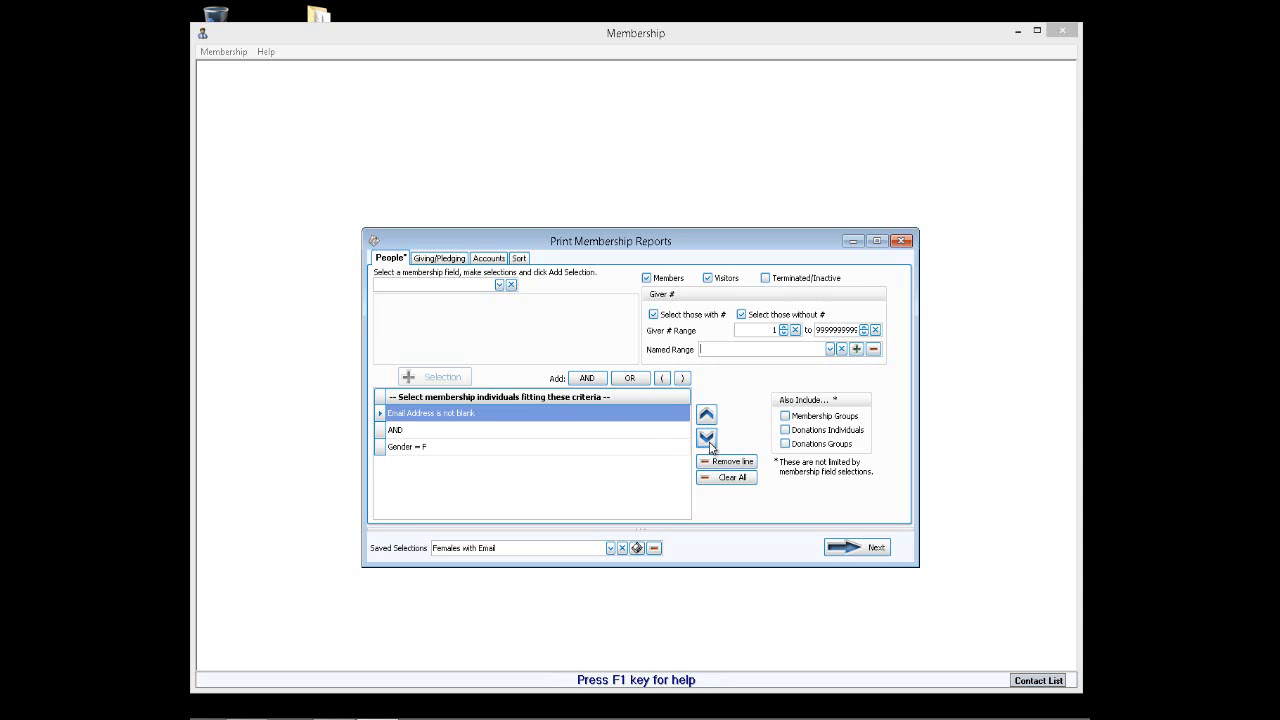
Review the Giving/Pledging criteria and the Accounts criteria, including the list of campaigns, without selecting a campaign.
click(627, 447)
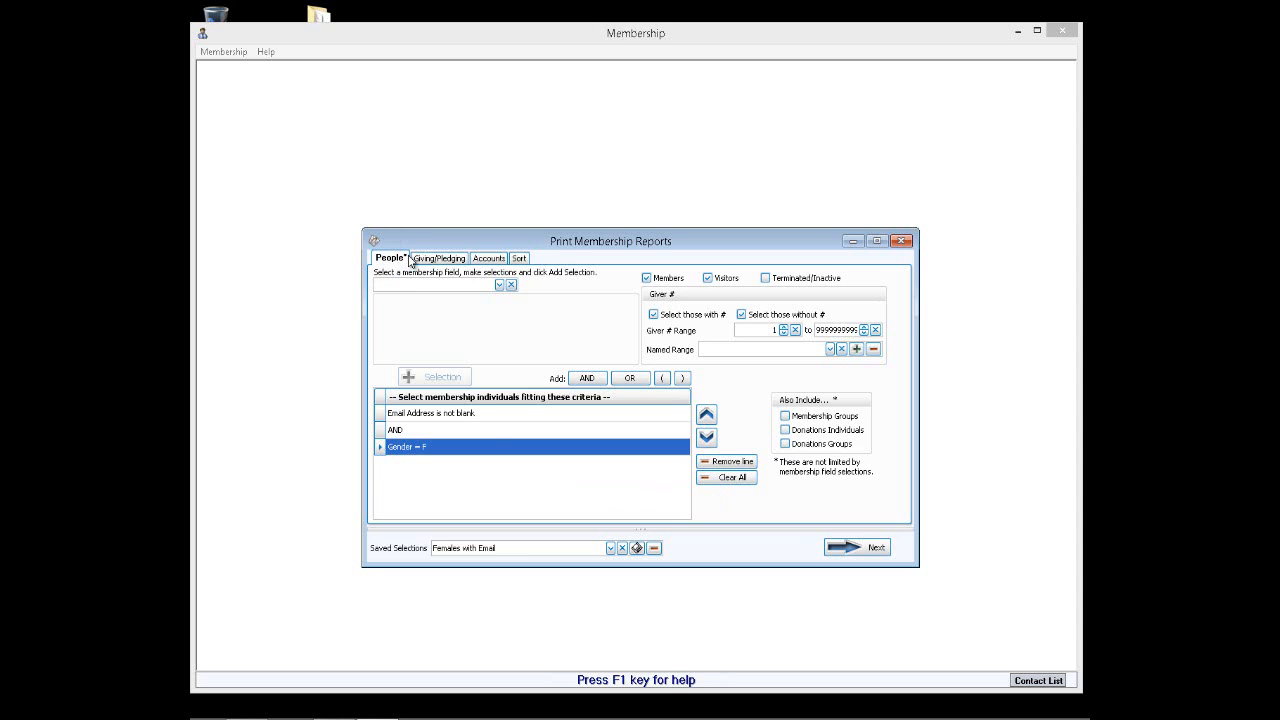
click(446, 263)
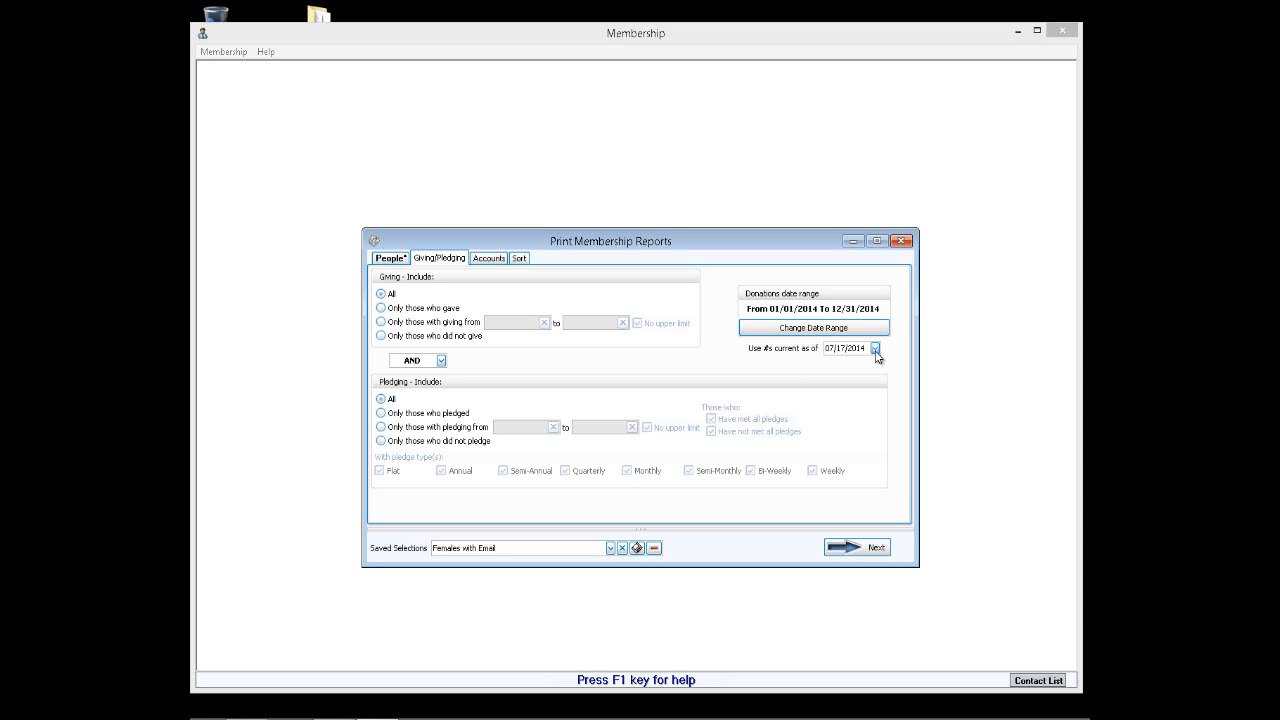
click(481, 260)
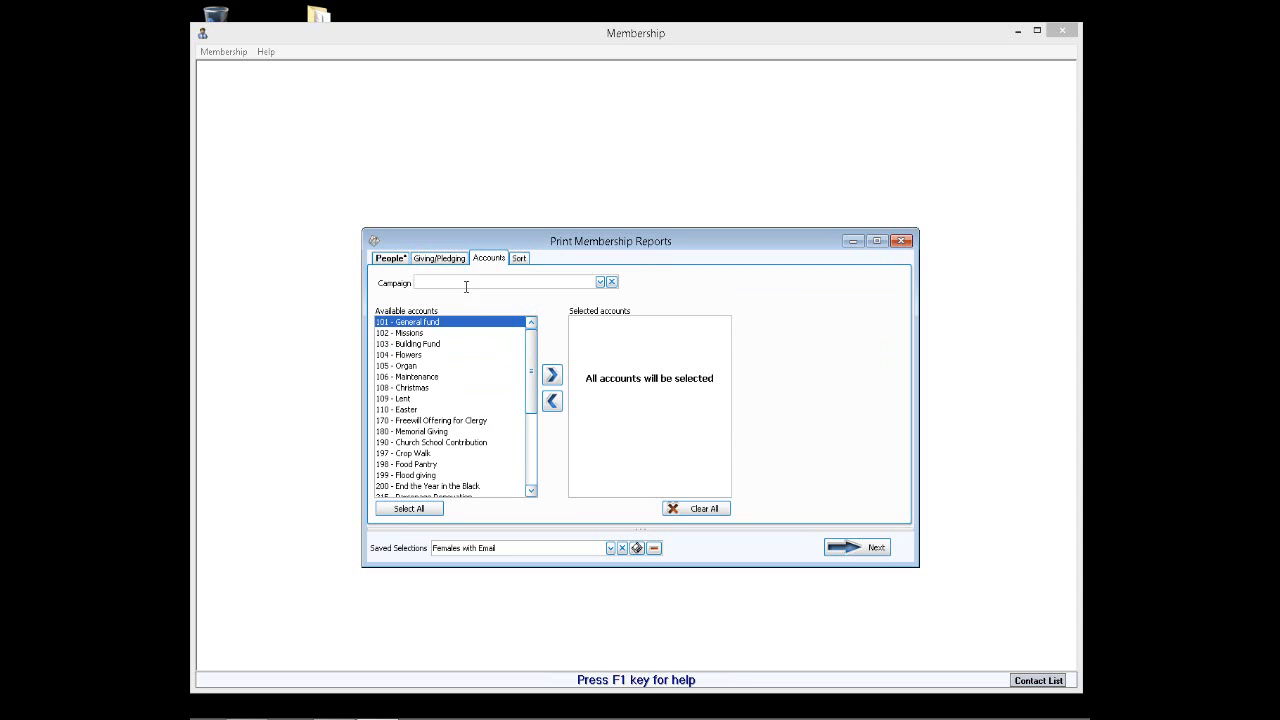
click(600, 283)
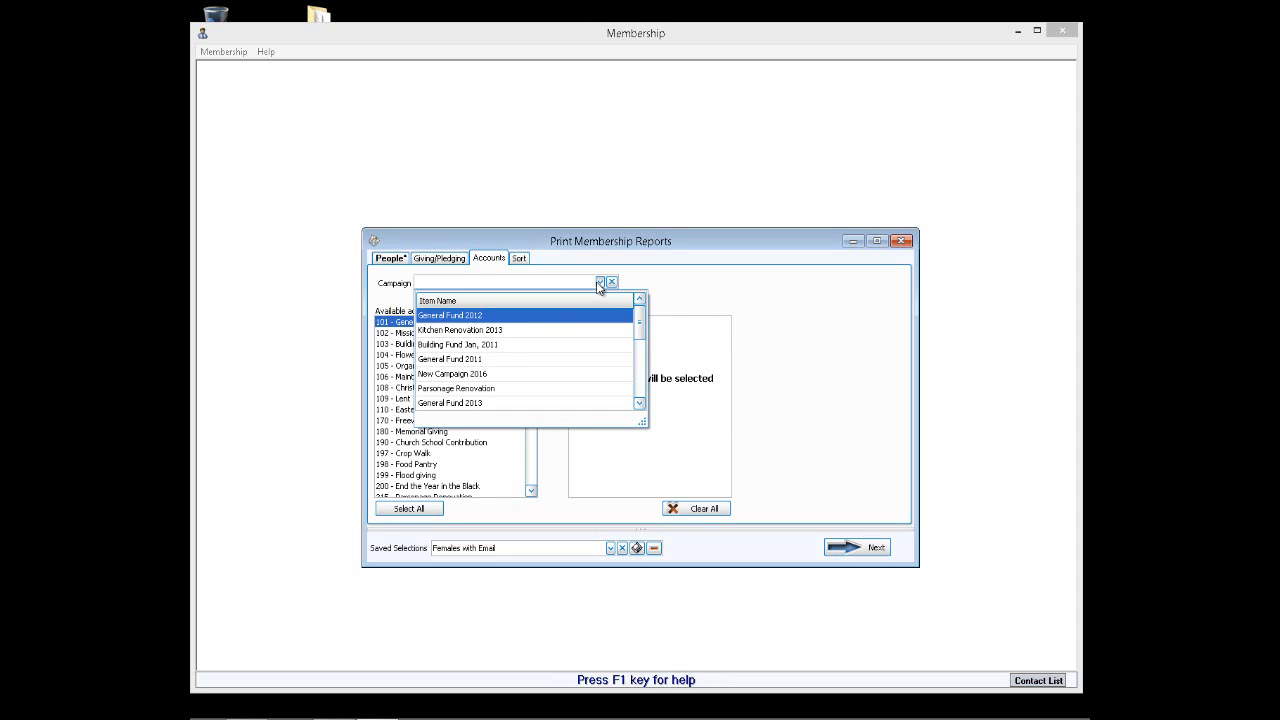
click(601, 284)
click(611, 282)
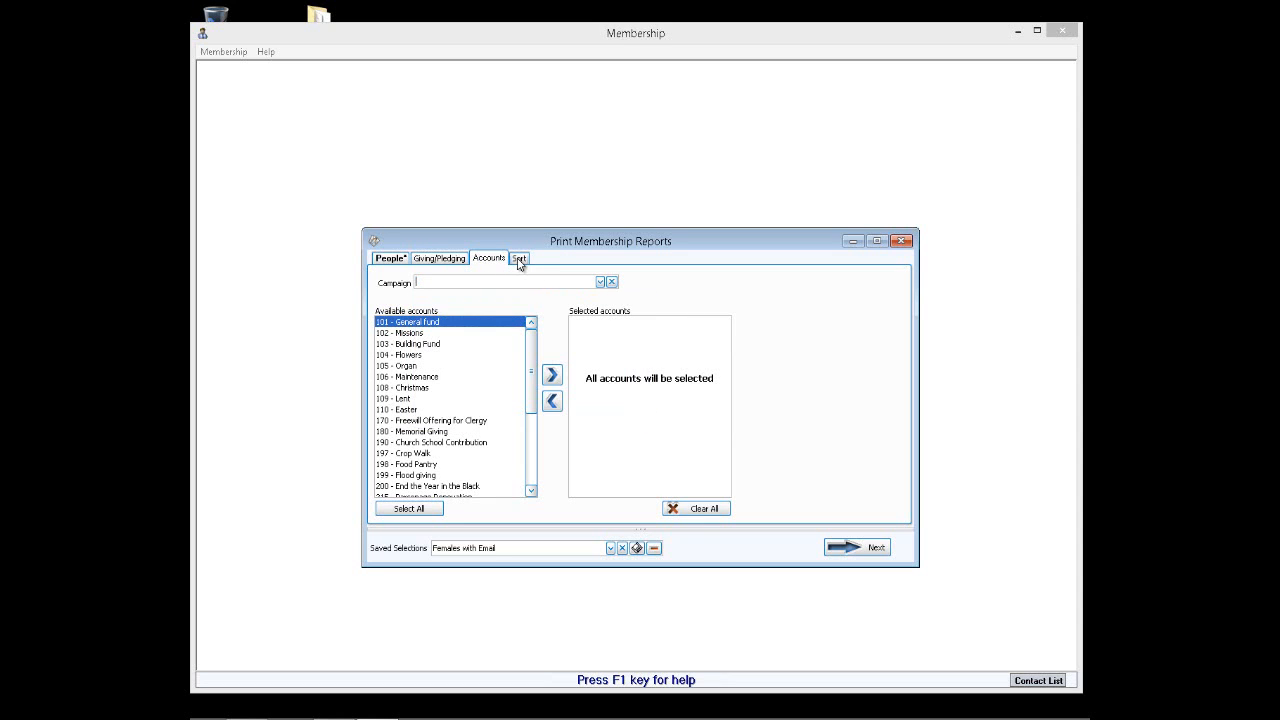
Review the available report sort fields and choose Name as Sort Field 1.
click(519, 260)
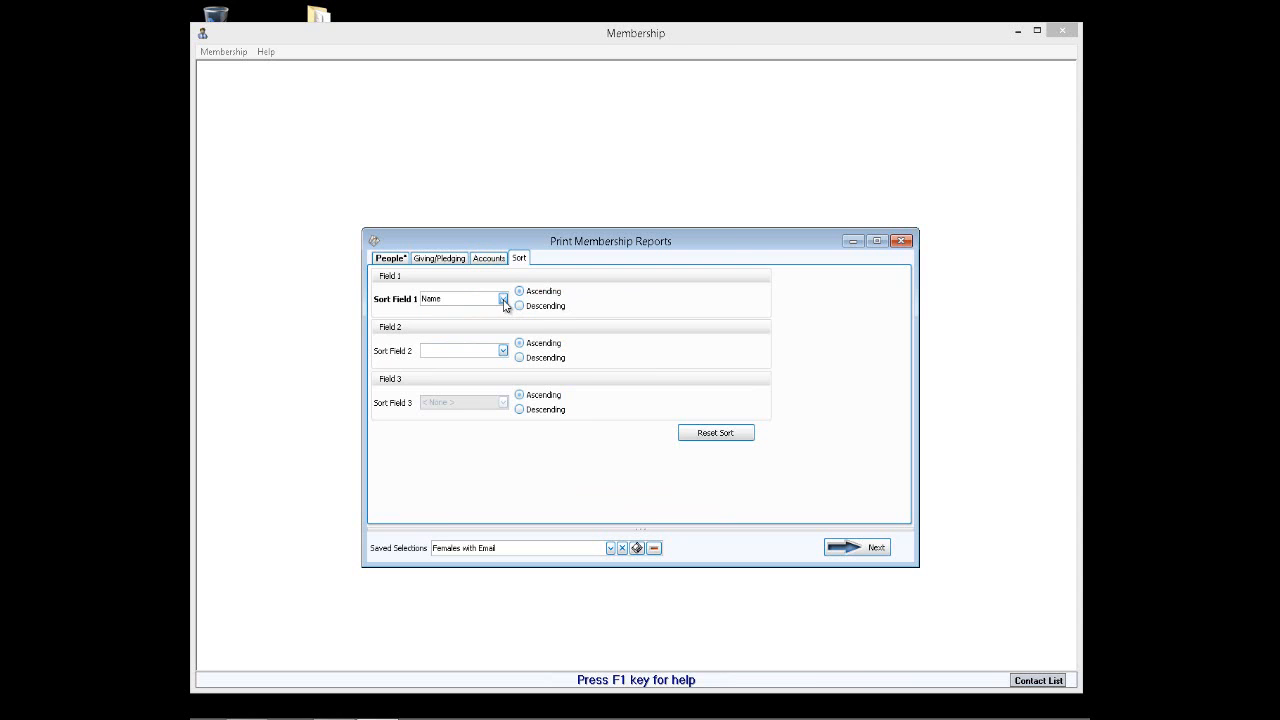
click(503, 298)
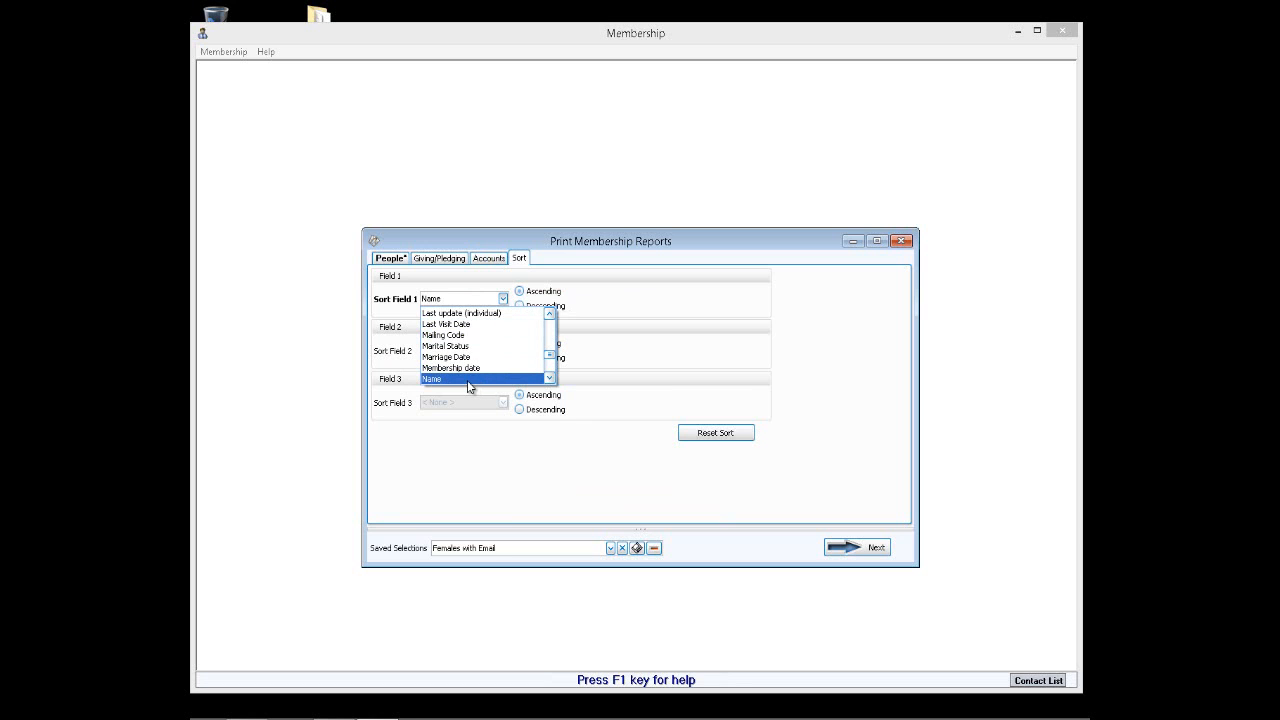
click(467, 380)
click(504, 298)
mouse_move(549, 356)
mouse_down()
mouse_move(546, 317)
mouse_move(555, 377)
mouse_move(552, 360)
mouse_up()
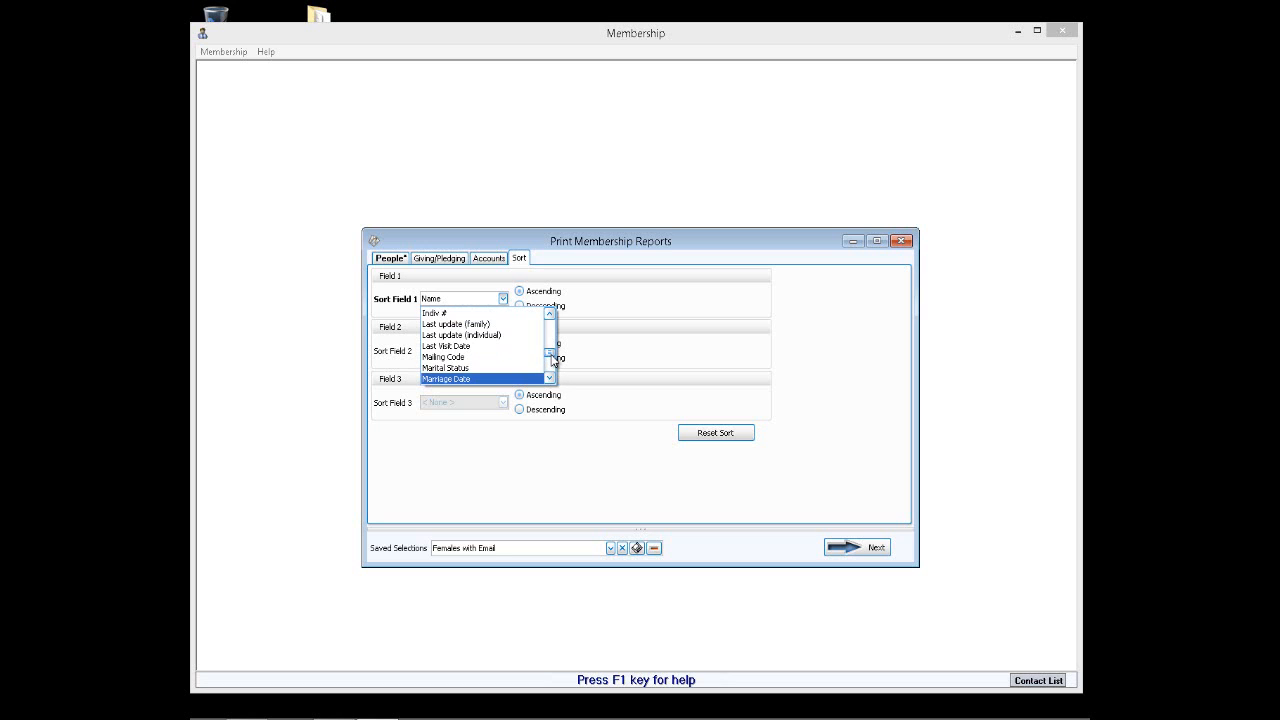
scroll(486, 346, down, 1)
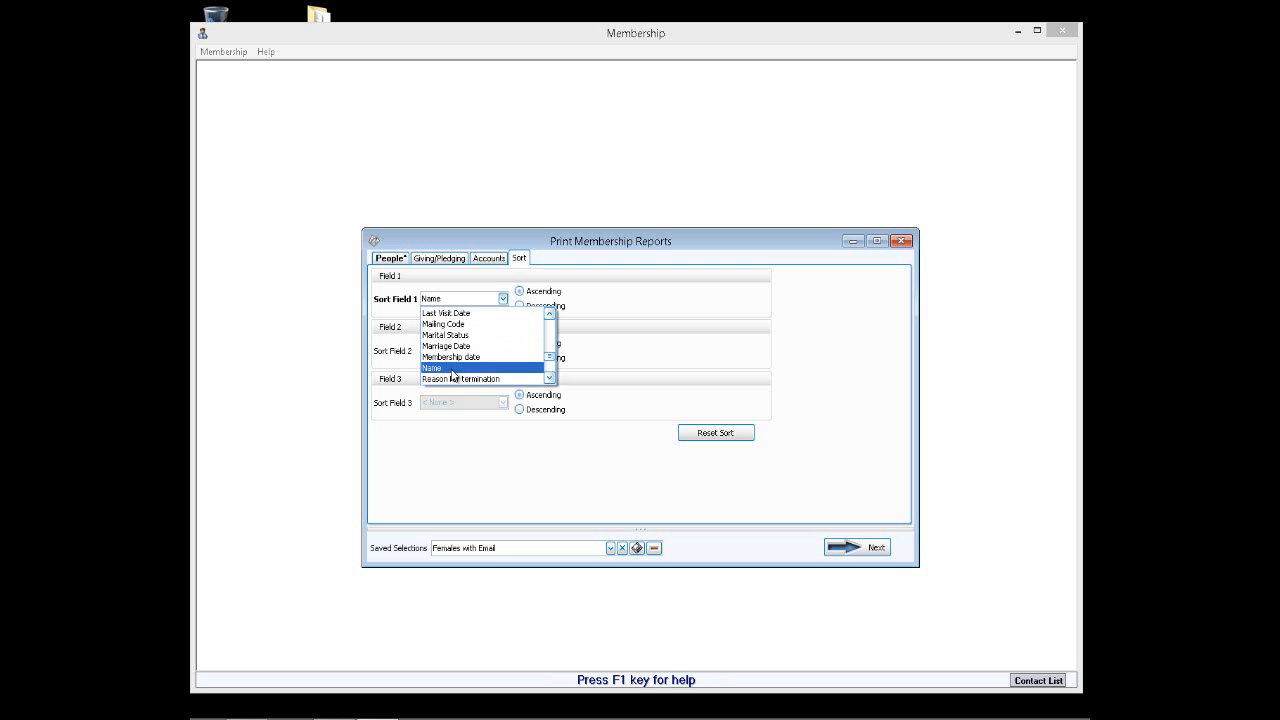
click(453, 368)
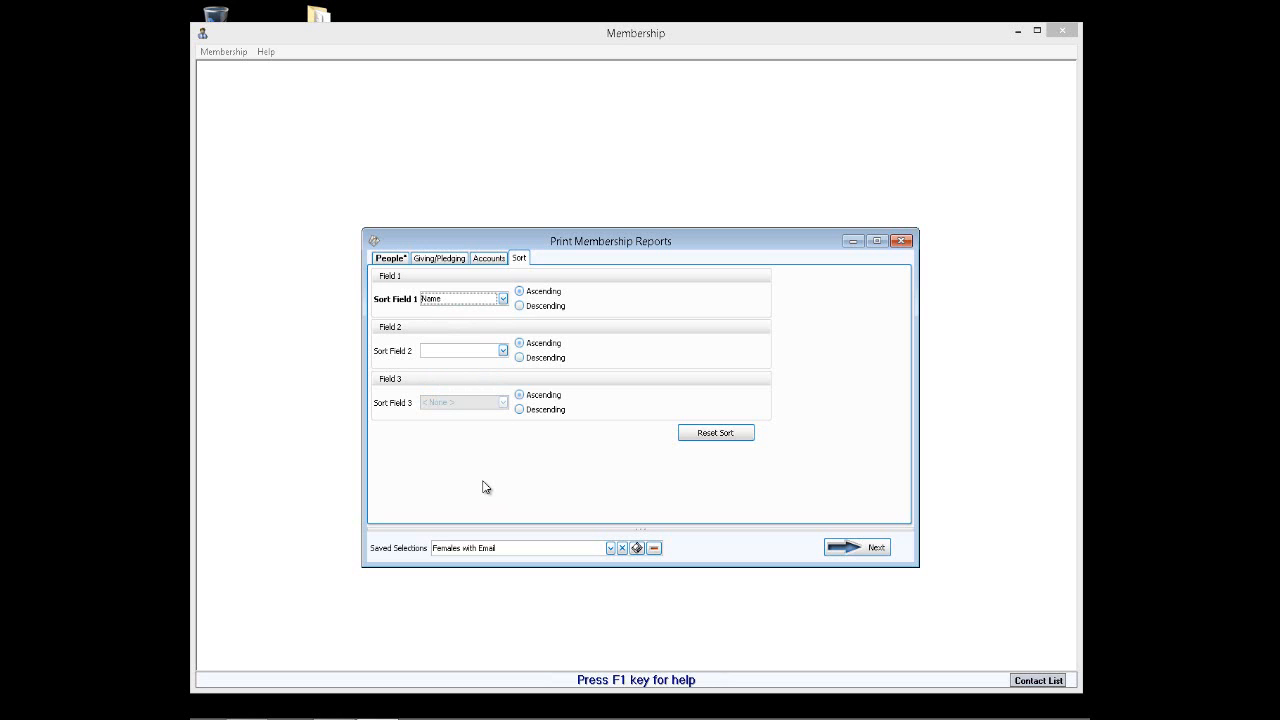
Save the changes to the "Females with Email" saved selection and proceed to the membership report selections.
click(397, 260)
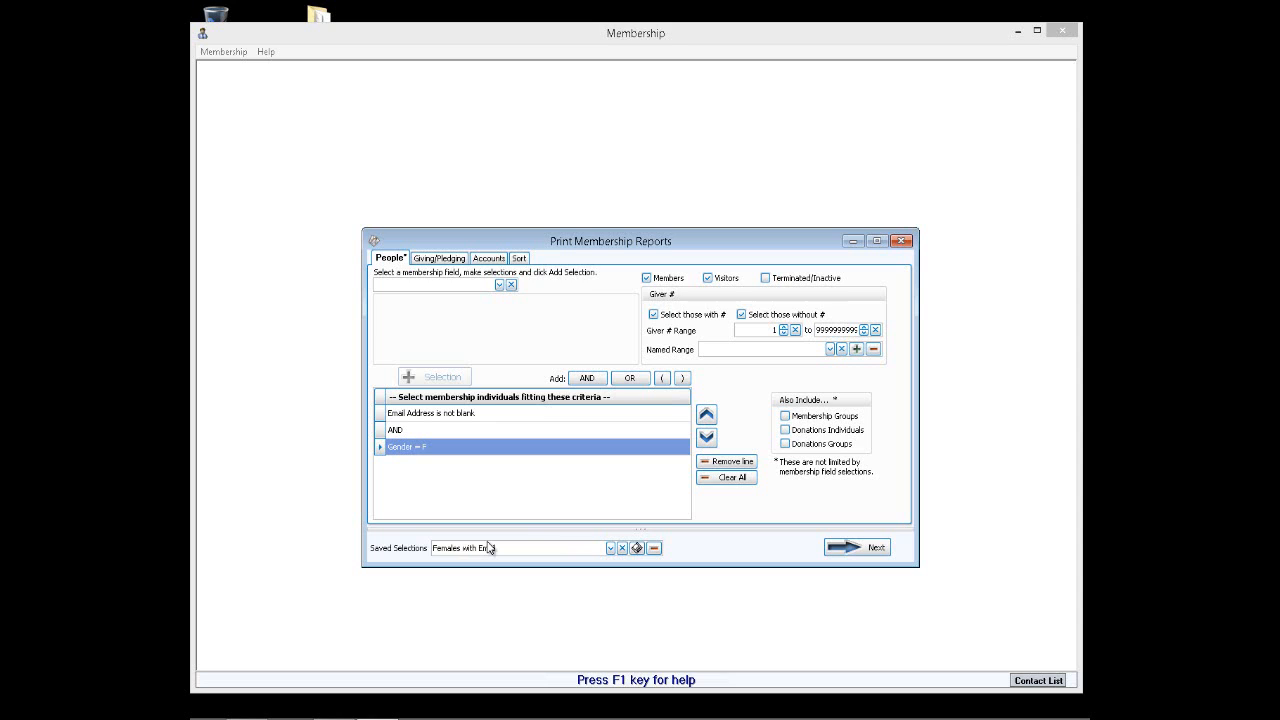
click(875, 548)
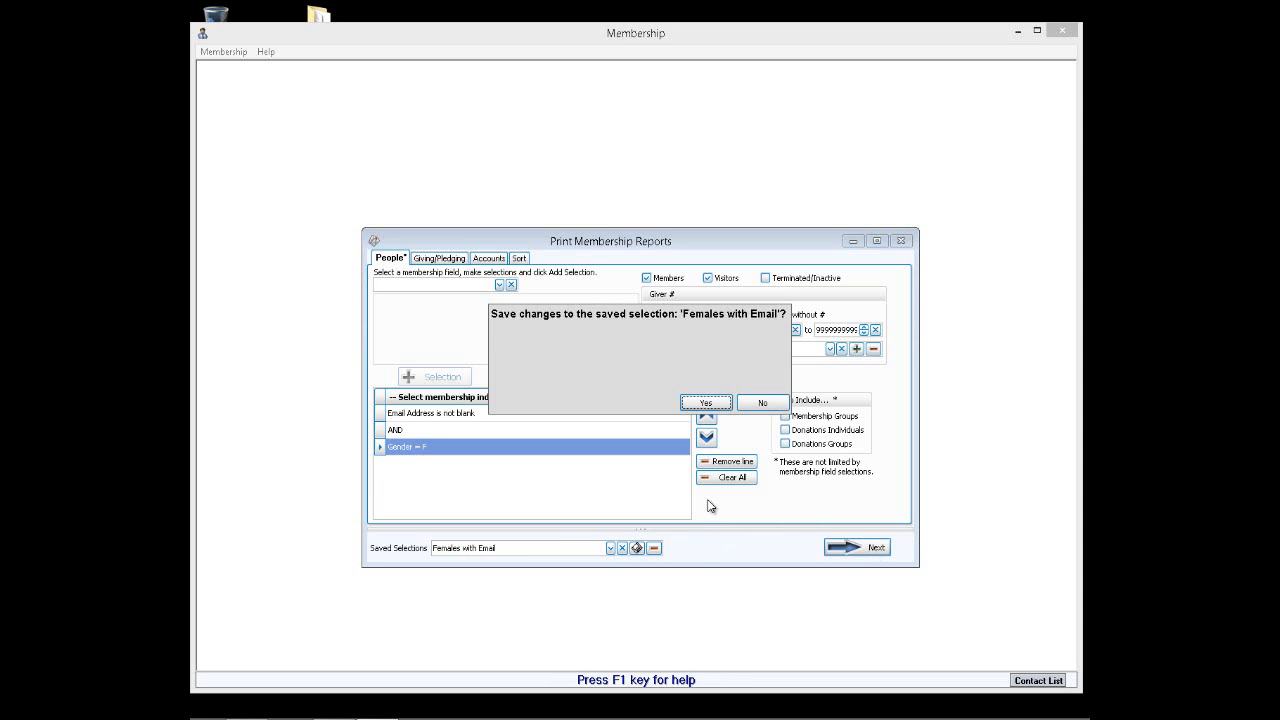
click(705, 403)
click(705, 403)
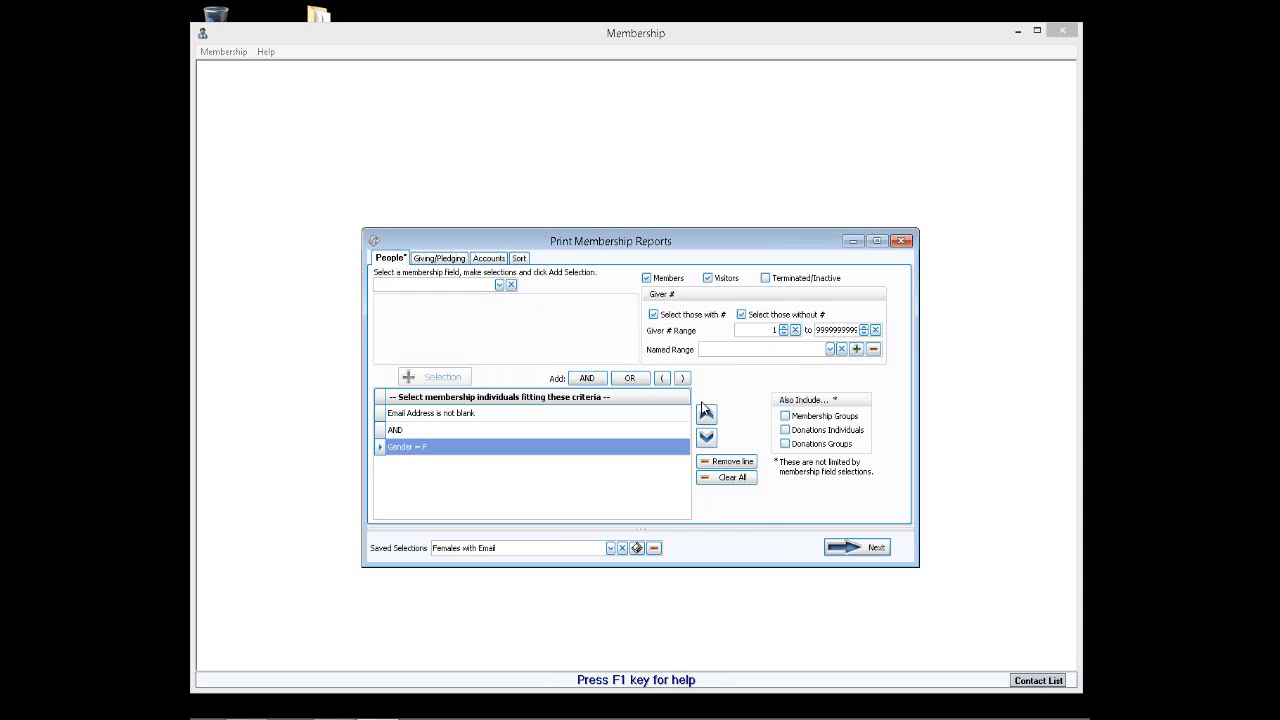
click(865, 549)
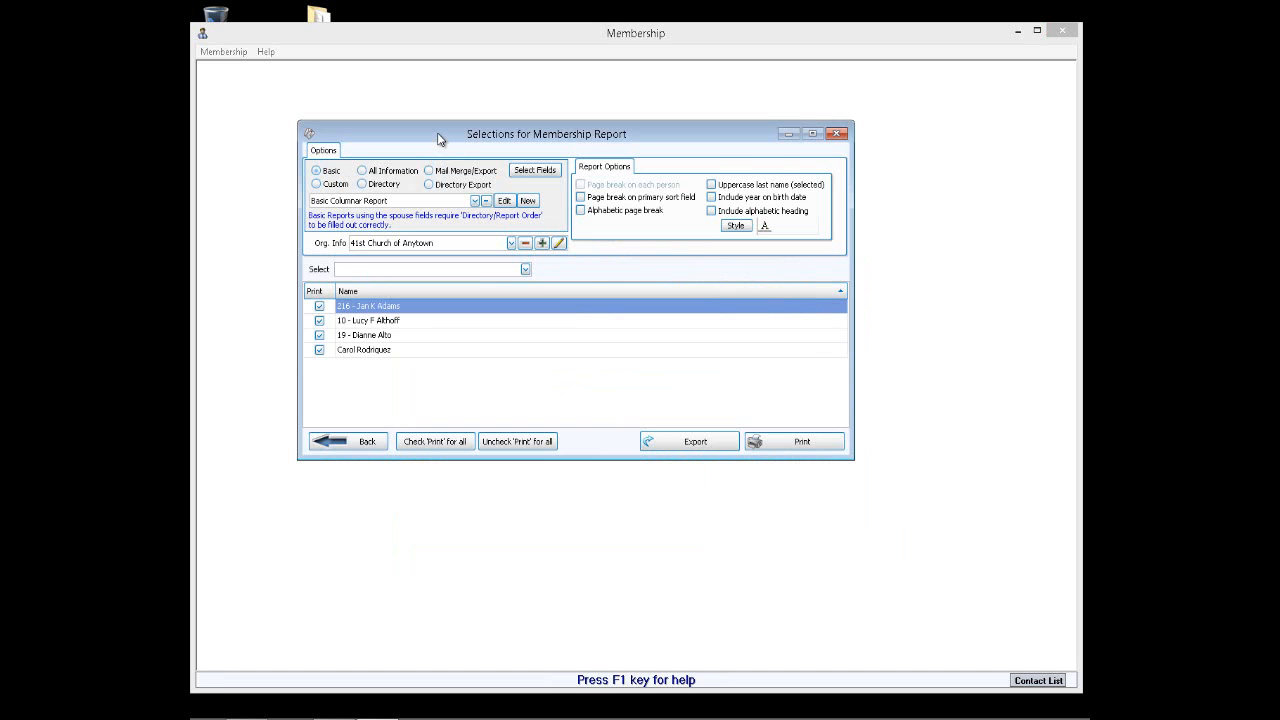
Preview the Basic Columnar Report for the selected people at 90% zoom in a maximized window, and close the preview.
drag(446, 138, 483, 217)
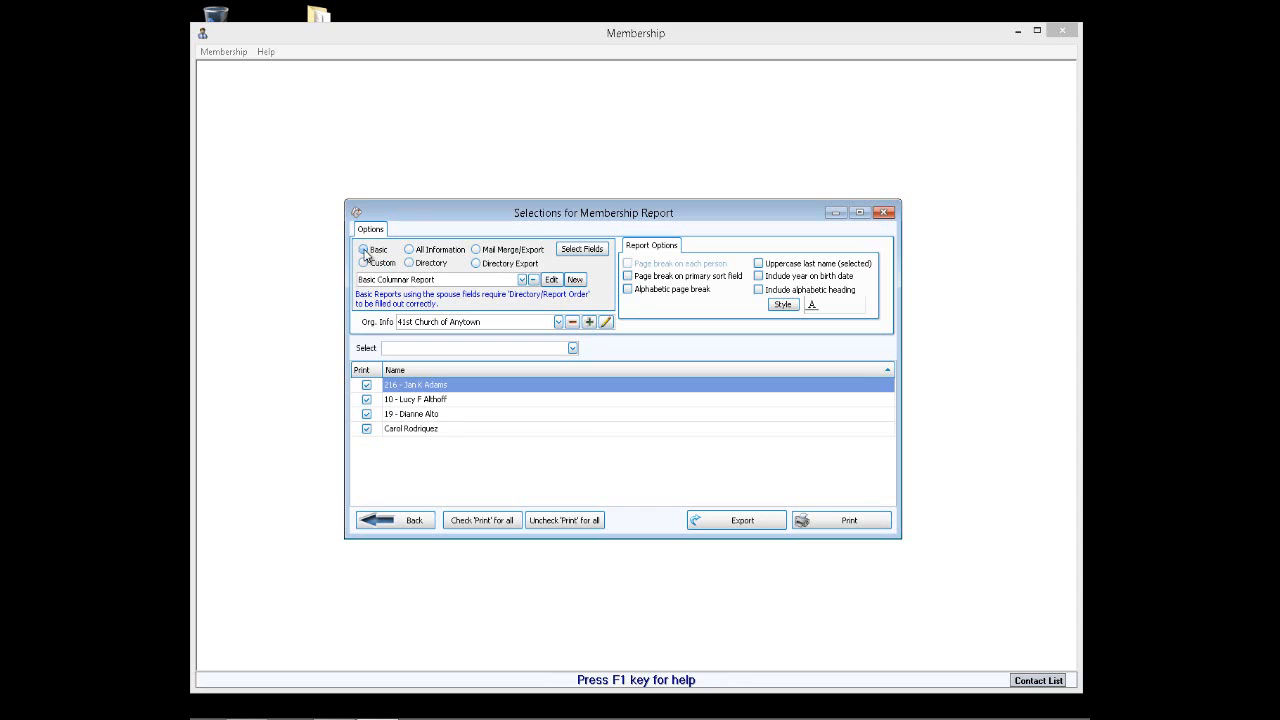
click(874, 526)
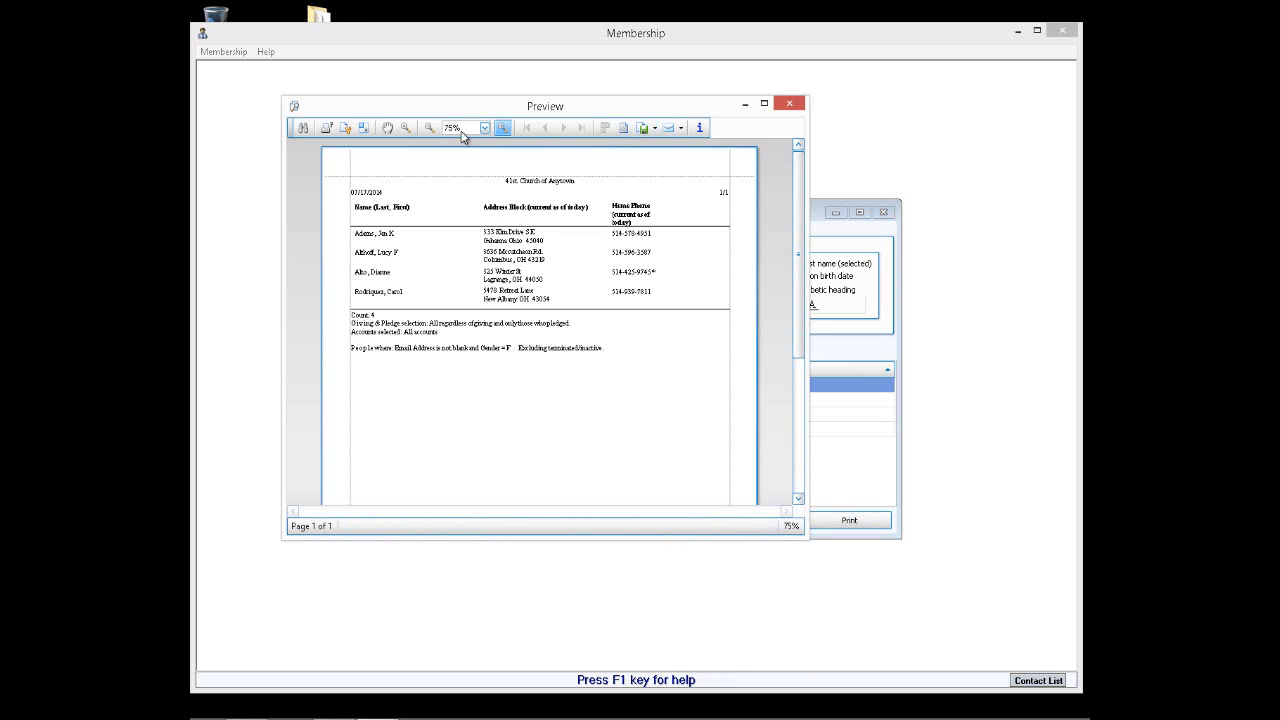
click(502, 128)
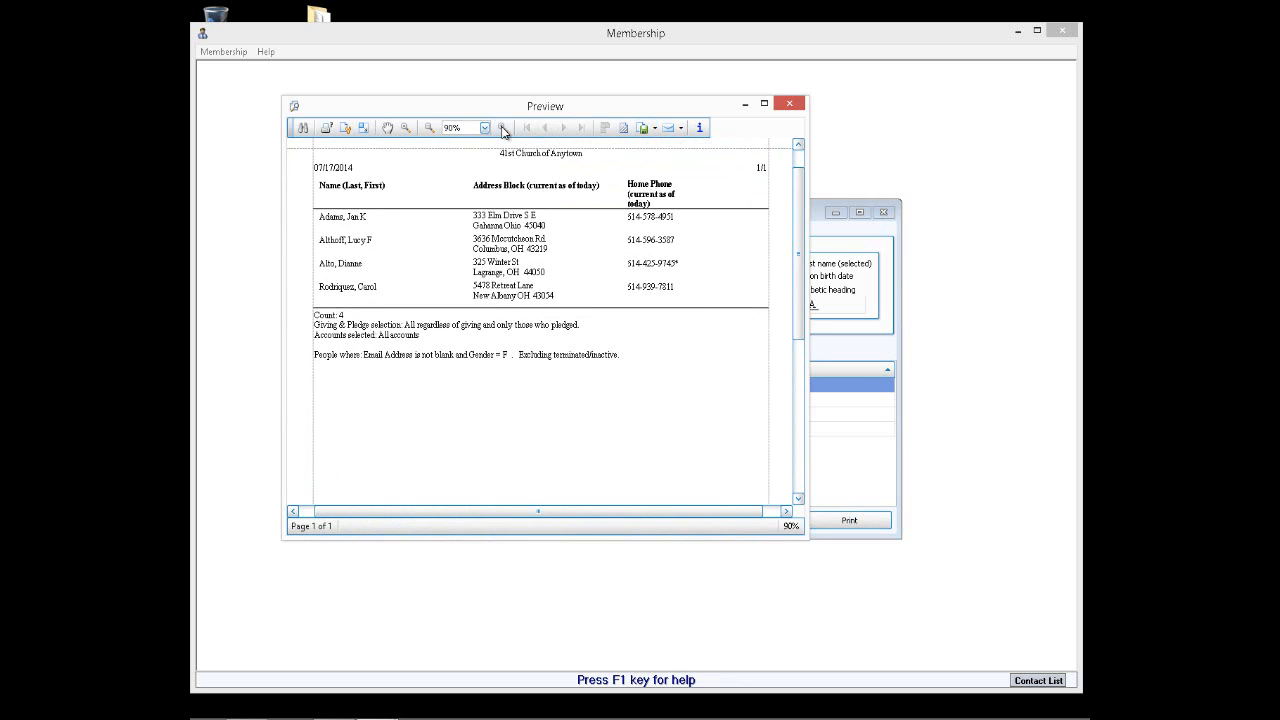
click(764, 104)
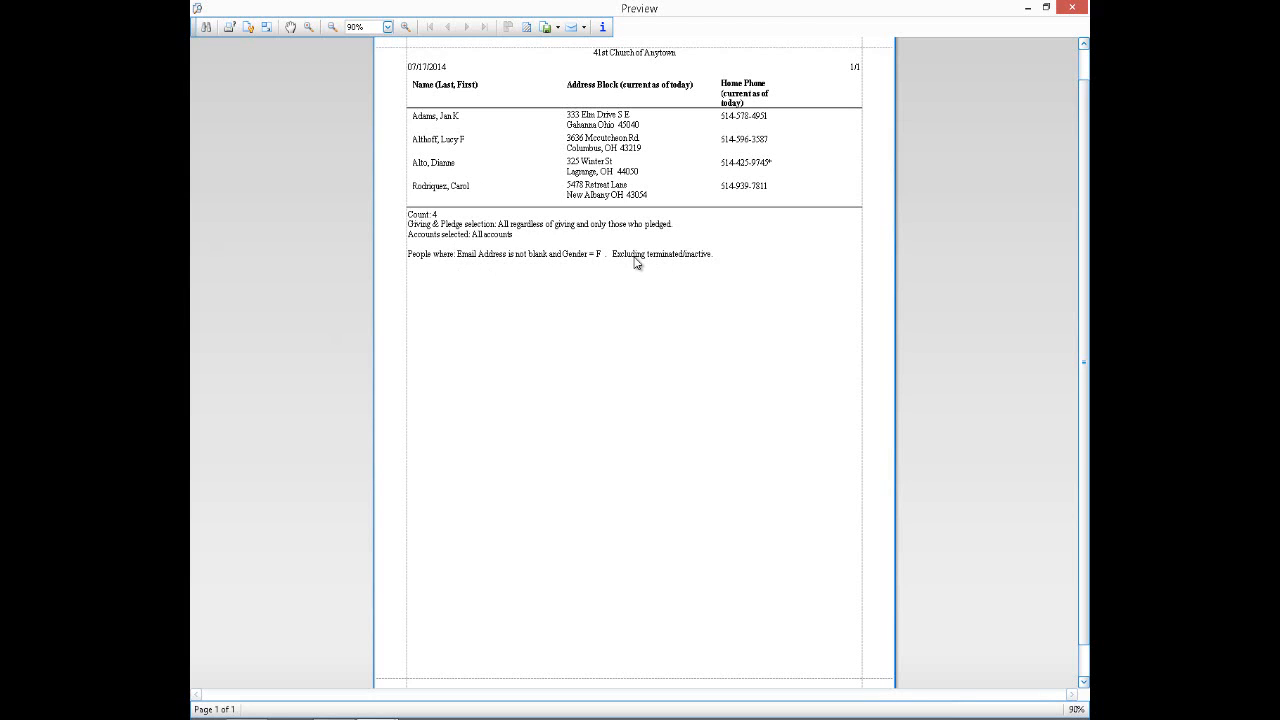
click(1078, 8)
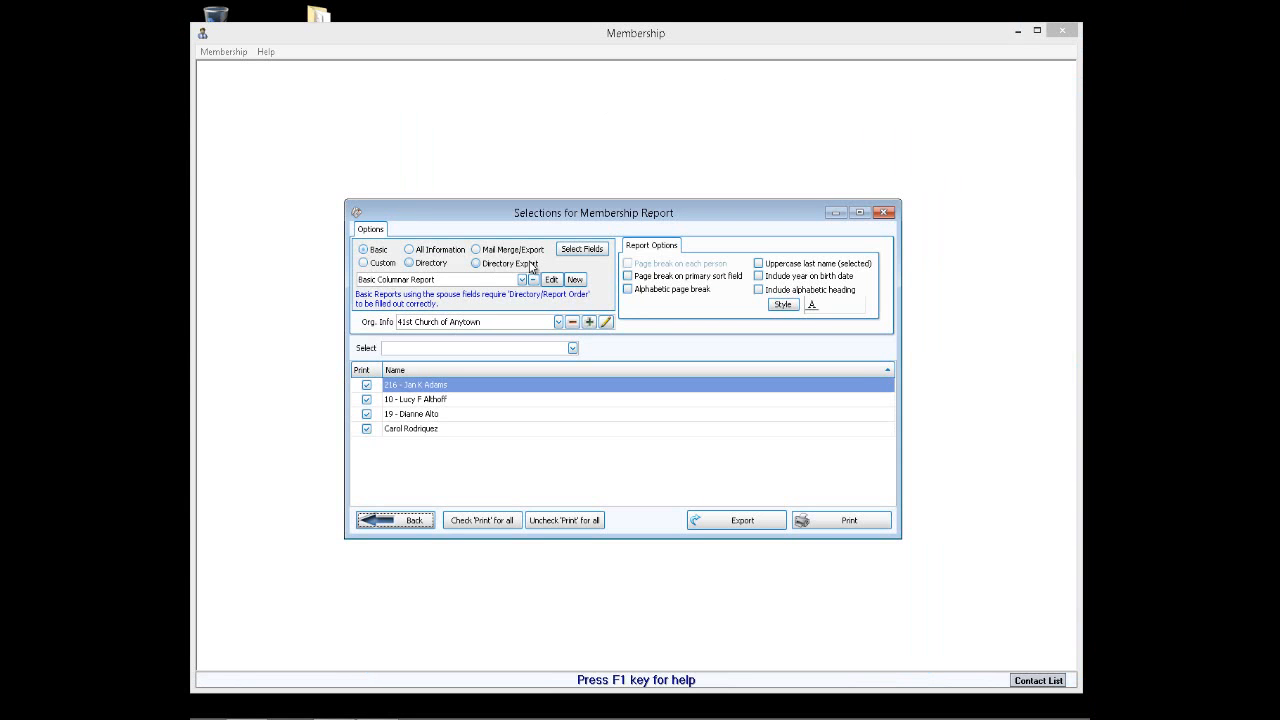
Remove the Address Block and Home Phone (current as of today) columns from the report's visible fields.
click(597, 252)
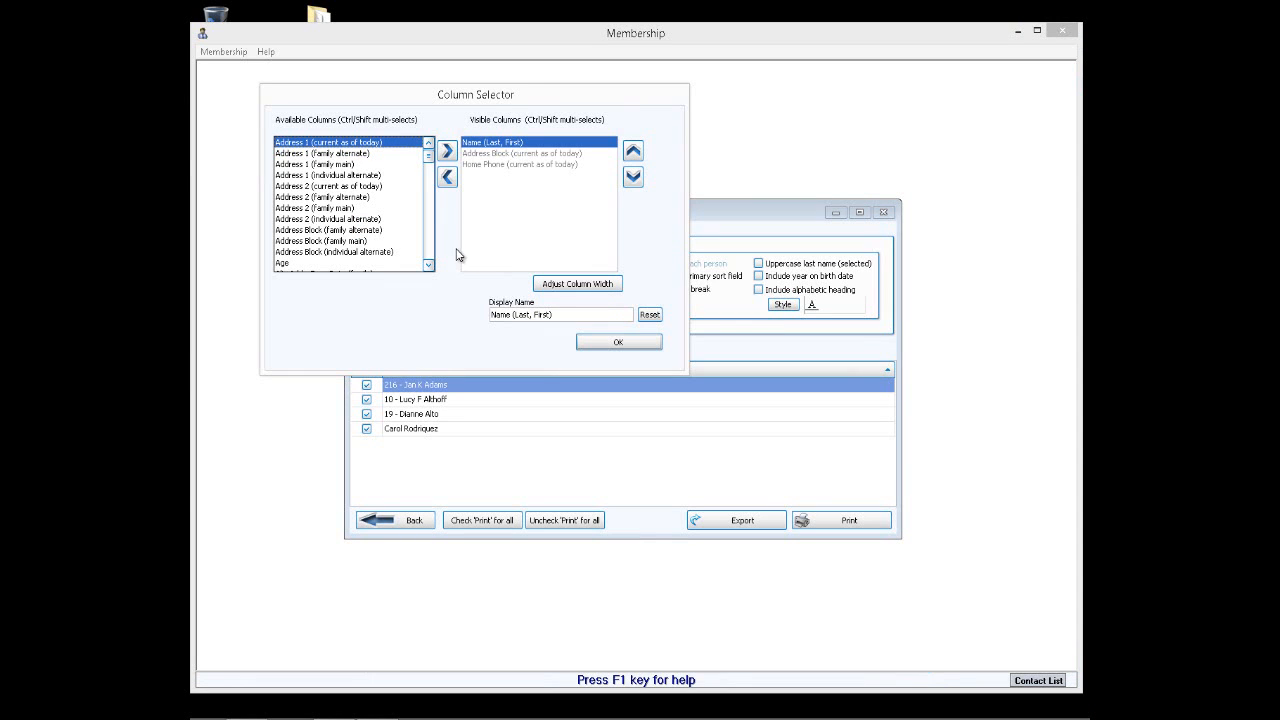
click(493, 156)
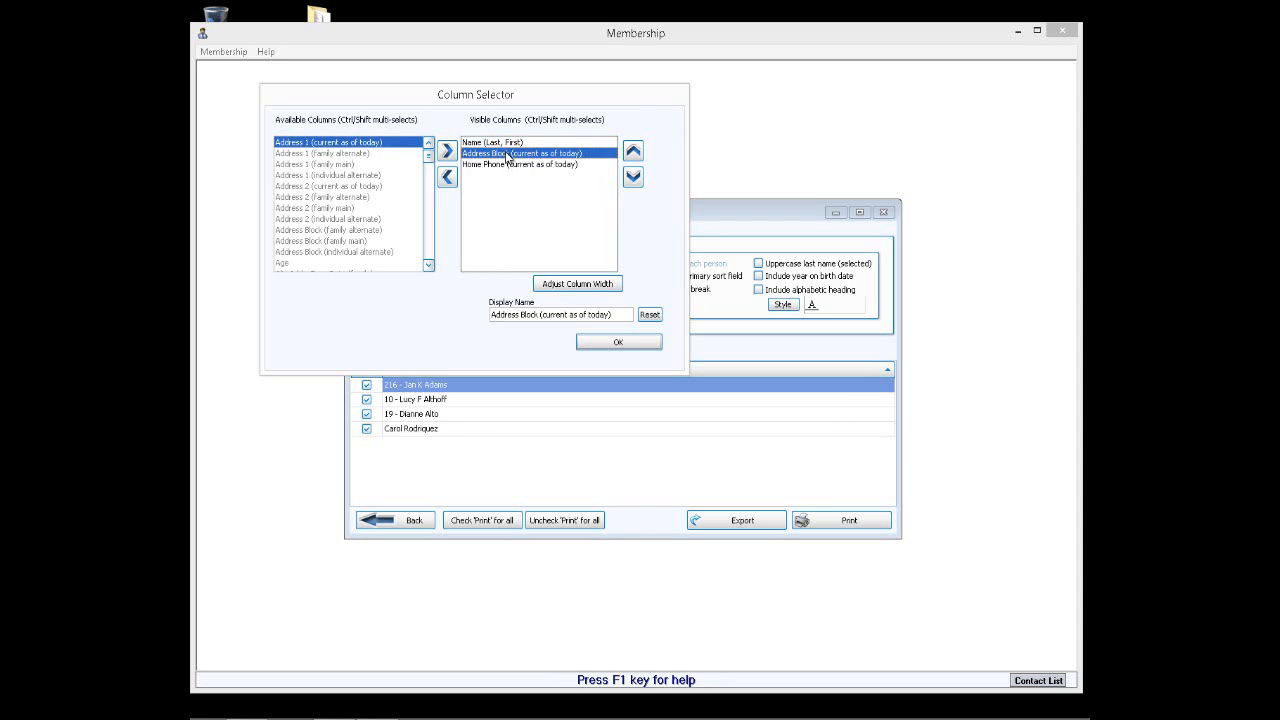
click(448, 177)
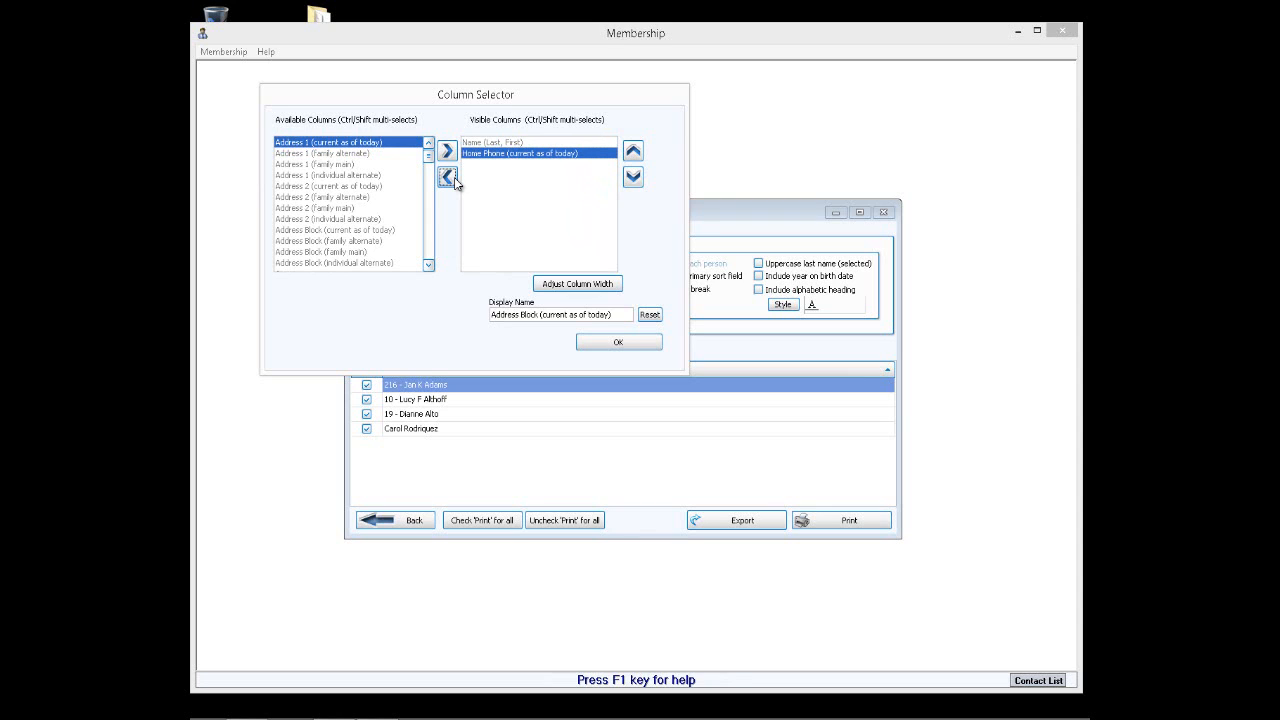
click(448, 177)
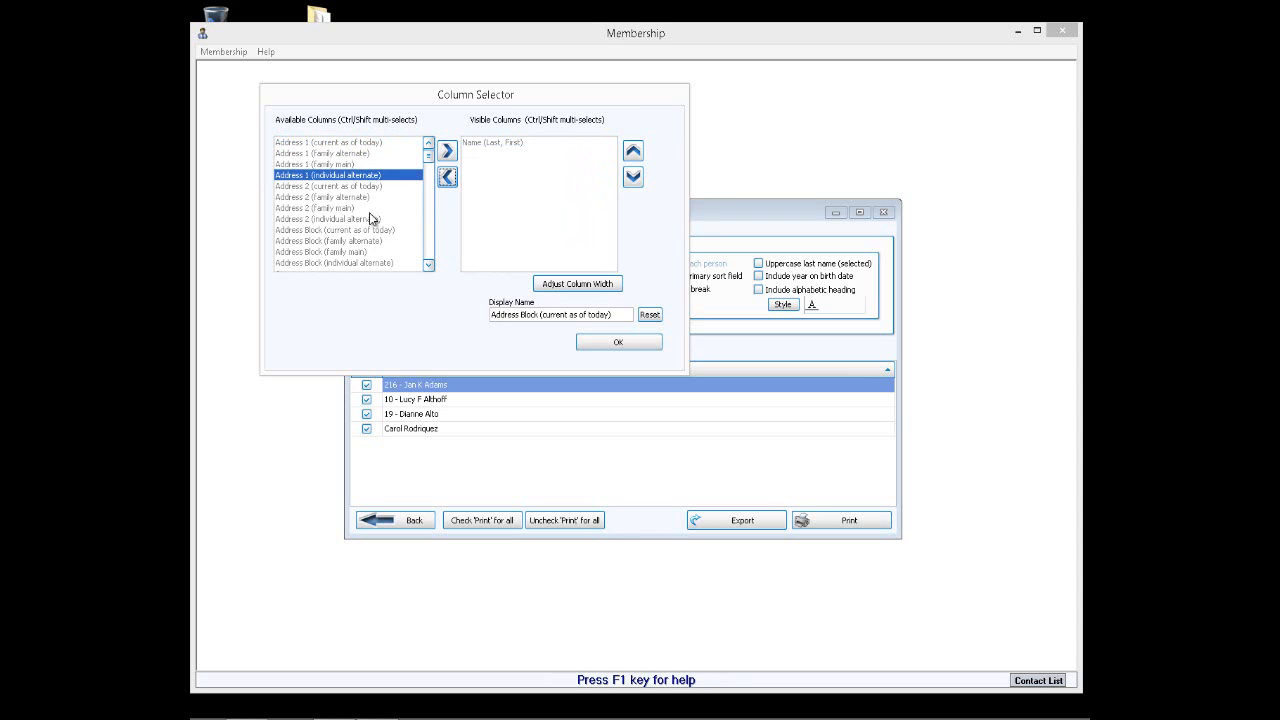
Add Email Address to the report's visible columns.
click(430, 256)
click(430, 256)
click(430, 256)
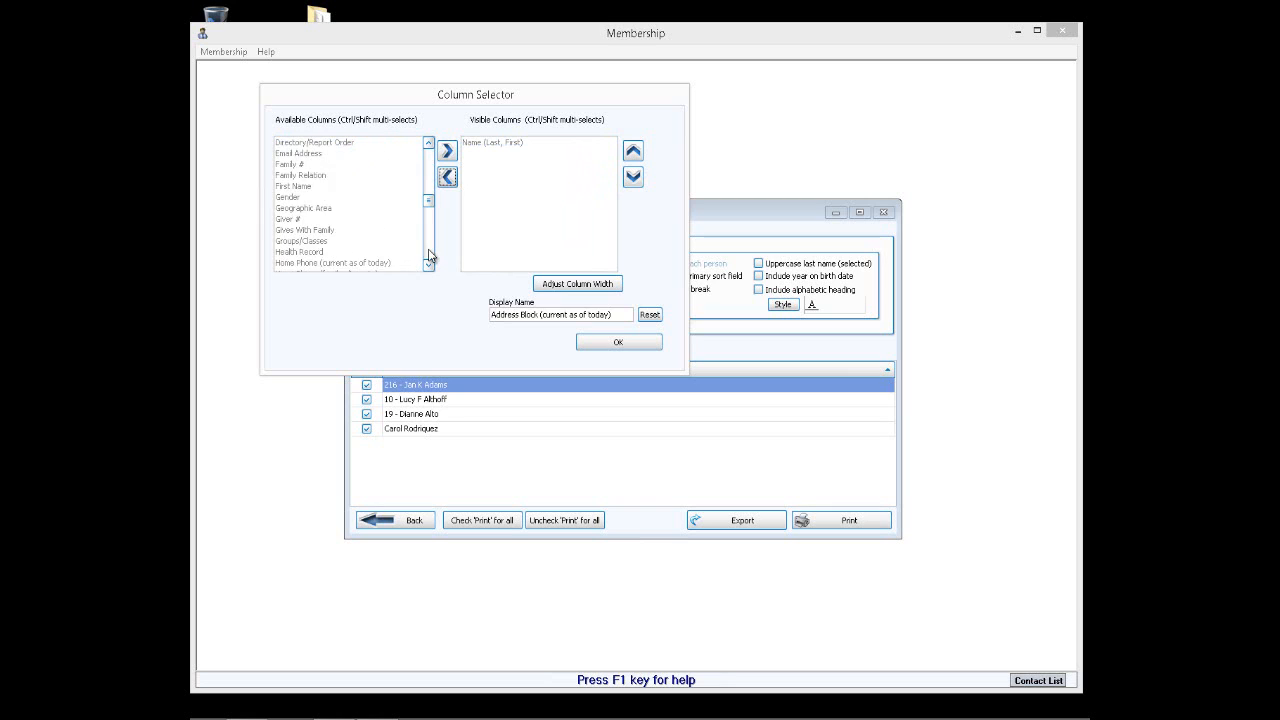
click(430, 256)
click(431, 161)
click(298, 156)
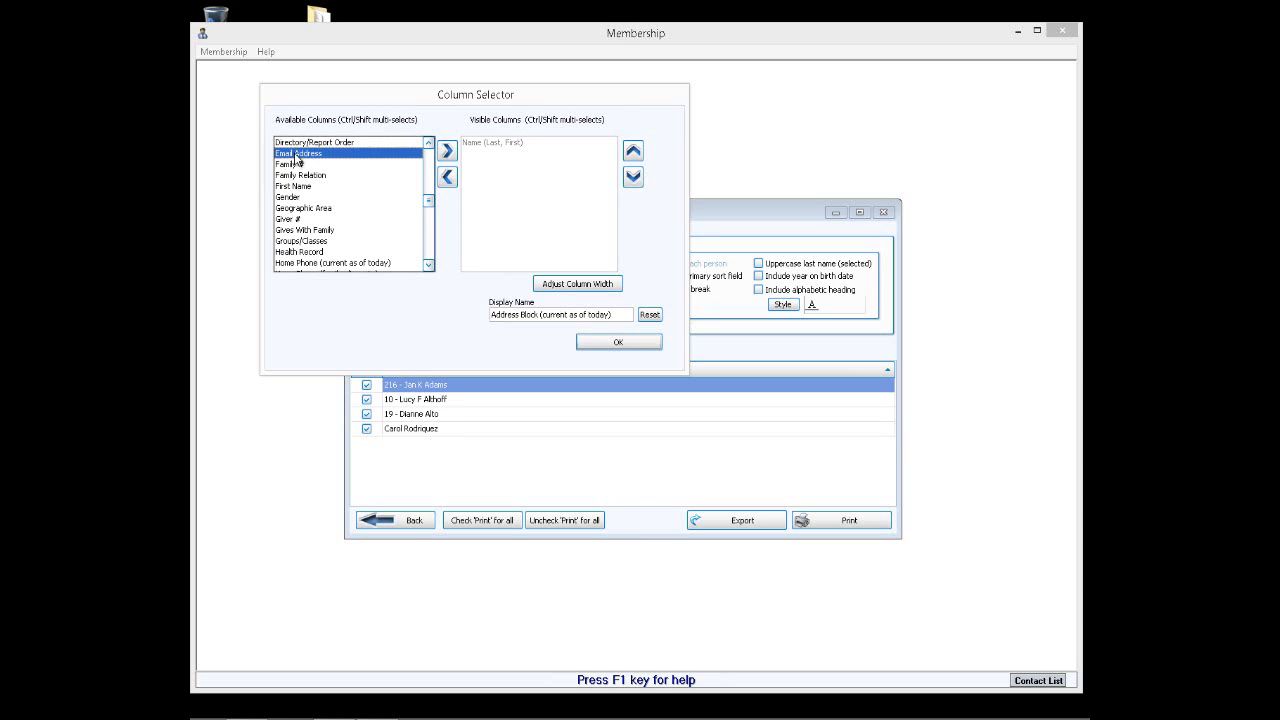
click(447, 150)
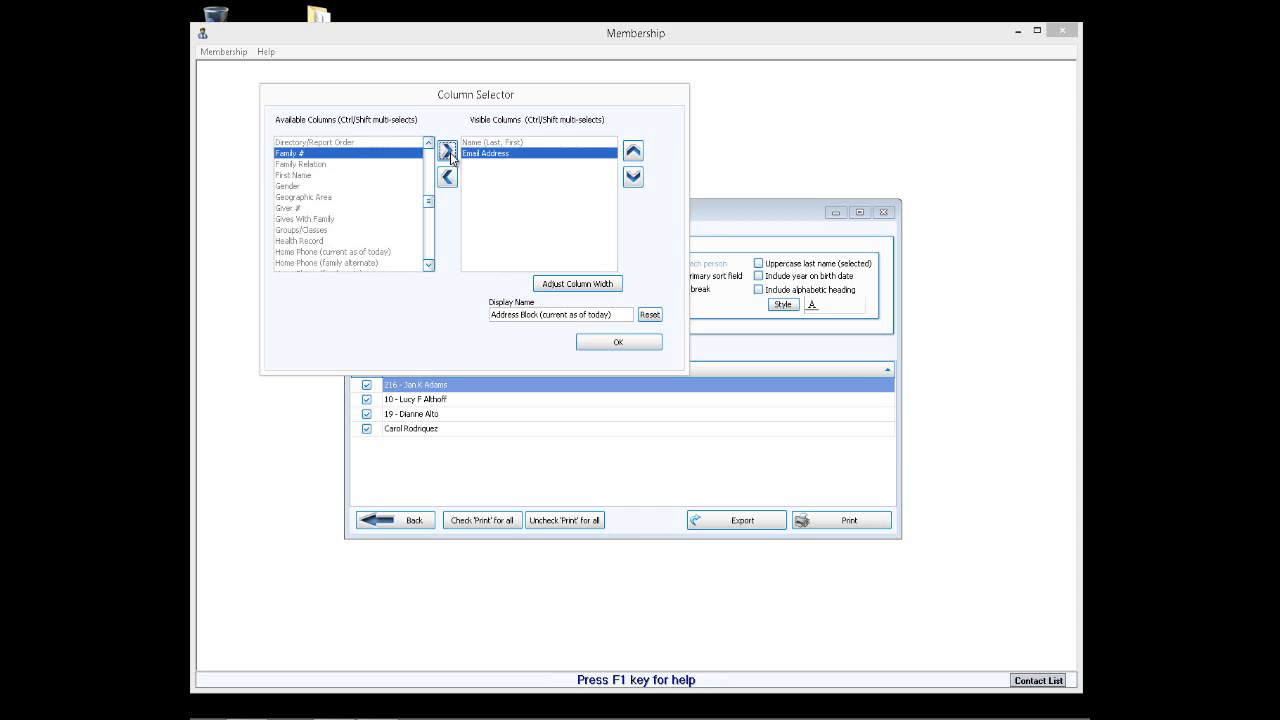
Change the display name of the visible Name (Last, First) column to "Name".
click(512, 143)
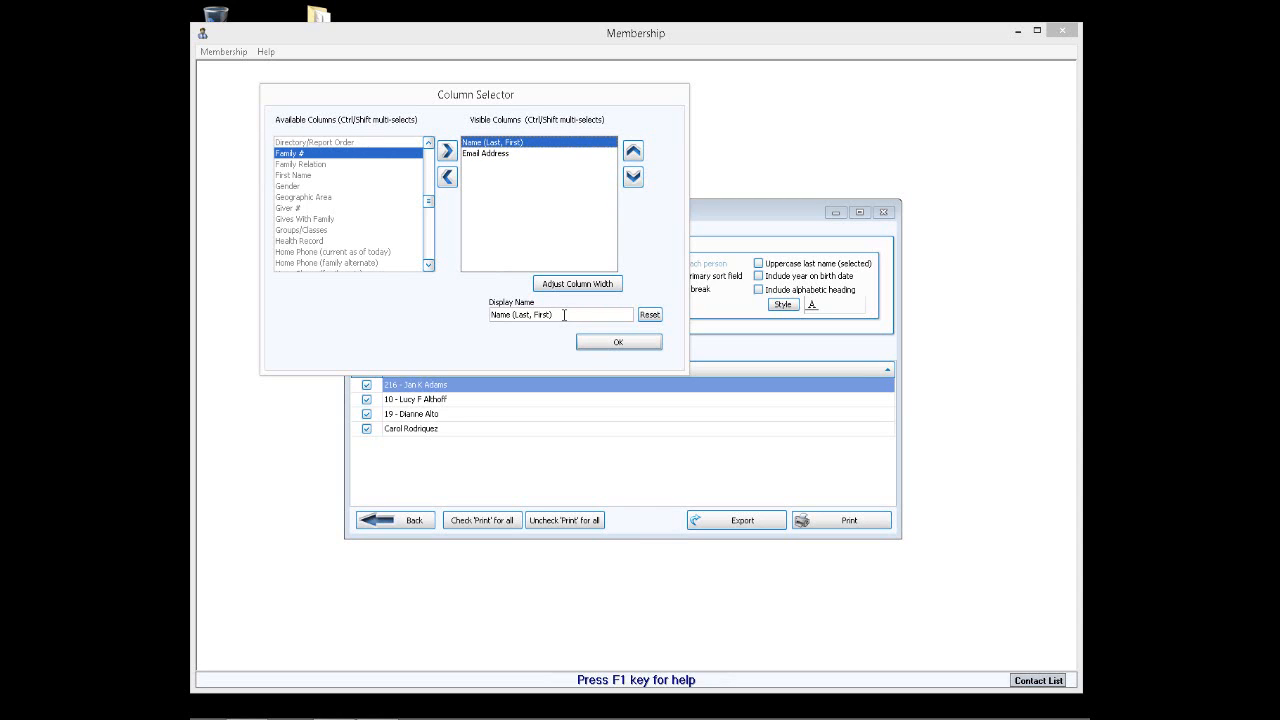
click(565, 315)
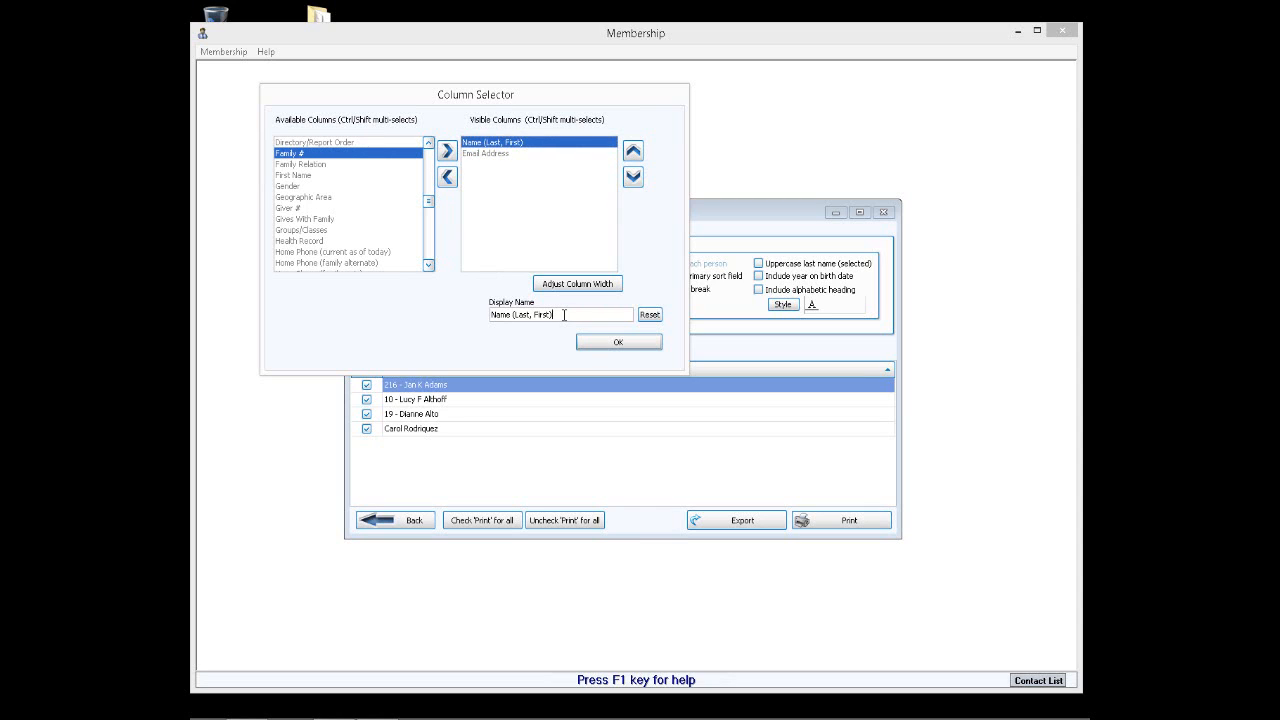
key(BackSpace)
key(BackSpace)
key(BackSpace)
key(BackSpace)
key(BackSpace)
key(BackSpace)
key(BackSpace)
key(BackSpace)
key(BackSpace)
key(BackSpace)
key(BackSpace)
key(BackSpace)
key(BackSpace)
key(BackSpace)
Adjust the approximate character widths of the Name (Last, First) and Email Address columns.
click(584, 286)
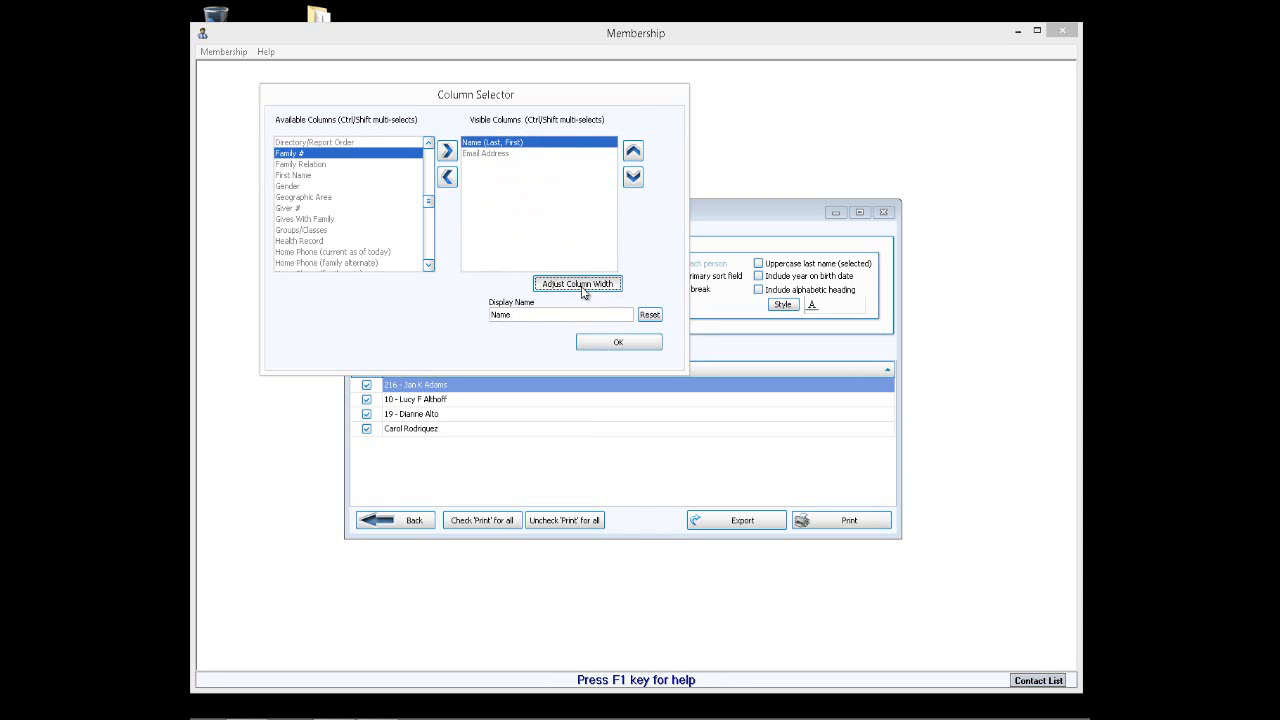
click(572, 179)
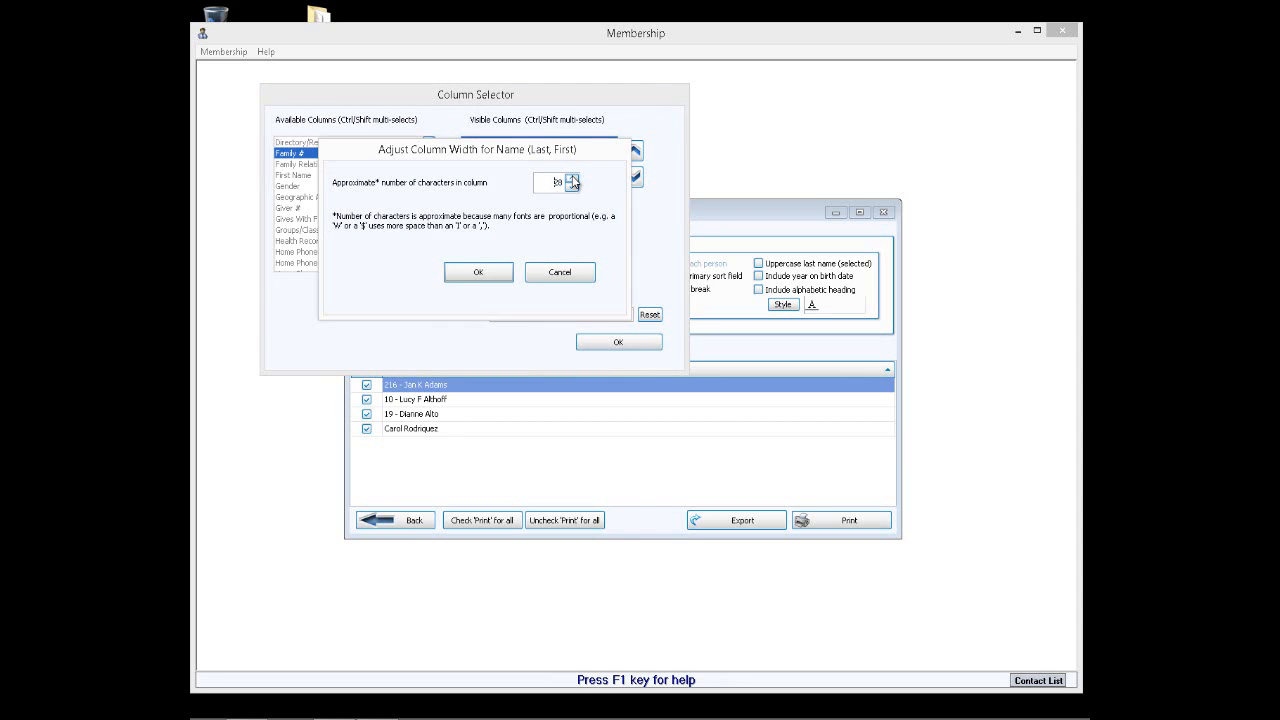
click(497, 277)
click(490, 154)
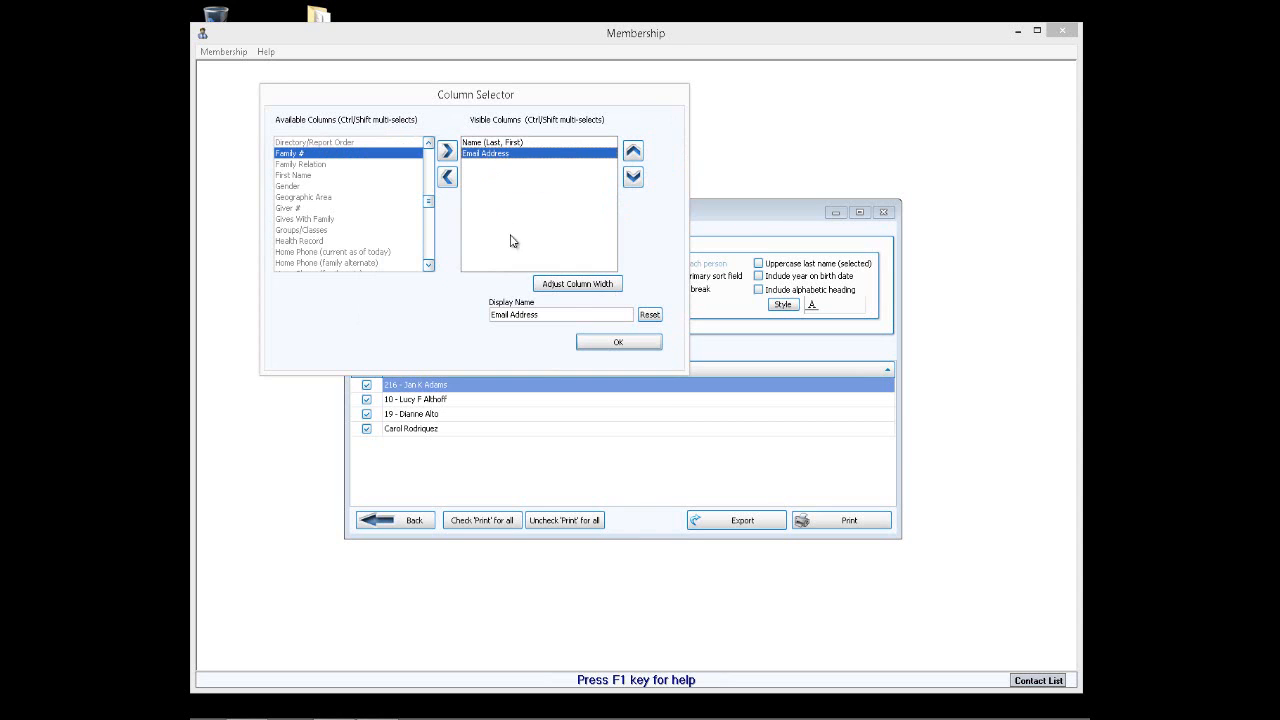
click(565, 285)
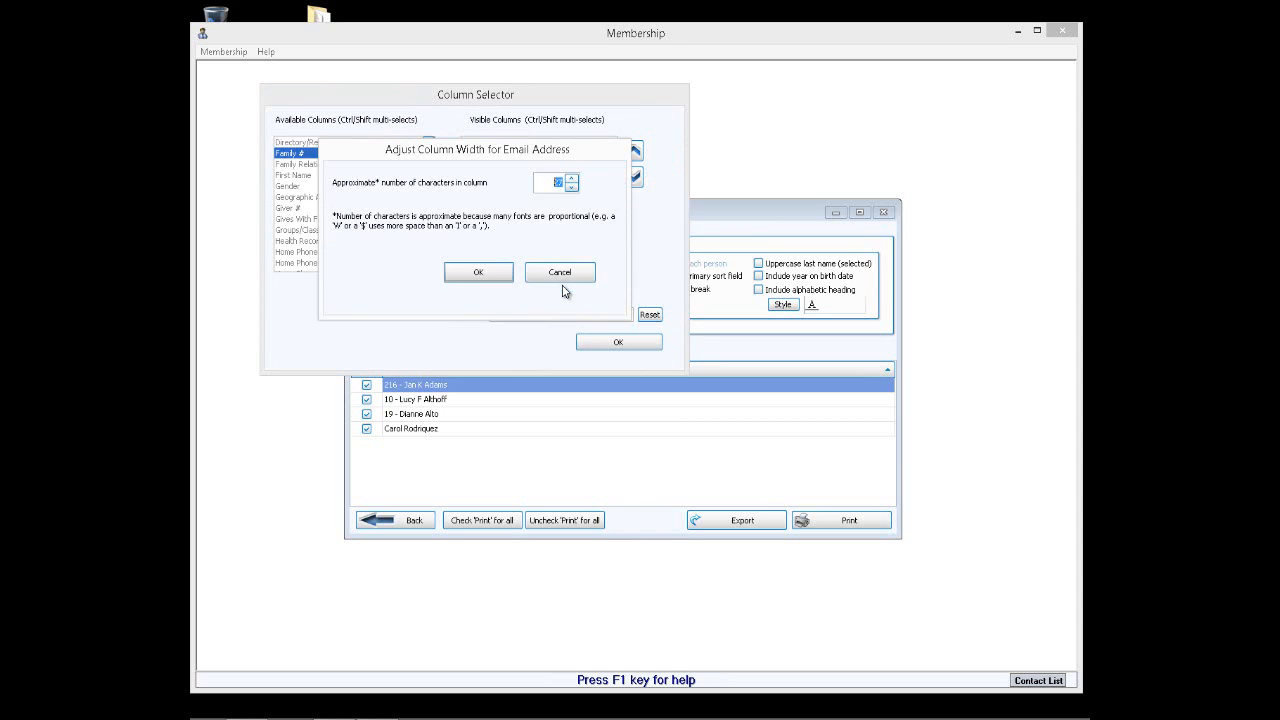
click(573, 183)
click(479, 274)
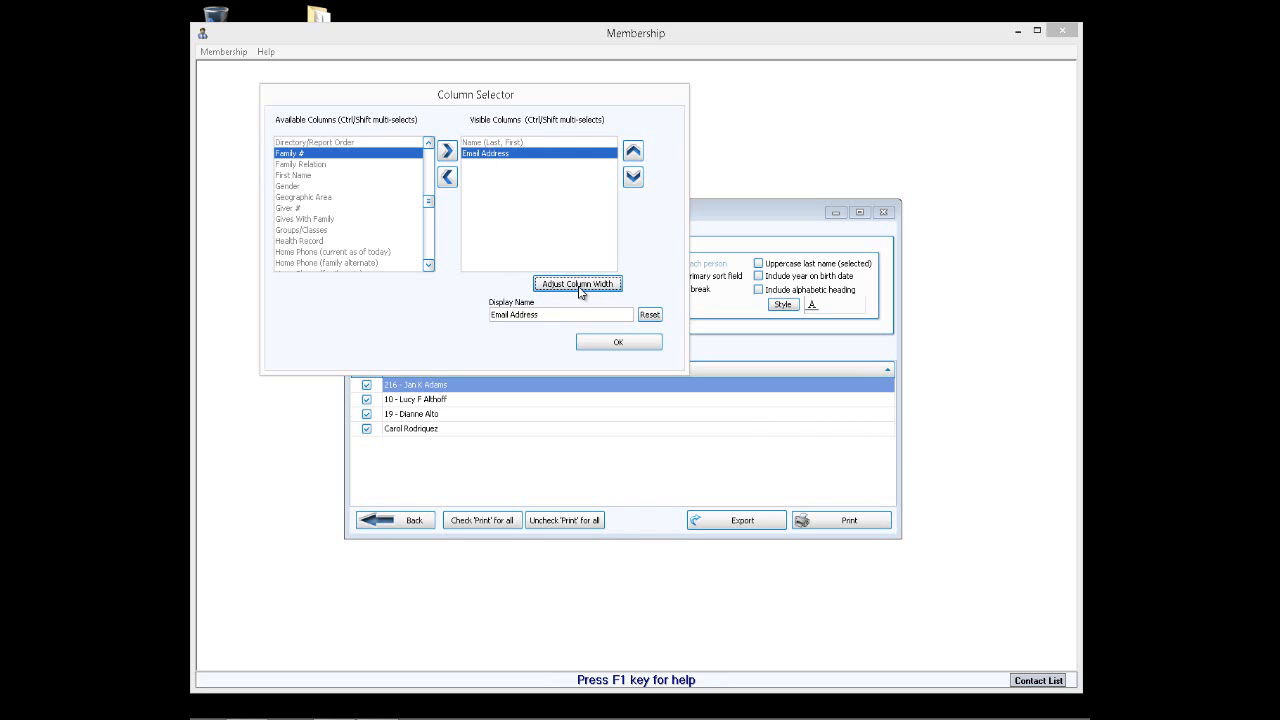
click(488, 146)
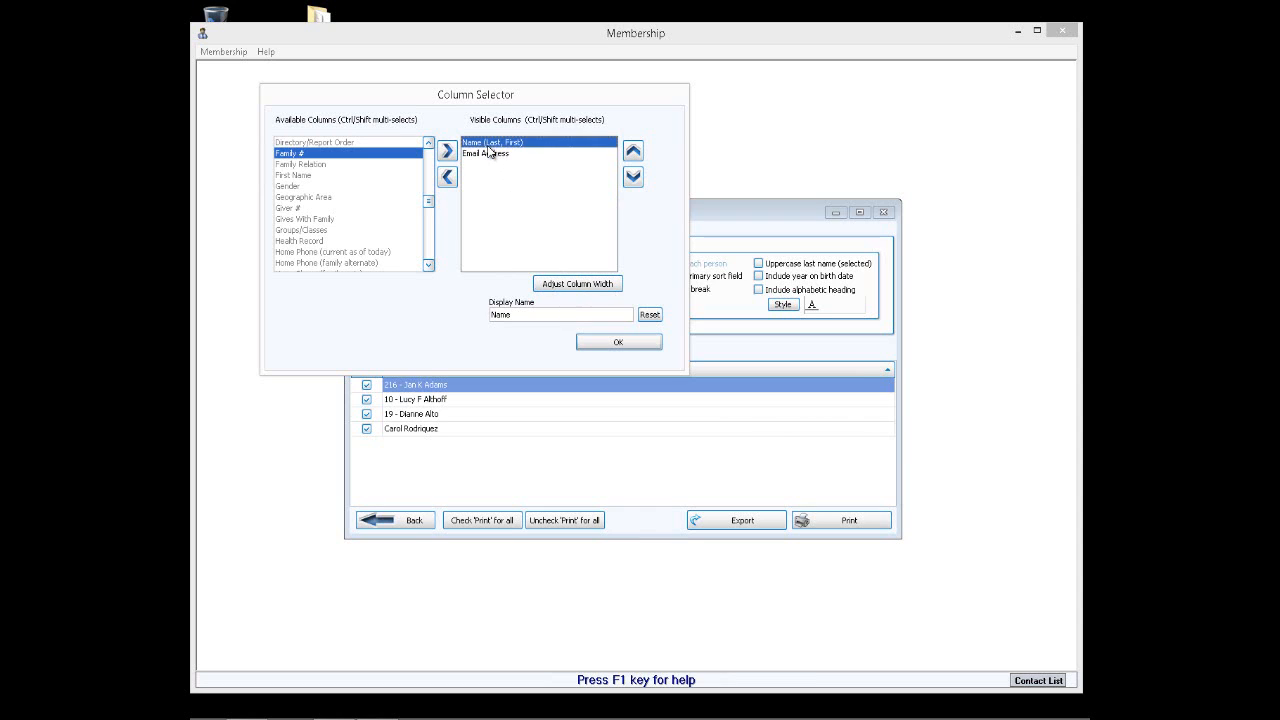
click(578, 284)
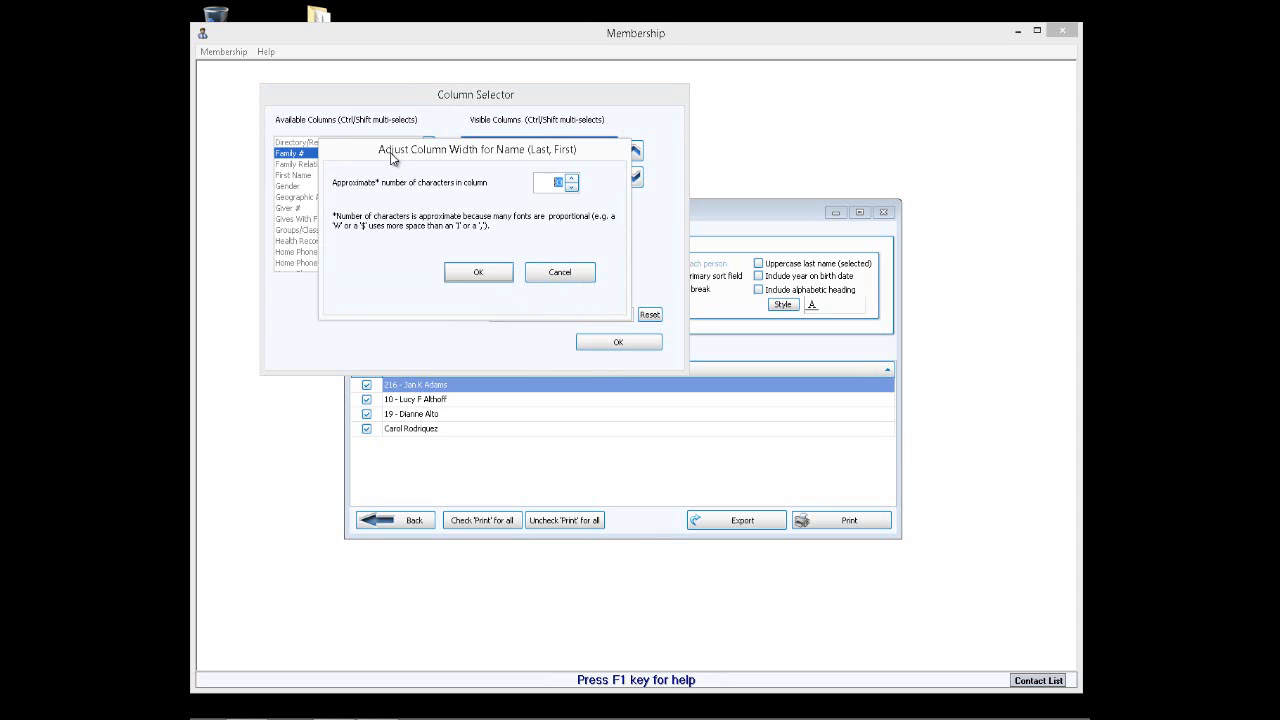
click(496, 279)
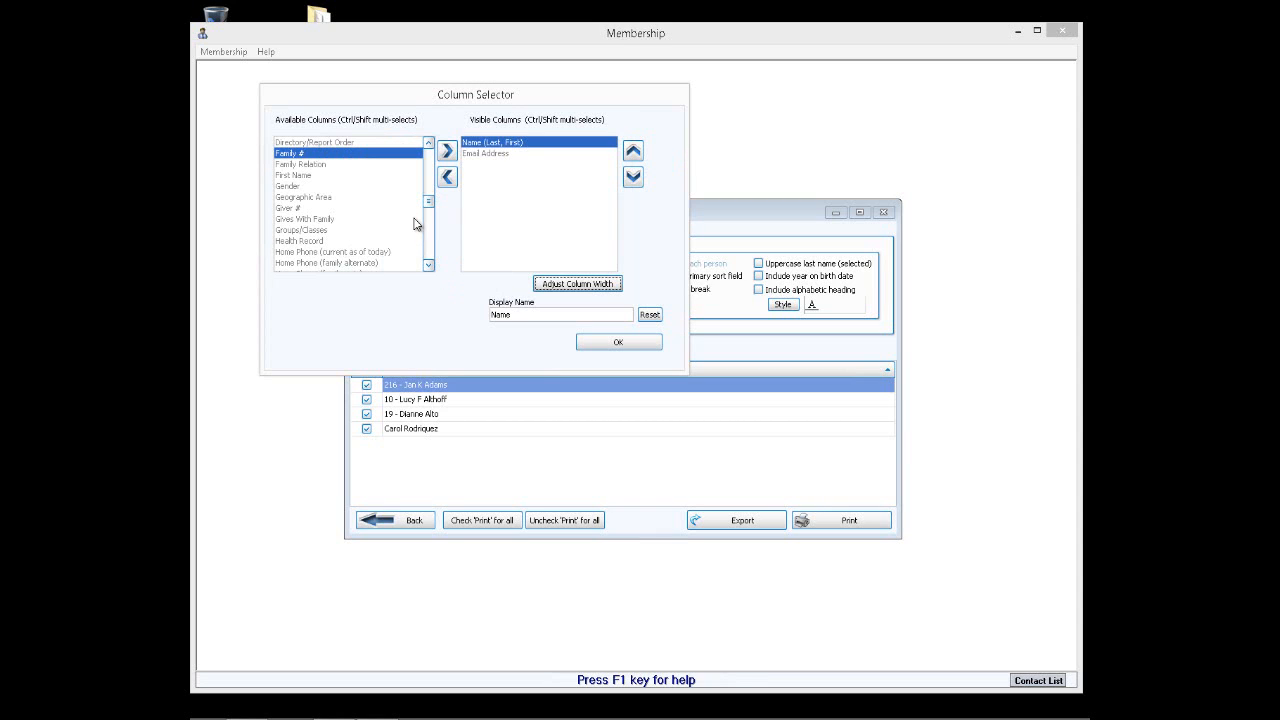
Look through the full list of available columns, from the Address fields to the Zip Code fields.
click(429, 163)
click(429, 163)
click(429, 163)
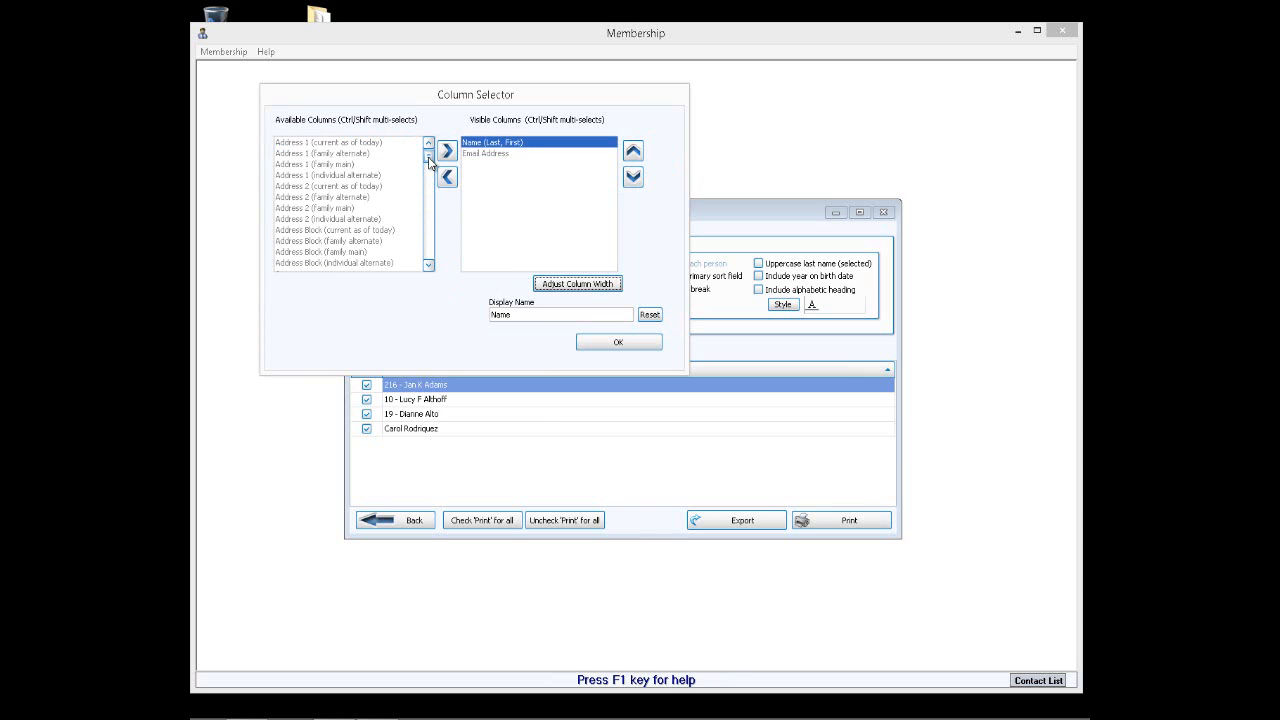
click(429, 263)
click(429, 263)
click(429, 263)
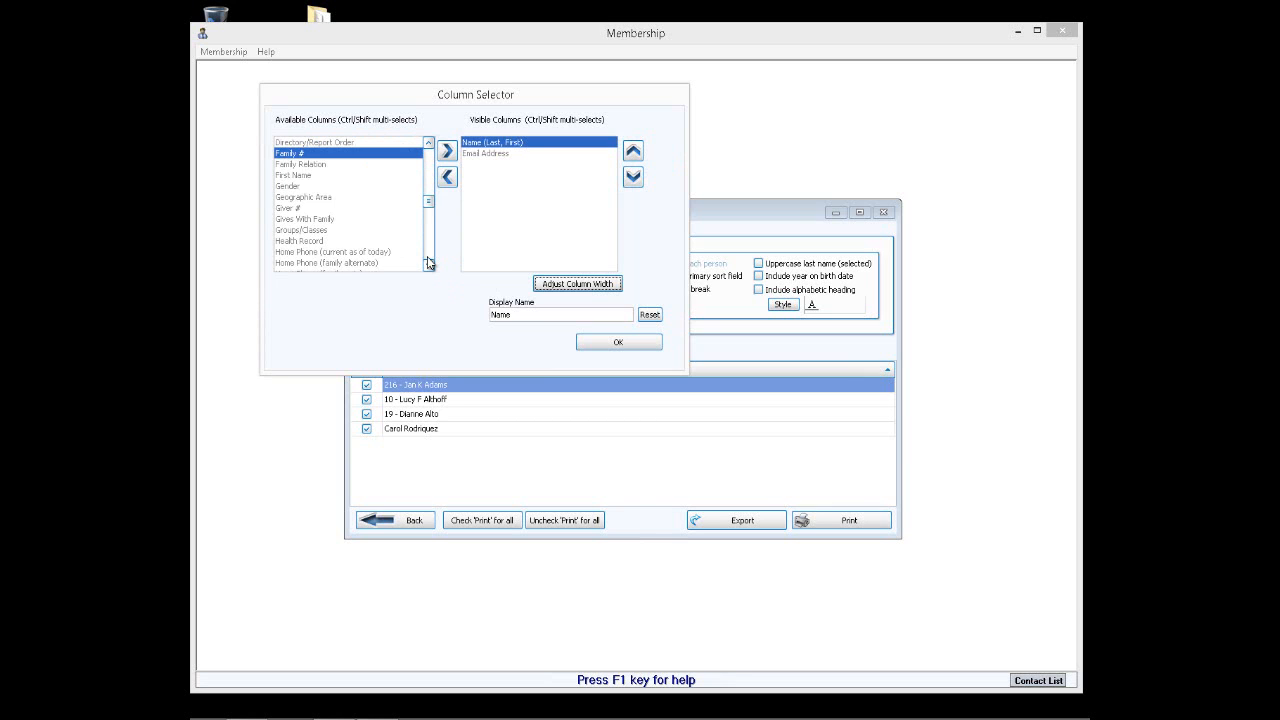
click(429, 263)
click(429, 263)
click(429, 263)
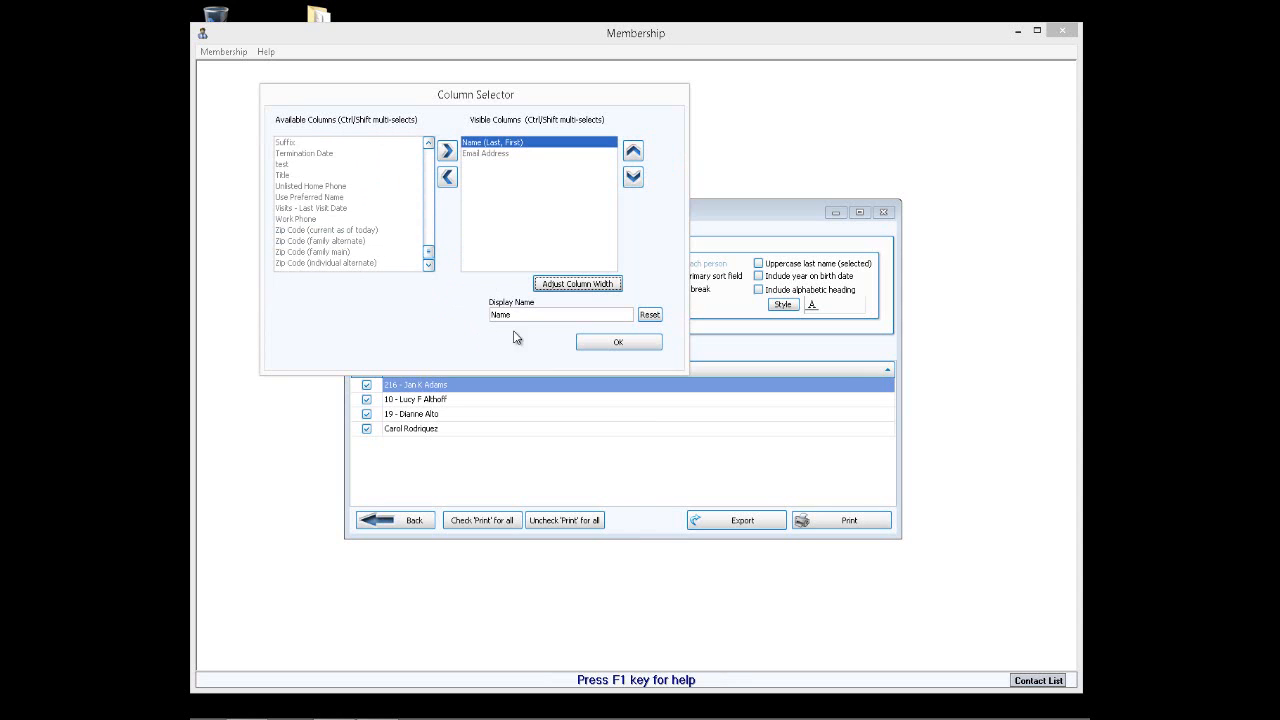
Apply the column settings, preview the Basic Columnar Report with its name and email columns, and close the preview.
click(606, 345)
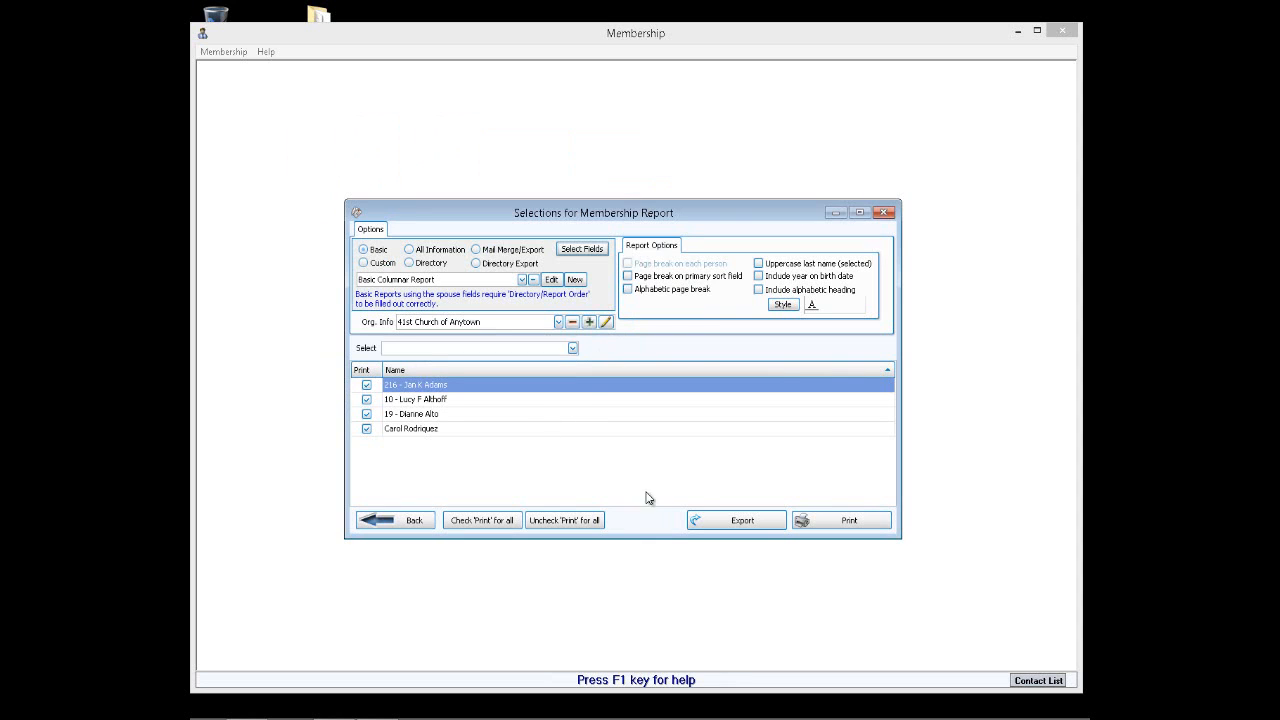
click(849, 520)
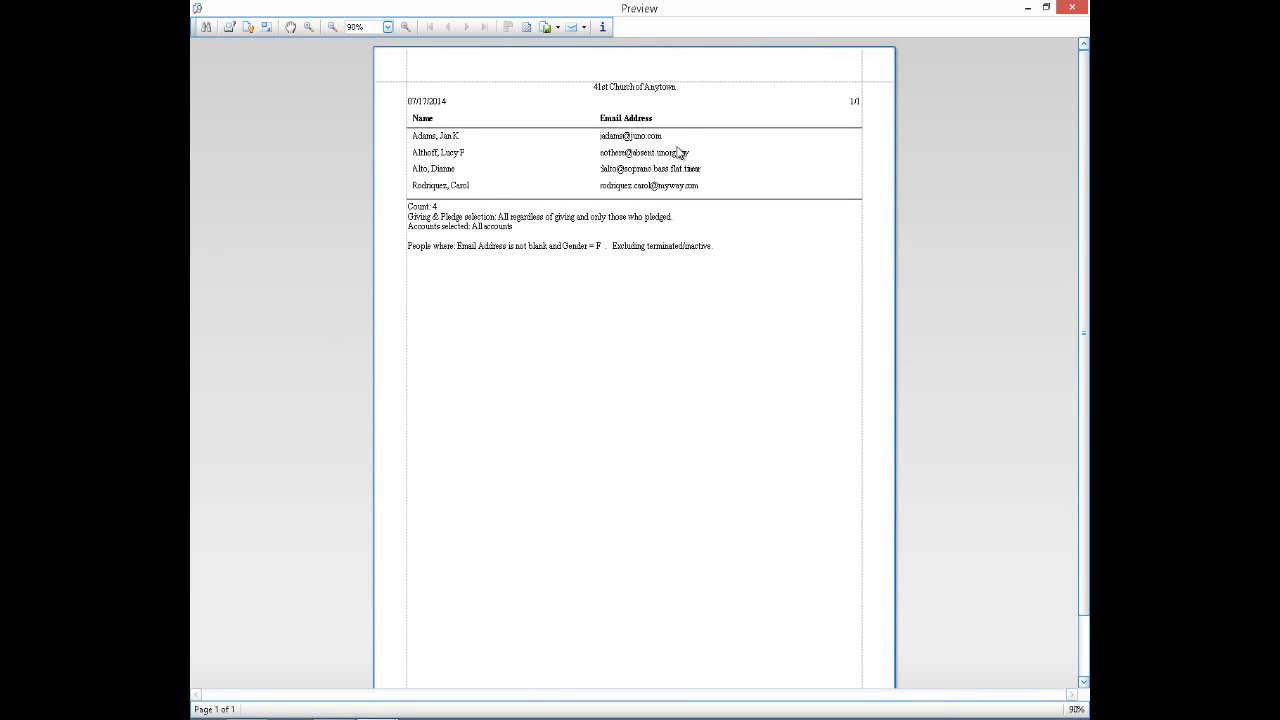
click(1072, 7)
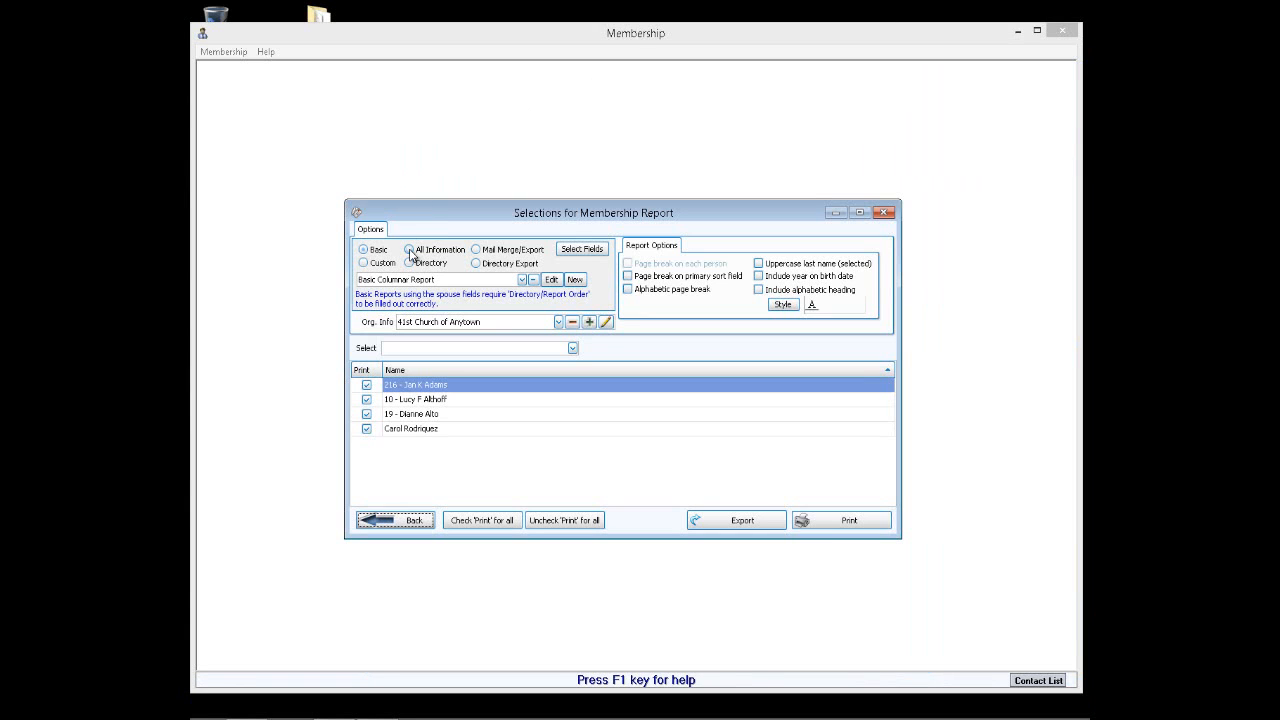
Enable uppercase last names in the report options and switch the report type to All Information.
click(409, 250)
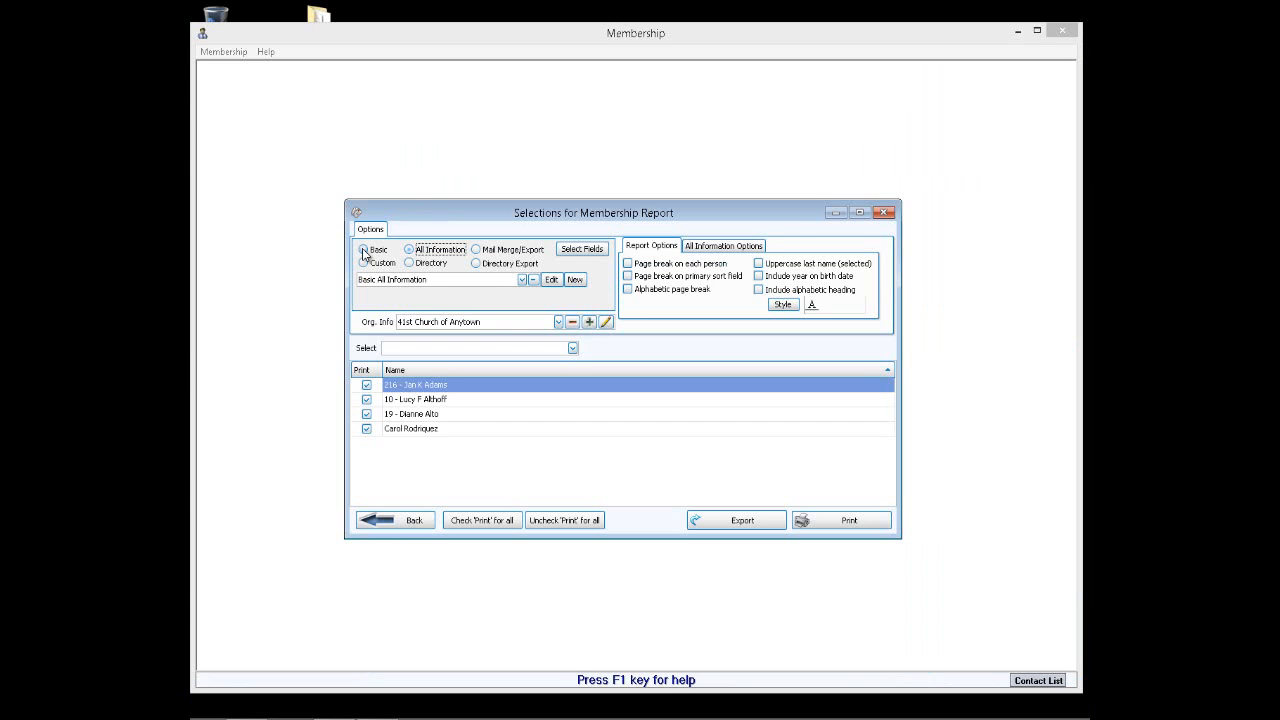
click(364, 251)
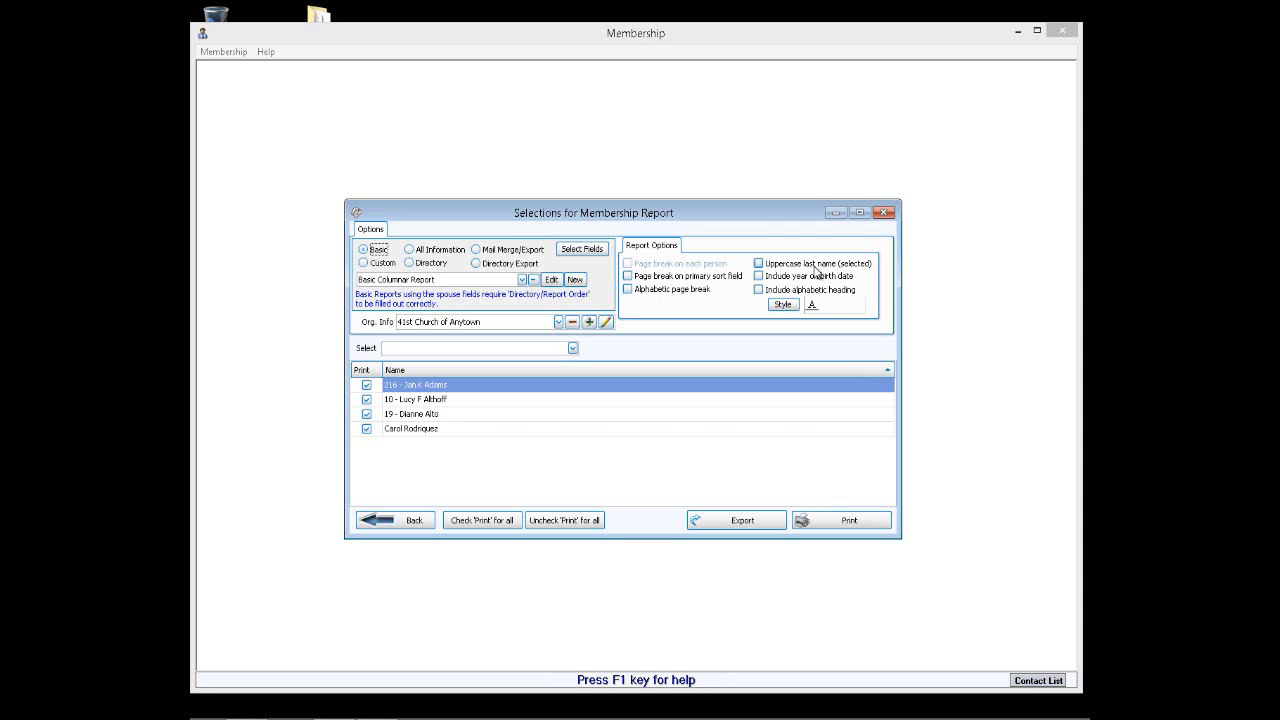
click(759, 264)
click(409, 250)
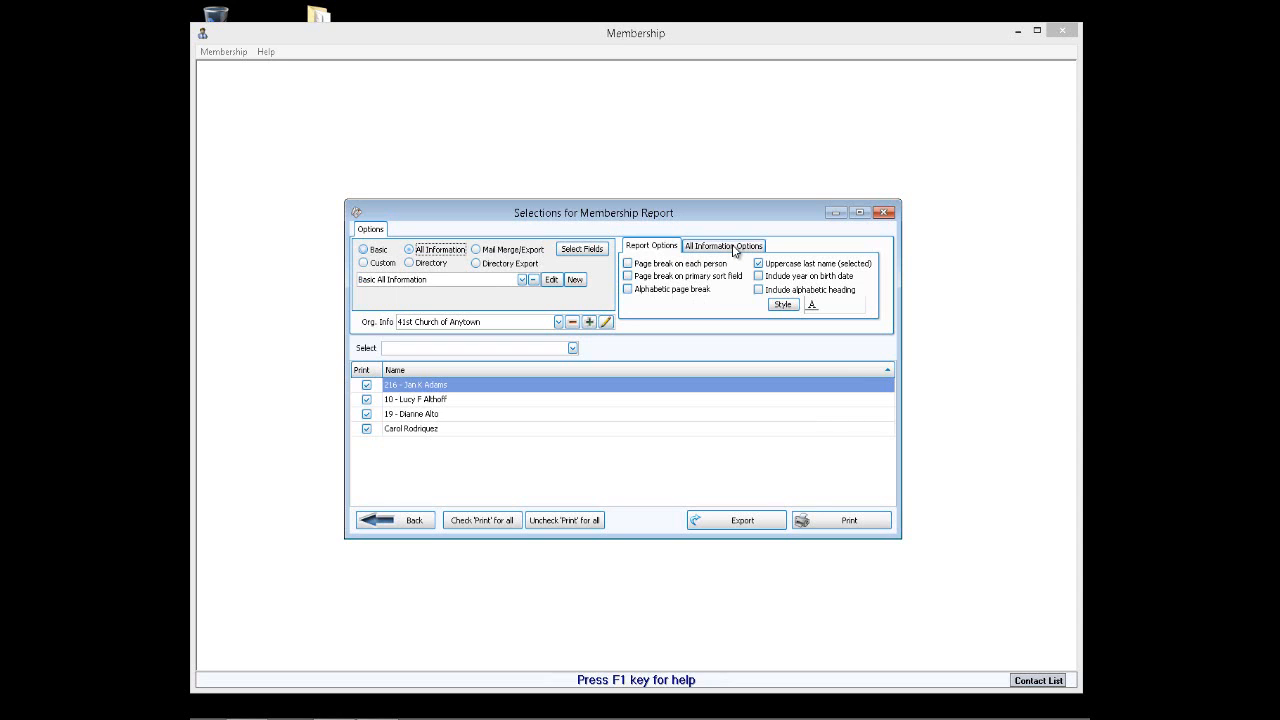
Preview the Basic All Information report, review its pages, and close the preview.
click(815, 522)
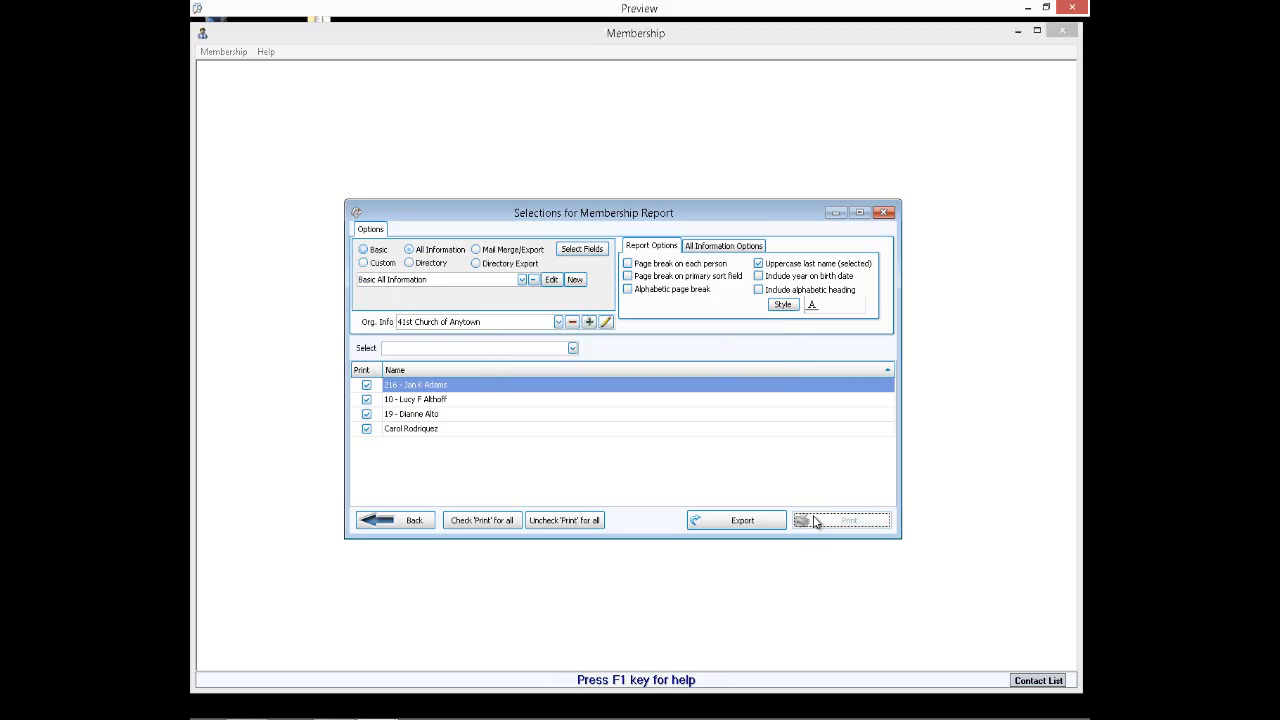
scroll(798, 424, down, 5)
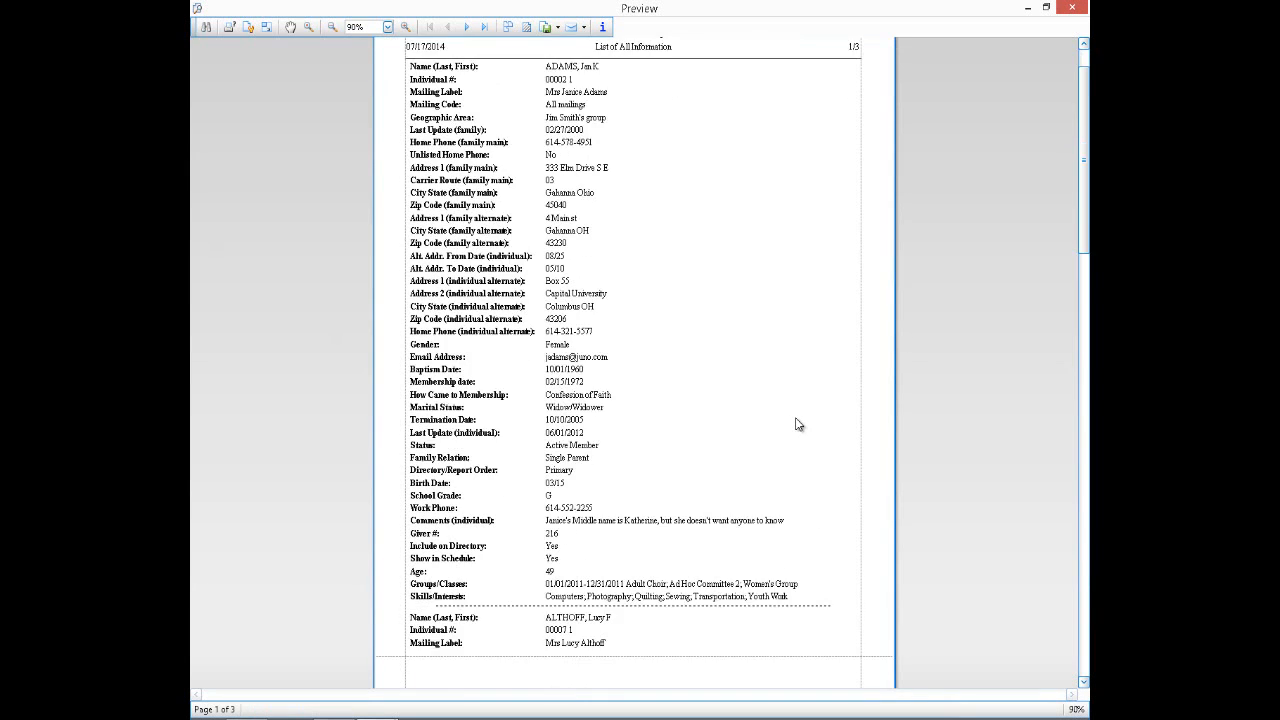
scroll(798, 424, down, 12)
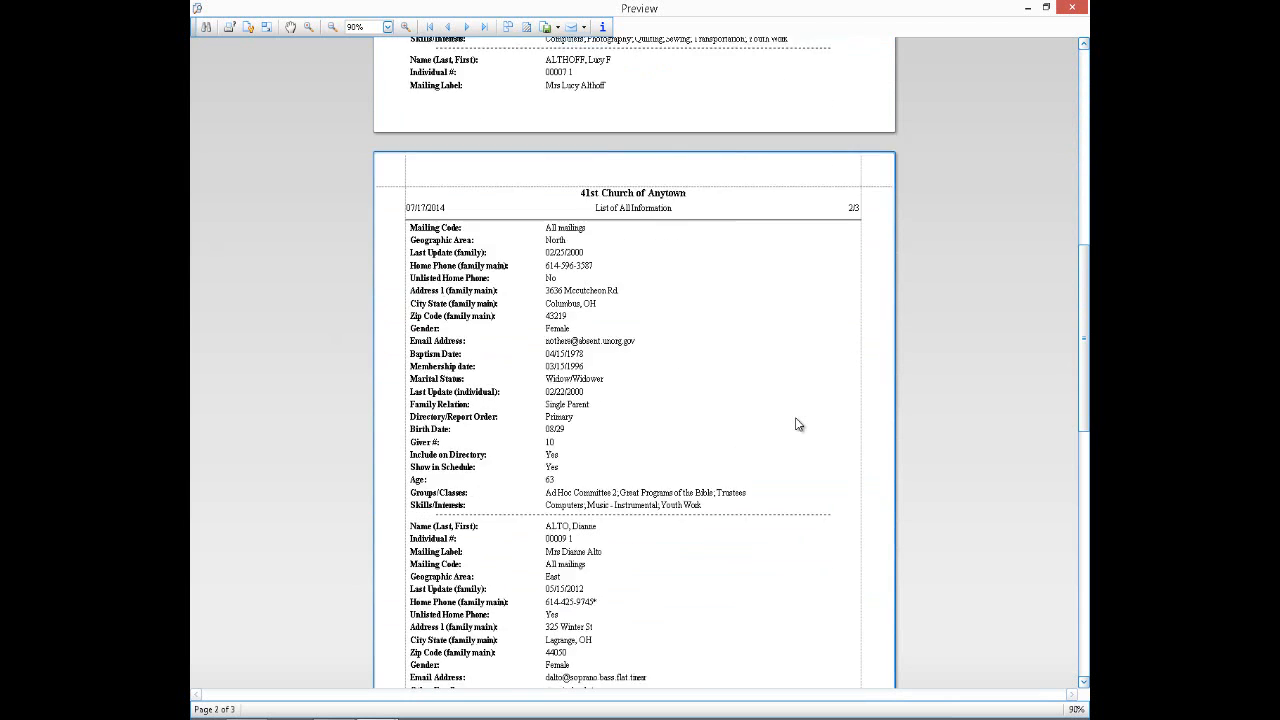
scroll(798, 424, down, 10)
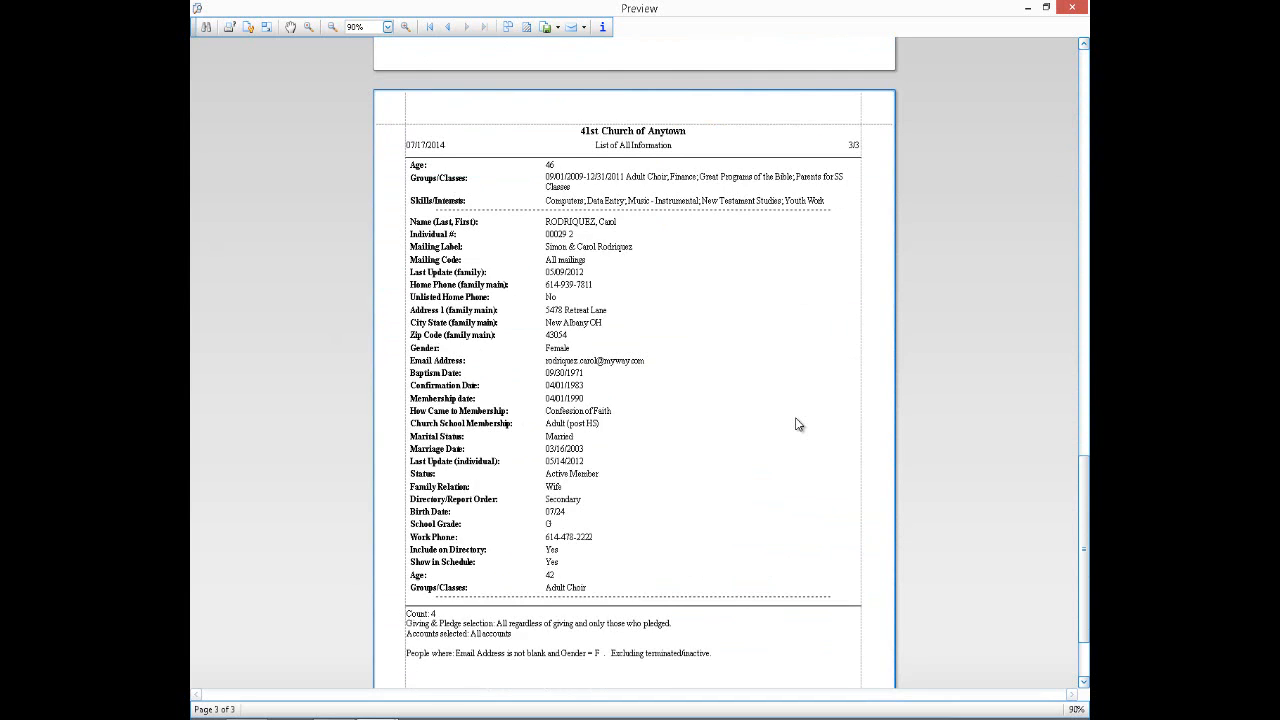
scroll(797, 424, up, 20)
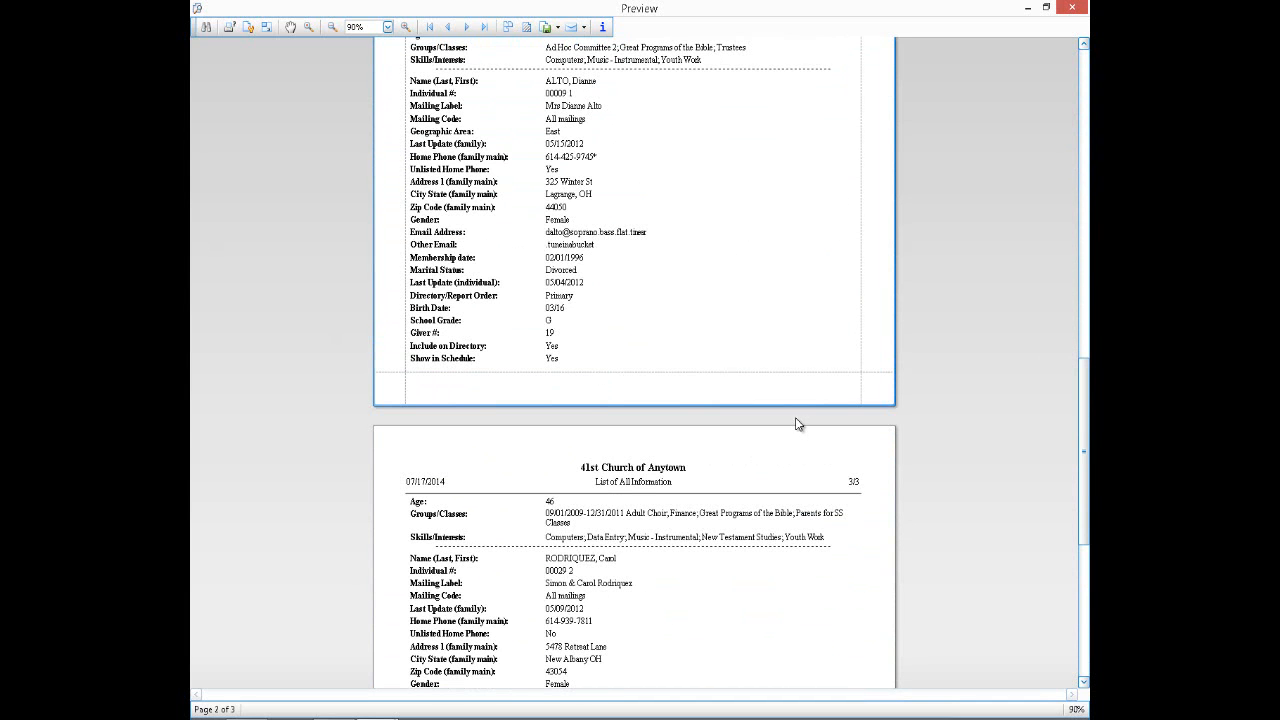
click(1071, 8)
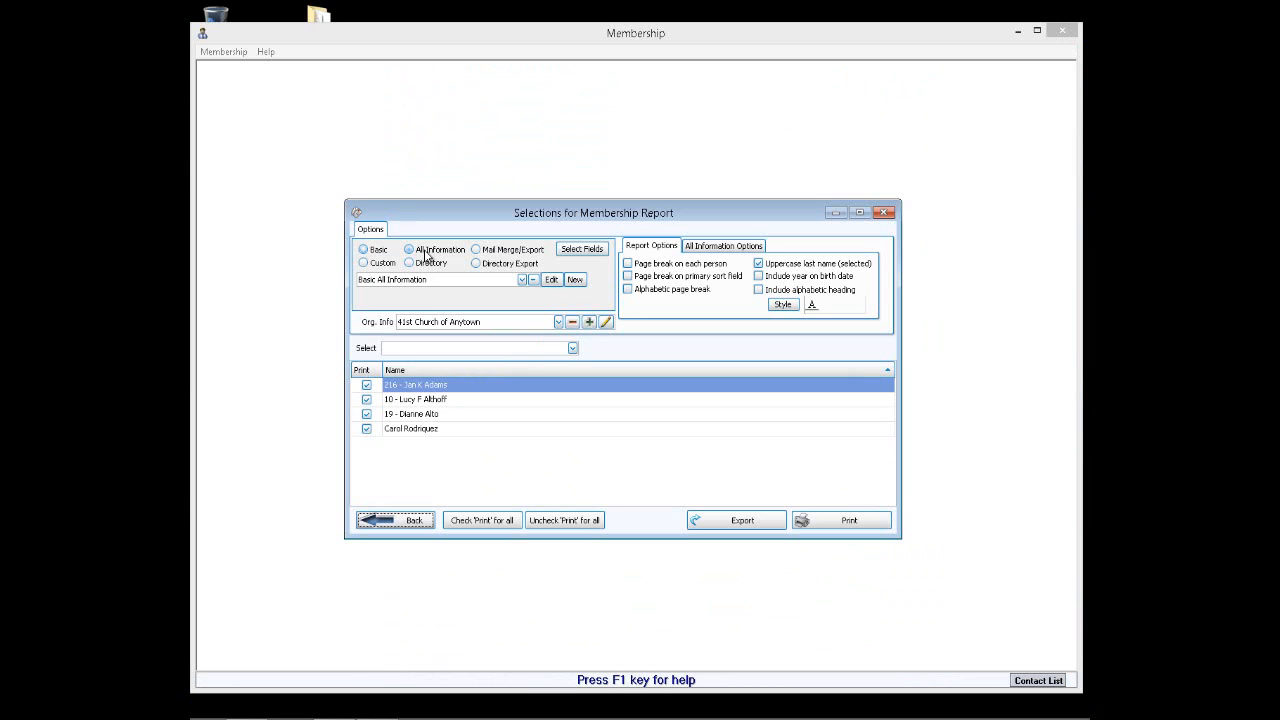
Check the All Information report's field selection, accept it as it is, and enable a page break on each person.
click(585, 250)
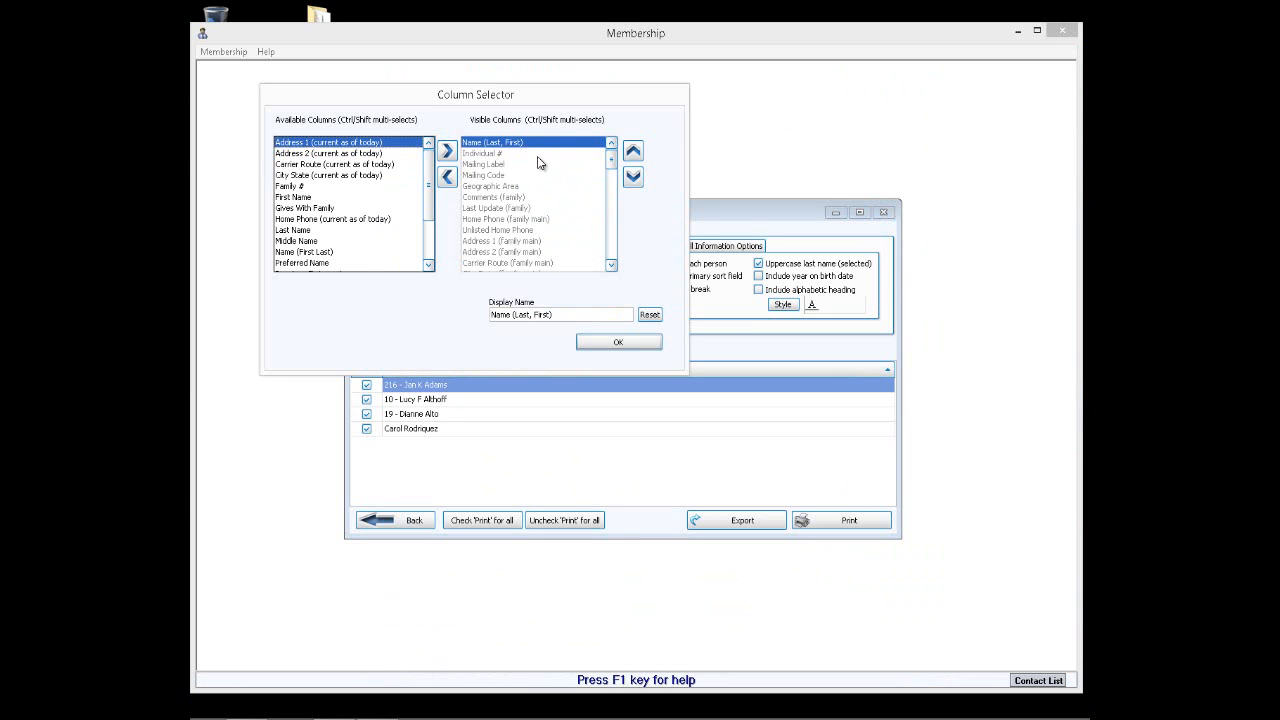
click(594, 346)
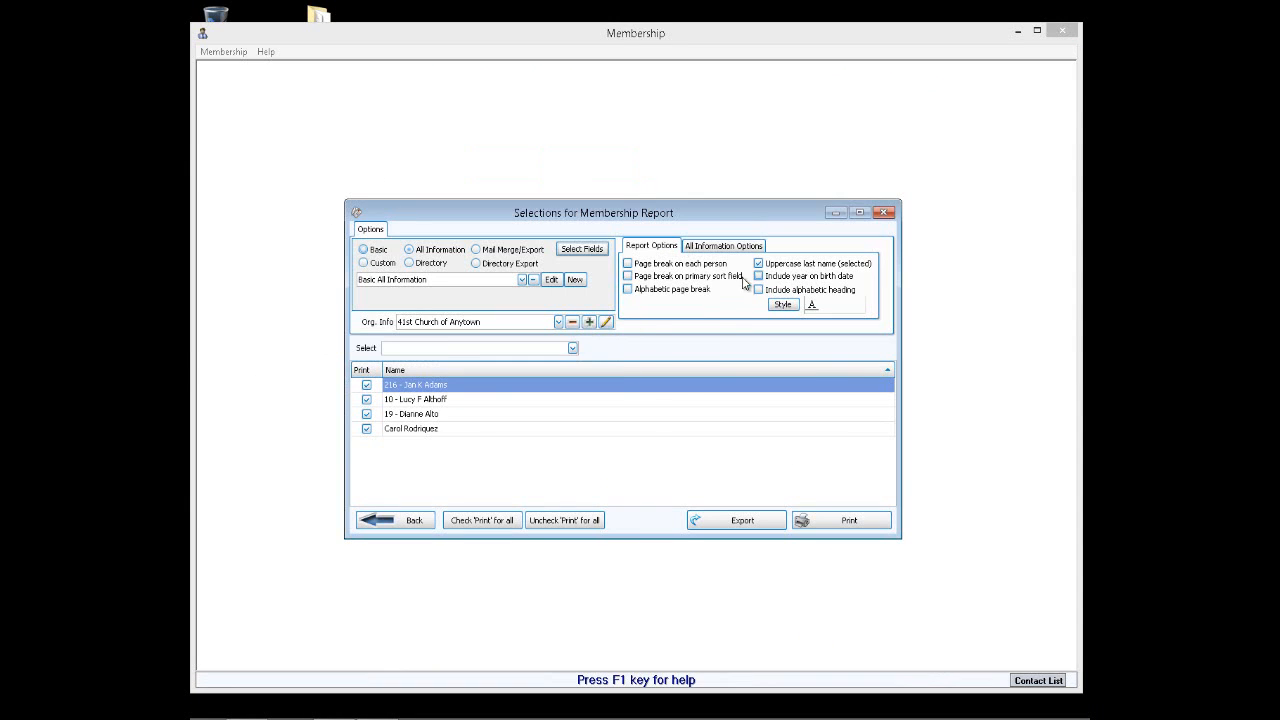
click(629, 265)
Preview the All Information report with a separate page for each person, review its pages, and close the preview.
click(842, 521)
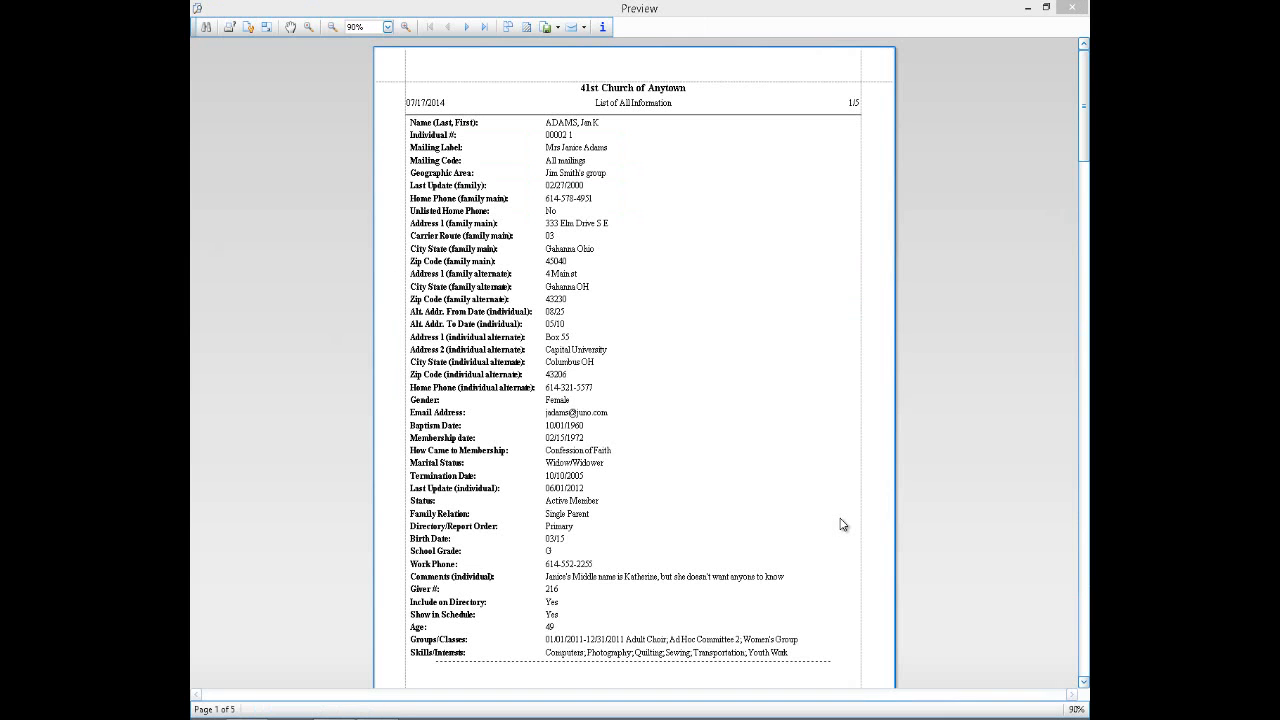
scroll(766, 451, down, 5)
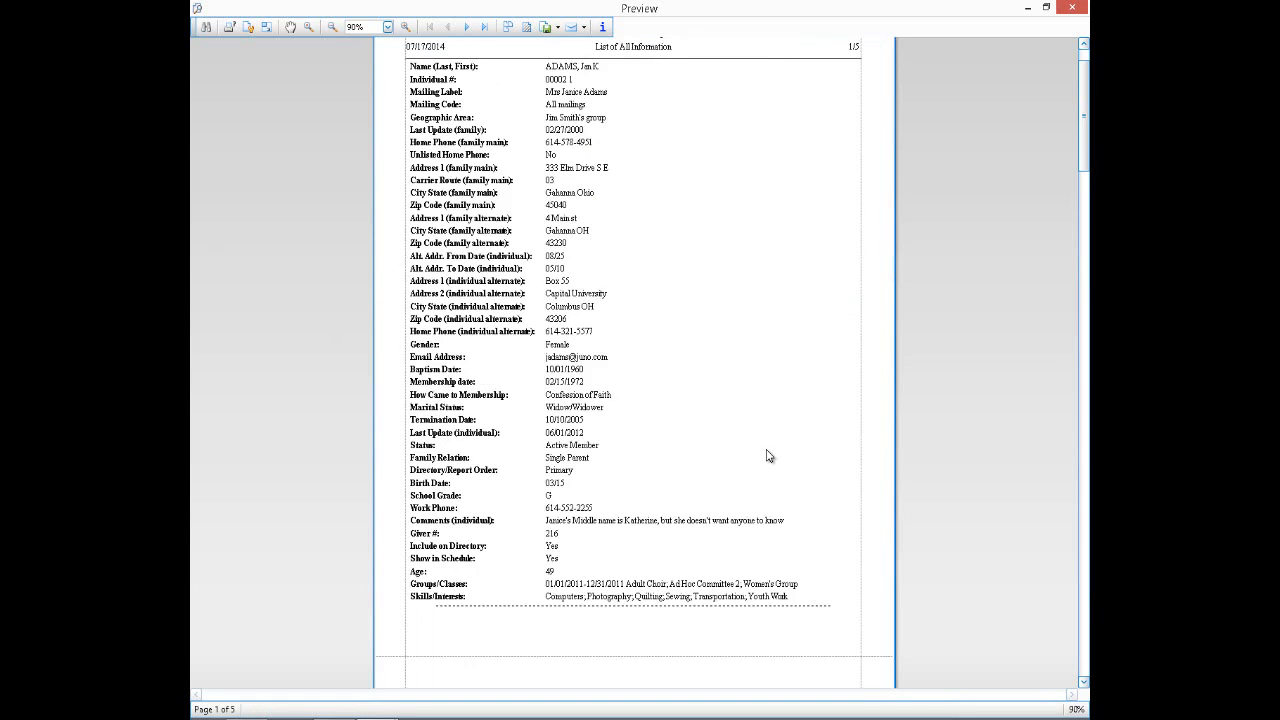
scroll(766, 455, down, 4)
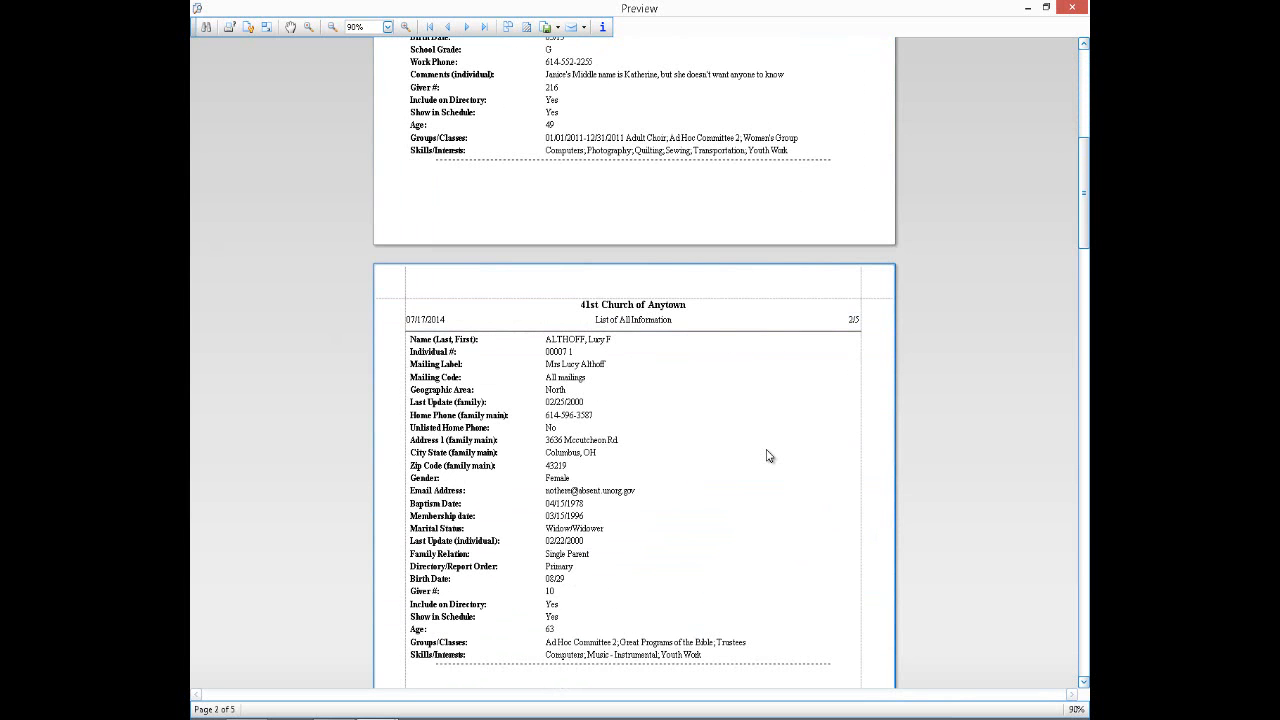
scroll(768, 456, down, 4)
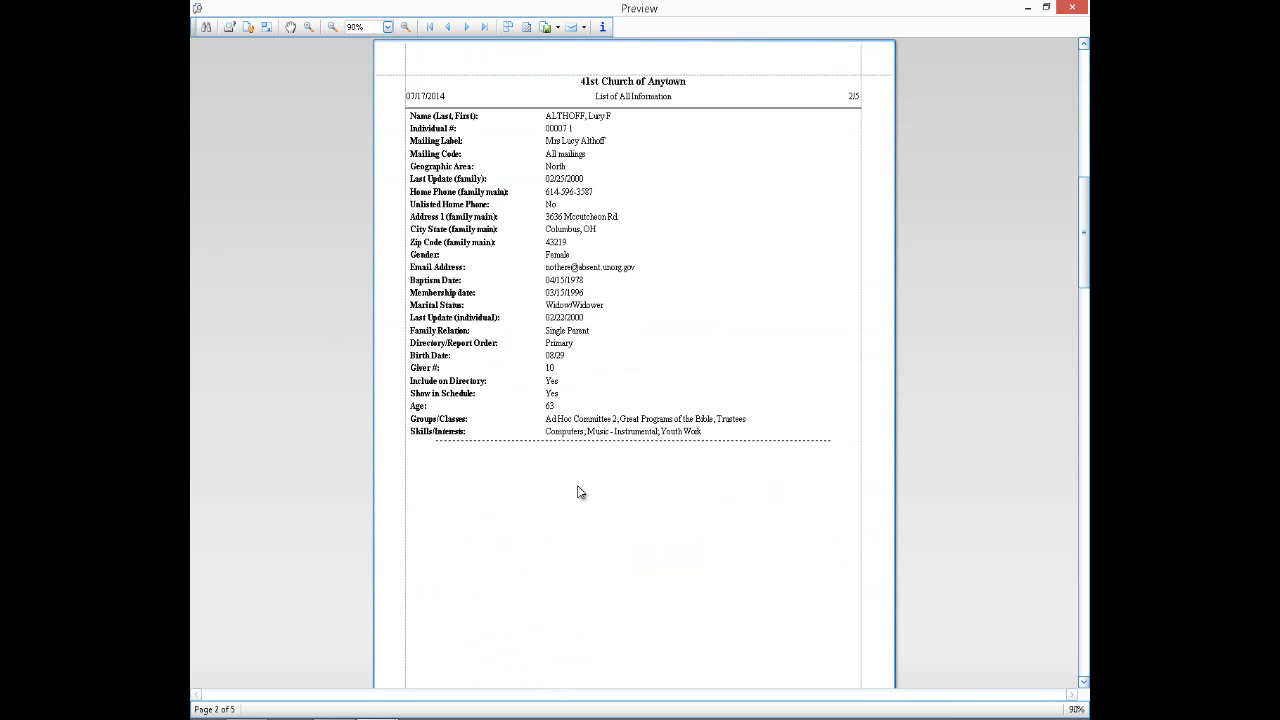
scroll(585, 491, down, 5)
scroll(585, 491, down, 16)
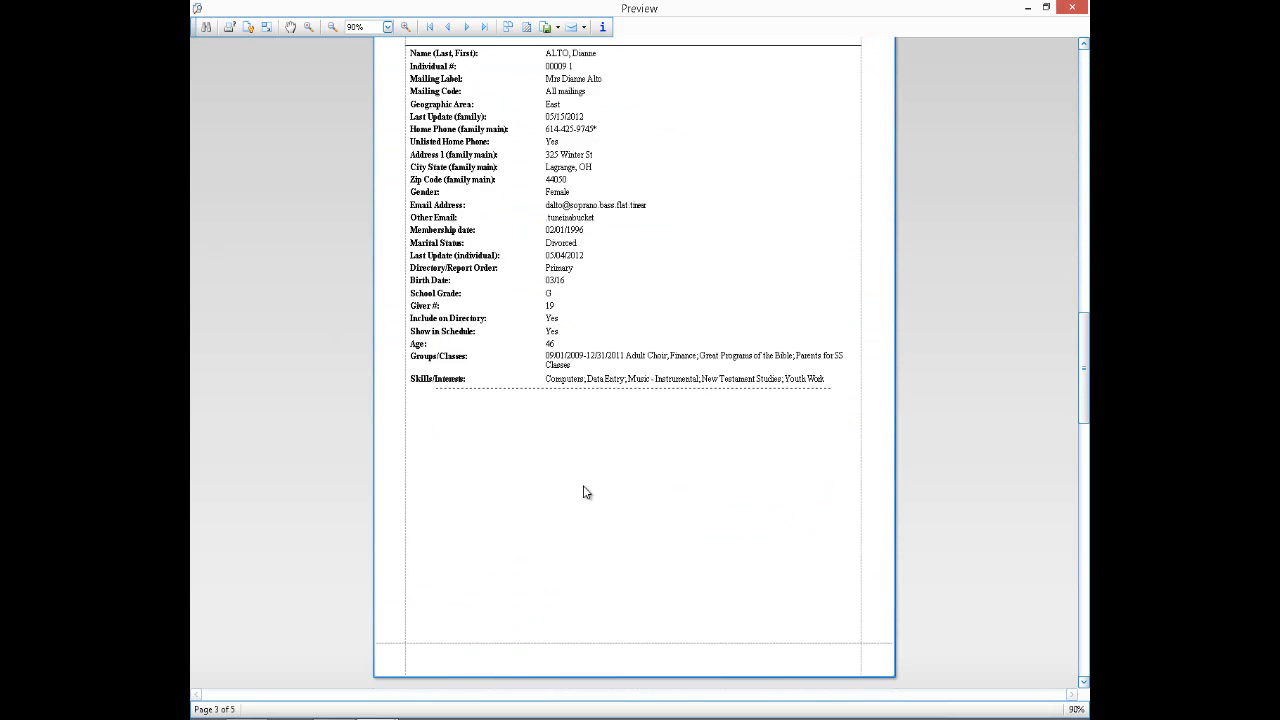
scroll(585, 491, down, 16)
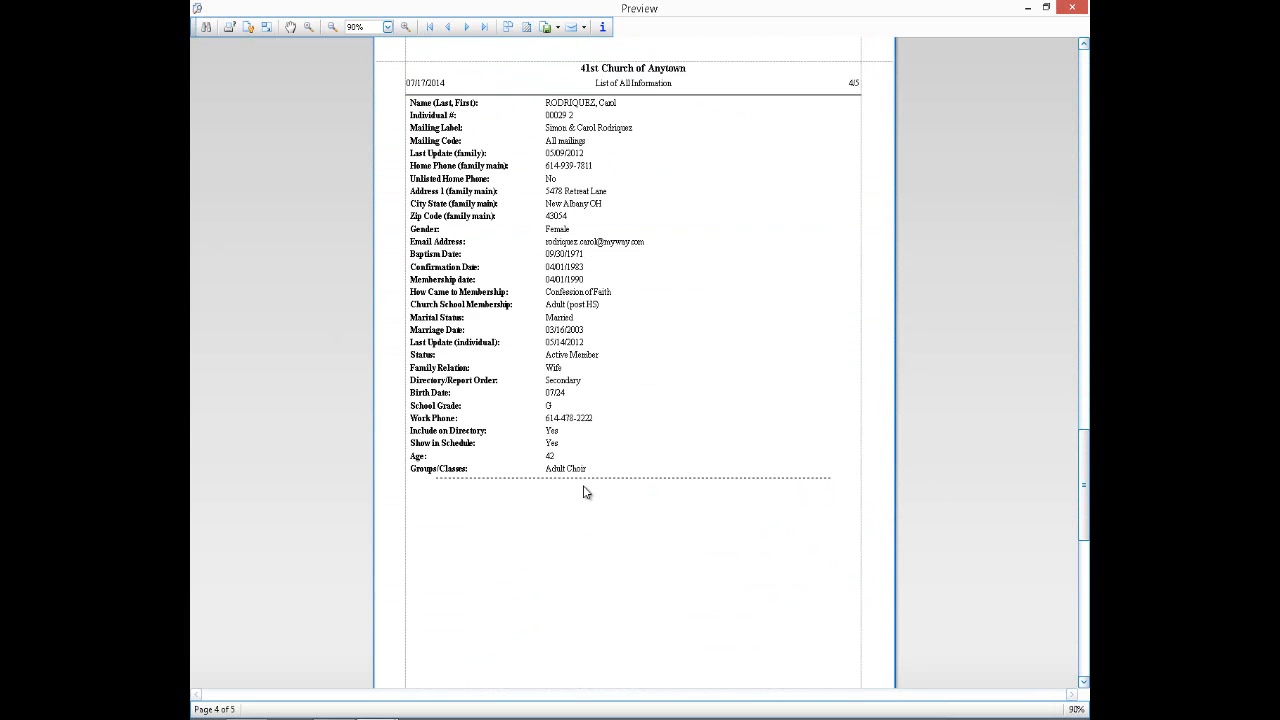
click(1074, 10)
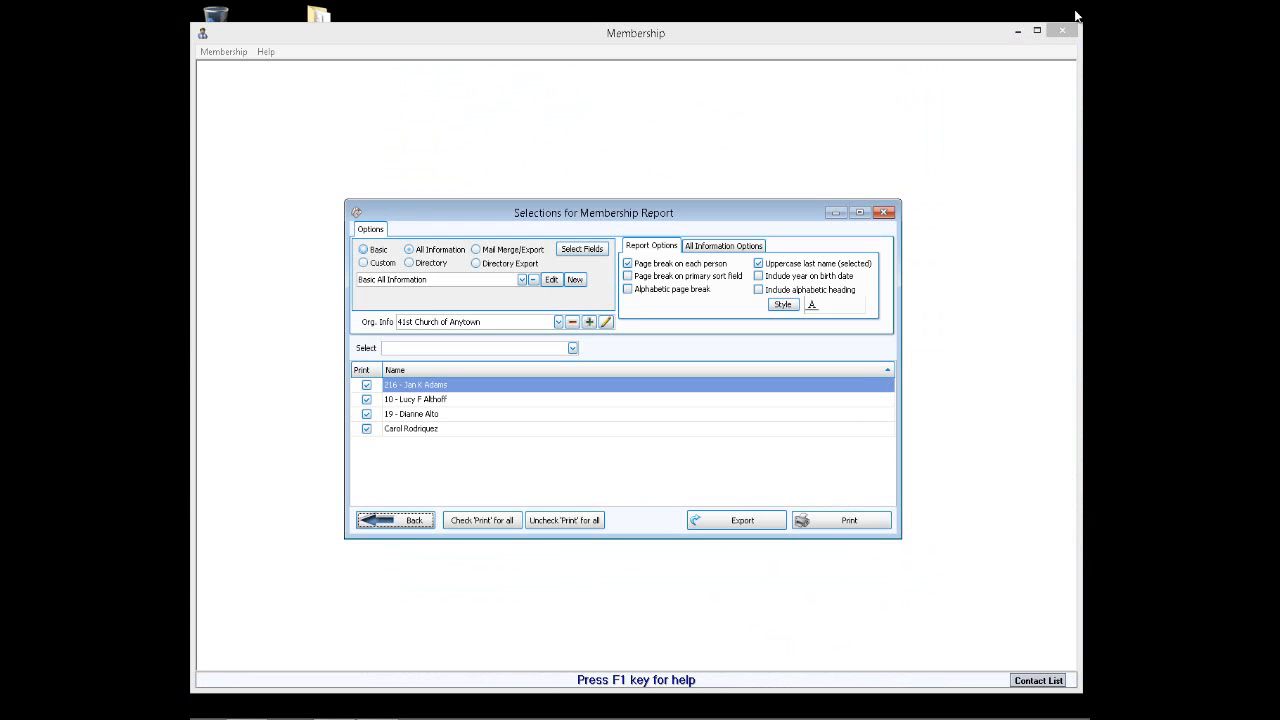
Review the additional All Information options and the settings of the Mail Merge/Export and Custom report types.
click(715, 251)
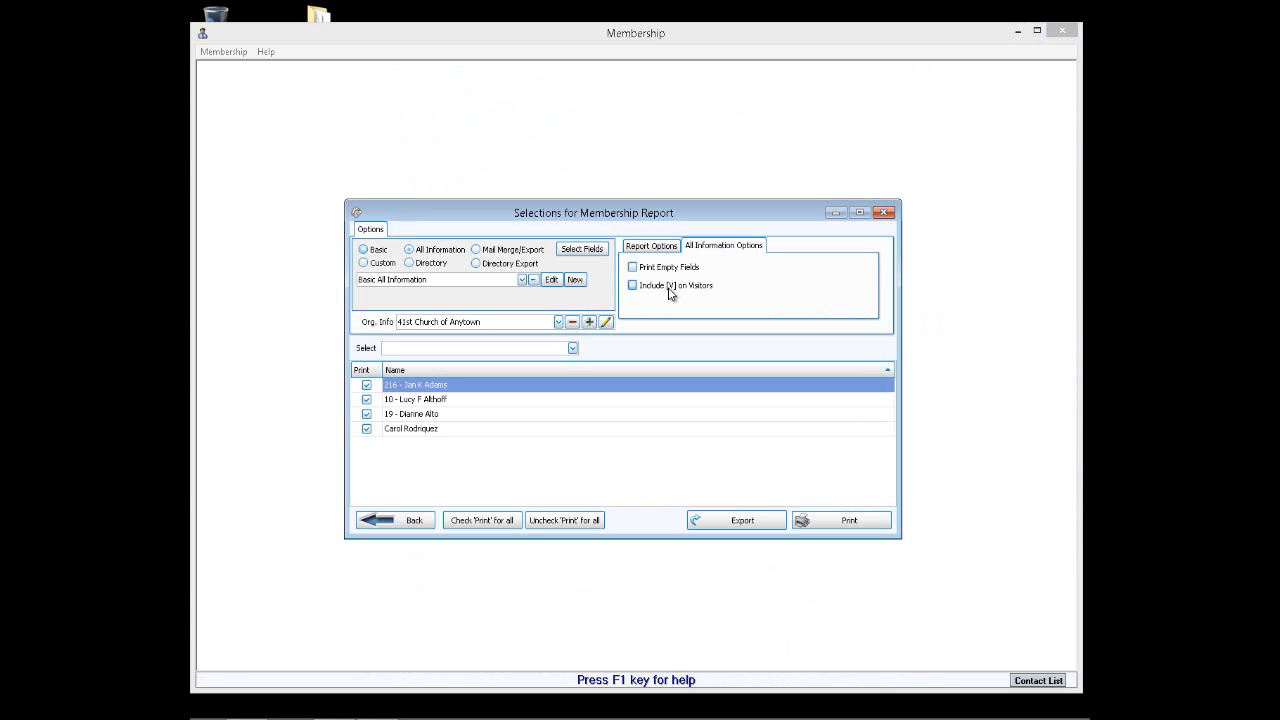
click(477, 251)
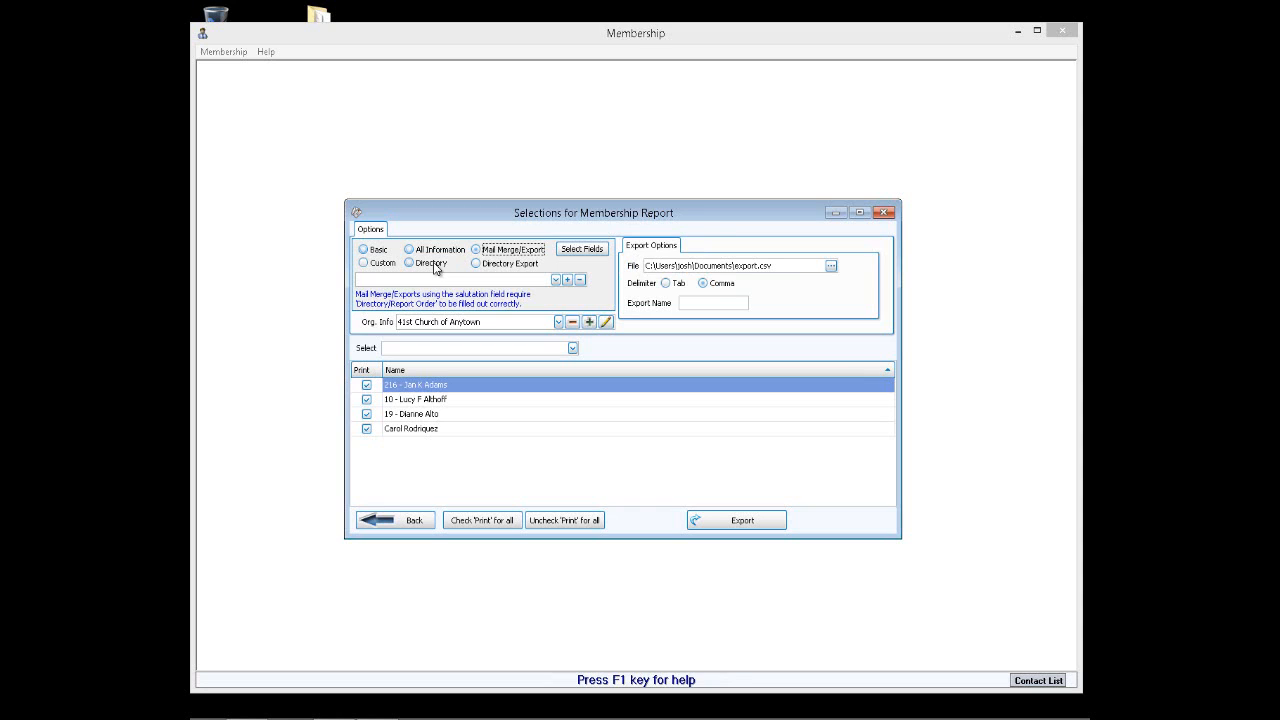
click(365, 264)
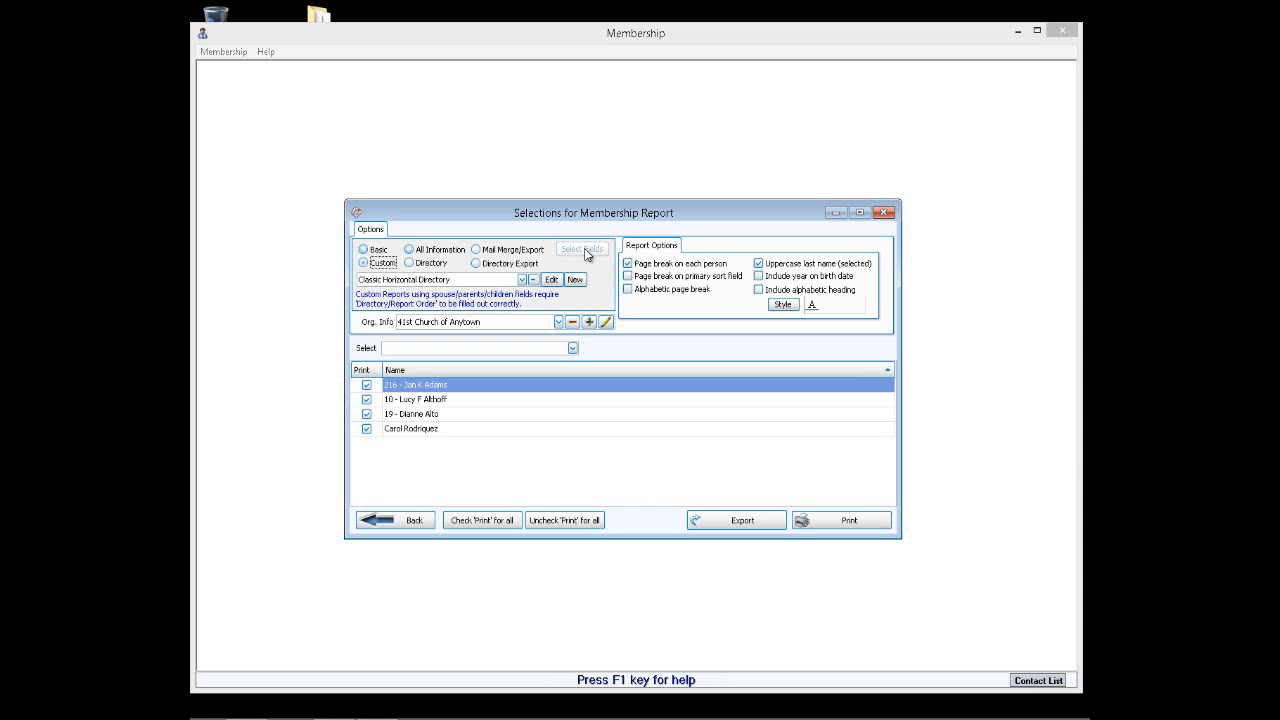
Switch to the Basic report type, open a new portrait Letter layout in the Report Designer, and close it without saving.
click(365, 250)
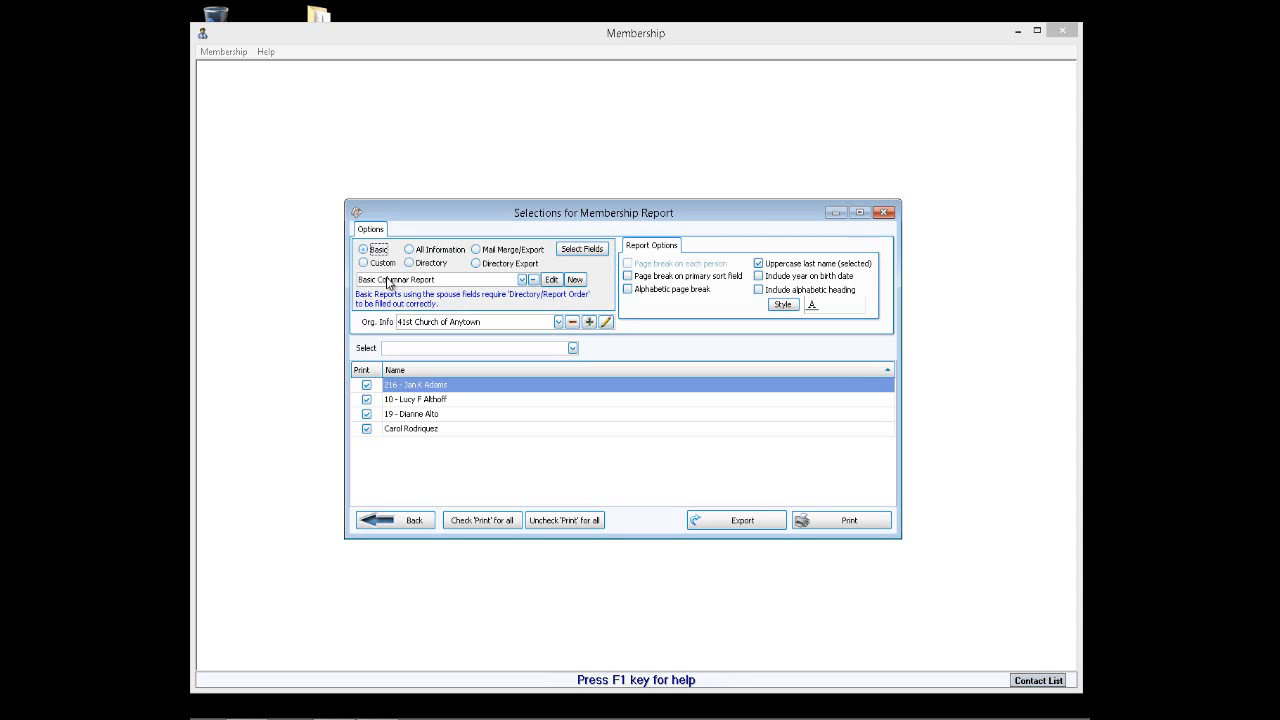
click(521, 280)
click(521, 280)
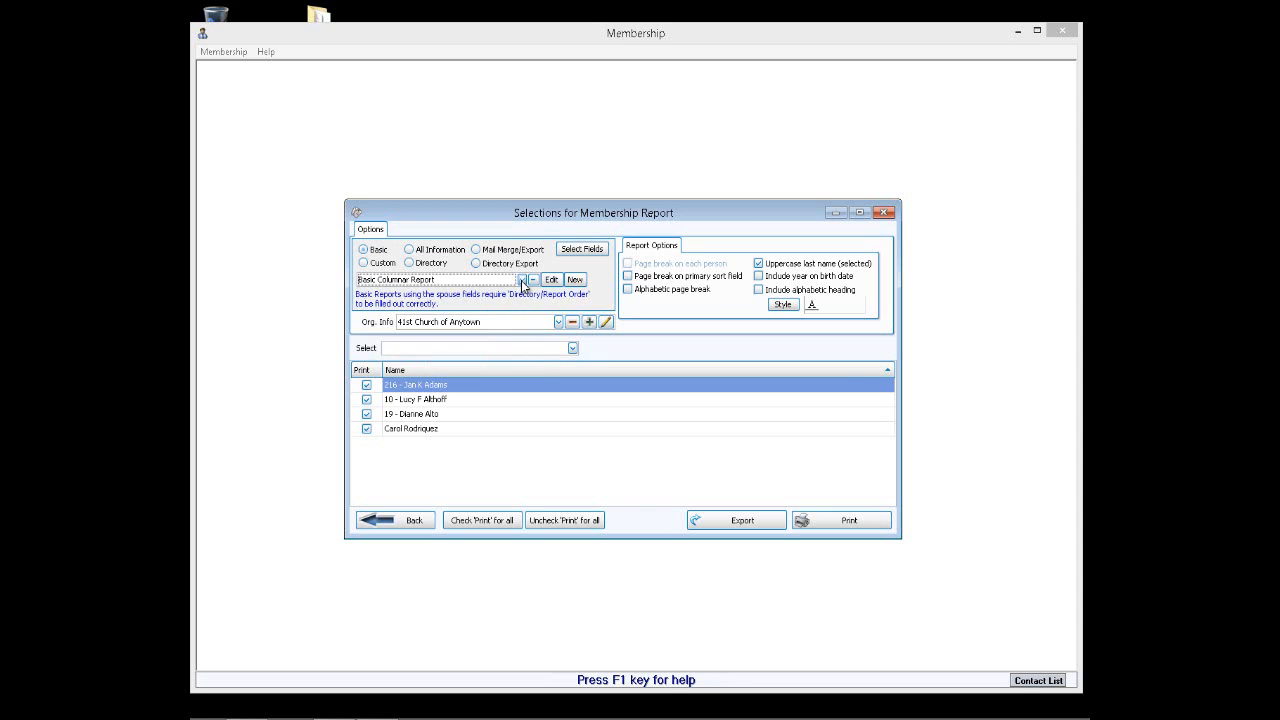
click(575, 281)
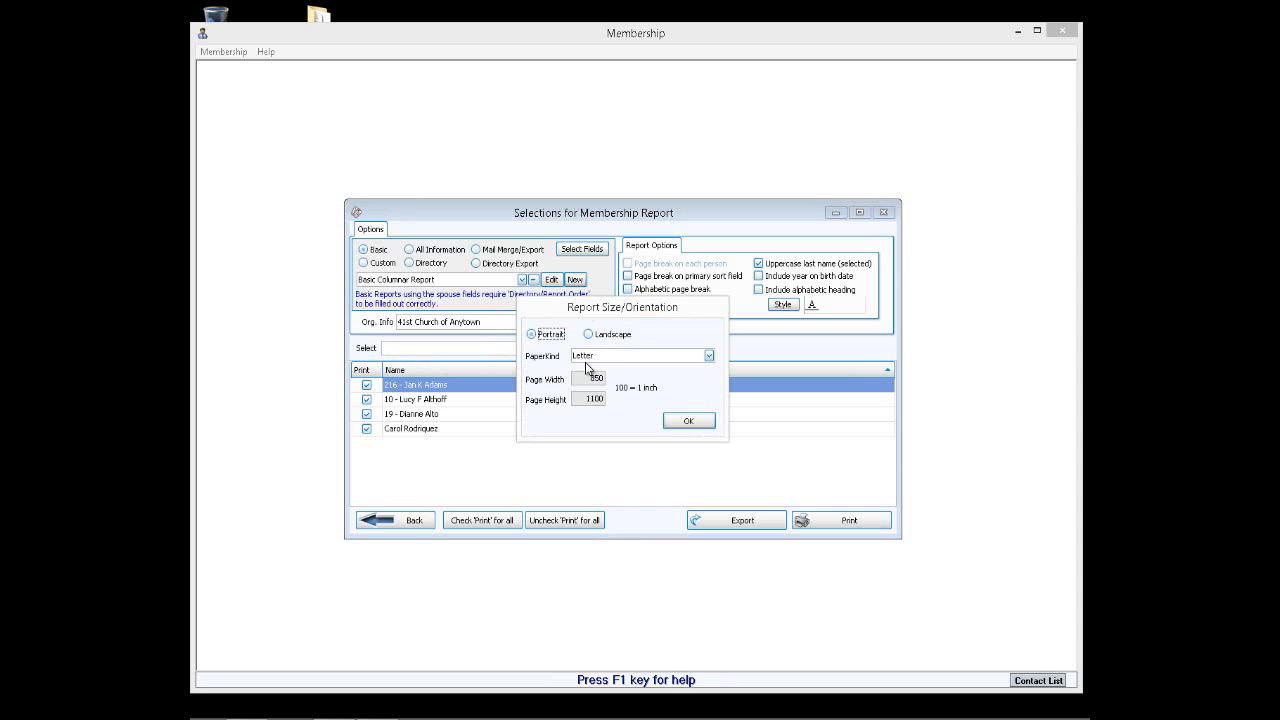
click(710, 423)
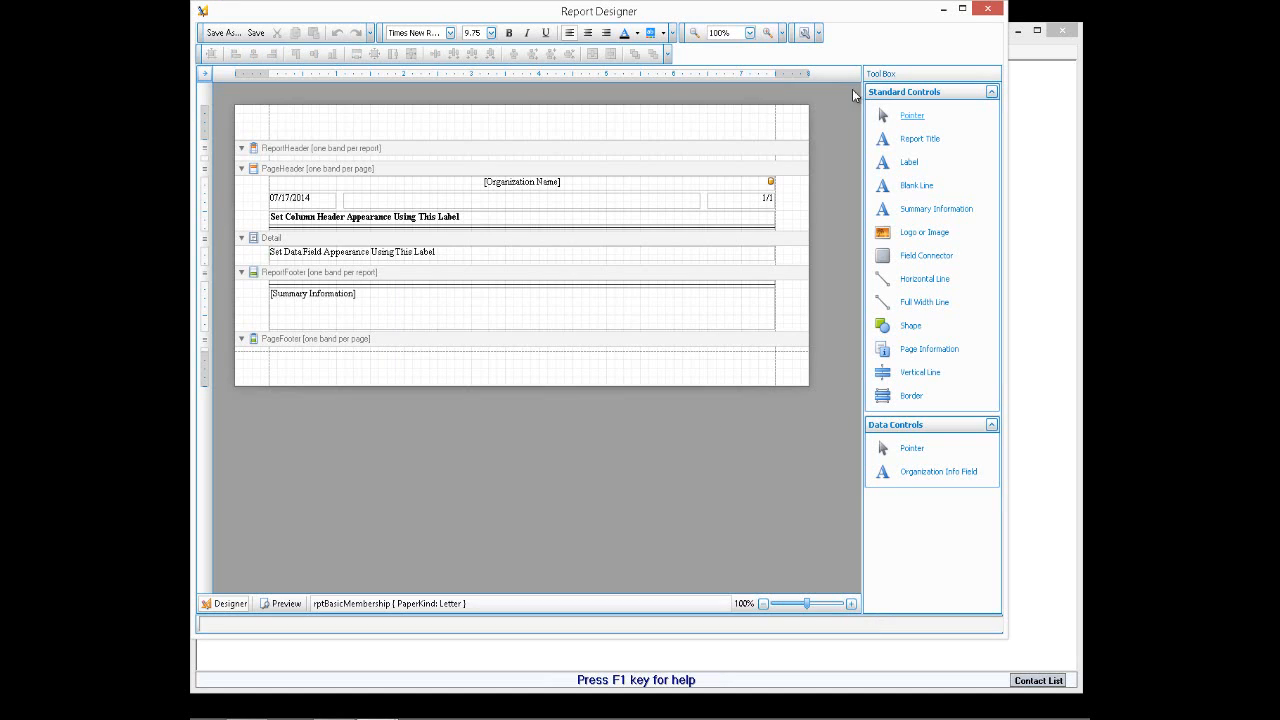
click(989, 9)
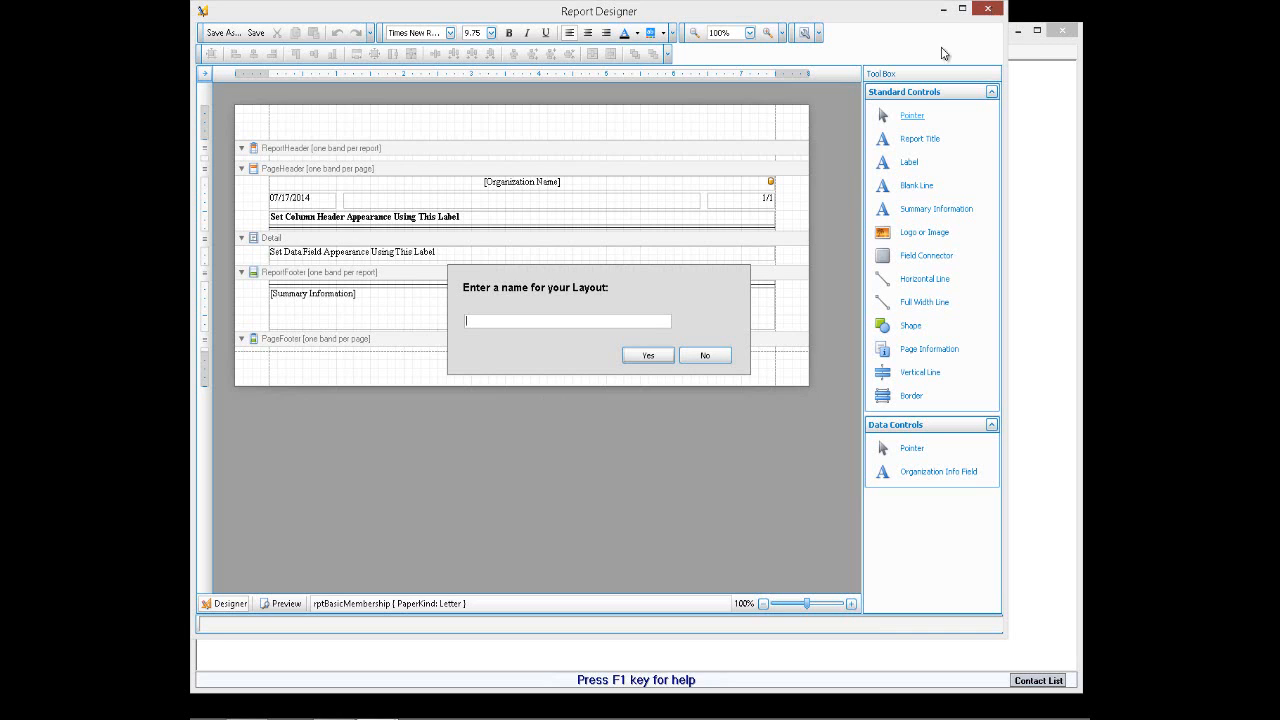
click(704, 358)
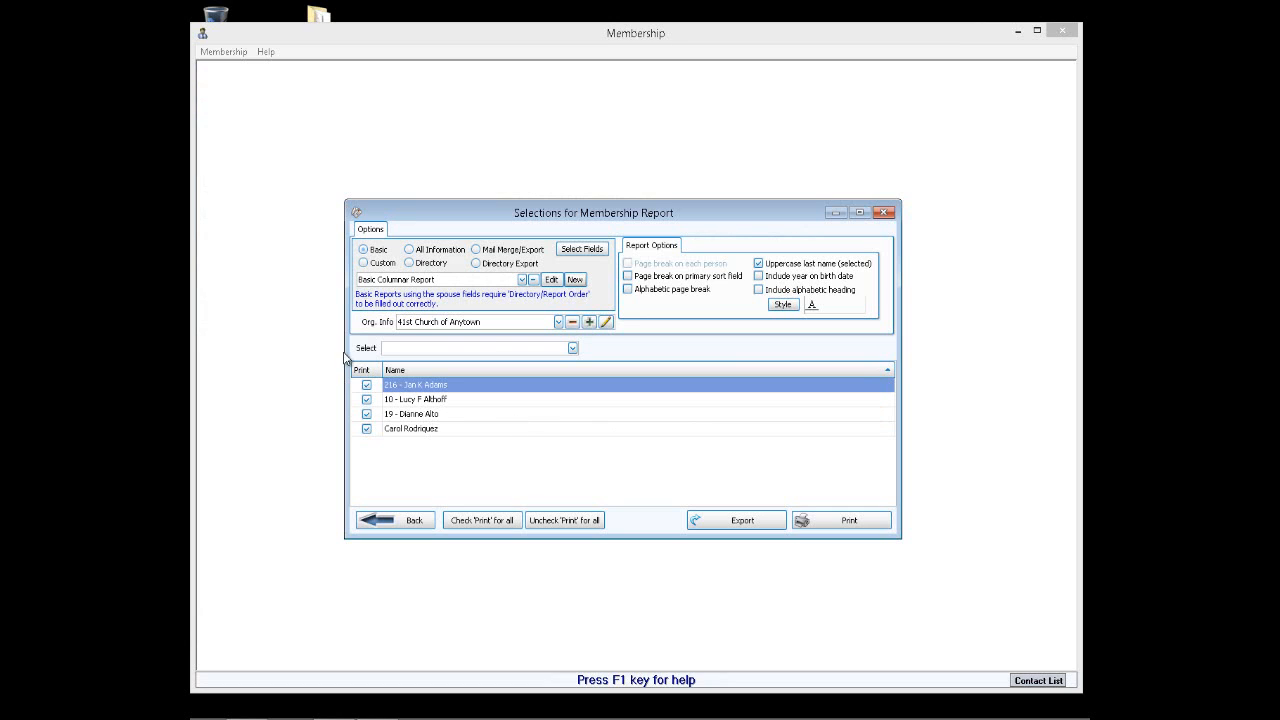
Compare the Custom and Directory report types, including the people each lists and the layouts each offers.
click(364, 263)
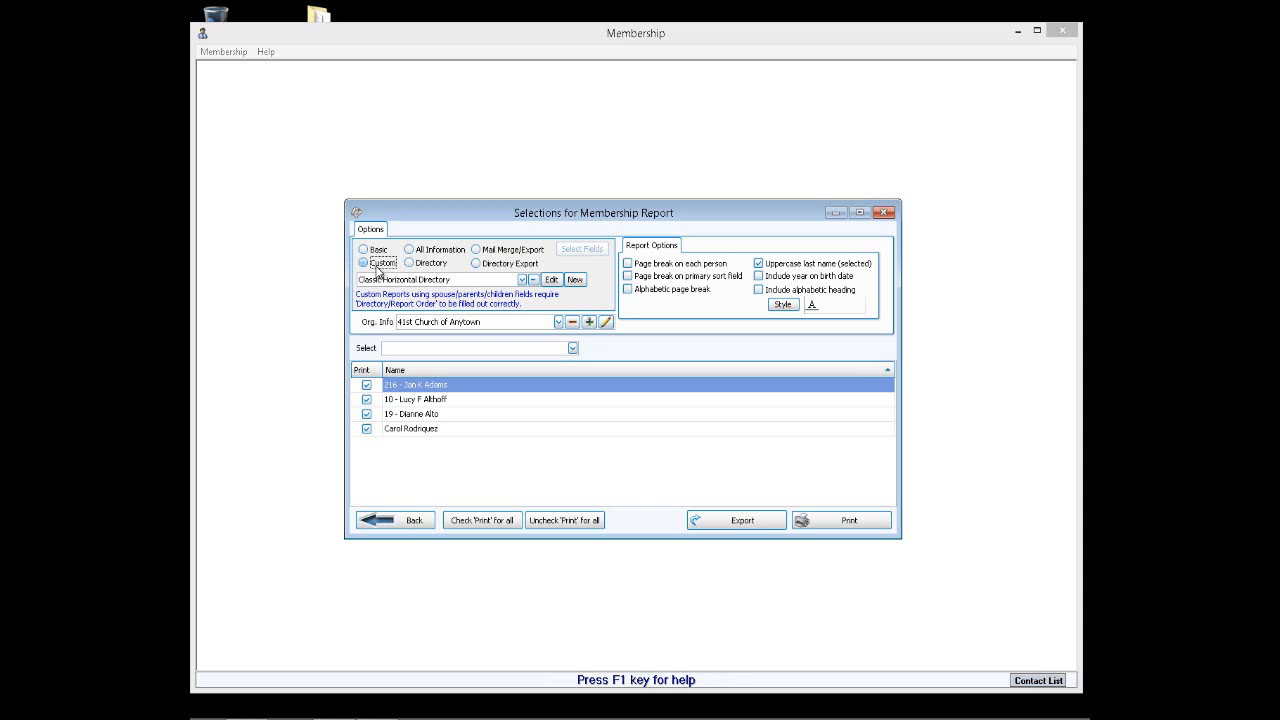
click(410, 263)
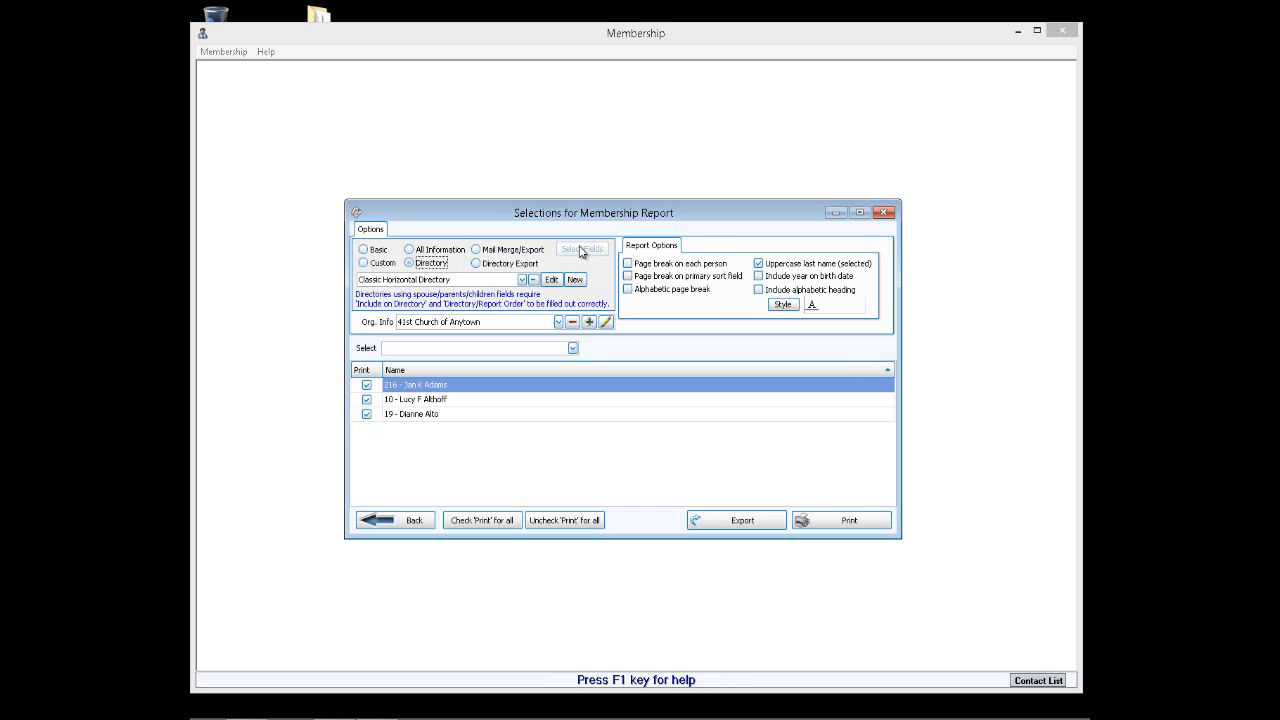
click(377, 263)
click(522, 280)
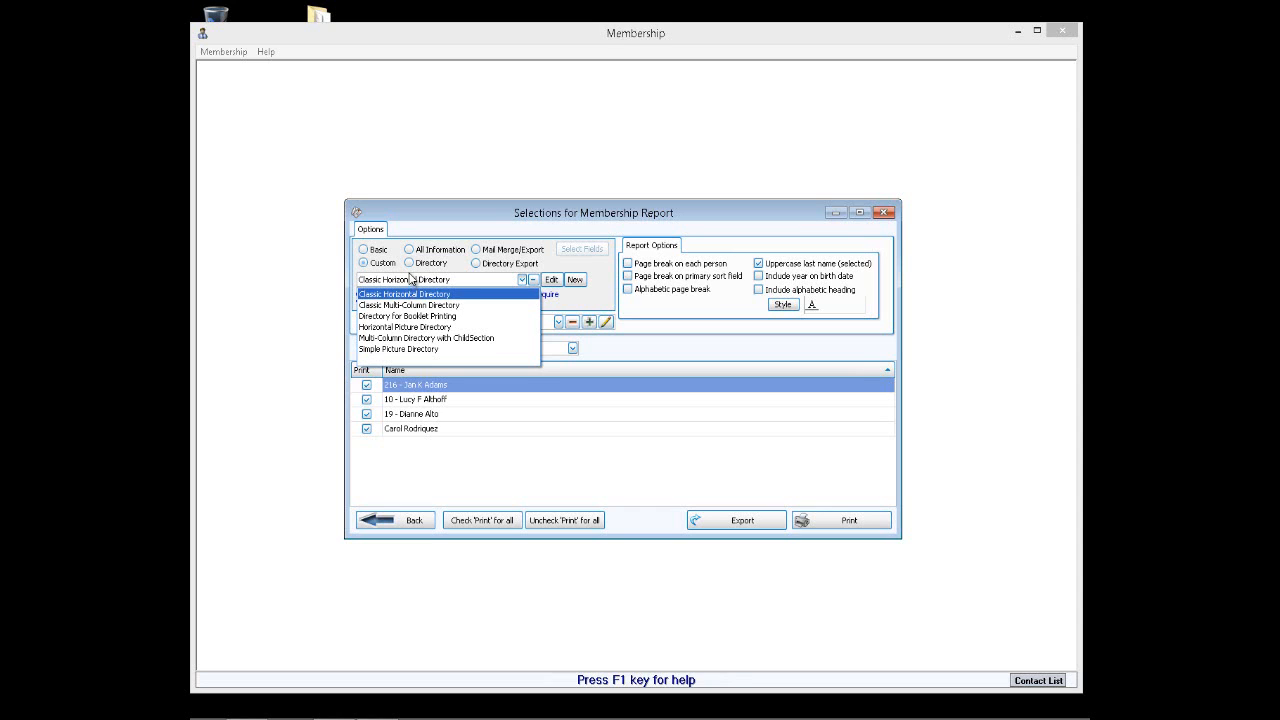
click(409, 263)
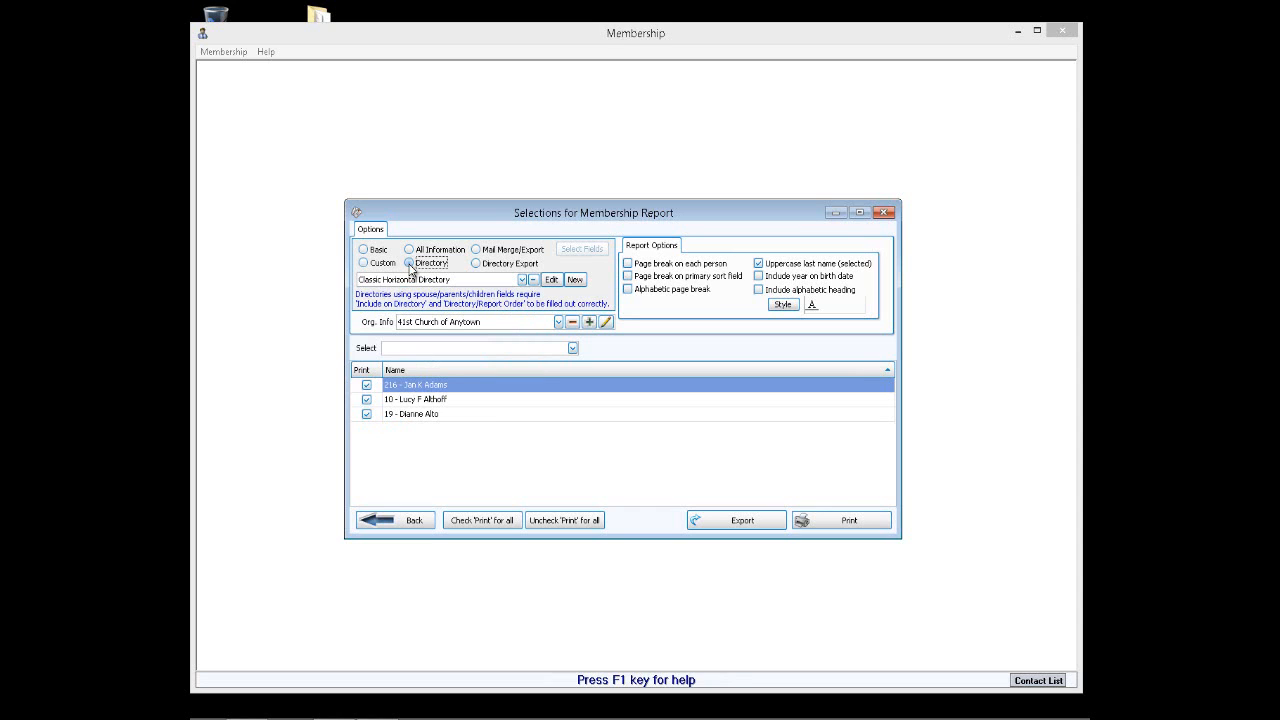
click(521, 280)
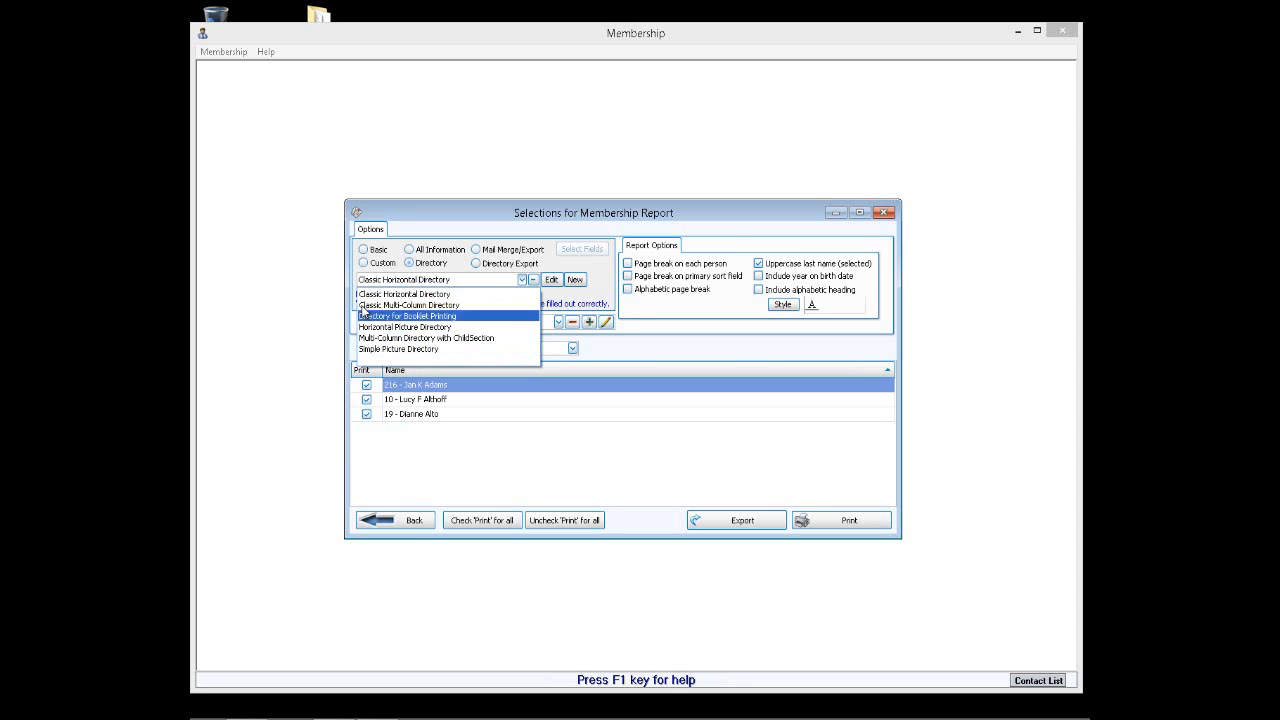
Set the report type to Custom, examine the Classic Horizontal Directory layout in the Report Designer, and close the designer.
click(364, 263)
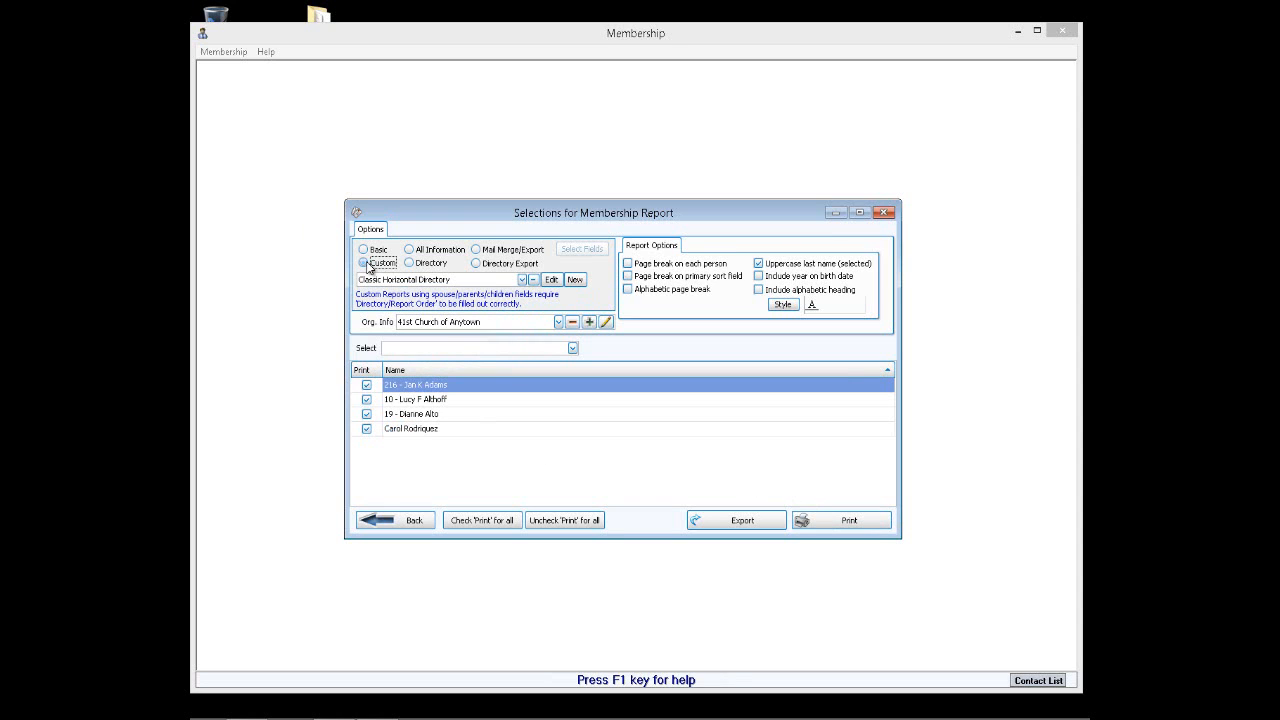
click(551, 283)
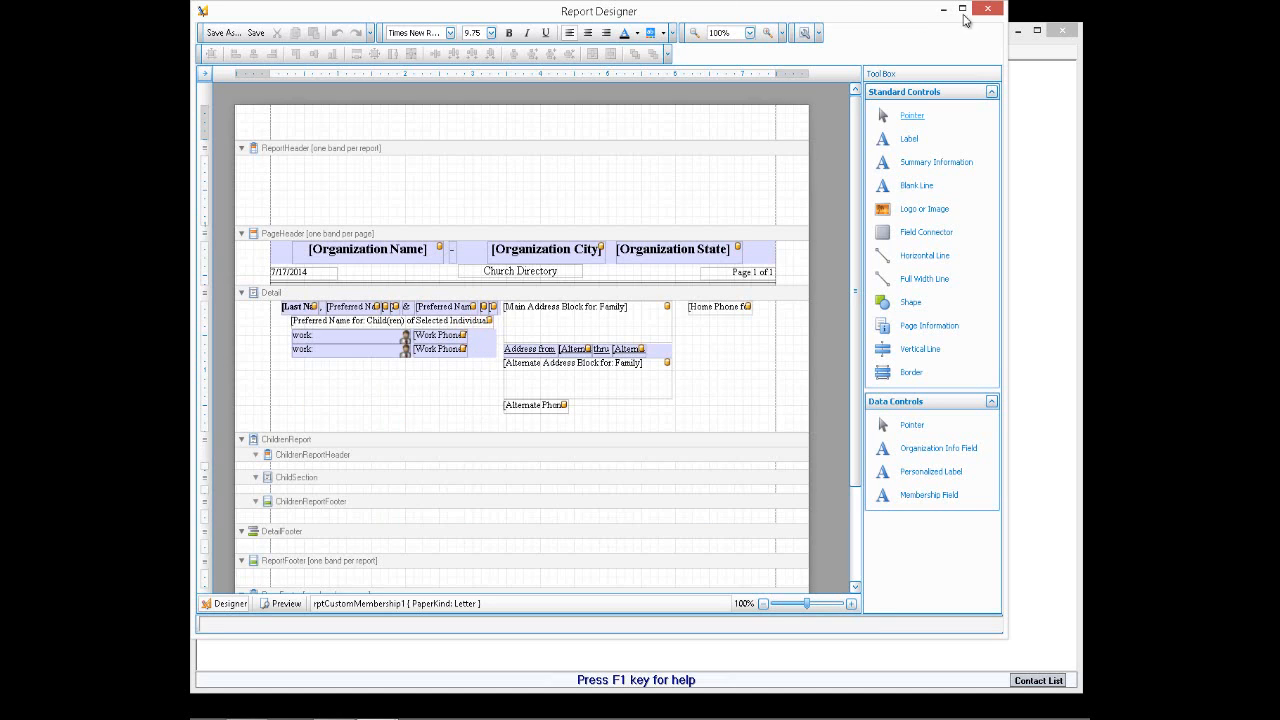
click(998, 12)
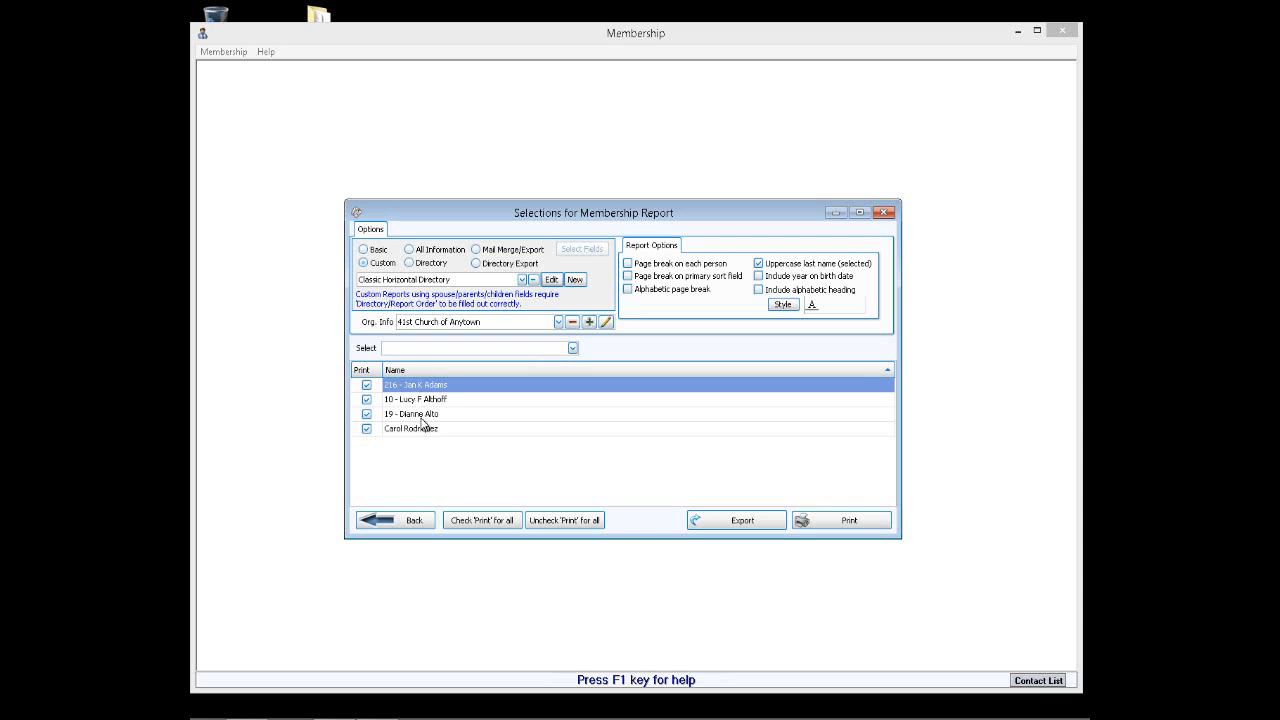
Check the Directory type's people list against Custom's, preview the Custom report in the Classic Horizontal Directory layout, and close the preview.
click(409, 263)
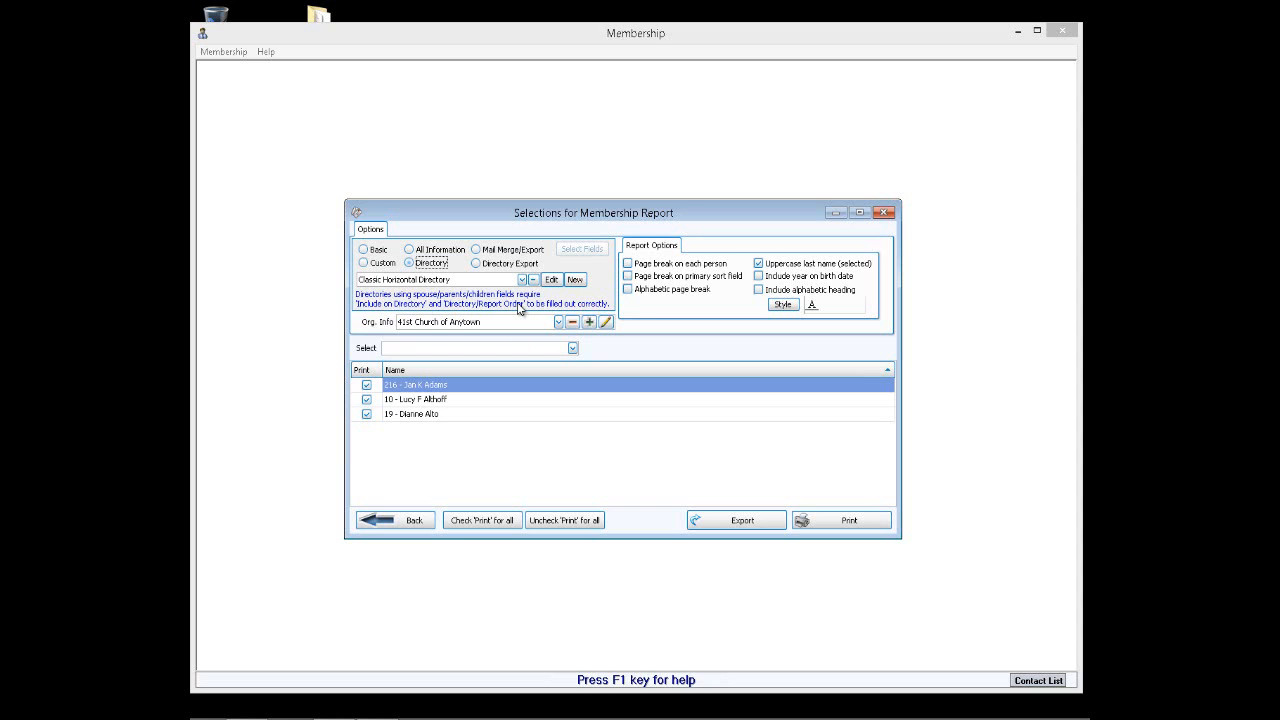
click(367, 265)
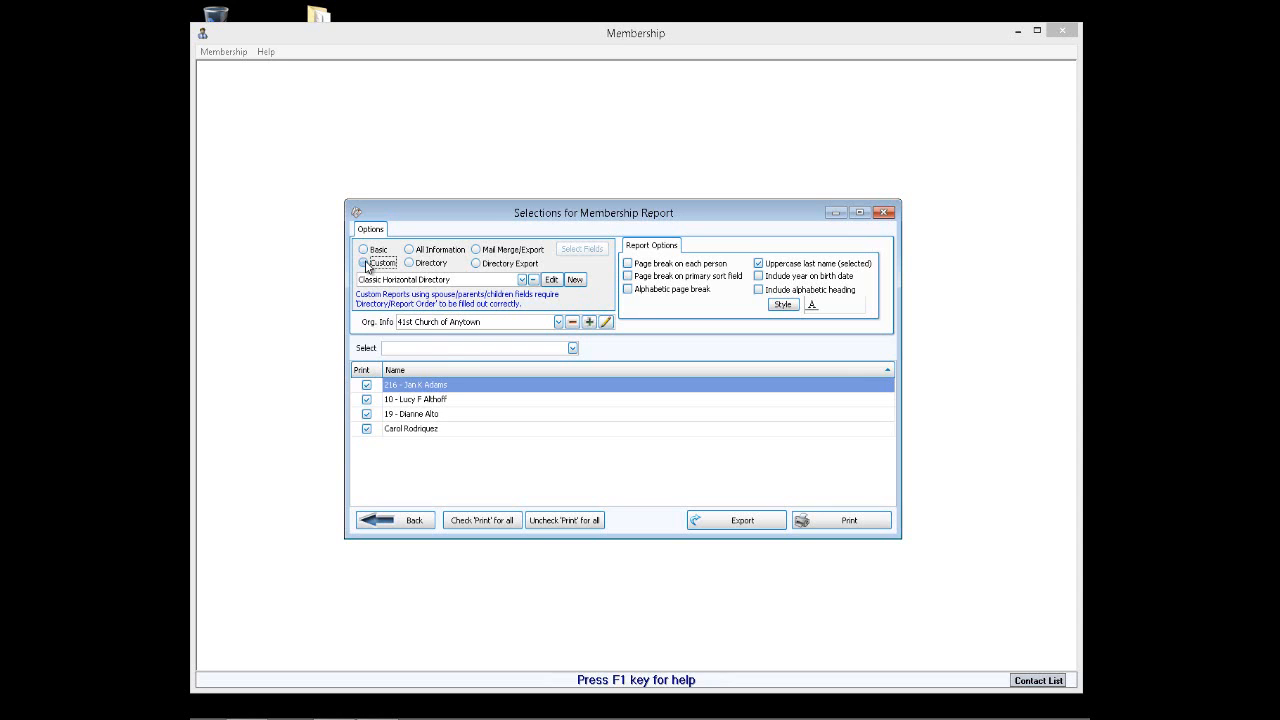
click(859, 528)
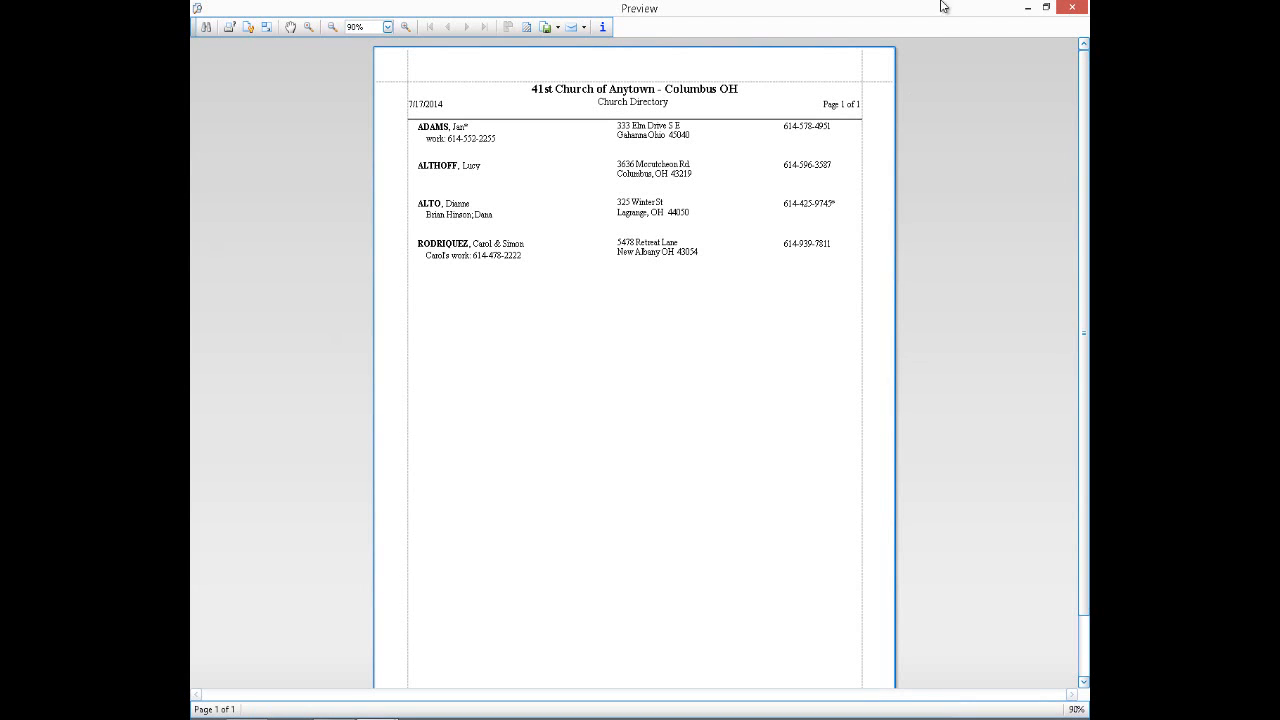
click(1074, 10)
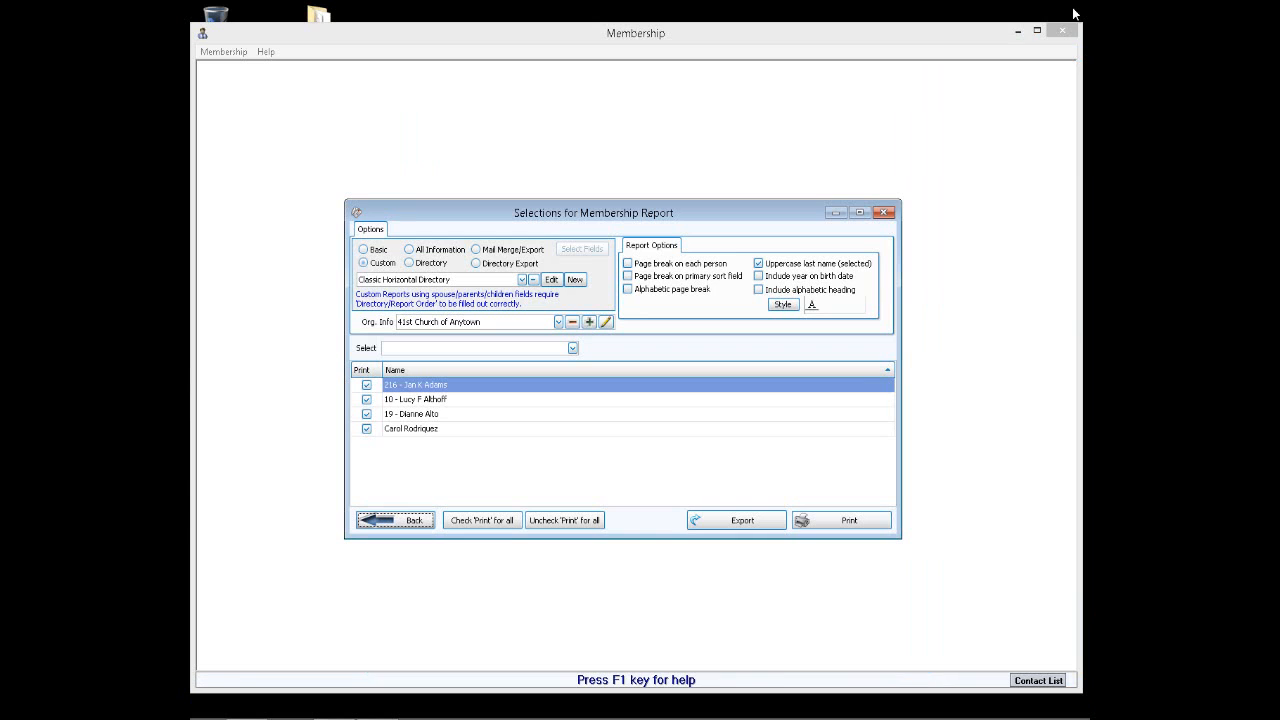
Preview the Custom report in the Classic Multi-Column Directory layout and close the preview.
click(521, 279)
click(441, 304)
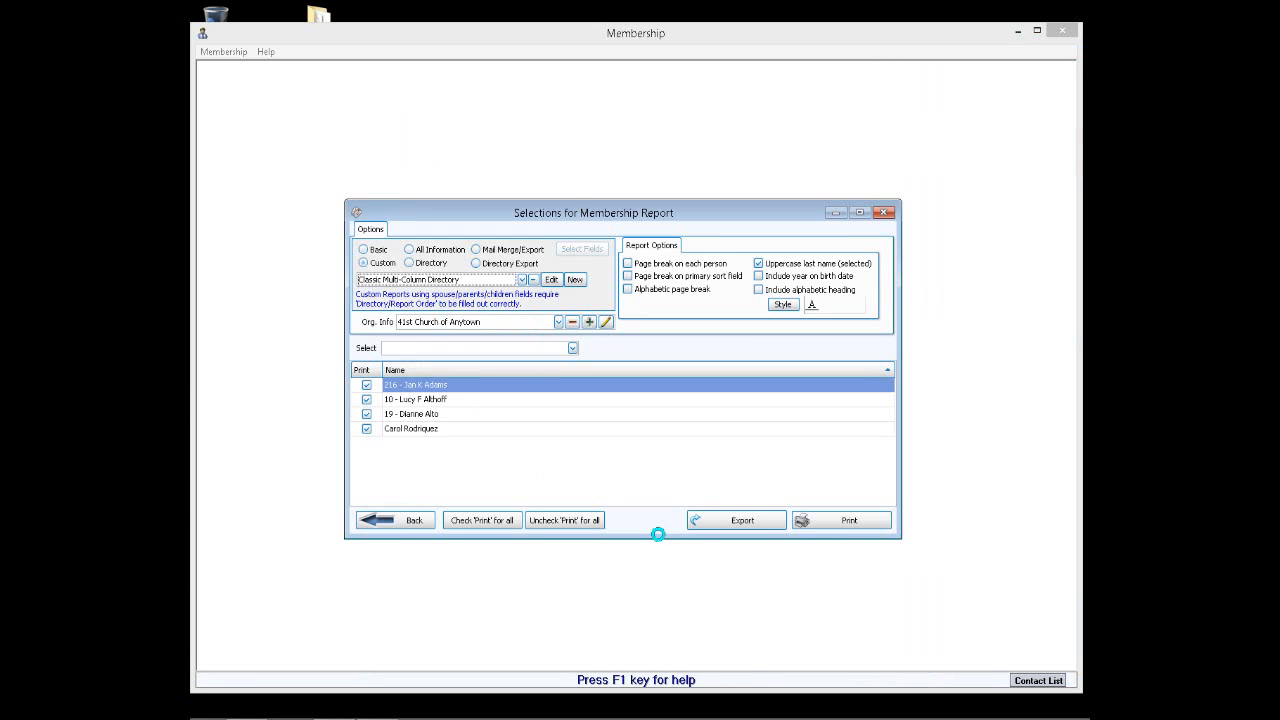
click(857, 521)
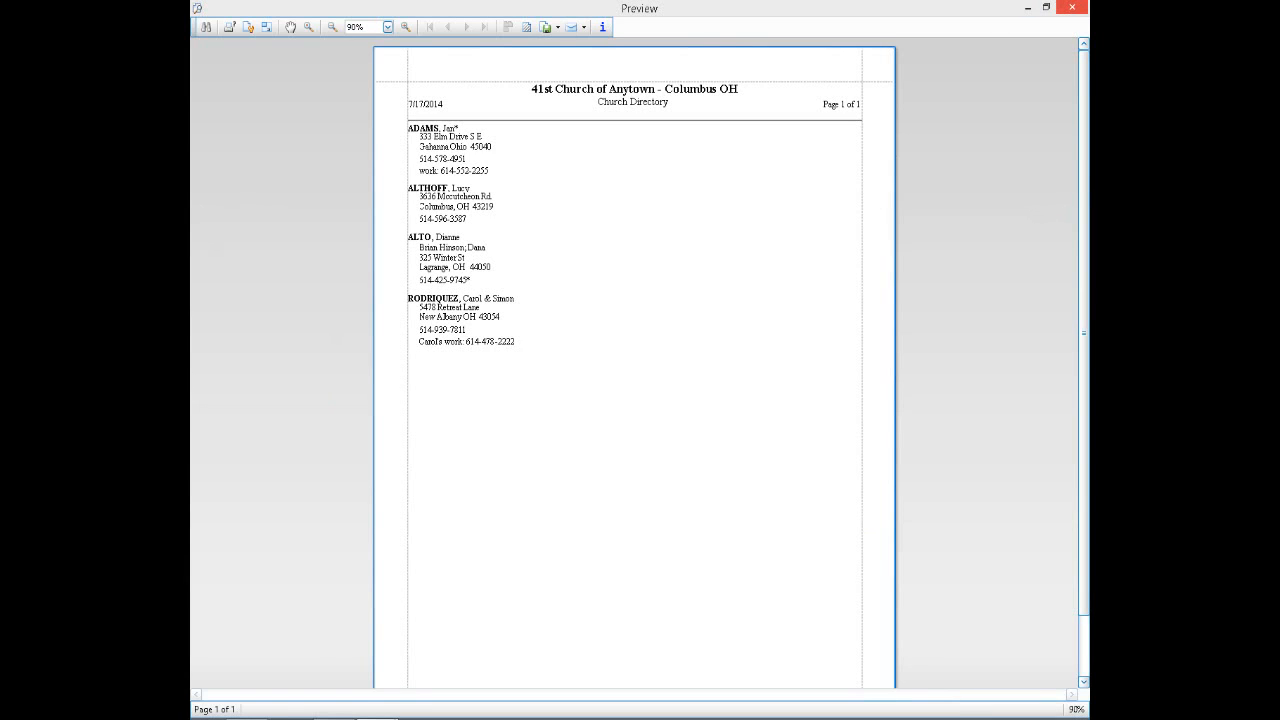
click(1072, 8)
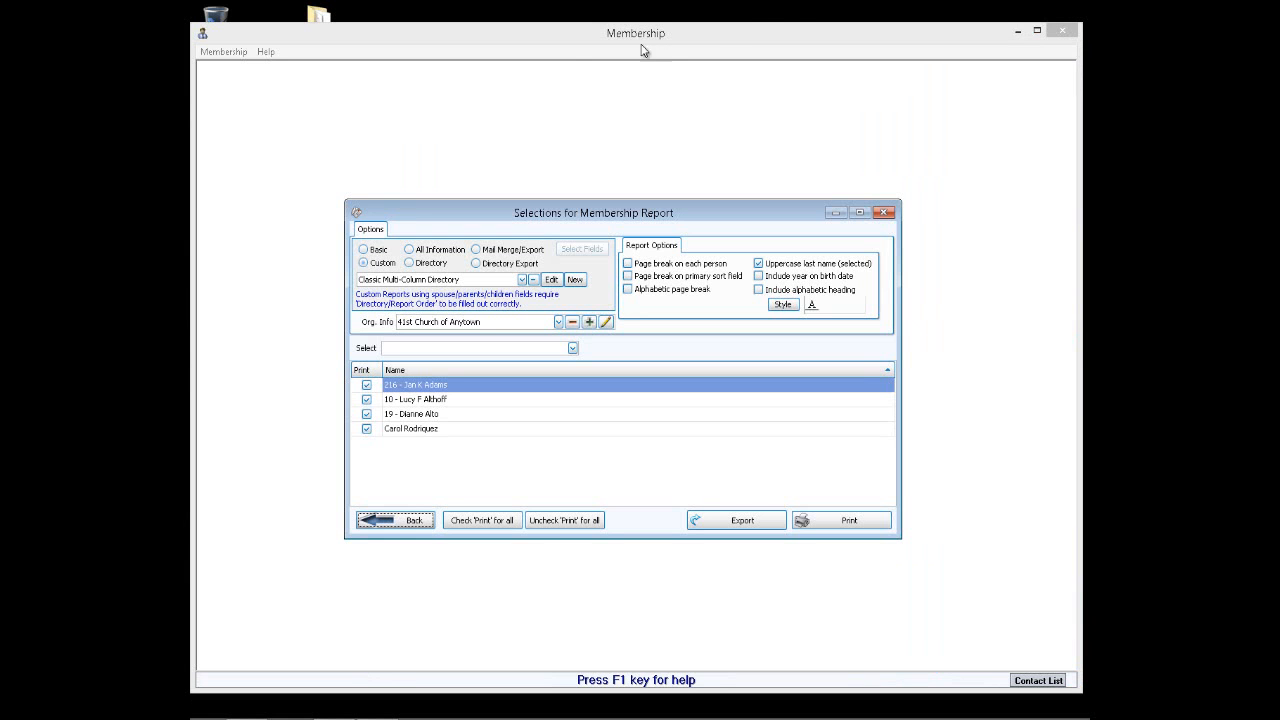
Choose the Directory for Booklet Printing layout, and restart the membership report without selection criteria so that all members and visitors are included.
click(523, 280)
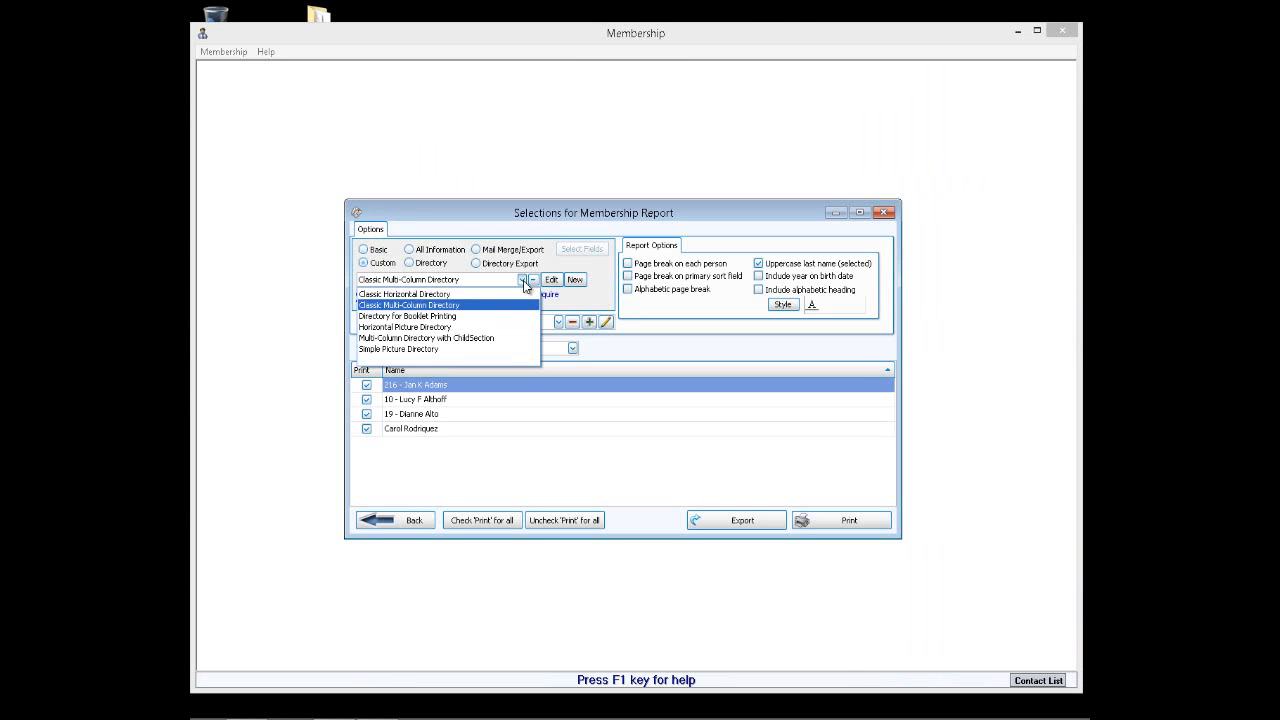
click(423, 316)
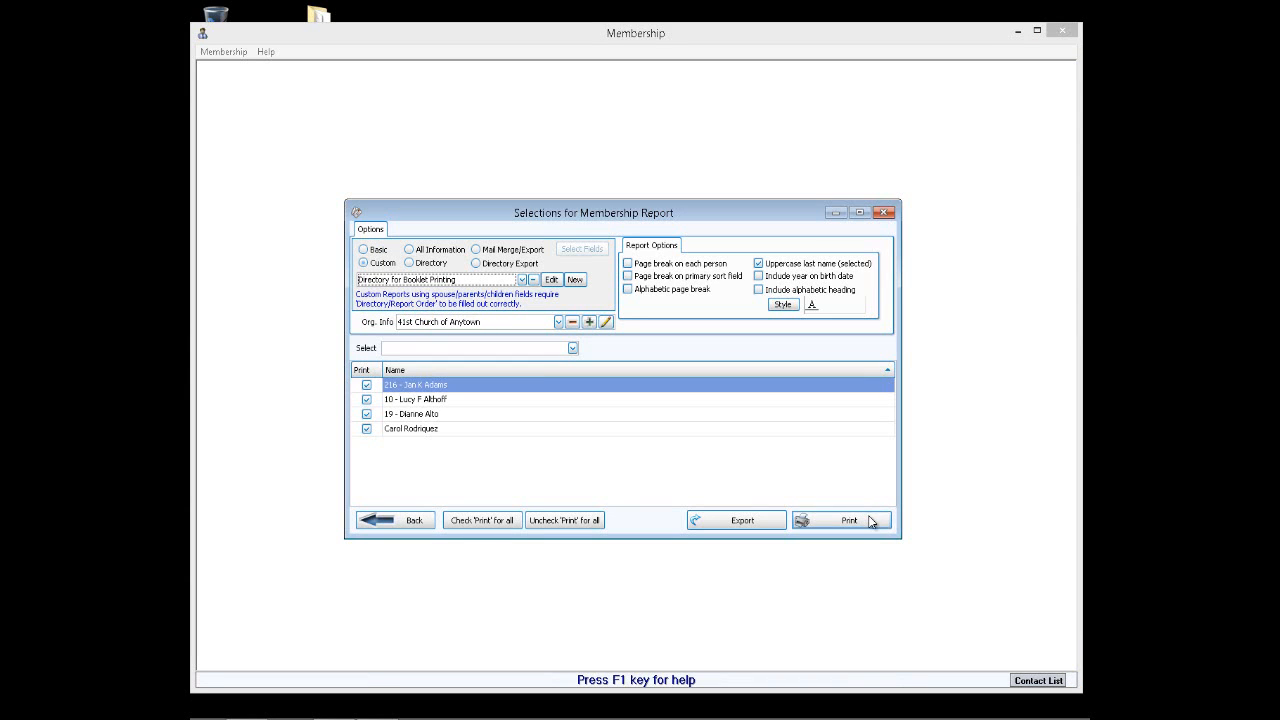
click(892, 215)
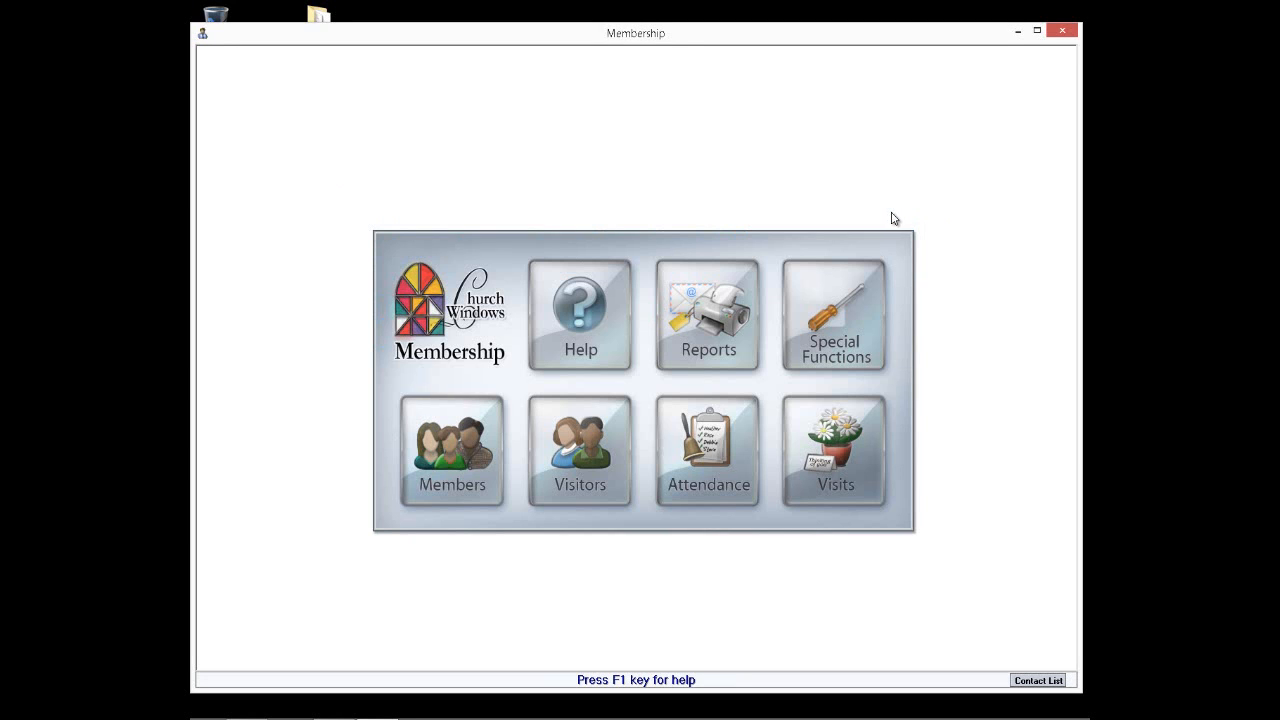
click(697, 358)
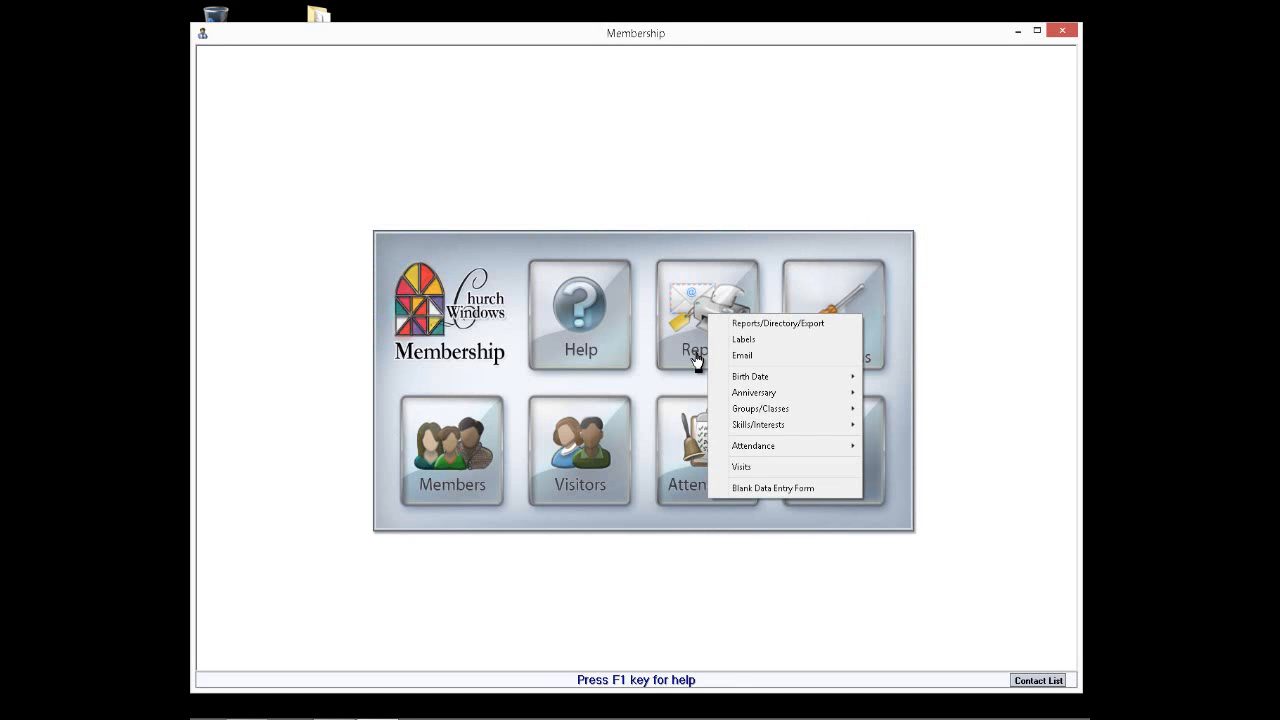
click(743, 323)
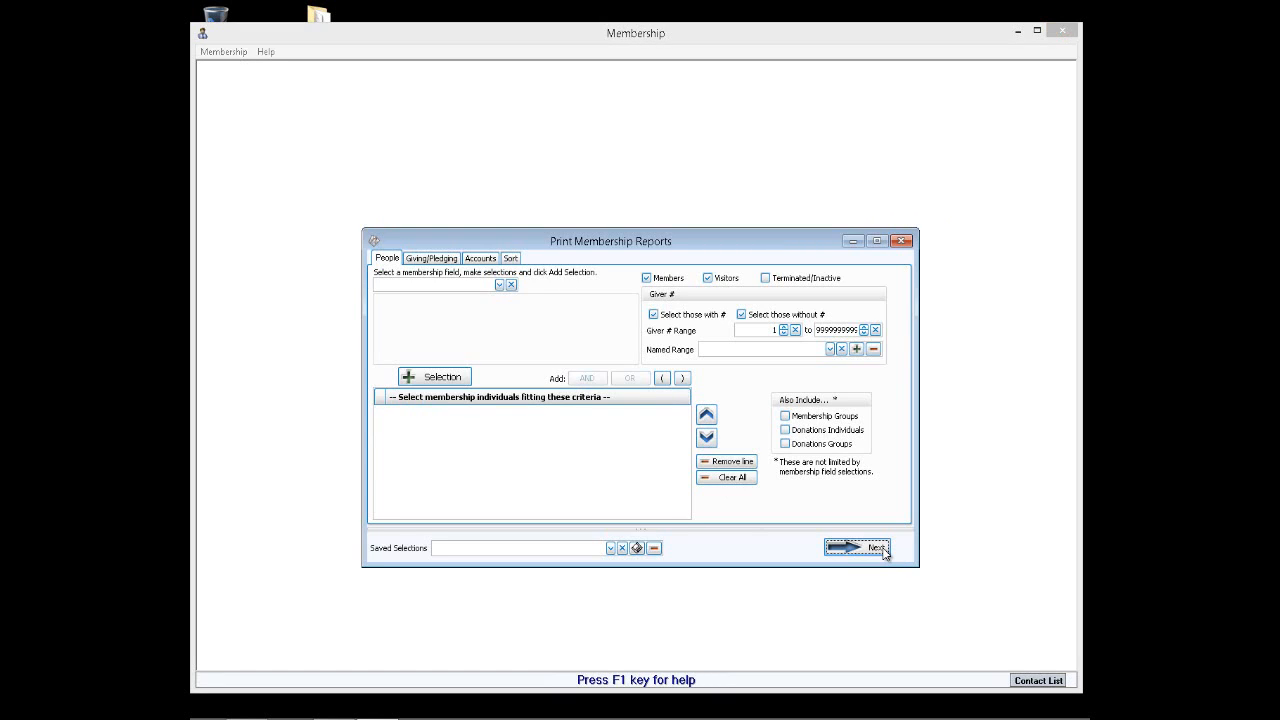
click(875, 548)
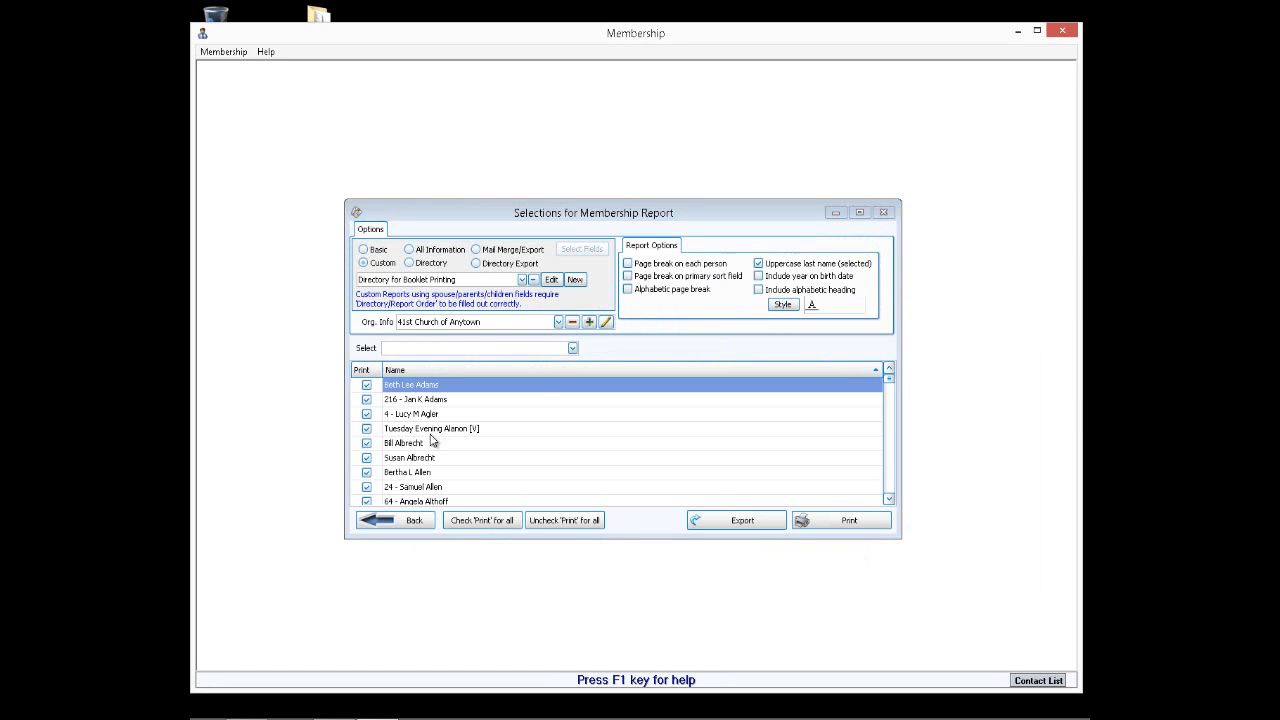
Preview the Custom report in the Directory for Booklet Printing layout and review its pages.
click(523, 281)
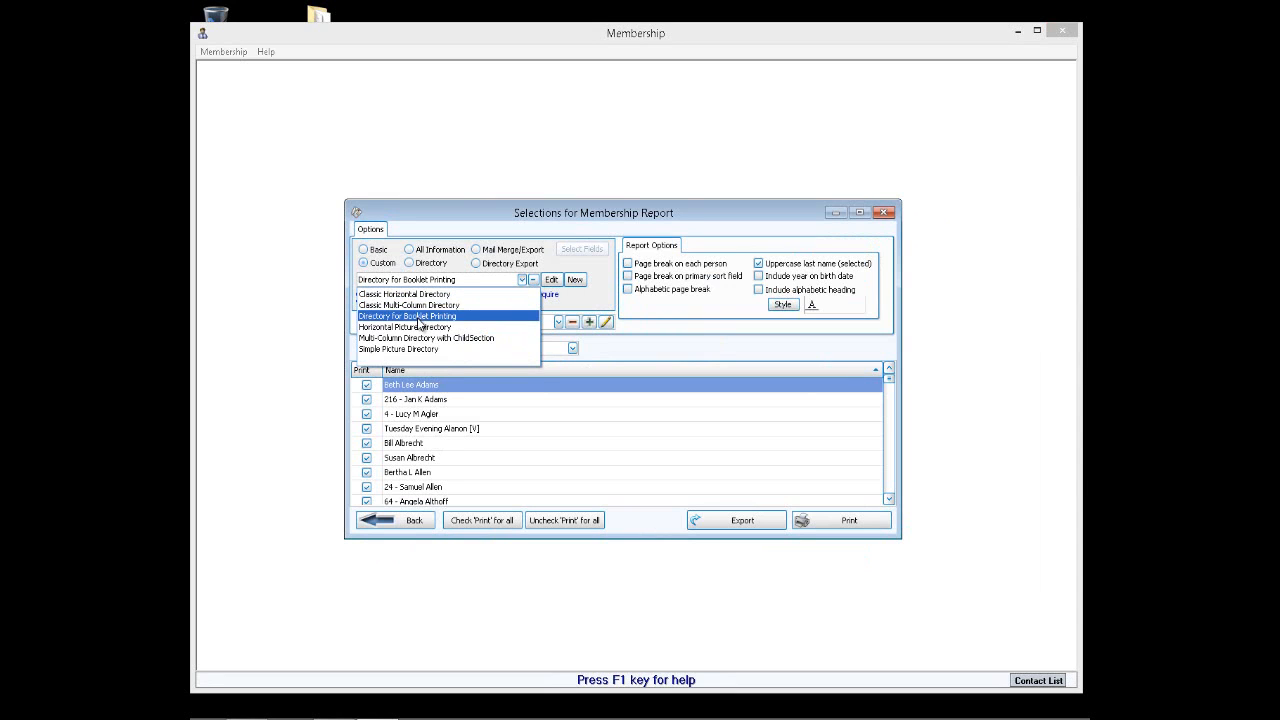
click(418, 318)
click(862, 527)
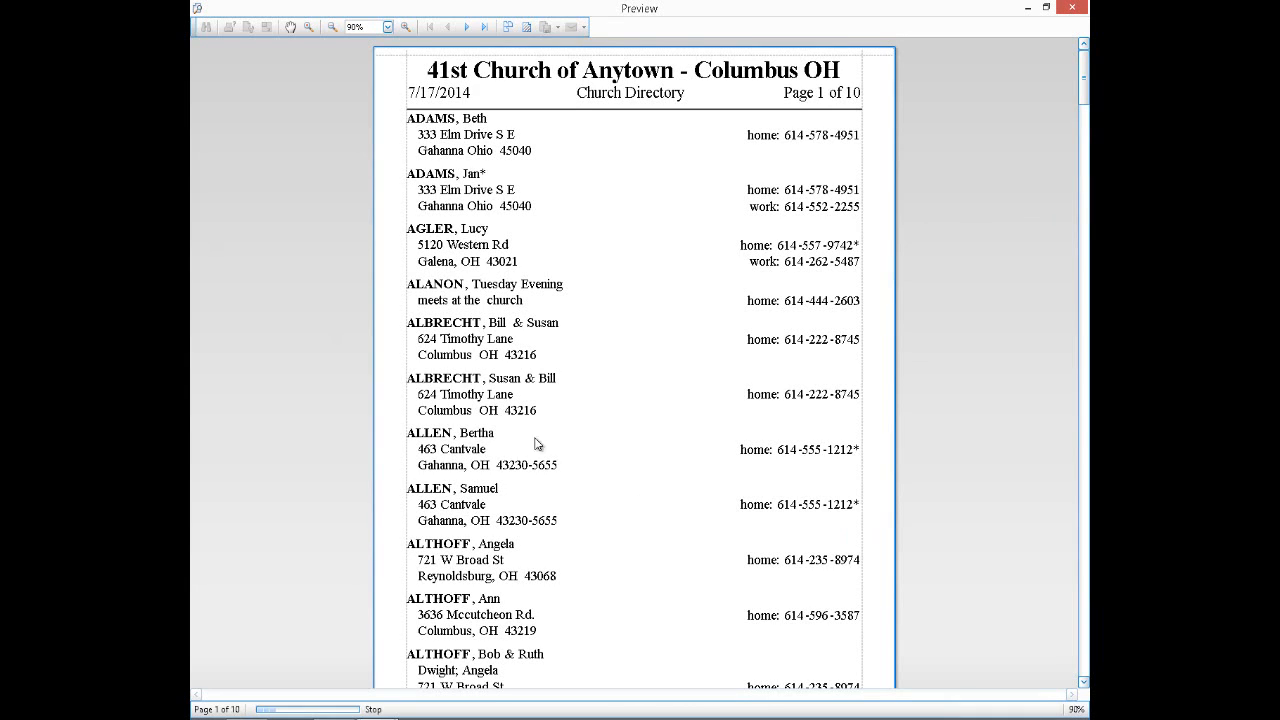
scroll(619, 394, down, 4)
scroll(619, 398, down, 12)
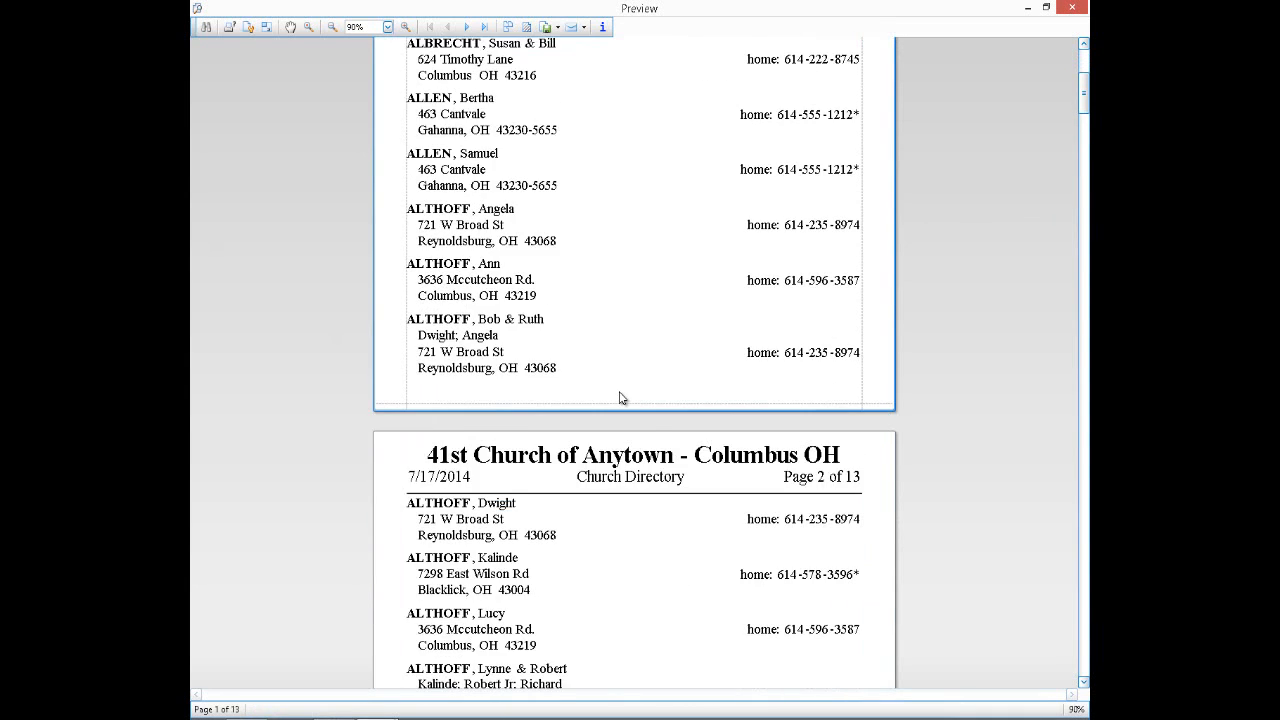
scroll(620, 396, down, 3)
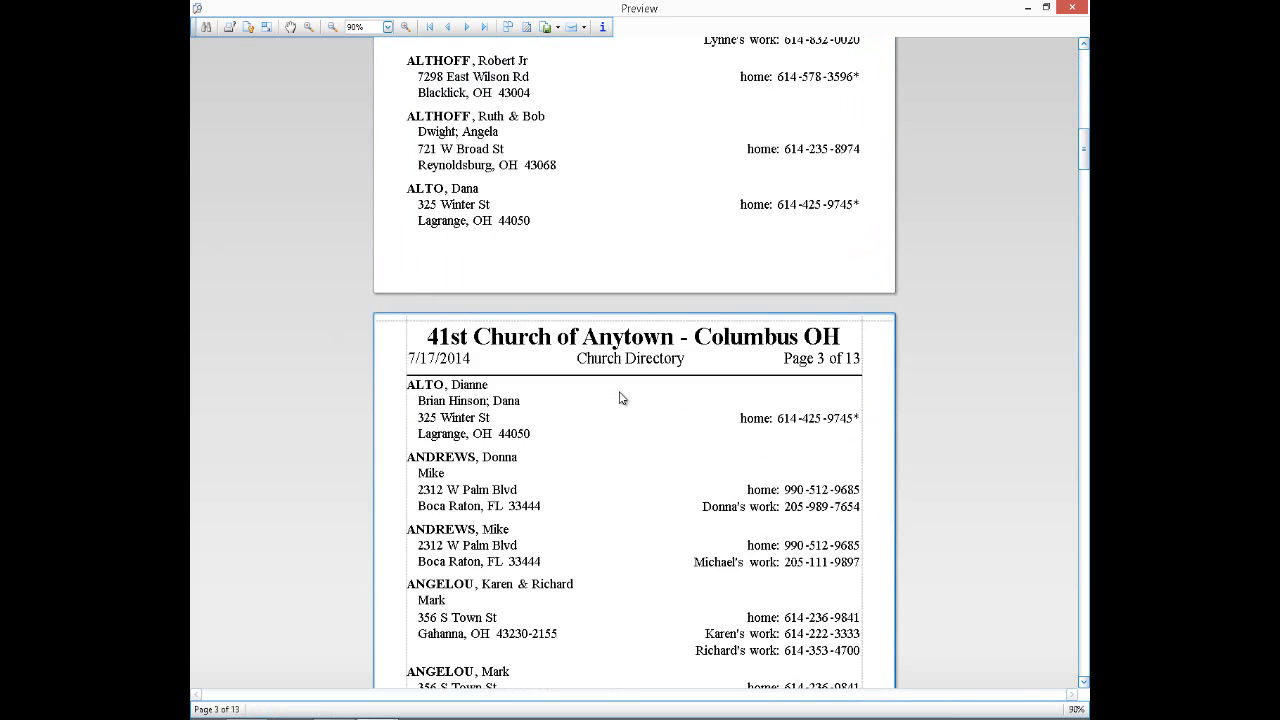
scroll(620, 396, up, 10)
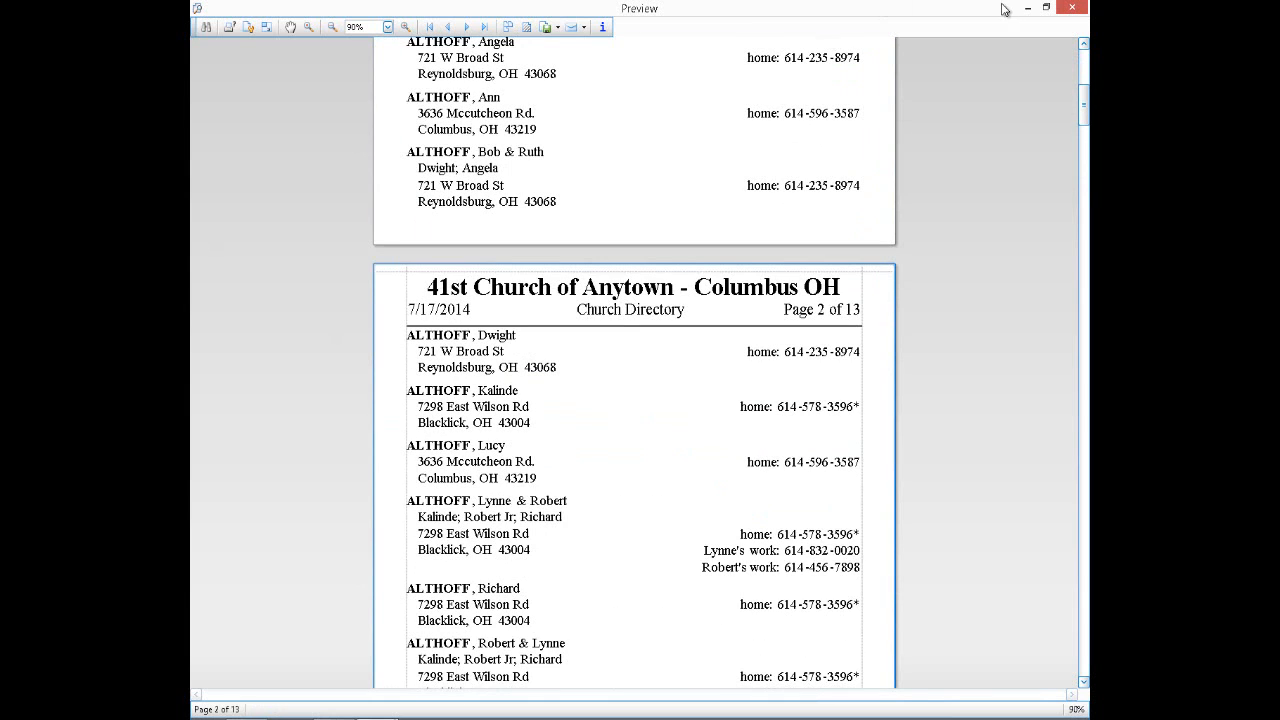
Close the booklet preview, choose the Horizontal Picture Directory layout for the Custom report, and open its preview.
click(1071, 7)
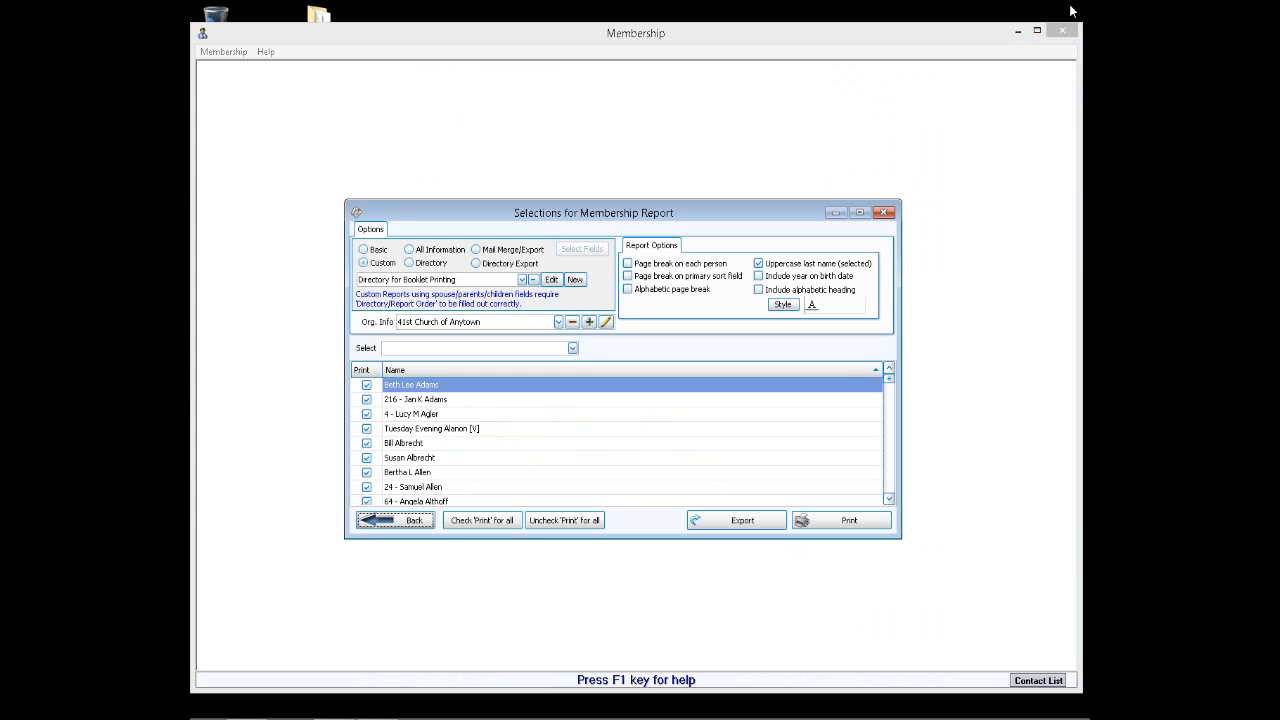
click(520, 280)
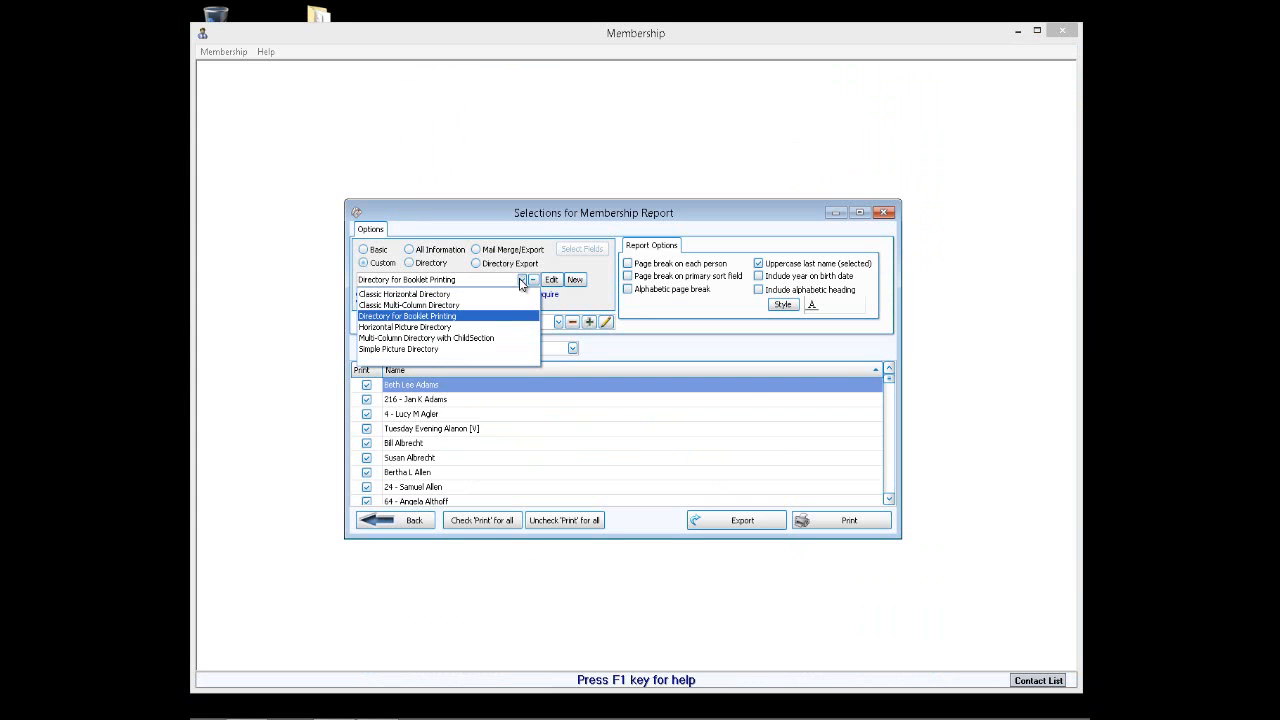
click(432, 327)
click(847, 521)
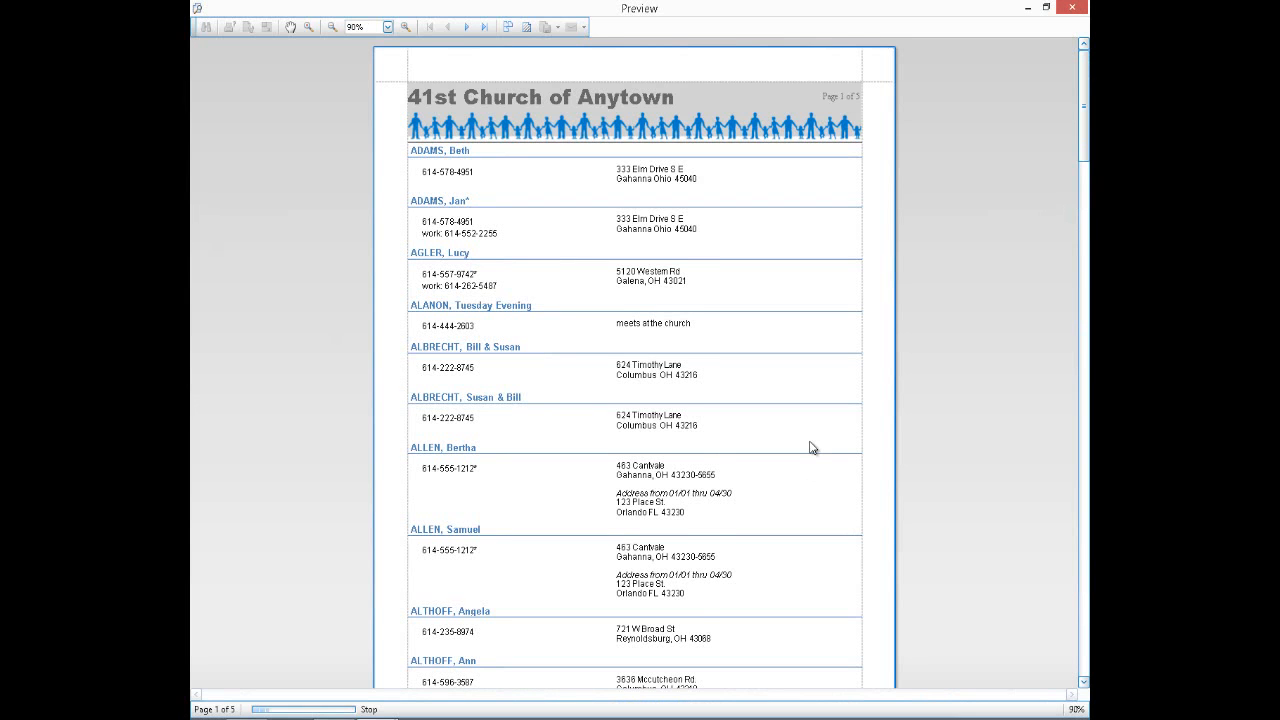
Review the pages of the Horizontal Picture Directory preview, return to the first page, and close the preview.
scroll(812, 448, down, 2)
scroll(812, 448, down, 5)
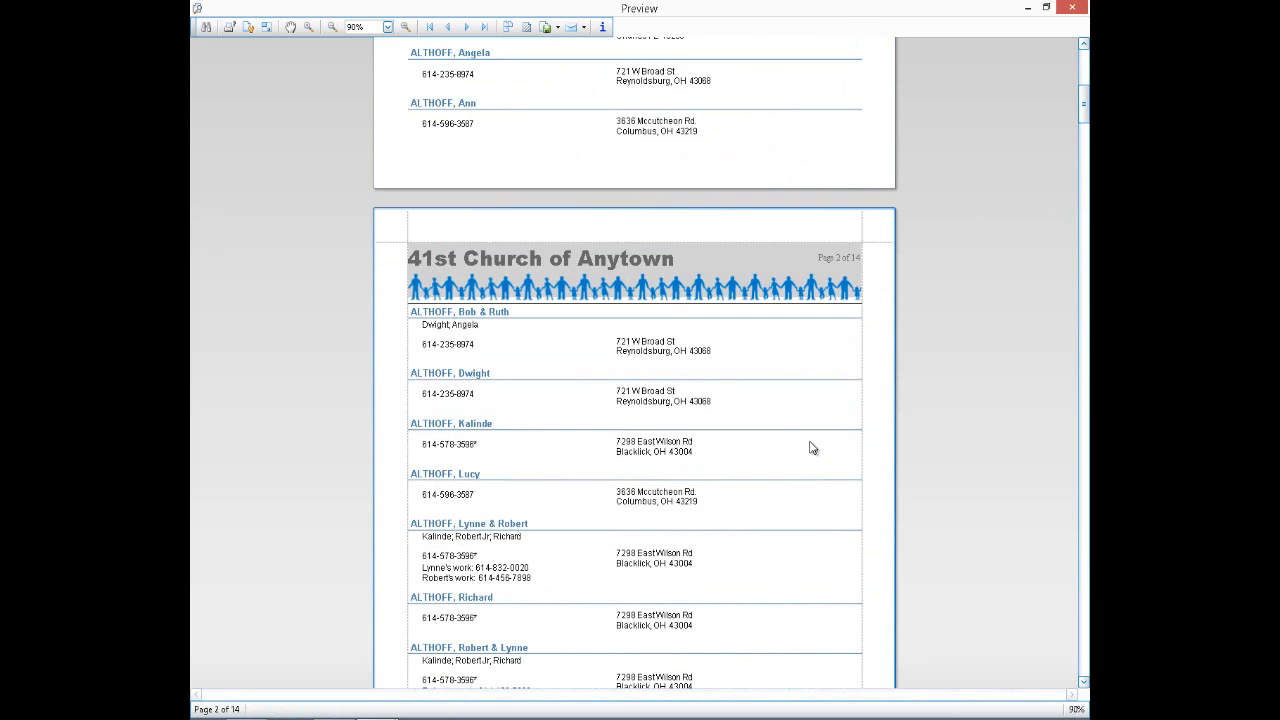
scroll(812, 448, down, 8)
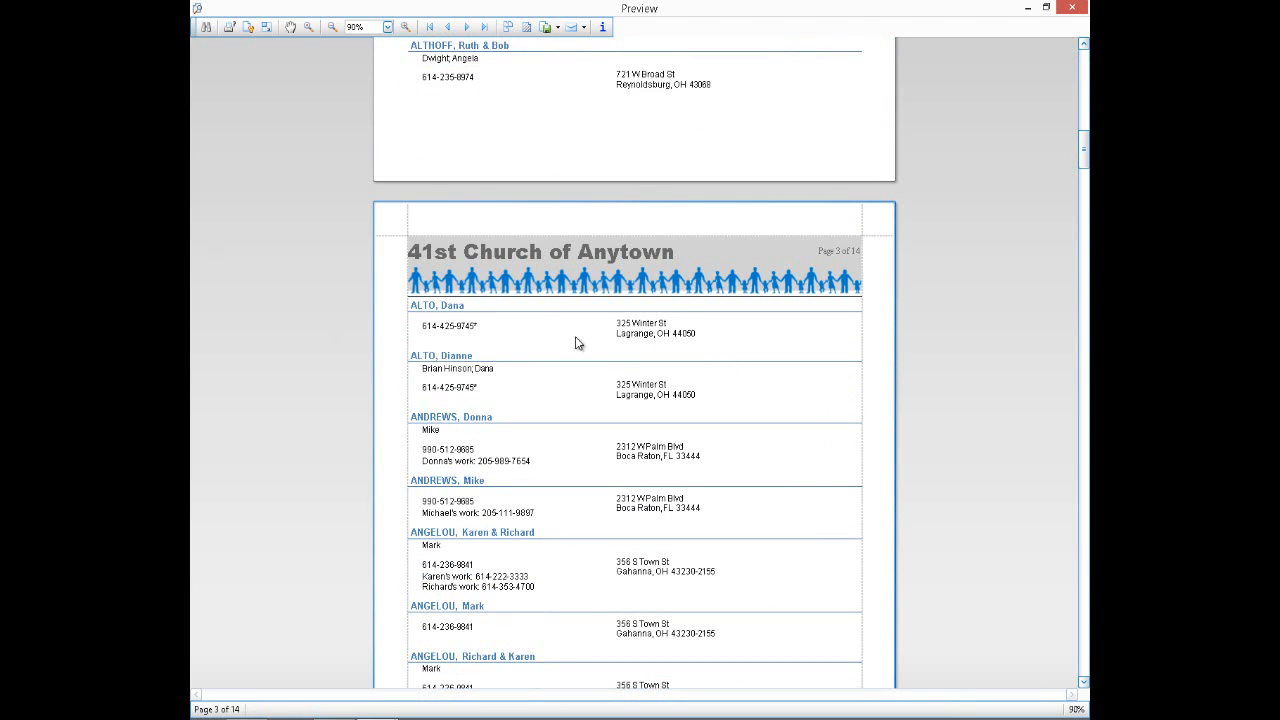
scroll(575, 343, down, 3)
scroll(576, 342, down, 15)
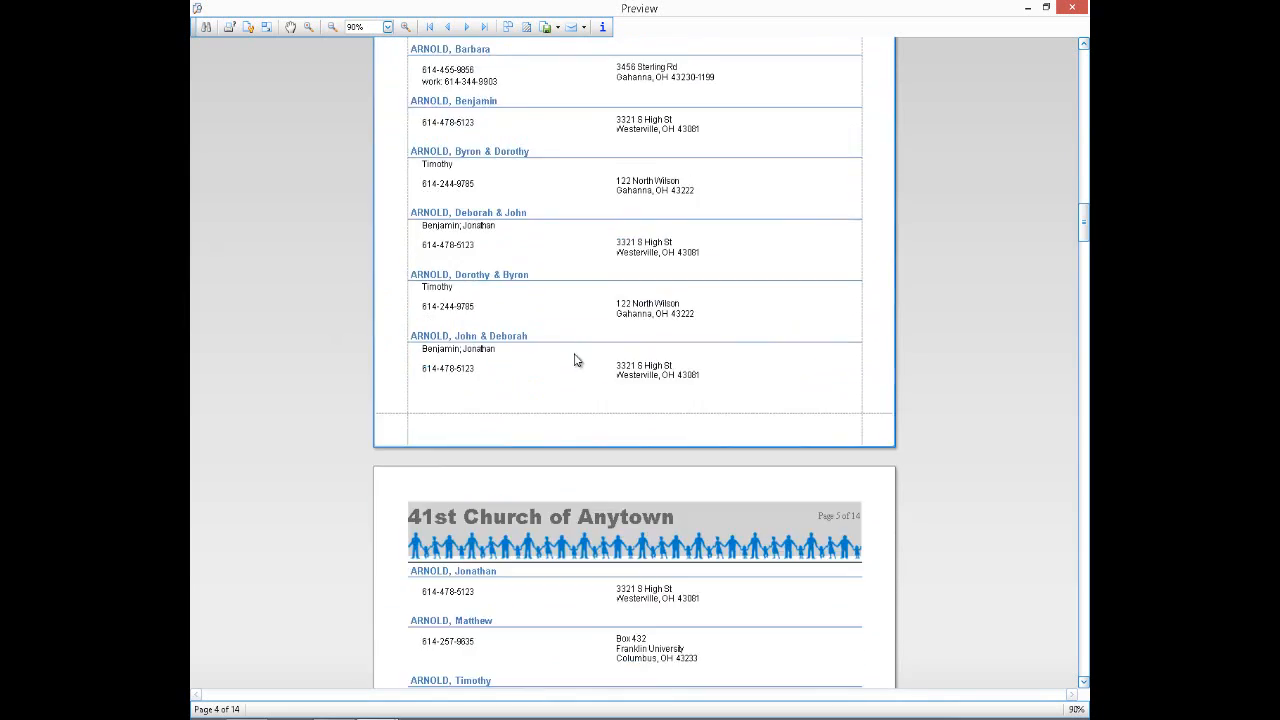
scroll(576, 358, down, 15)
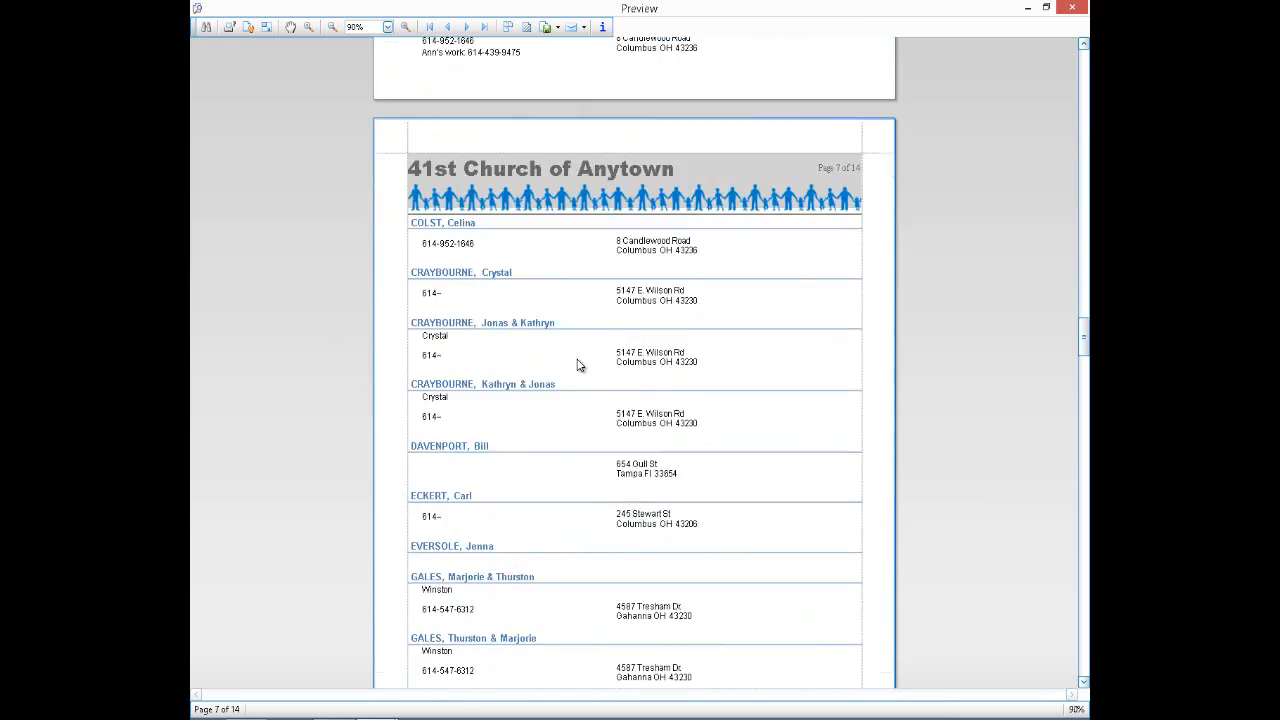
scroll(577, 366, down, 3)
scroll(577, 366, up, 9)
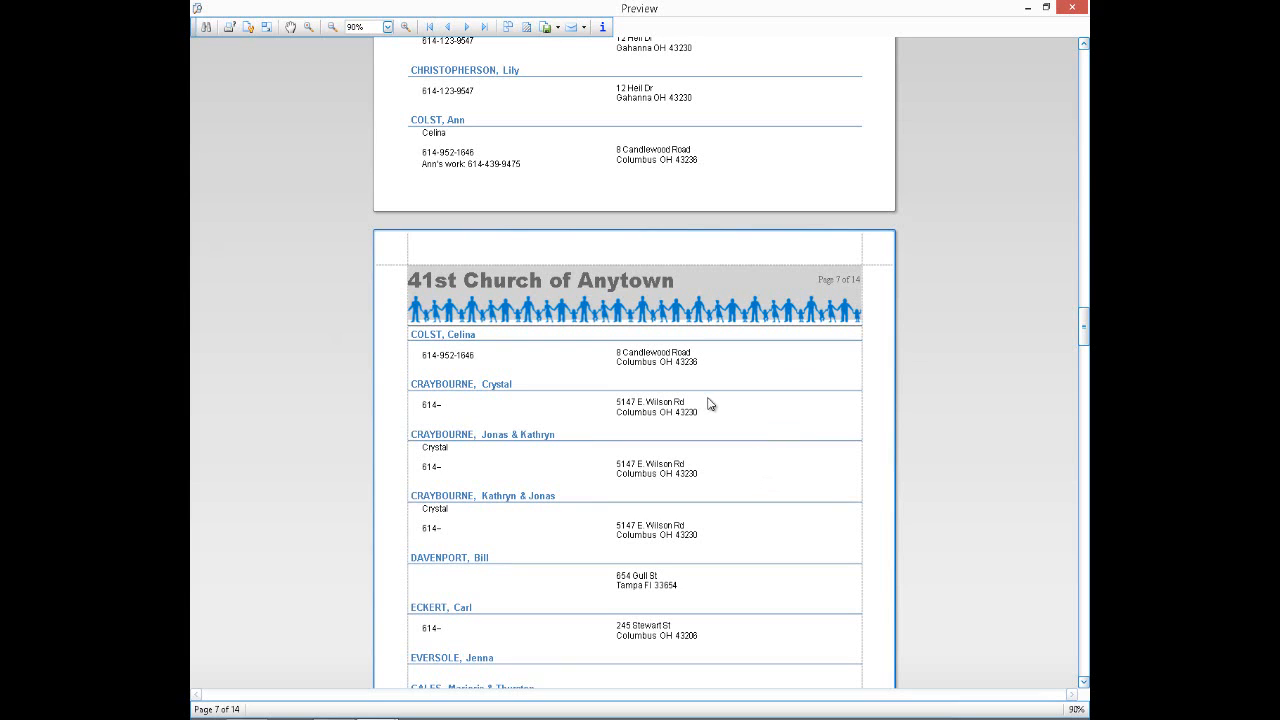
drag(1084, 325, 1070, 54)
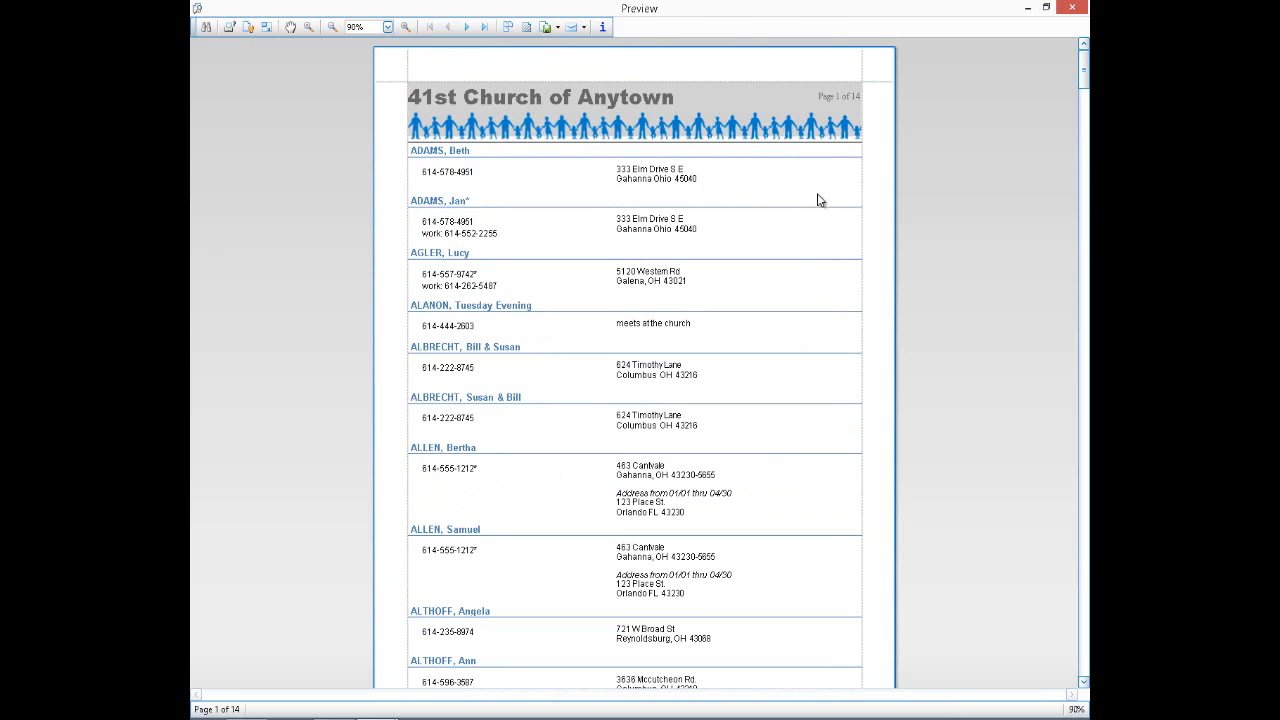
click(1072, 8)
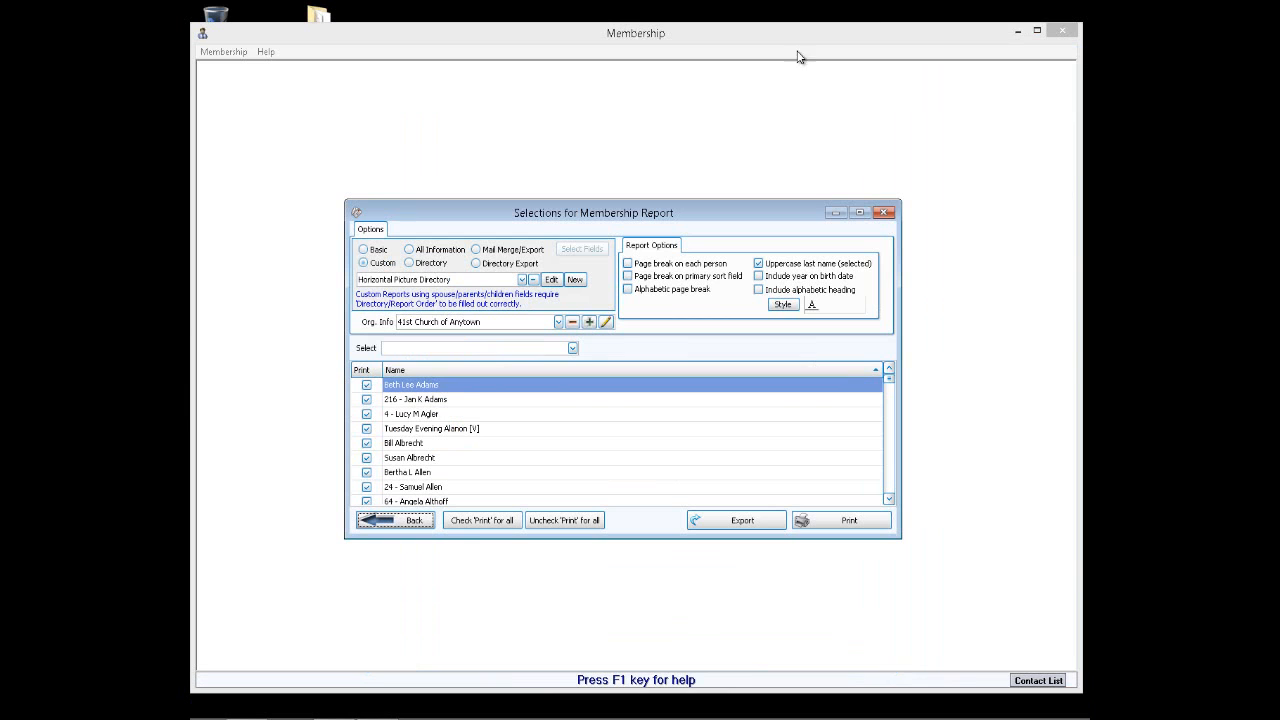
Preview the Custom report in the Multi-Column Directory with ChildSection layout and close the preview.
click(521, 279)
click(481, 340)
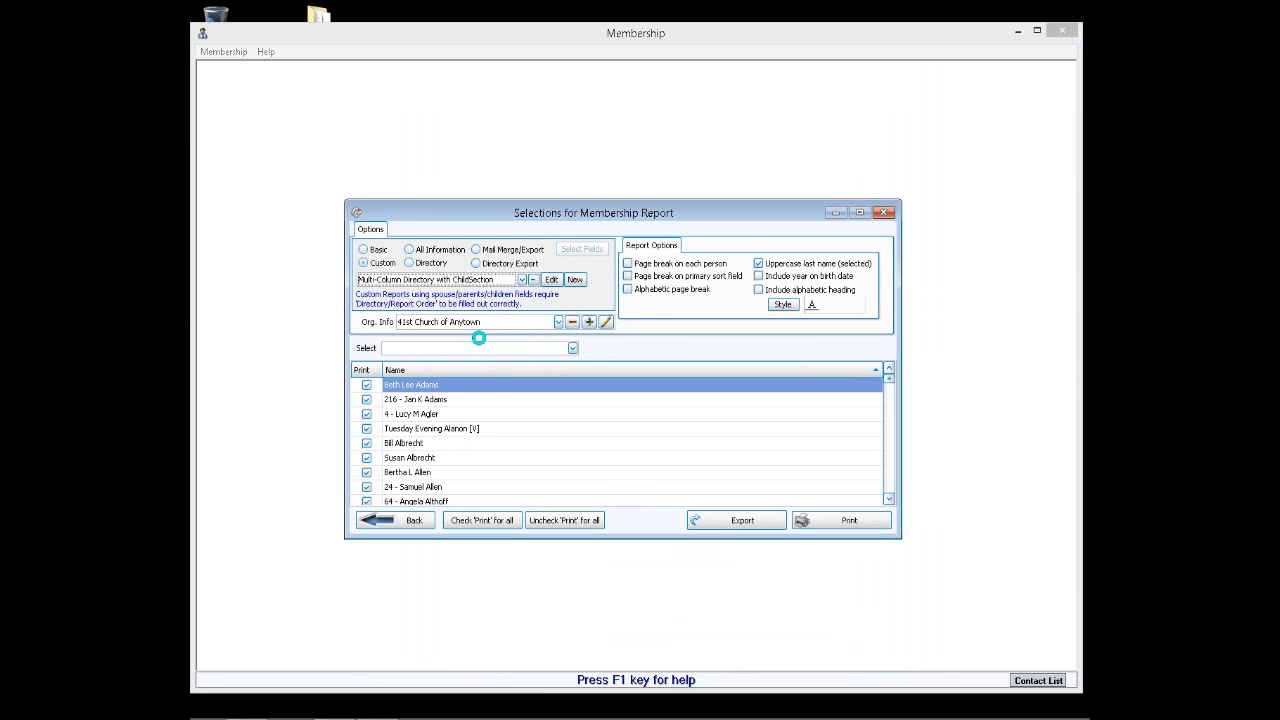
click(848, 521)
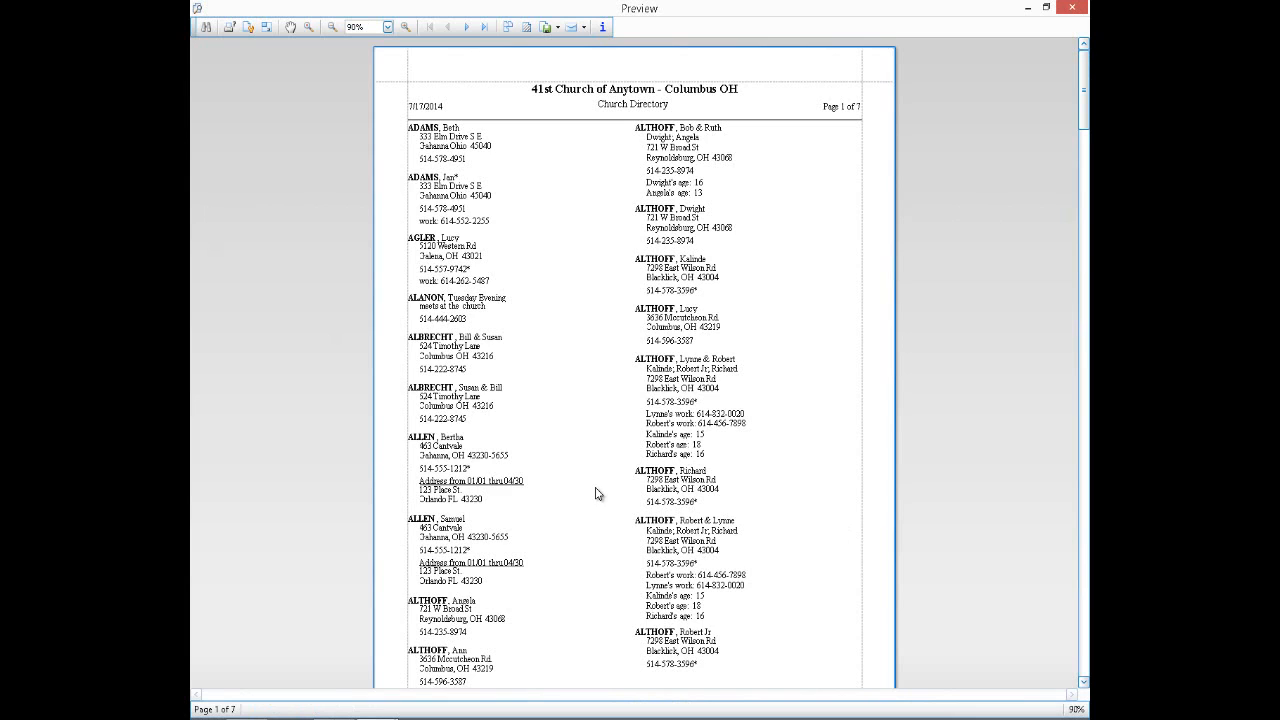
scroll(598, 489, down, 1)
scroll(598, 489, up, 1)
click(1074, 8)
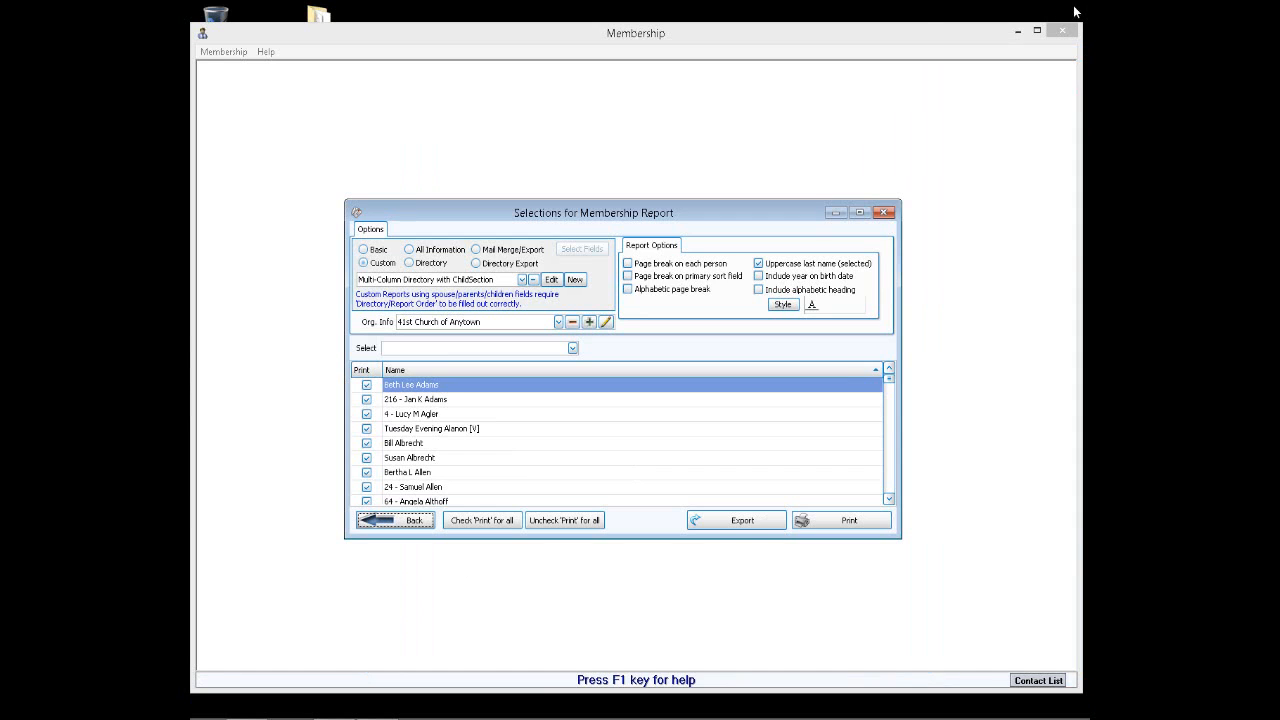
Preview the Custom report in the Simple Picture Directory layout, look through its first pages, and close the preview.
click(520, 280)
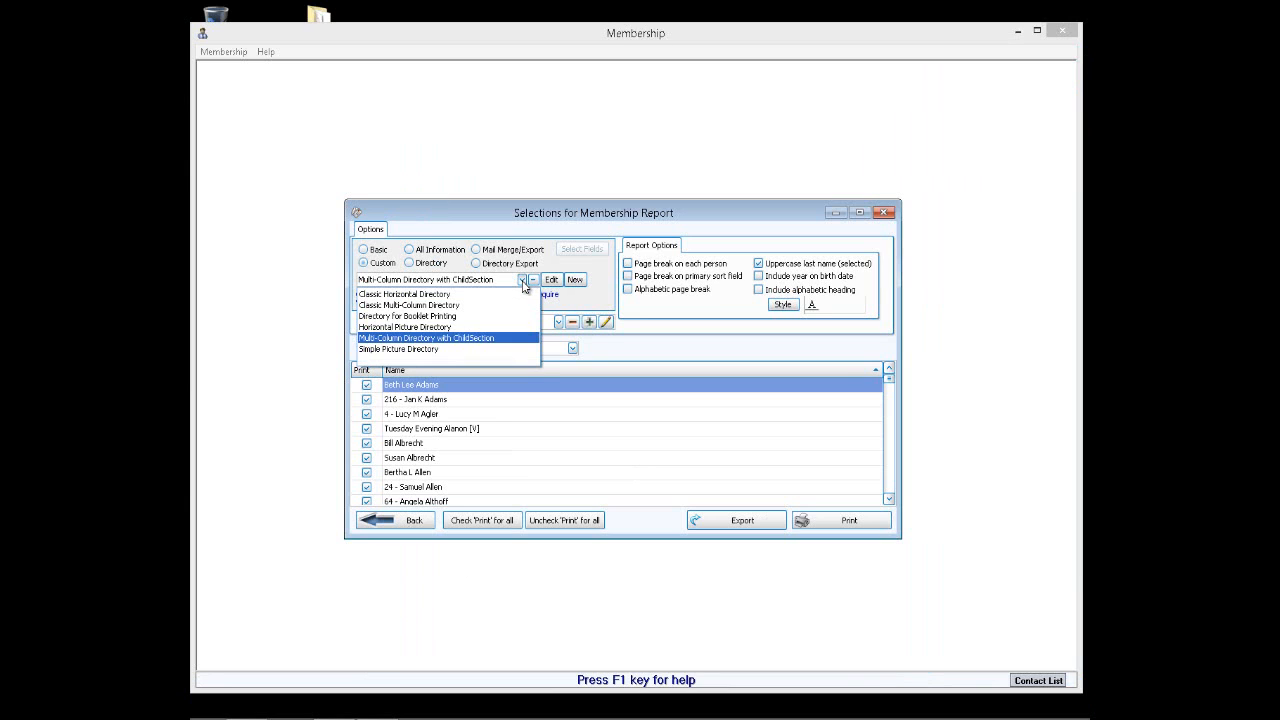
click(414, 350)
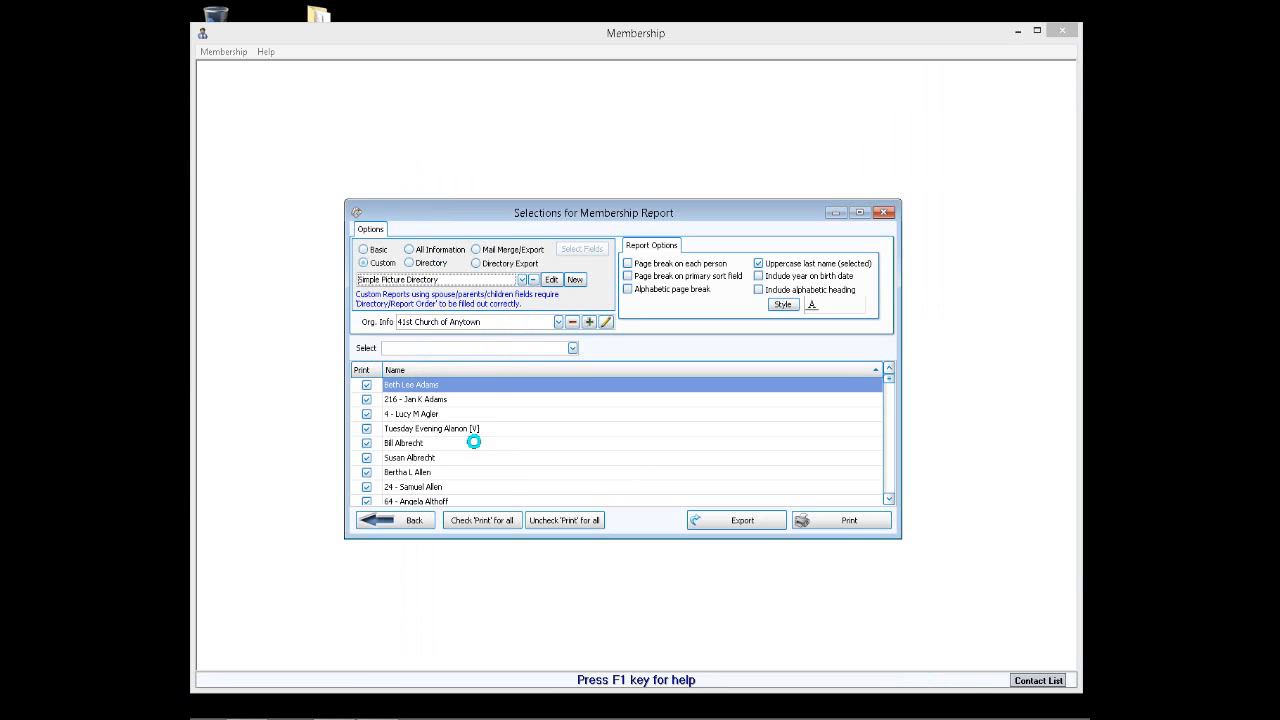
click(840, 520)
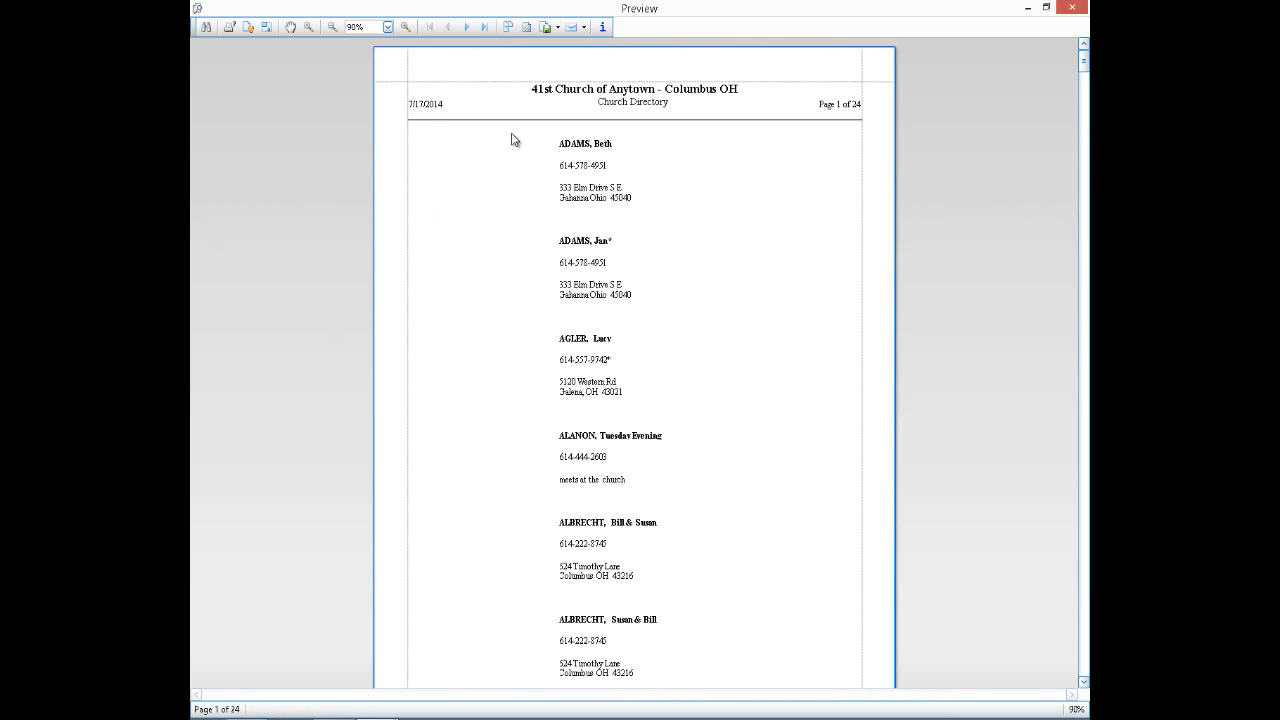
scroll(729, 246, down, 3)
scroll(729, 246, down, 8)
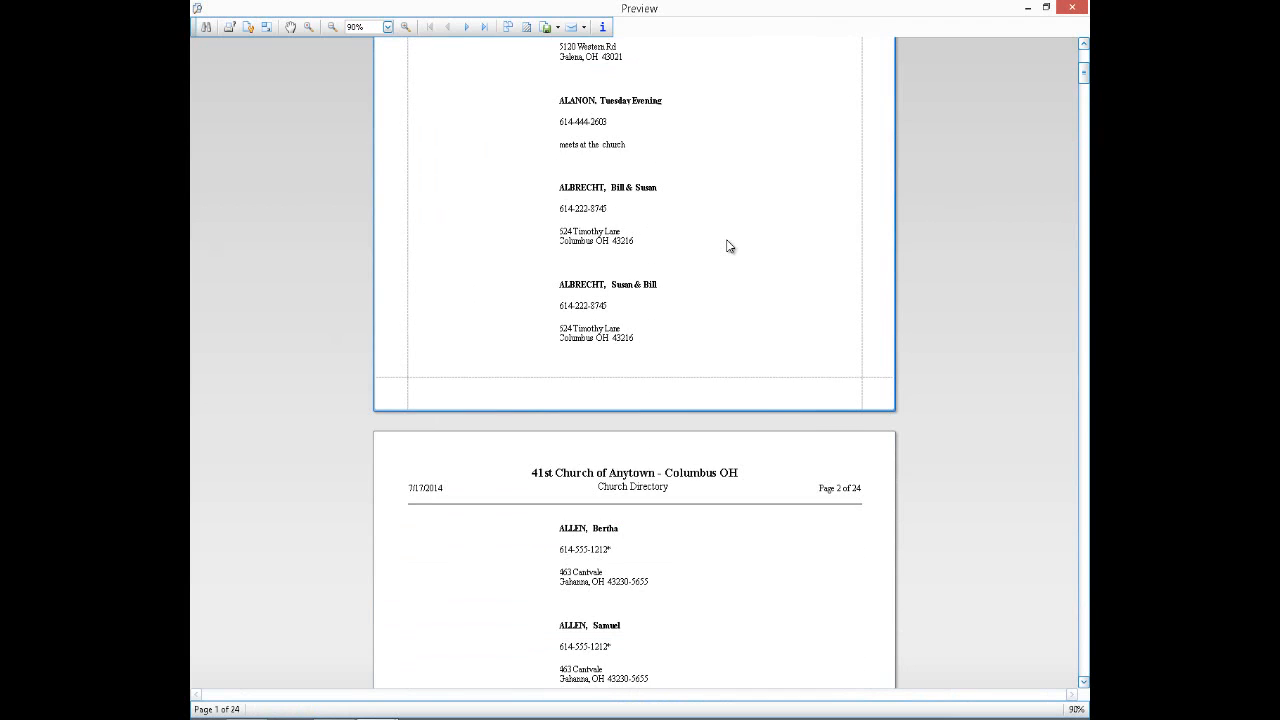
click(1083, 13)
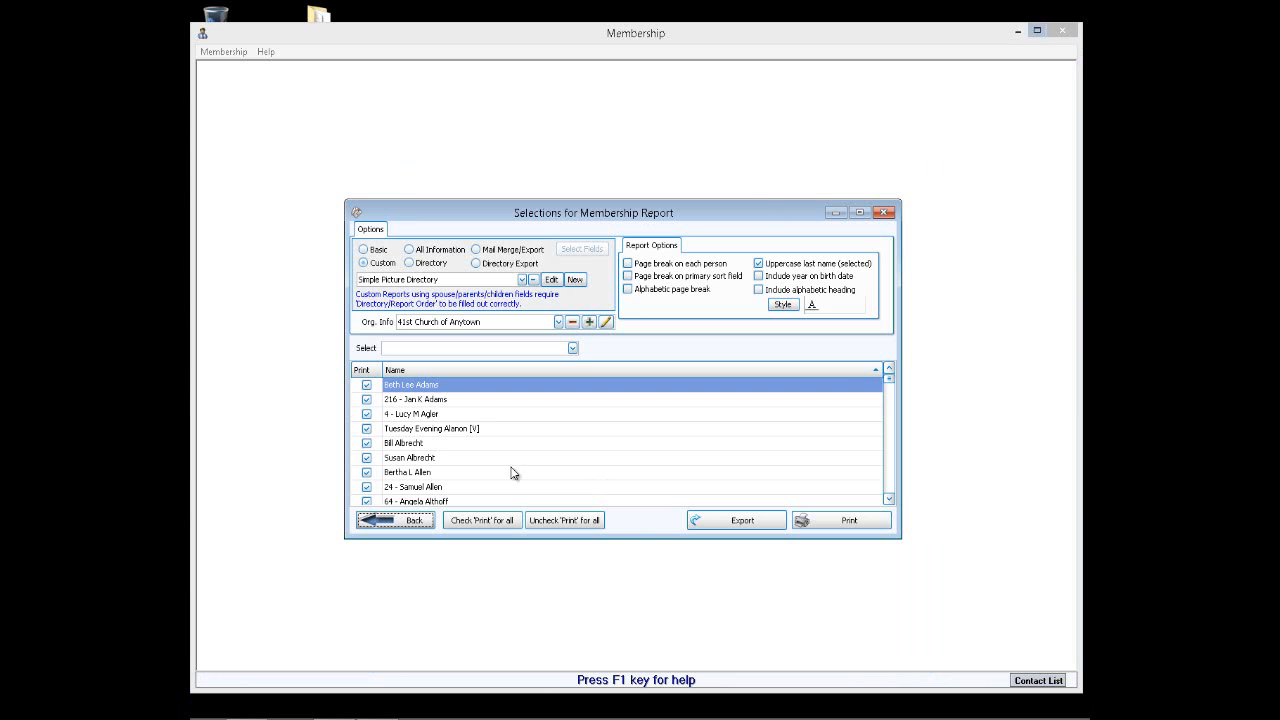
Choose the Classic Multi-Column Directory layout and open it for editing in the Report Designer.
click(521, 281)
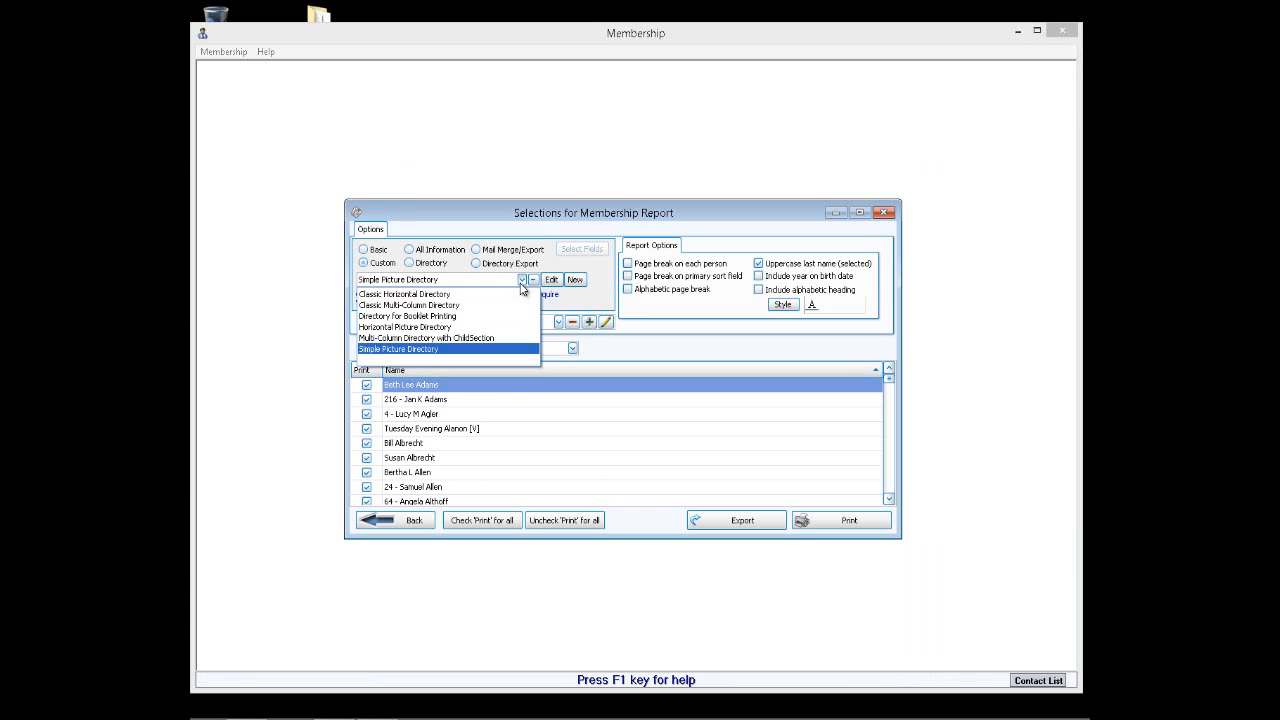
click(431, 305)
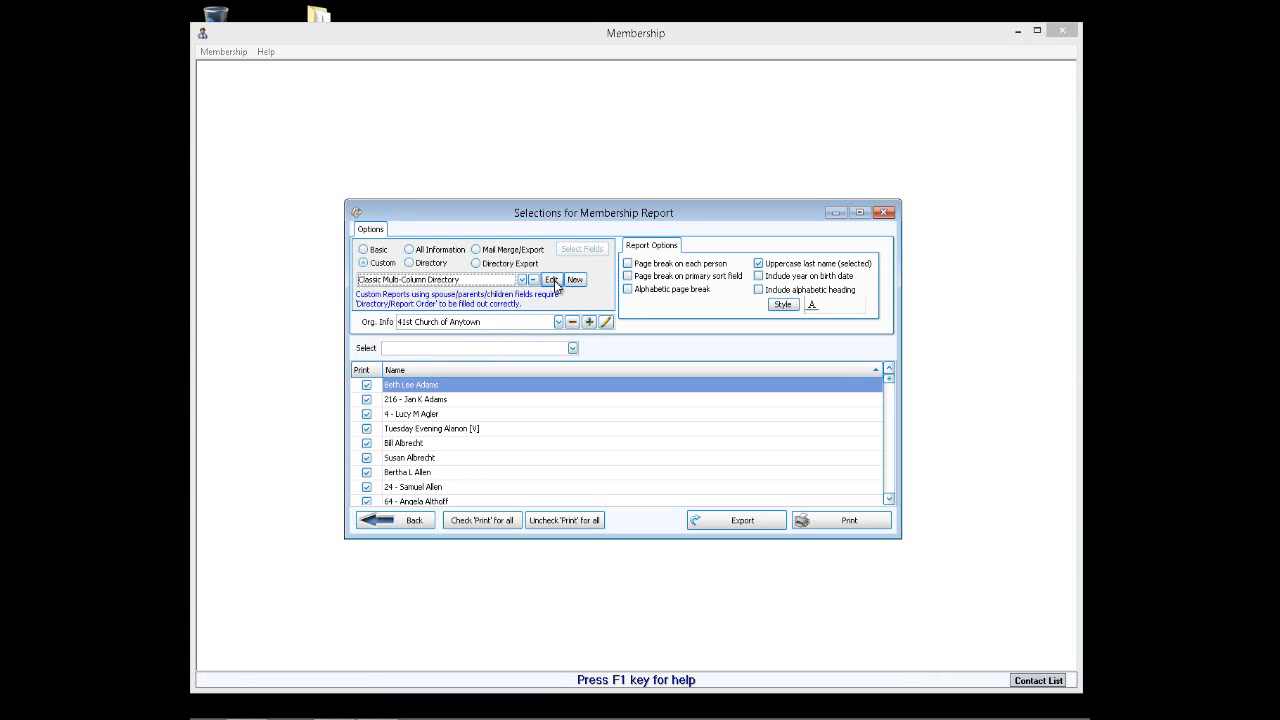
click(553, 281)
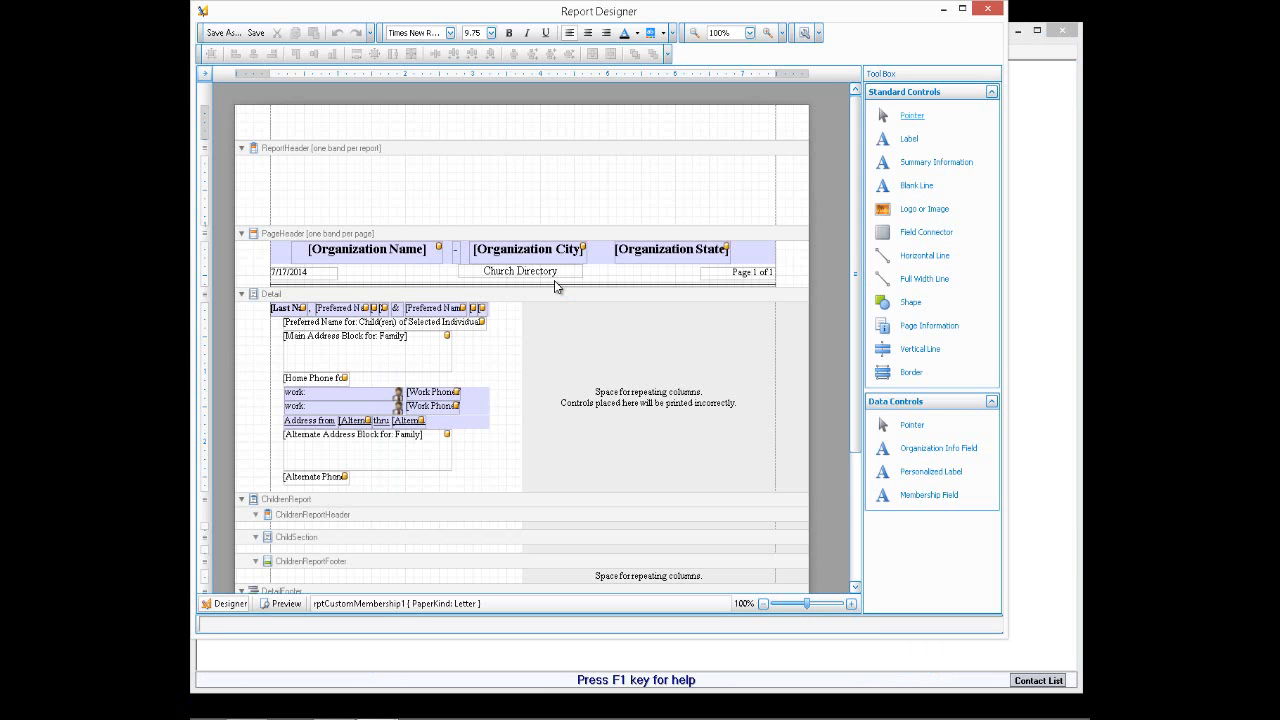
Examine the Classic Multi-Column Directory layout's bands, from the report and page headers through the detail and children sections to the footers.
click(855, 588)
click(855, 590)
click(855, 590)
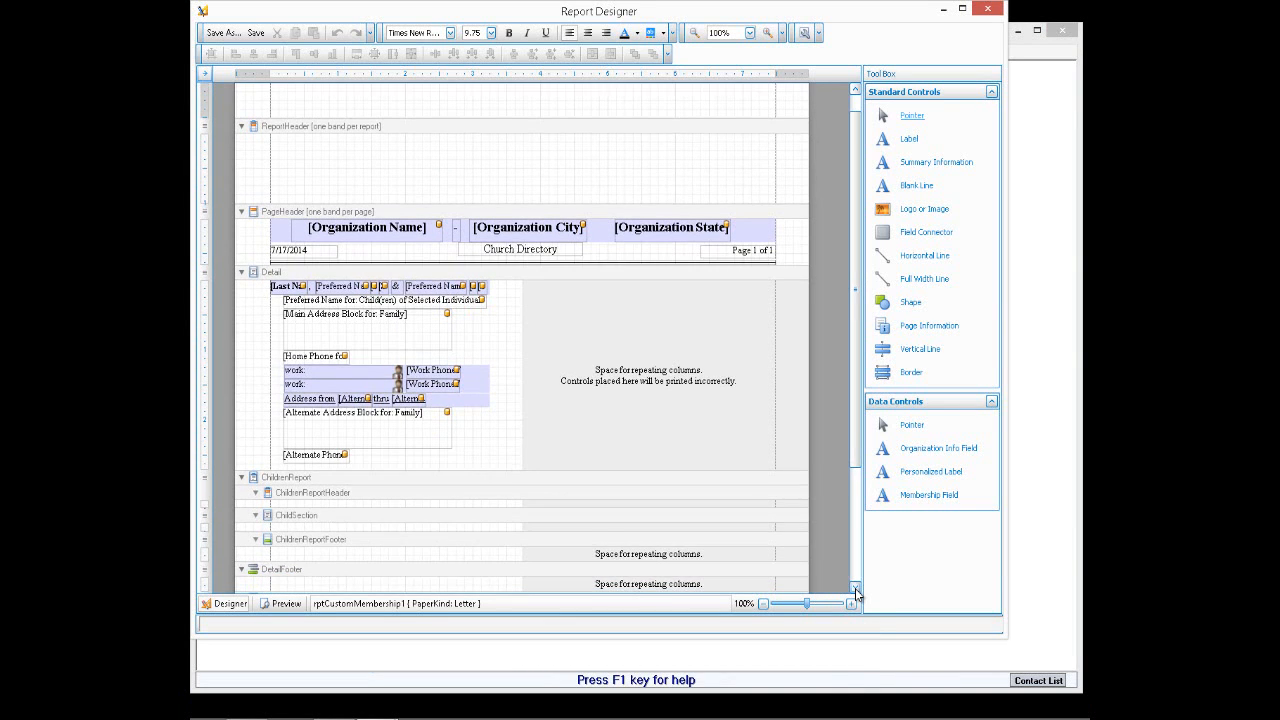
click(855, 590)
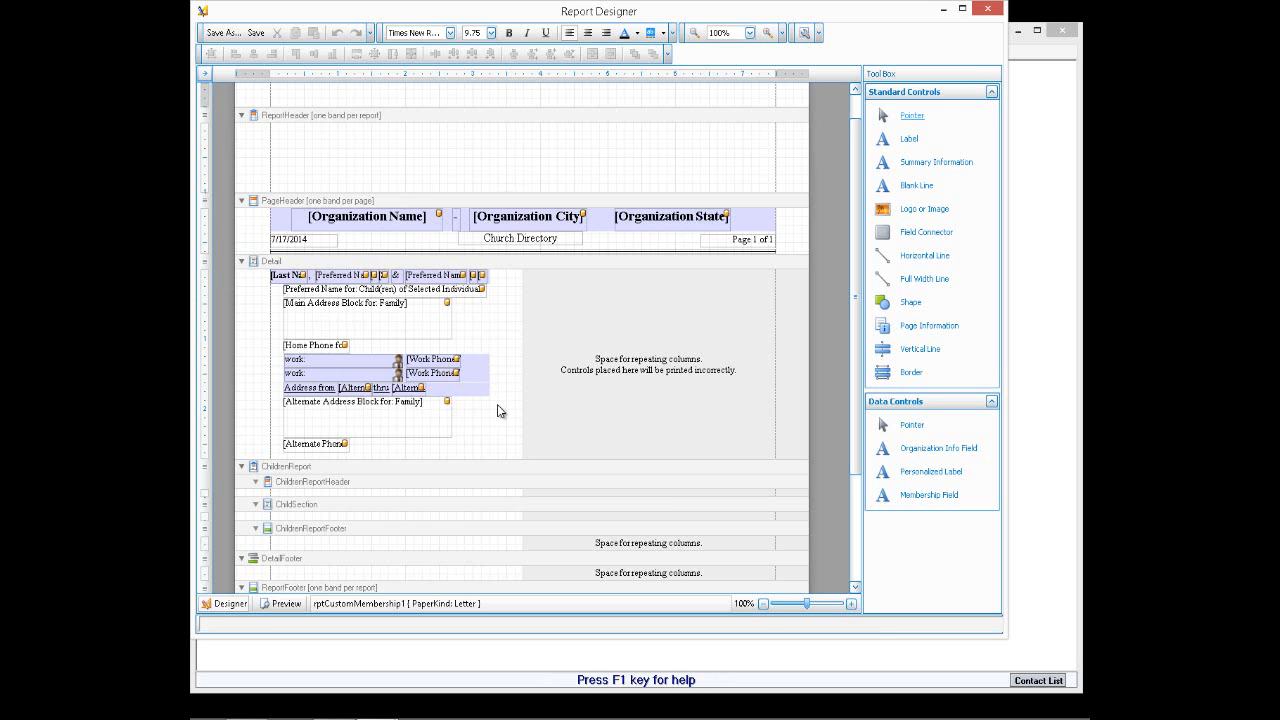
click(855, 587)
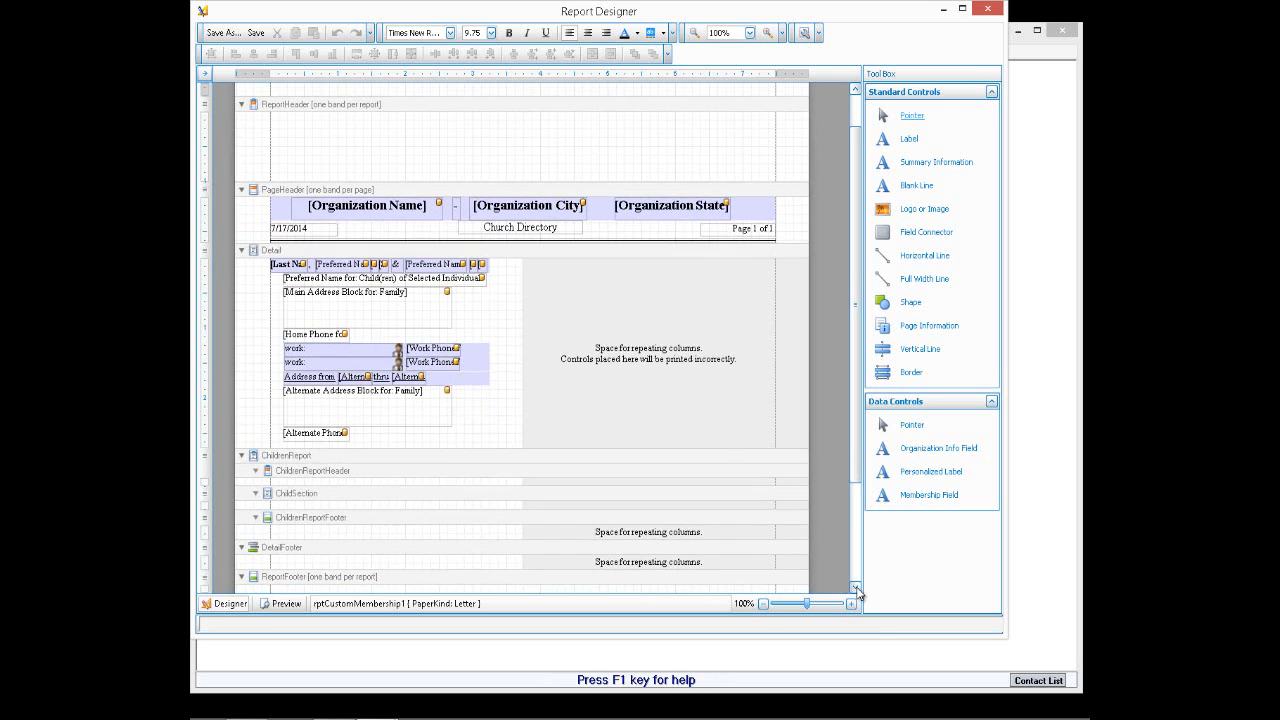
click(856, 588)
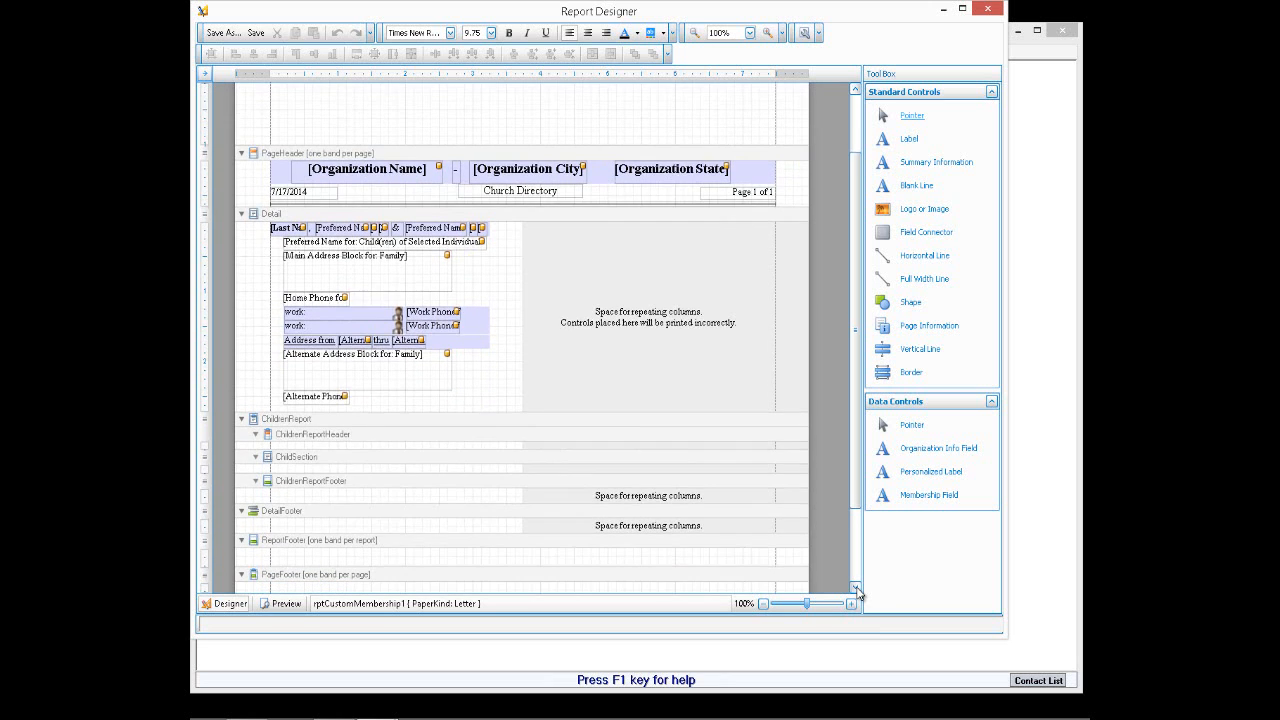
click(856, 589)
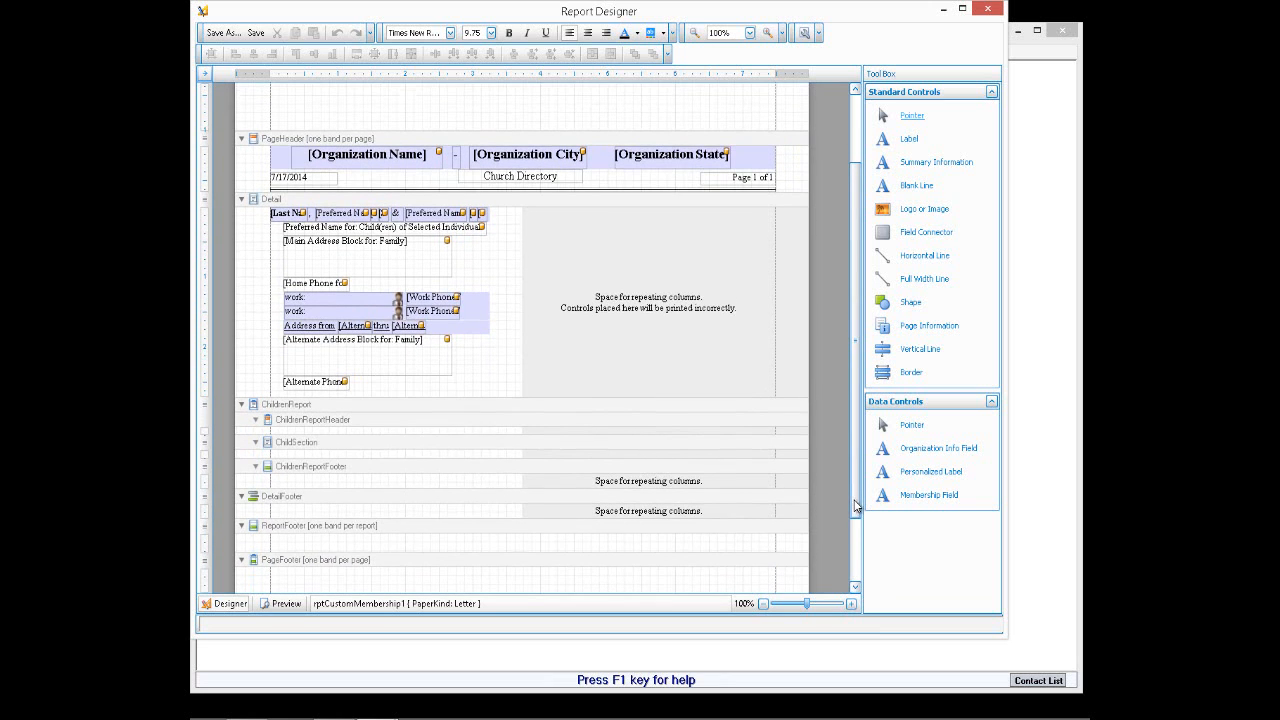
scroll(855, 505, down, 1)
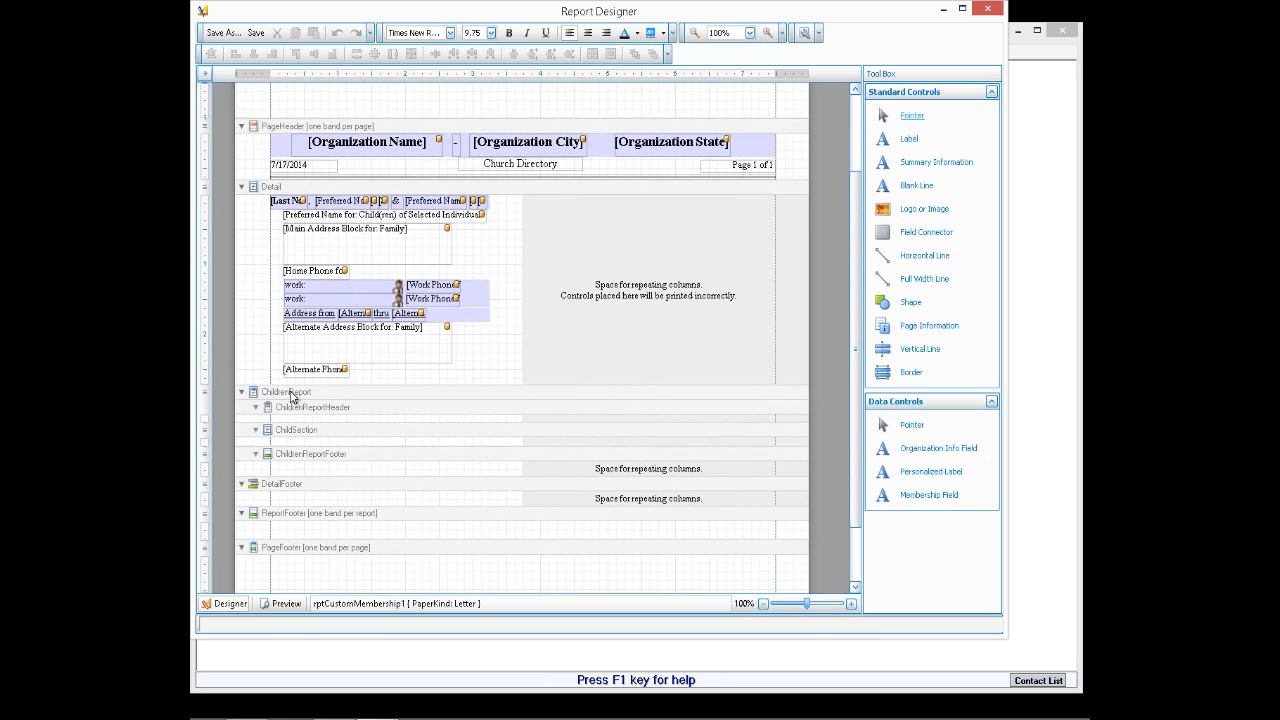
Collapse and re-expand the ChildSection band, and close the Report Designer without saving the layout.
click(257, 431)
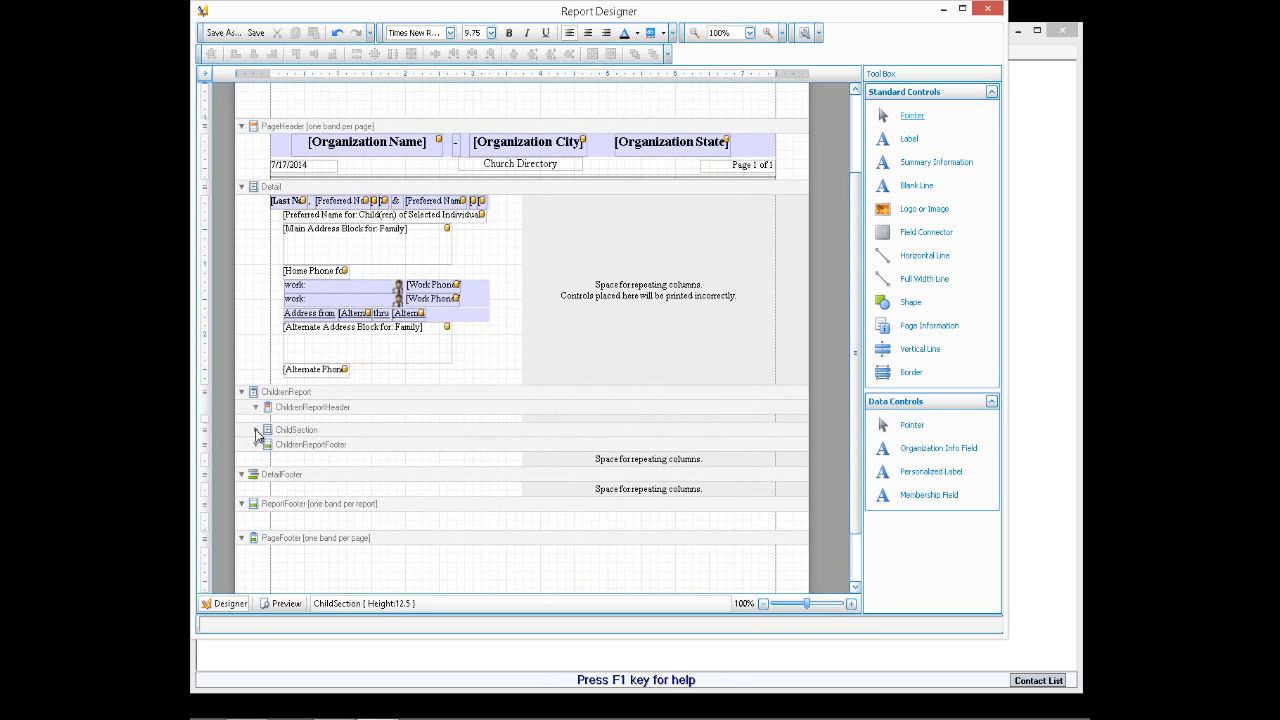
click(257, 431)
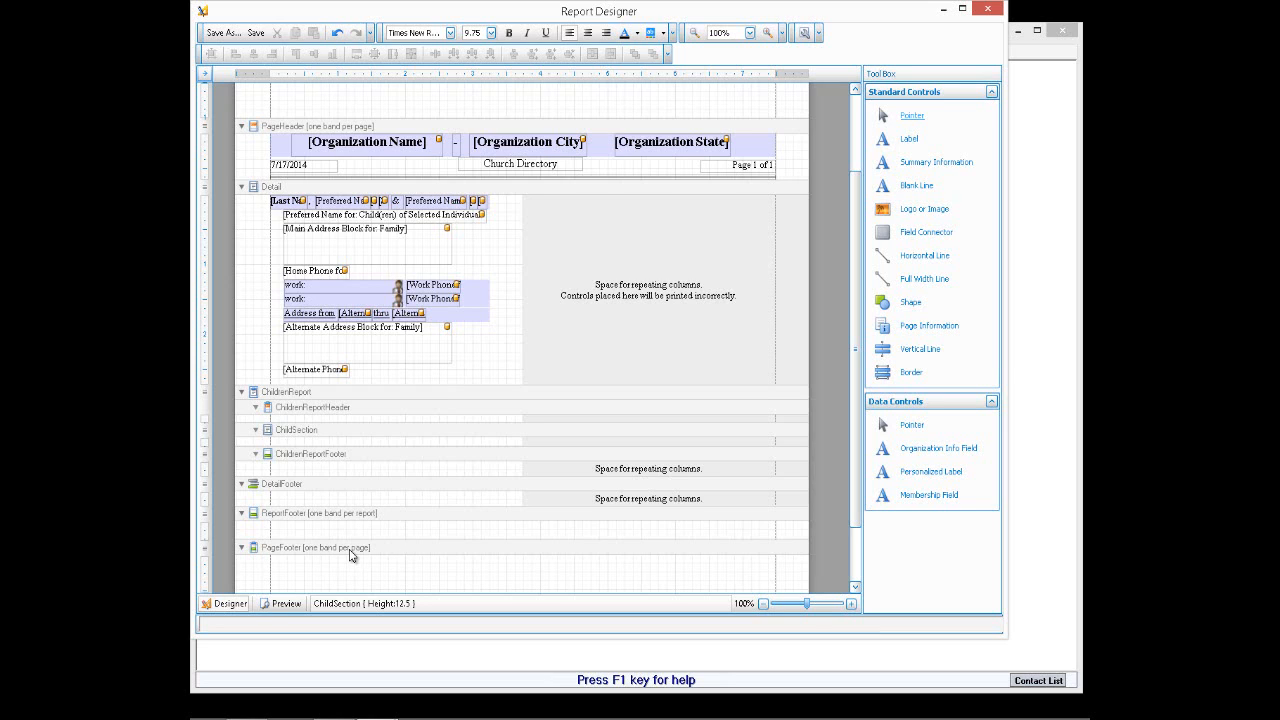
click(982, 12)
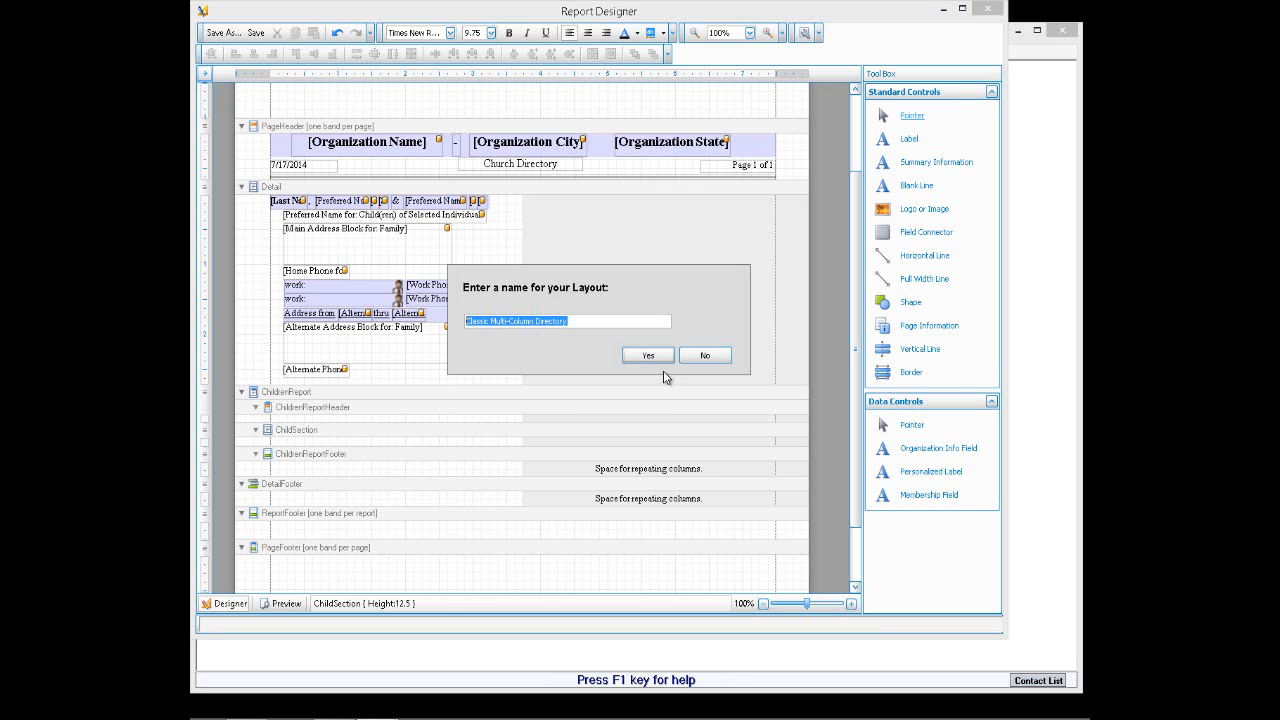
click(692, 356)
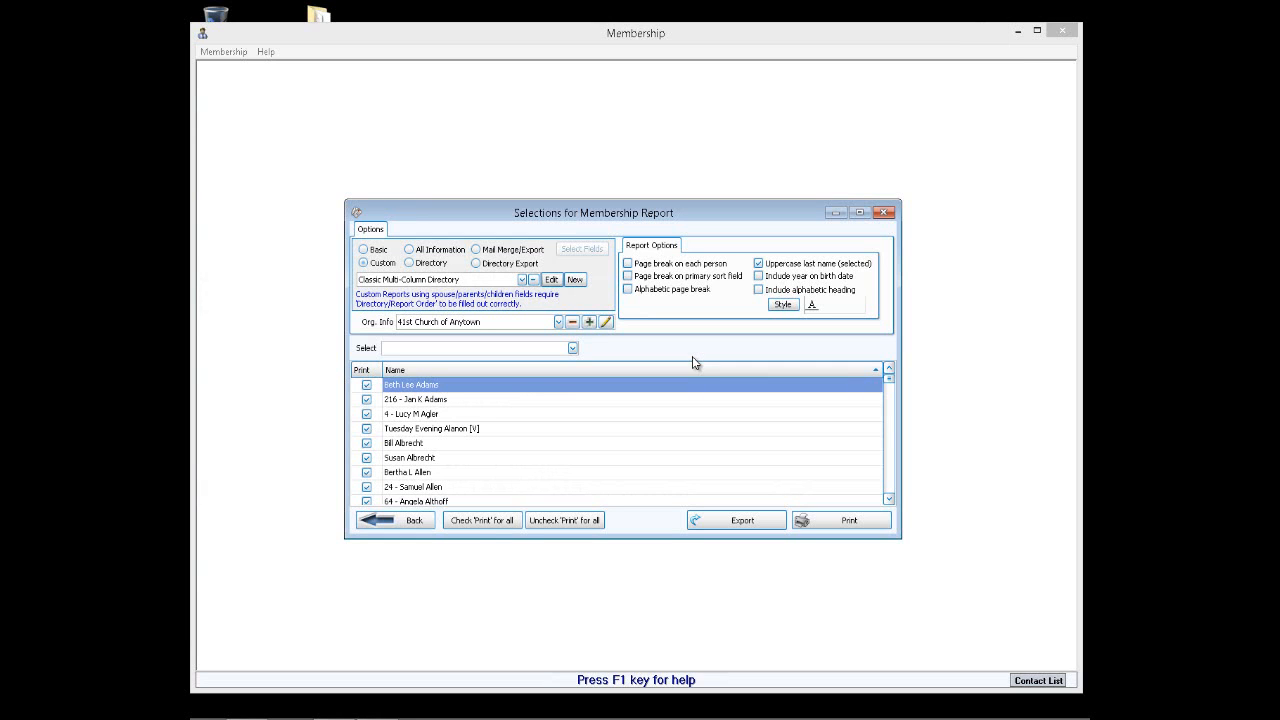
Switch the report type to Directory and check which layouts it offers, keeping Classic Multi-Column Directory selected.
click(410, 264)
click(522, 280)
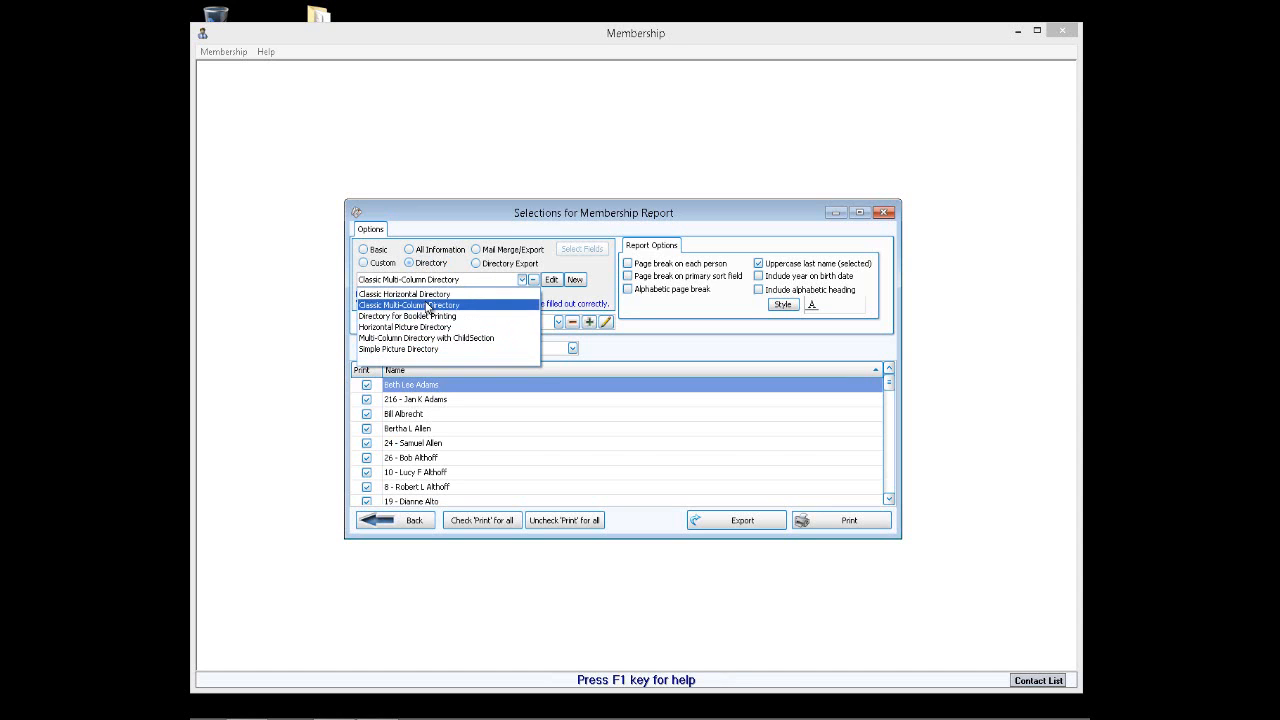
click(244, 307)
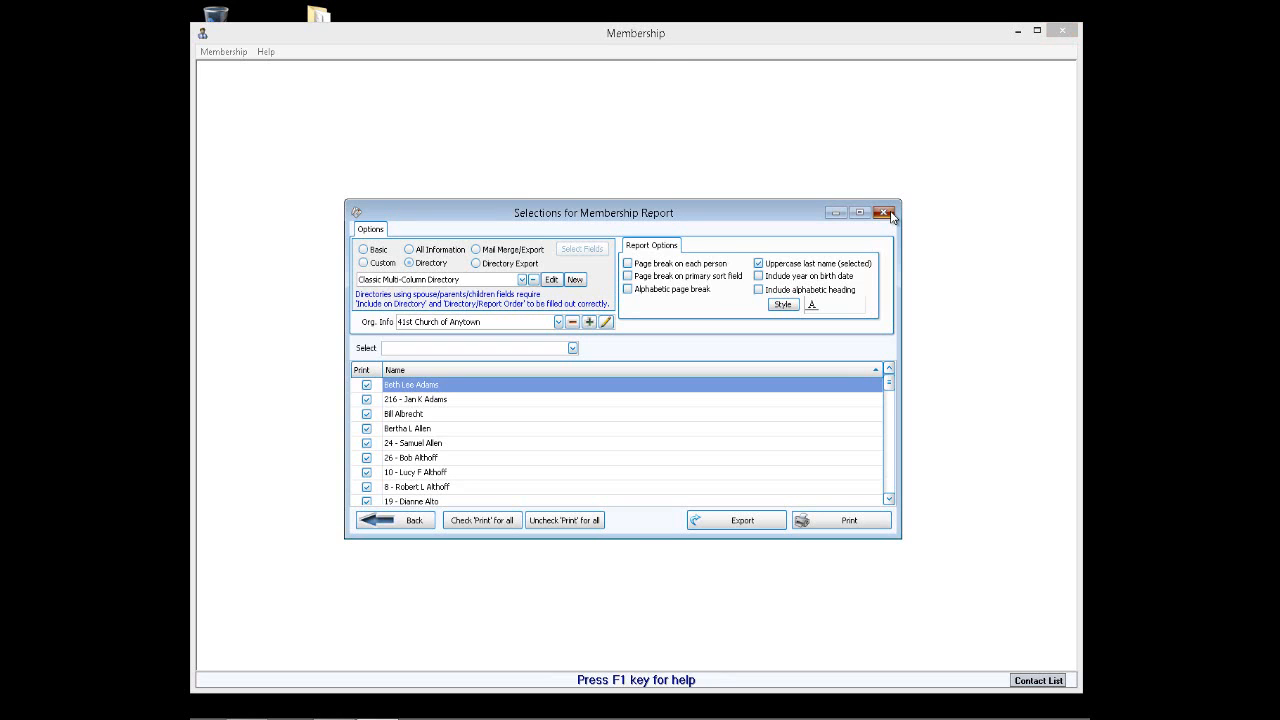
Close the Membership Report selections and open the Reports/Directory/Export option for Birth Date reports.
click(884, 213)
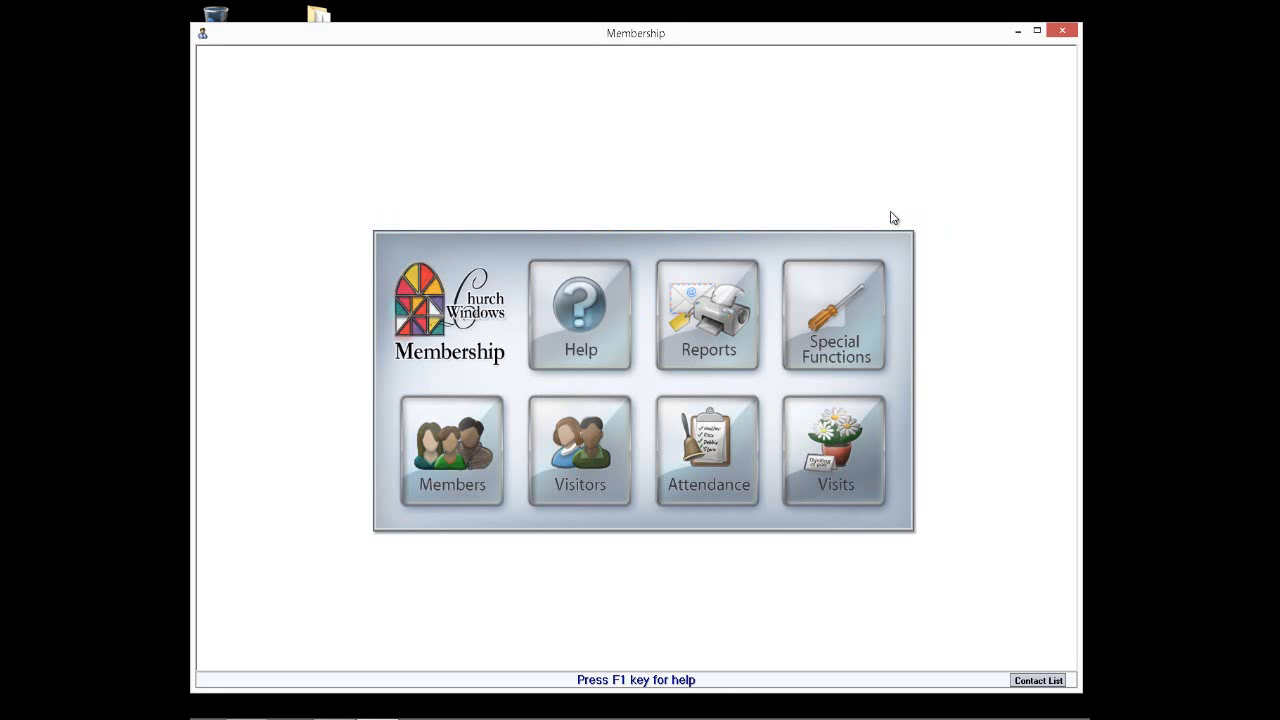
click(687, 336)
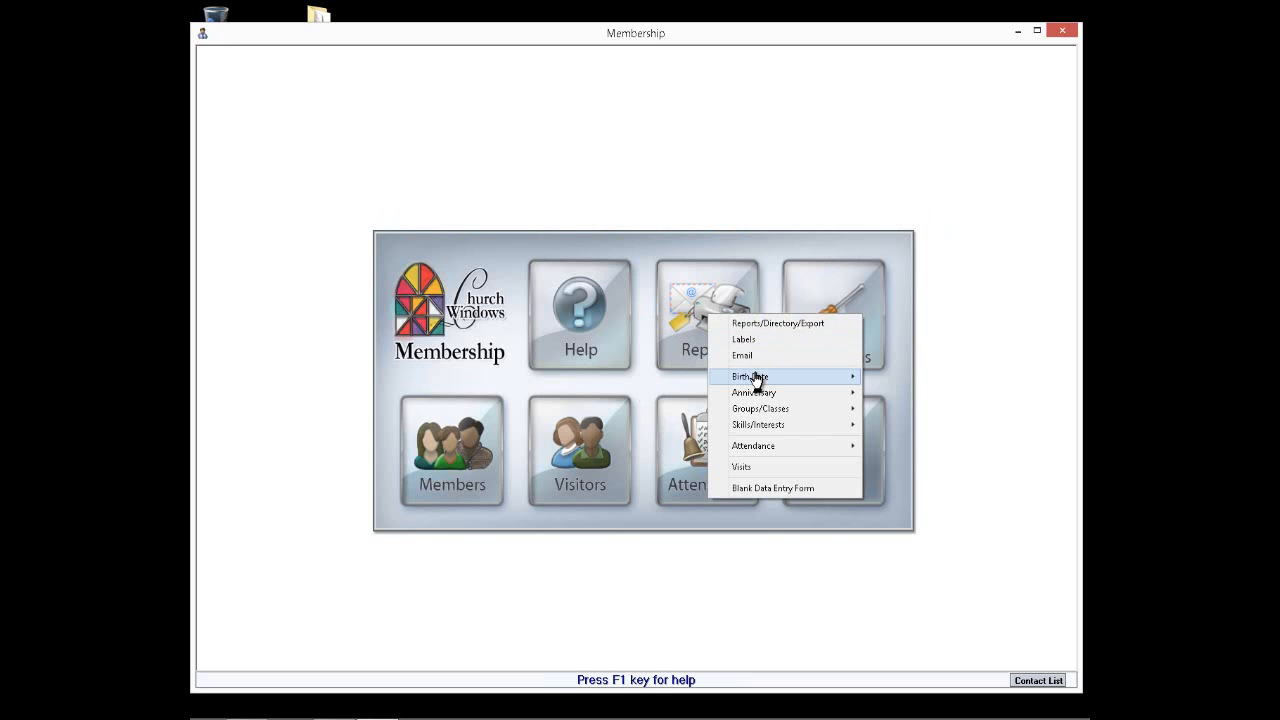
mouse_move(757, 380)
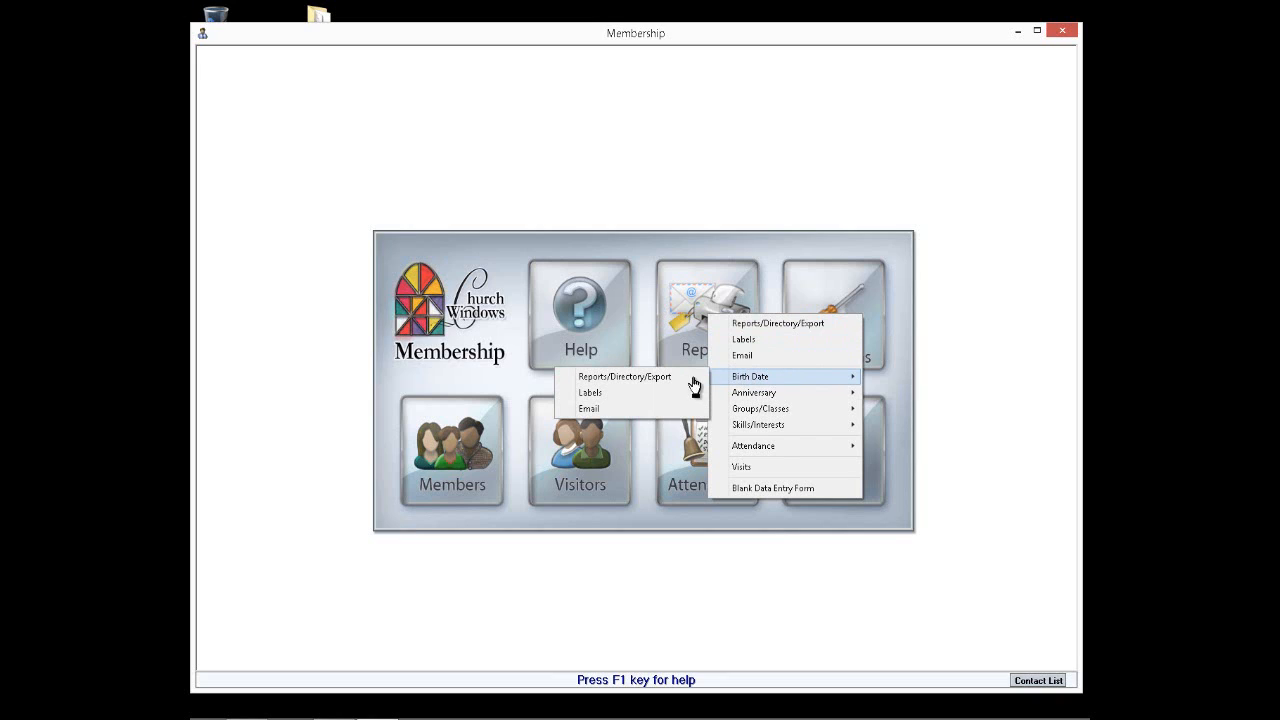
click(612, 384)
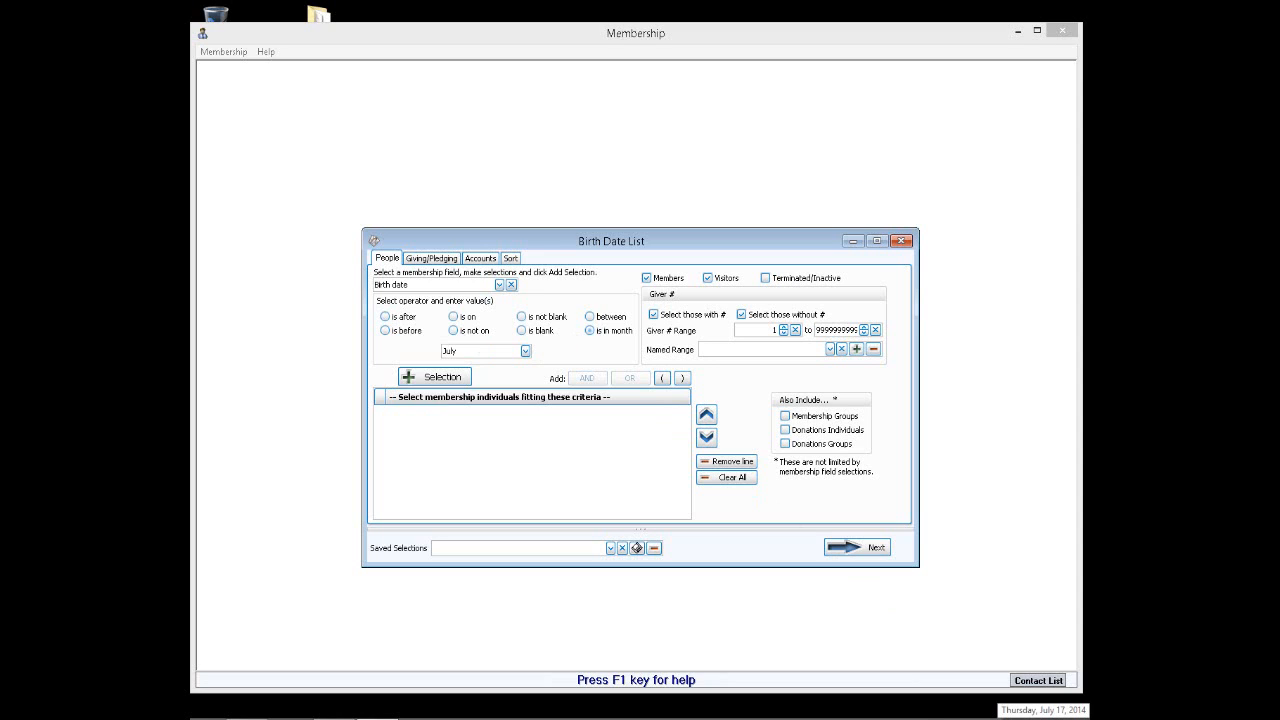
Add the criterion that the birth date is in the month of July, and save the selections as "July Birthdays".
click(429, 379)
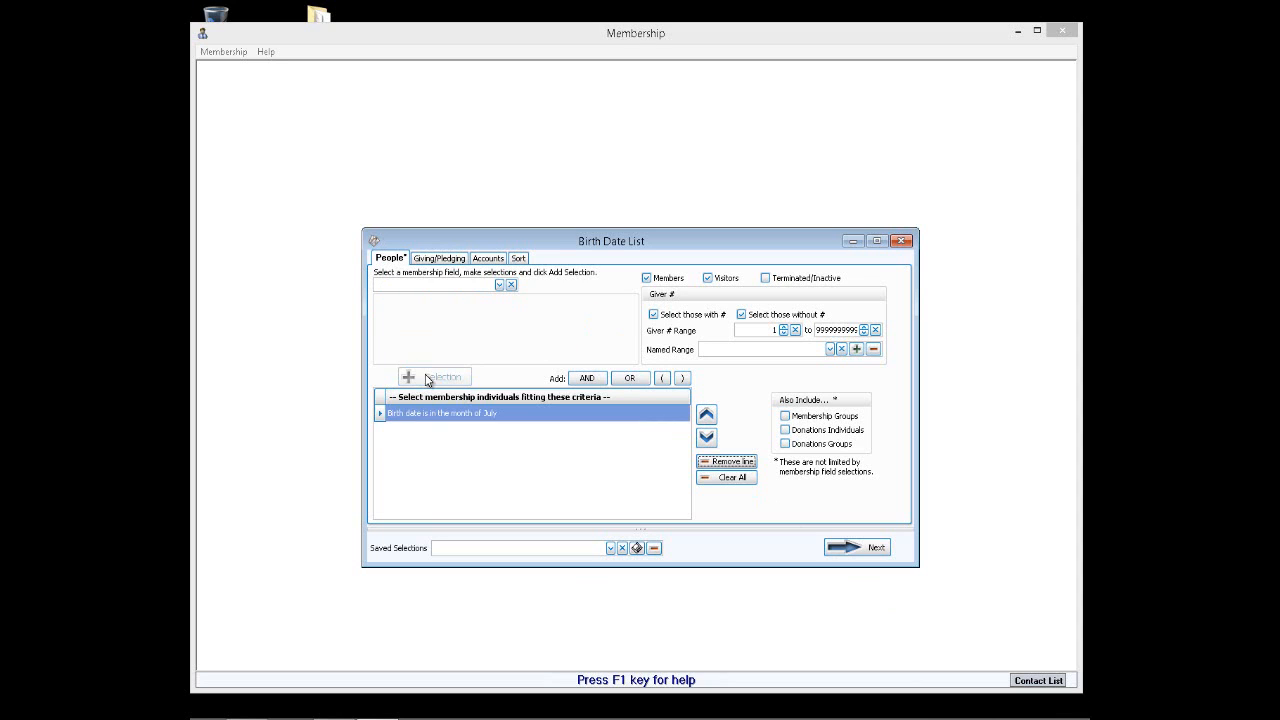
click(637, 549)
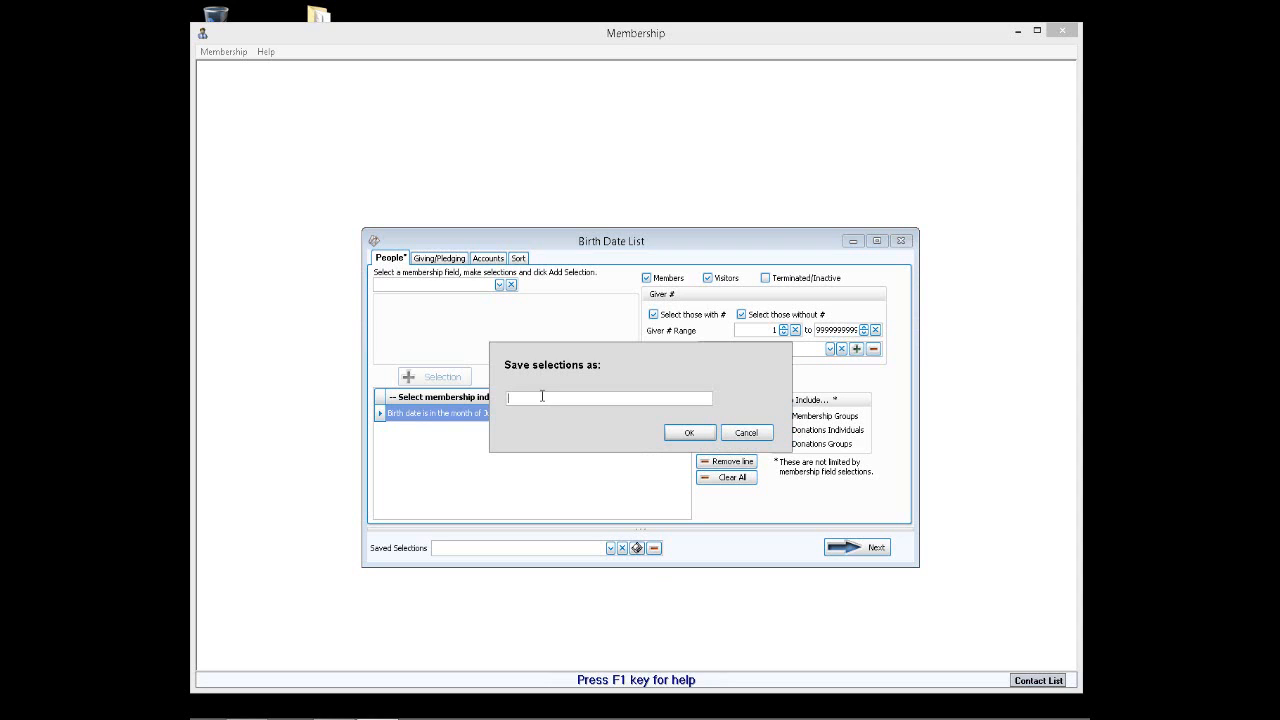
text(July Birthdays)
click(706, 433)
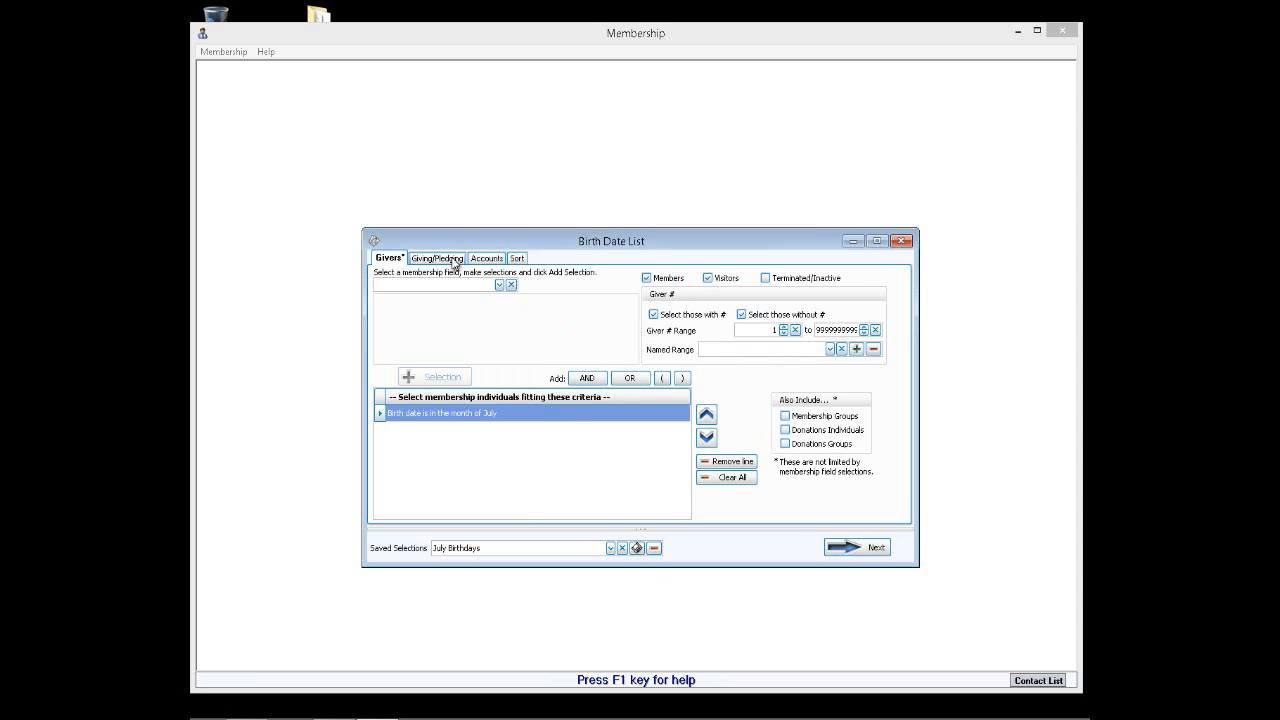
Review the Birth Date List's sort fields, return to the people criteria and continue to the report selections.
click(517, 260)
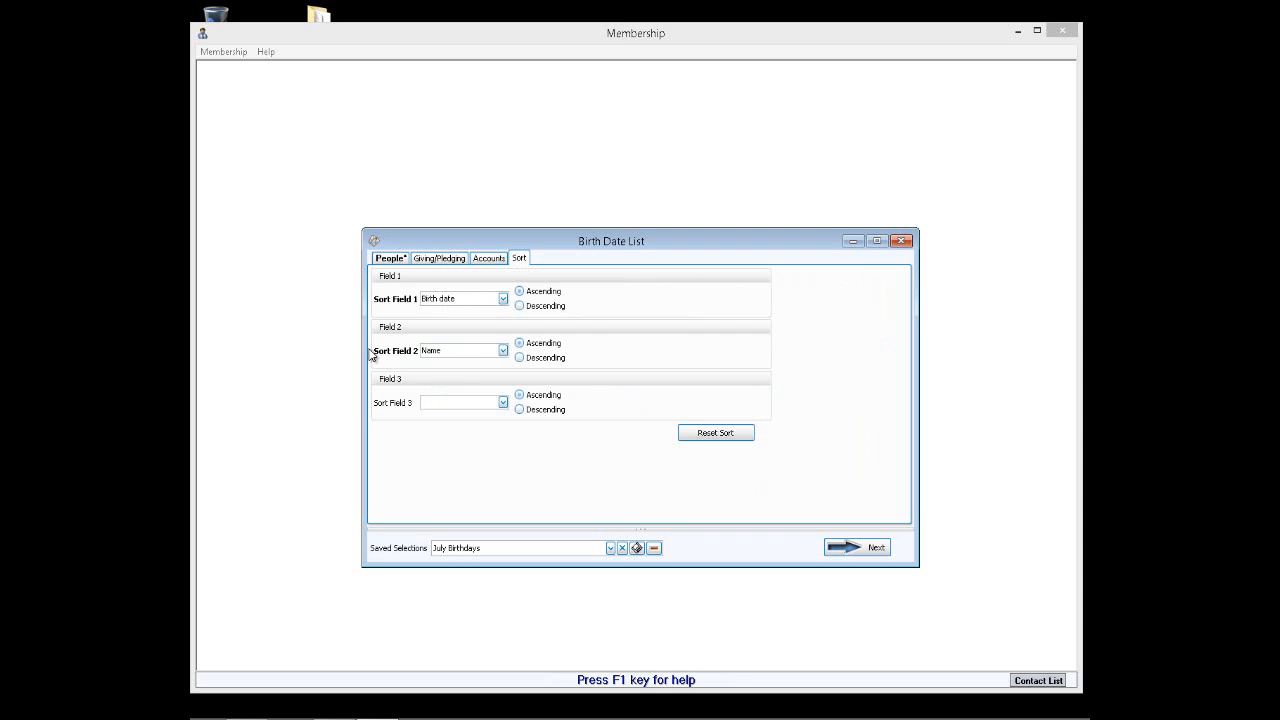
click(401, 261)
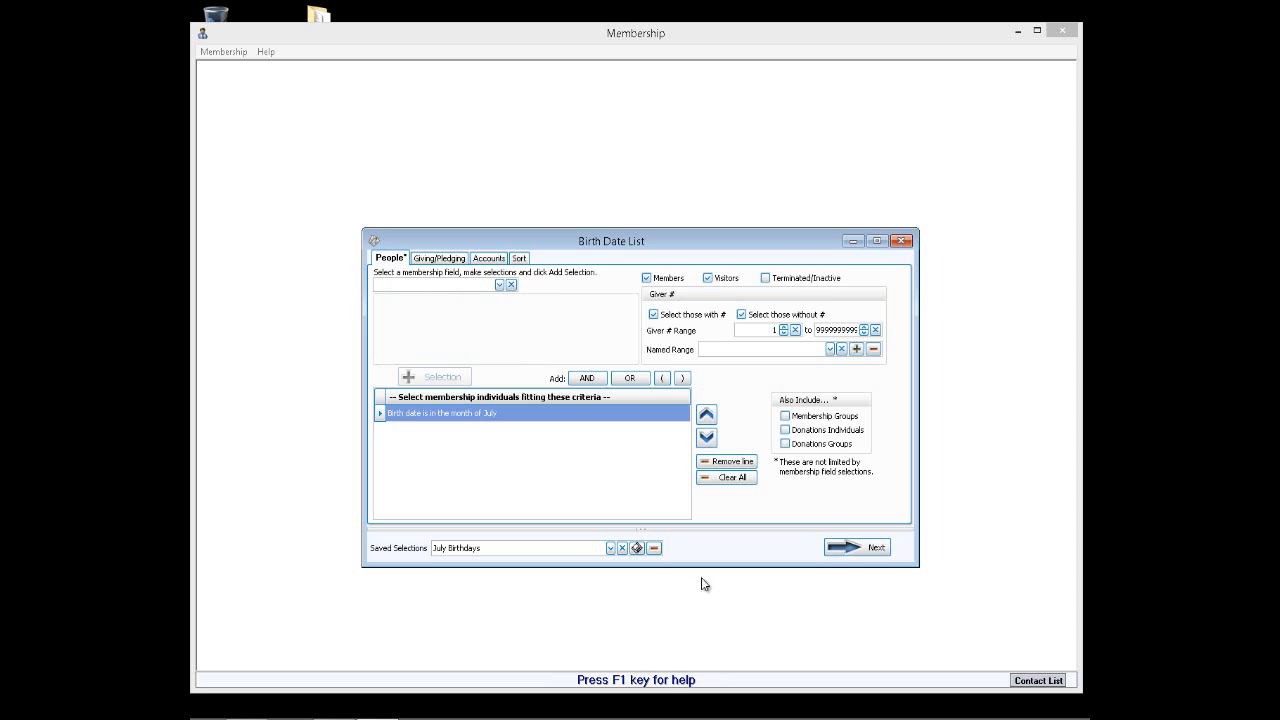
click(884, 552)
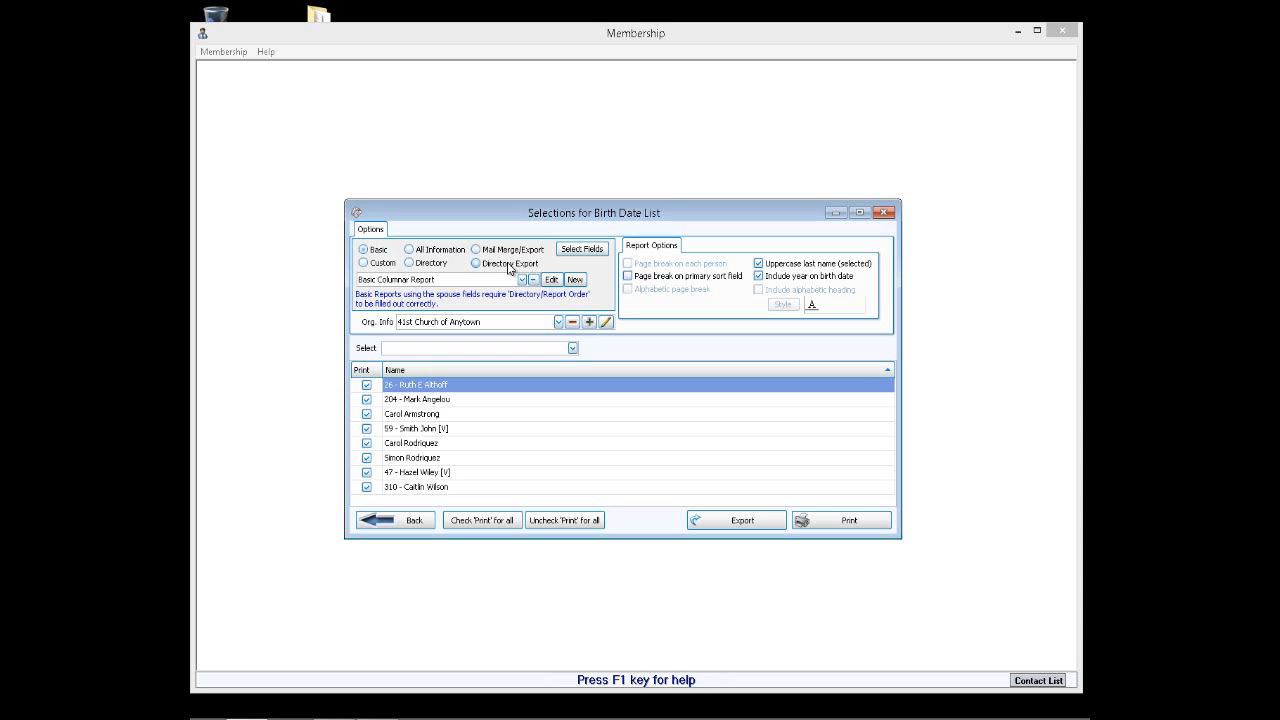
Move the Birth Date column above Last Name in the Basic report's visible columns and accept the column order.
click(580, 249)
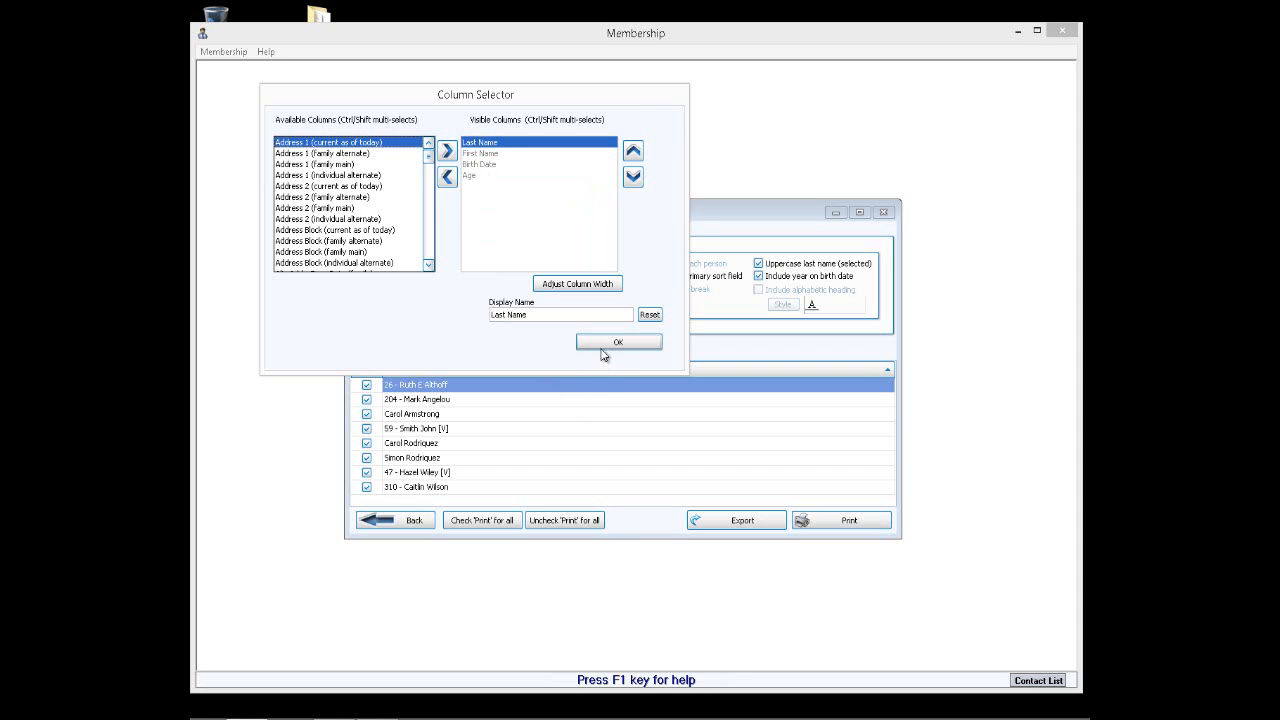
click(473, 177)
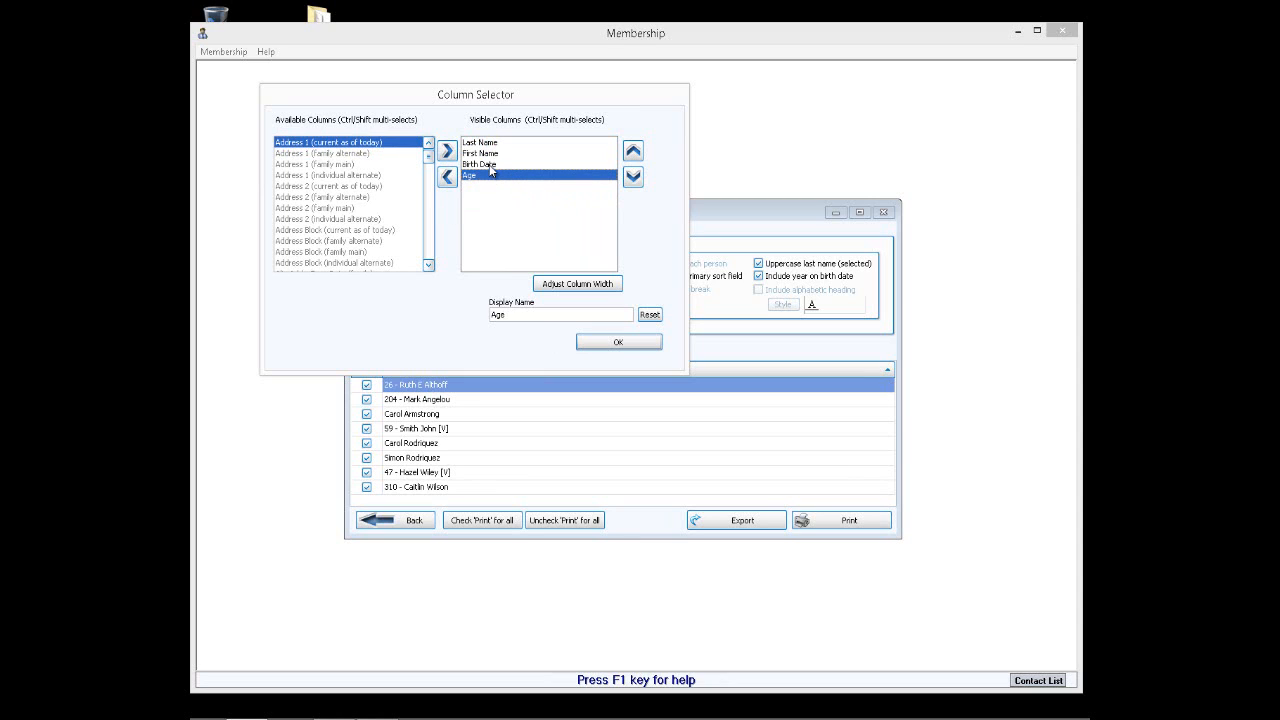
click(490, 167)
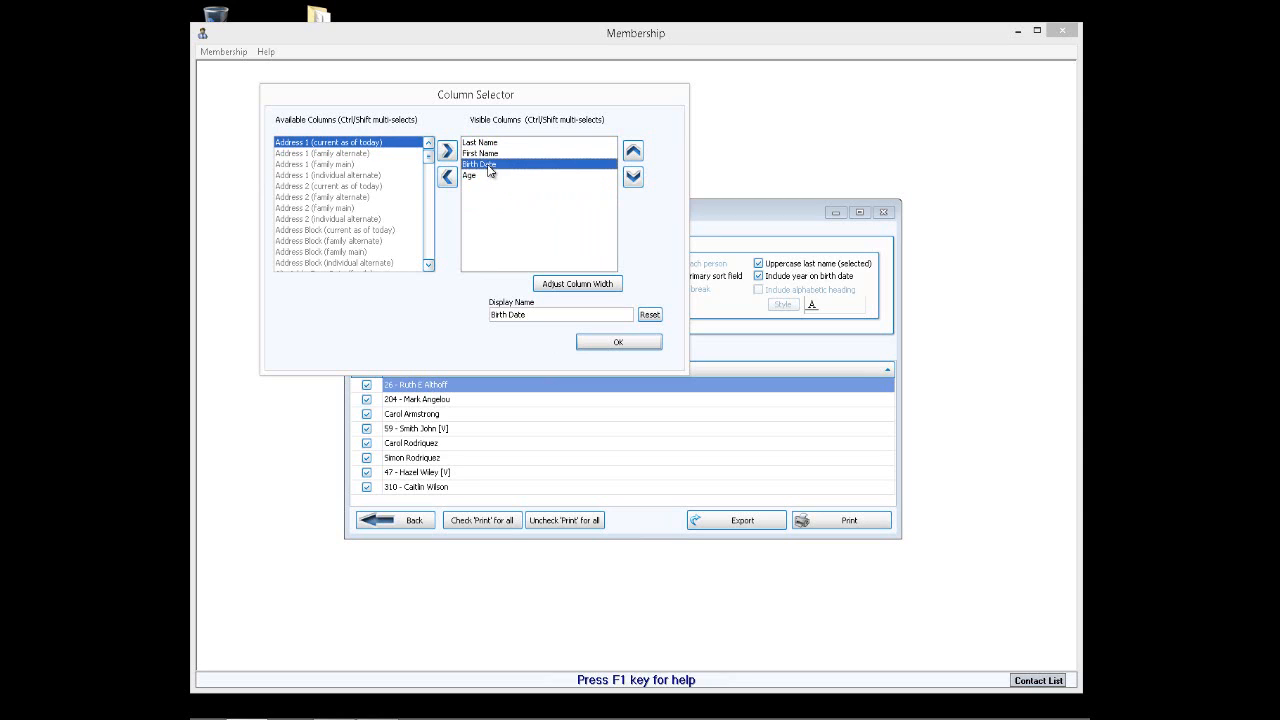
click(634, 151)
click(635, 152)
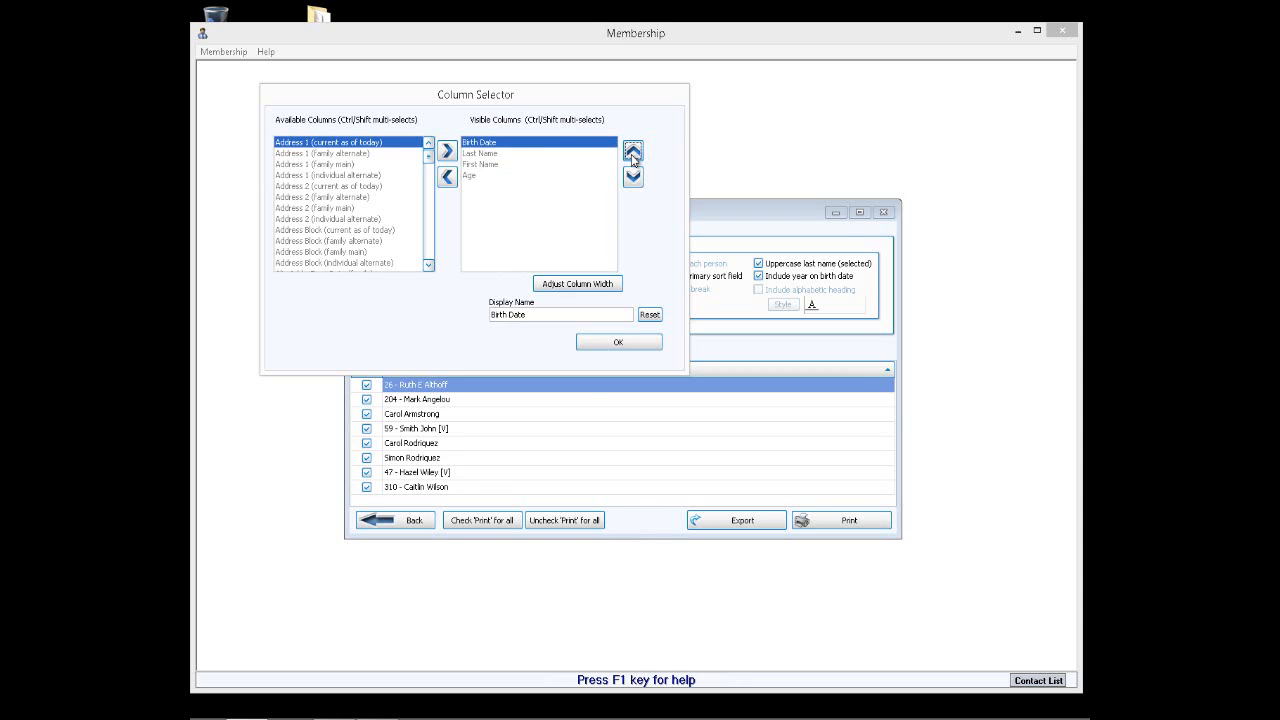
click(604, 347)
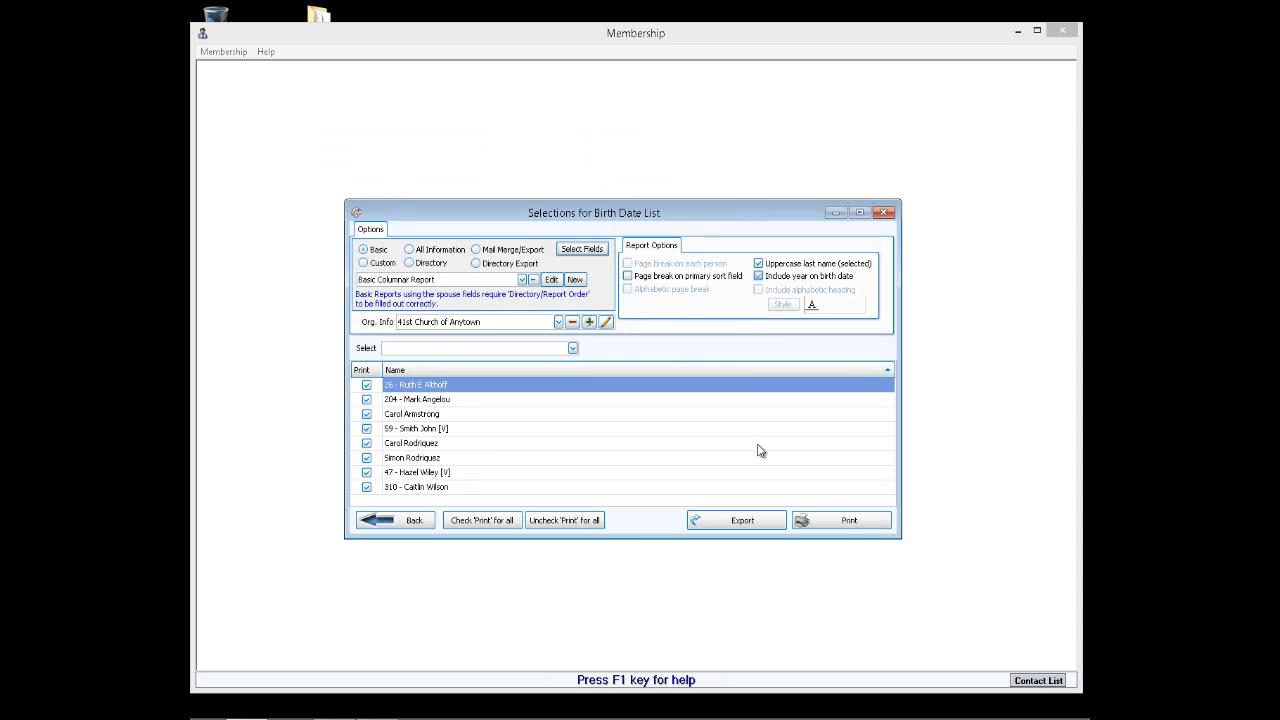
Preview the Birth Date List at 95% zoom, and view the Basic Columnar Report layout in the Report Designer, closing both.
click(848, 522)
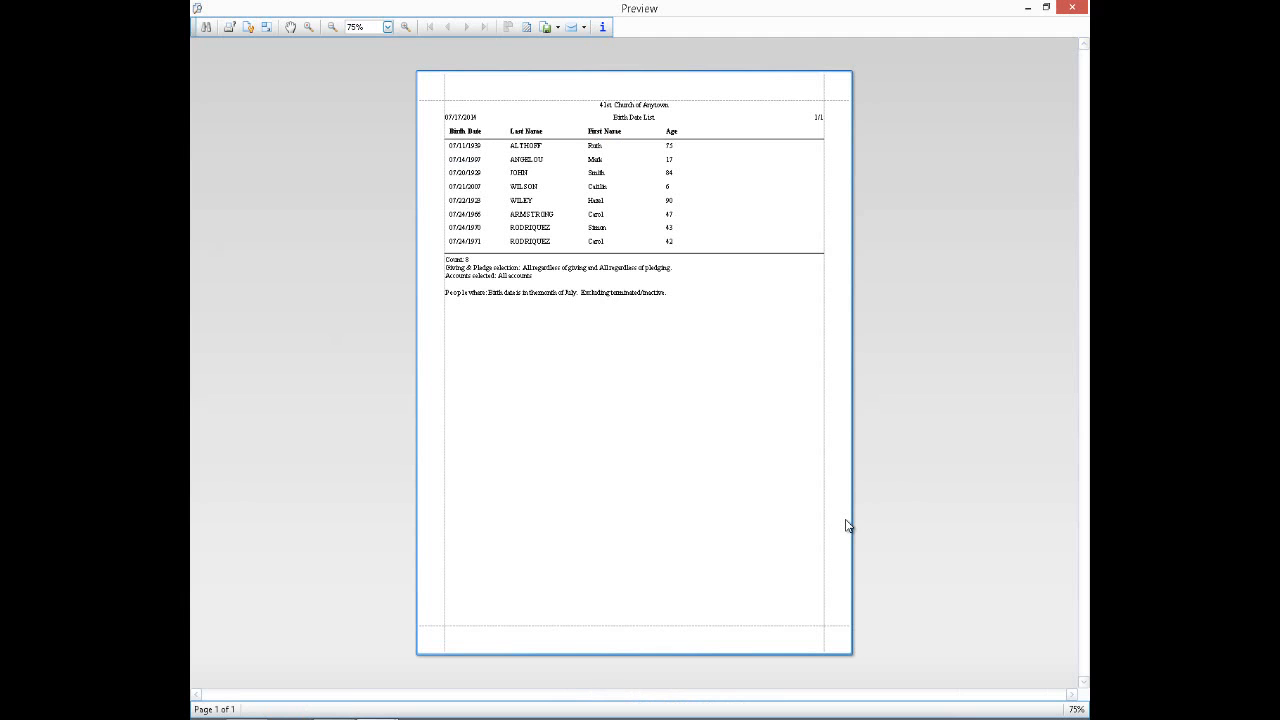
click(405, 27)
click(405, 27)
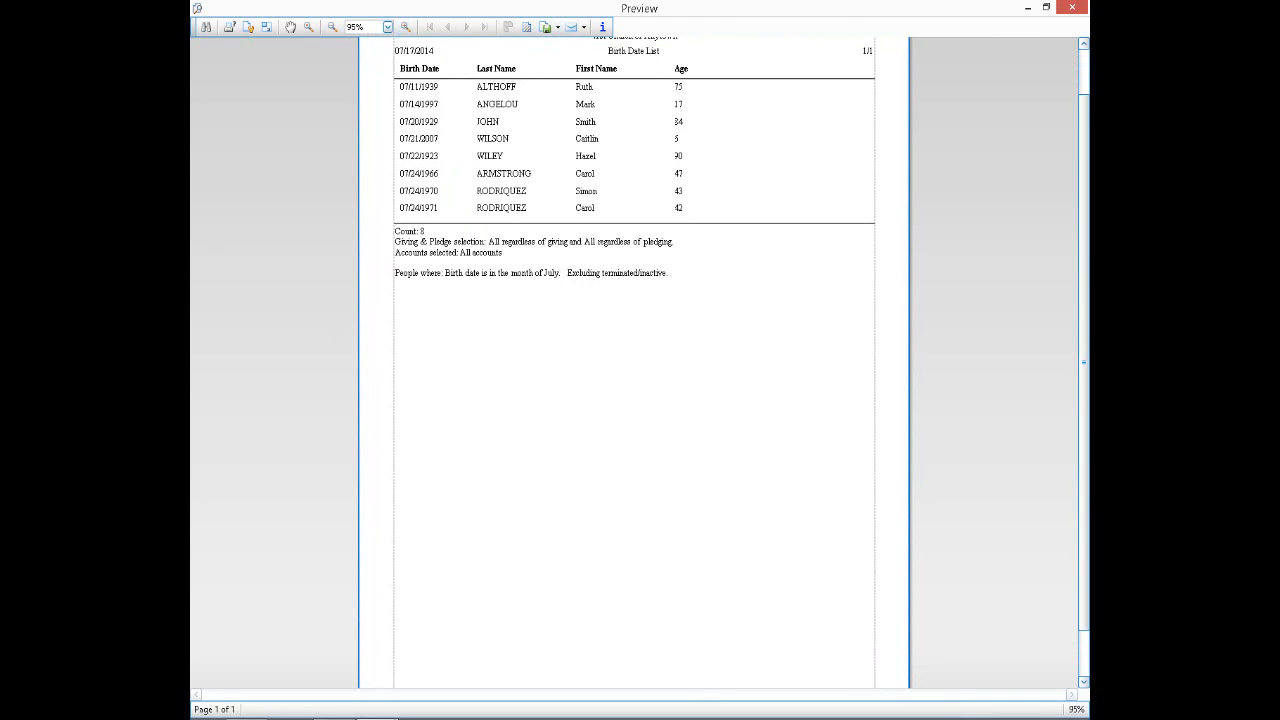
scroll(1072, 58, up, 2)
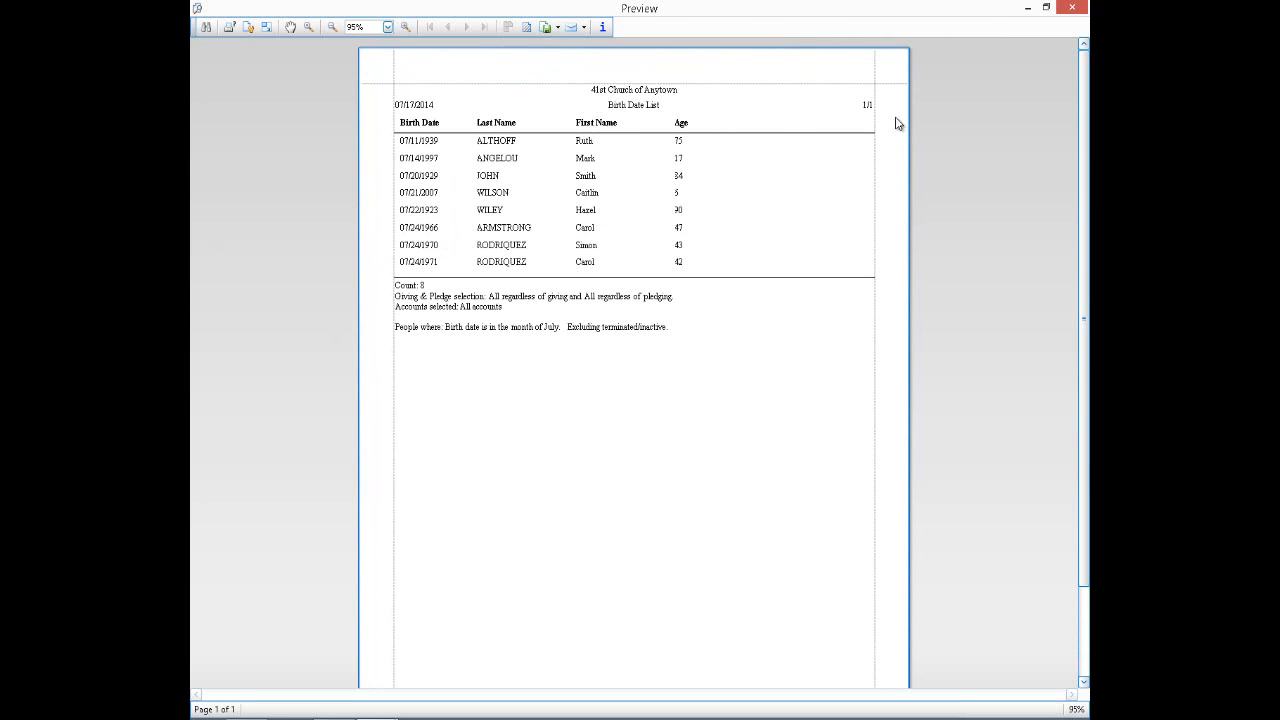
click(1072, 7)
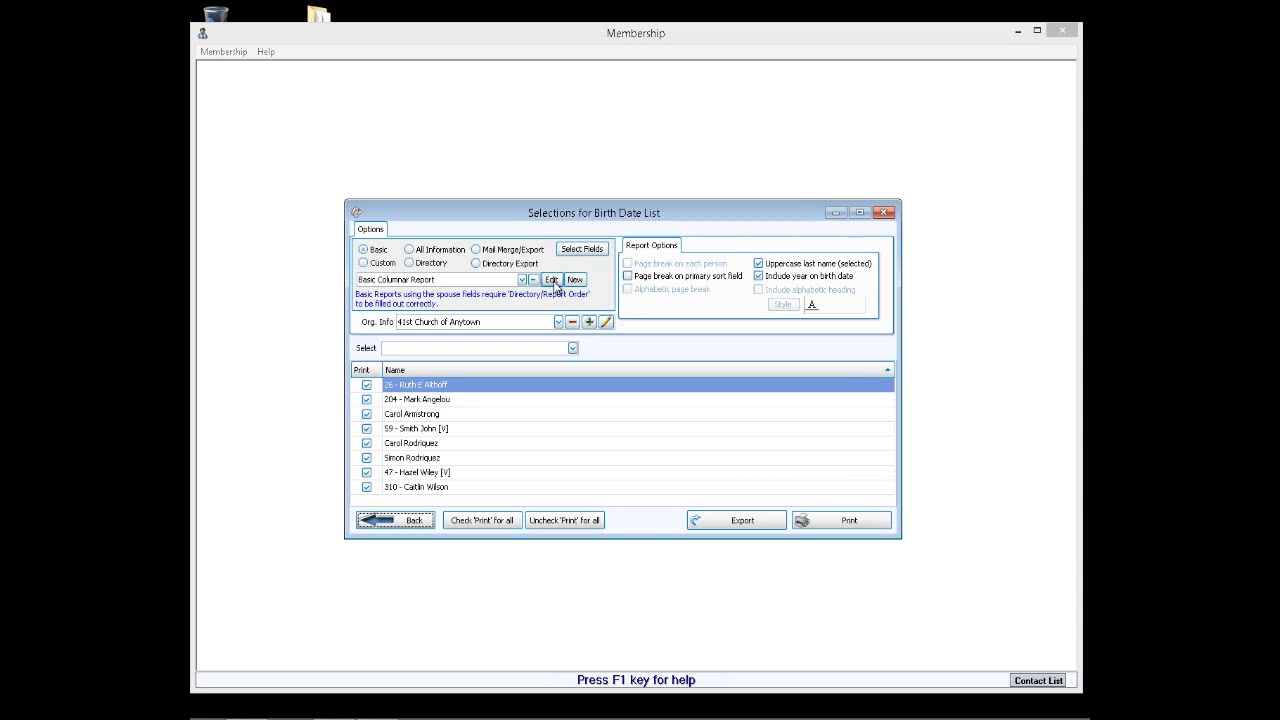
click(551, 280)
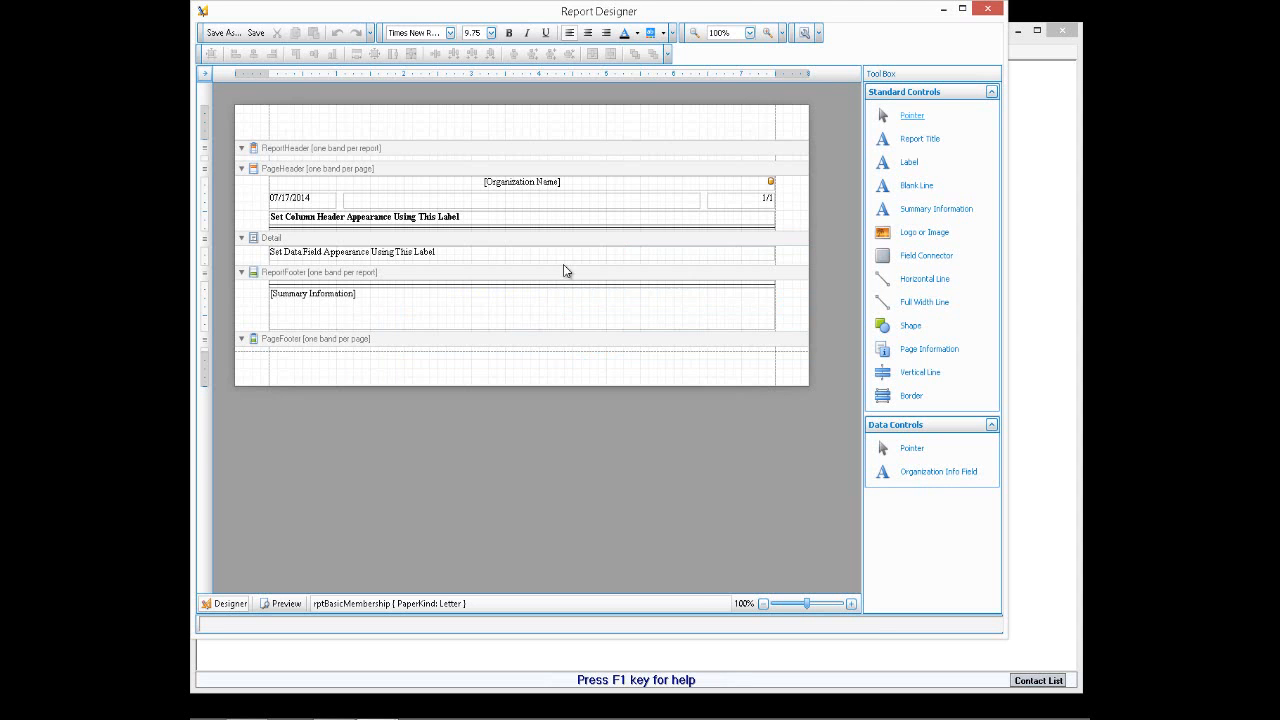
click(987, 9)
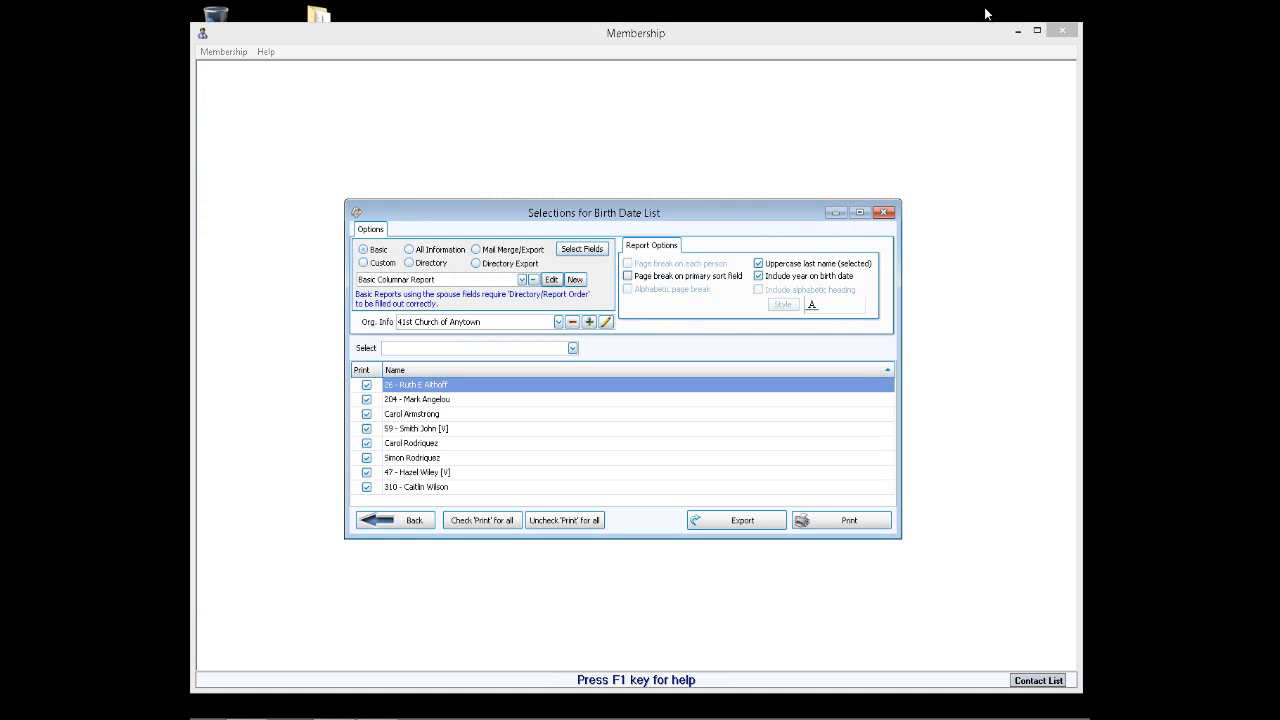
Reopen the Basic report's field selection and browse the available columns.
click(573, 250)
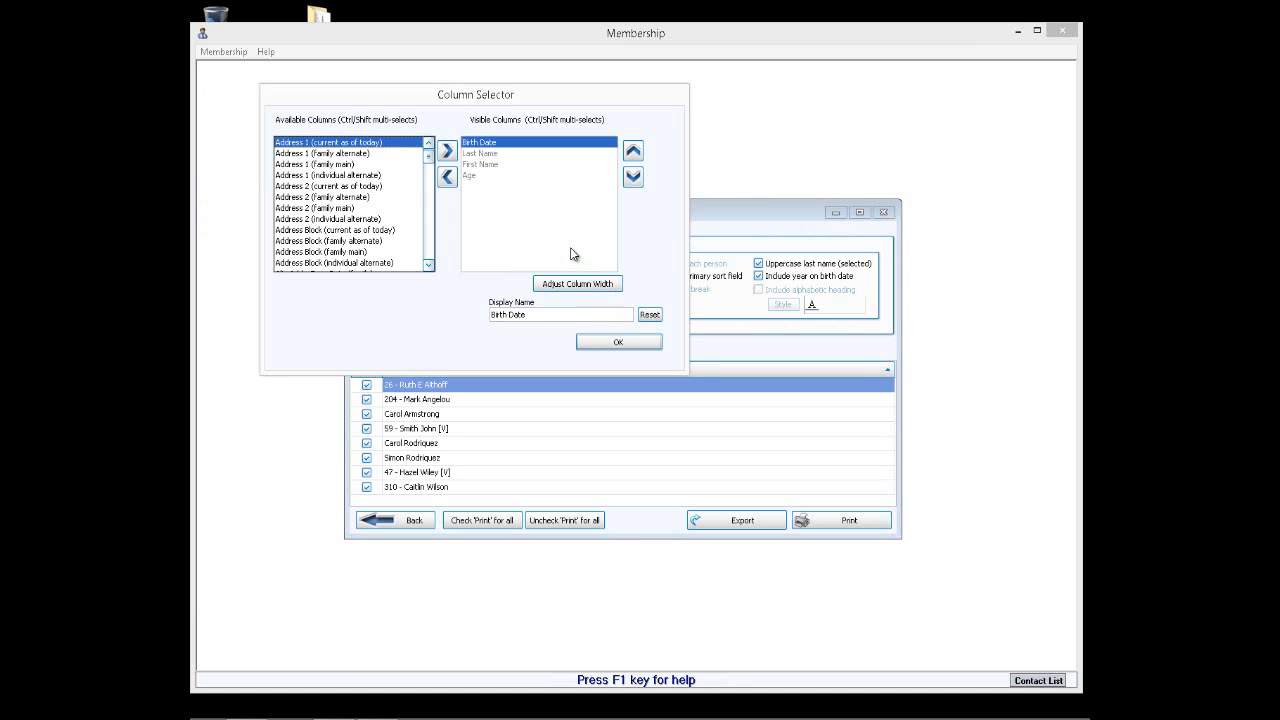
click(431, 251)
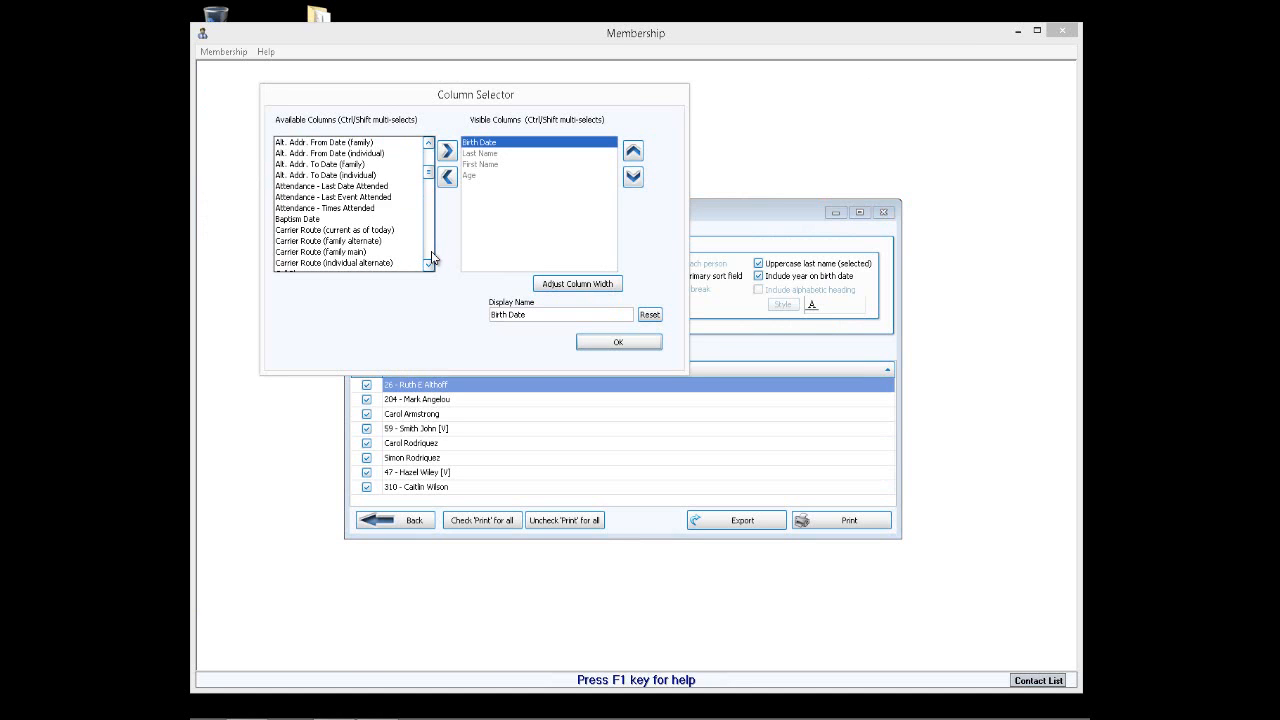
Look through the available columns for the birth date report, and close its column selector and the report selections.
click(431, 251)
click(431, 251)
click(431, 251)
click(431, 251)
click(431, 251)
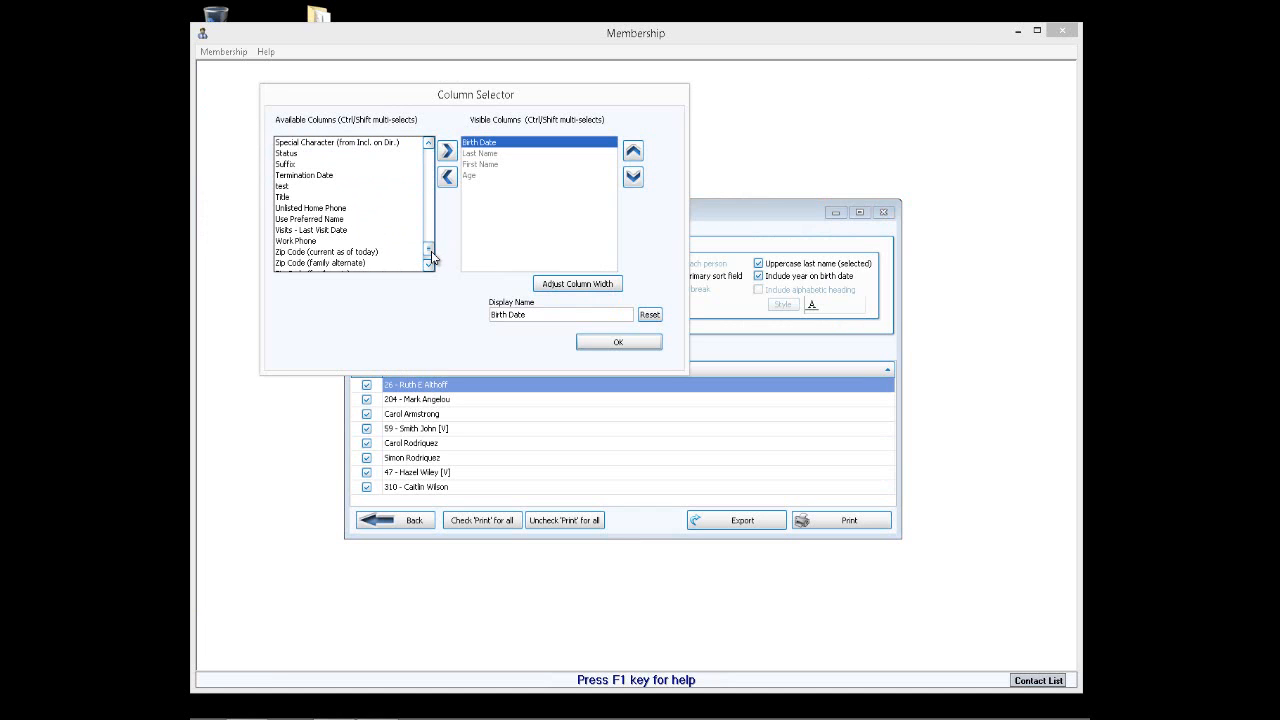
click(637, 348)
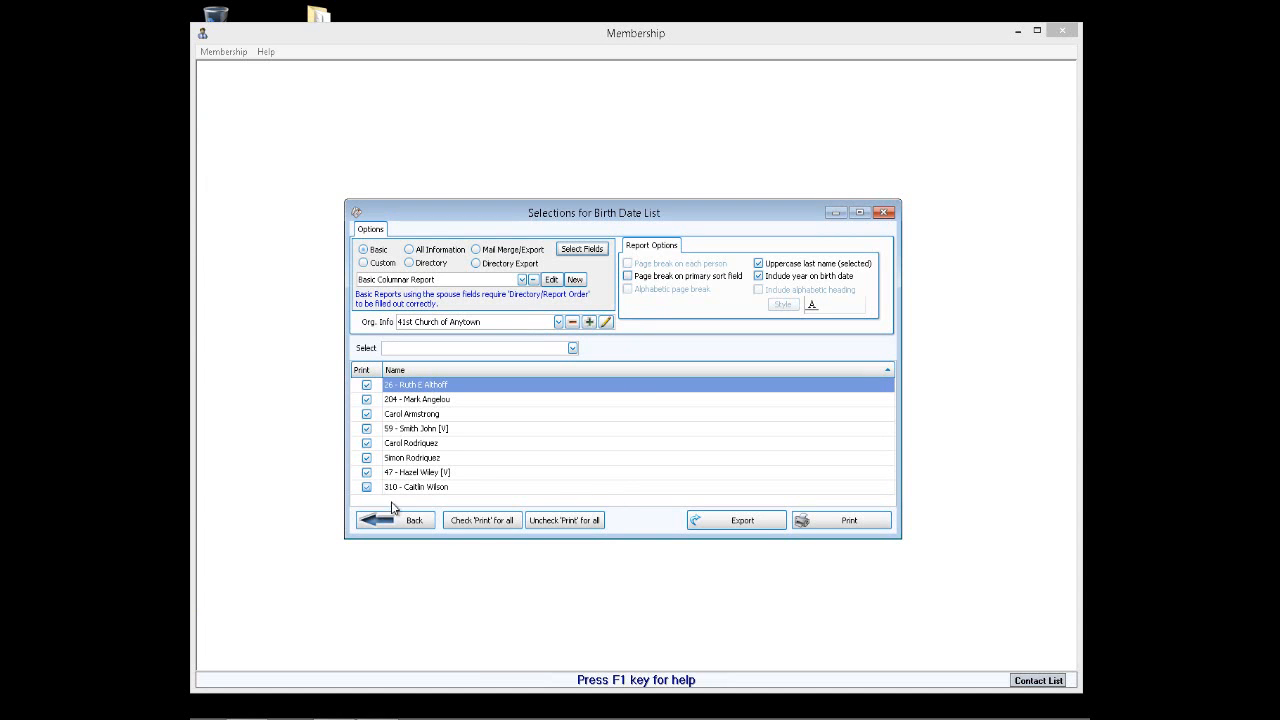
click(885, 212)
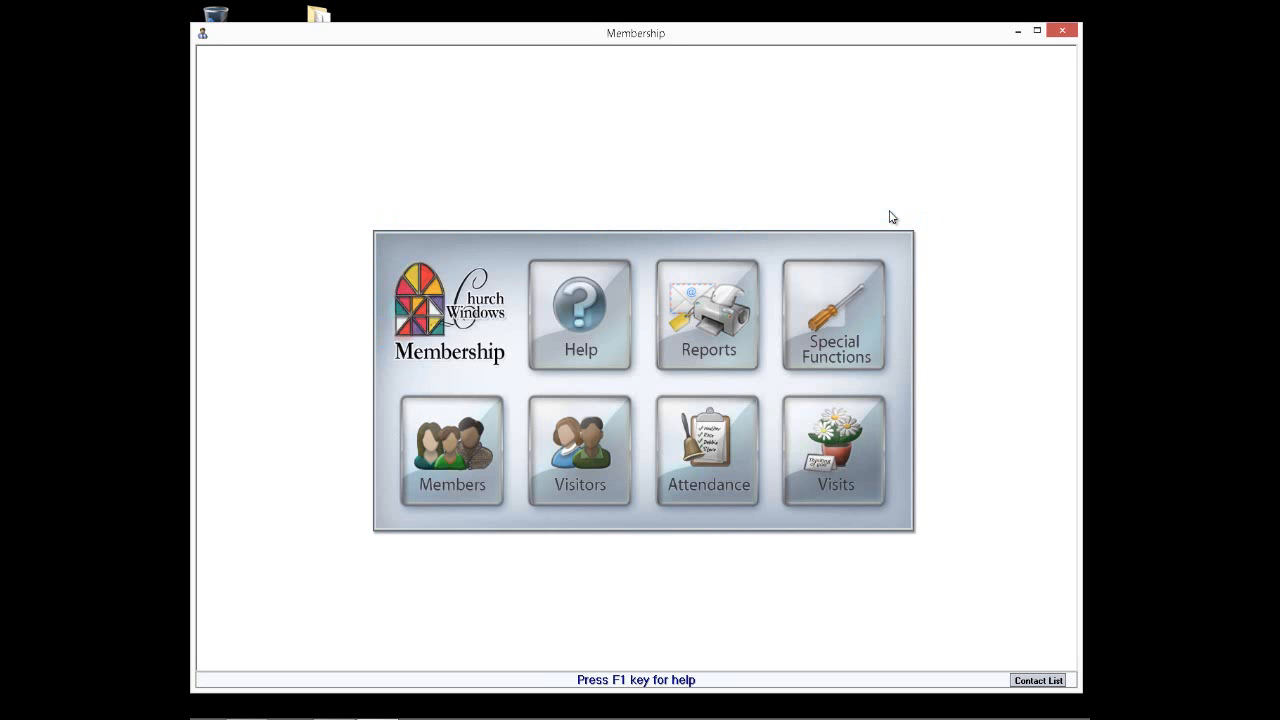
Start an anniversary report and add the criterion that Marriage Date is in the month of July.
click(680, 335)
mouse_move(744, 402)
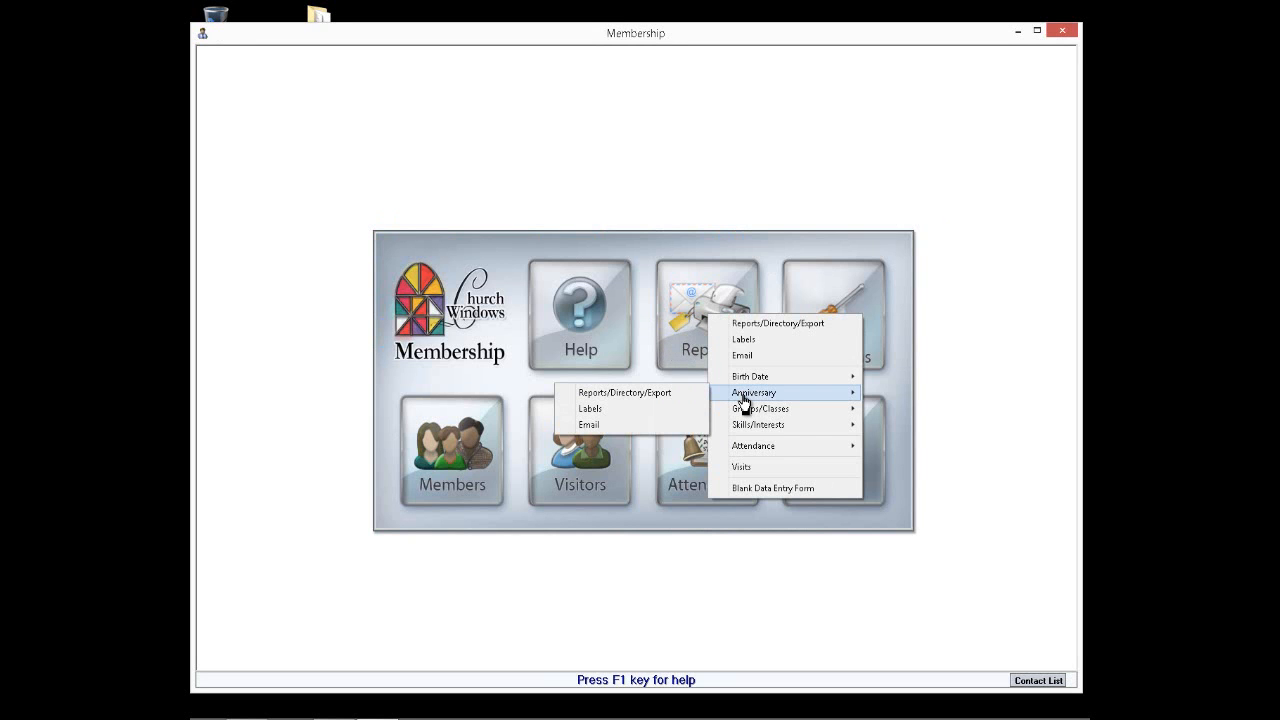
click(671, 392)
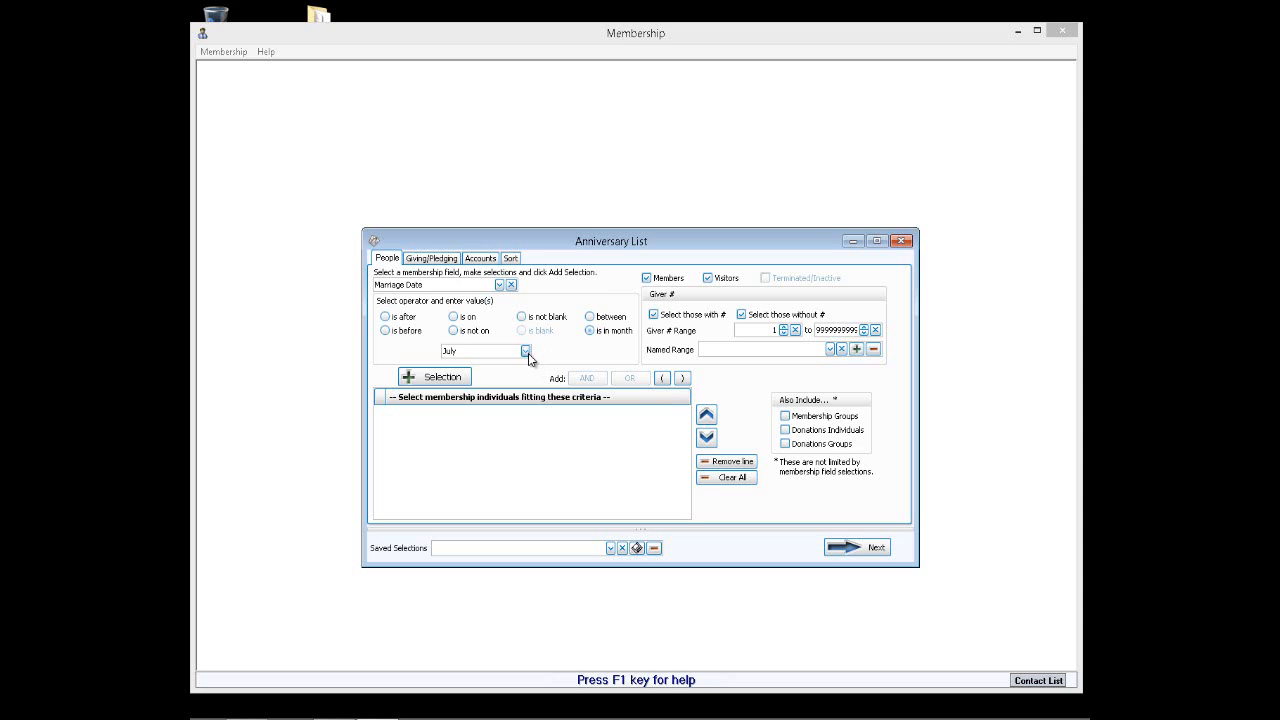
click(433, 377)
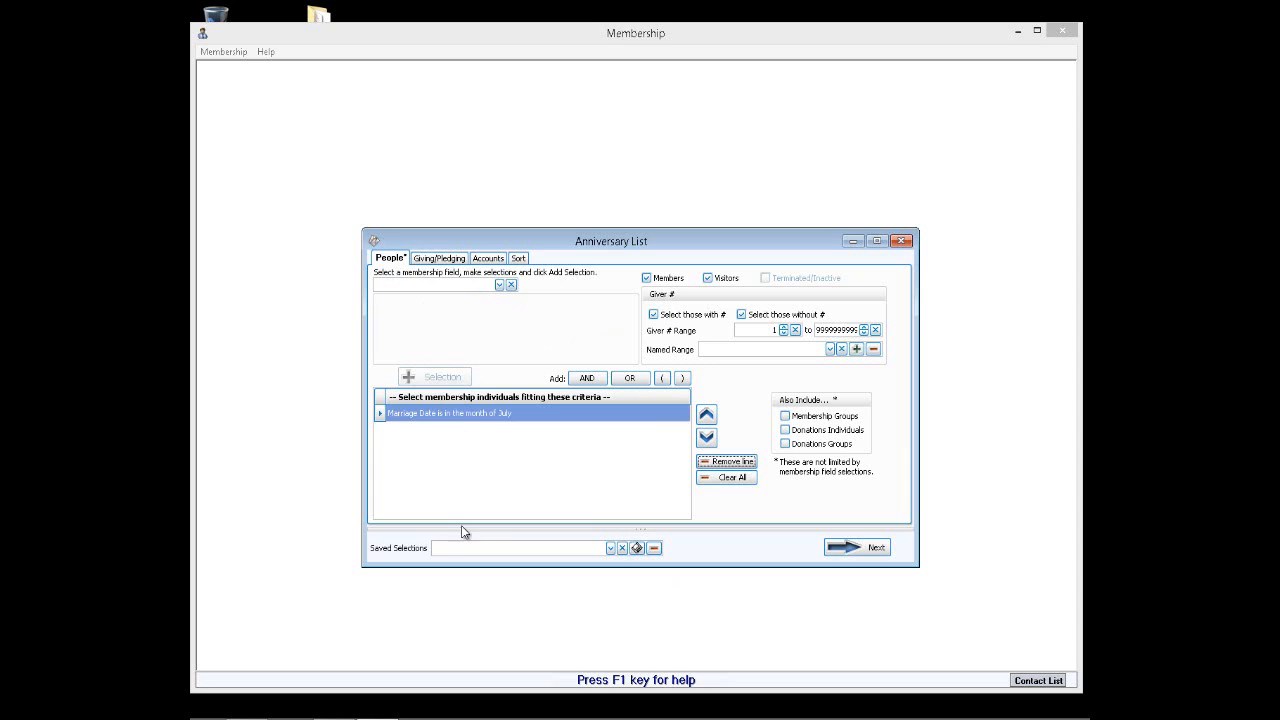
Save the anniversary selection criteria as July Marriages.
click(637, 548)
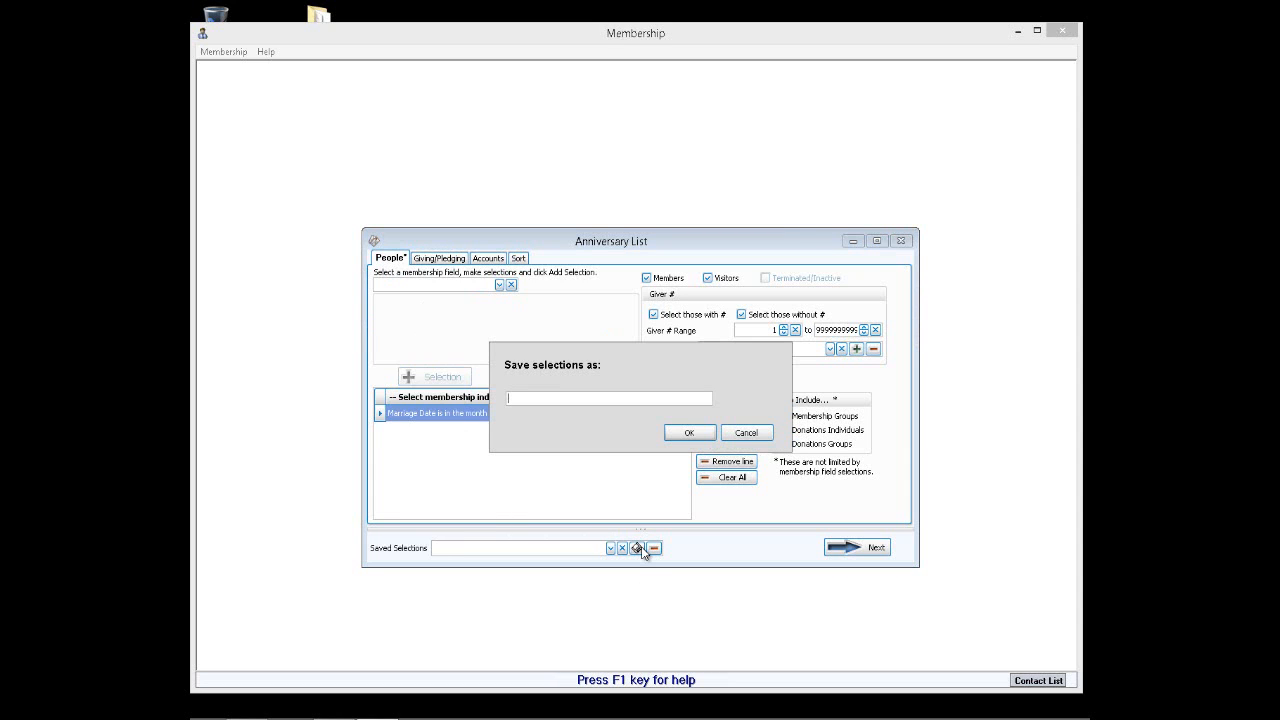
text(July Marriages)
click(689, 433)
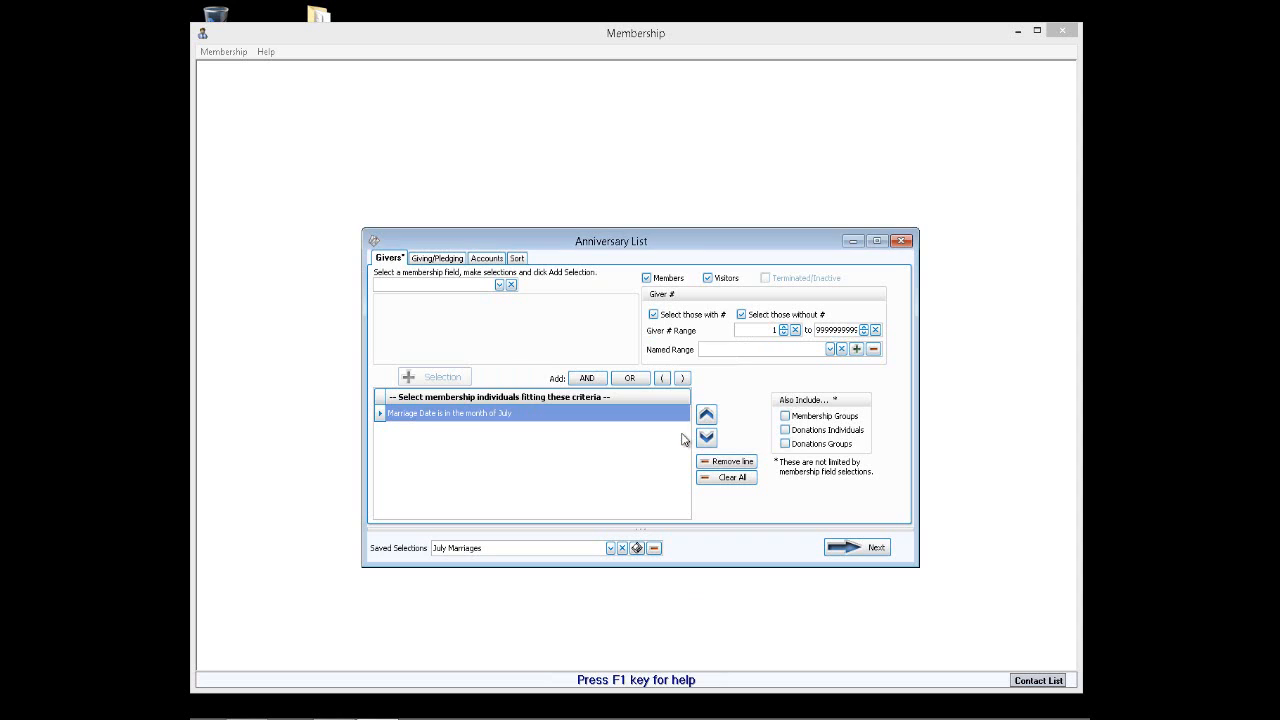
Preview the anniversary list as a Basic Columnar Report, enlarge it to 90% to read it, and close the preview.
click(846, 548)
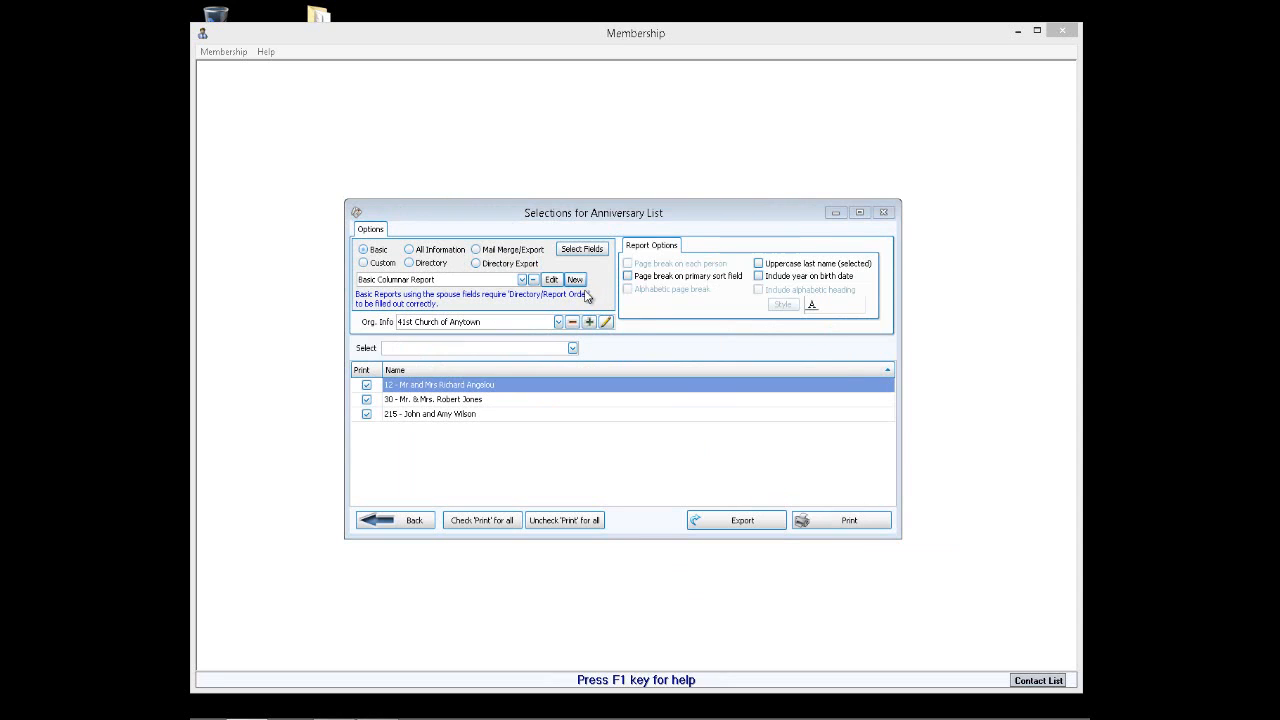
click(820, 522)
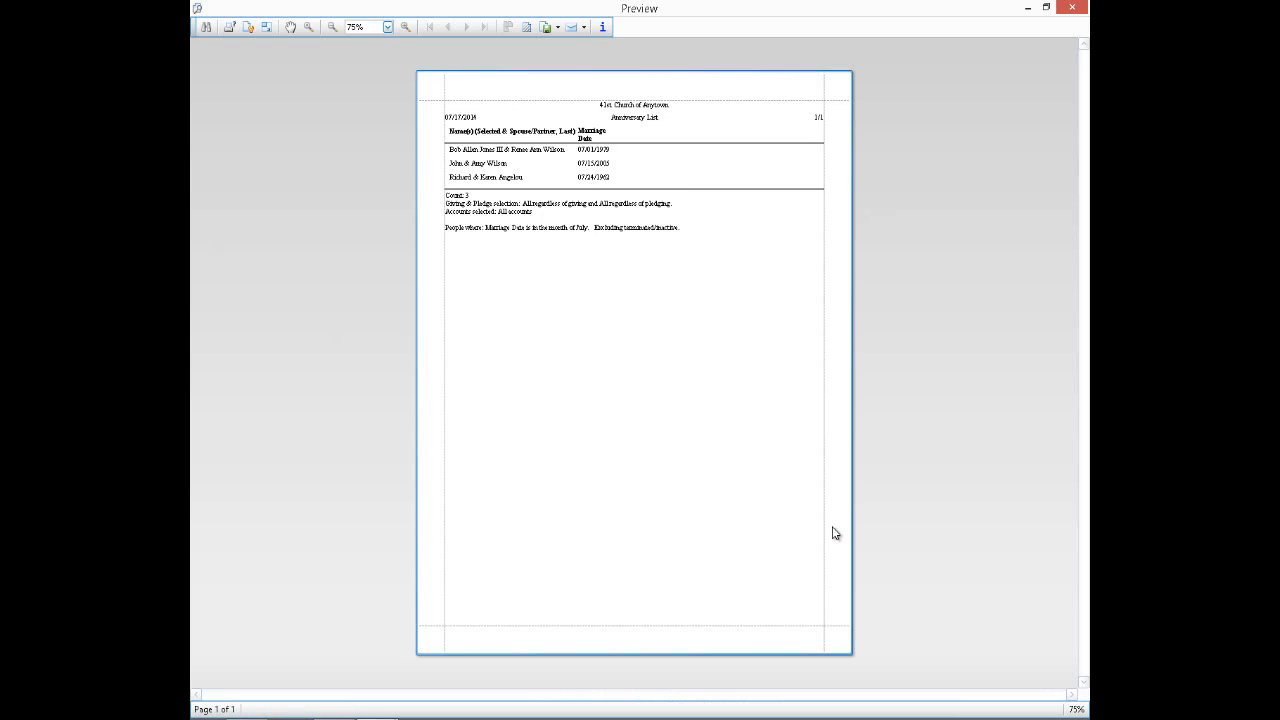
click(405, 27)
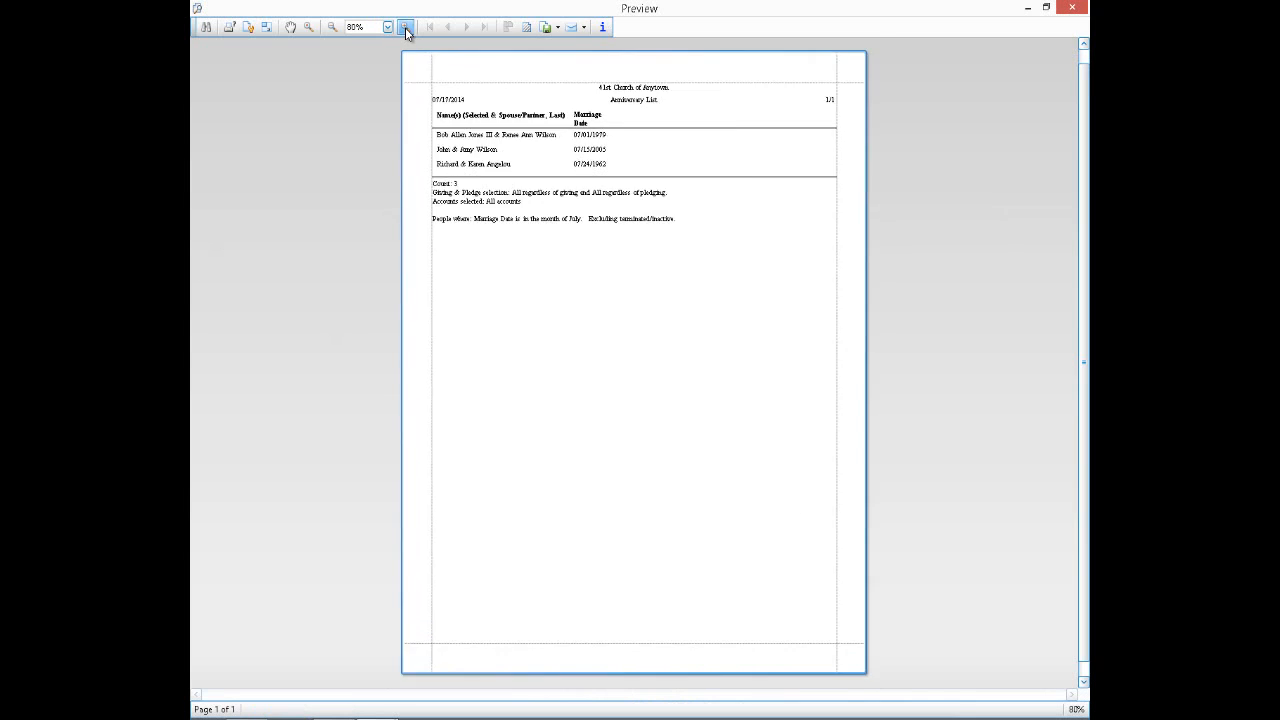
click(405, 27)
click(405, 27)
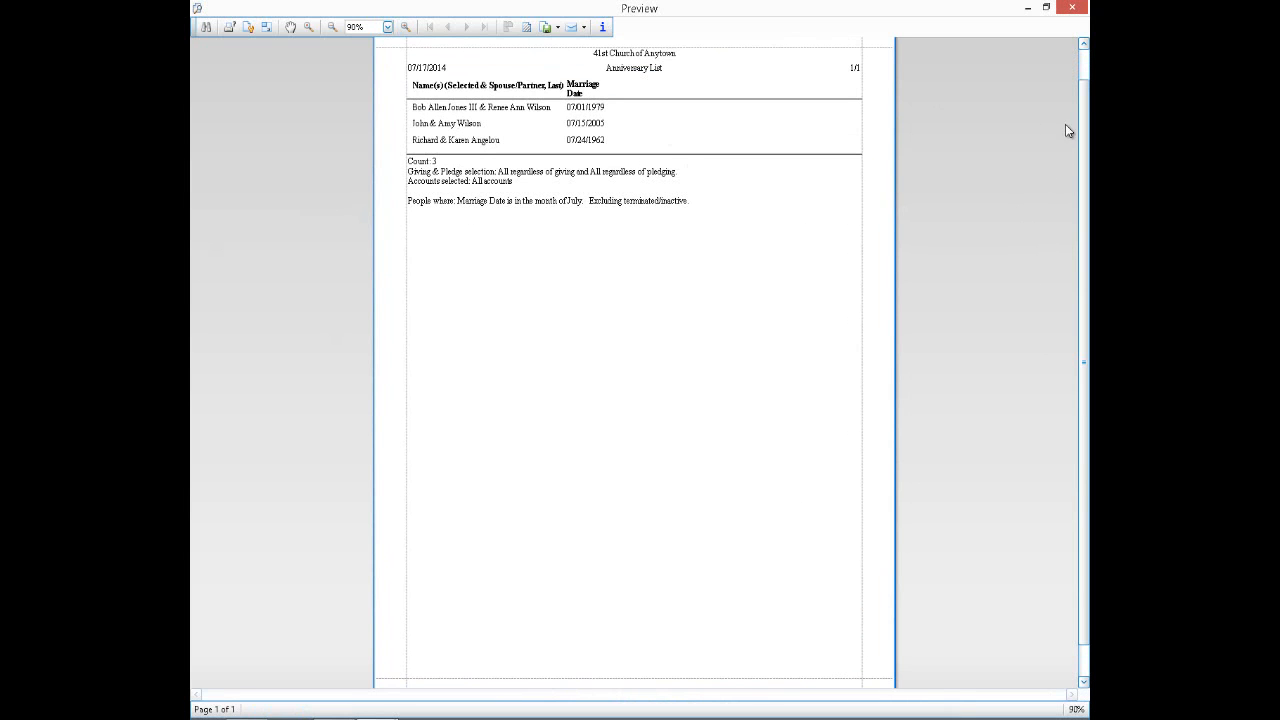
drag(1085, 122, 1085, 92)
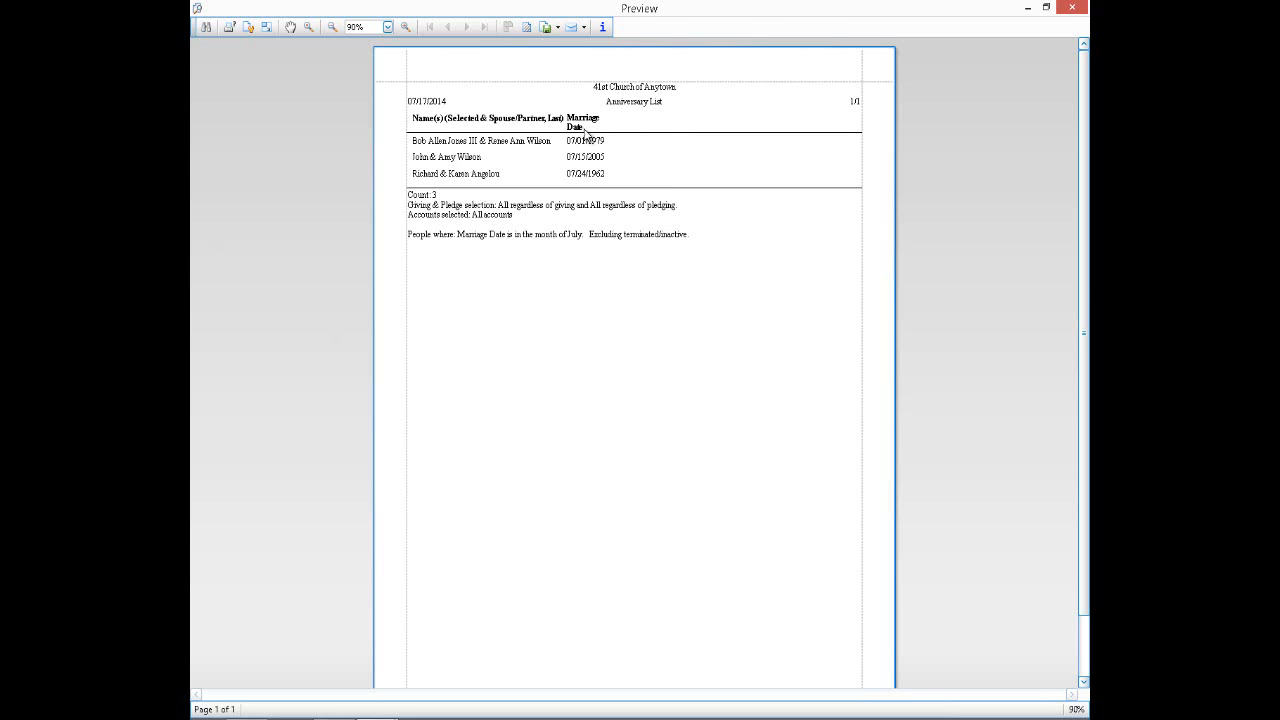
click(1071, 8)
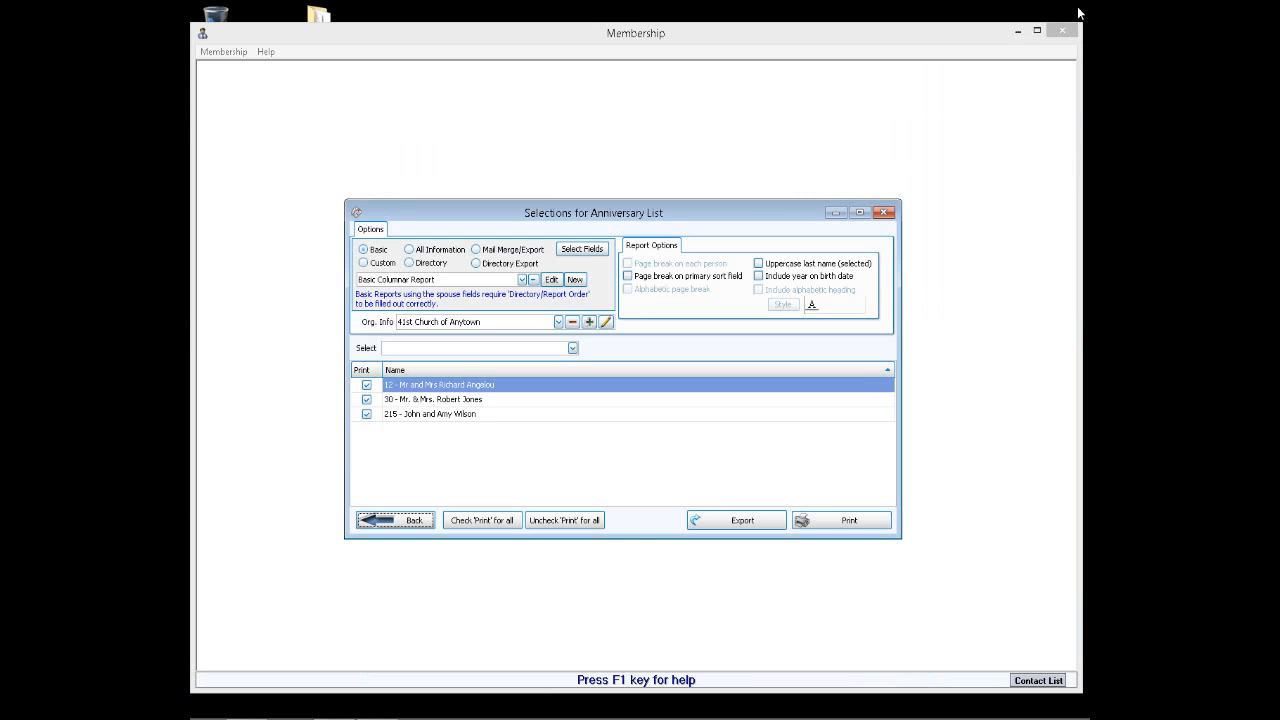
Shorten the display name of the selected and spouse/partner names column to Name(s).
click(572, 251)
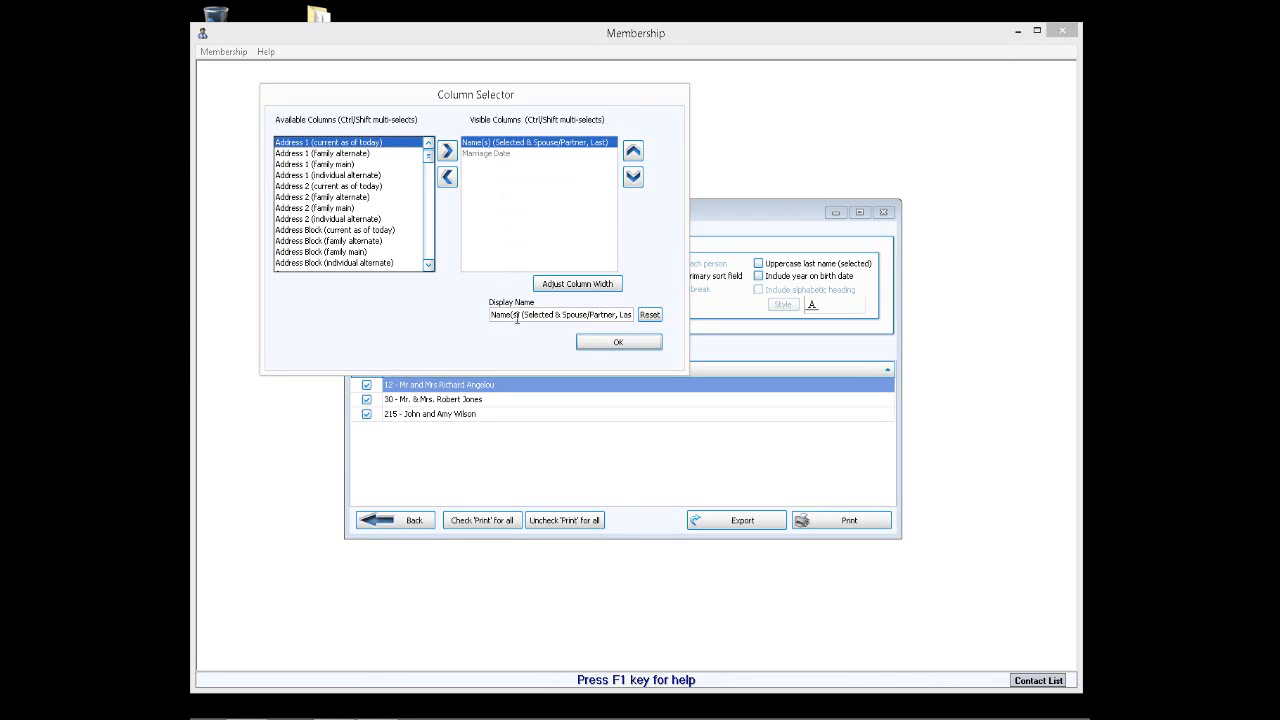
drag(523, 315, 641, 315)
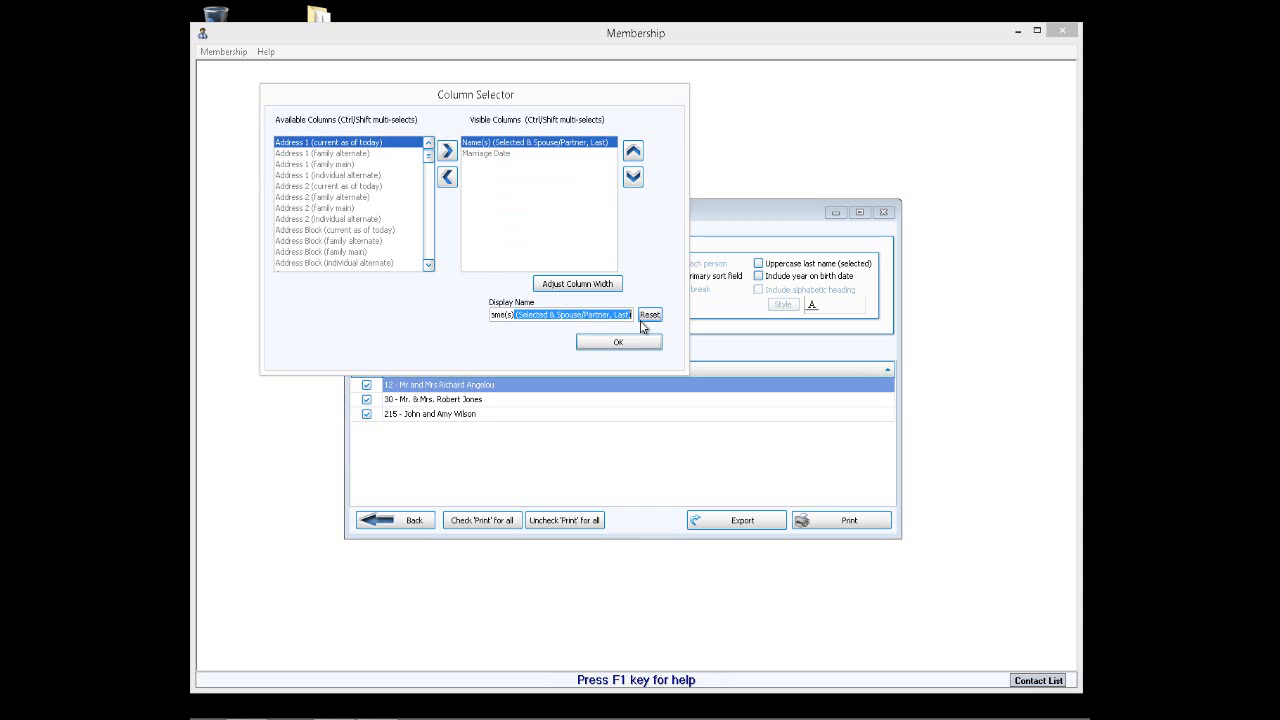
key(BackSpace)
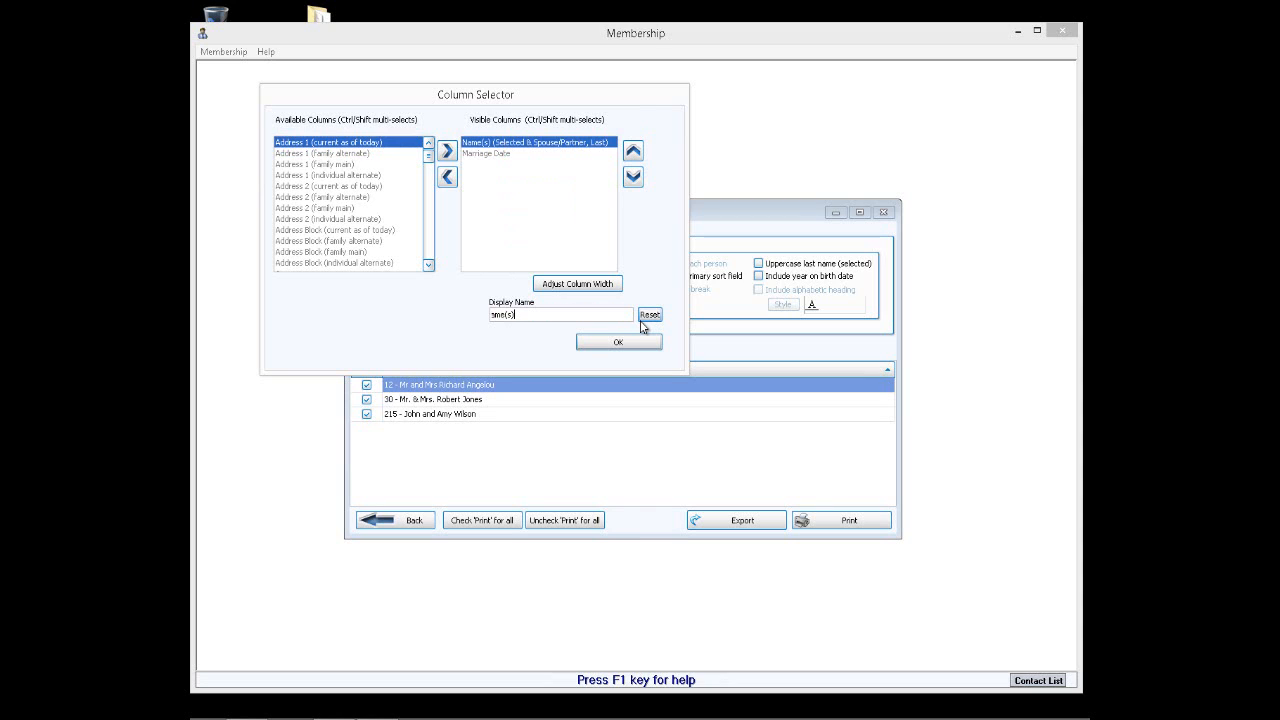
Widen the Marriage Date column slightly and preview the revised anniversary report.
click(498, 155)
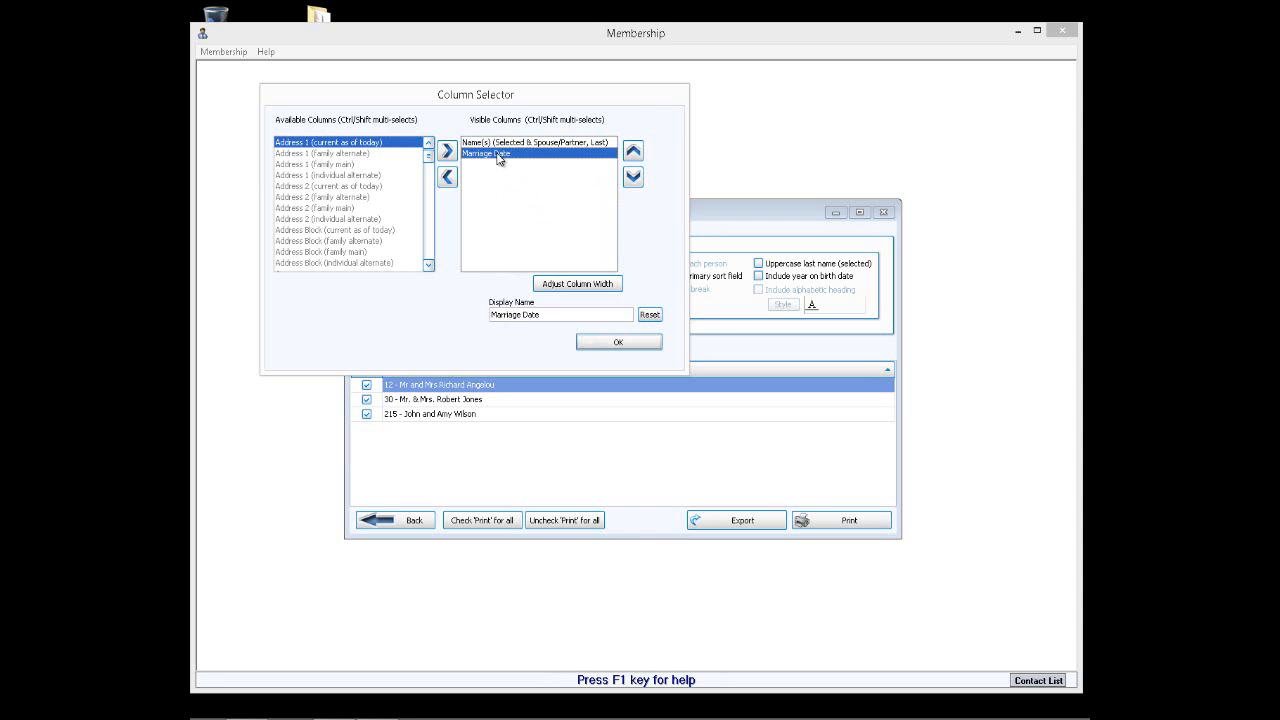
click(590, 285)
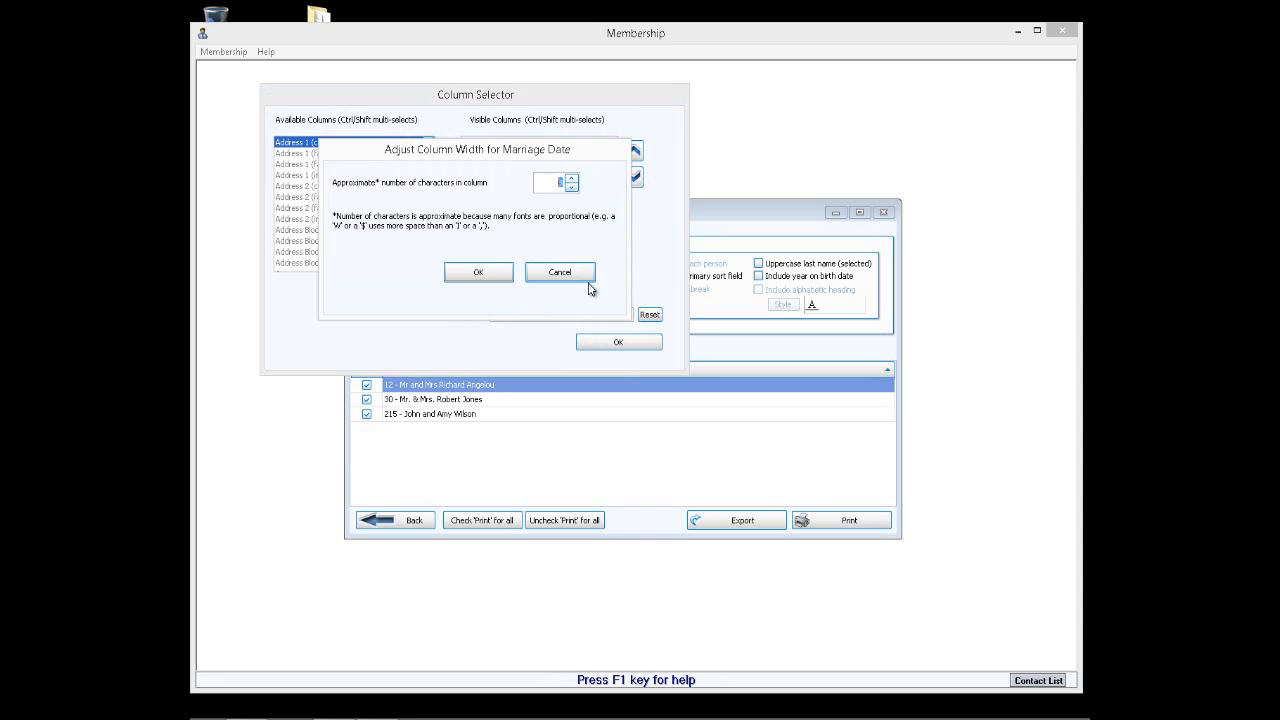
click(572, 178)
click(480, 273)
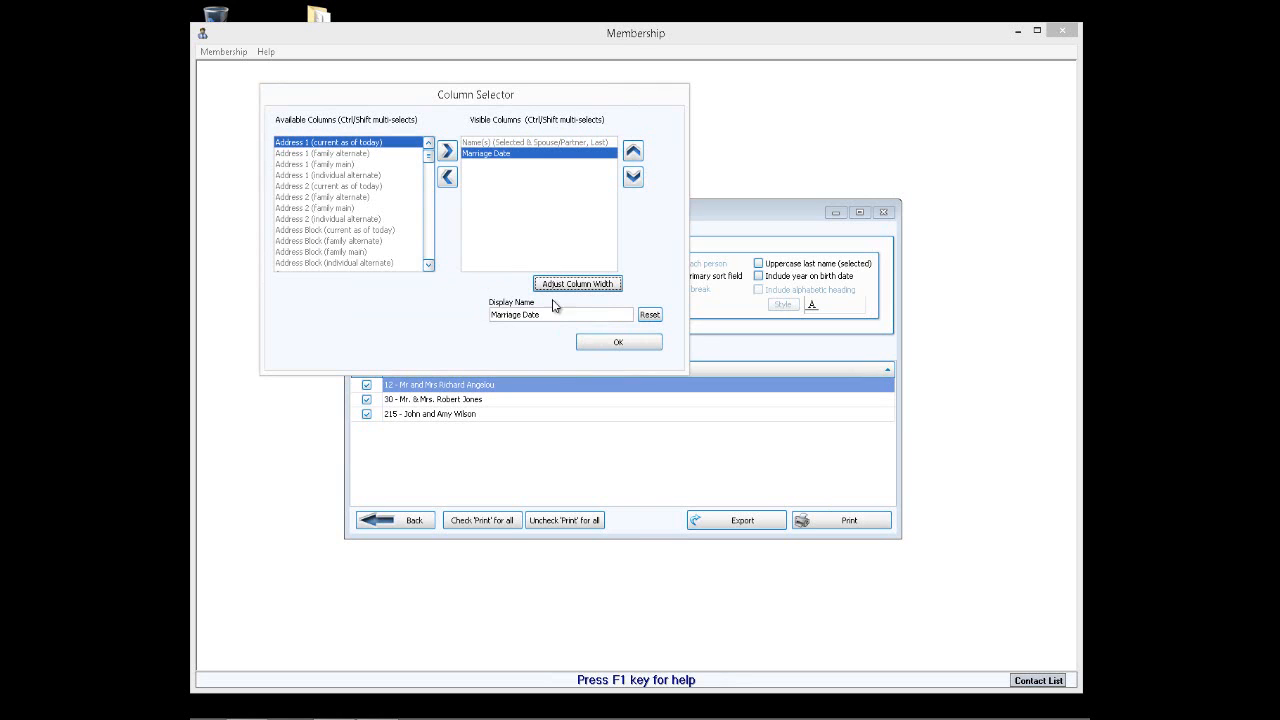
click(620, 343)
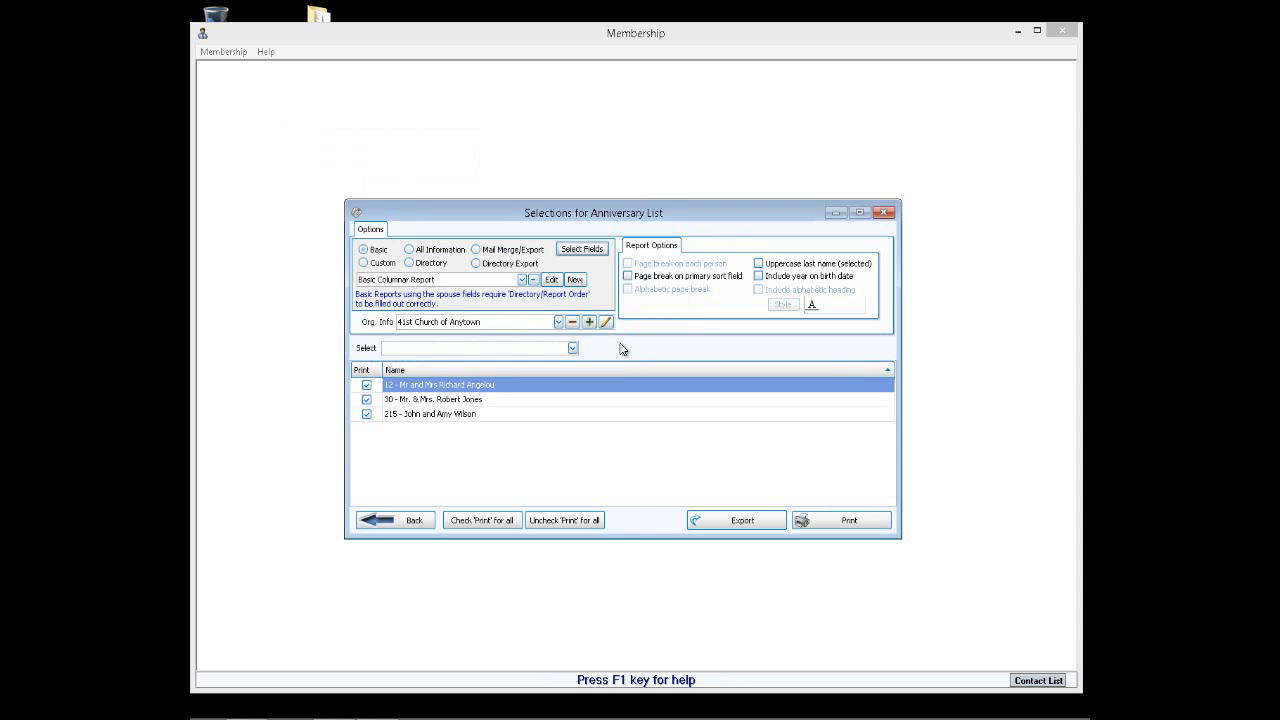
click(884, 529)
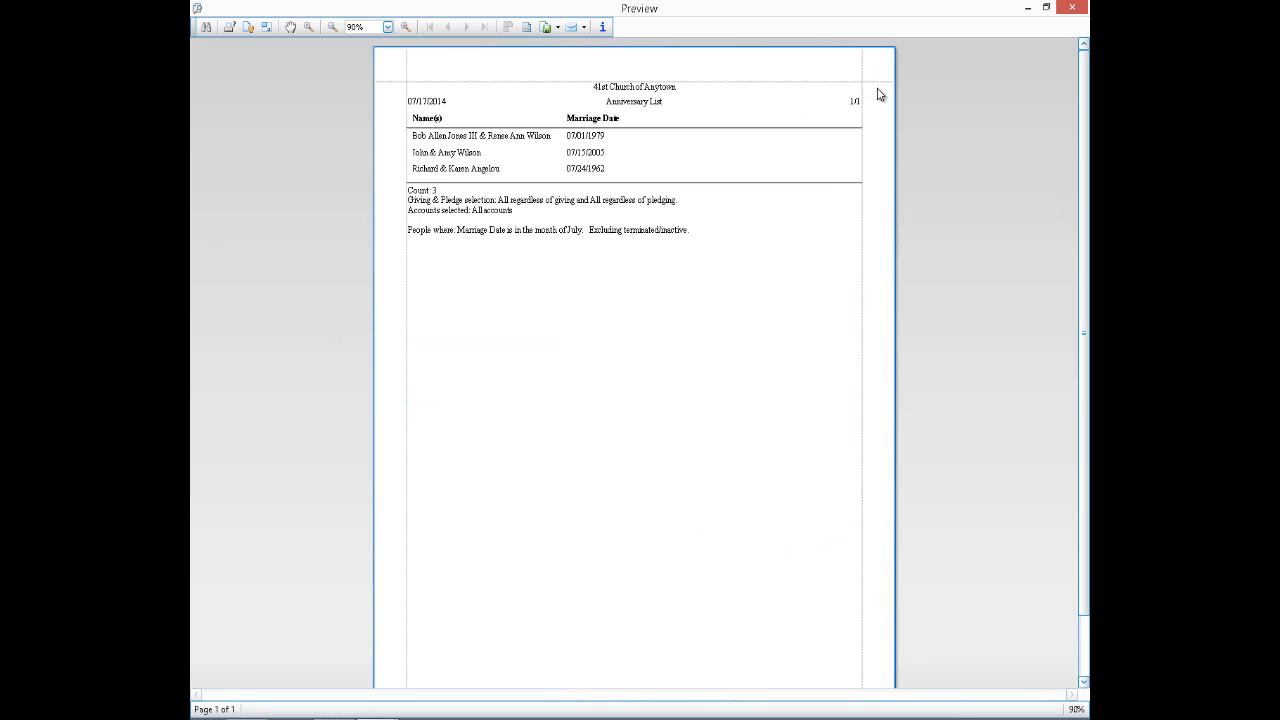
click(1076, 9)
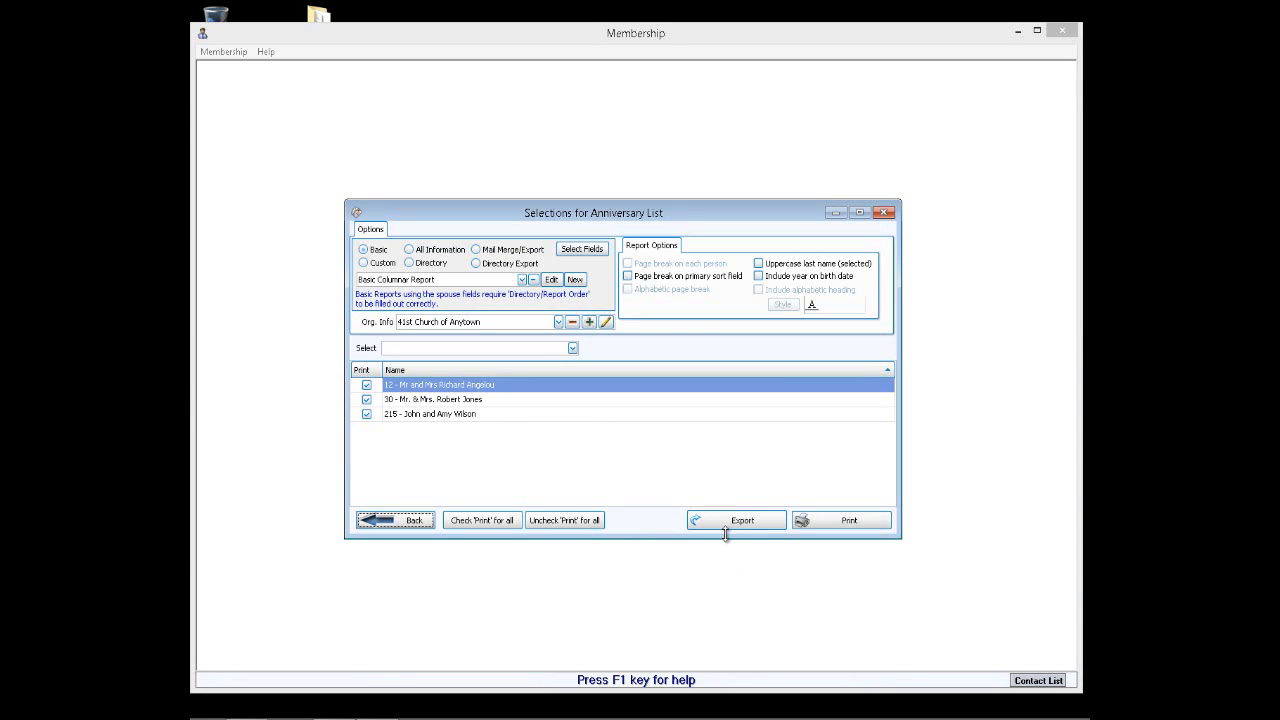
Change the anniversary list's output type to Mail Merge/Export.
click(476, 249)
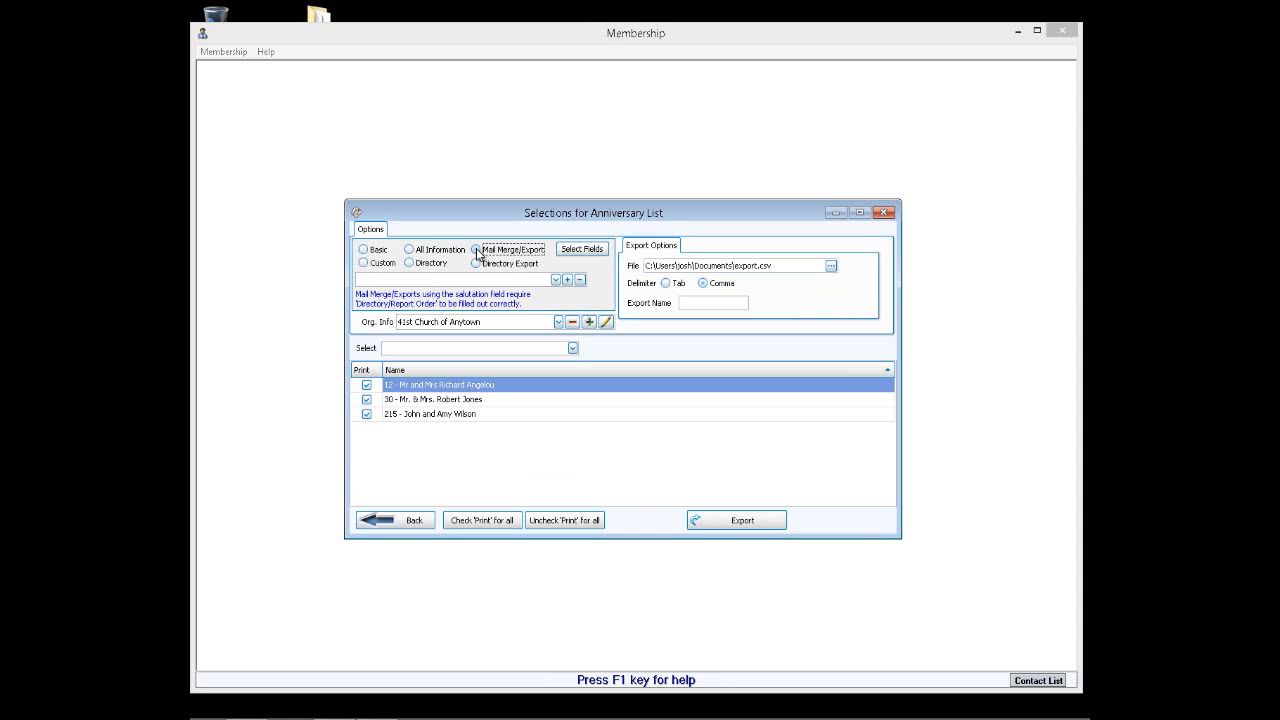
click(556, 280)
click(557, 284)
Try to export the list with a Desktop destination for the export file and marriage july as the export name.
click(831, 266)
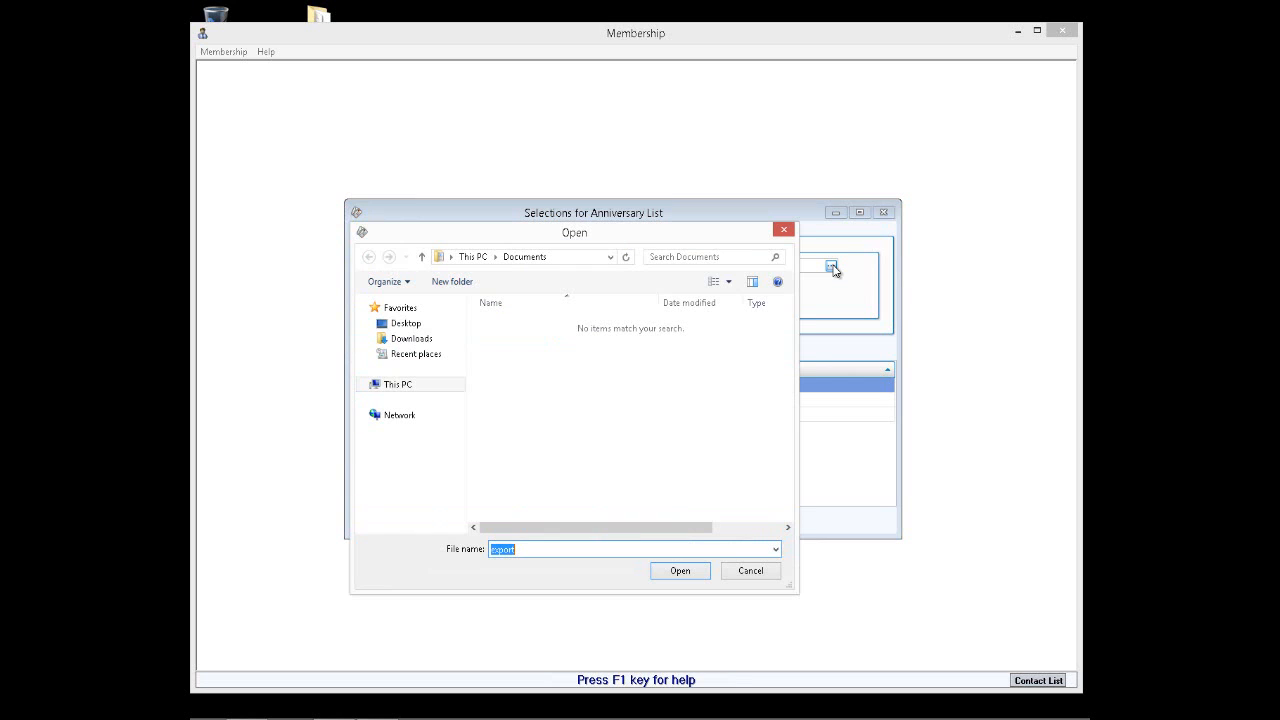
click(400, 324)
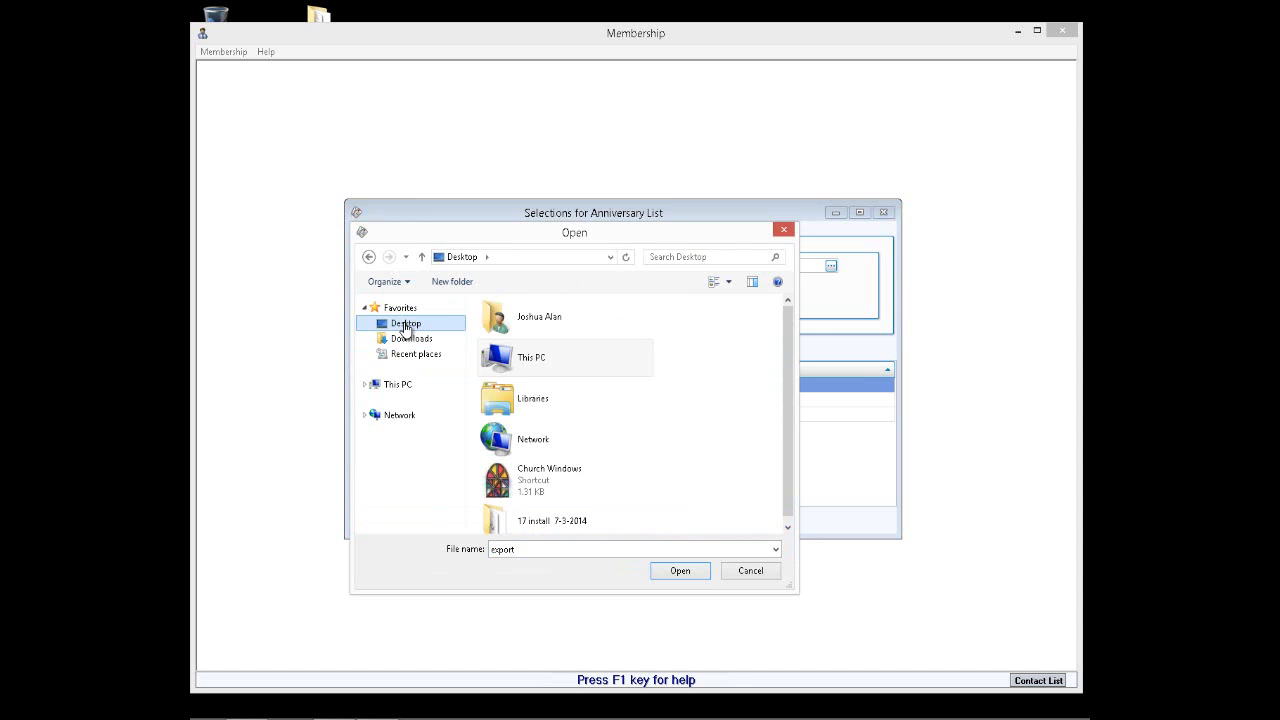
click(690, 578)
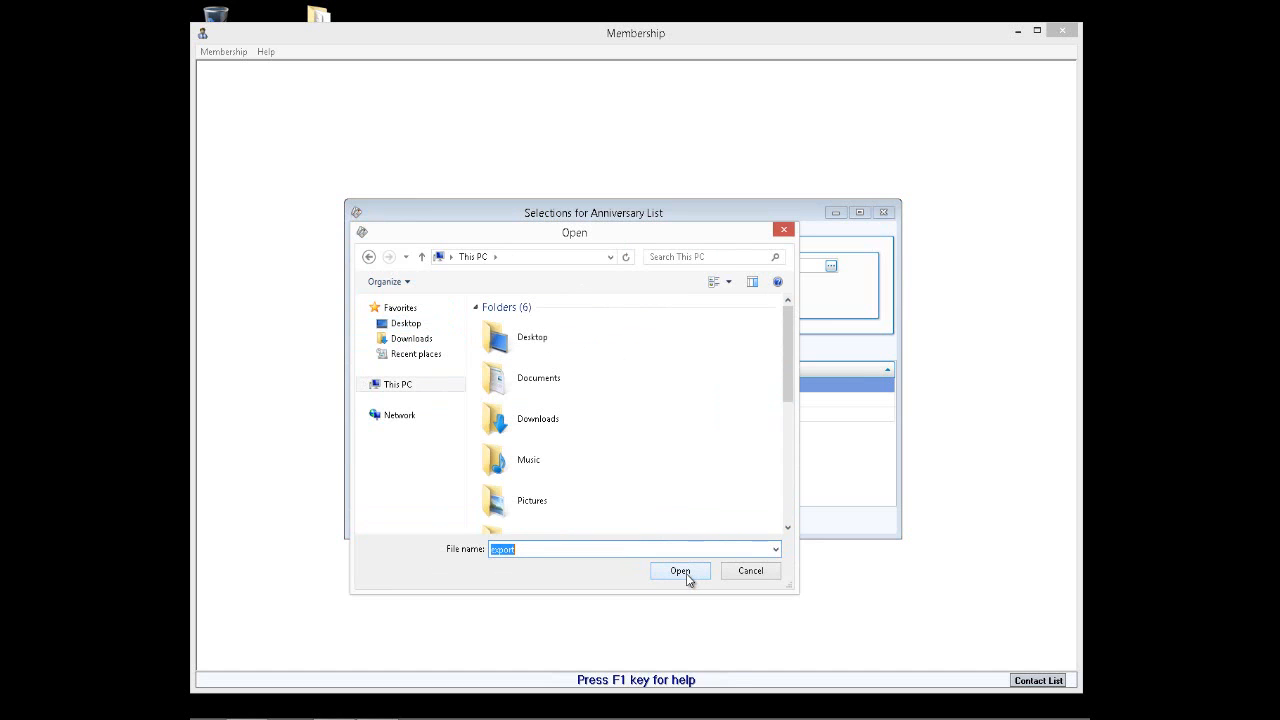
click(684, 572)
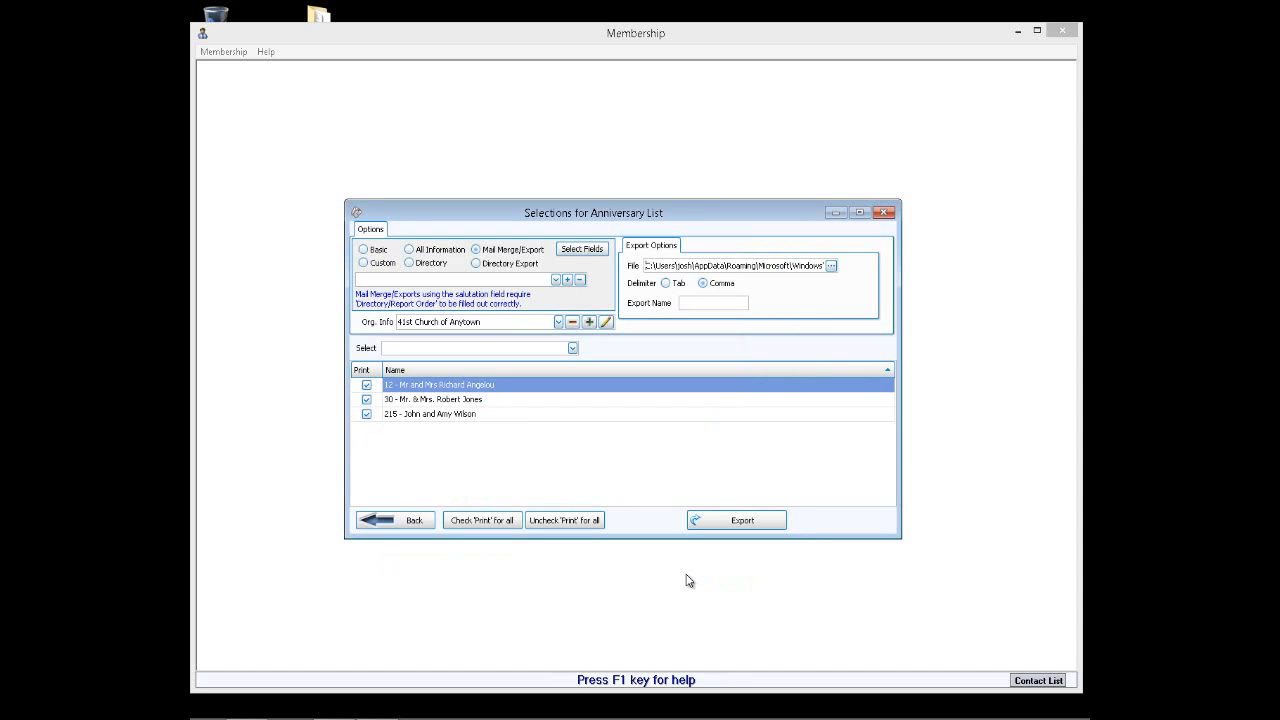
click(717, 304)
click(765, 524)
Save the mail merge export setup as July Marriages and export the anniversary list to export.txt in Documents.
click(567, 280)
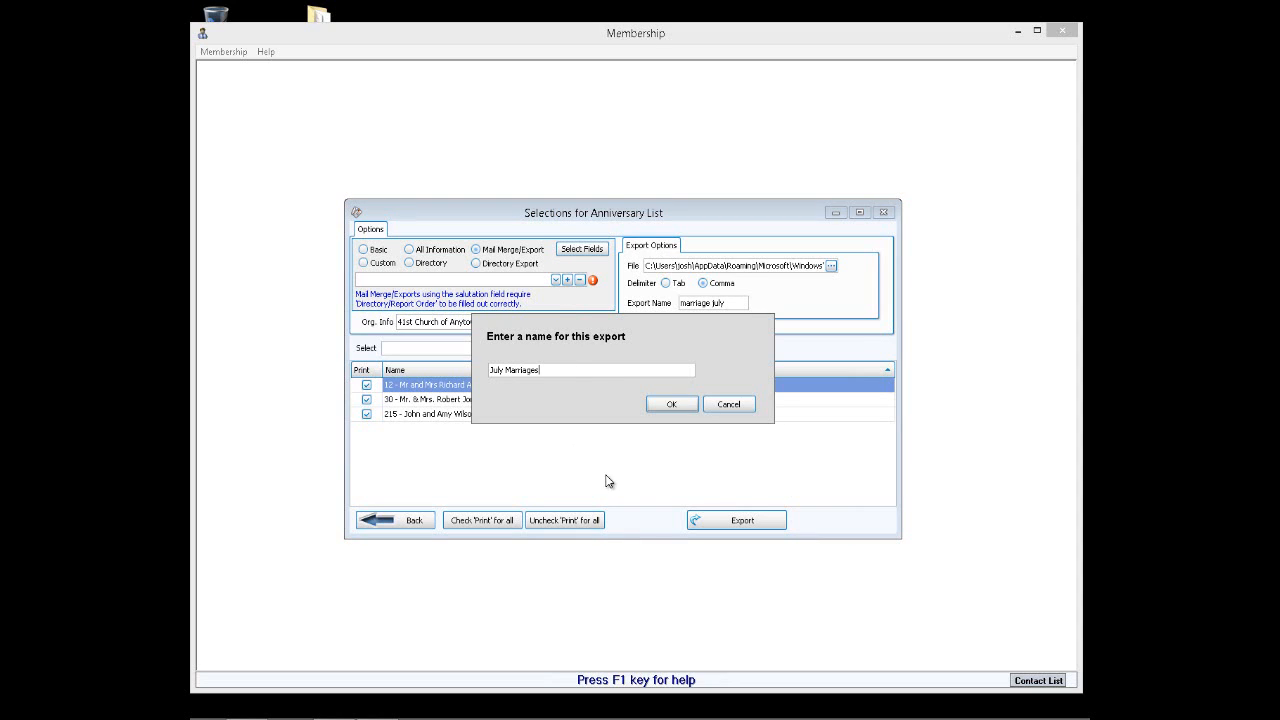
click(668, 404)
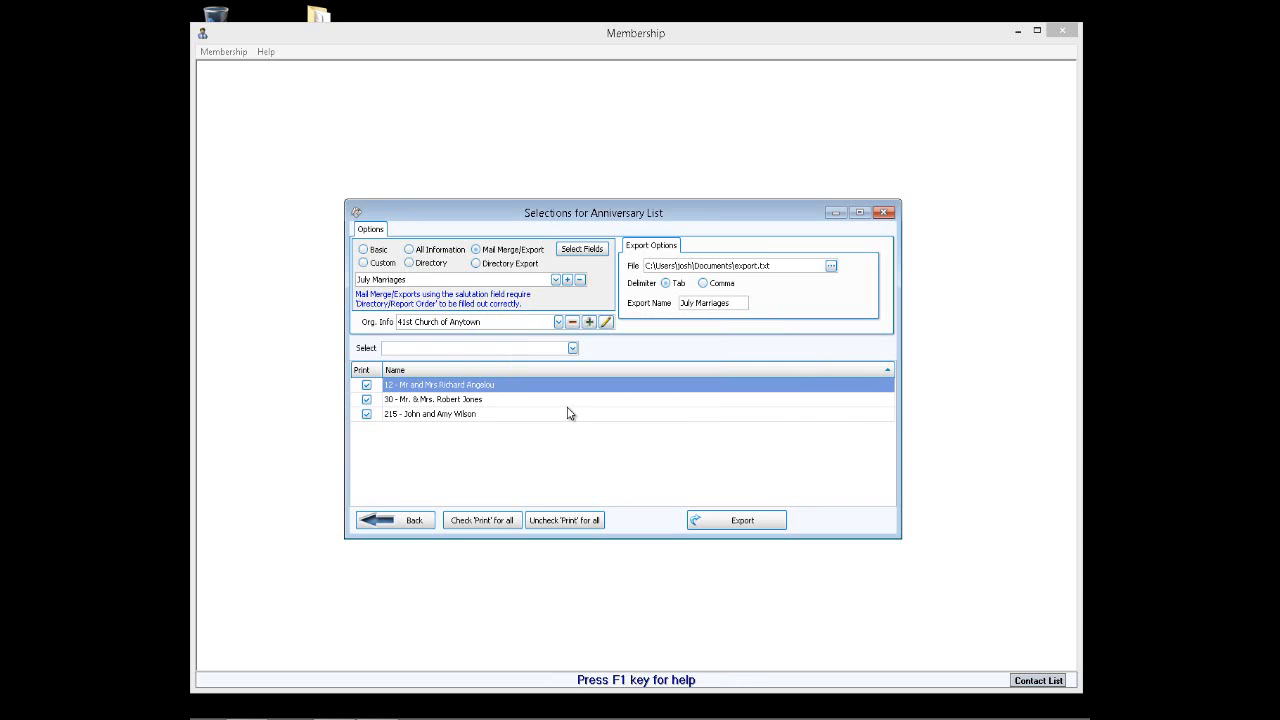
click(753, 520)
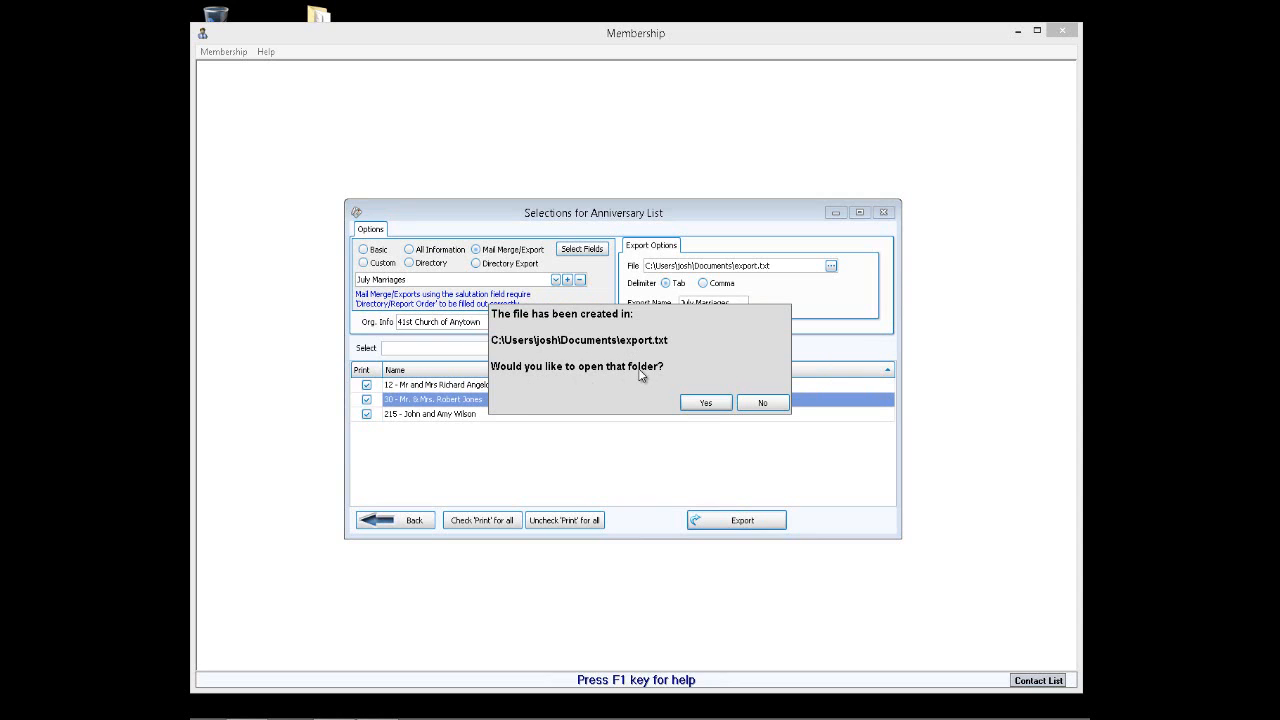
Open the folder containing the exported text file to check it, and close the folder window.
click(708, 403)
click(522, 234)
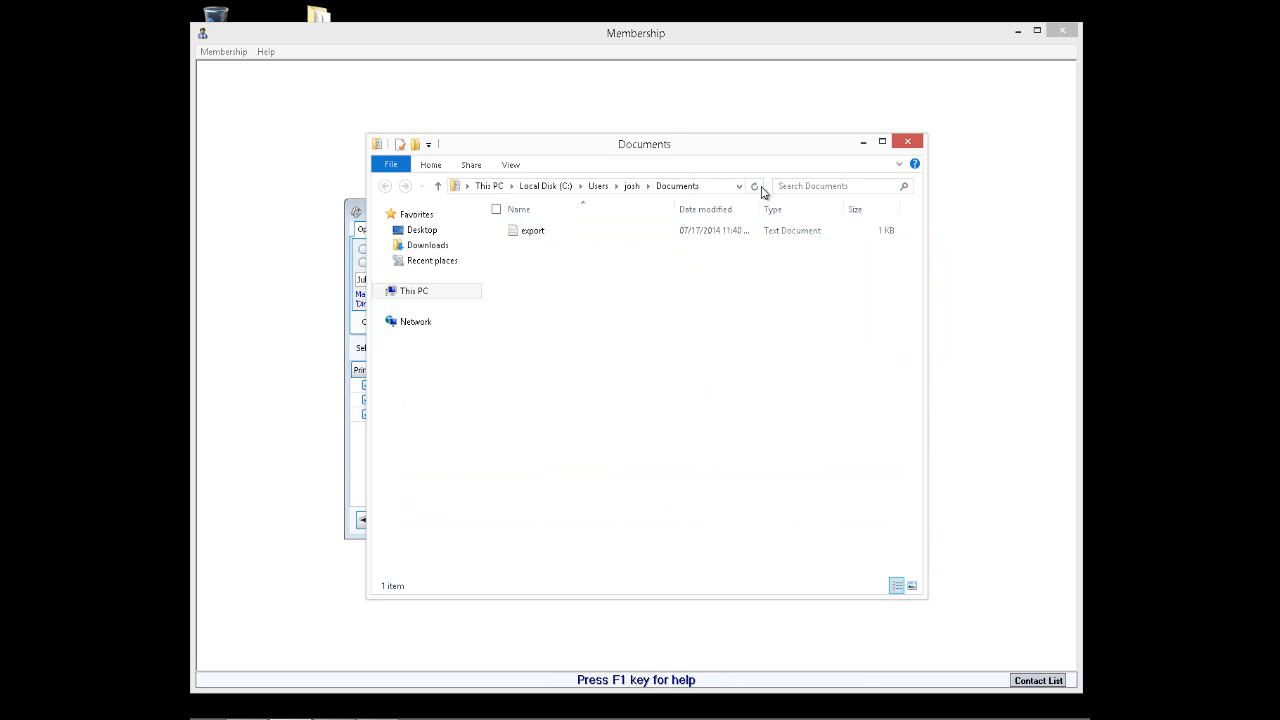
click(909, 141)
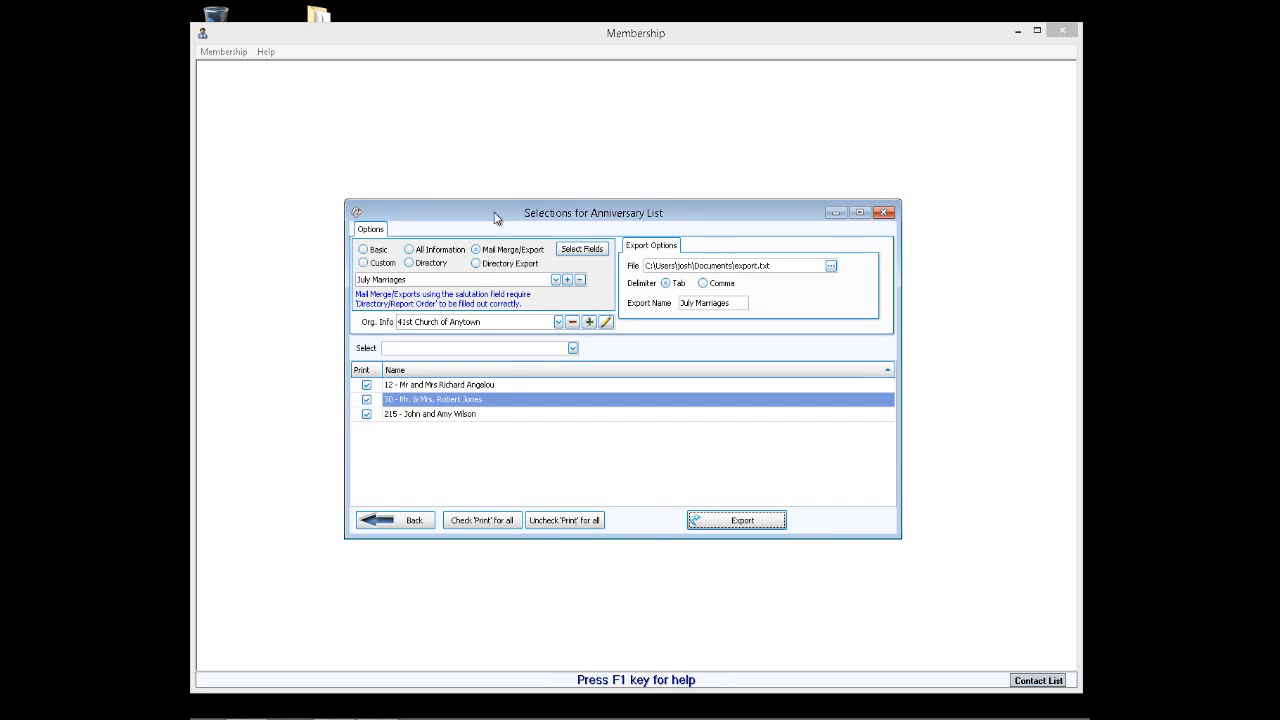
Look at the Directory Export and Custom output types for the anniversary list, and close its selections window.
click(476, 263)
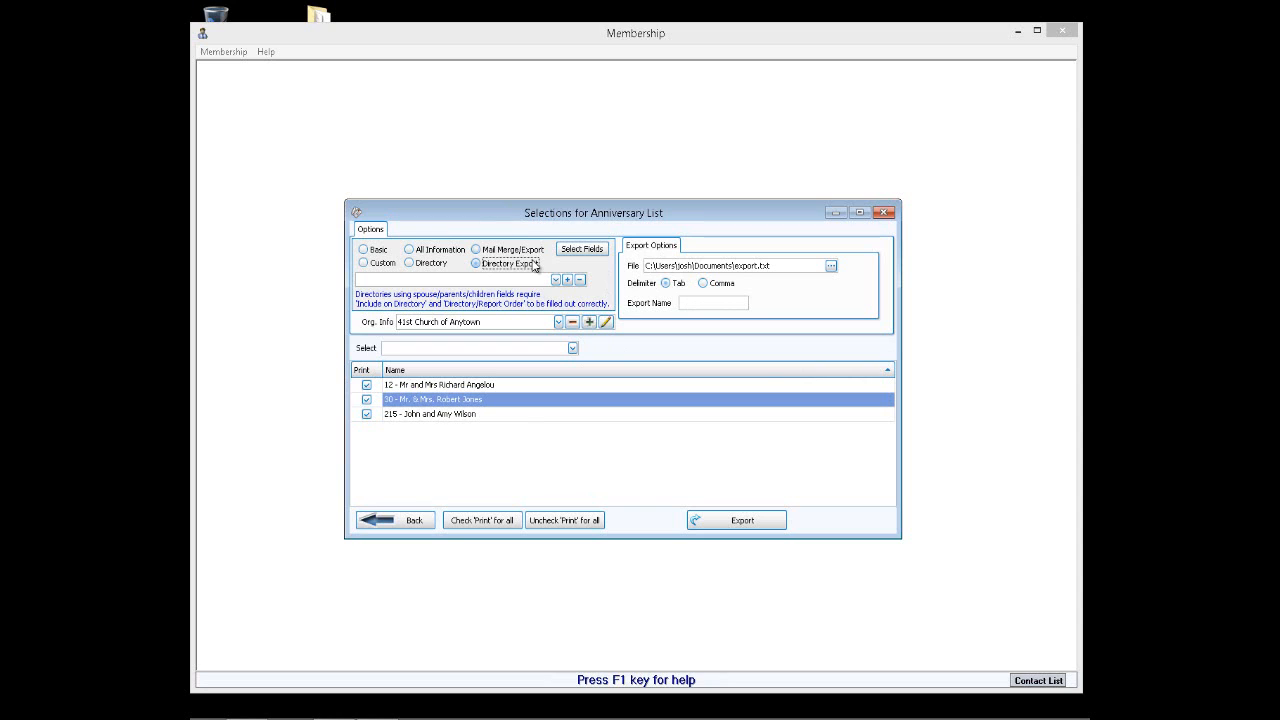
click(363, 263)
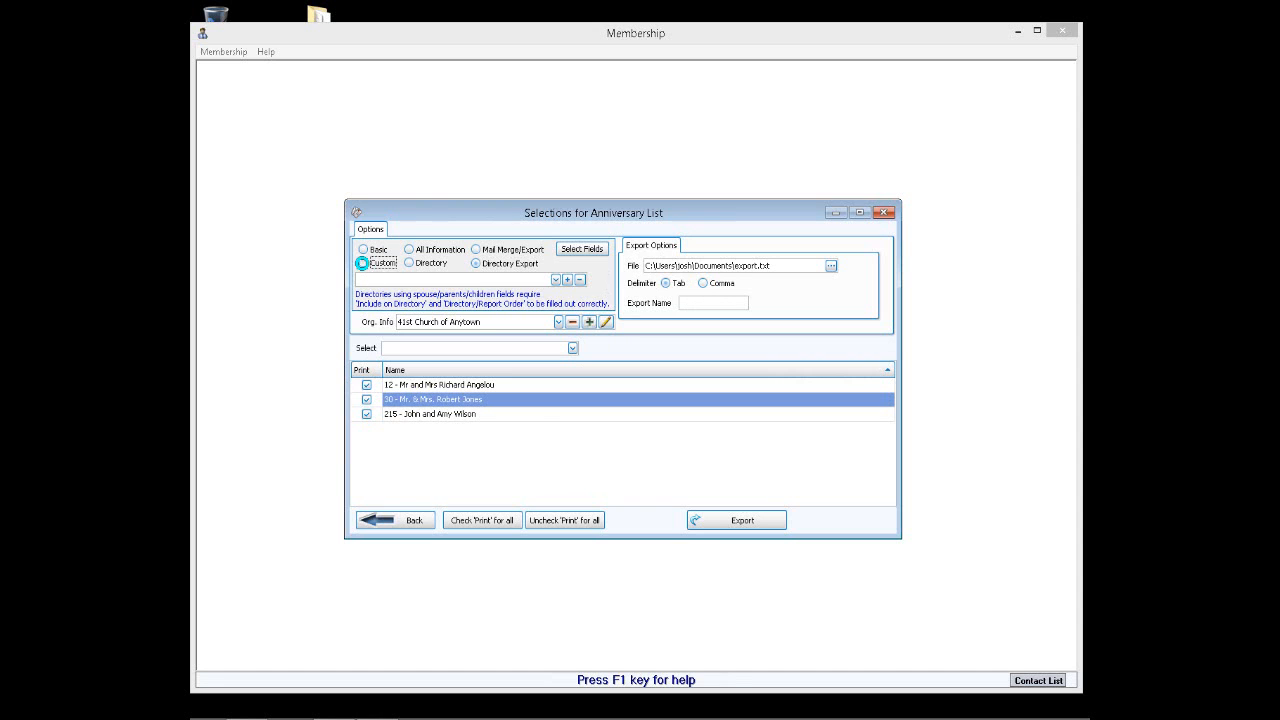
click(888, 216)
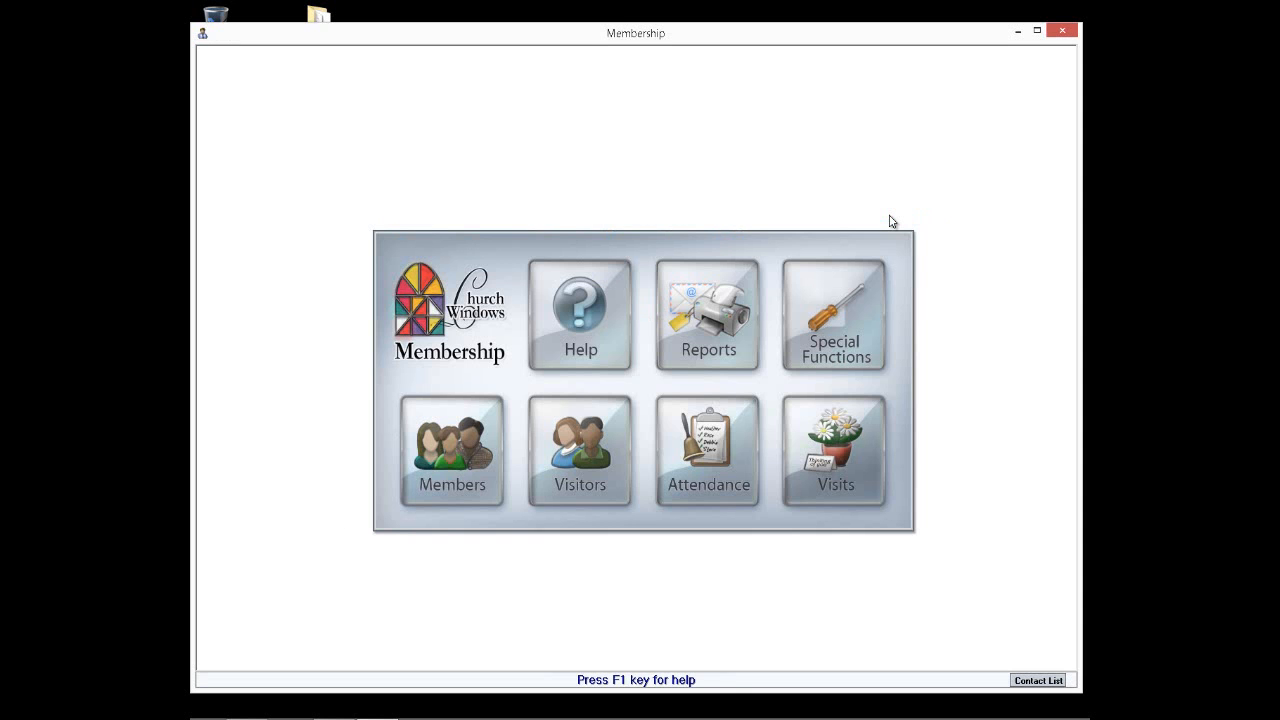
Start a new Groups/Classes report of the Reports/Directory/Export type.
click(699, 339)
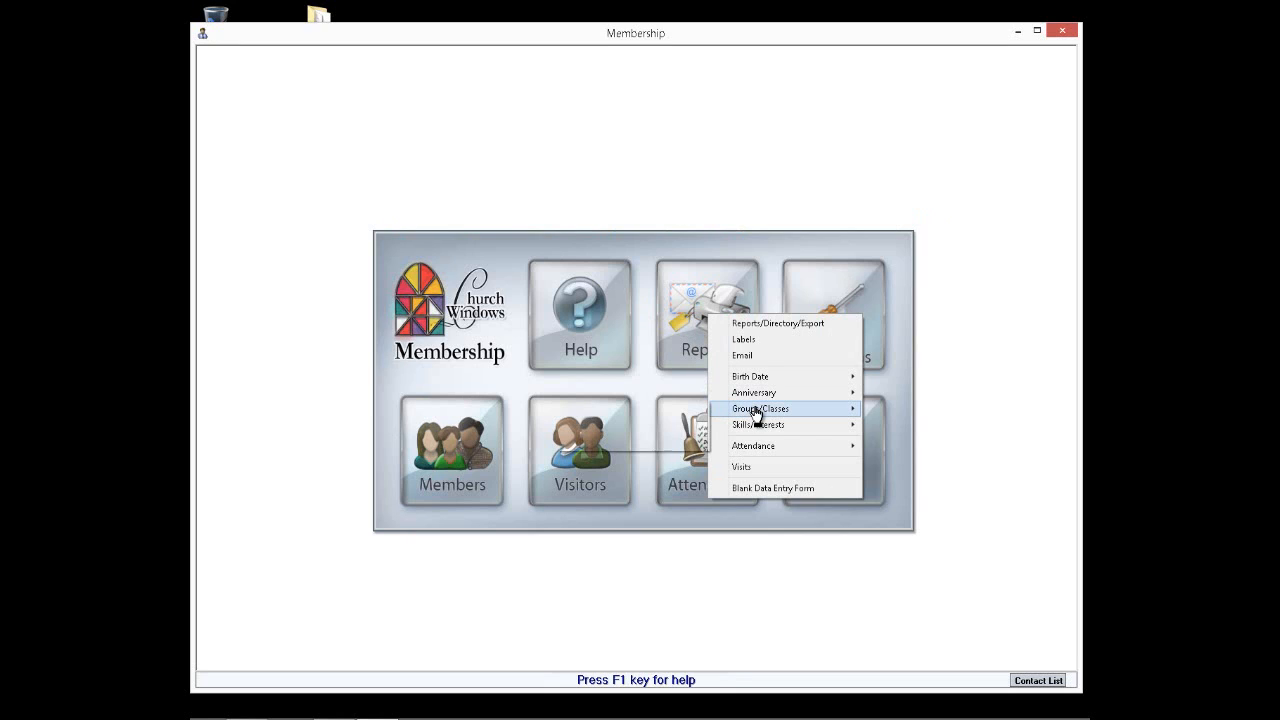
mouse_move(756, 416)
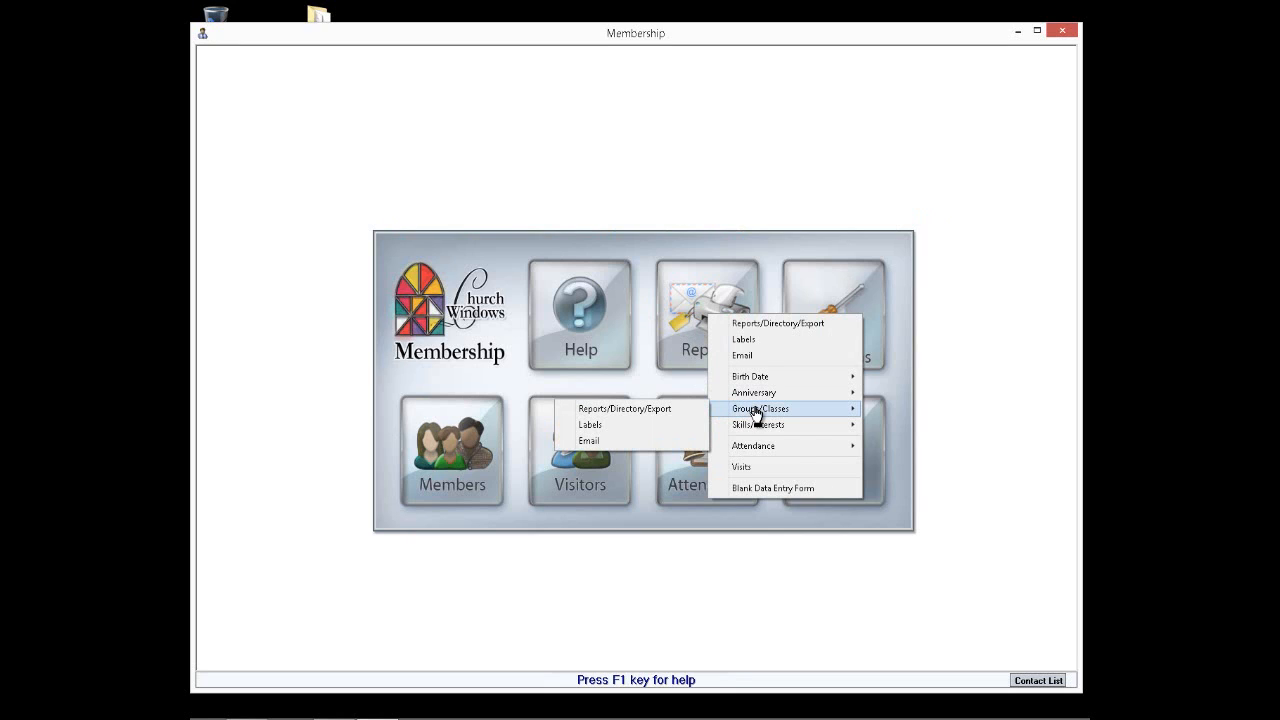
click(661, 412)
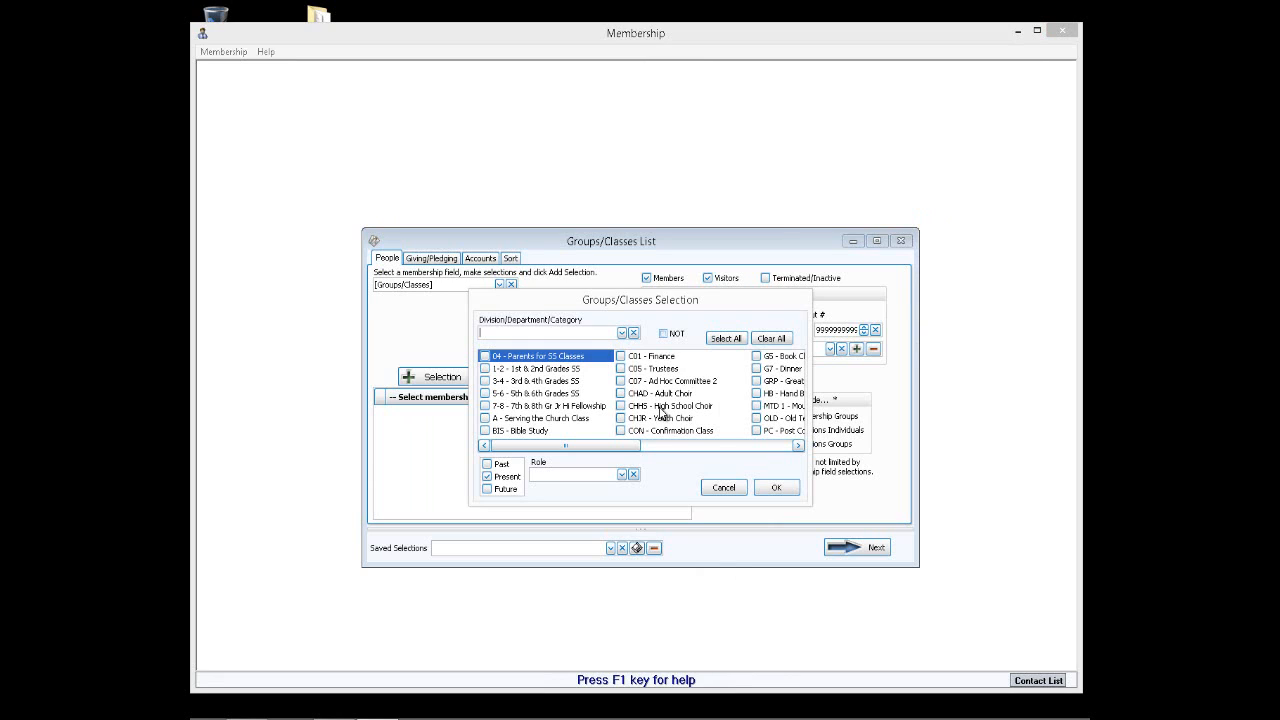
Look through the groups in the Classes and Committees categories, and clear the category filter.
click(622, 334)
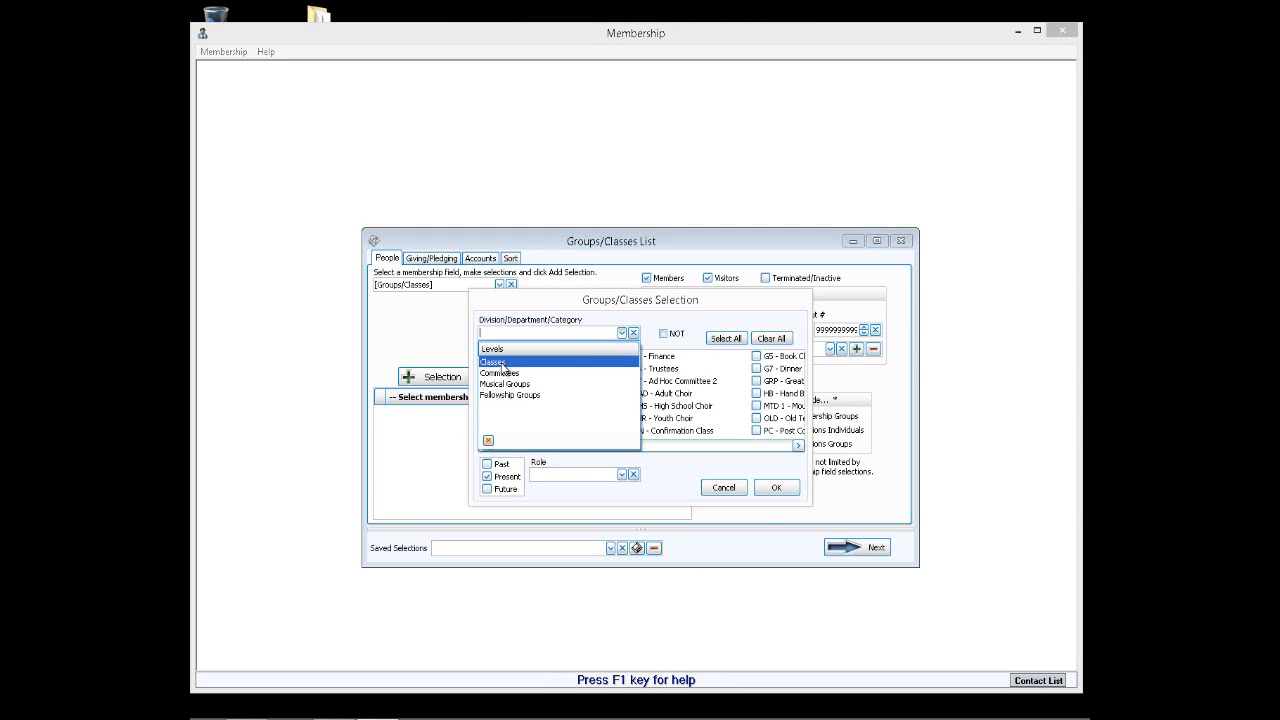
click(502, 364)
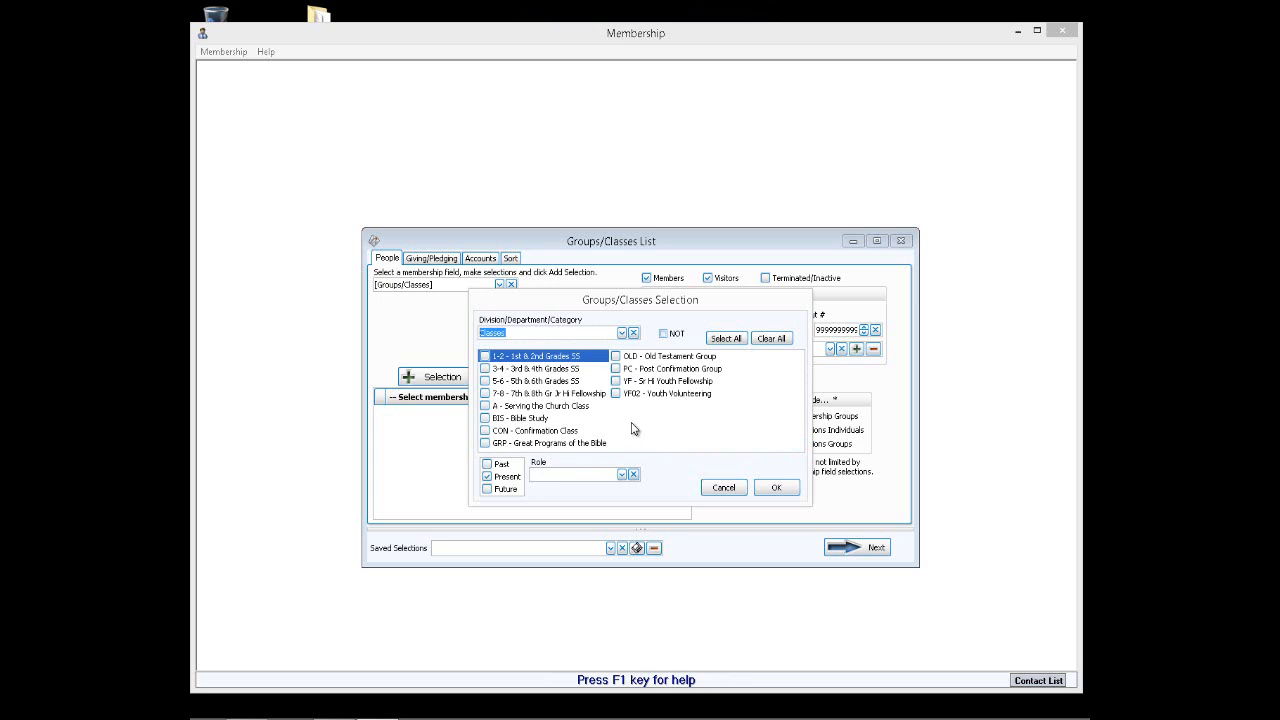
click(622, 334)
click(505, 376)
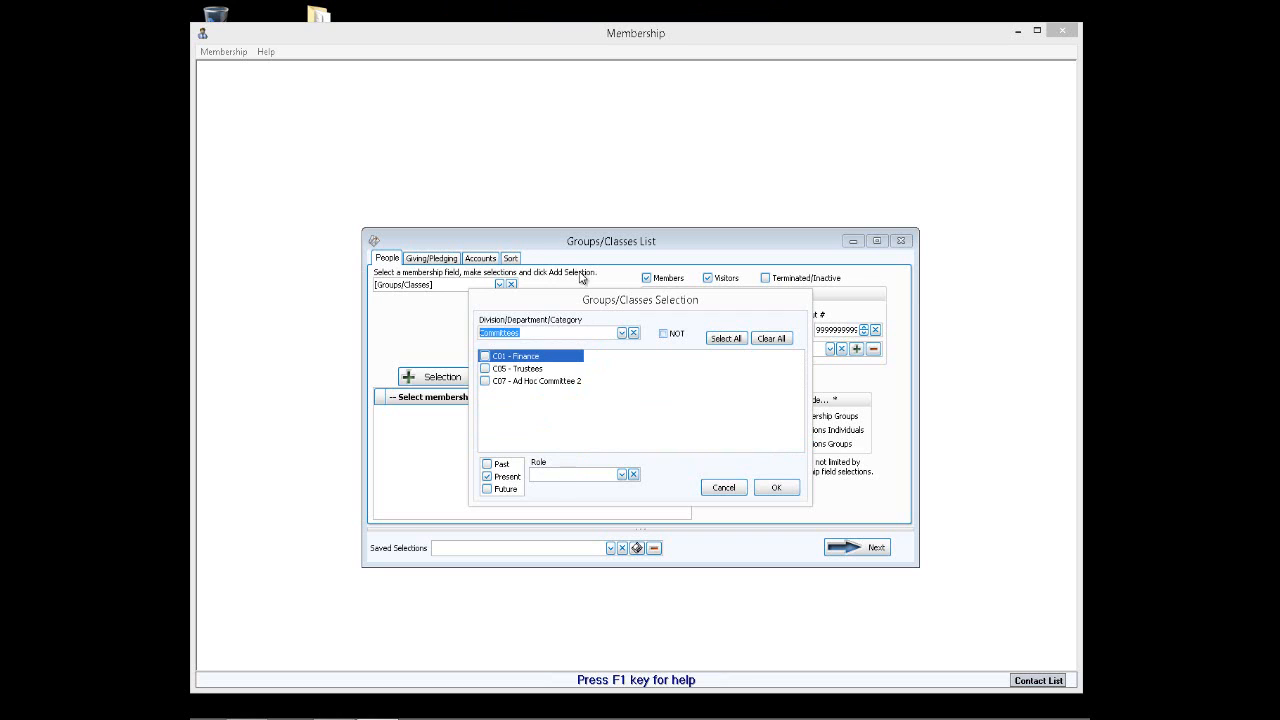
click(622, 334)
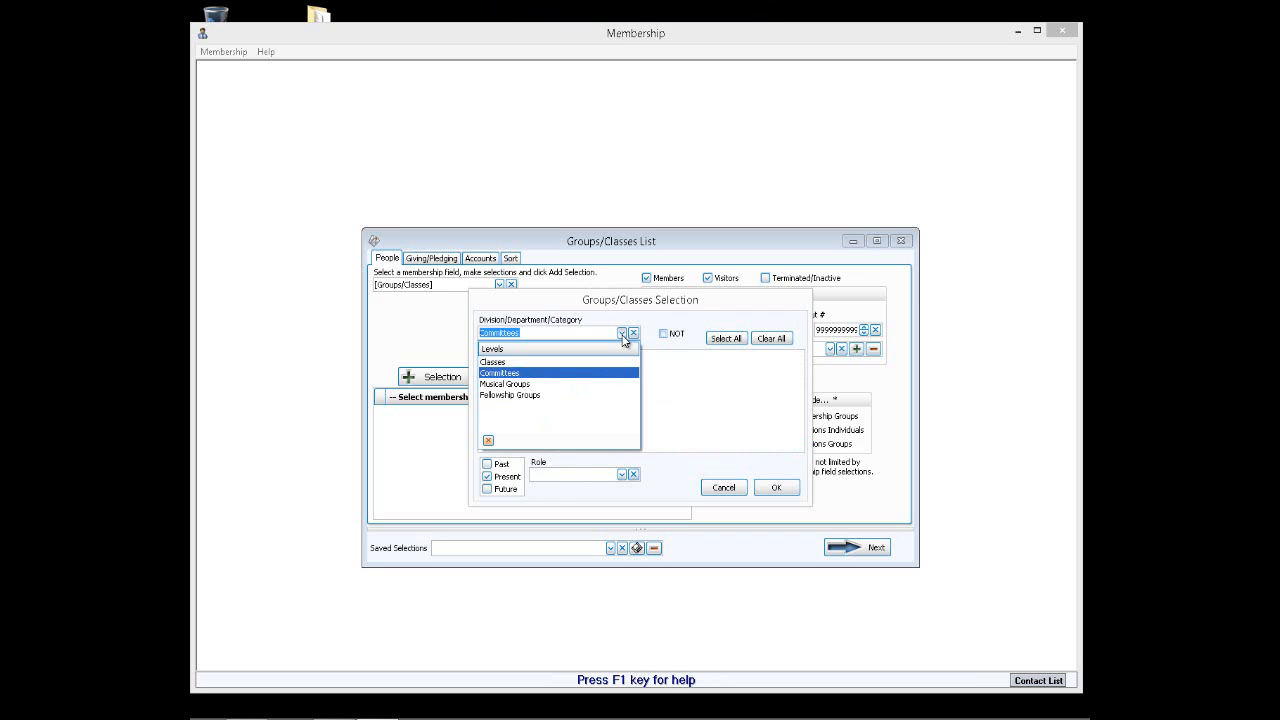
click(622, 334)
click(633, 333)
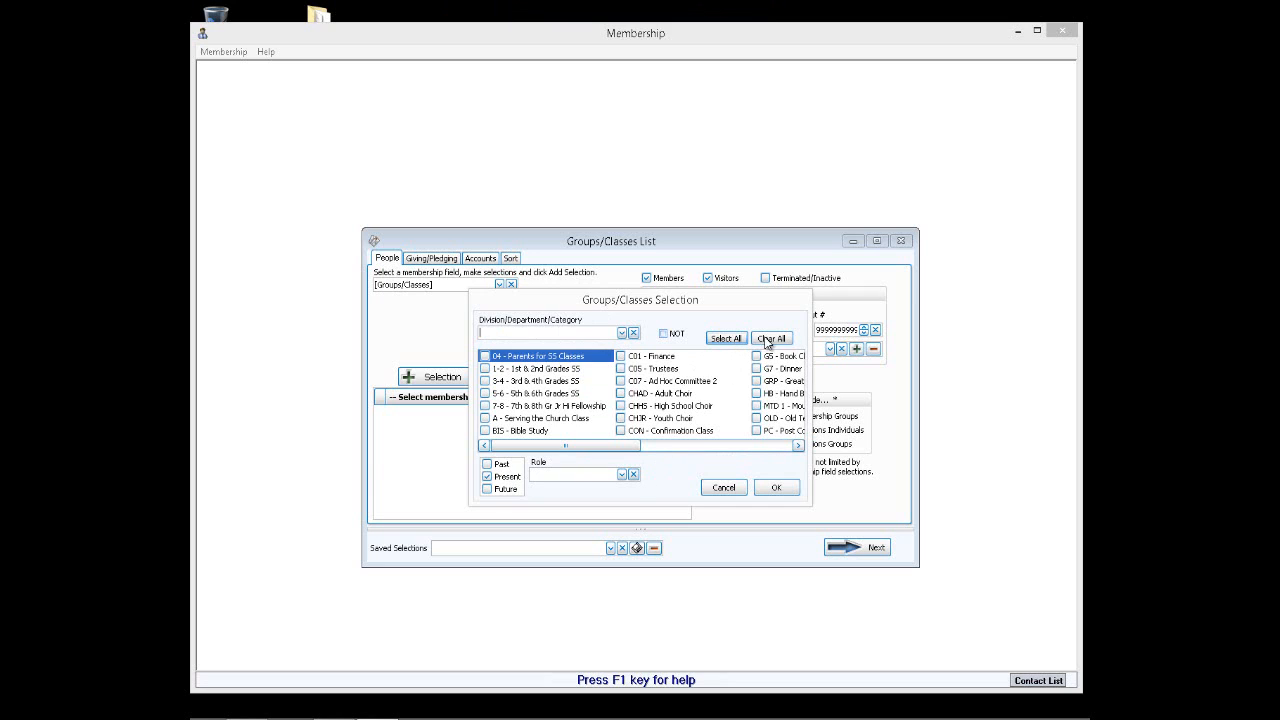
Select the groups 3rd & 4th Grades SS, Ad Hoc Committee 2, Youth Choir and Serving the Church Class.
click(490, 384)
click(486, 381)
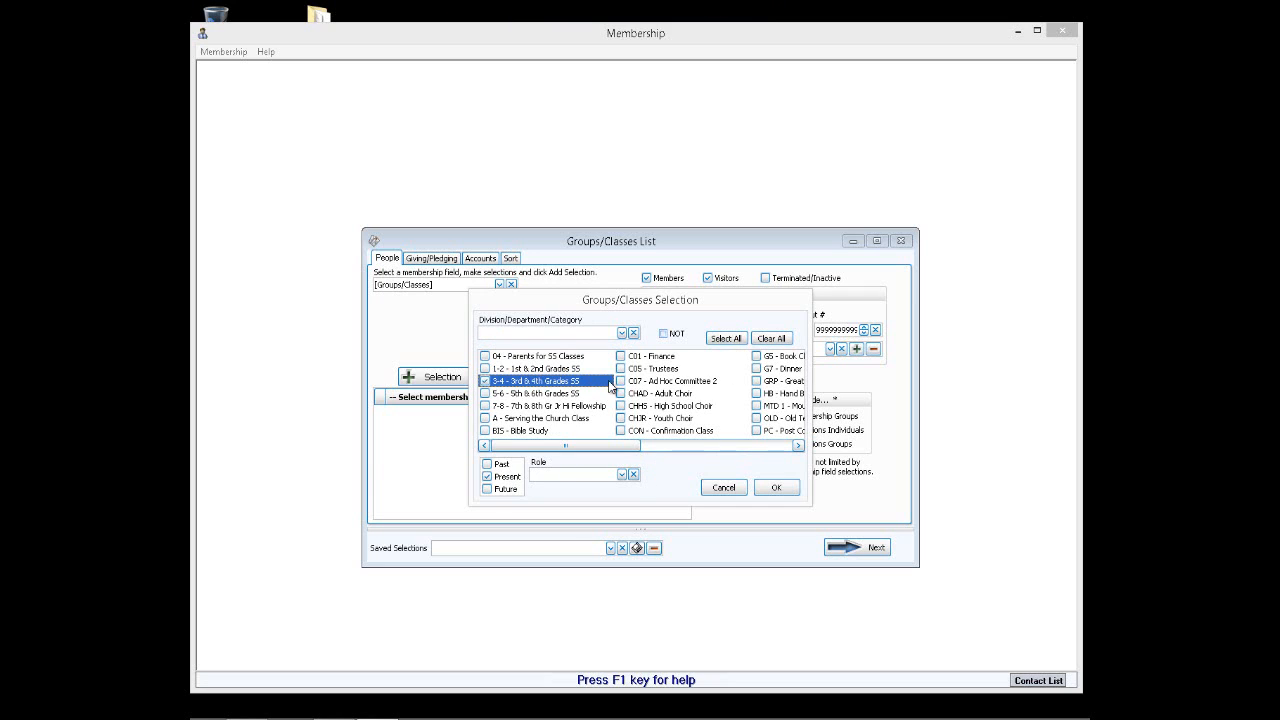
click(620, 381)
click(620, 418)
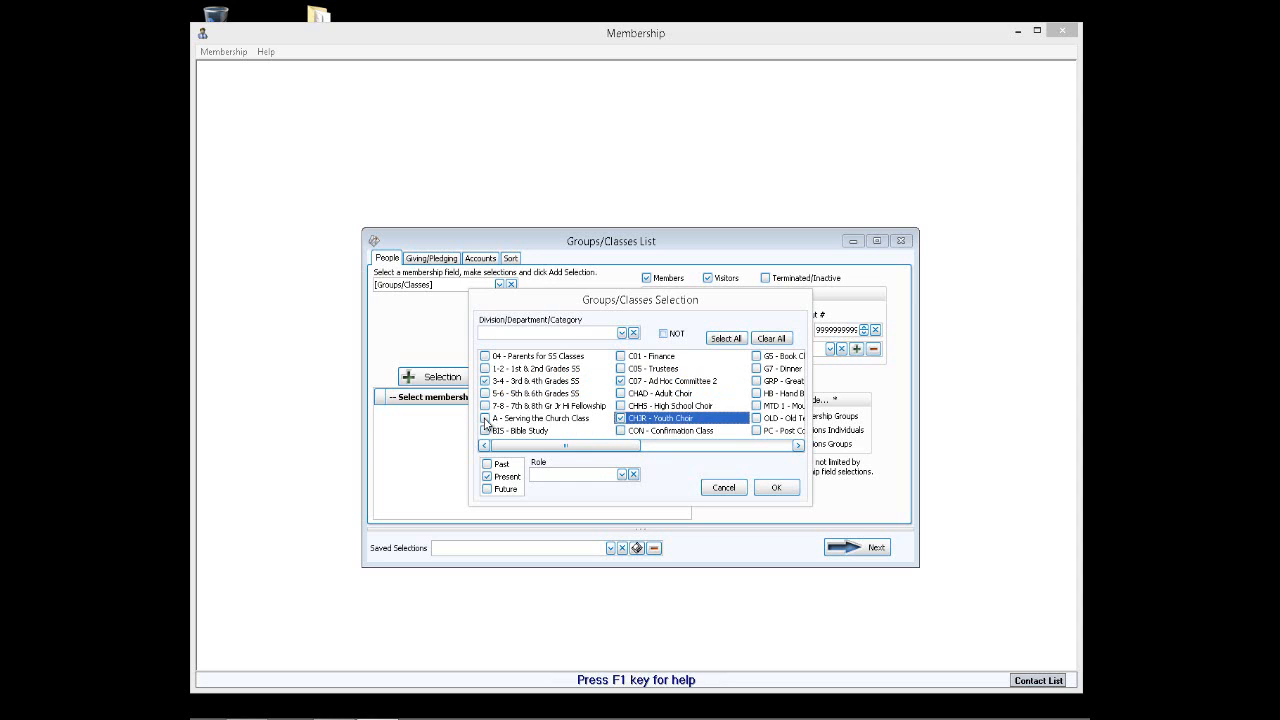
click(485, 418)
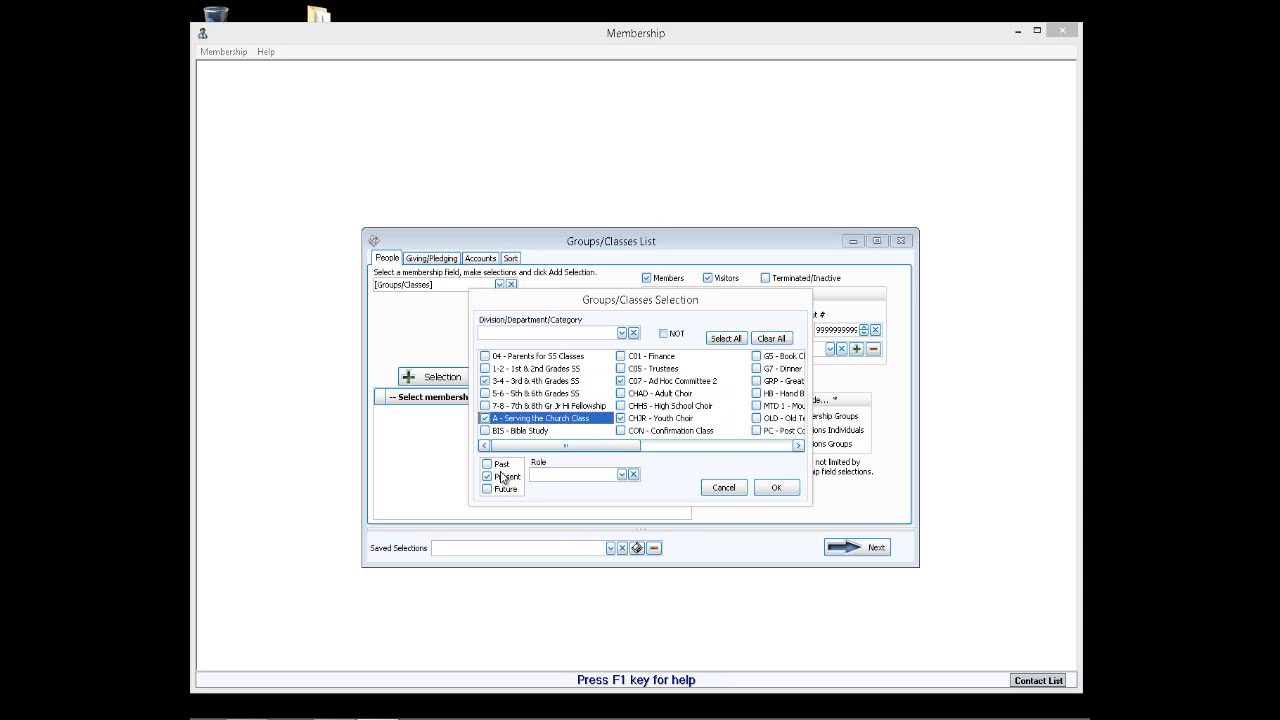
Check the available roles without choosing one, and add the groups selection to the list's people criteria.
click(623, 474)
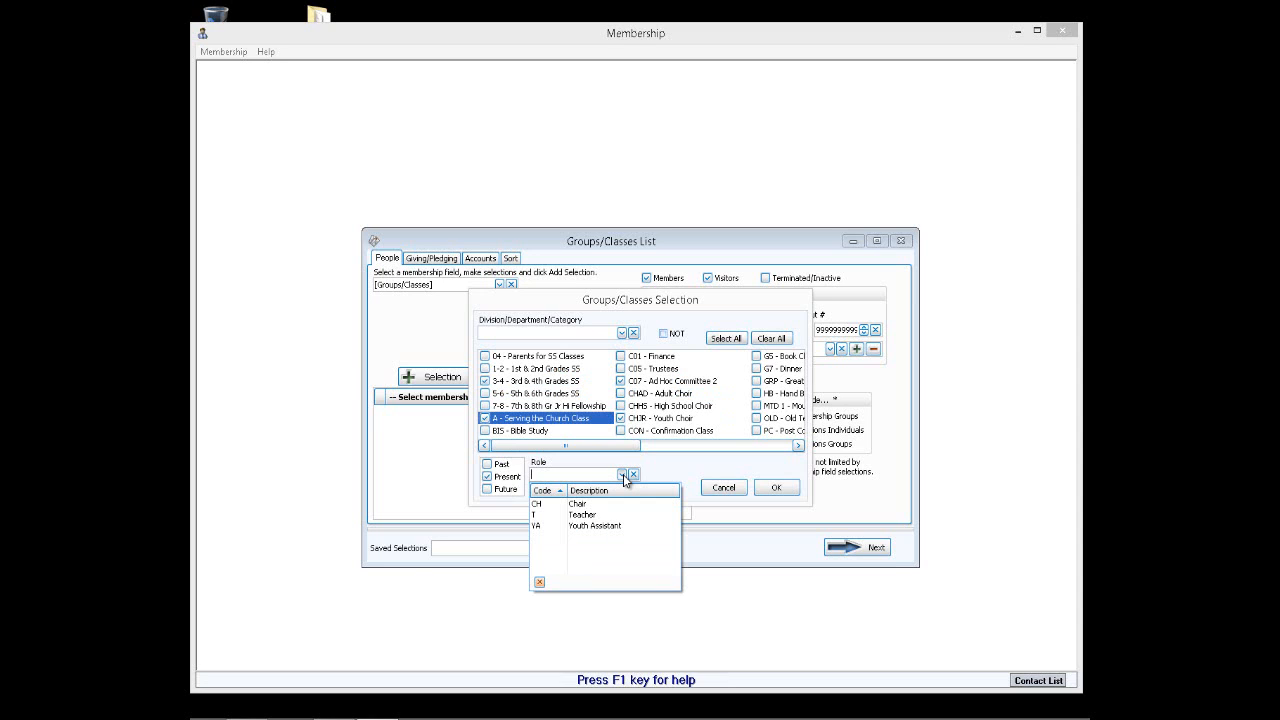
click(623, 474)
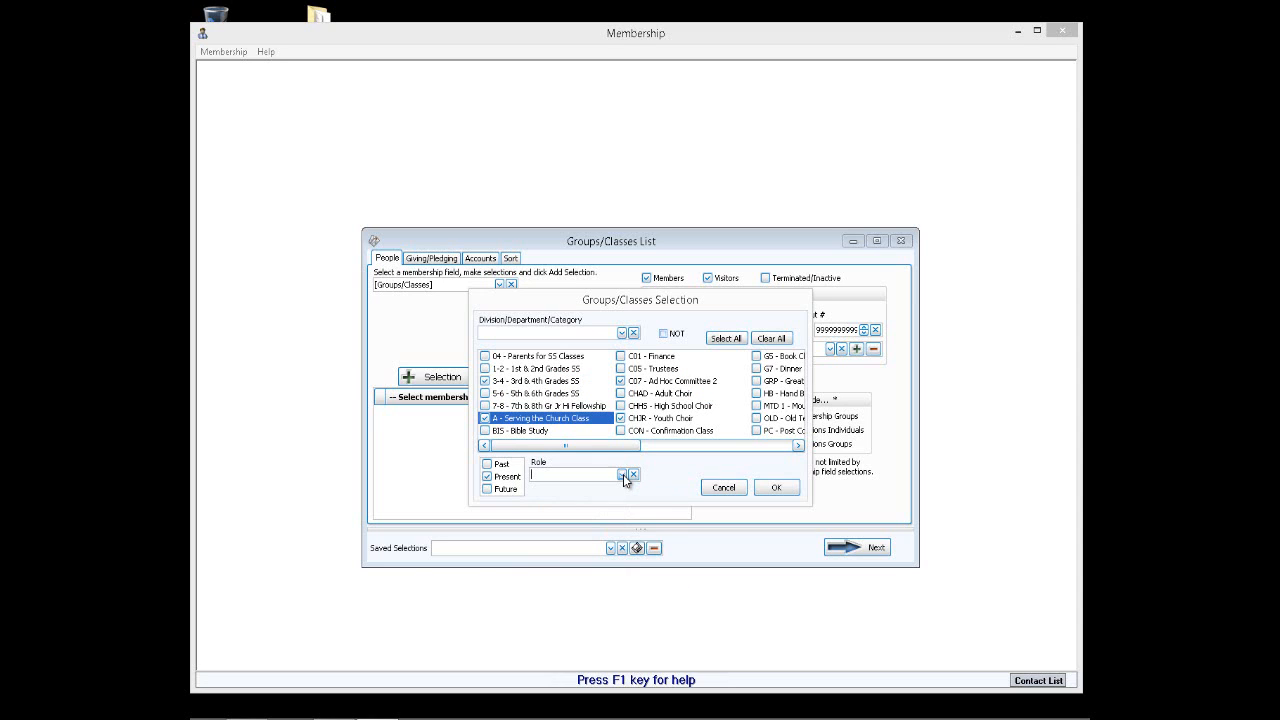
click(775, 488)
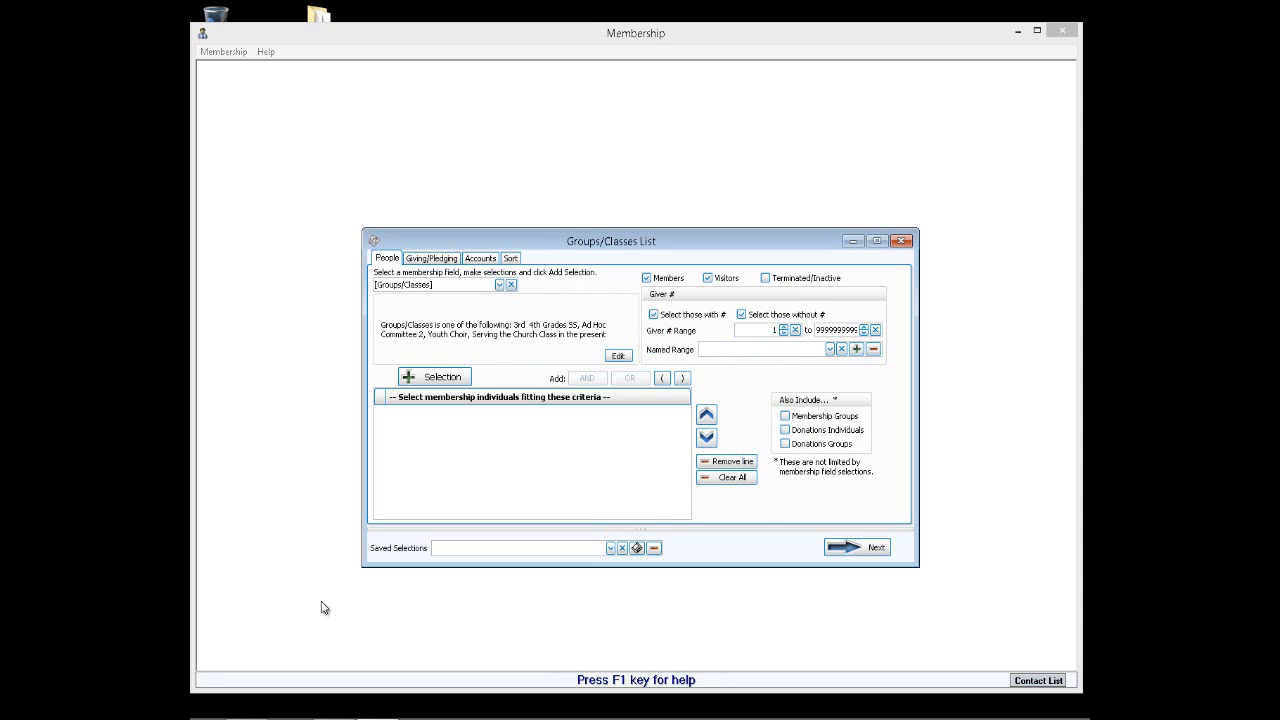
click(437, 377)
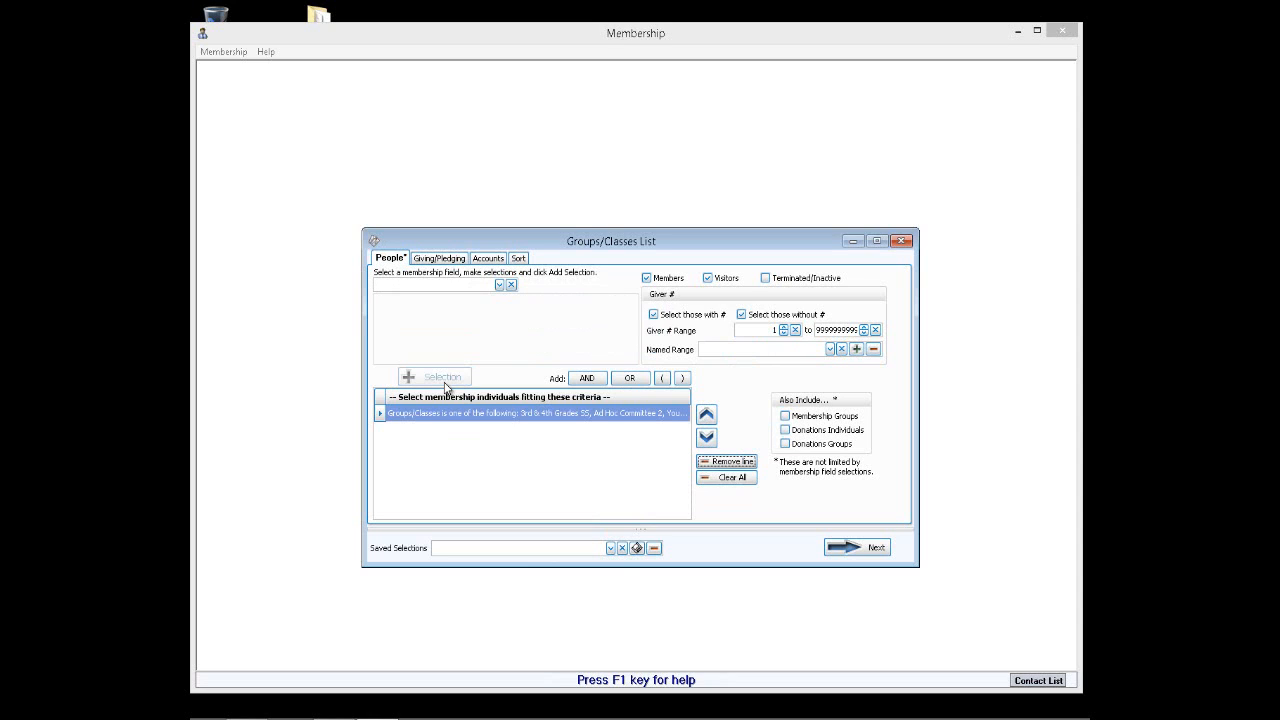
Check the Groups/Classes list's sort settings and proceed to its output selections.
click(518, 259)
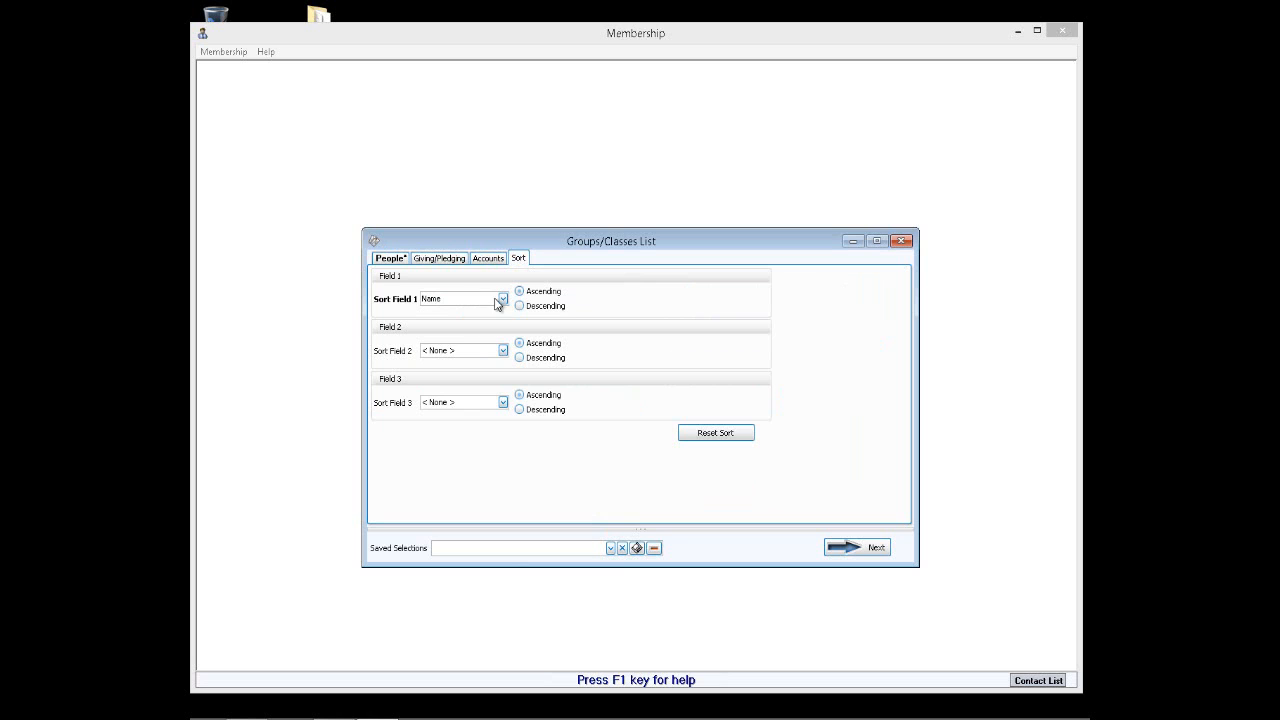
click(387, 259)
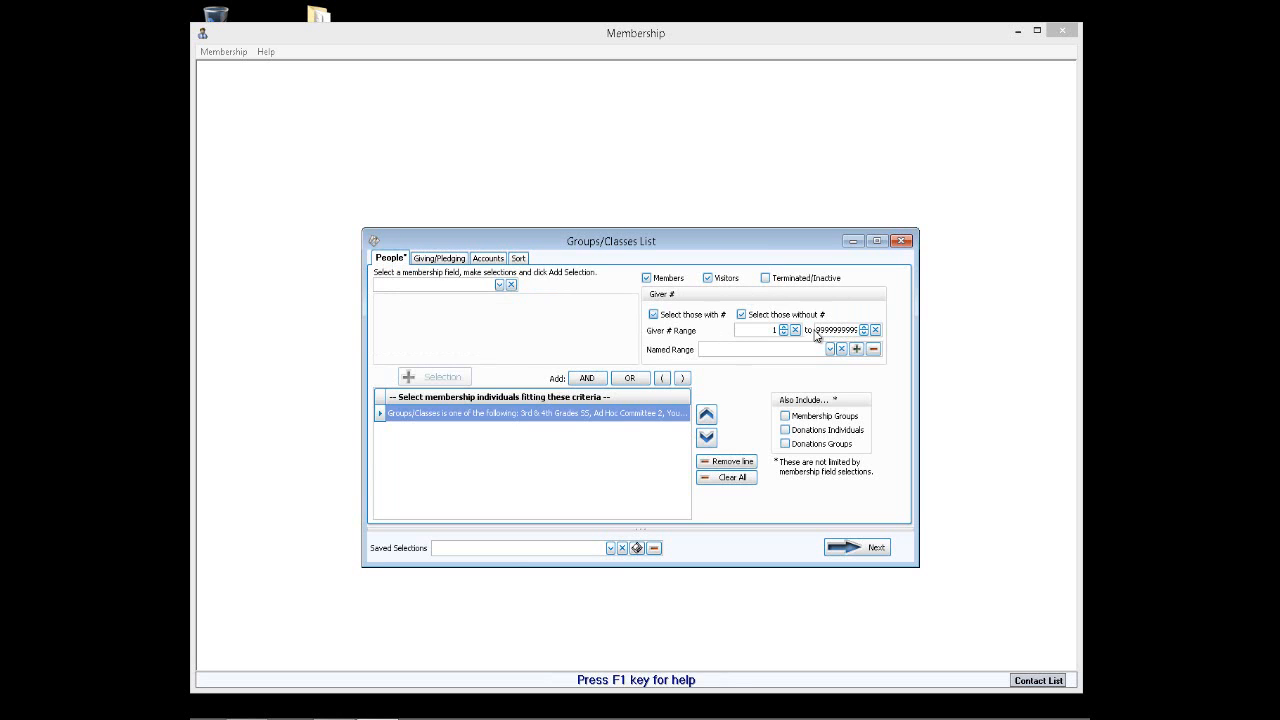
click(876, 550)
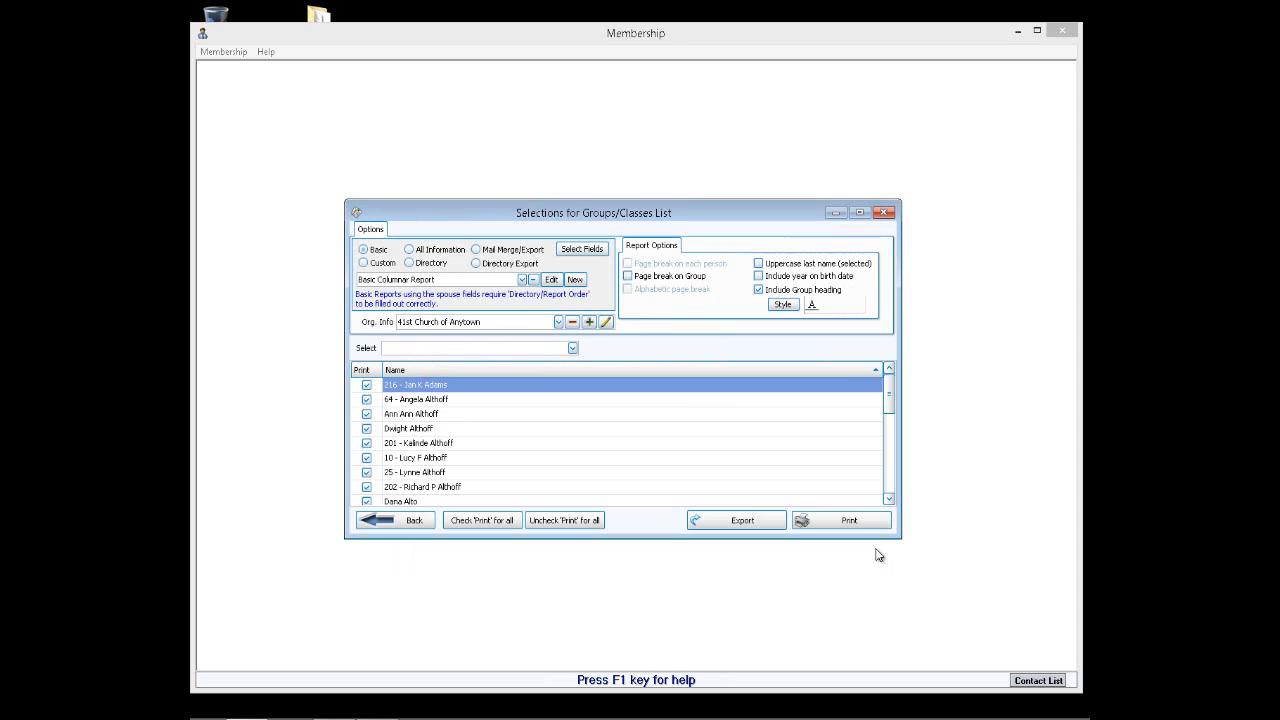
Review the Basic Columnar Report's visible columns, and preview the report enlarged to read its group headings and members.
click(579, 251)
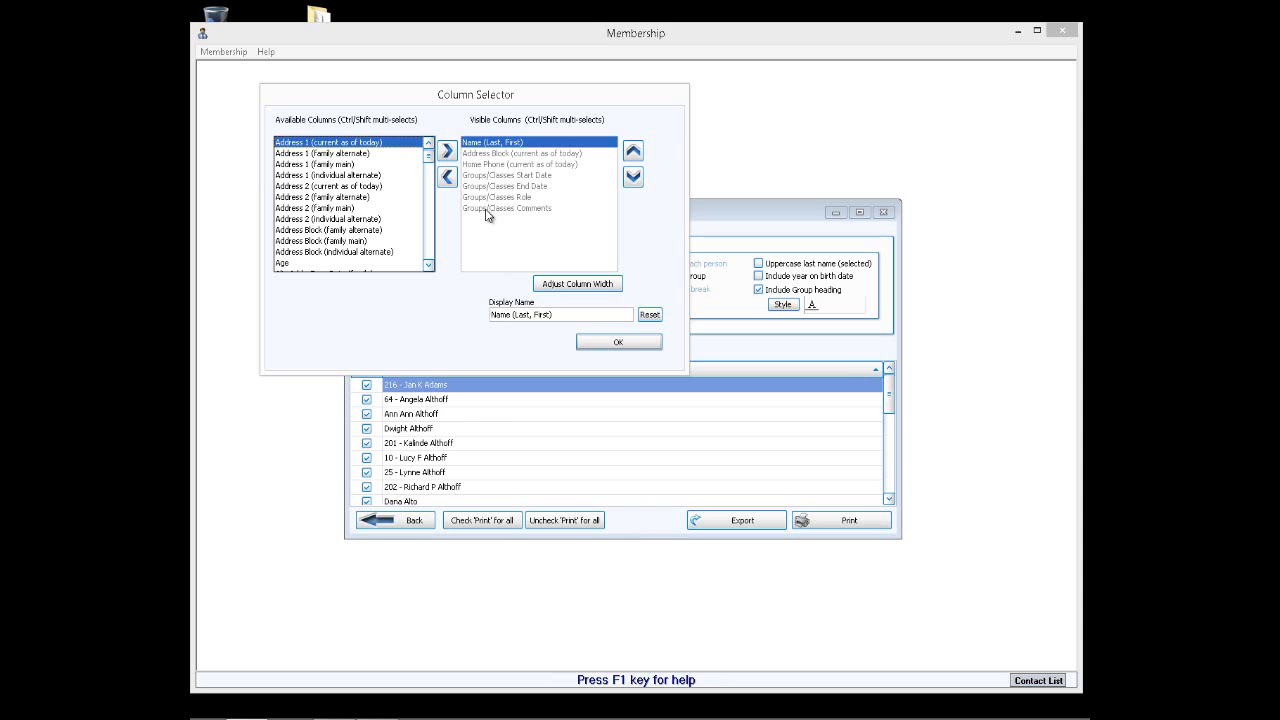
click(616, 343)
click(838, 522)
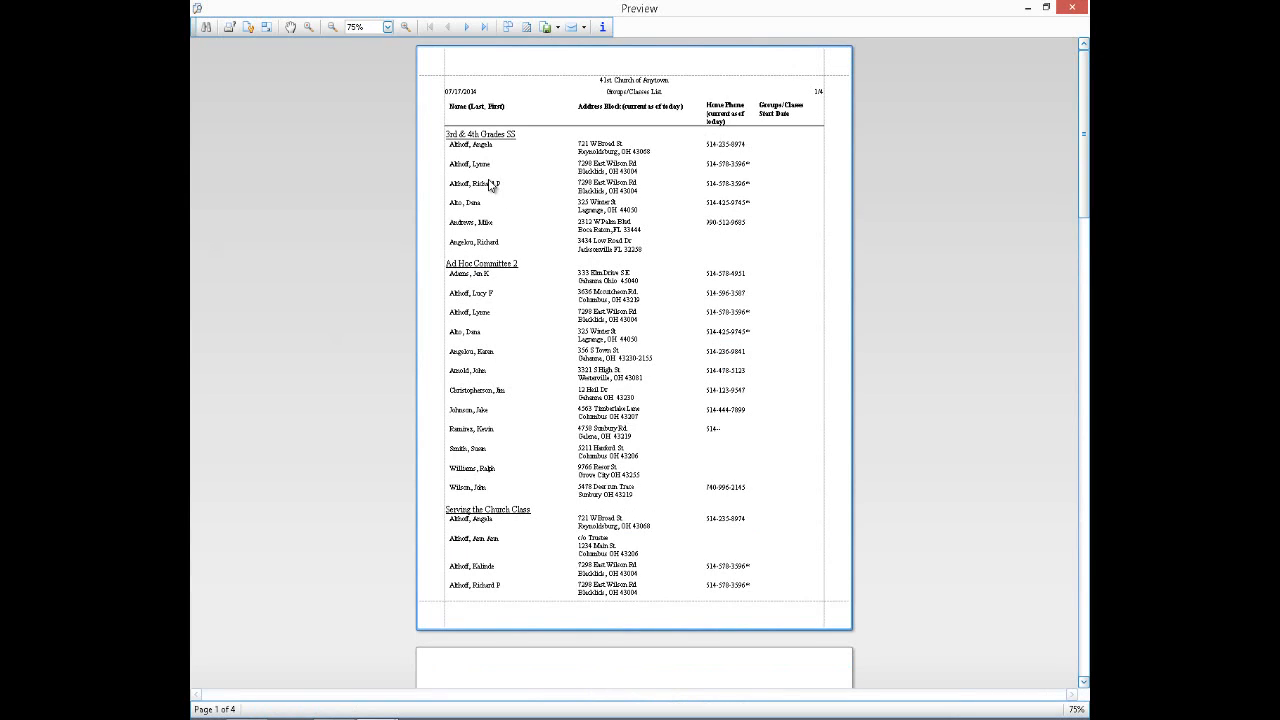
click(405, 28)
click(405, 28)
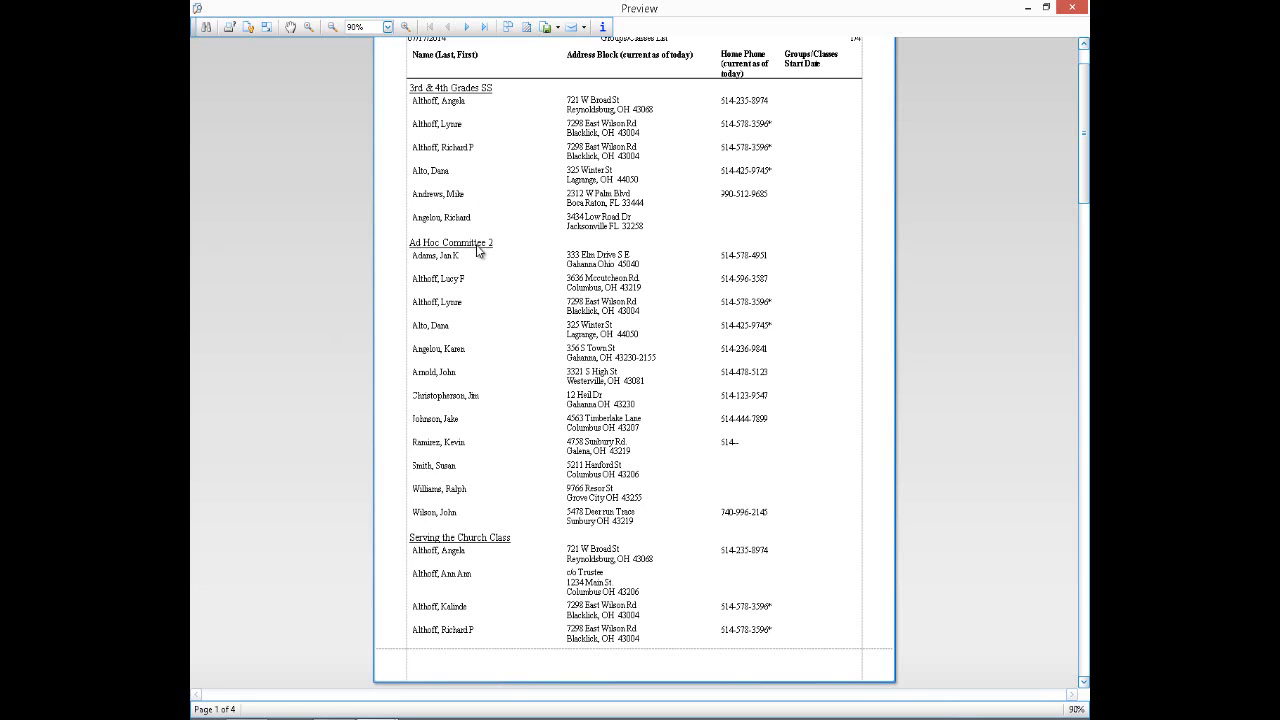
click(1072, 8)
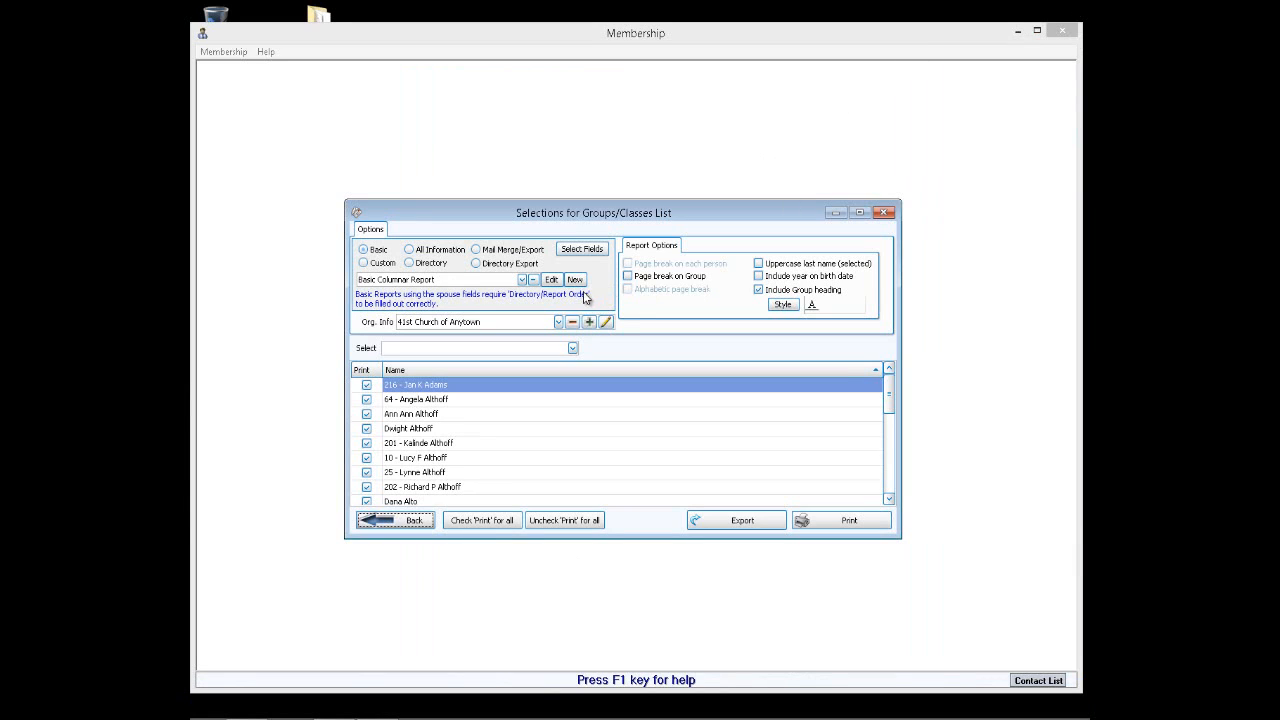
Examine the fields available for Sort Field 1 of the Groups/Classes list, and return to the people criteria.
click(390, 527)
click(521, 259)
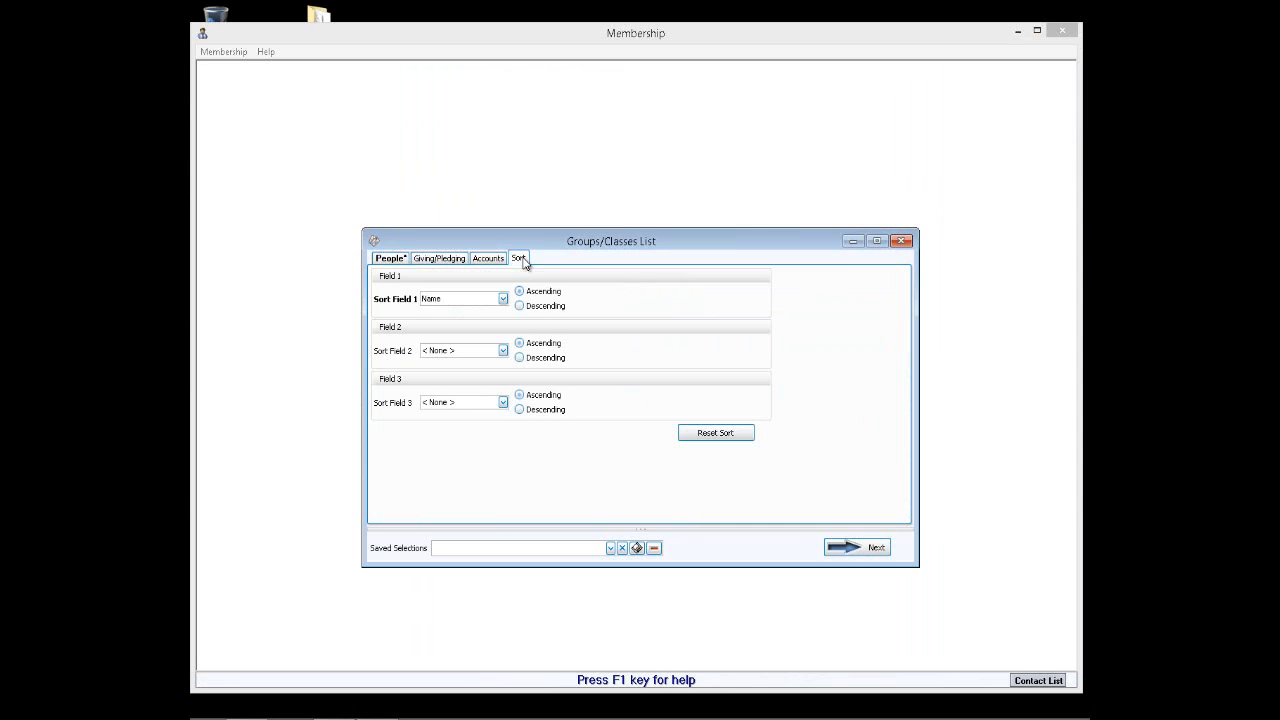
click(503, 298)
scroll(497, 324, up, 1)
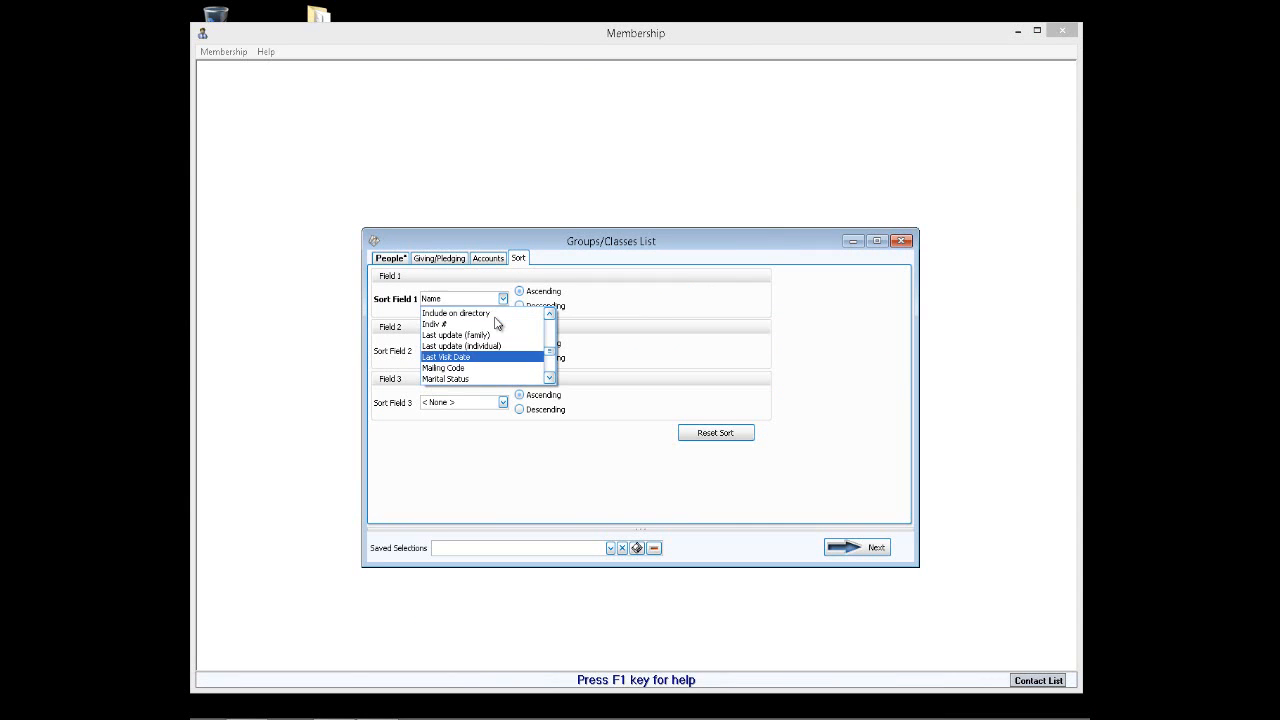
scroll(497, 324, up, 2)
scroll(497, 324, down, 1)
scroll(495, 322, up, 1)
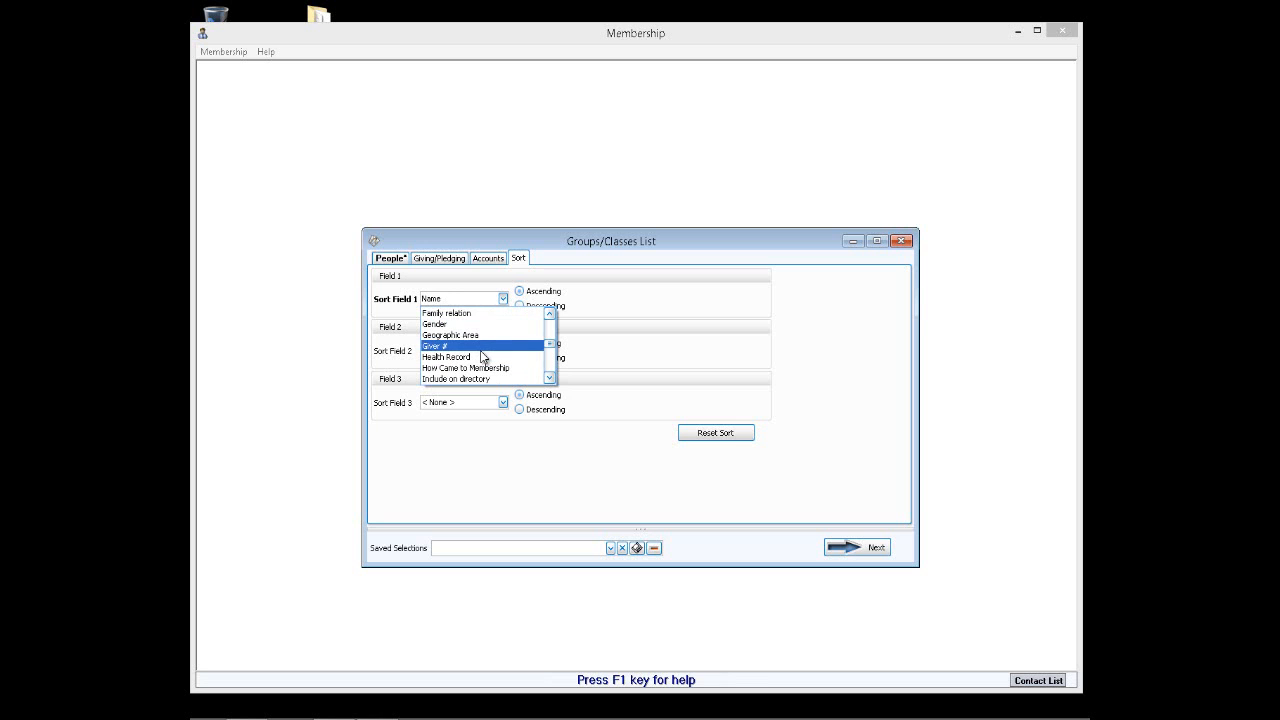
scroll(485, 356, up, 4)
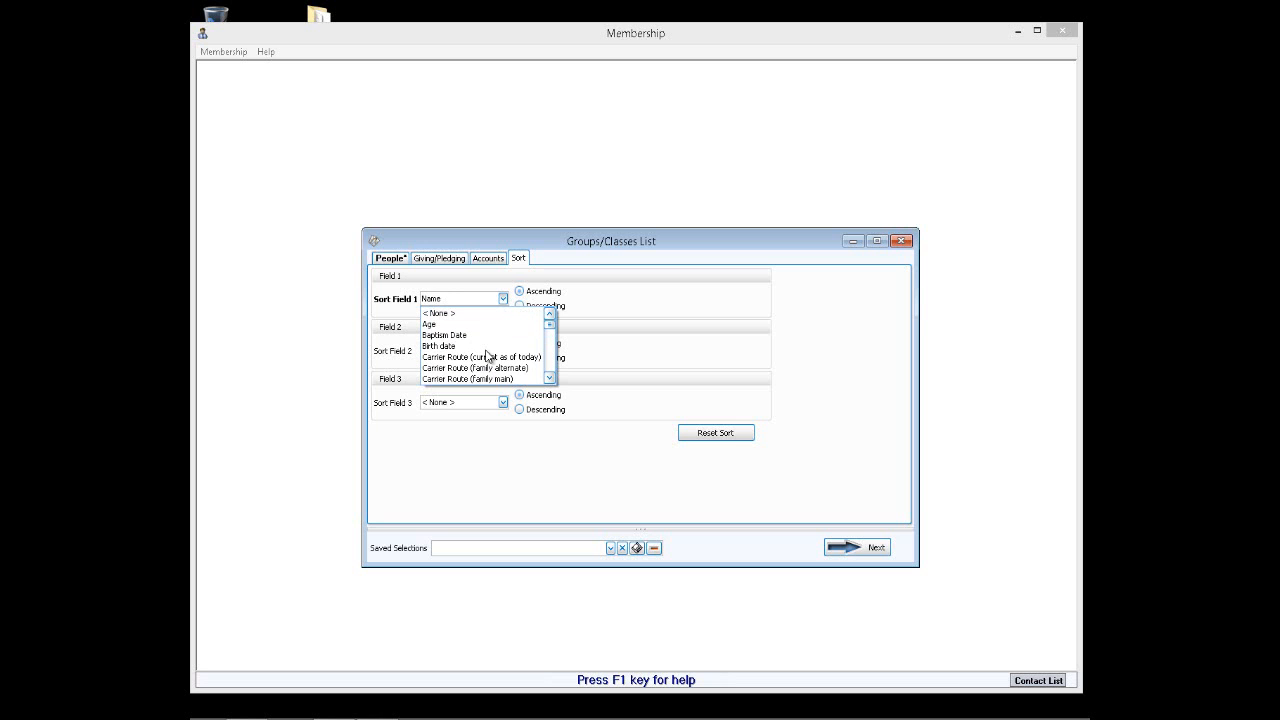
scroll(487, 356, down, 6)
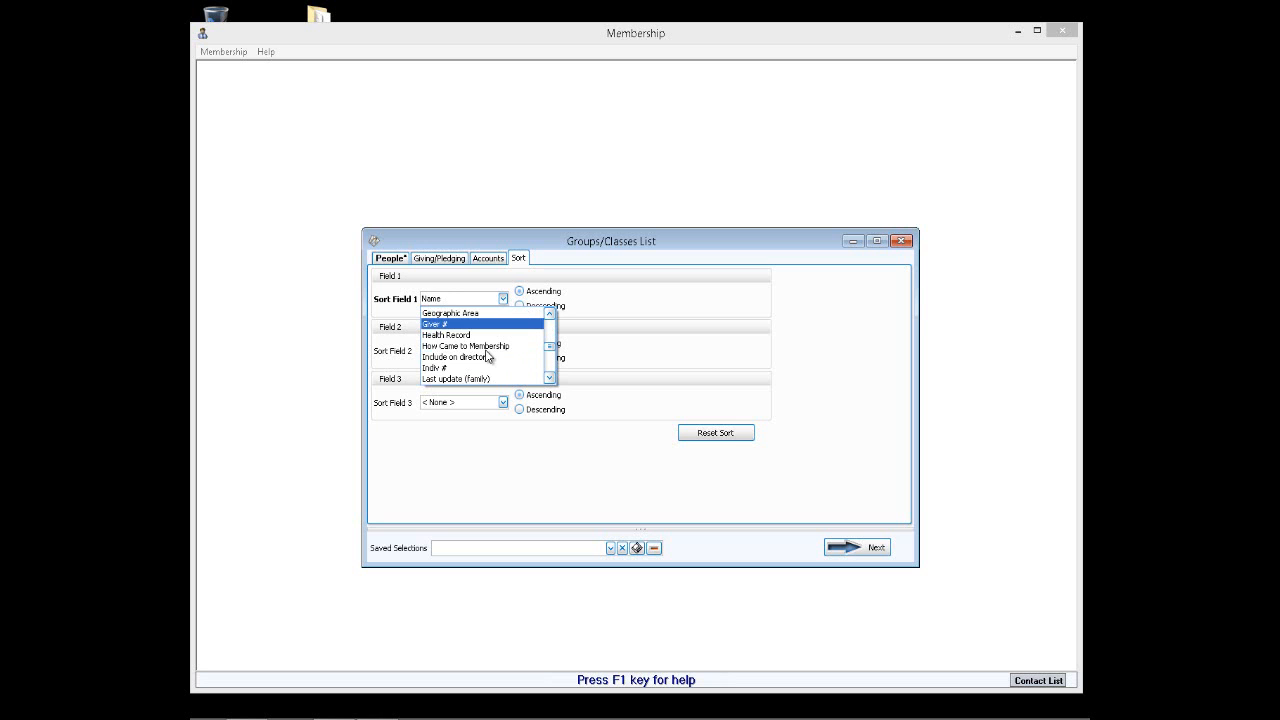
scroll(487, 356, down, 4)
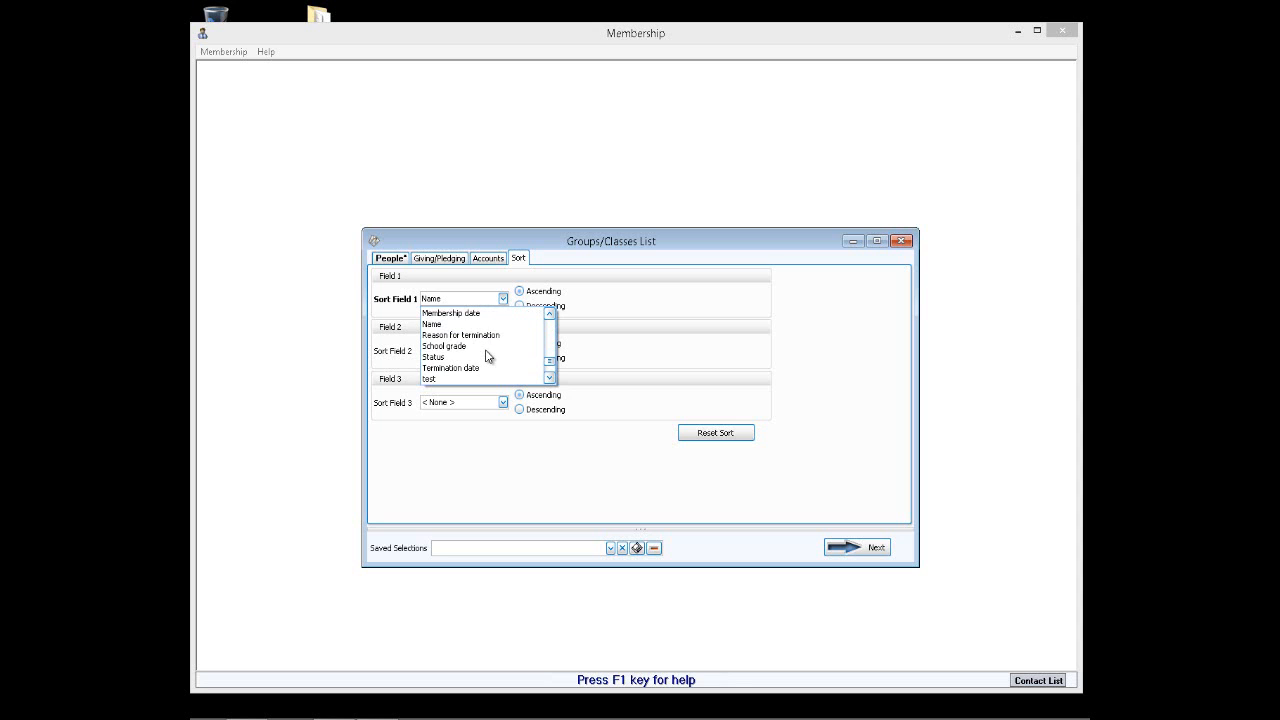
scroll(487, 356, down, 4)
scroll(487, 356, up, 5)
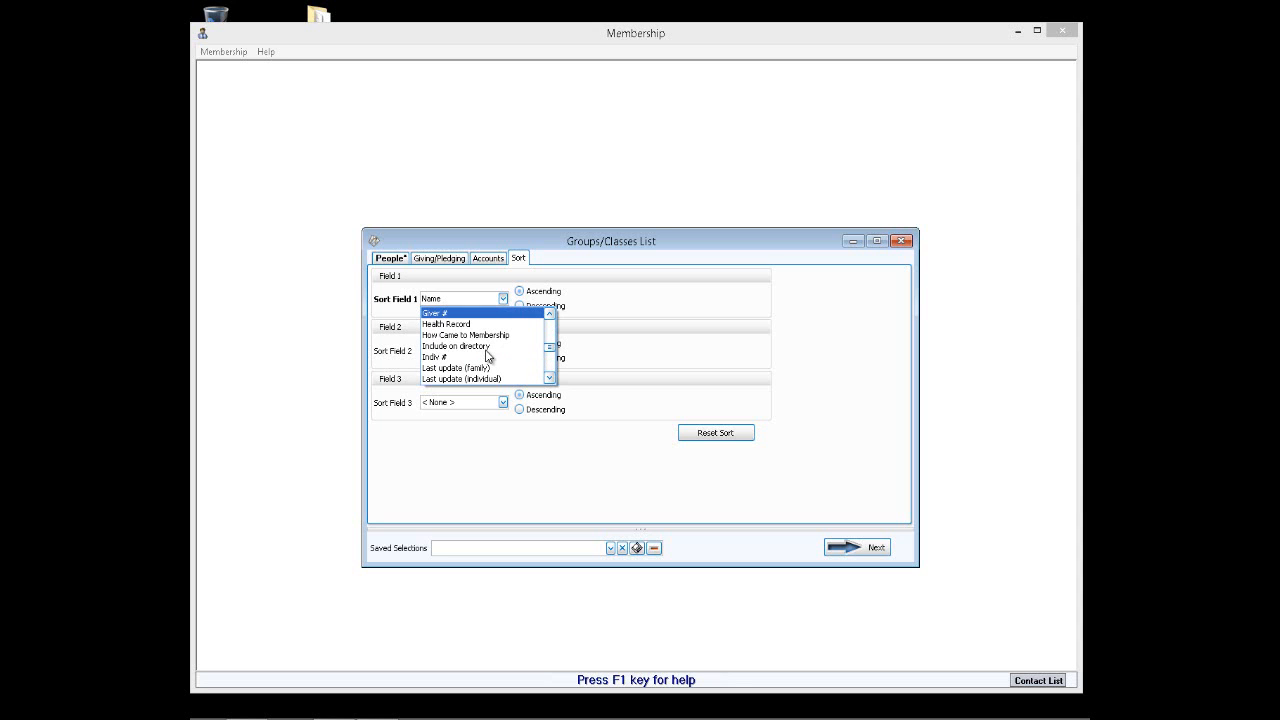
scroll(487, 356, up, 3)
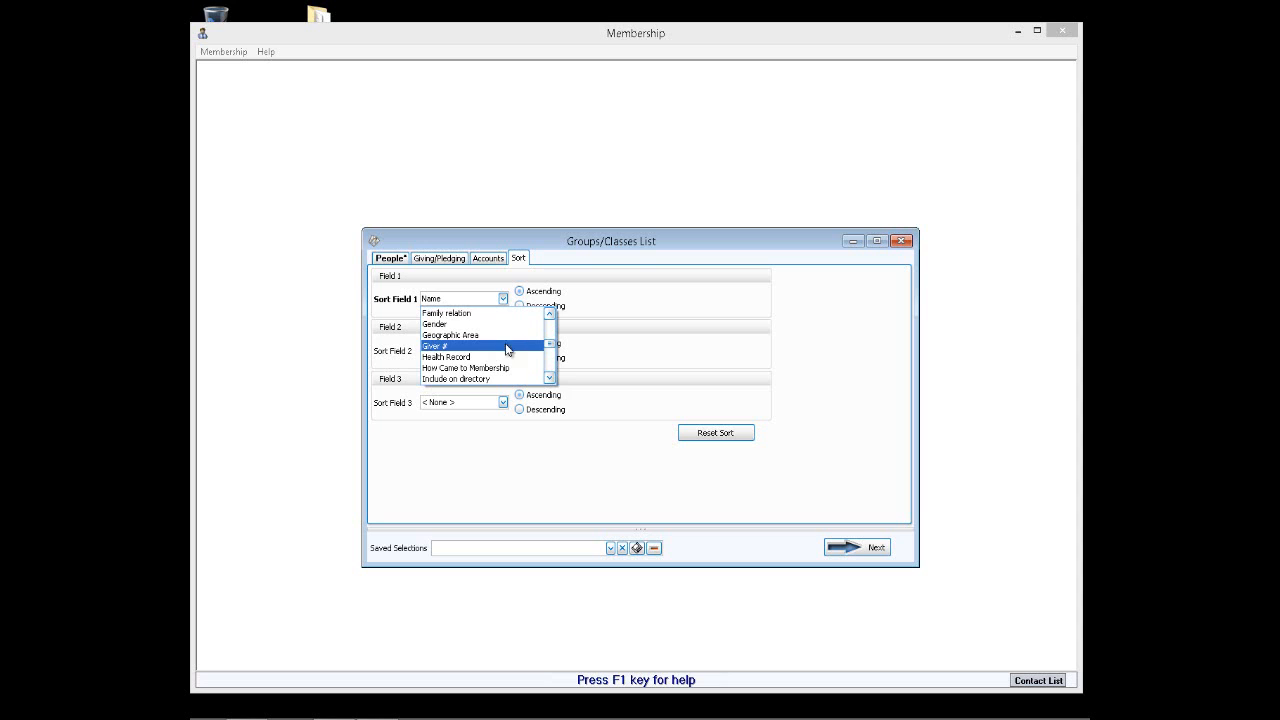
click(693, 329)
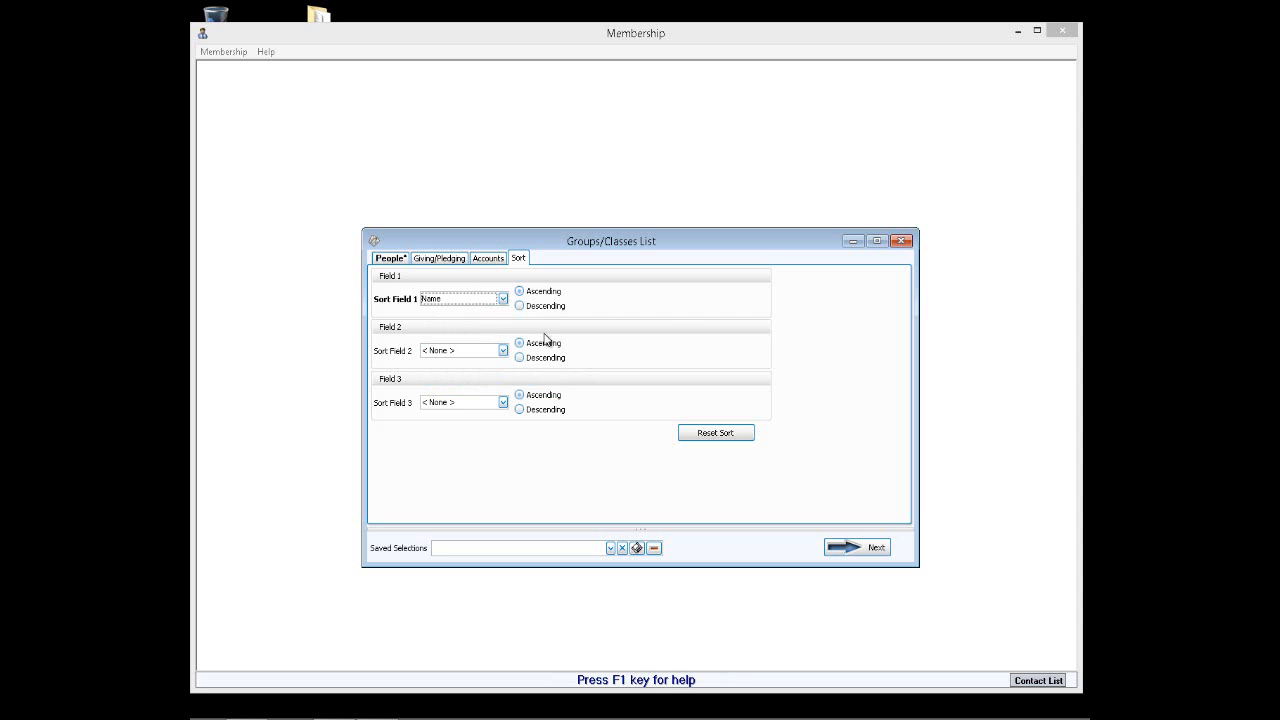
click(389, 262)
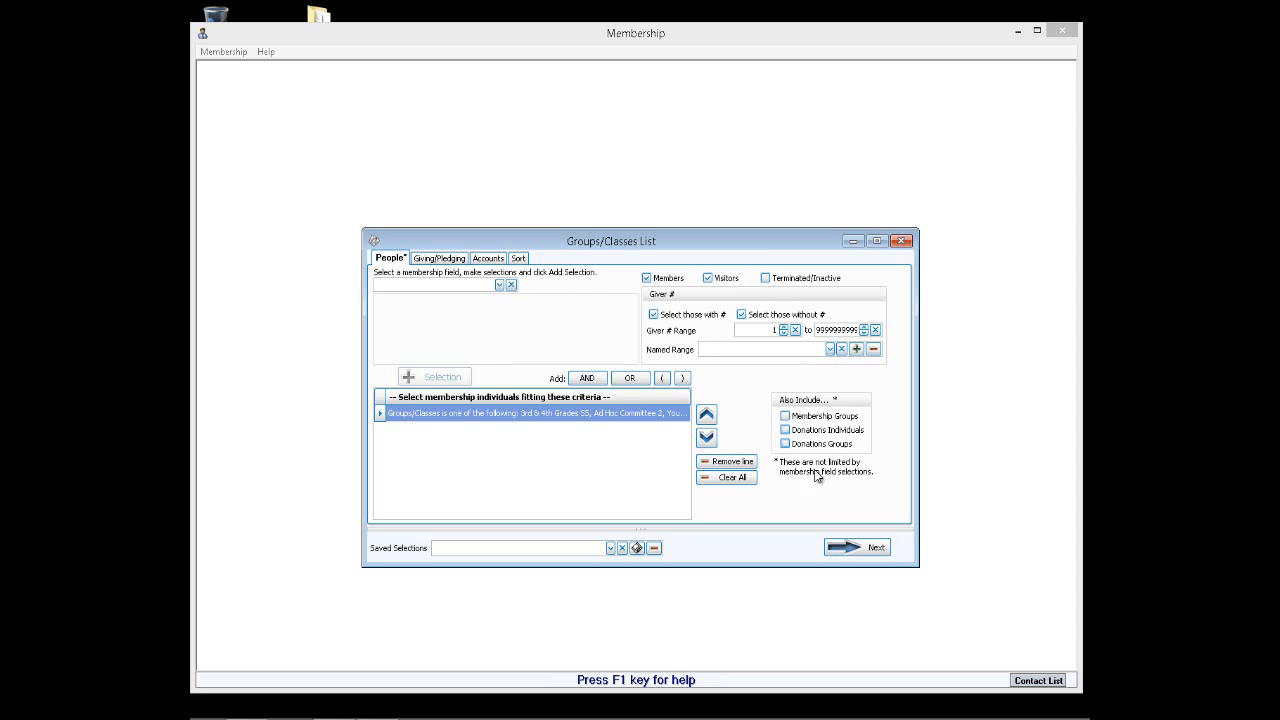
Leave the Groups/Classes list at its output selections, and start a Skills/Interests Reports/Directory/Export list.
click(843, 547)
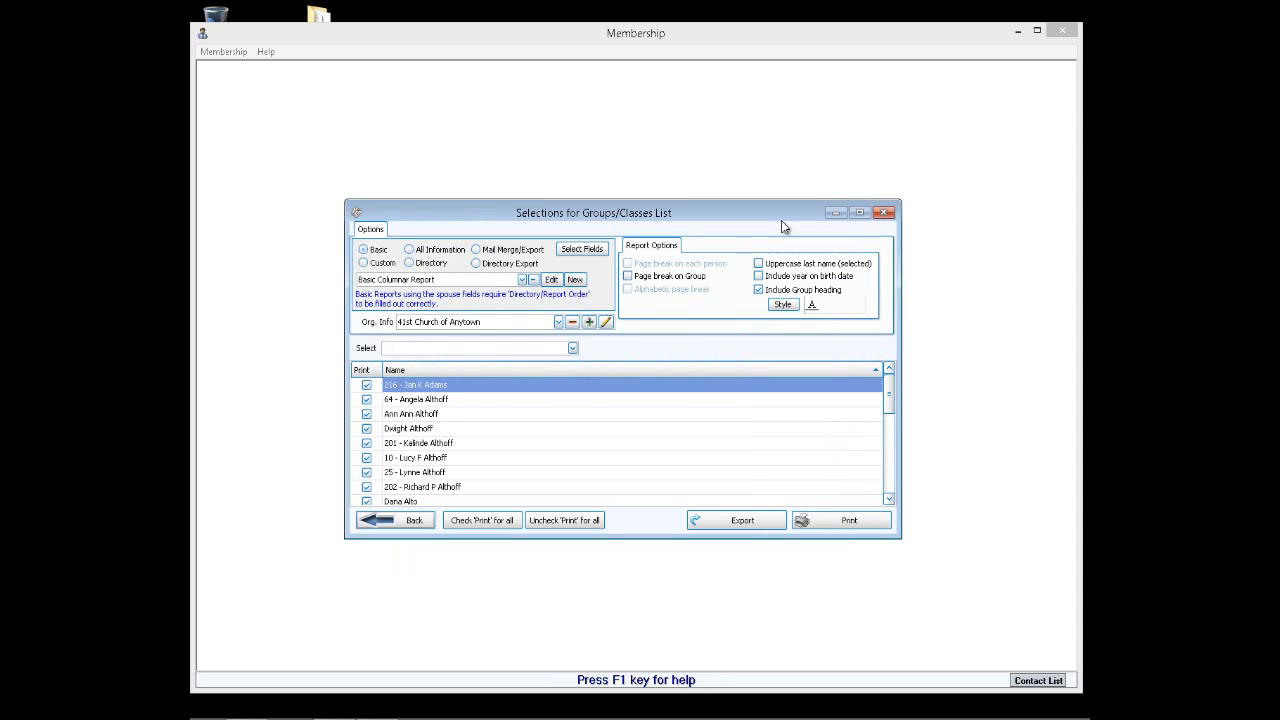
click(884, 214)
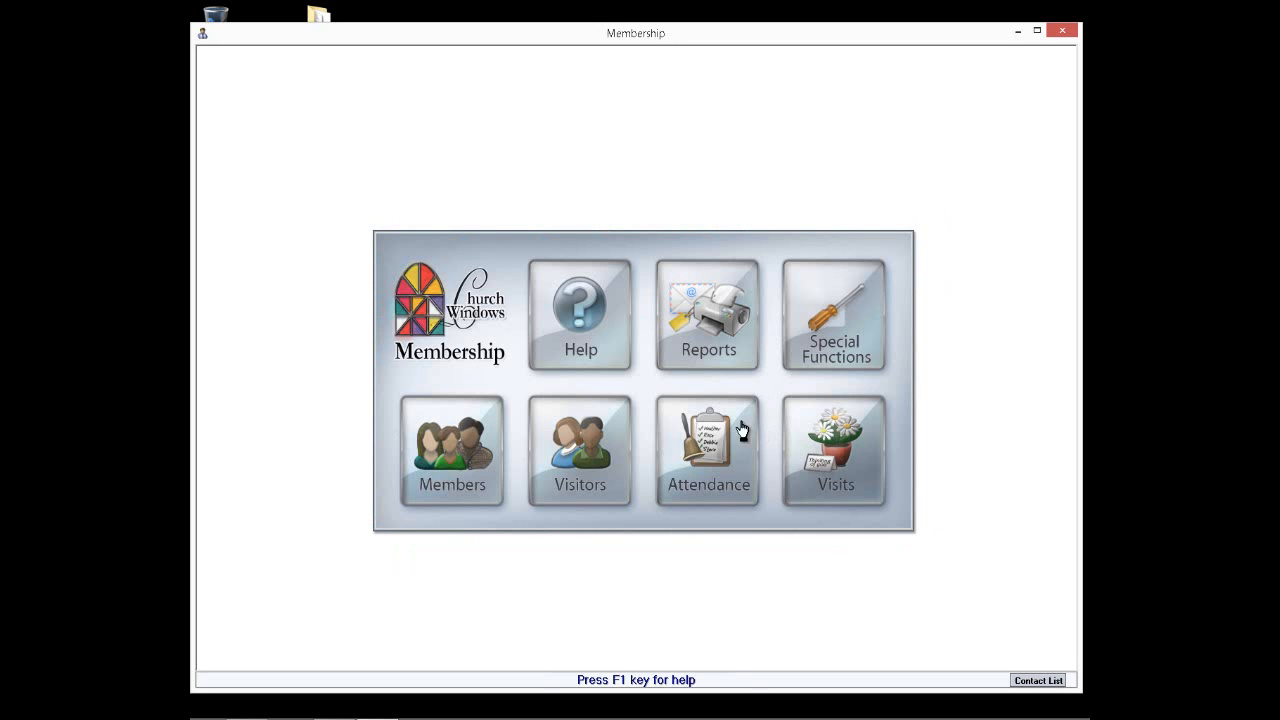
click(726, 326)
mouse_move(741, 431)
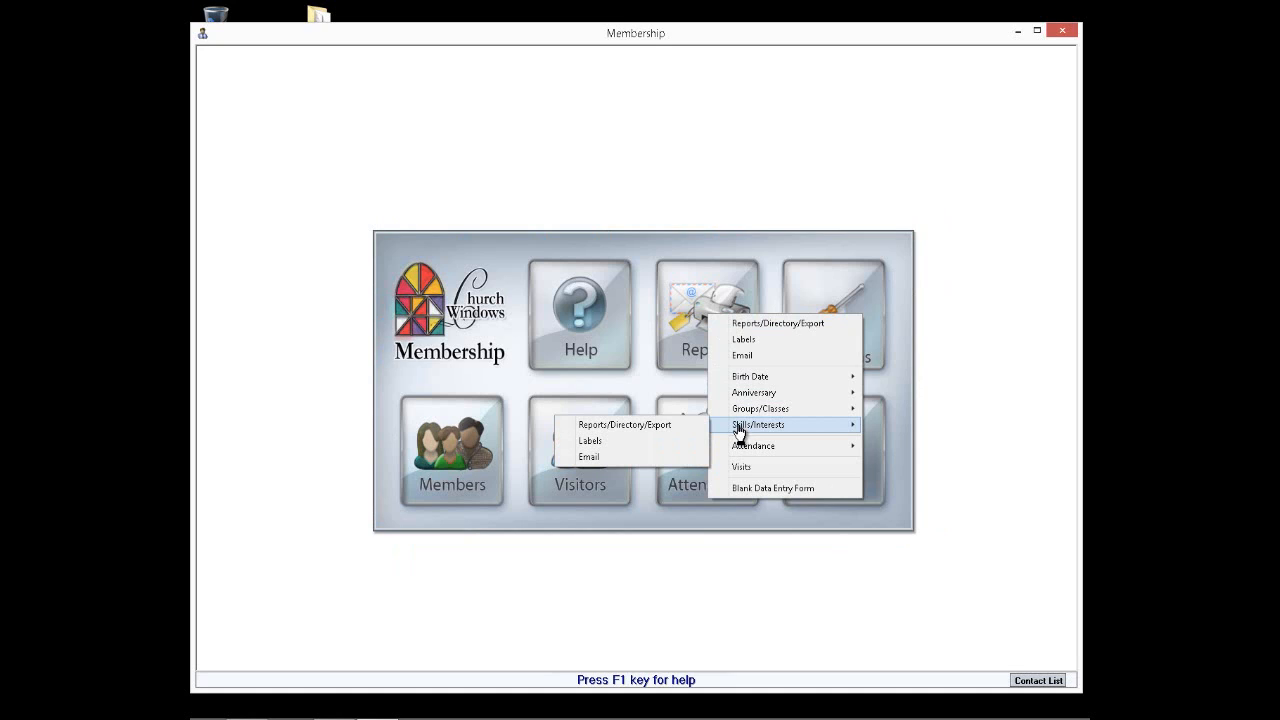
click(666, 432)
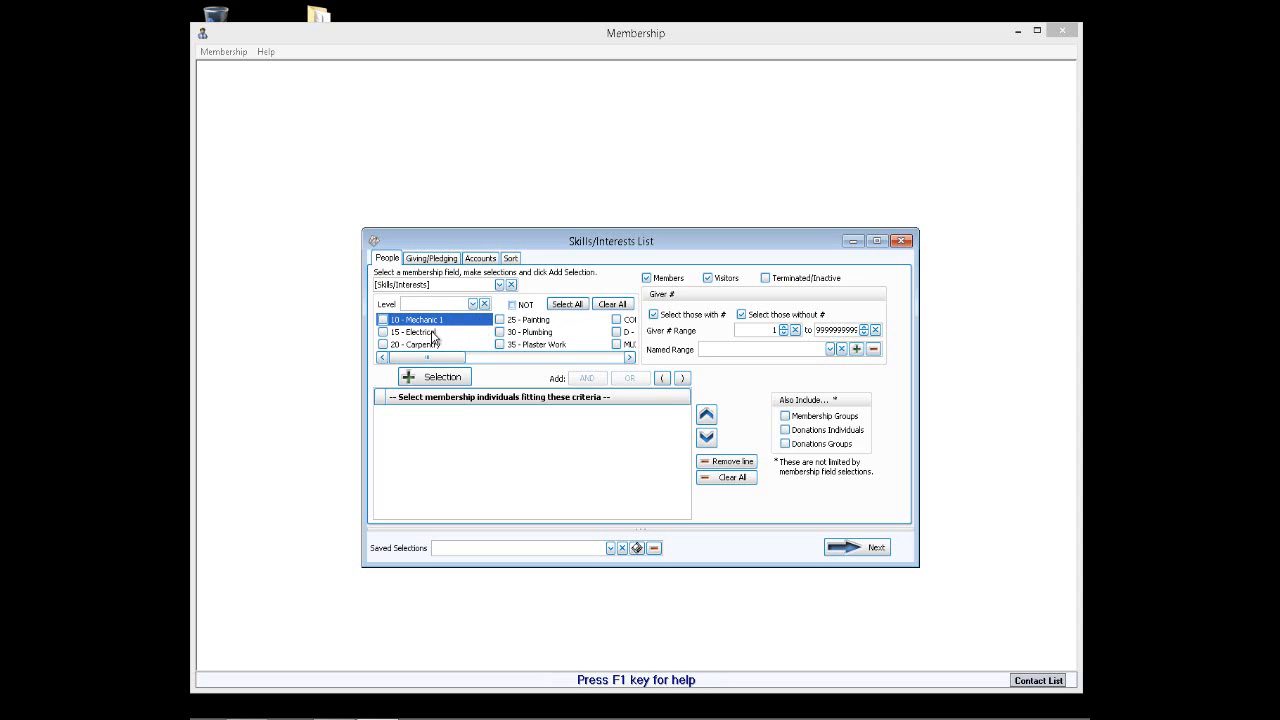
Choose the Painting, Plumbing and Electrical skills for the Skills/Interests list.
click(500, 320)
click(500, 332)
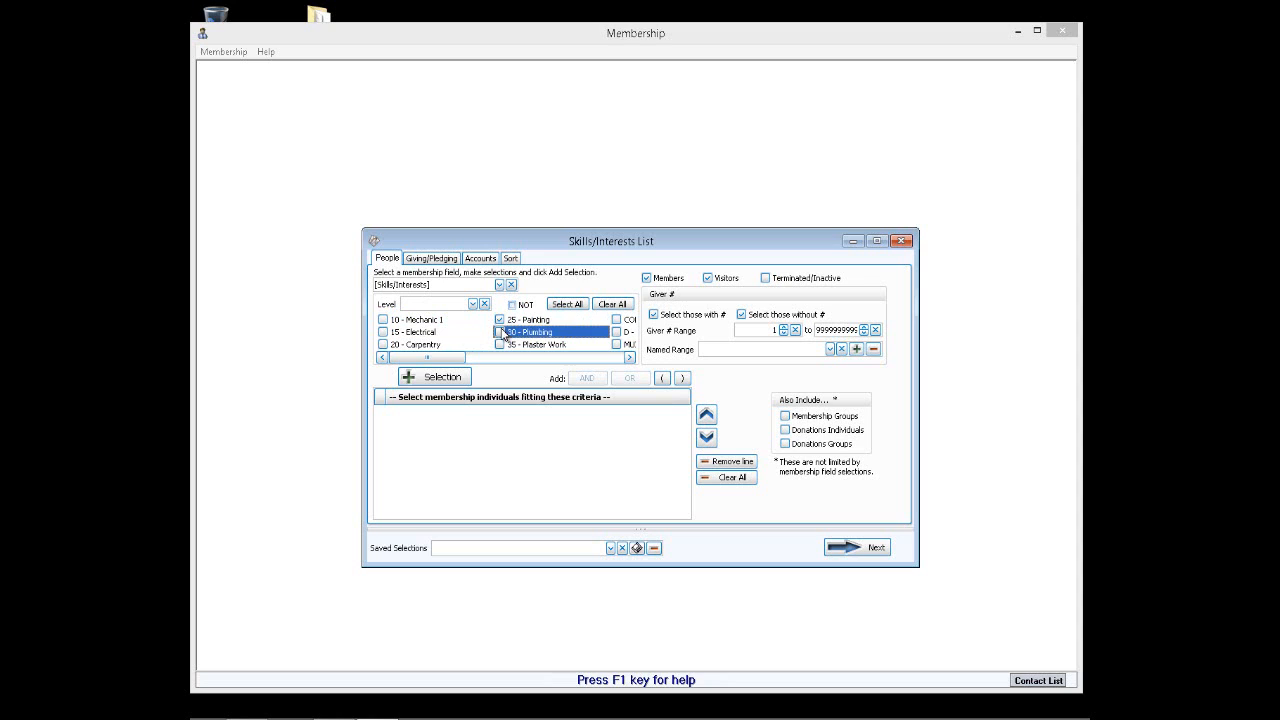
click(382, 333)
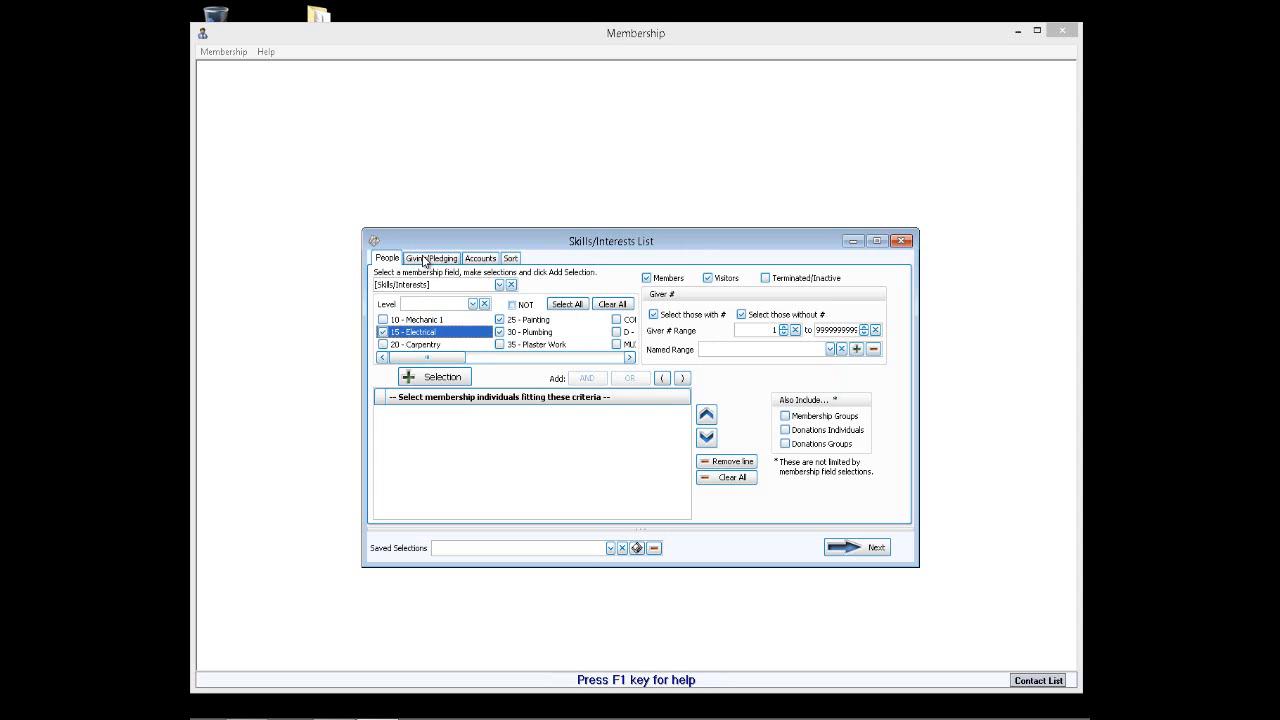
Check the list's sort settings, and proceed to the output selections with the chosen skills added to the query.
click(510, 259)
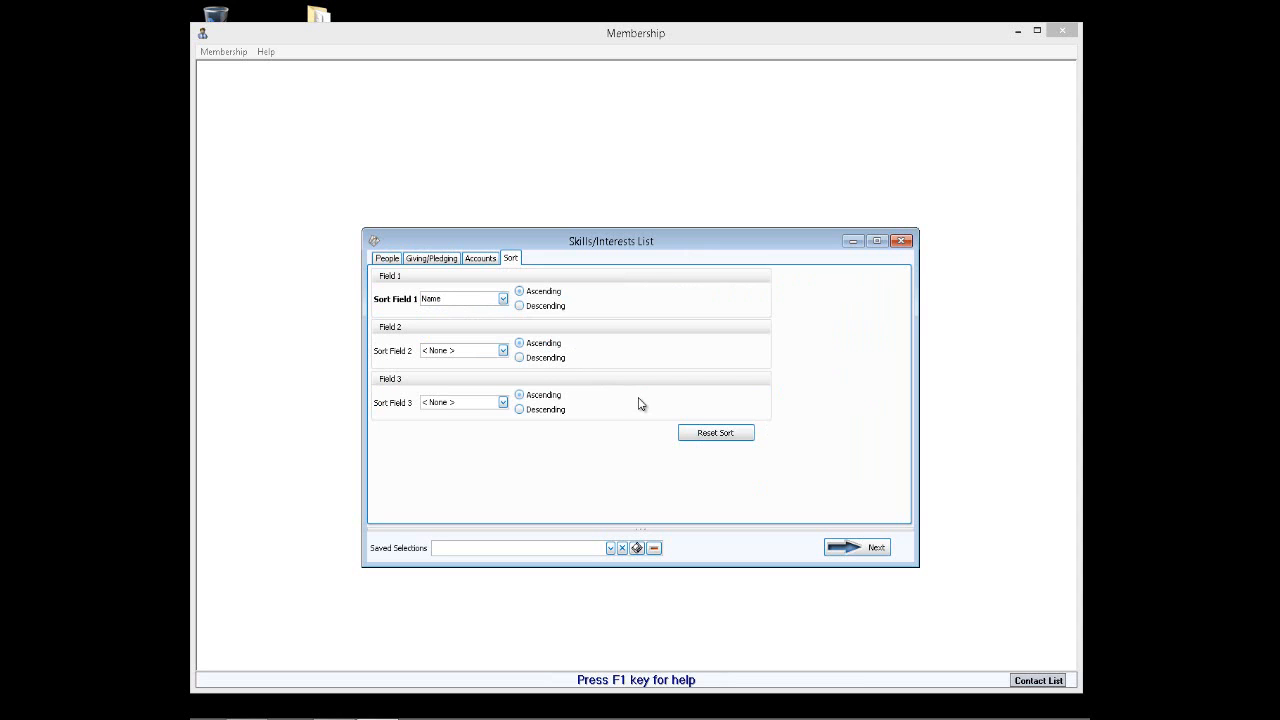
click(856, 551)
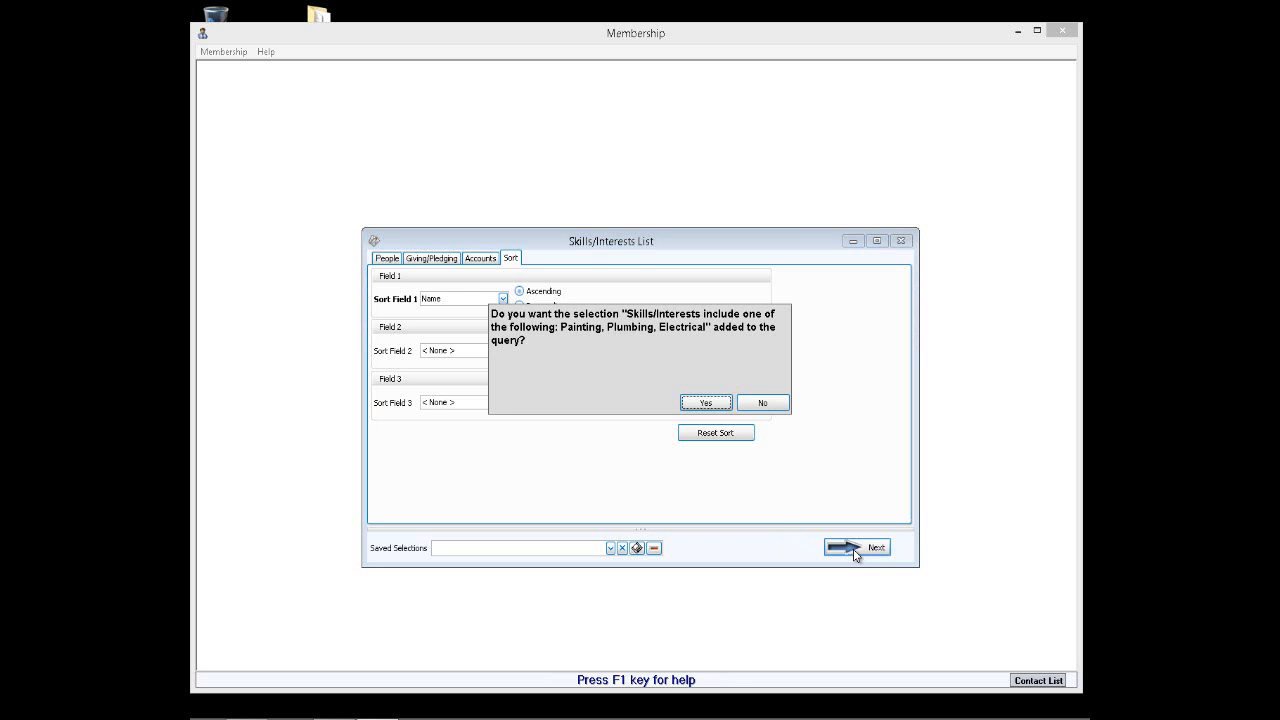
click(762, 403)
click(716, 402)
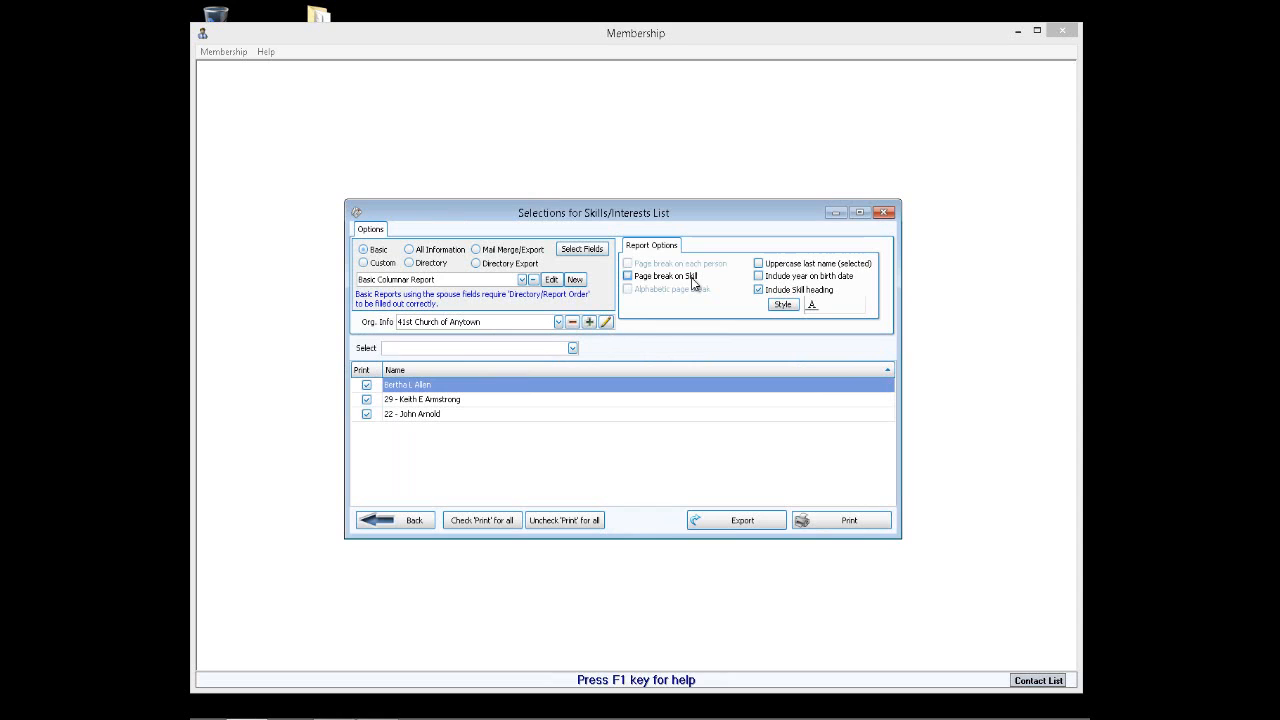
Turn on page breaks between skills, and preview the Skills/Interests list through its second page.
click(629, 278)
click(838, 522)
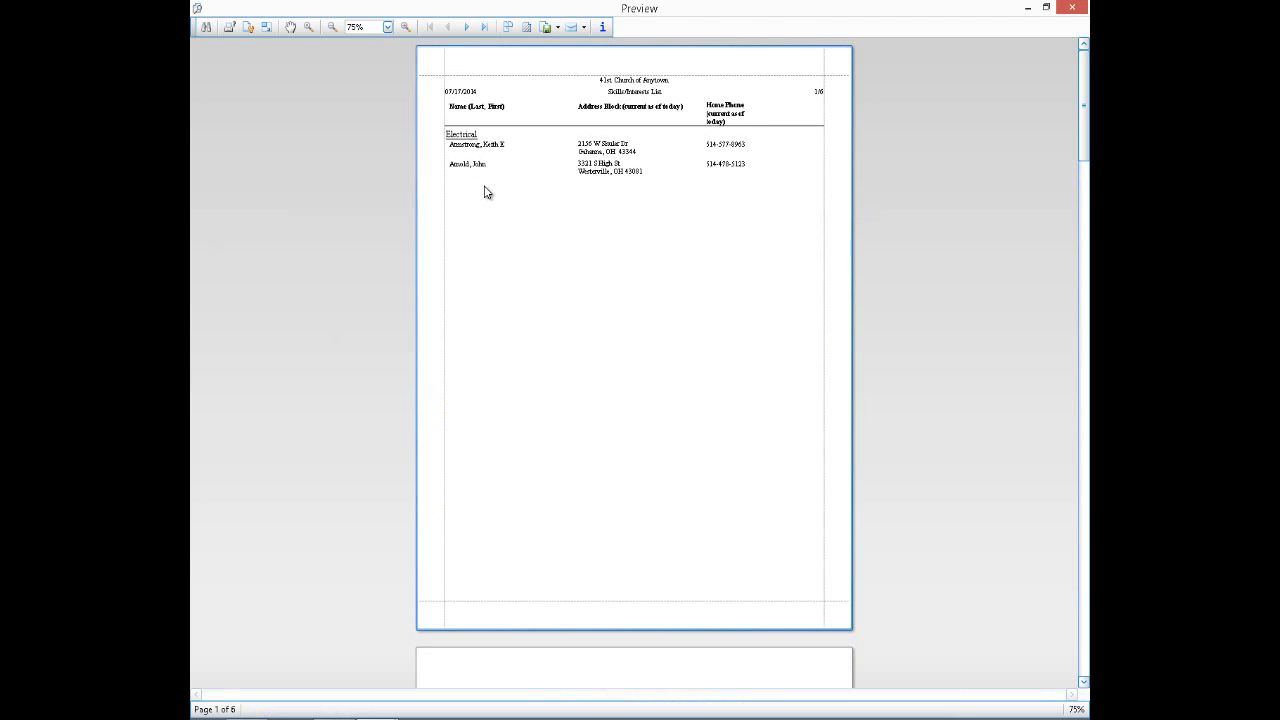
scroll(485, 193, down, 5)
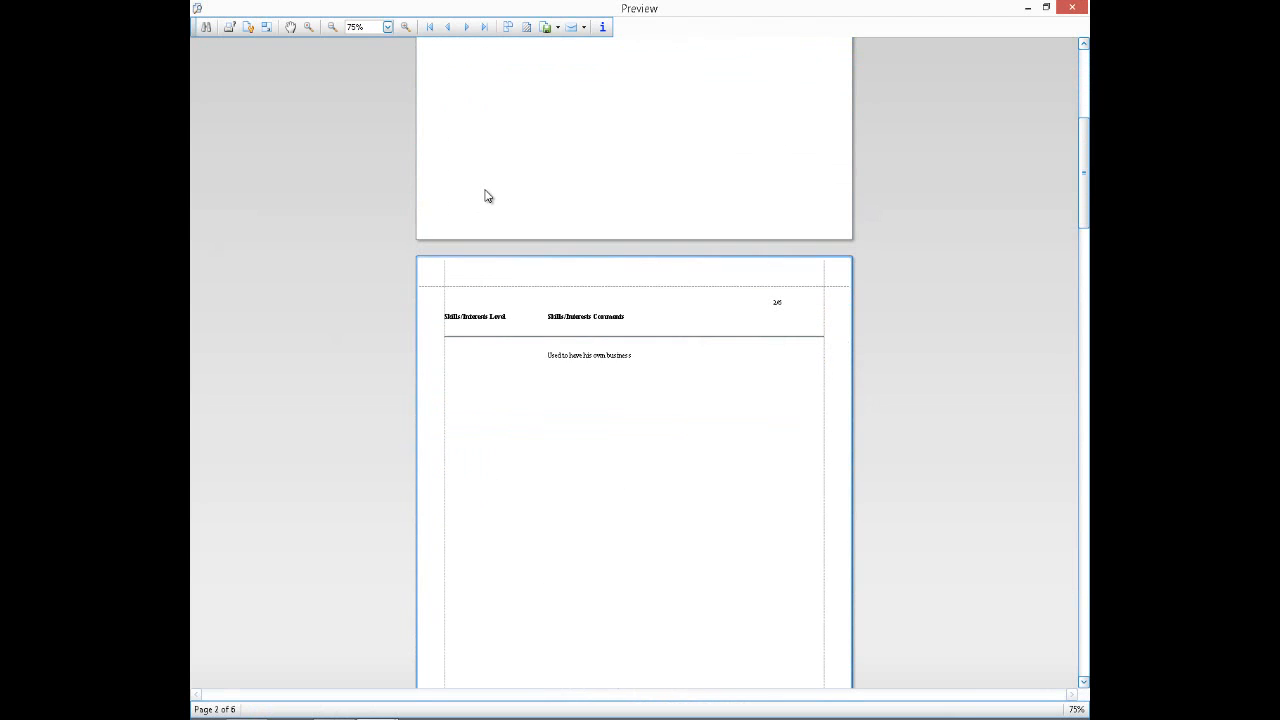
scroll(486, 198, down, 2)
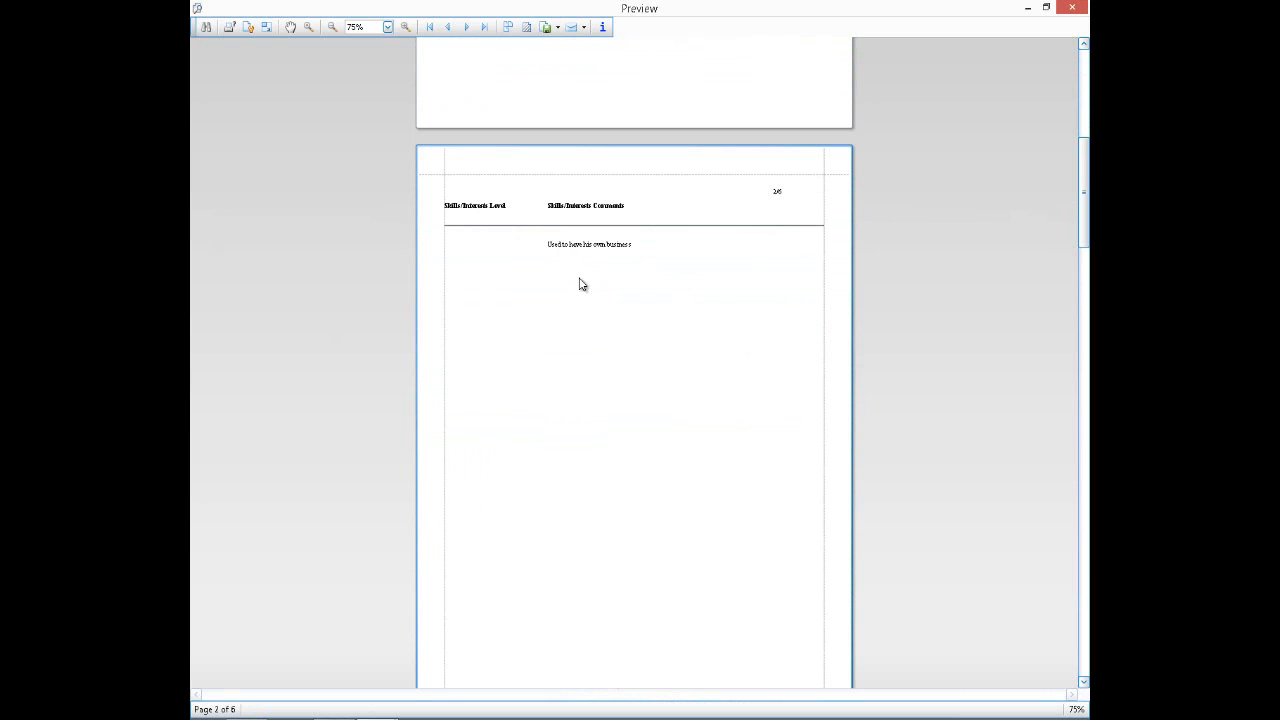
Set the previewed report's page orientation to Landscape.
click(248, 28)
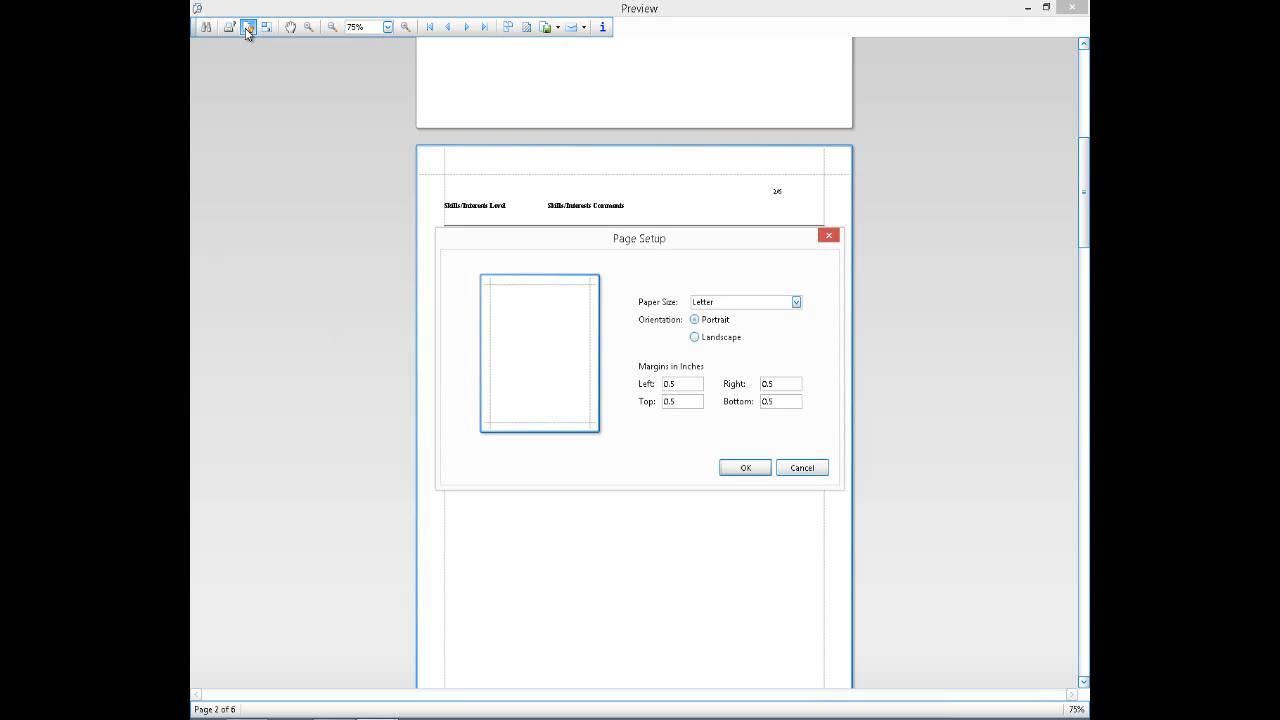
click(694, 337)
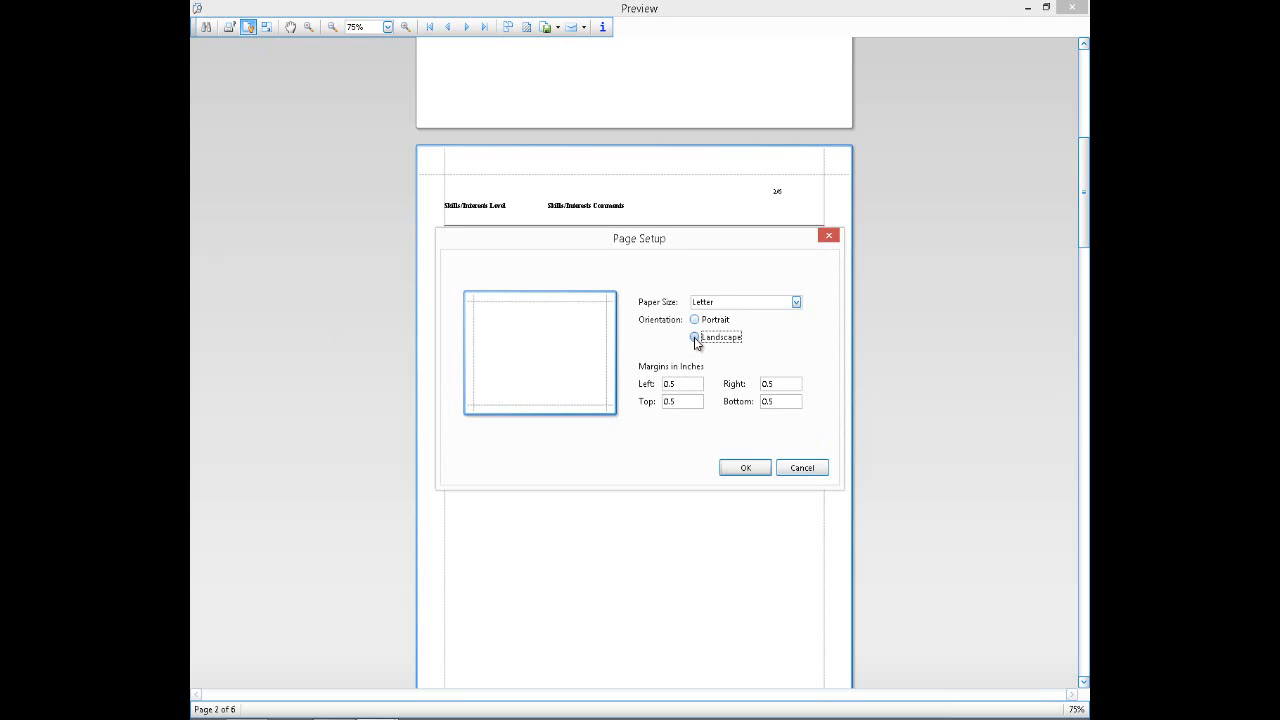
click(745, 468)
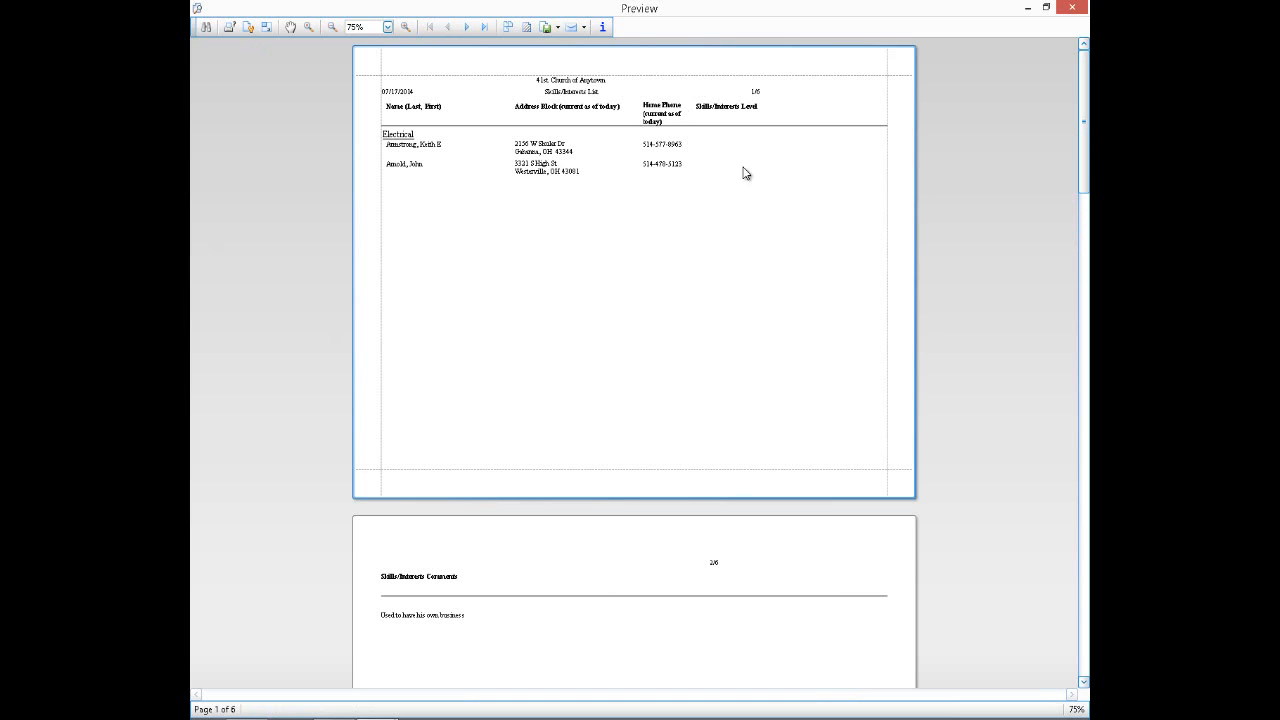
Read through the landscape preview's Electrical, Painting and Plumbing pages, and close the preview.
scroll(430, 582, down, 2)
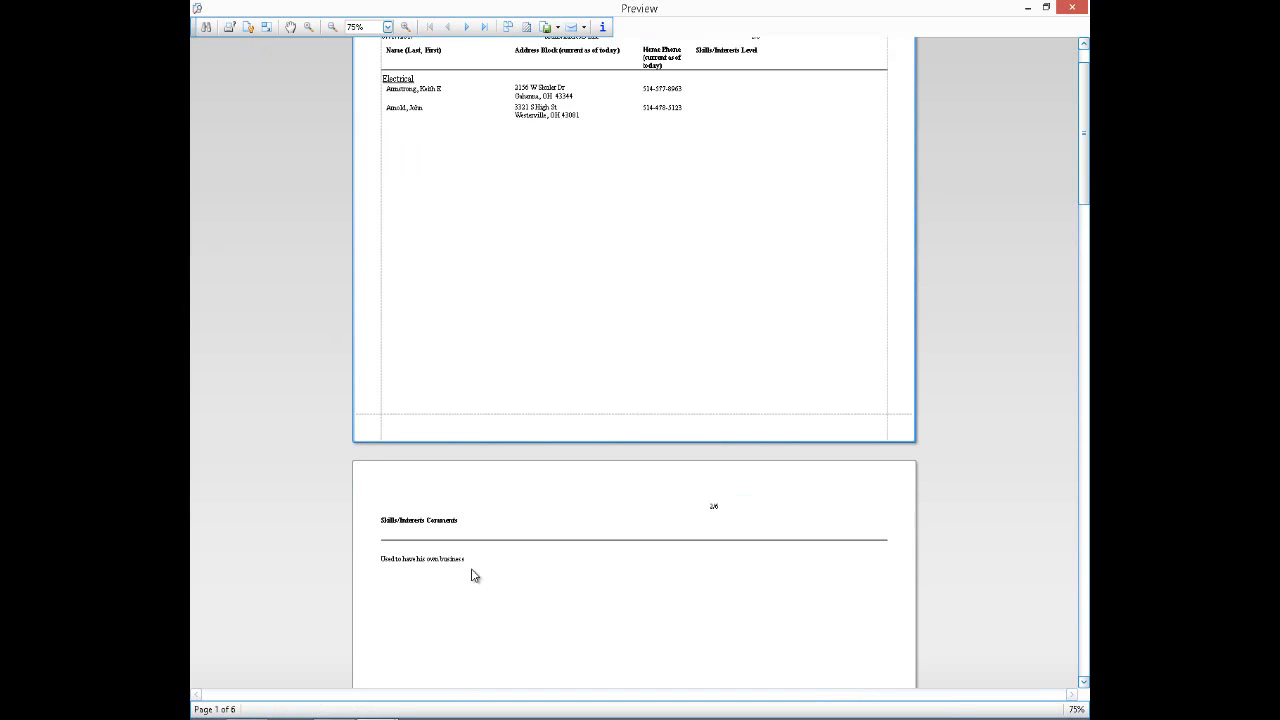
scroll(496, 568, down, 9)
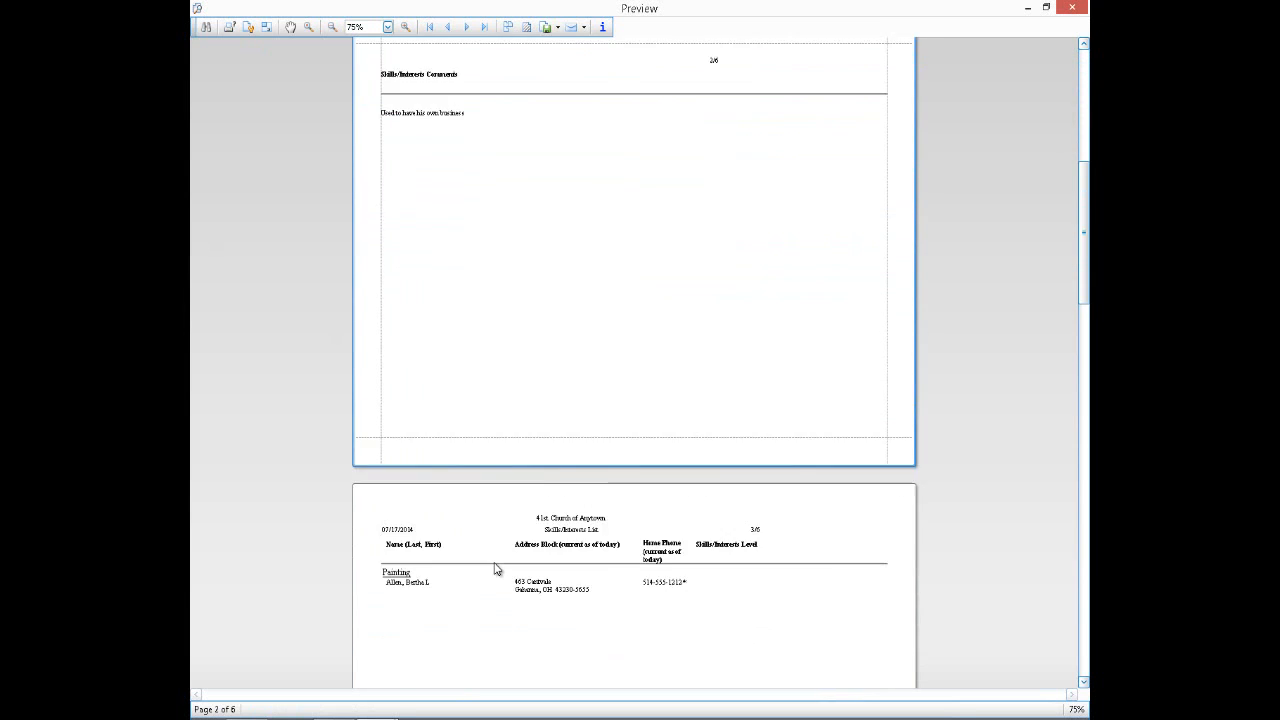
scroll(496, 568, down, 13)
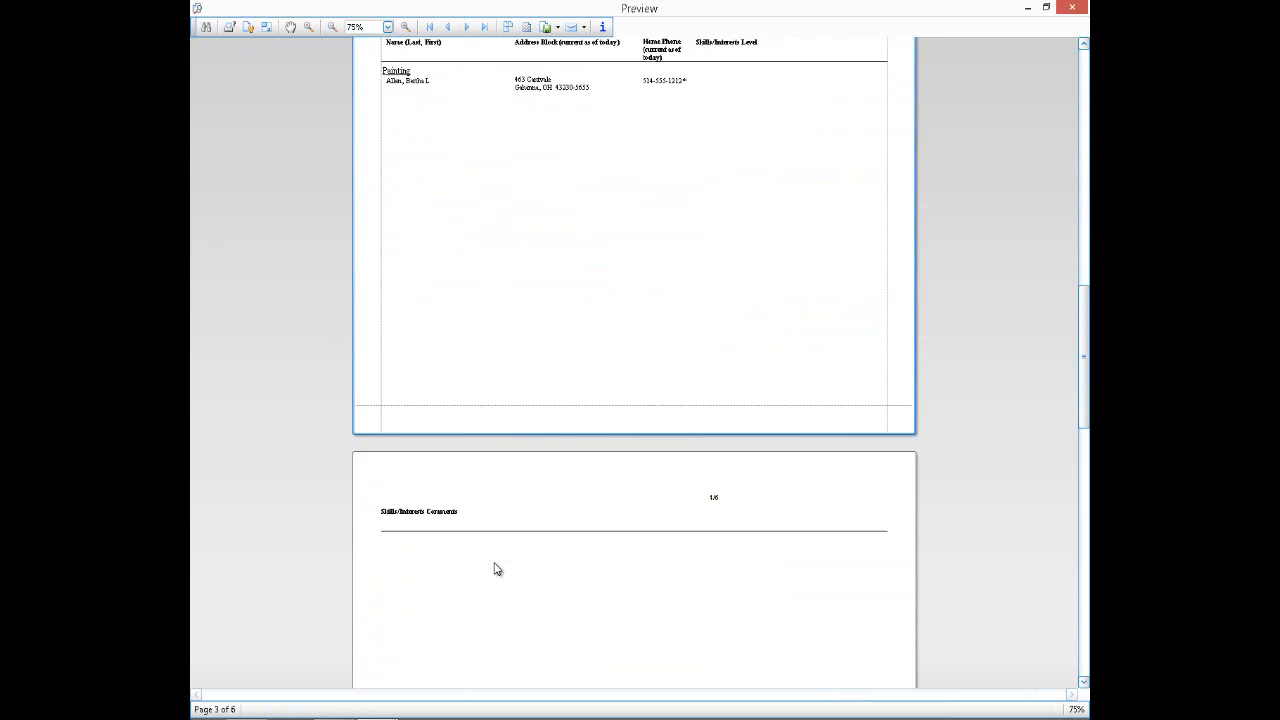
scroll(496, 568, down, 6)
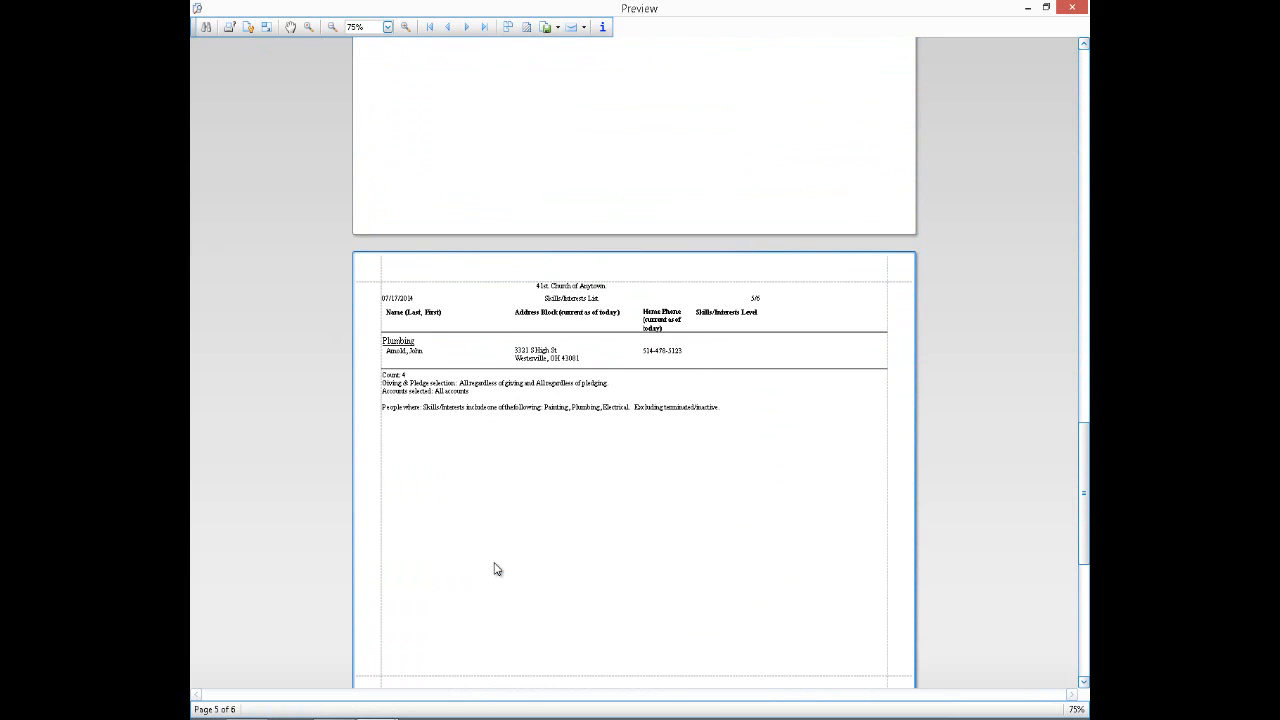
scroll(496, 568, up, 14)
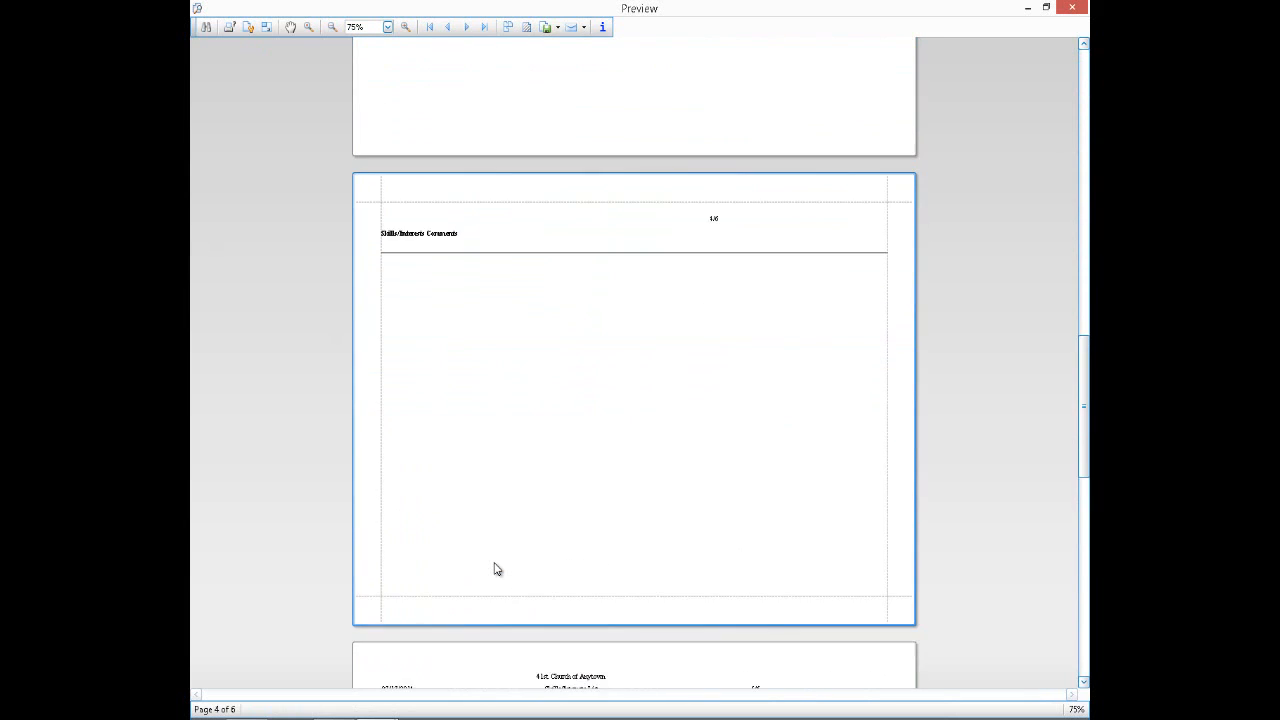
click(1073, 10)
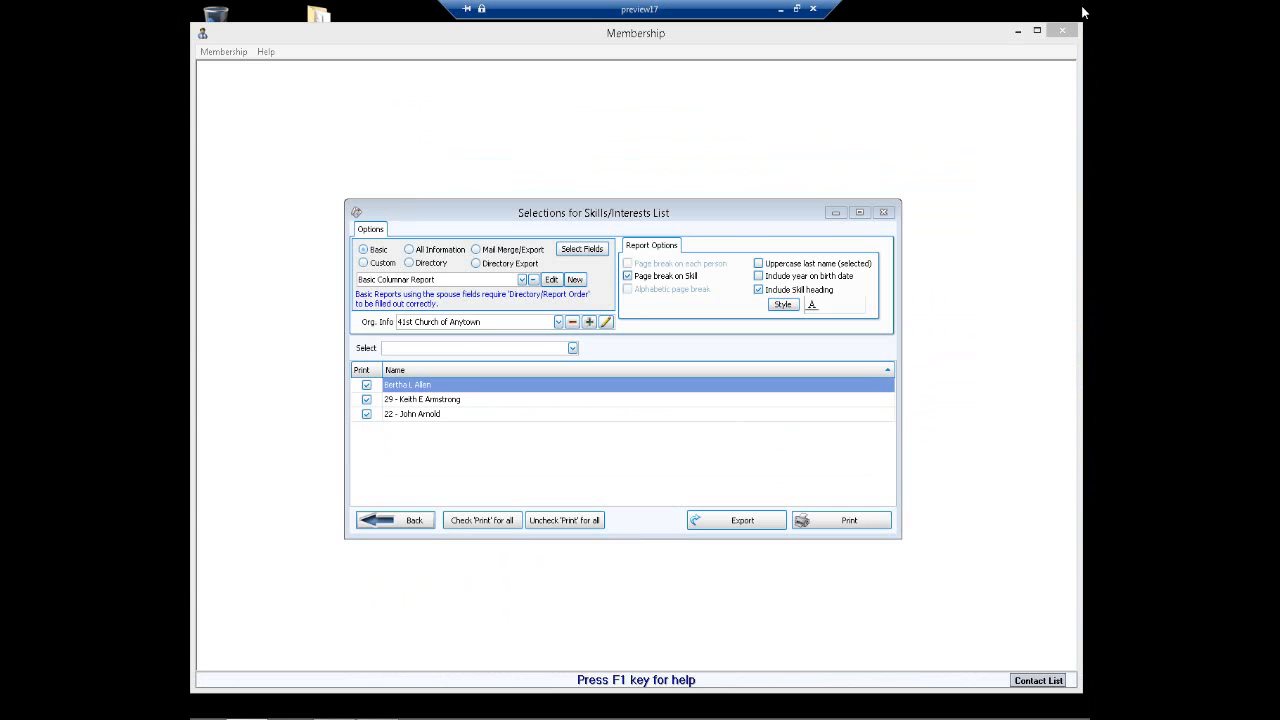
Reduce the column widths of Name (Last, First) and Address Block (current as of today) in the report's visible columns.
click(582, 249)
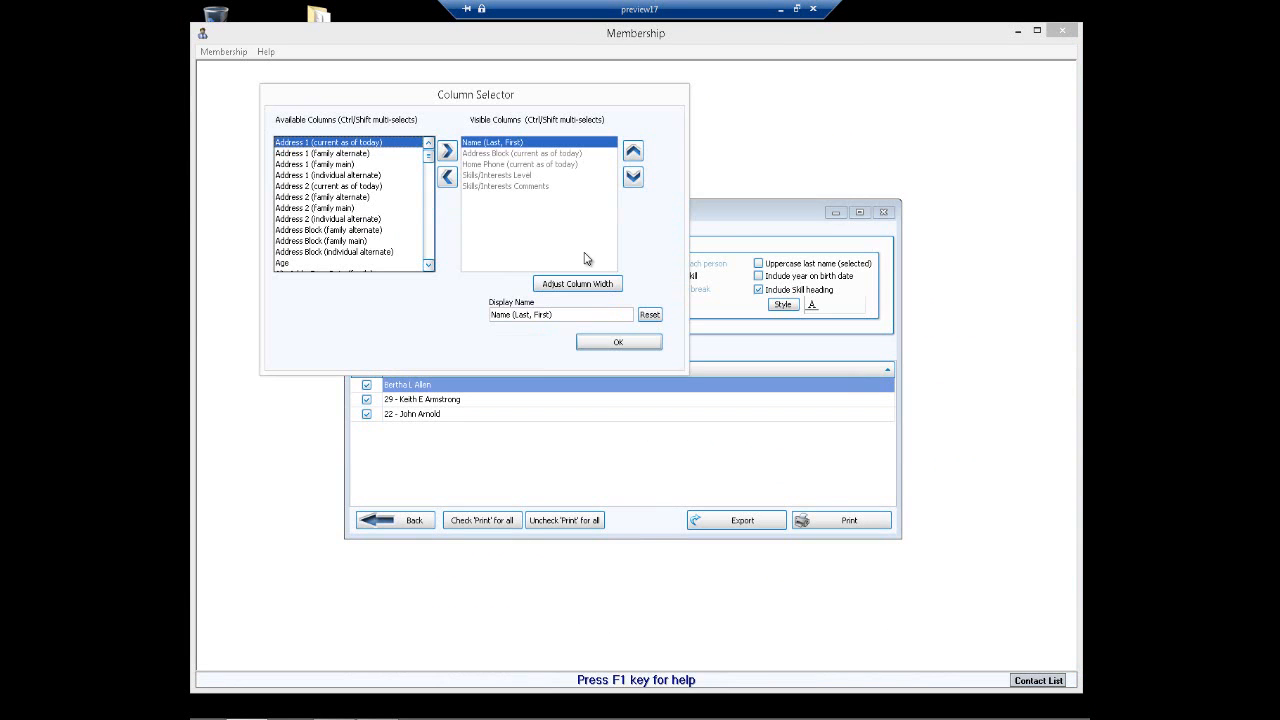
click(566, 285)
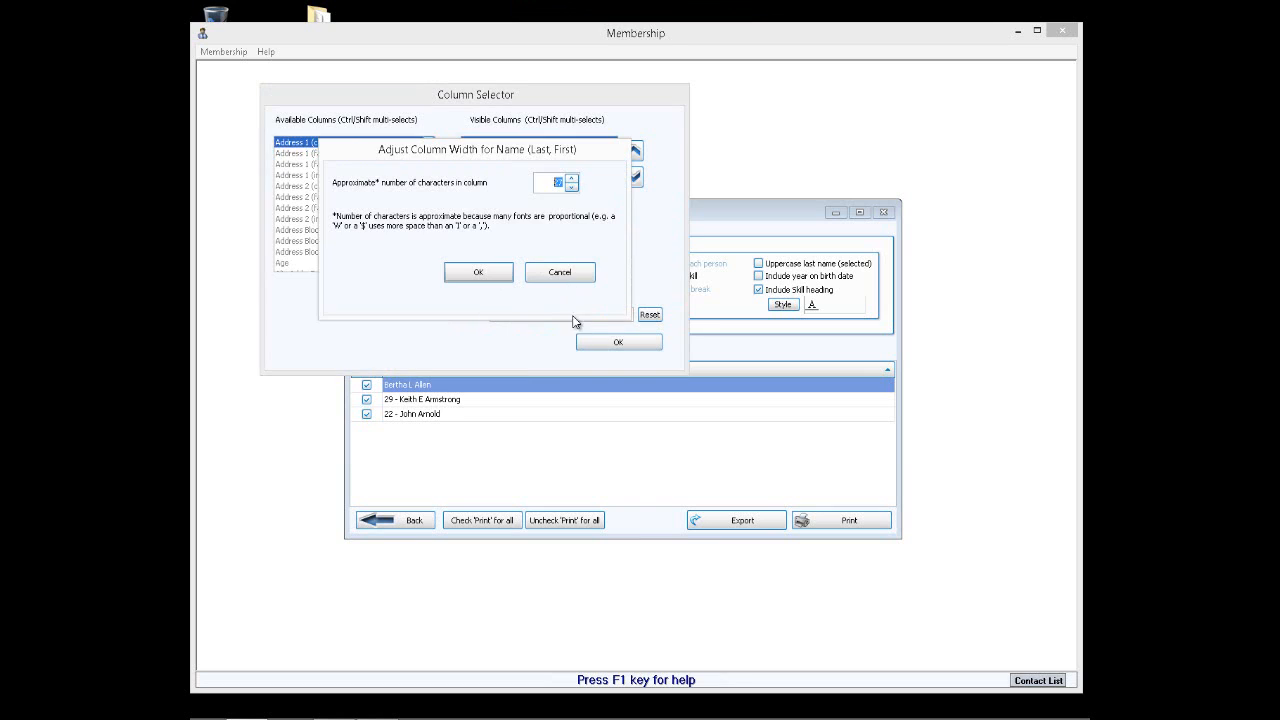
click(571, 181)
click(496, 276)
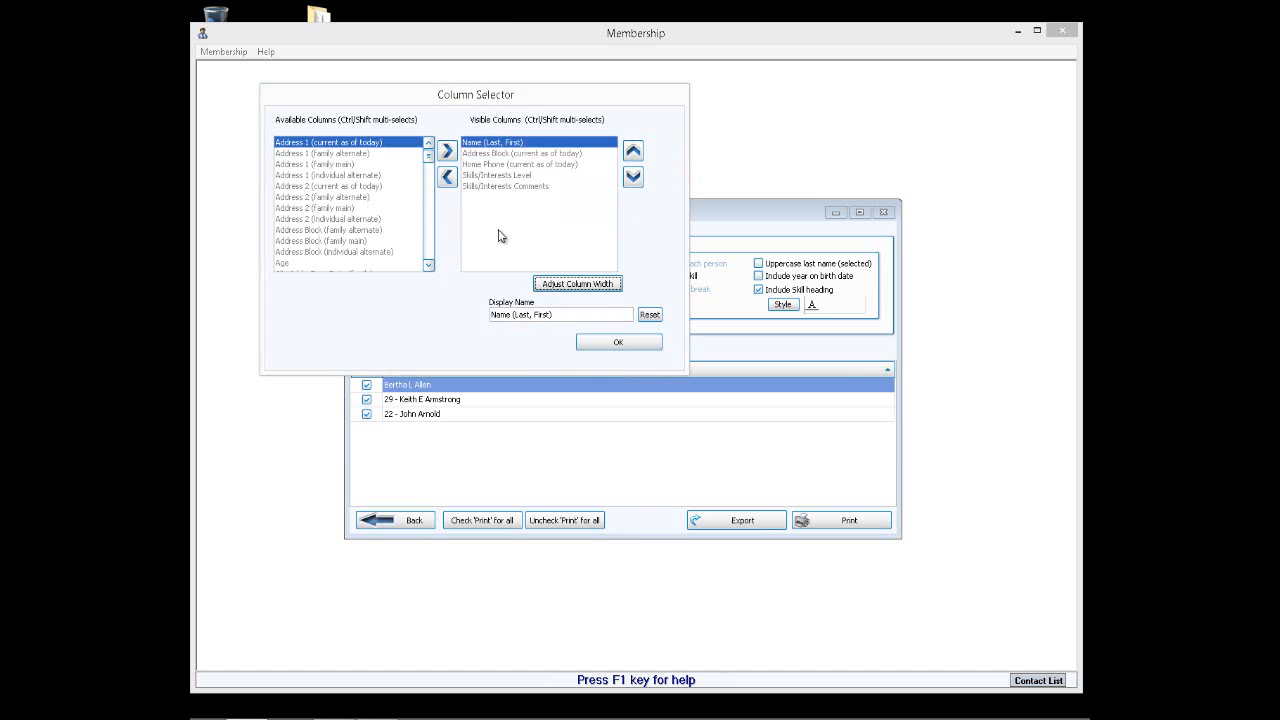
click(507, 154)
click(548, 285)
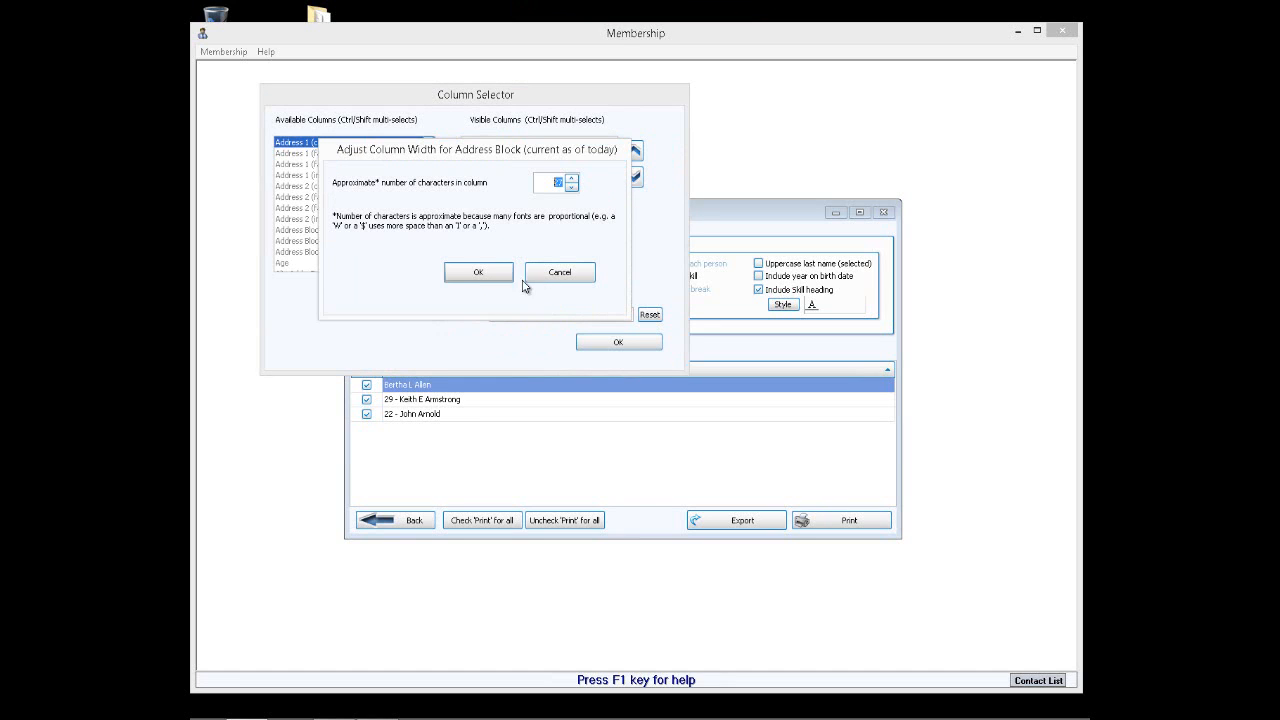
click(572, 190)
click(491, 279)
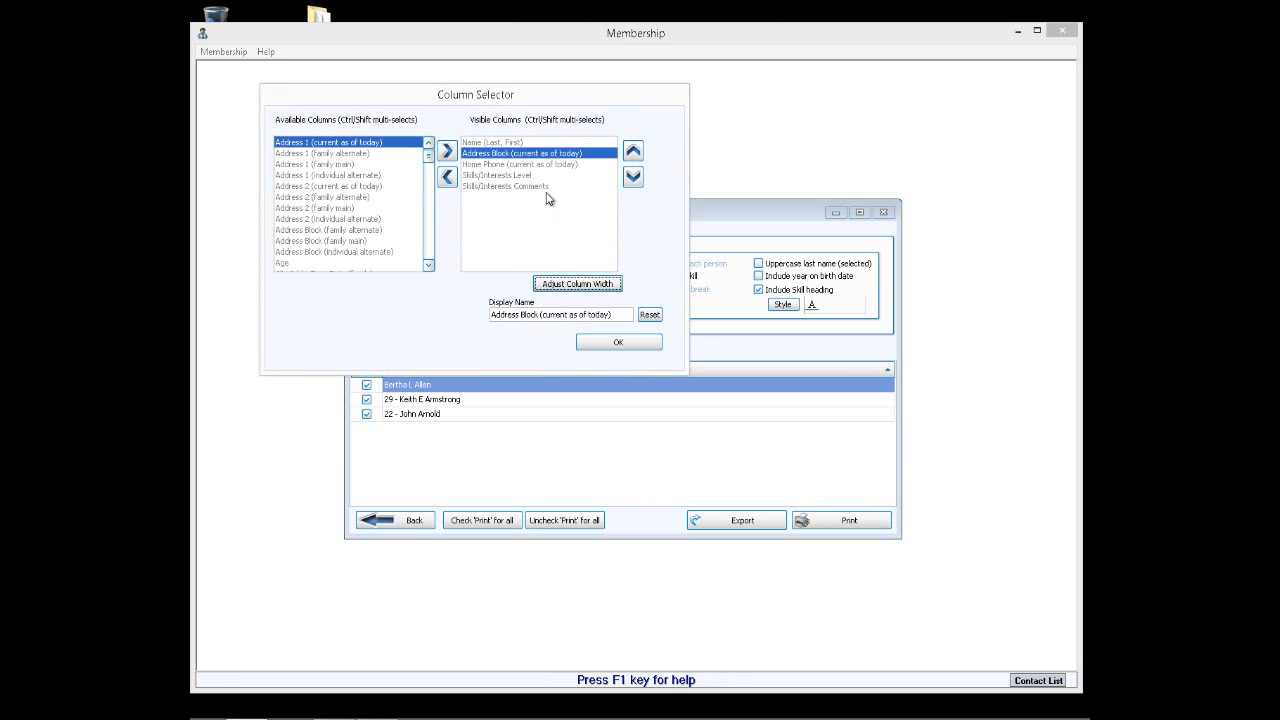
Check the Home Phone column's width, and reduce the width of the Skills/Interests Level column.
click(528, 166)
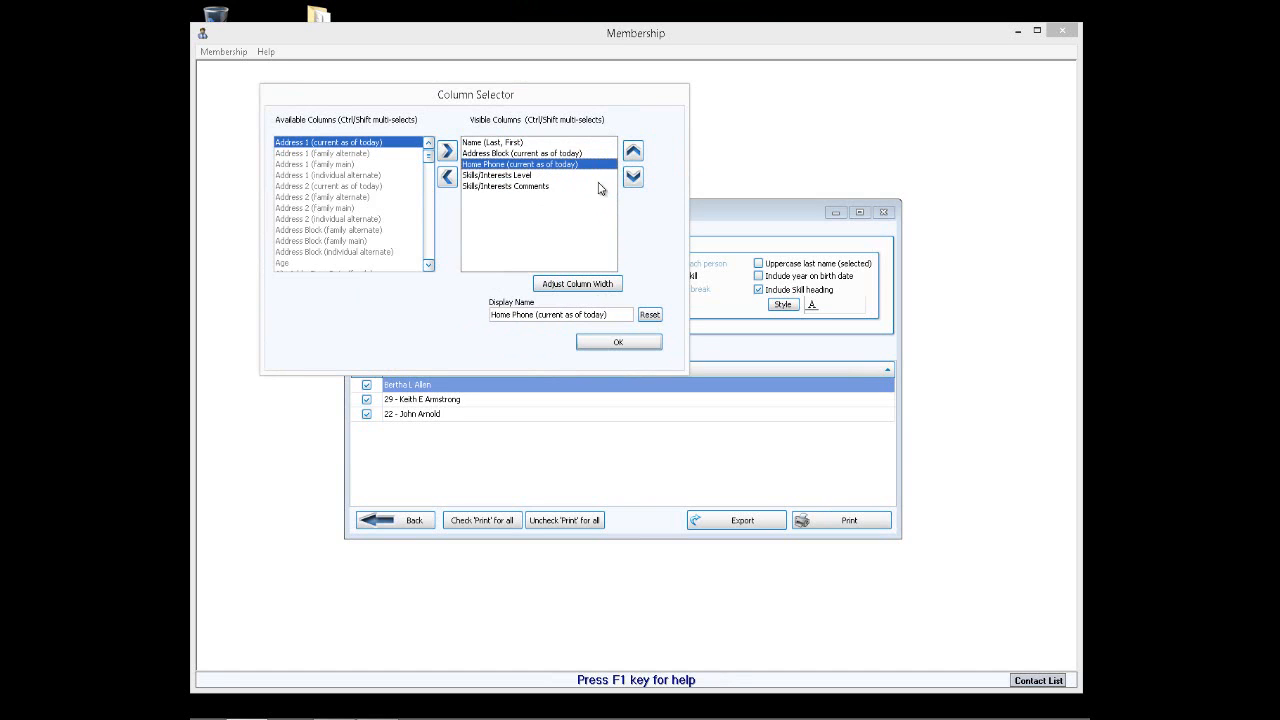
click(604, 288)
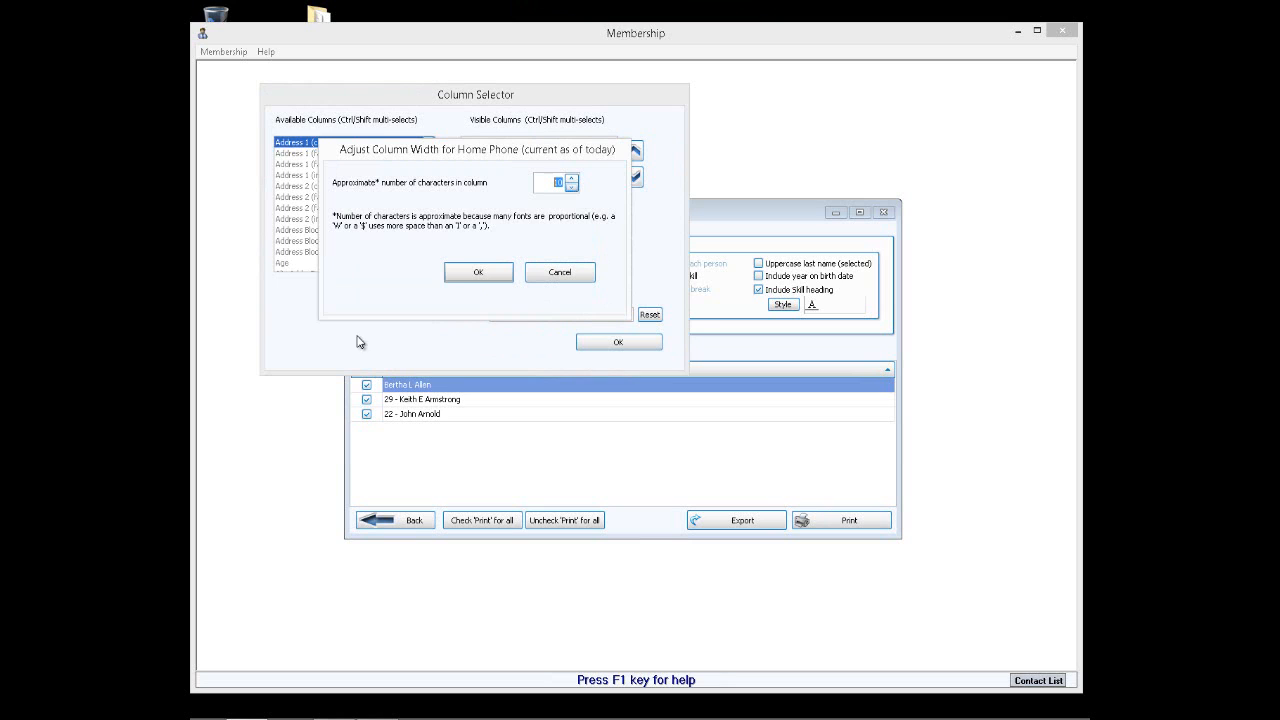
click(464, 276)
click(500, 175)
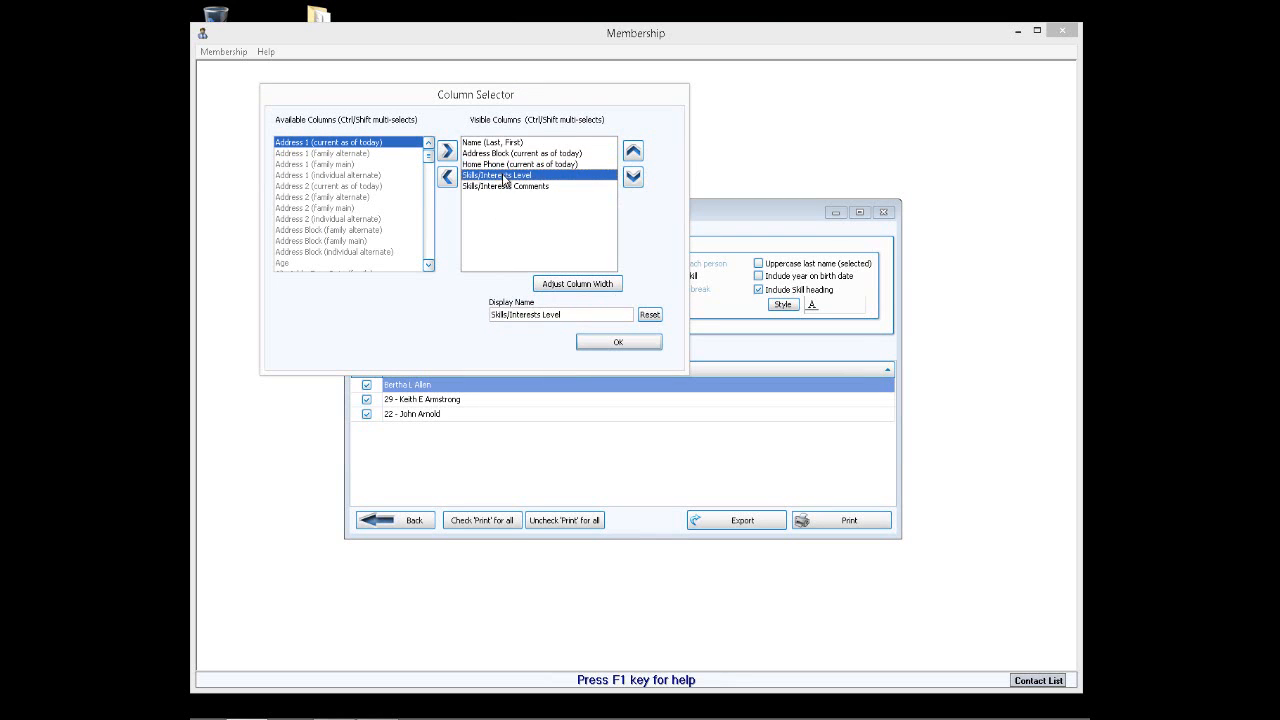
click(594, 287)
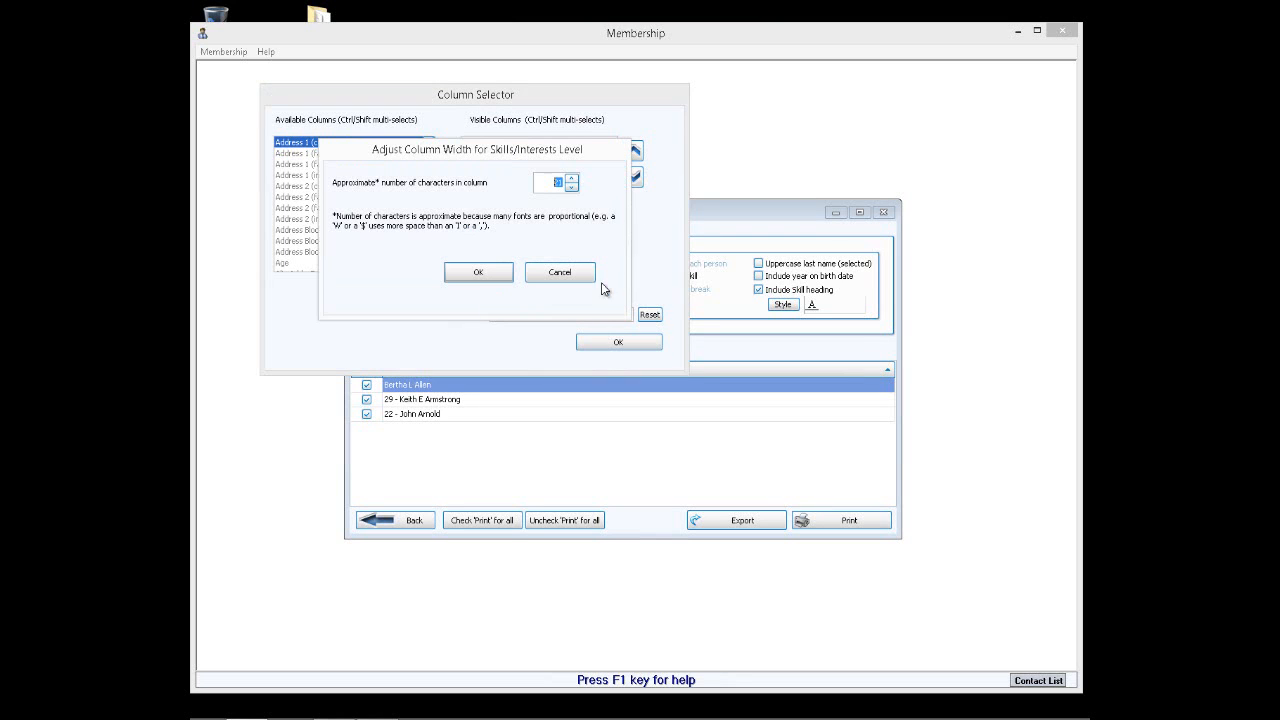
click(572, 188)
click(487, 275)
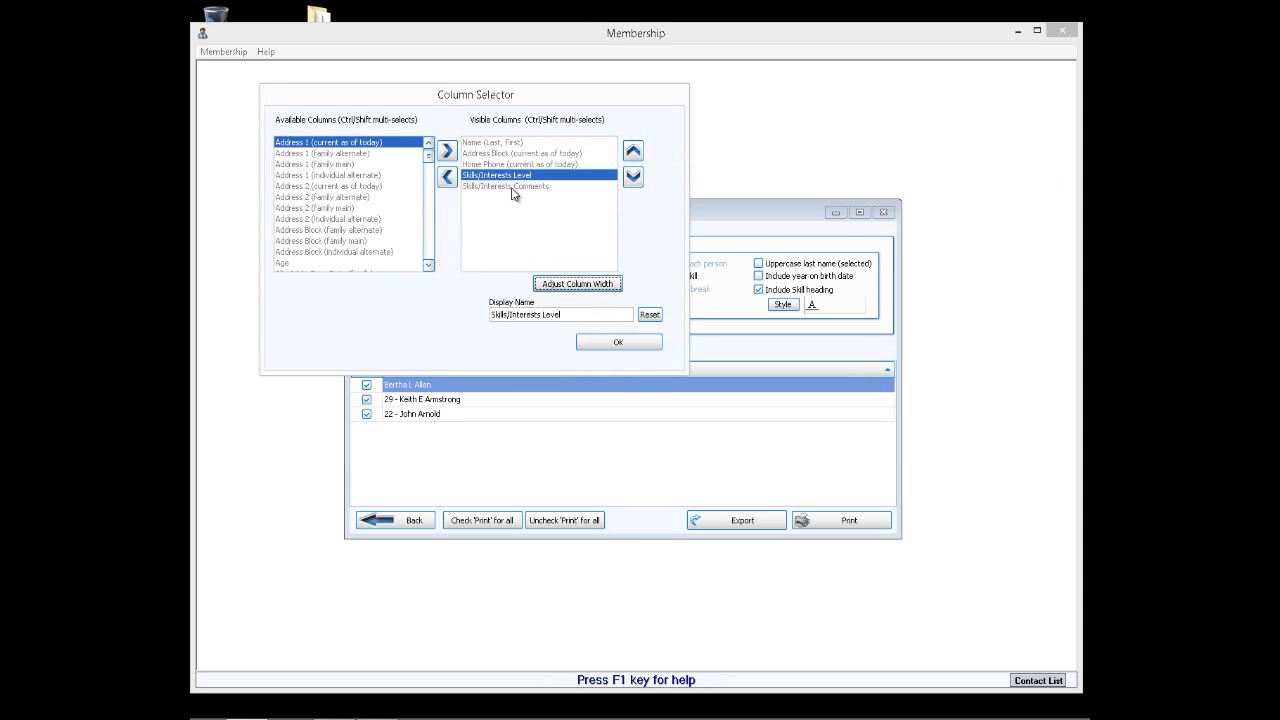
Finish the column changes at Skills/Interests Comments, and preview the Skills/Interests list again.
click(512, 188)
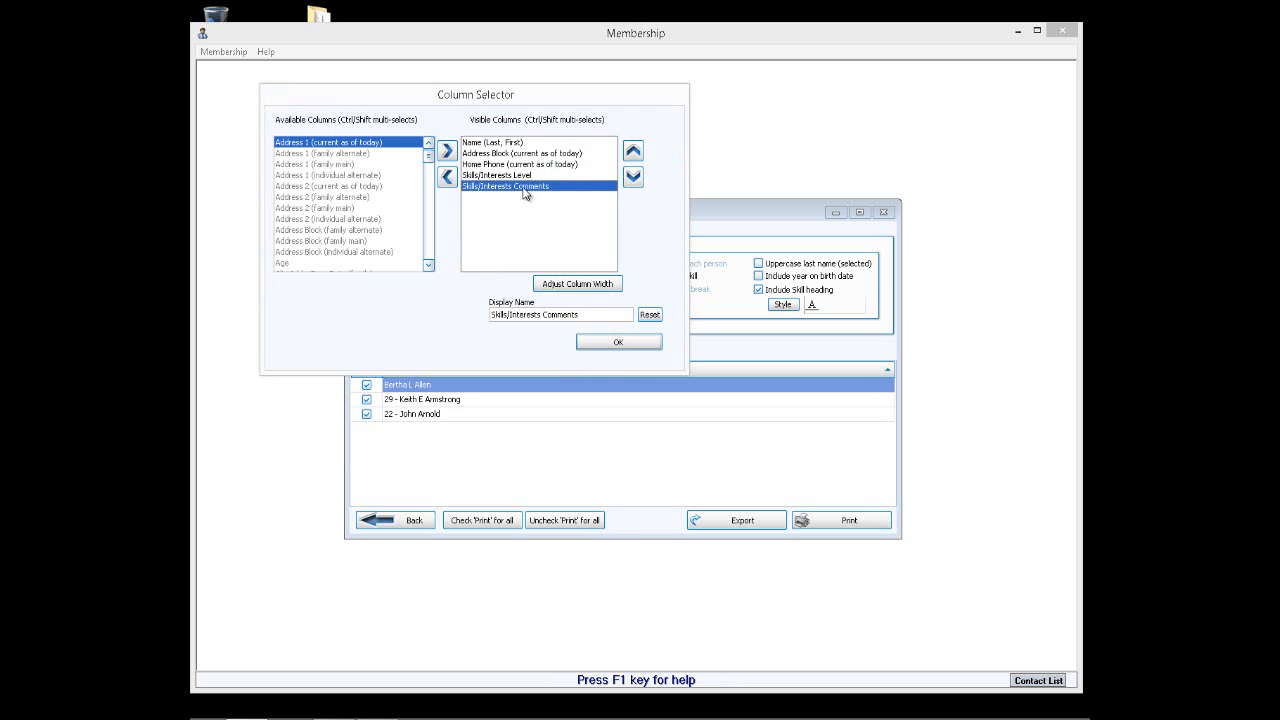
click(618, 342)
click(845, 521)
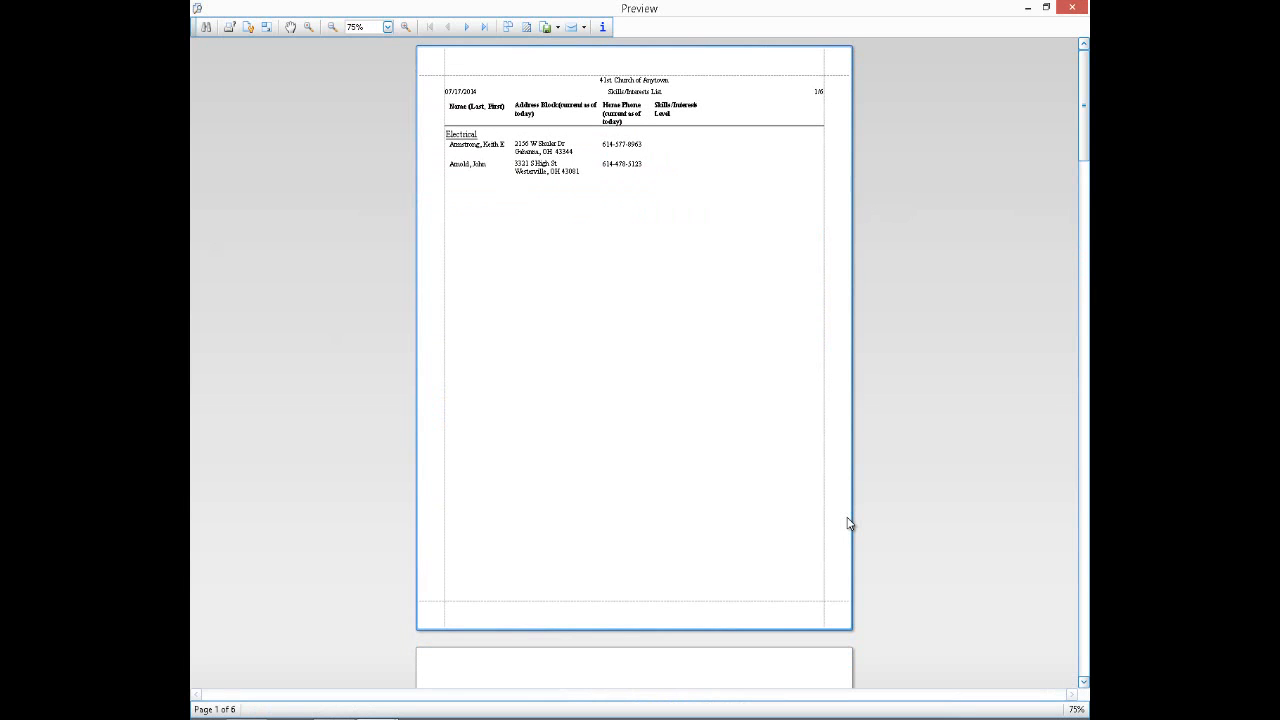
Switch the Skills/Interests List preview to landscape orientation, check the layout, and close the preview.
click(245, 30)
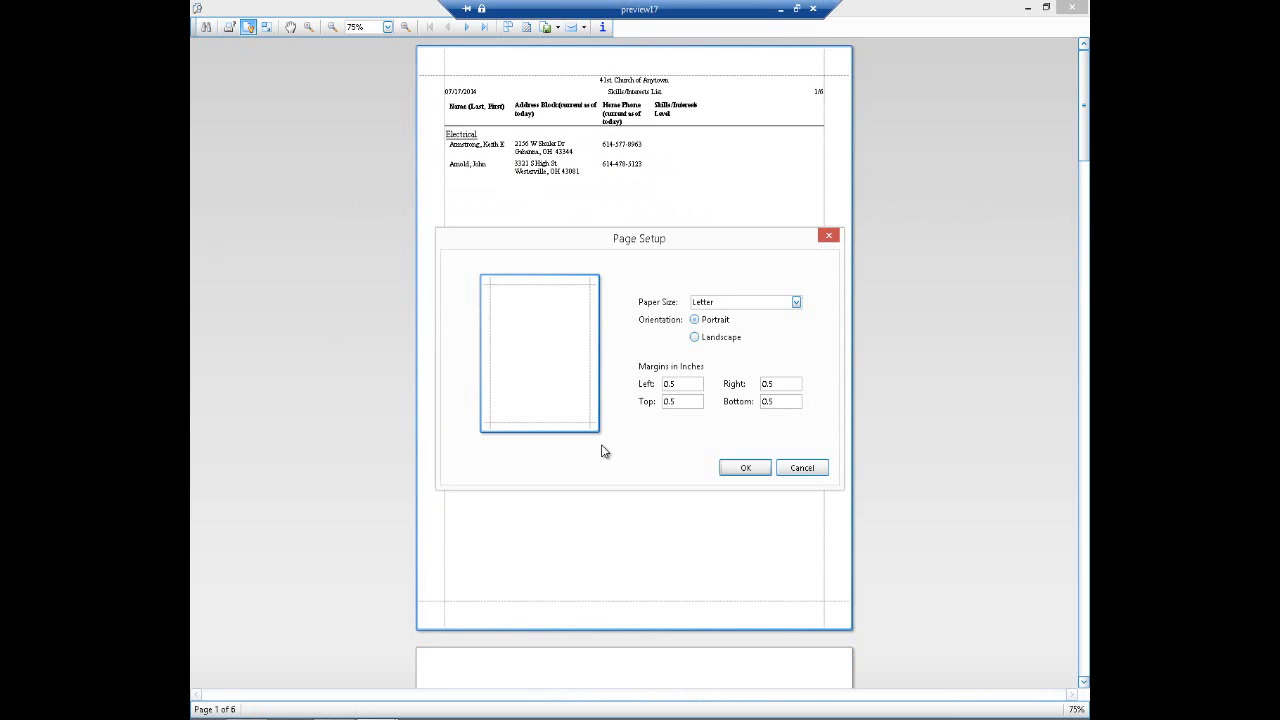
click(695, 338)
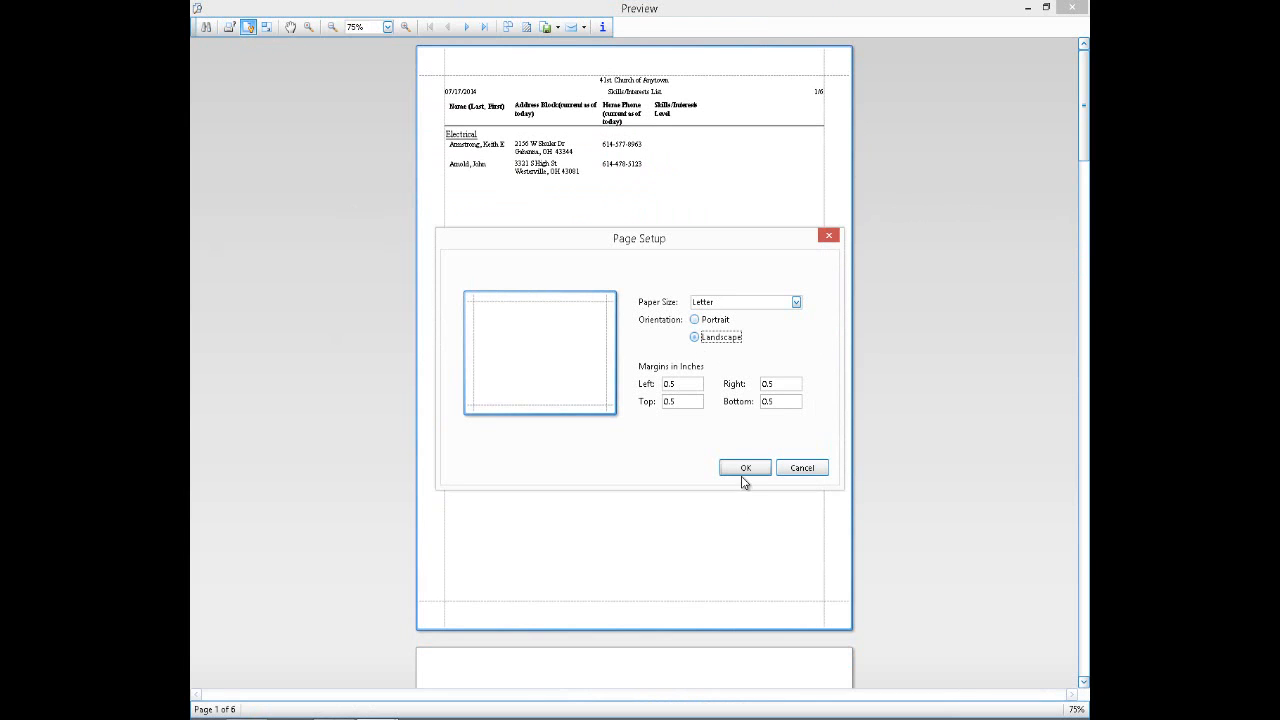
click(741, 472)
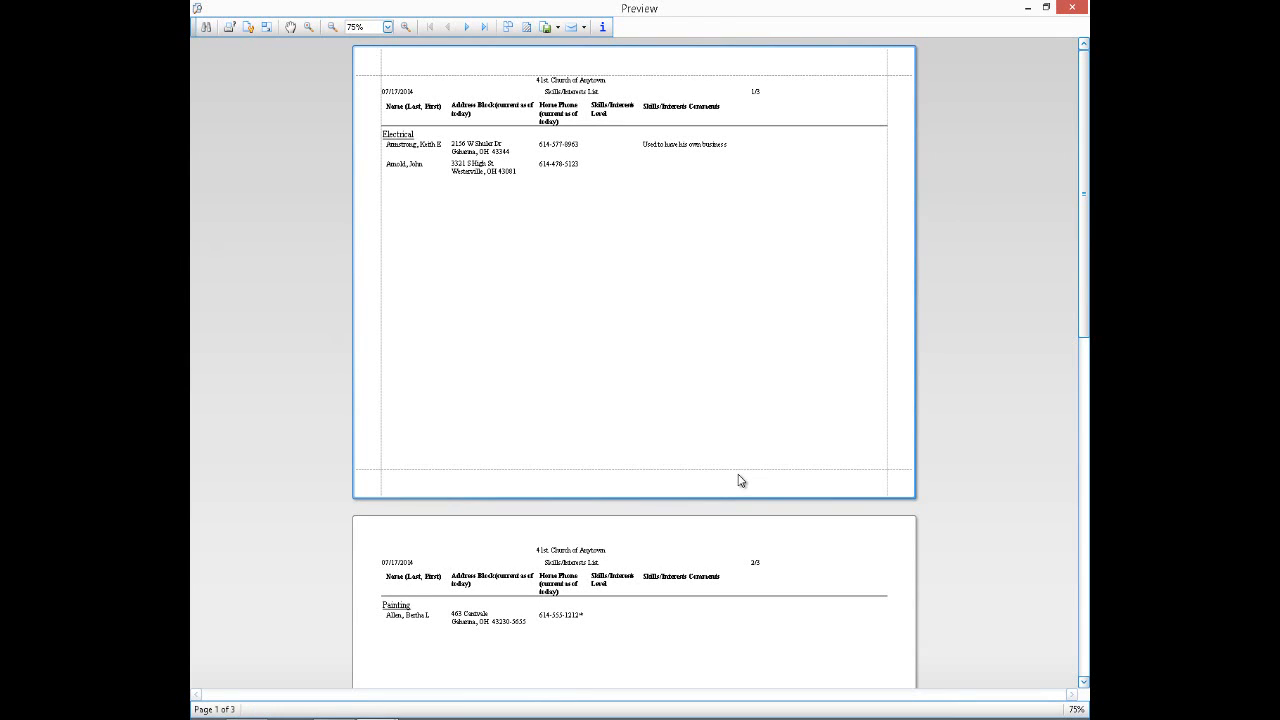
click(1072, 7)
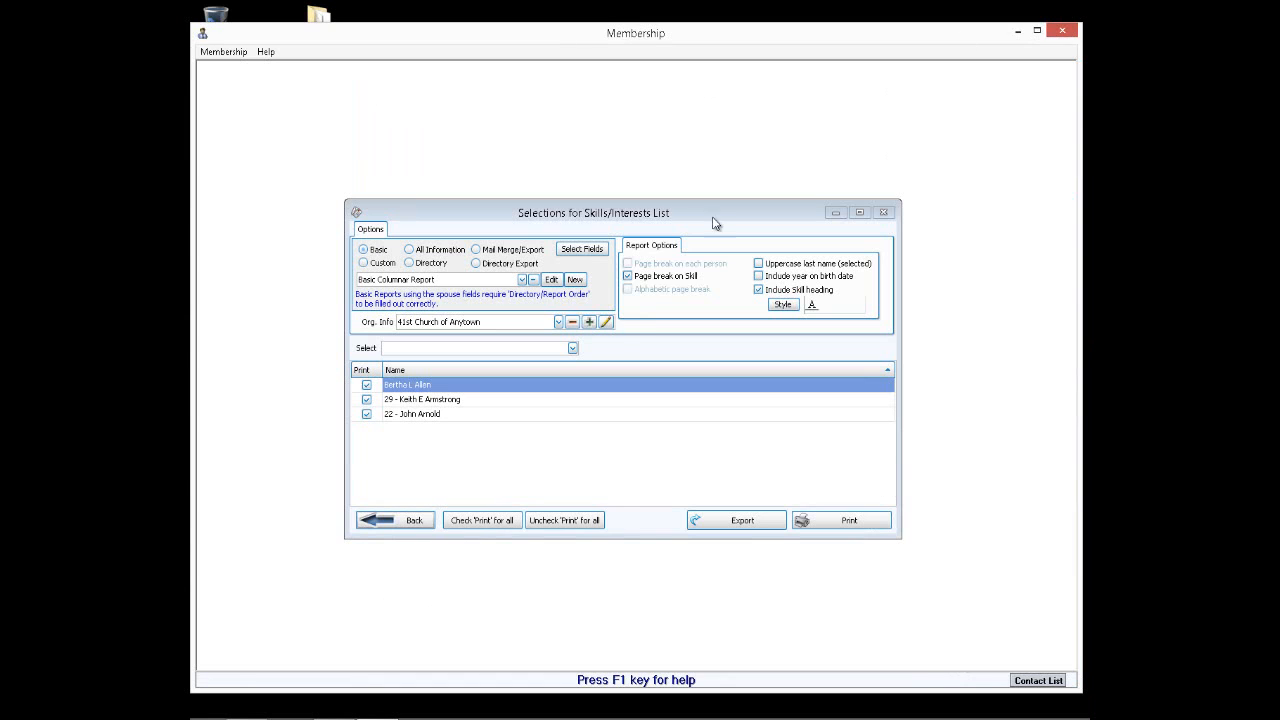
Turn off the page break on skill, preview the Skills/Interests List in landscape, and close the report.
click(627, 276)
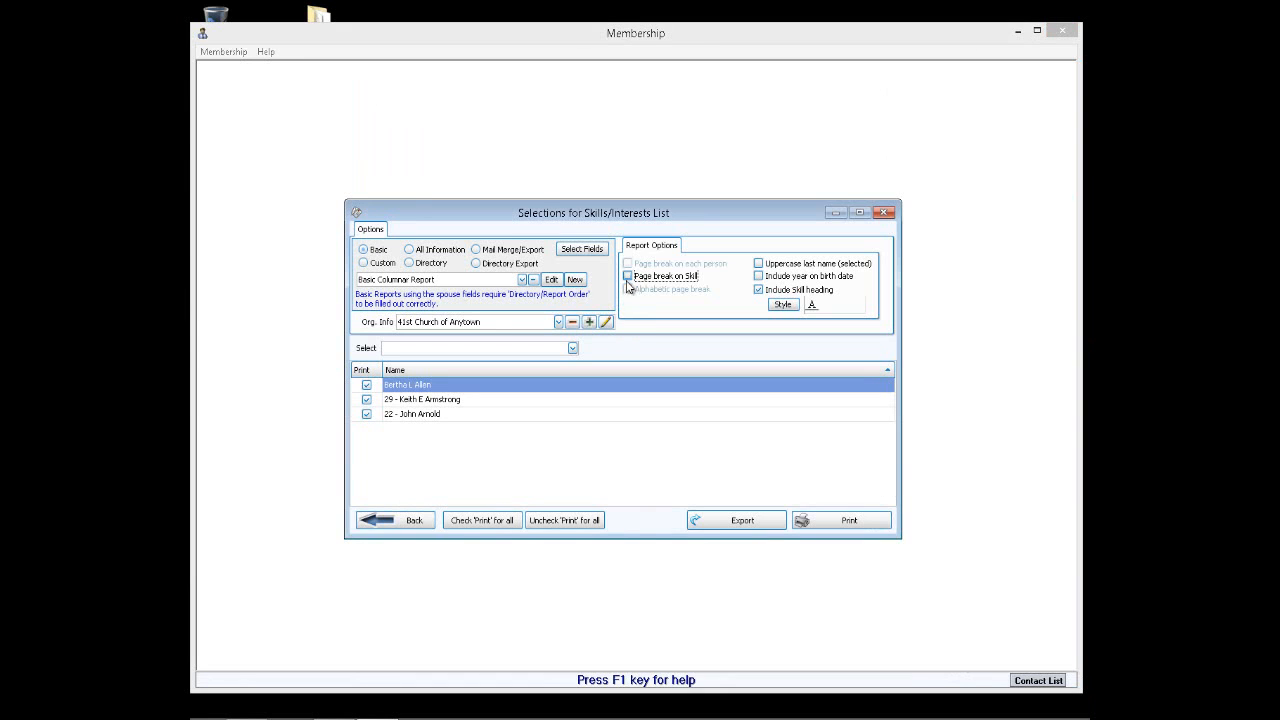
click(836, 521)
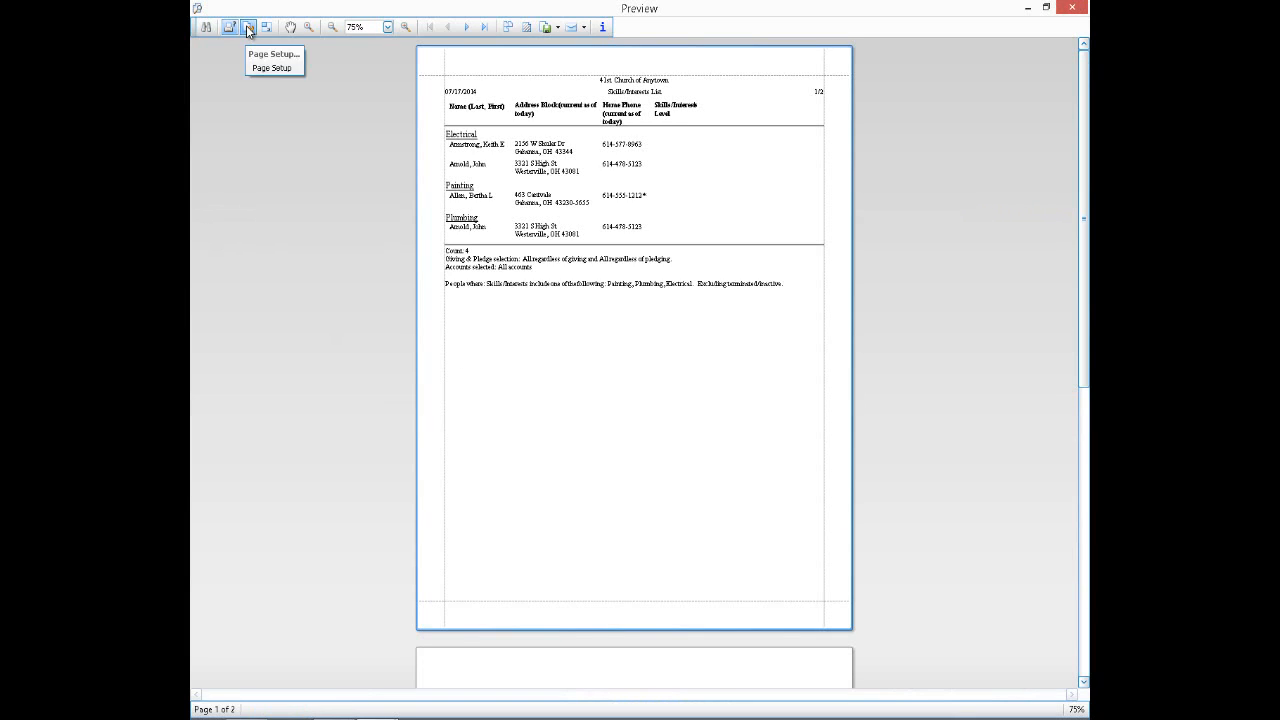
click(247, 27)
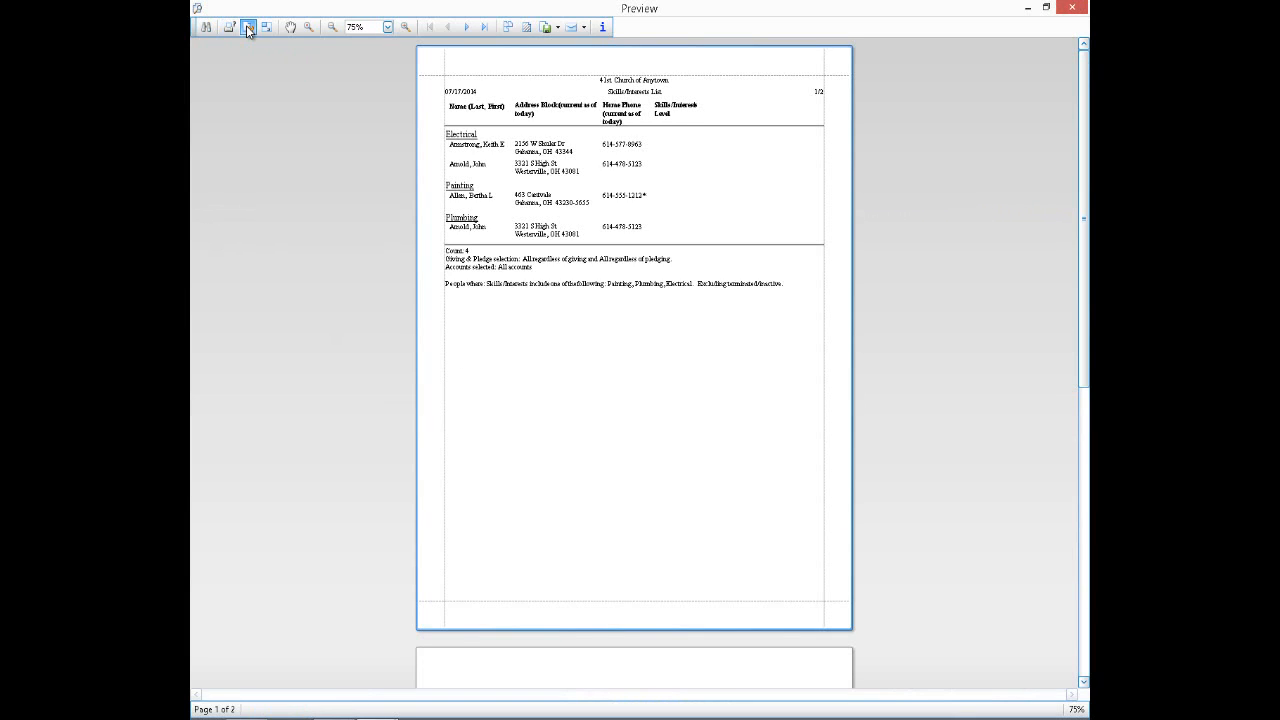
click(696, 338)
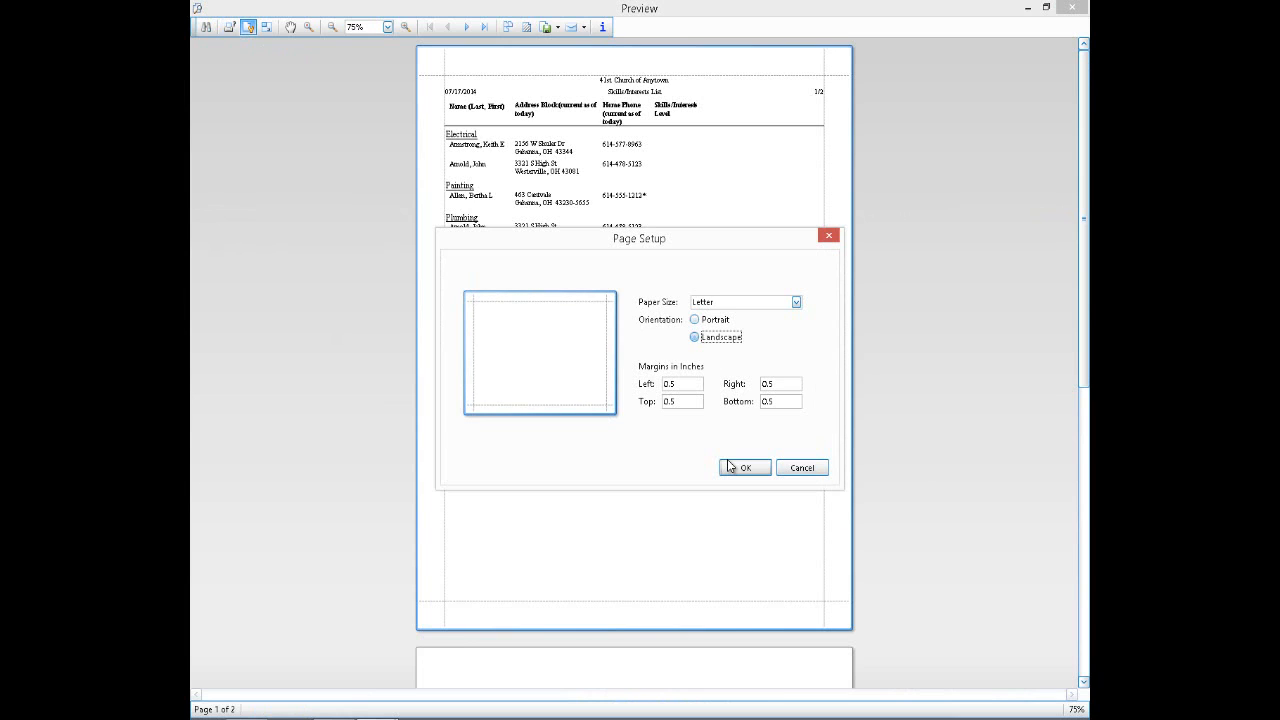
click(741, 468)
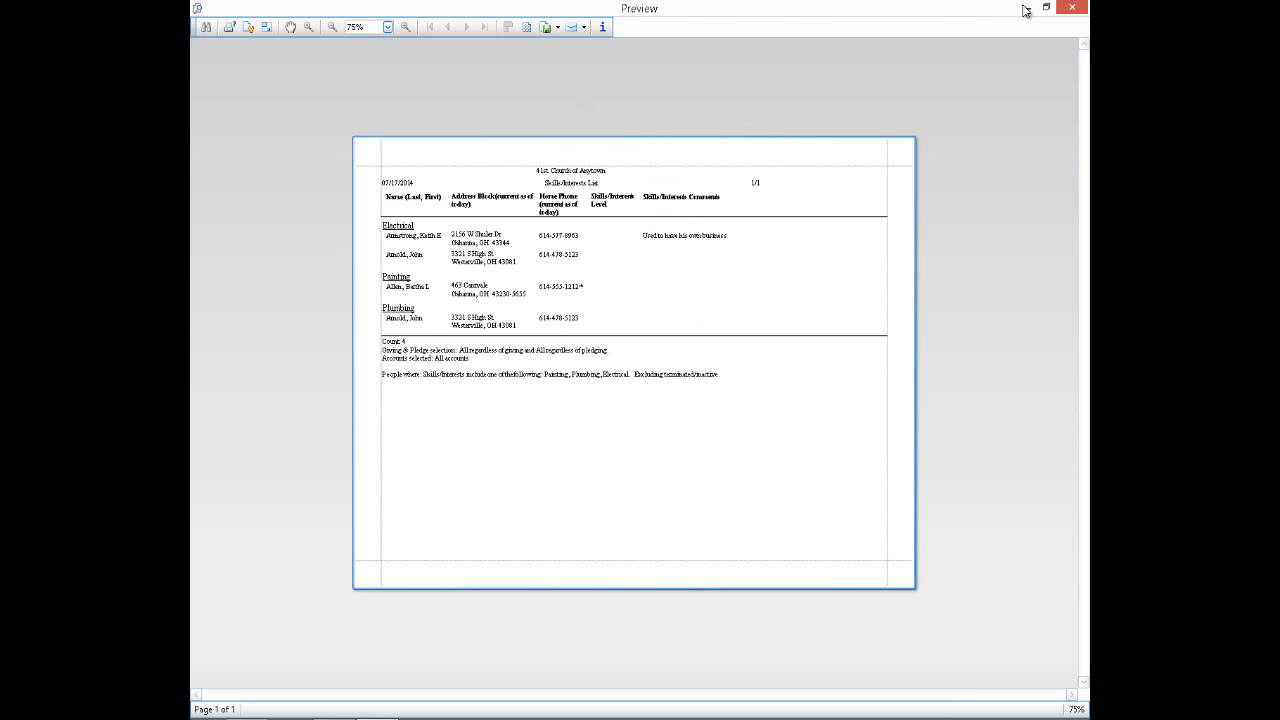
click(1072, 7)
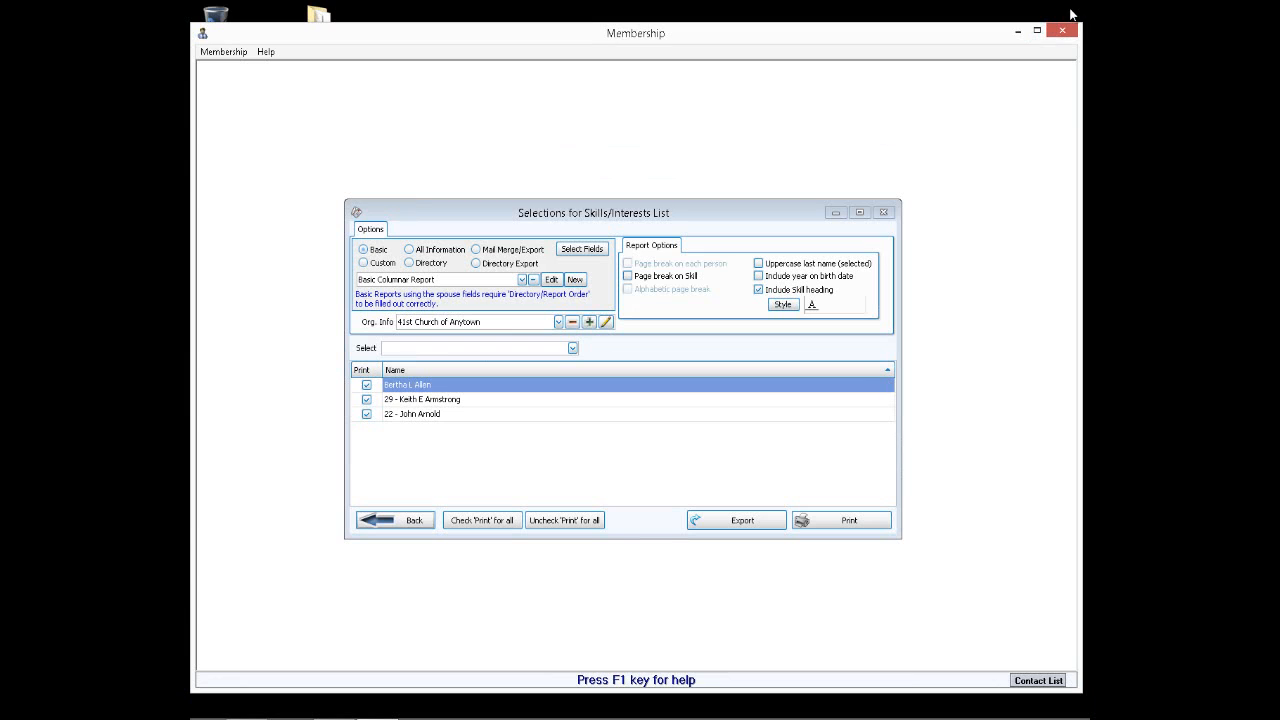
click(883, 213)
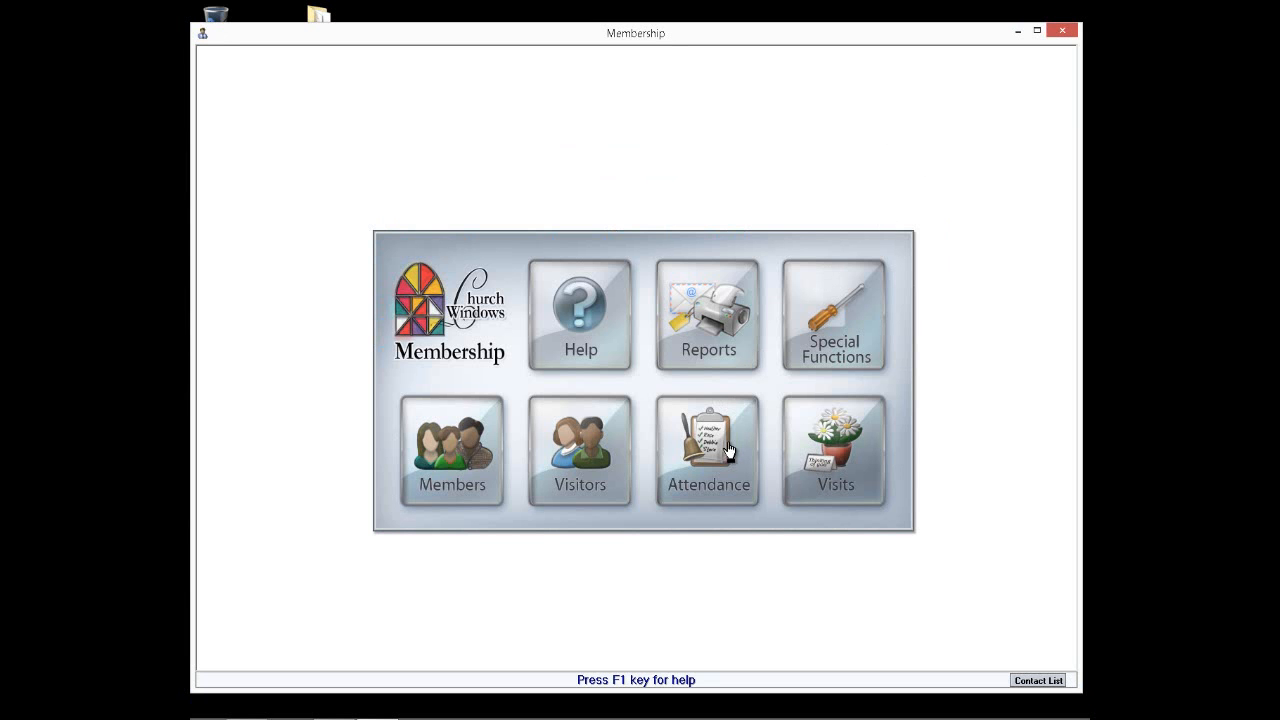
Preview the Attendance Summary by Person for 01/01/2014 thru 12/31/2014, and close the report.
click(716, 333)
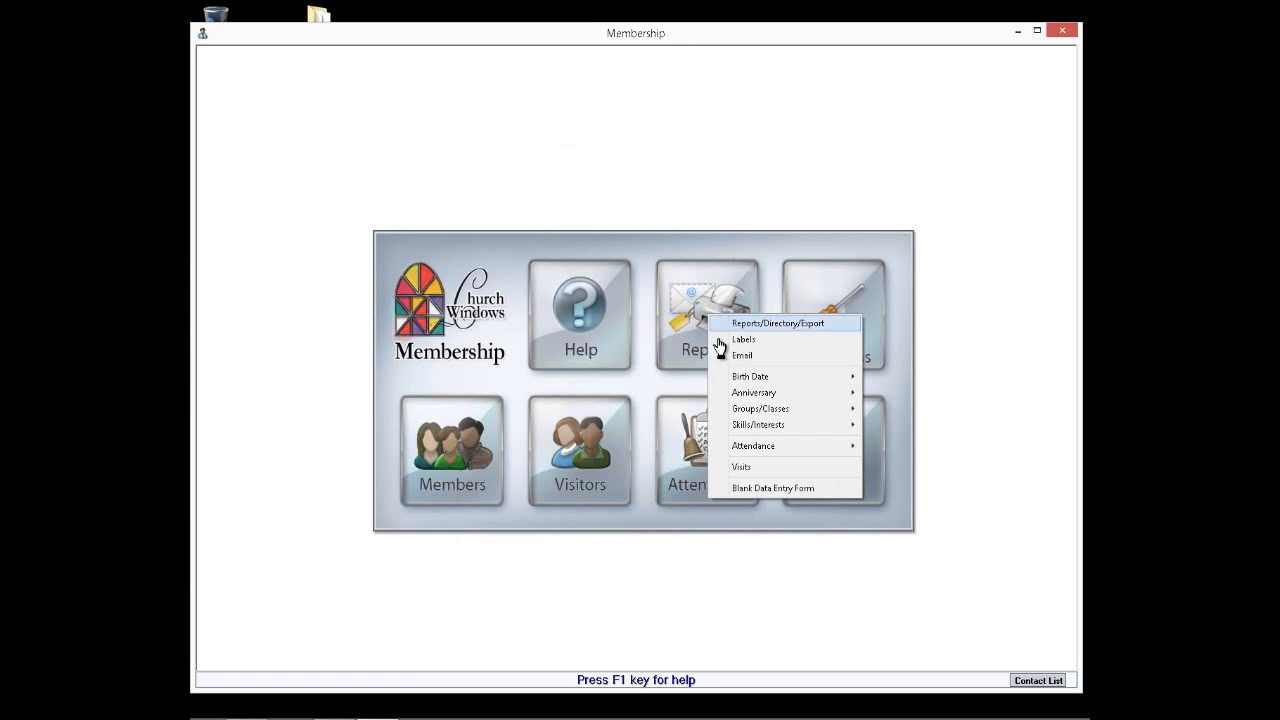
mouse_move(762, 452)
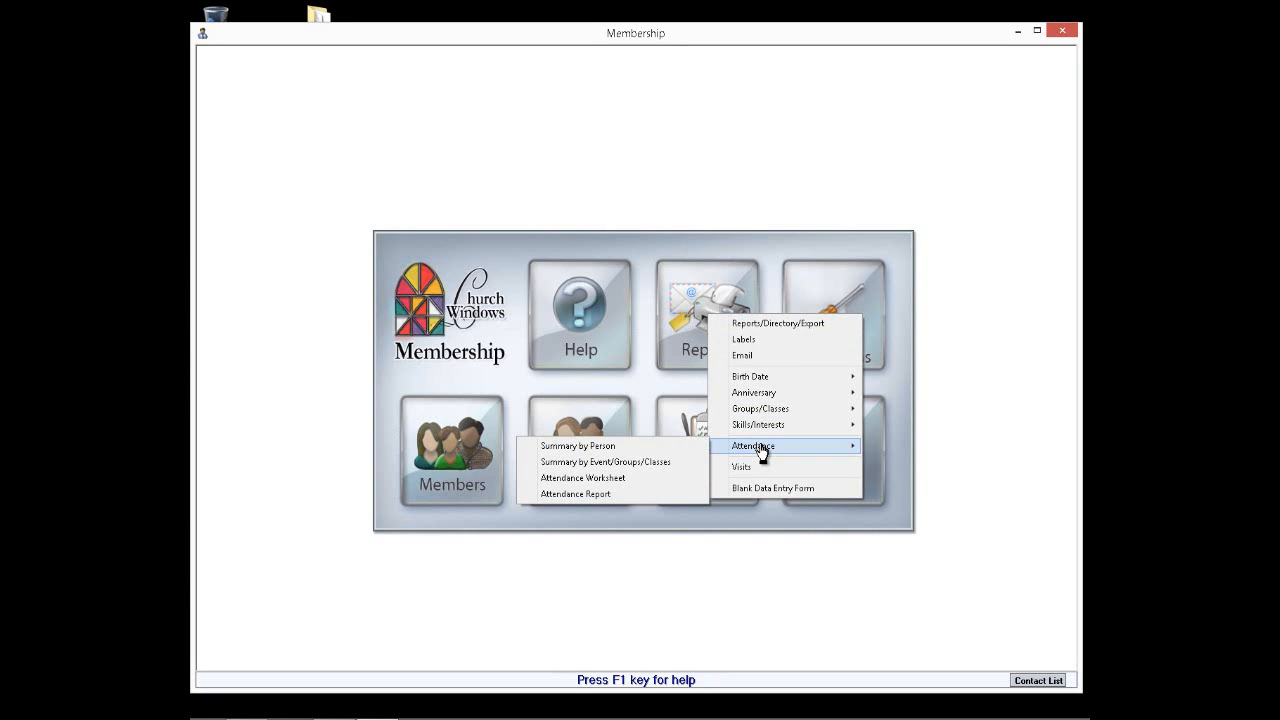
click(591, 453)
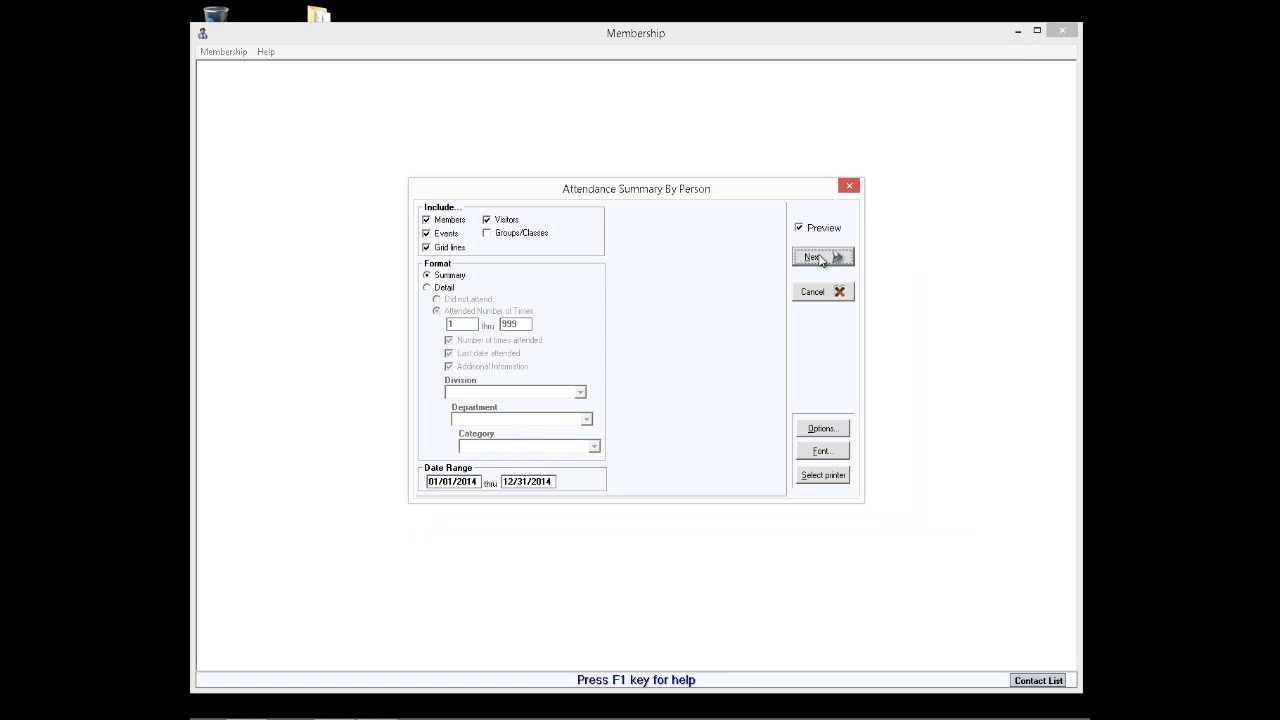
click(820, 259)
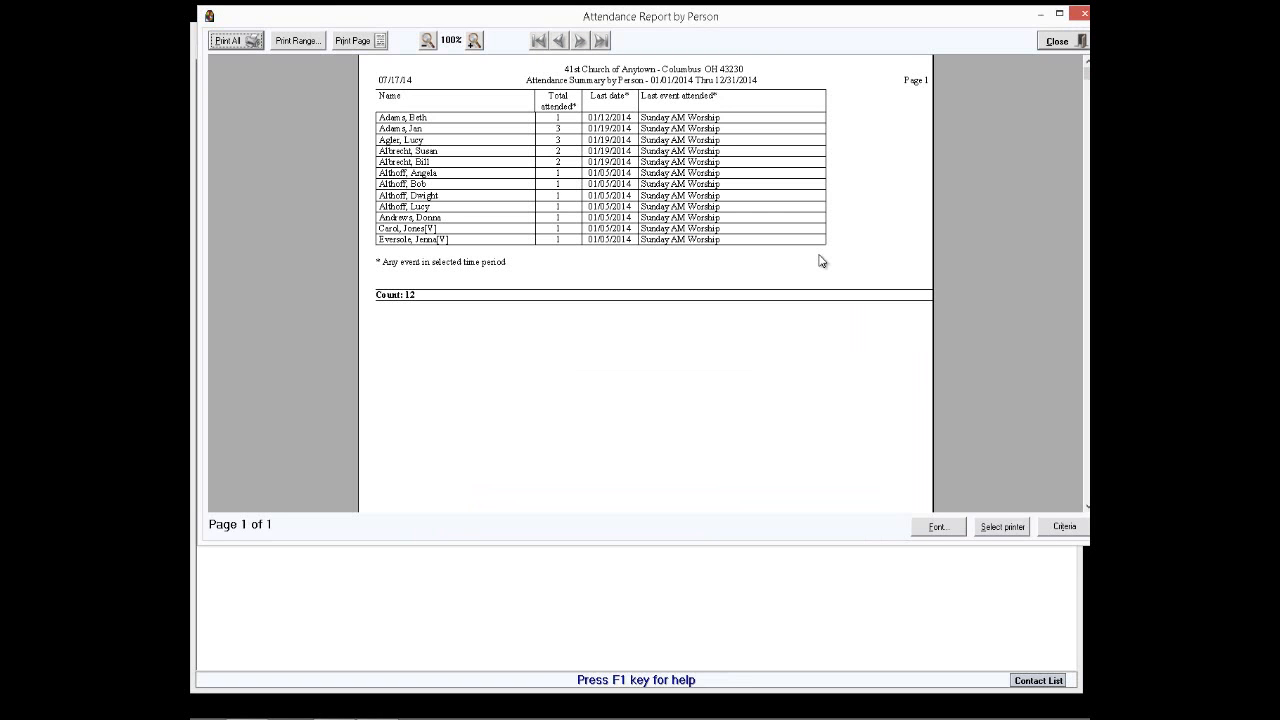
click(1052, 44)
click(848, 184)
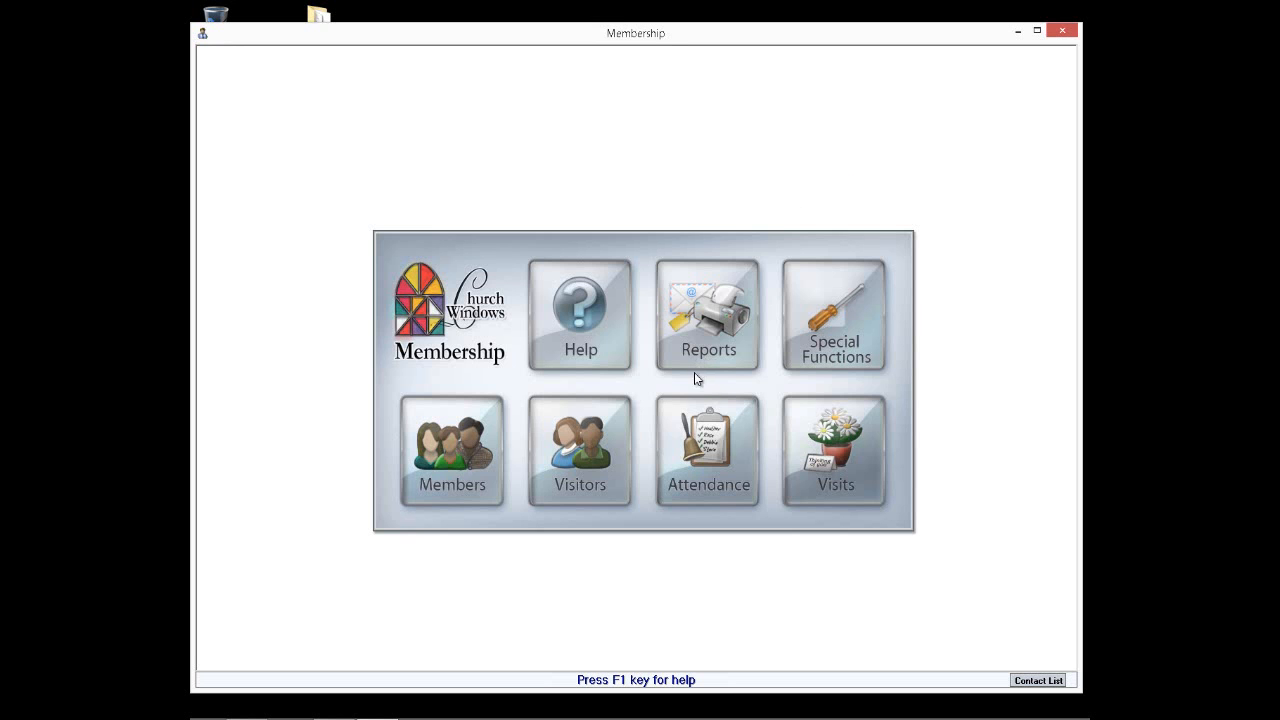
Look at the options for the attendance Summary by Event/Groups/Classes and the Attendance Worksheet, closing each without printing.
click(715, 331)
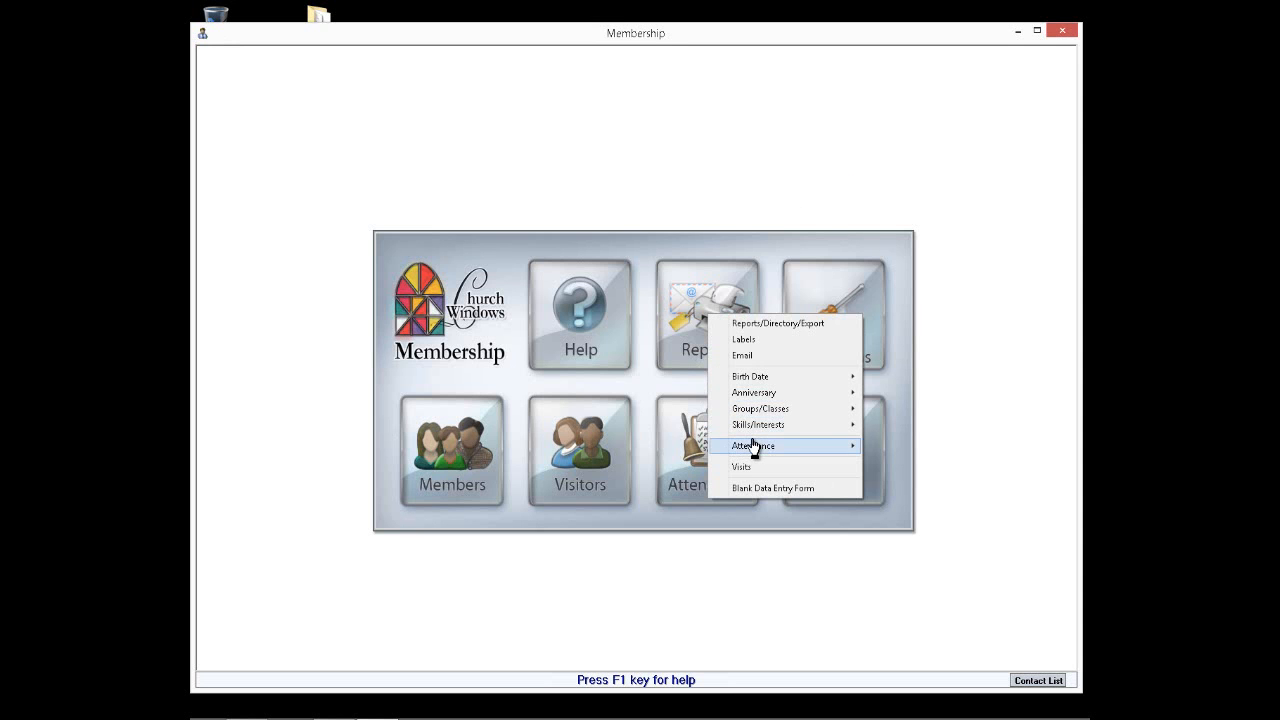
click(676, 461)
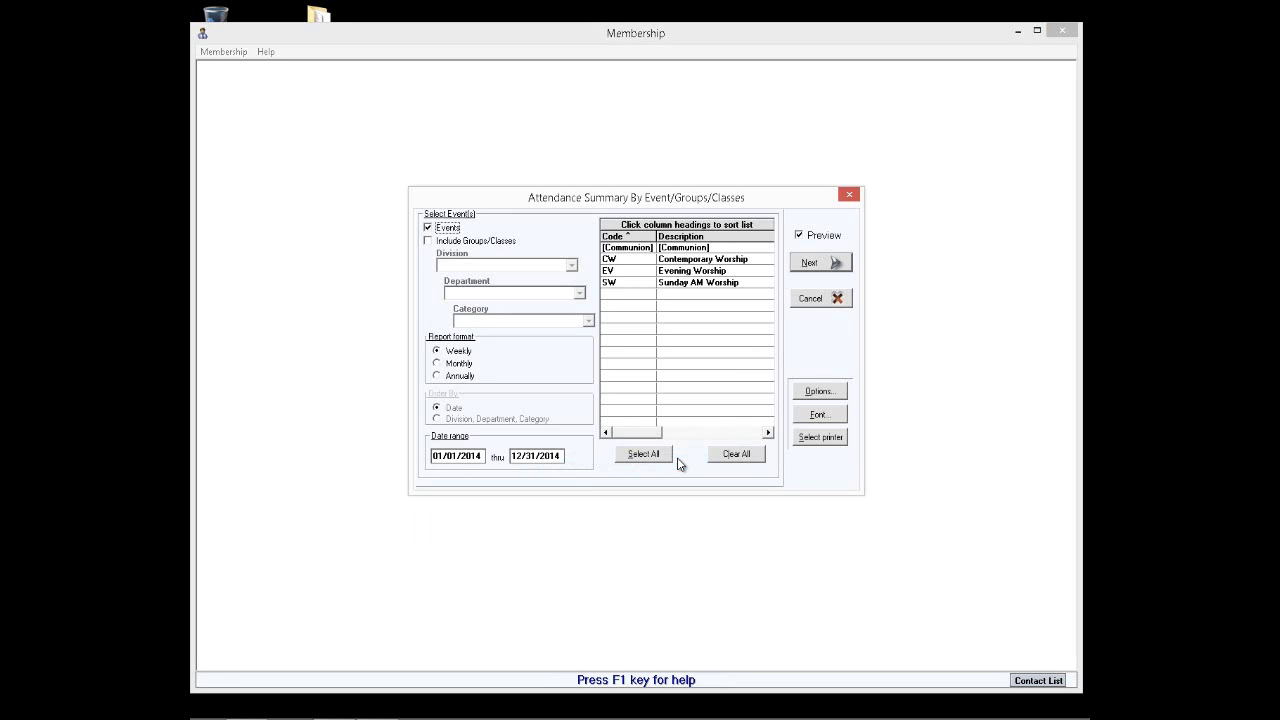
click(850, 195)
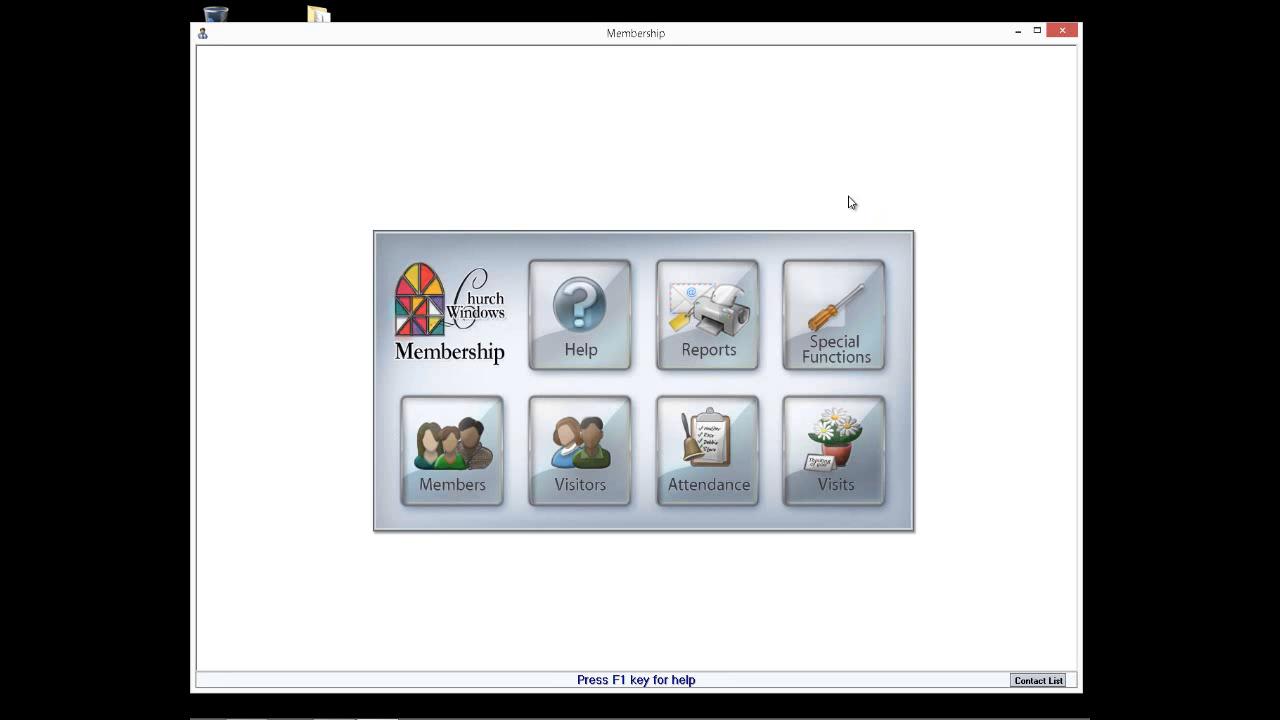
click(691, 343)
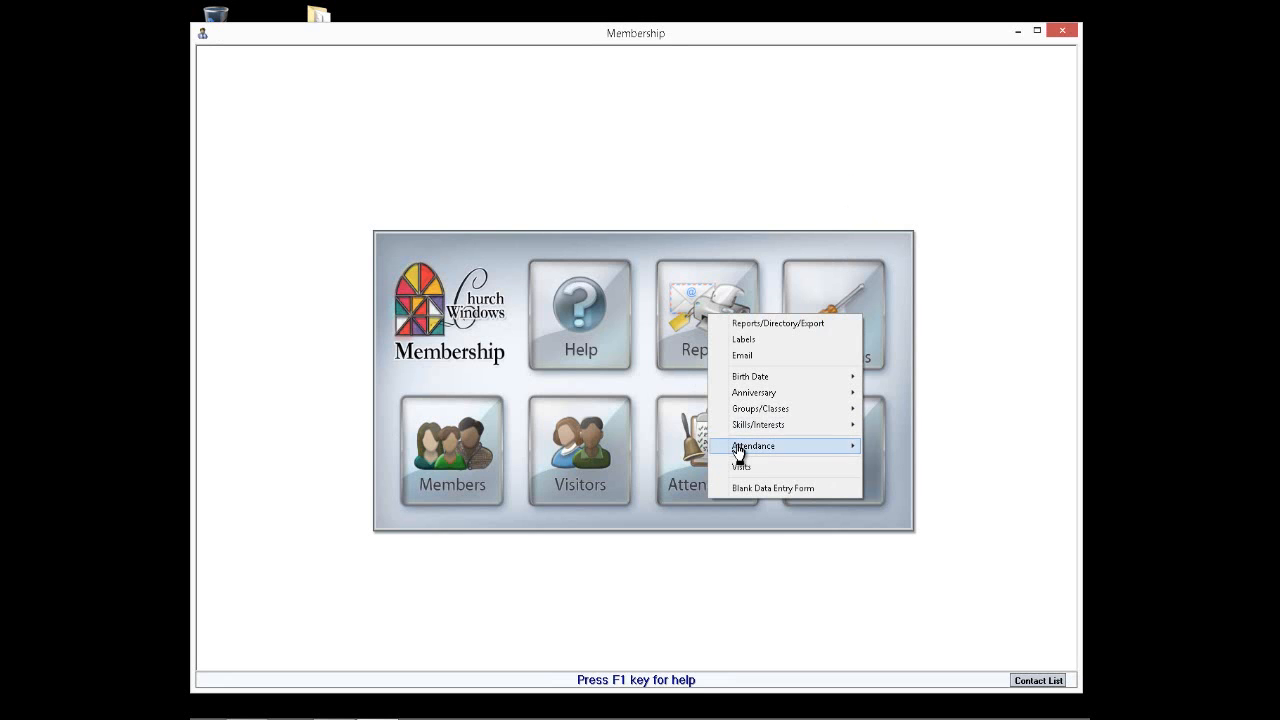
mouse_move(737, 447)
click(626, 479)
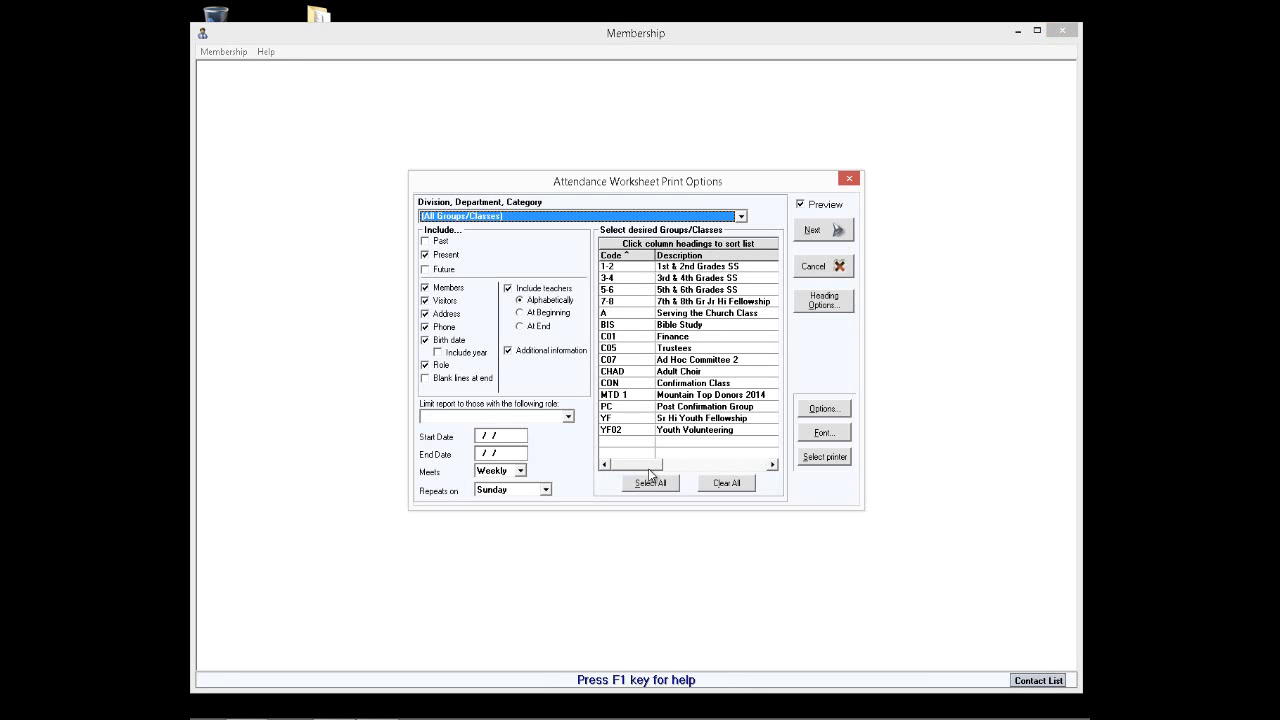
click(814, 266)
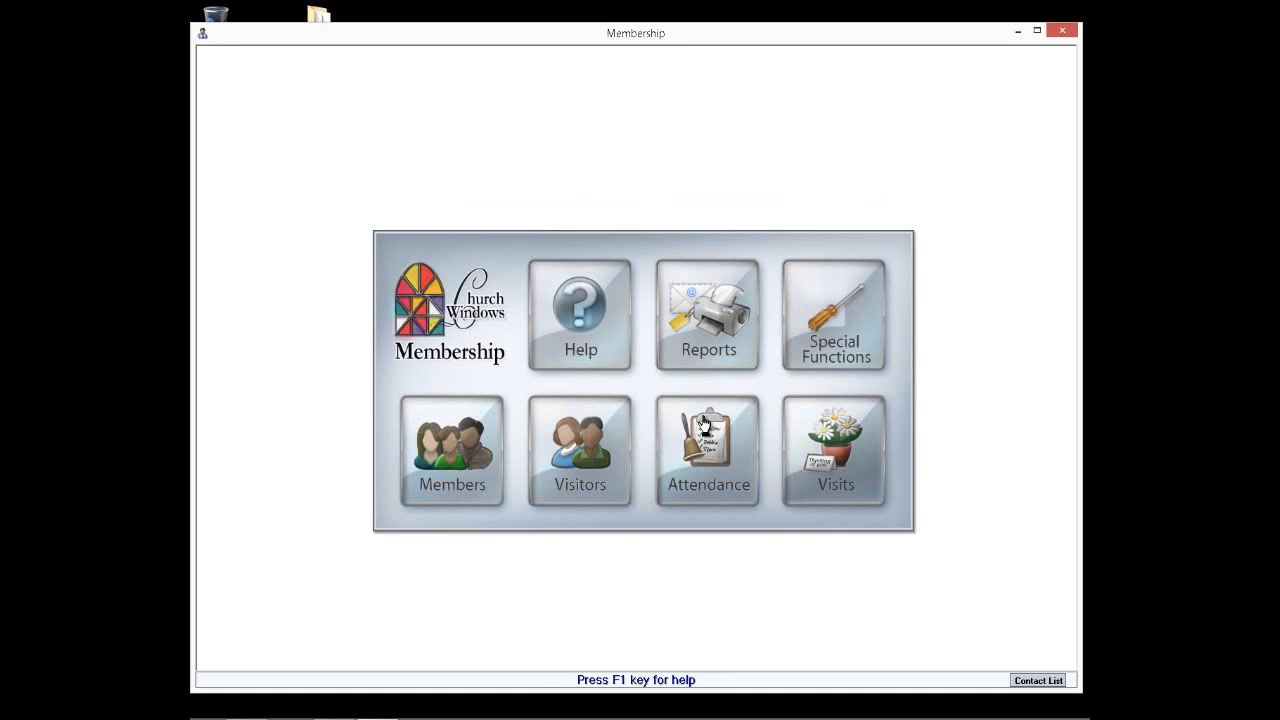
Look at the Attendance Report and Visits report options, closing each without printing.
click(699, 305)
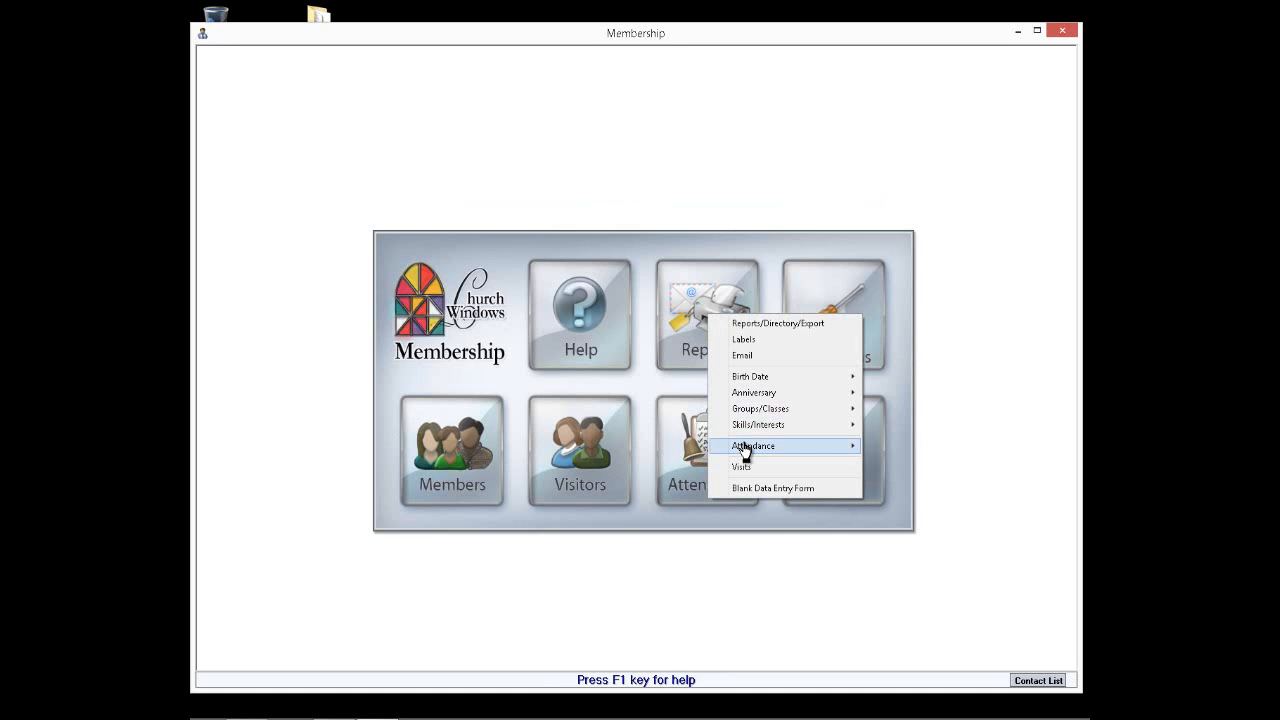
mouse_move(746, 448)
click(614, 494)
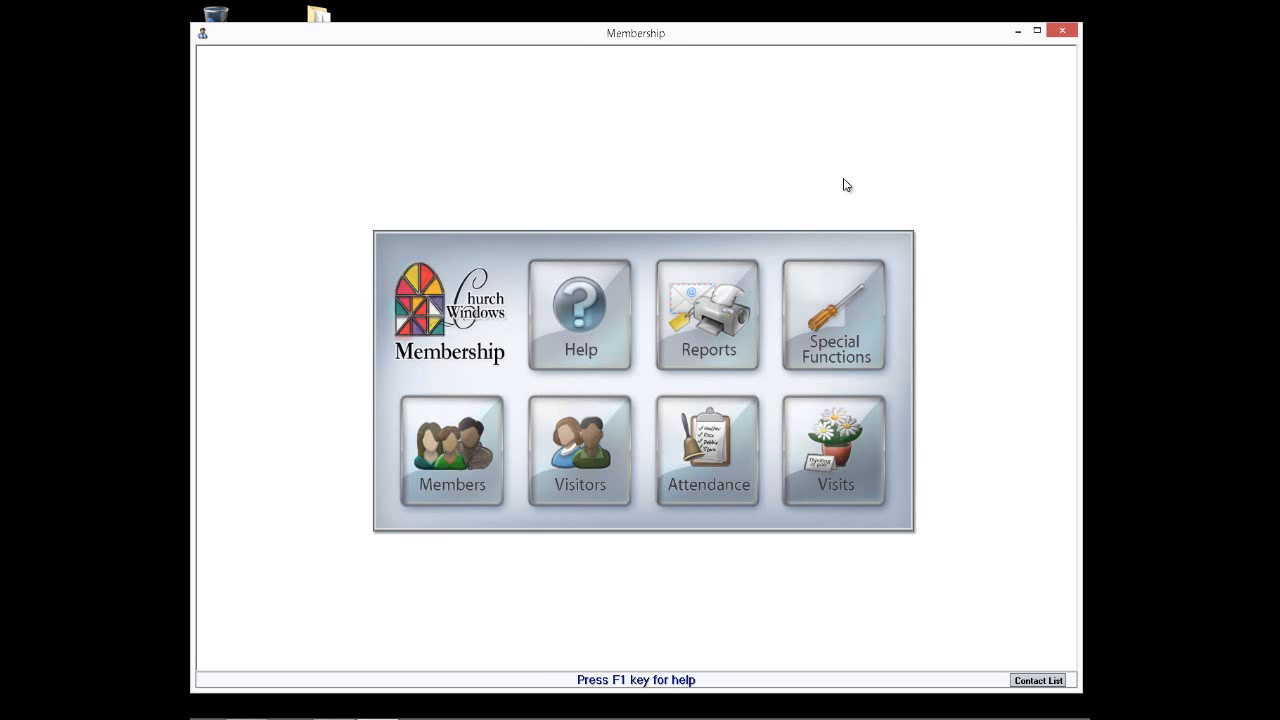
click(848, 179)
click(727, 314)
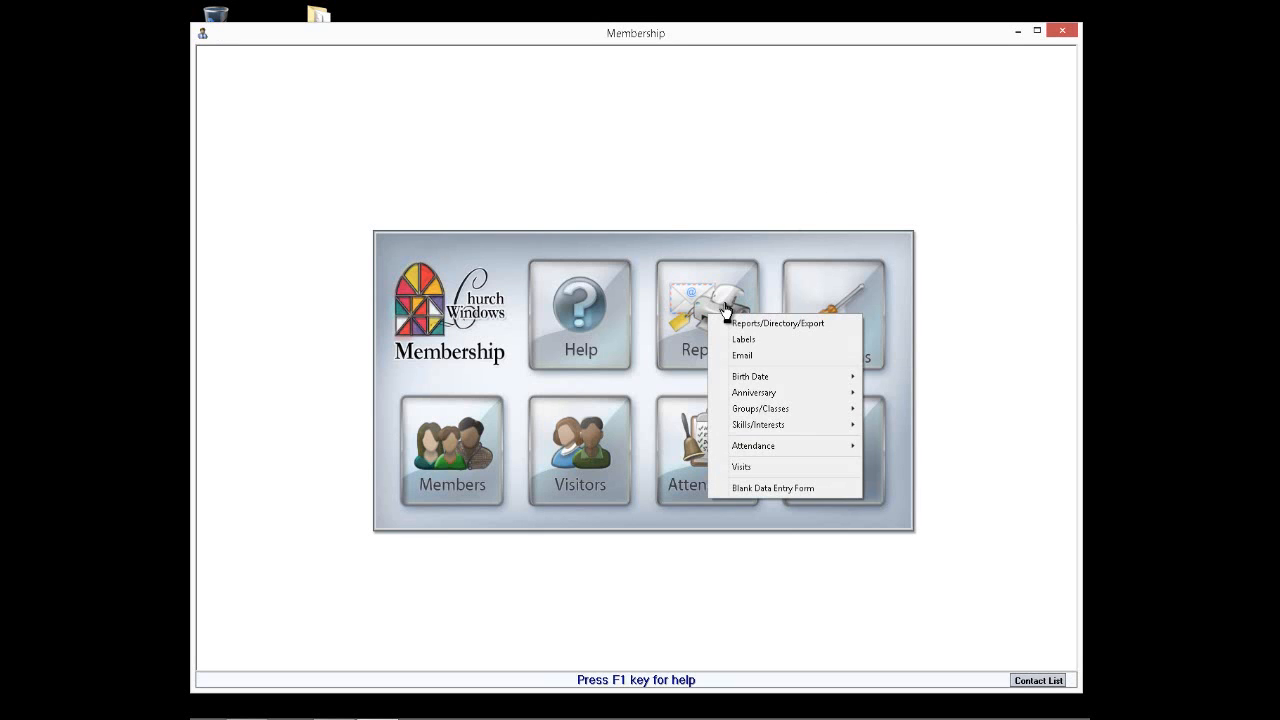
click(745, 470)
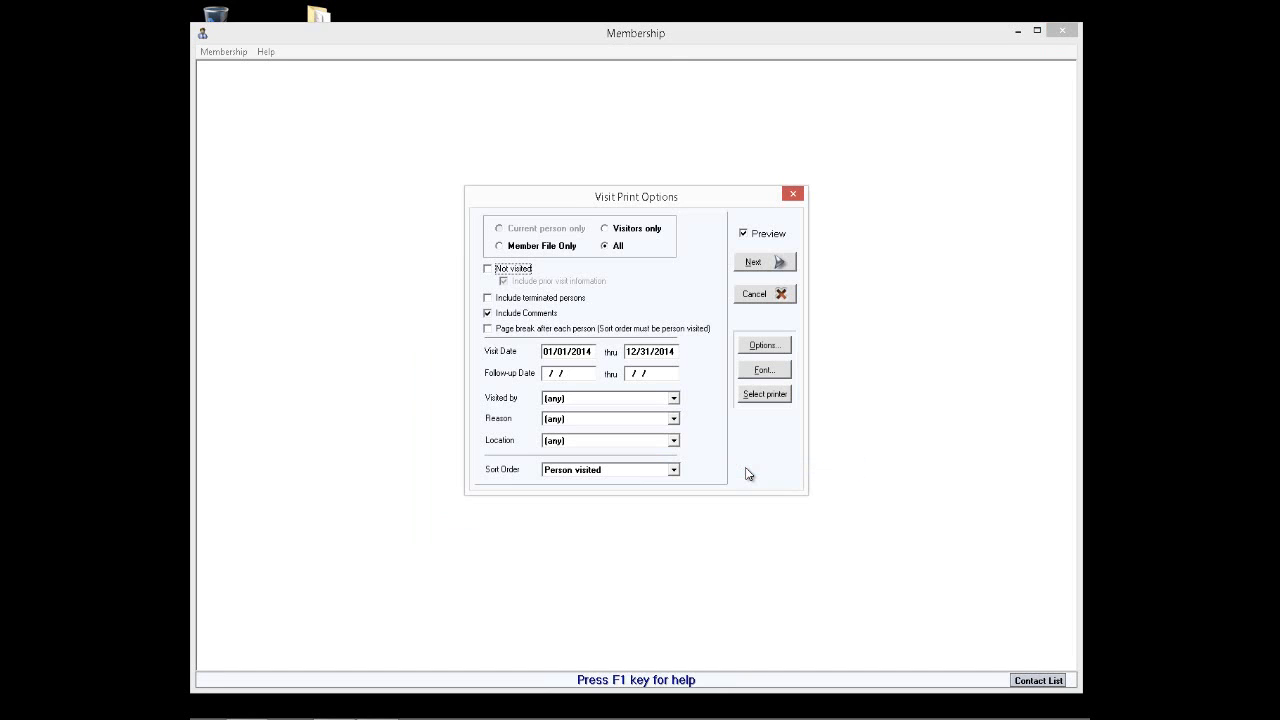
click(793, 193)
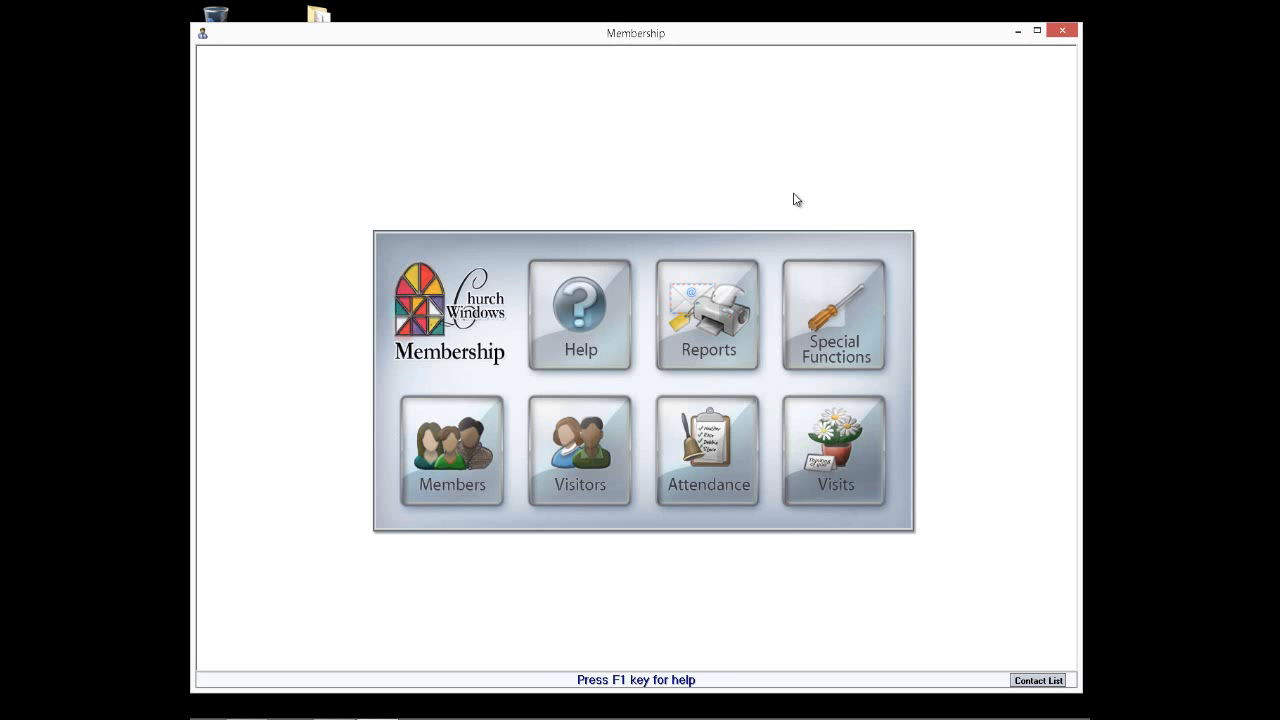
Look at the Blank Data Entry Form options, close them, and review the list of available membership reports.
click(717, 350)
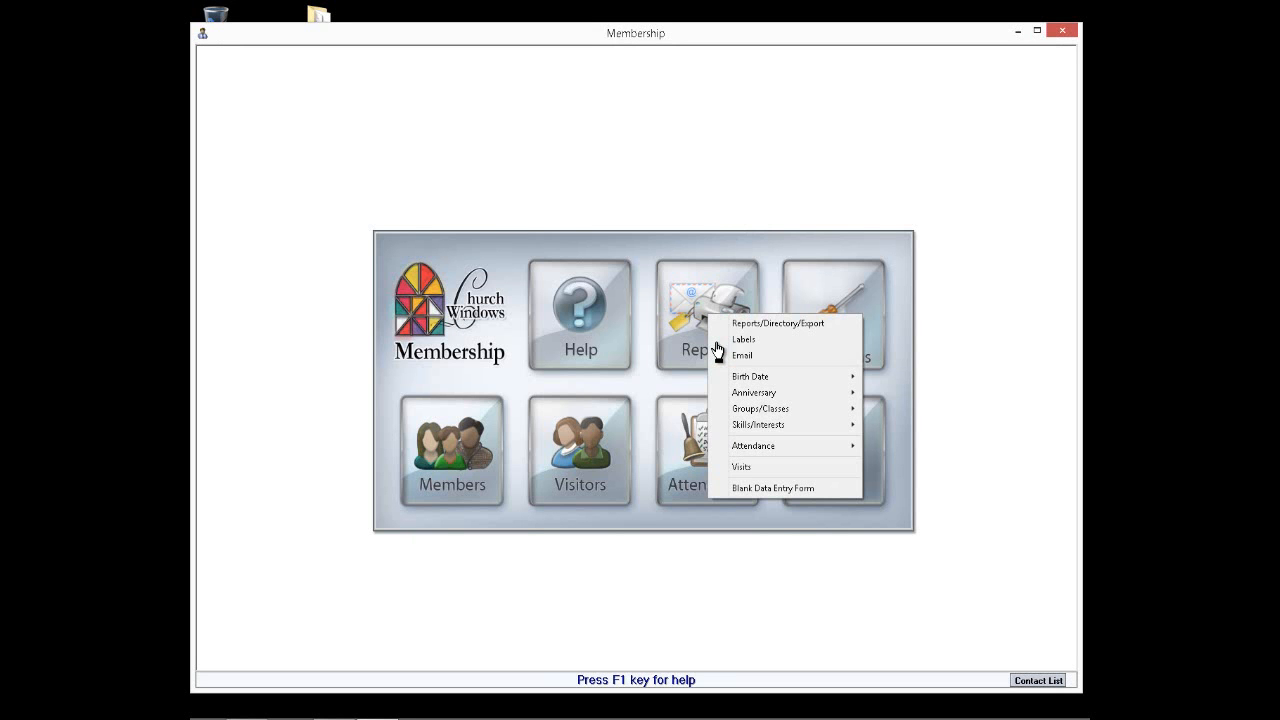
click(749, 489)
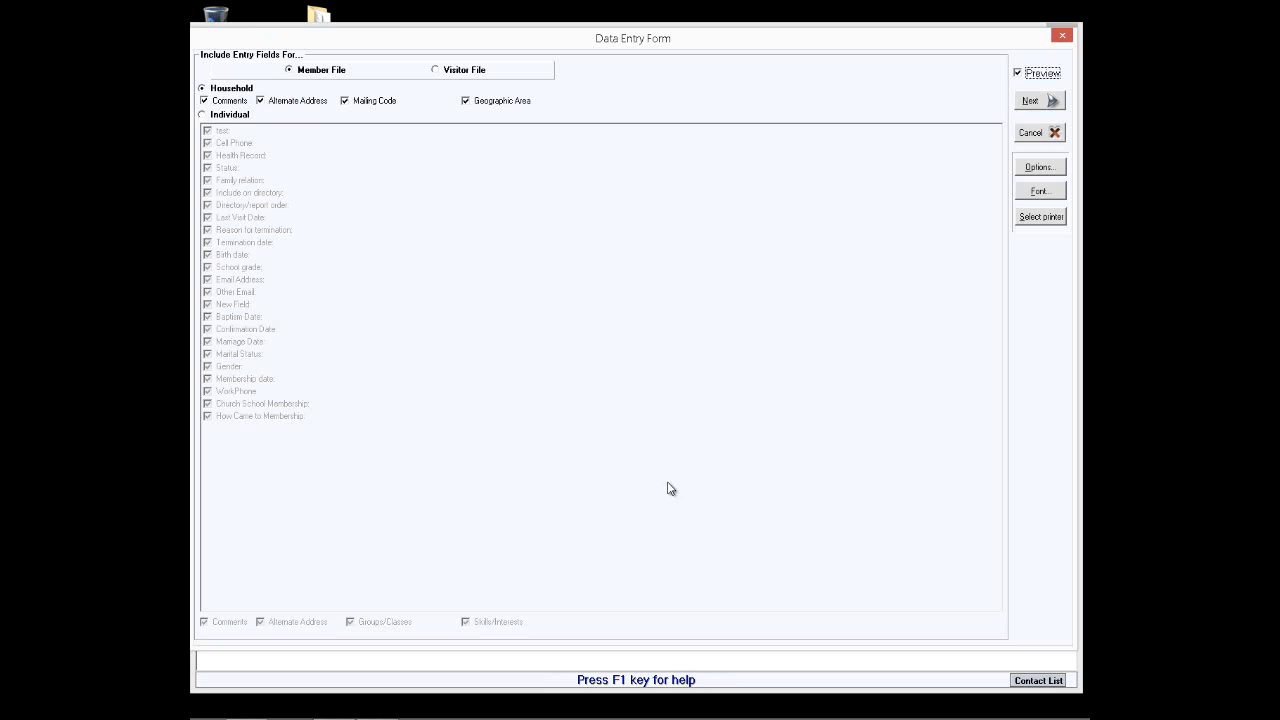
click(1062, 37)
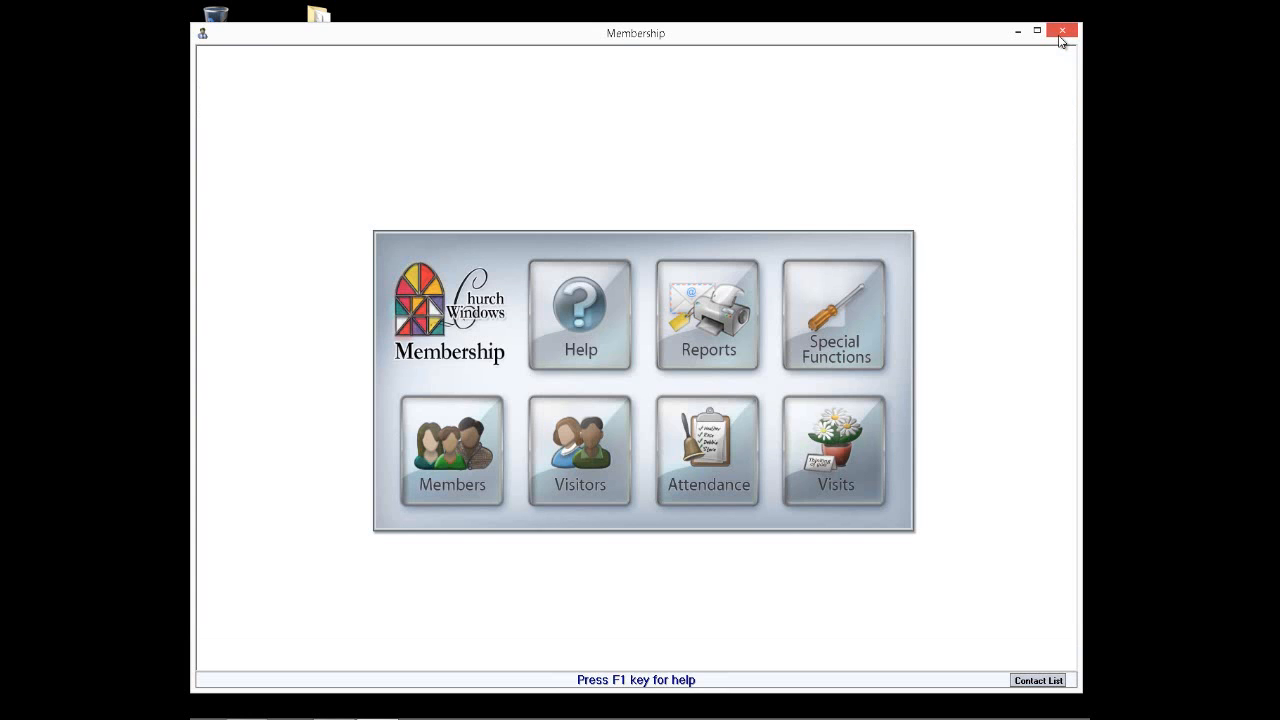
click(704, 333)
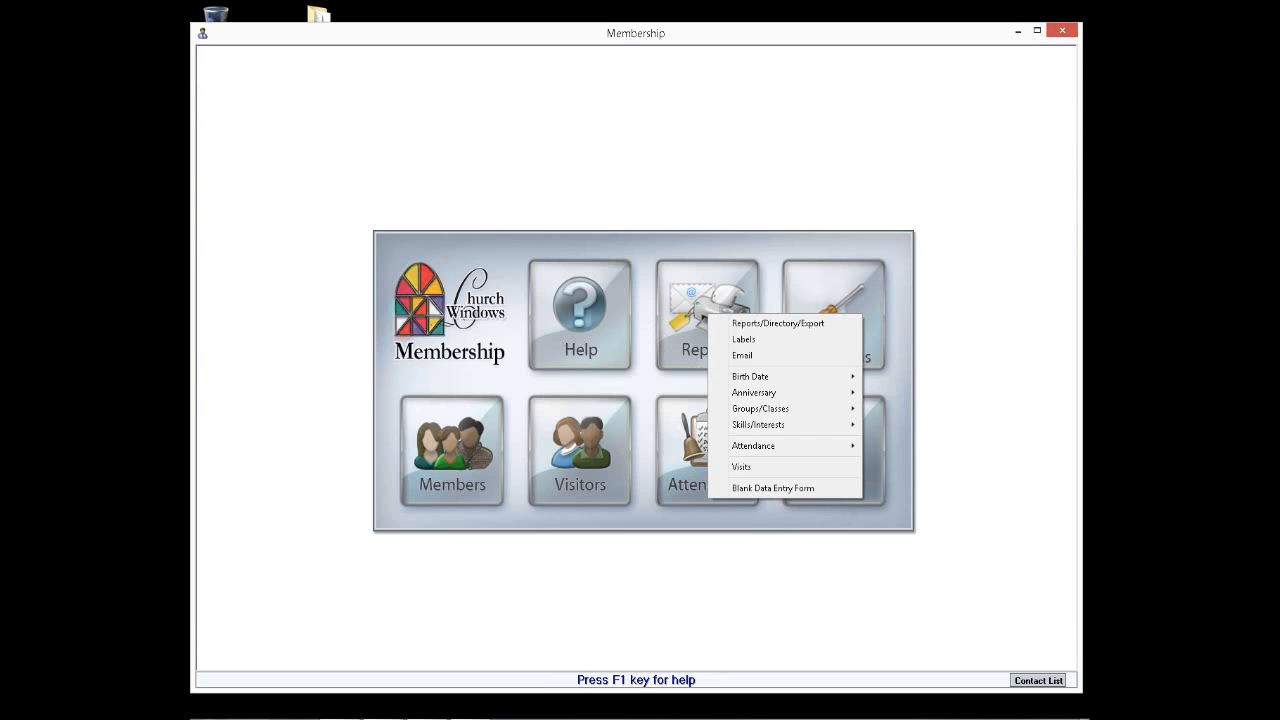
click(772, 600)
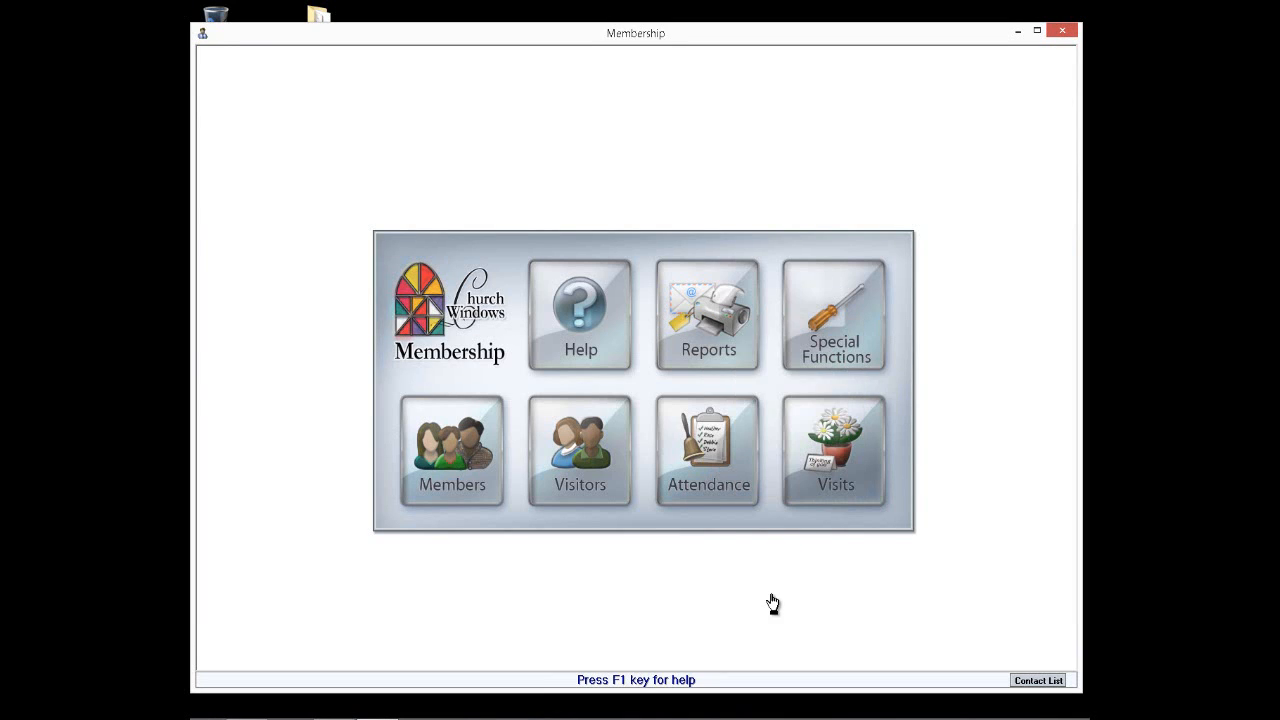
Start a label run for all members and visitors without field criteria, and continue to the label selections.
click(710, 312)
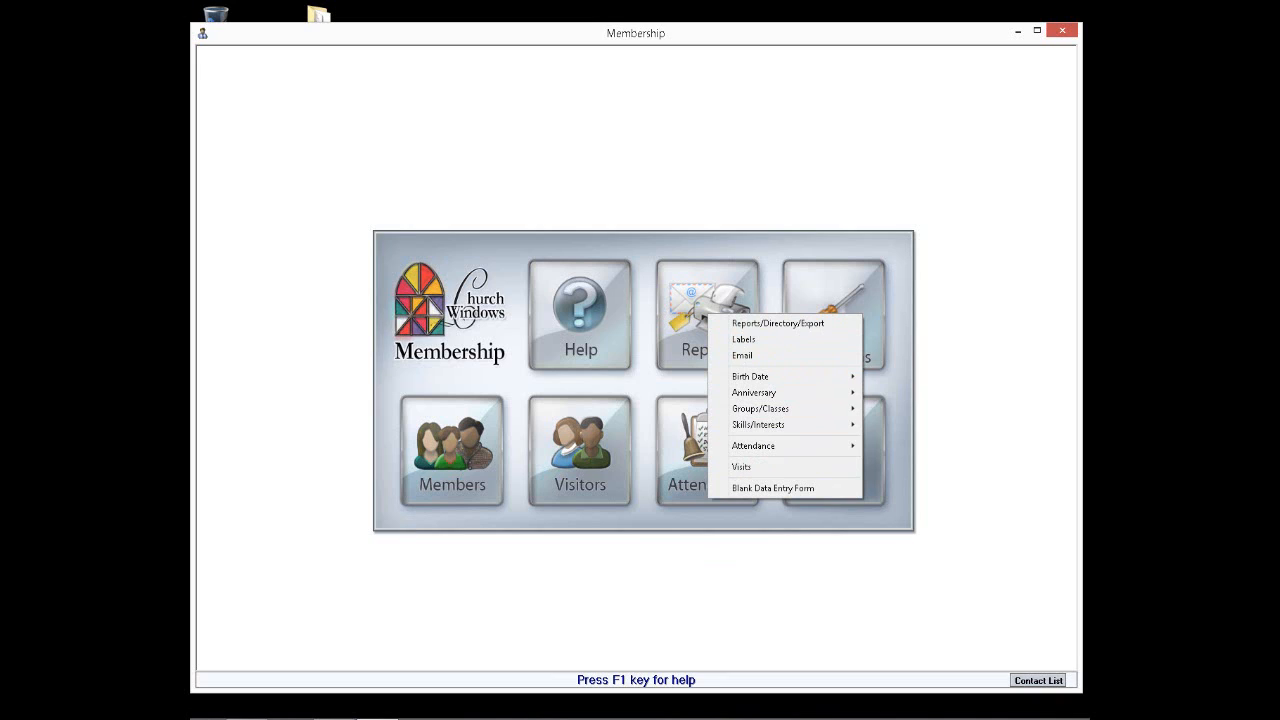
click(744, 340)
drag(414, 78, 551, 217)
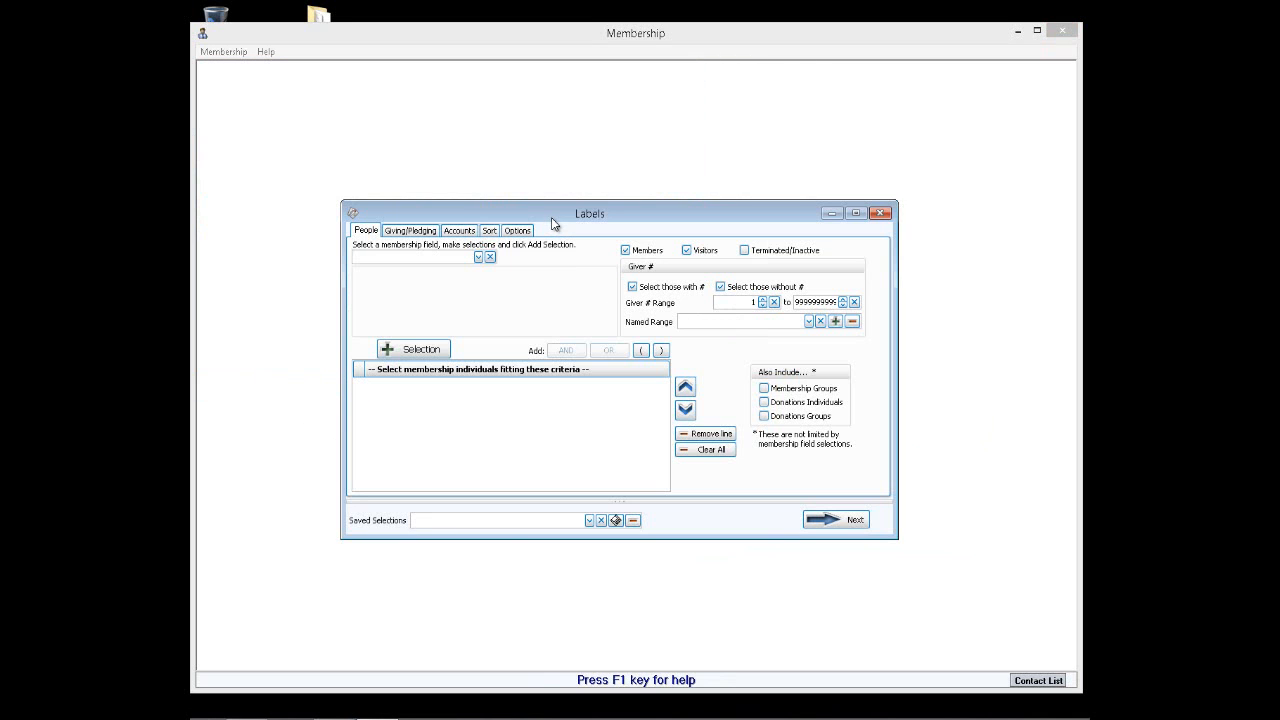
click(479, 258)
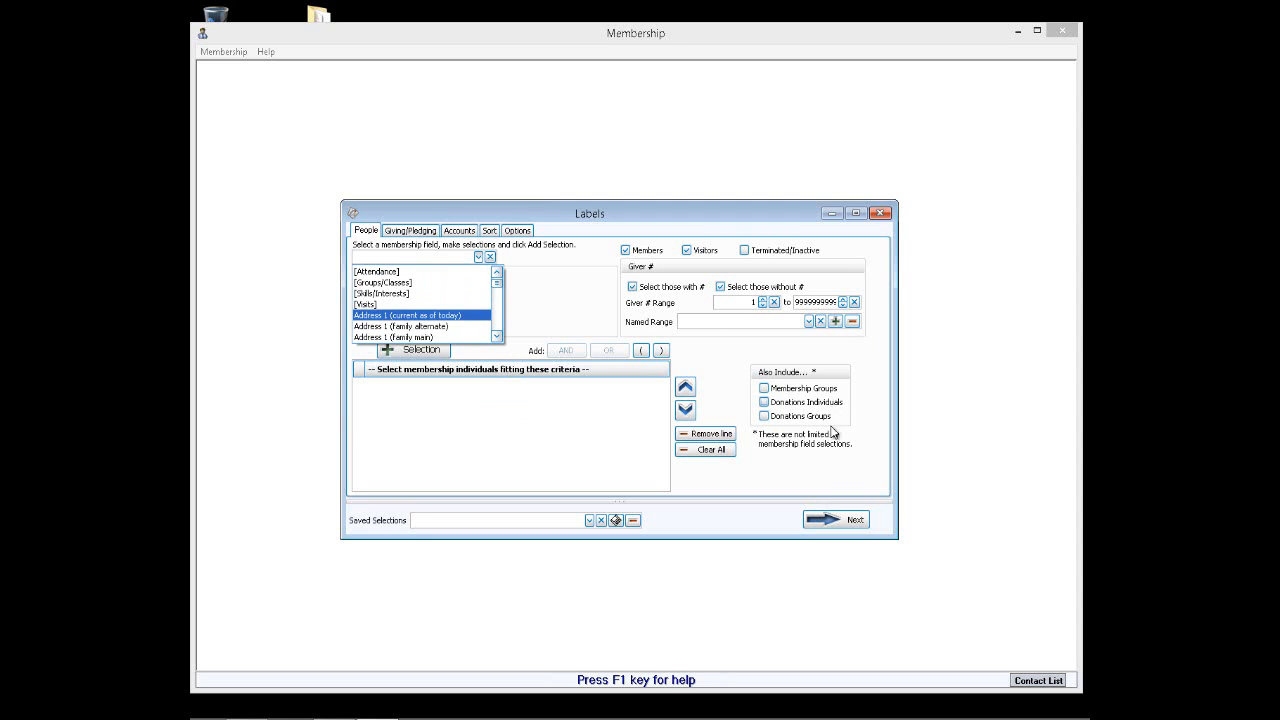
click(831, 477)
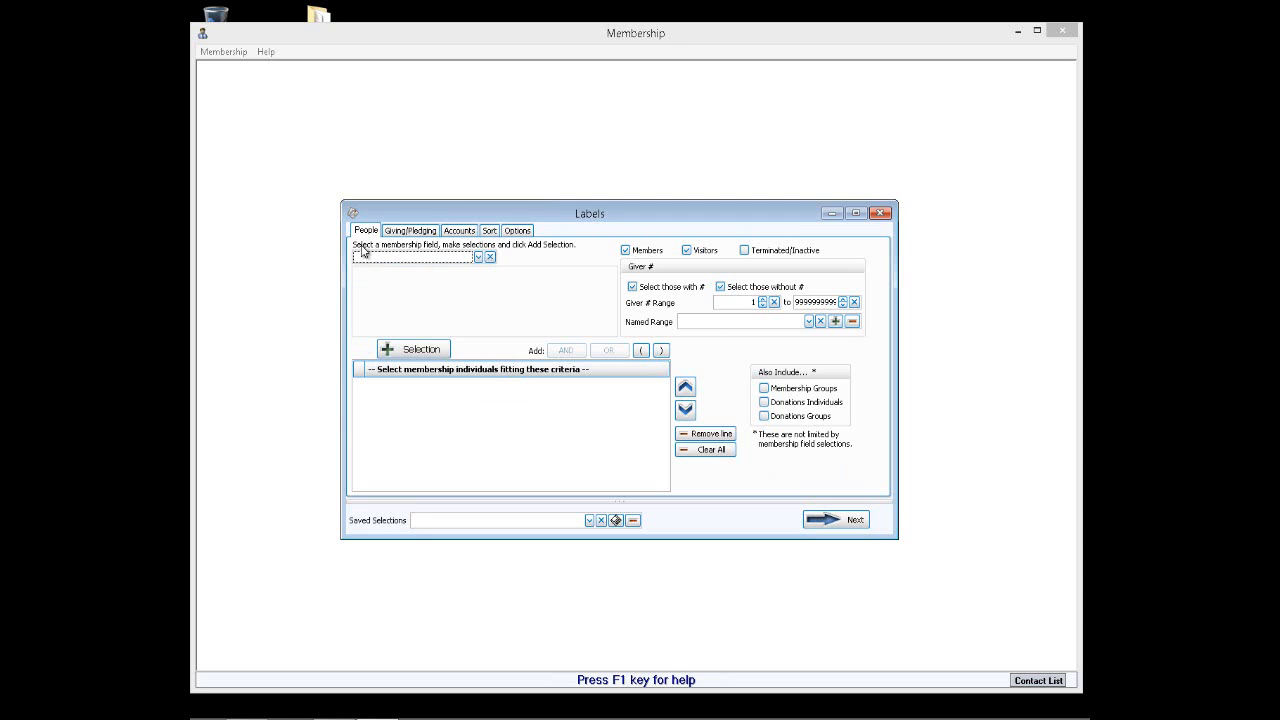
click(846, 521)
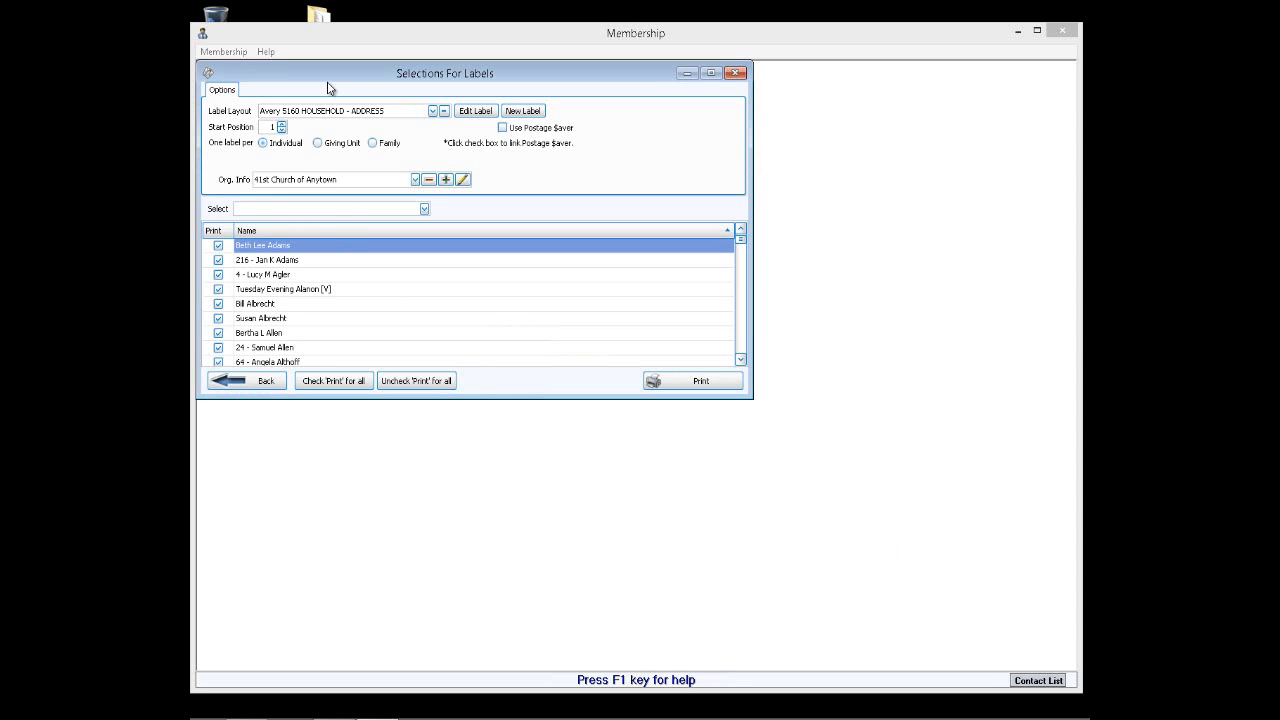
Preview the Avery 5160 HOUSEHOLD - ADDRESS labels with one label per family, and close the preview and label selections.
drag(327, 84, 444, 234)
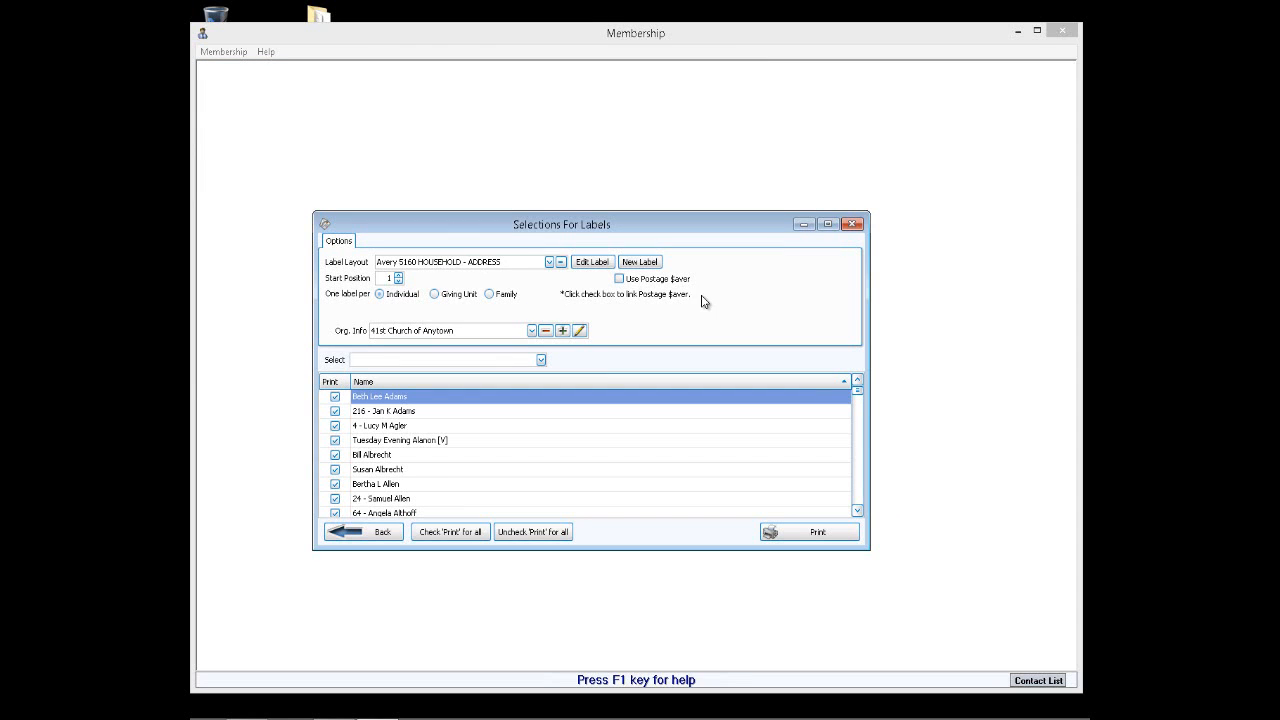
click(548, 263)
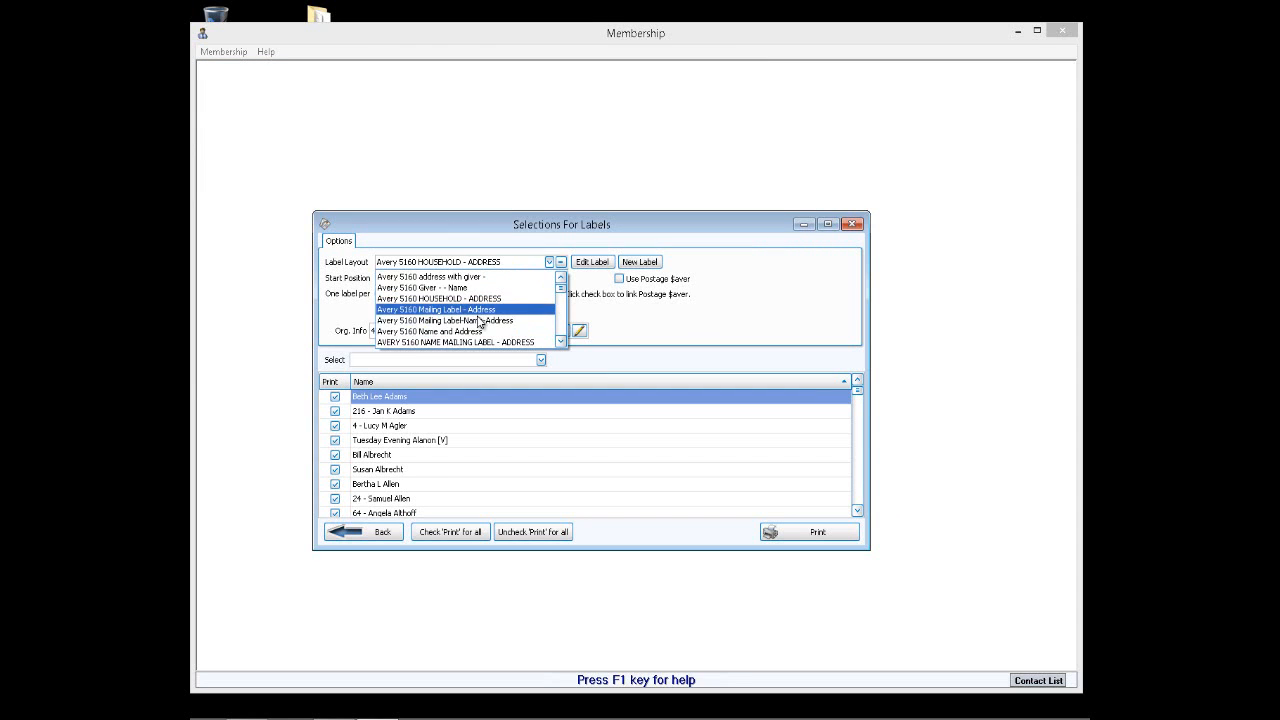
click(625, 320)
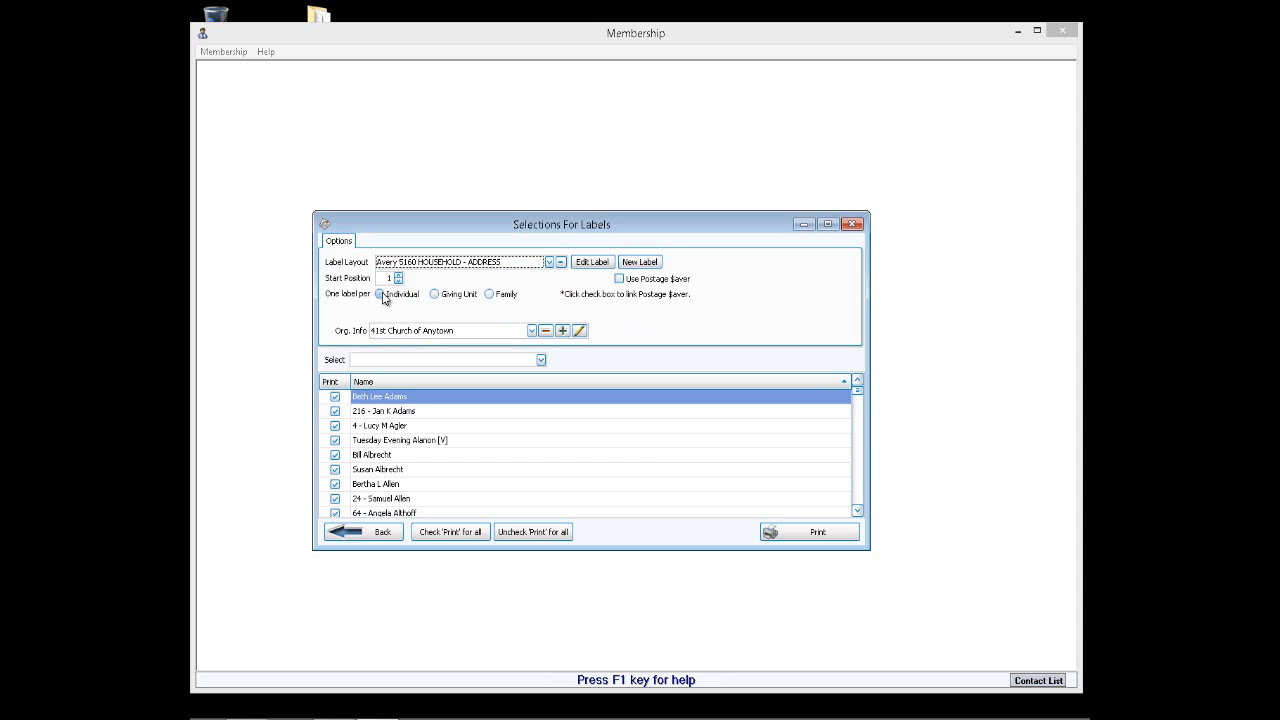
click(490, 296)
click(818, 532)
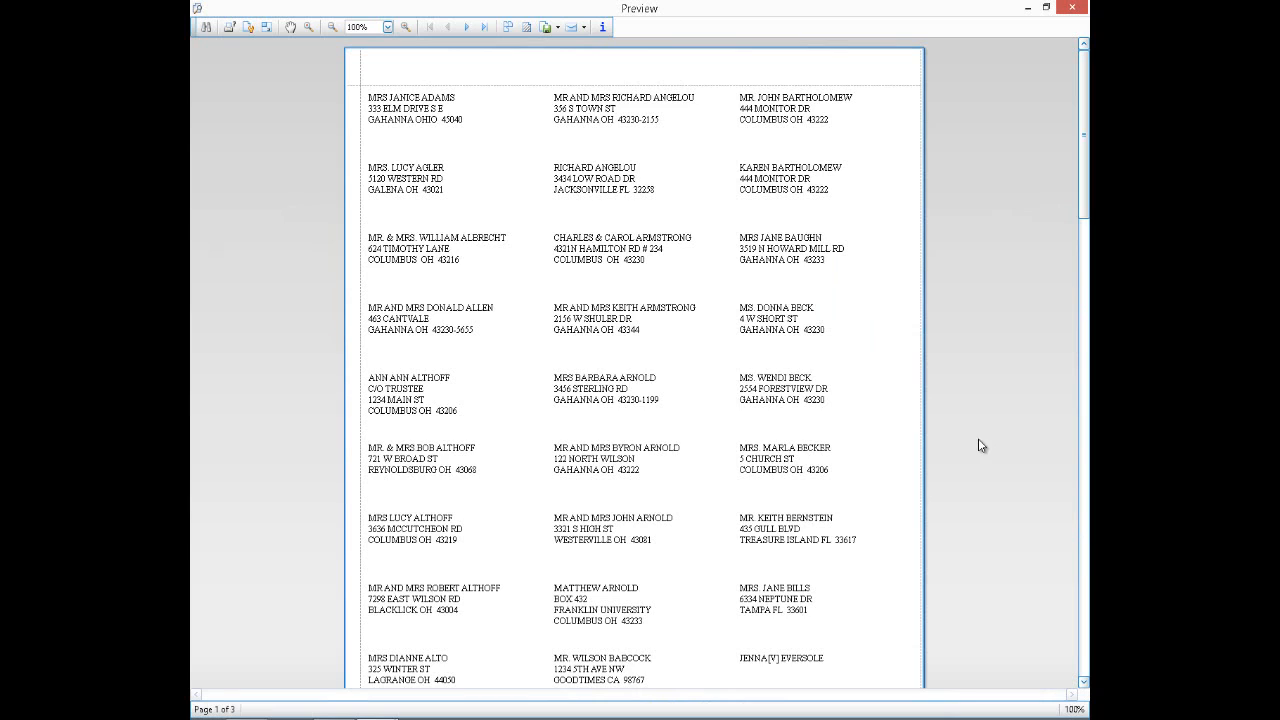
click(1072, 8)
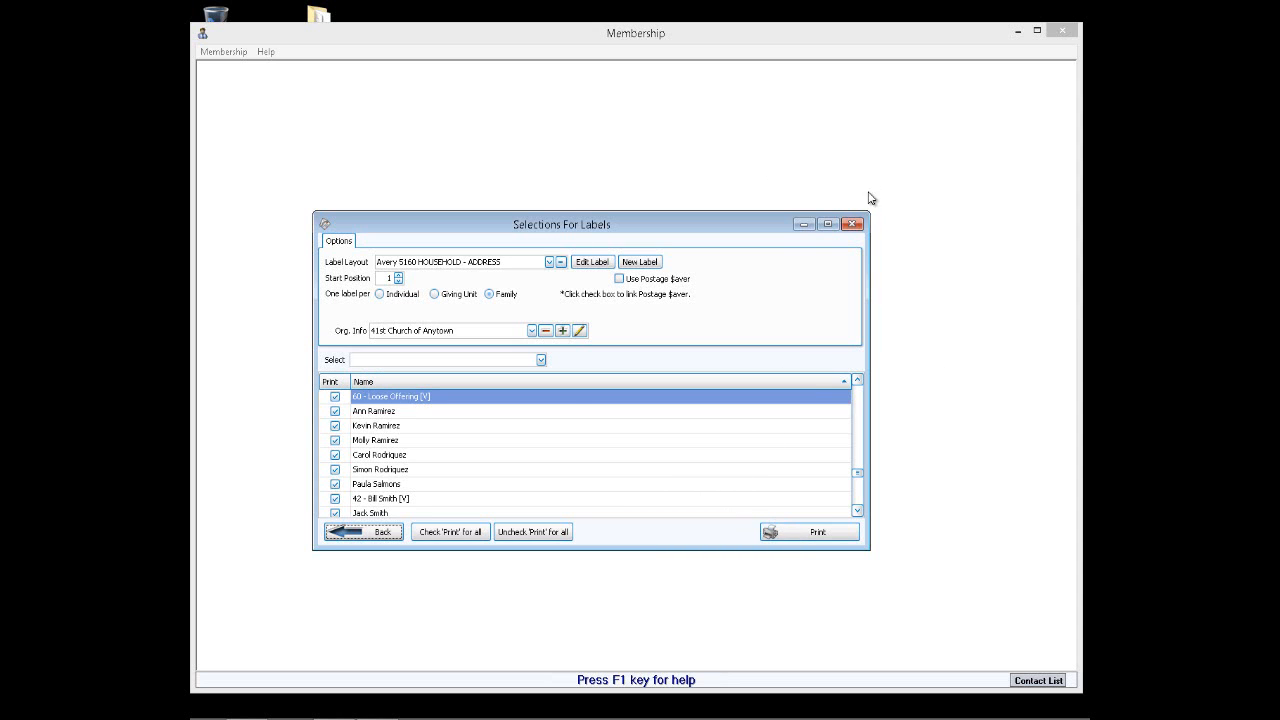
click(858, 225)
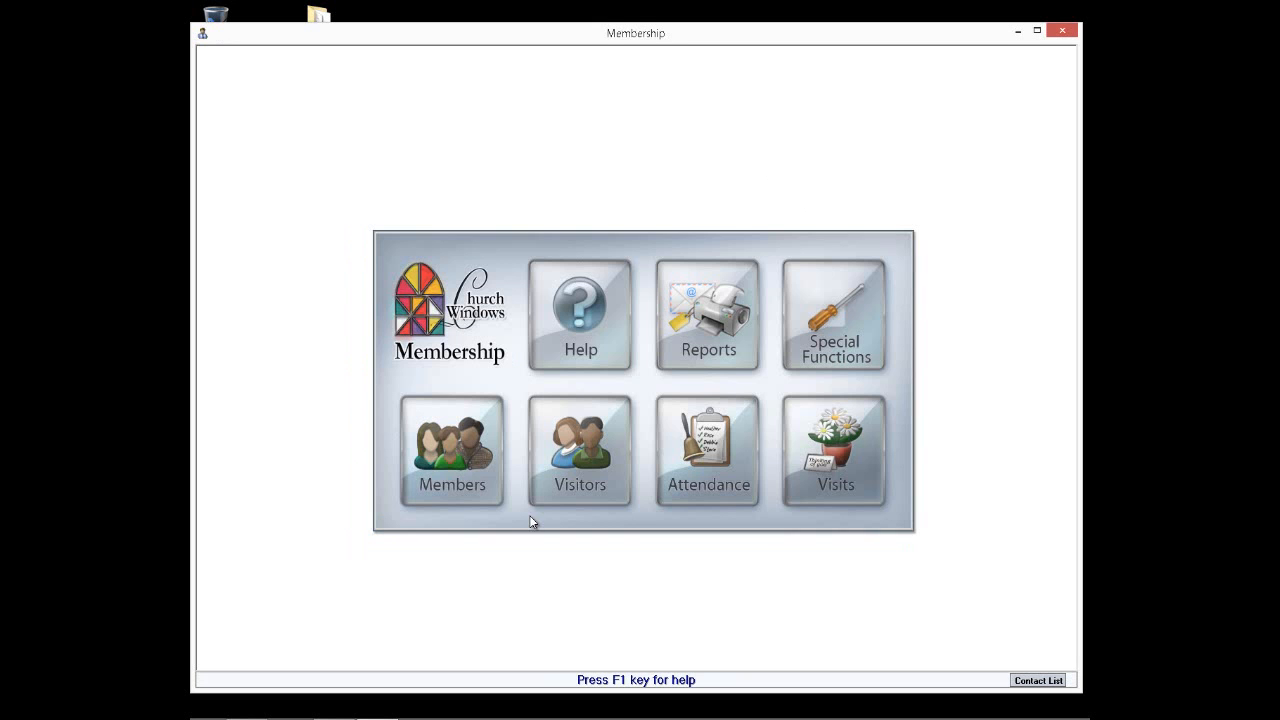
Look at the Attendance Entry roster for the C01 Finance class on 01/01/2014, and close it without recording attendance.
click(716, 451)
click(746, 458)
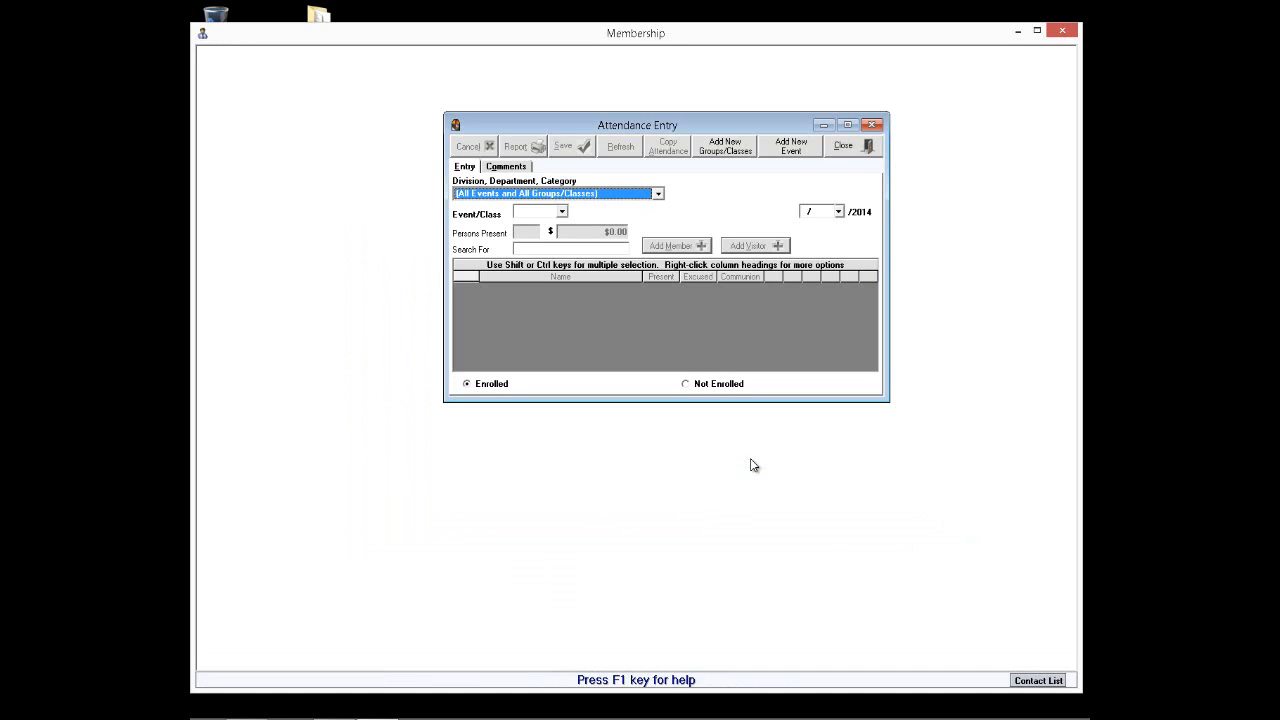
click(847, 124)
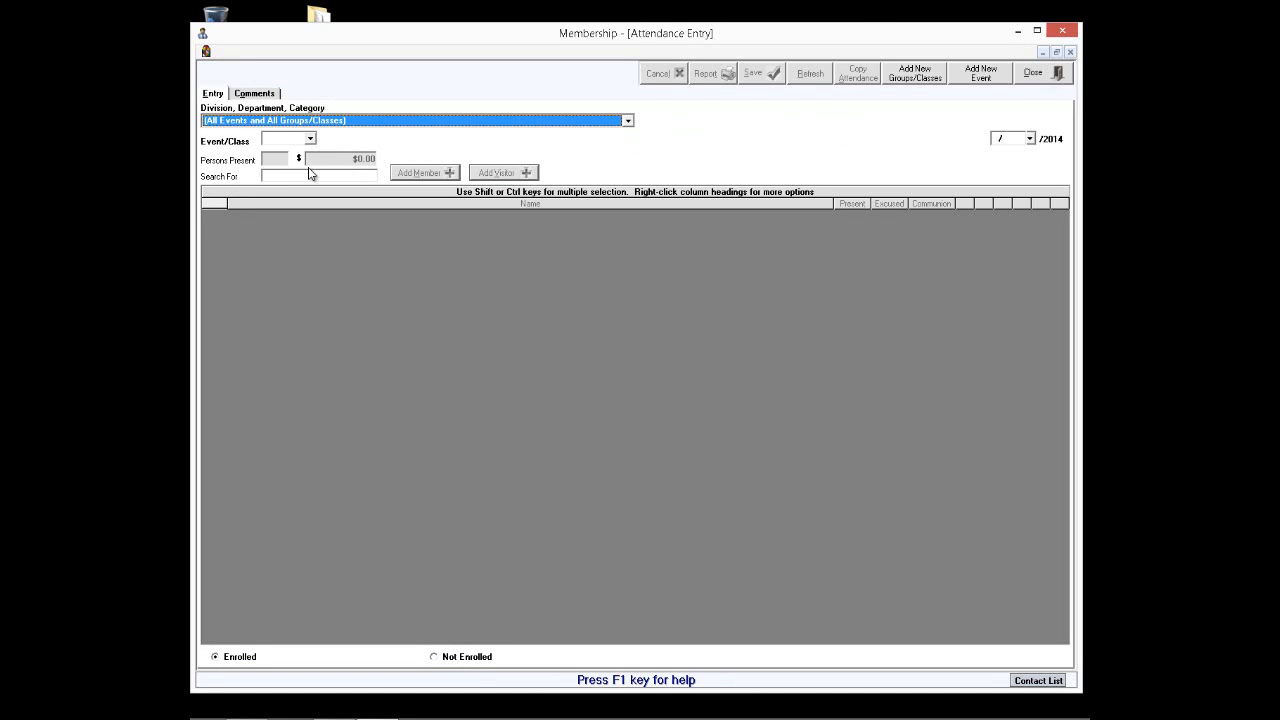
click(310, 138)
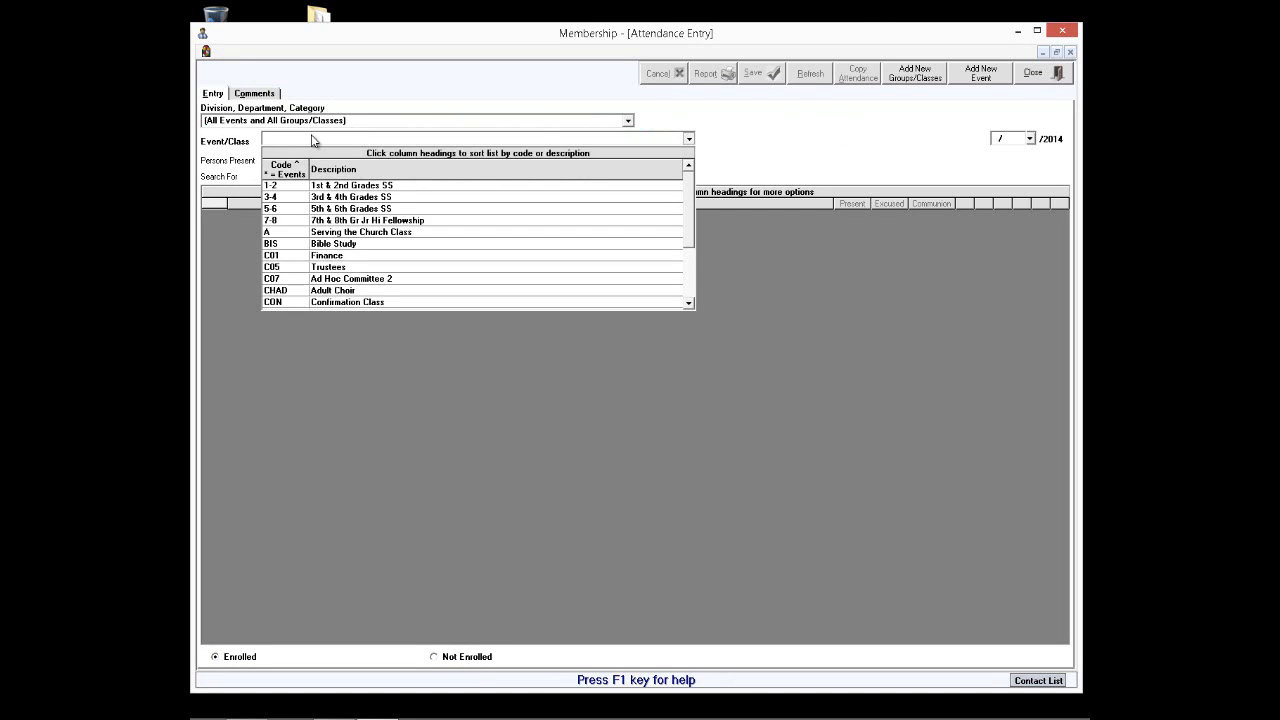
click(365, 256)
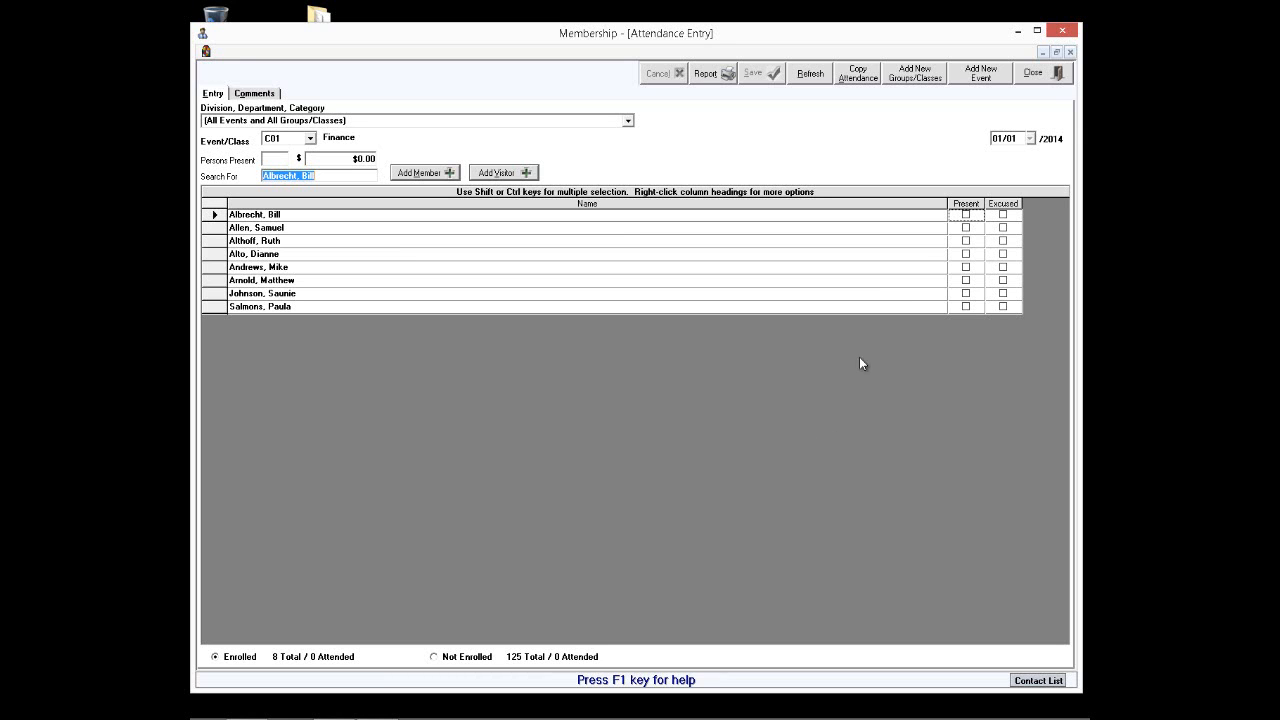
click(1062, 30)
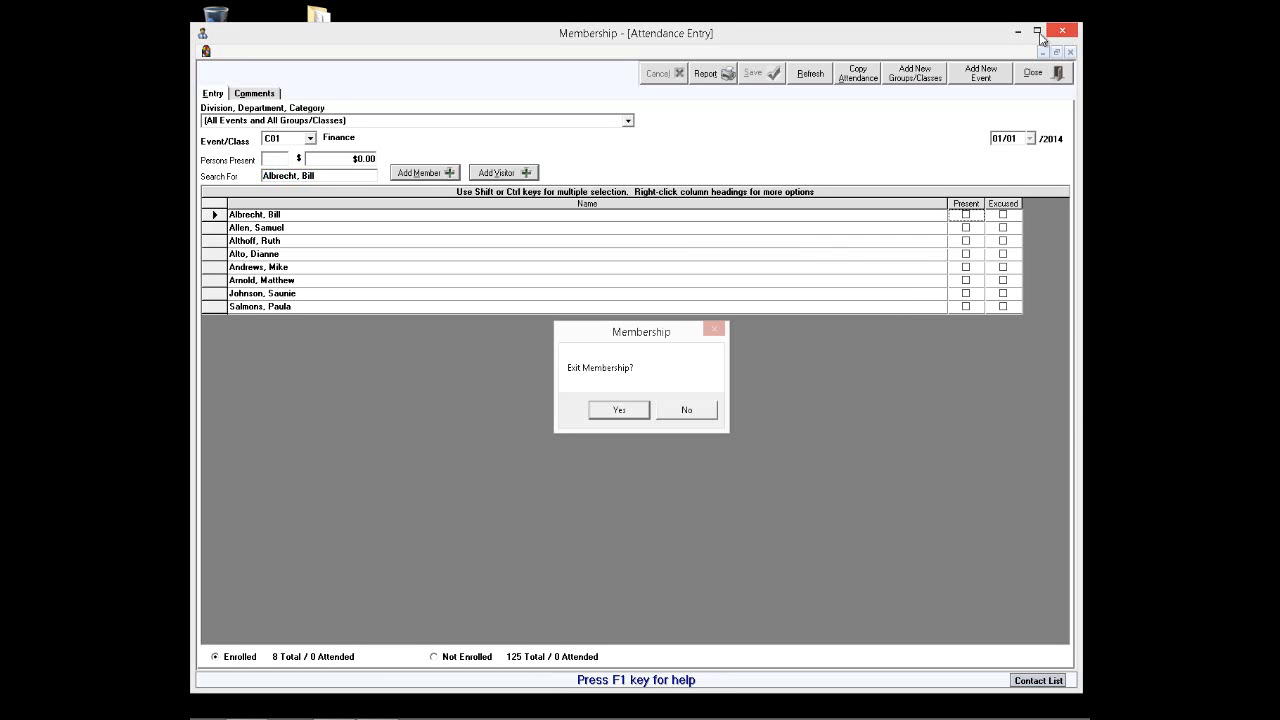
click(689, 411)
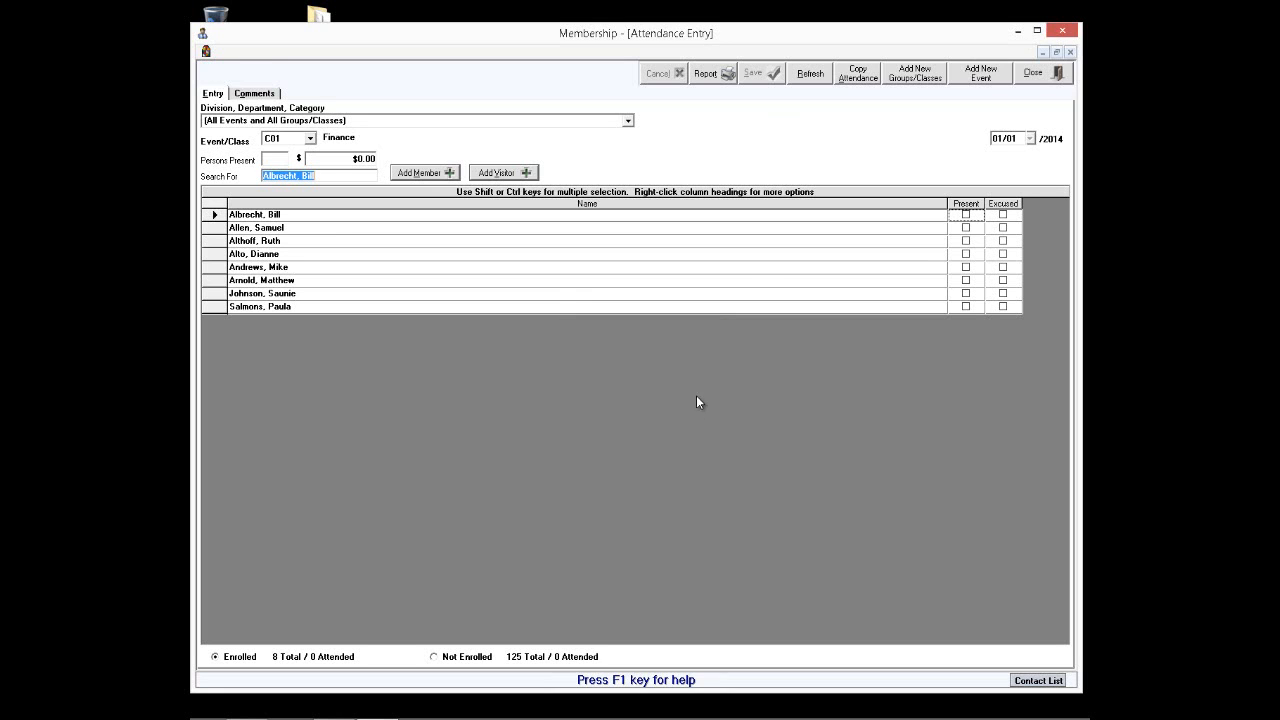
click(1070, 51)
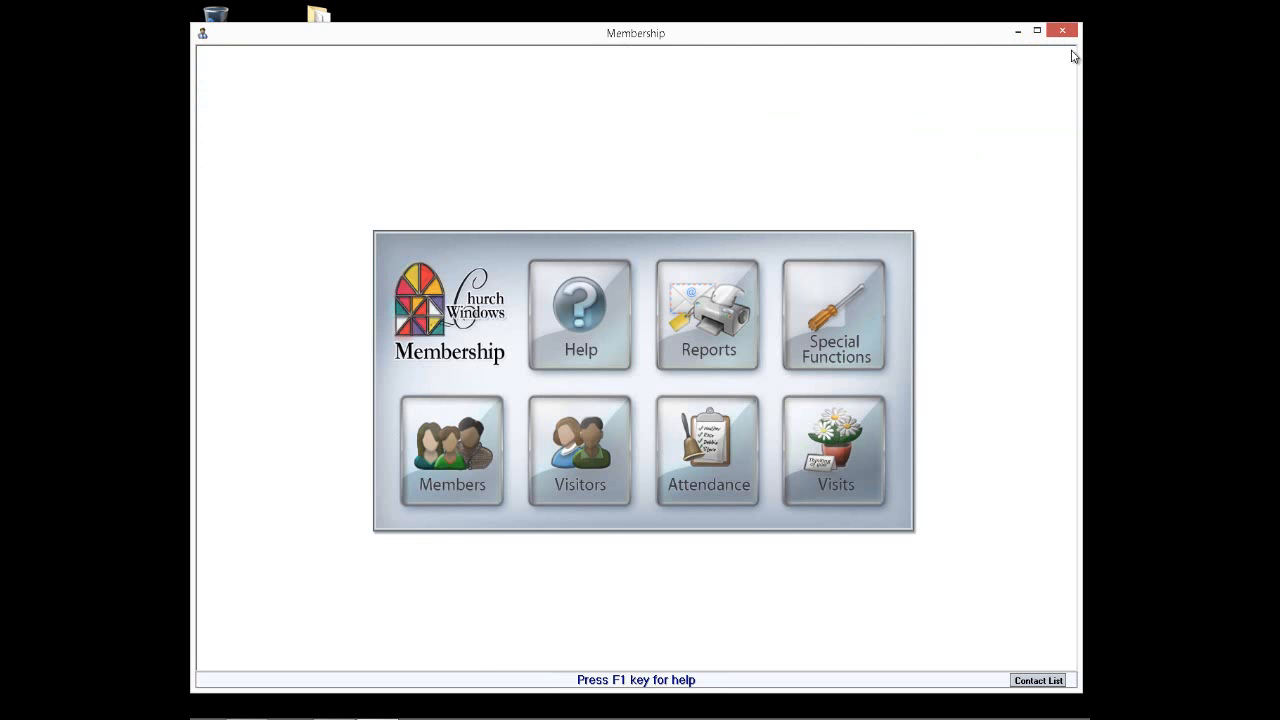
Build a Birth Date List report selection for birth dates in the month of July, including members and visitors.
click(679, 315)
mouse_move(734, 385)
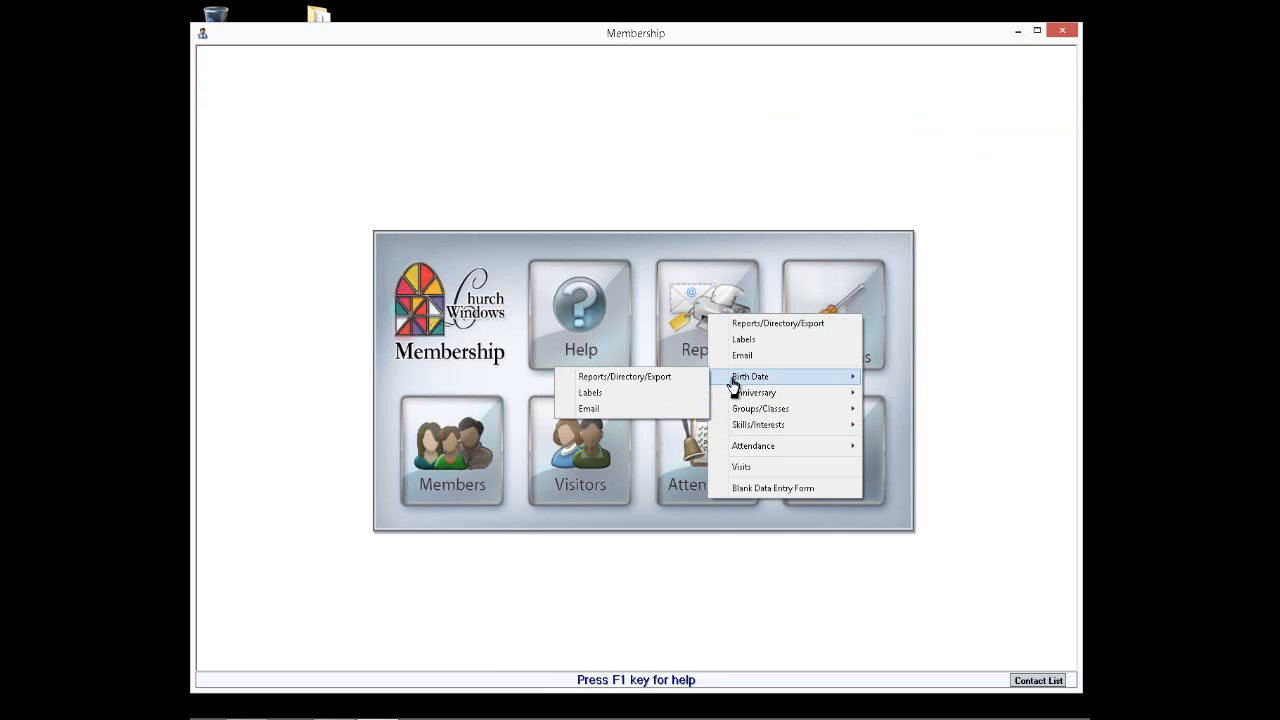
click(663, 377)
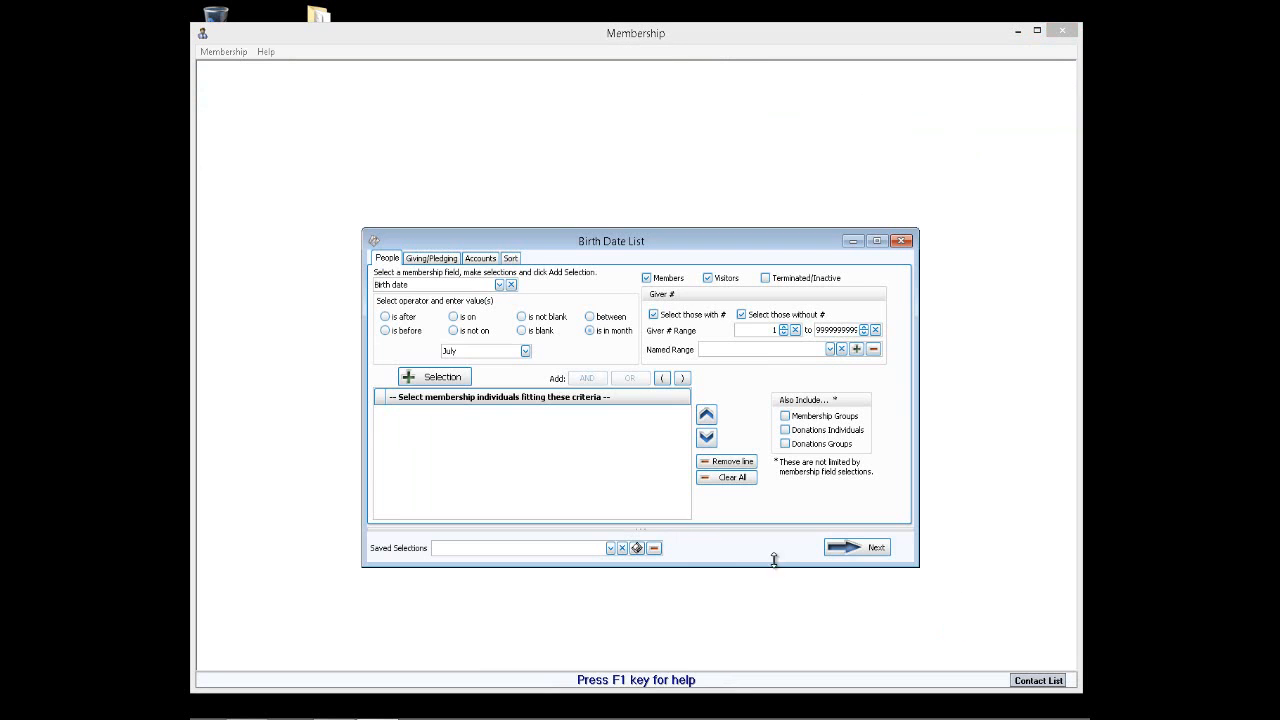
click(848, 547)
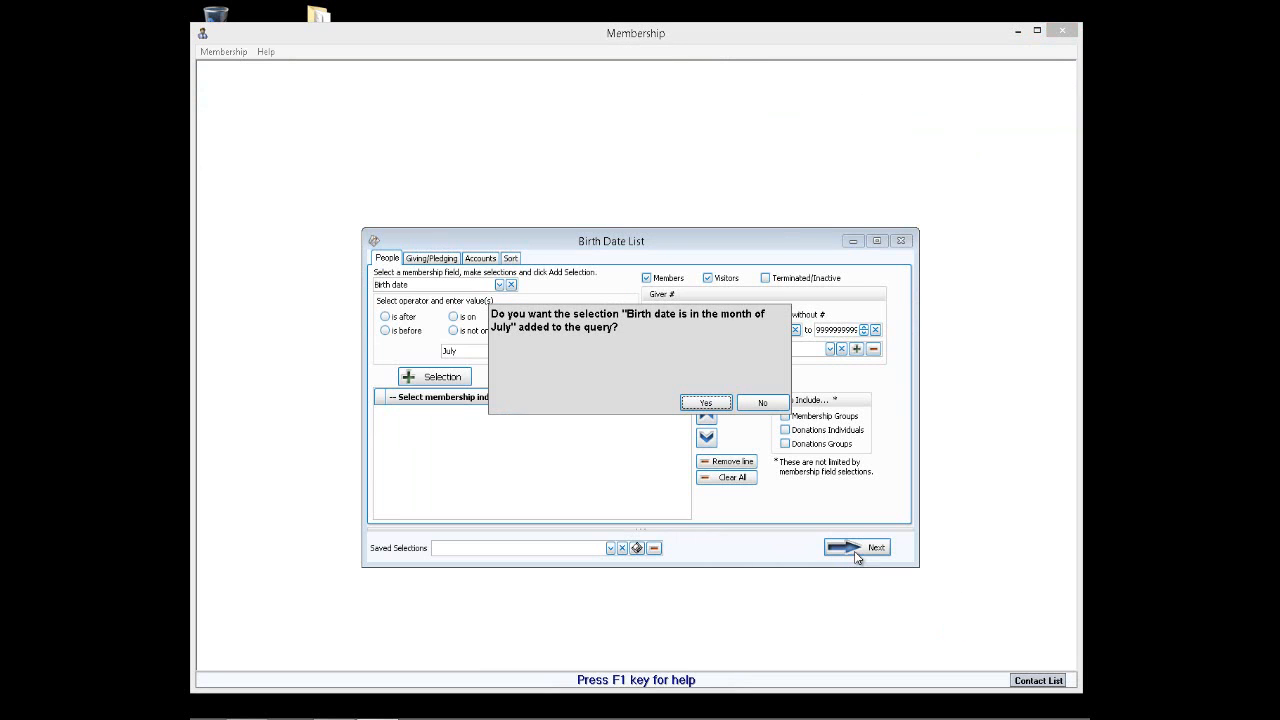
click(702, 403)
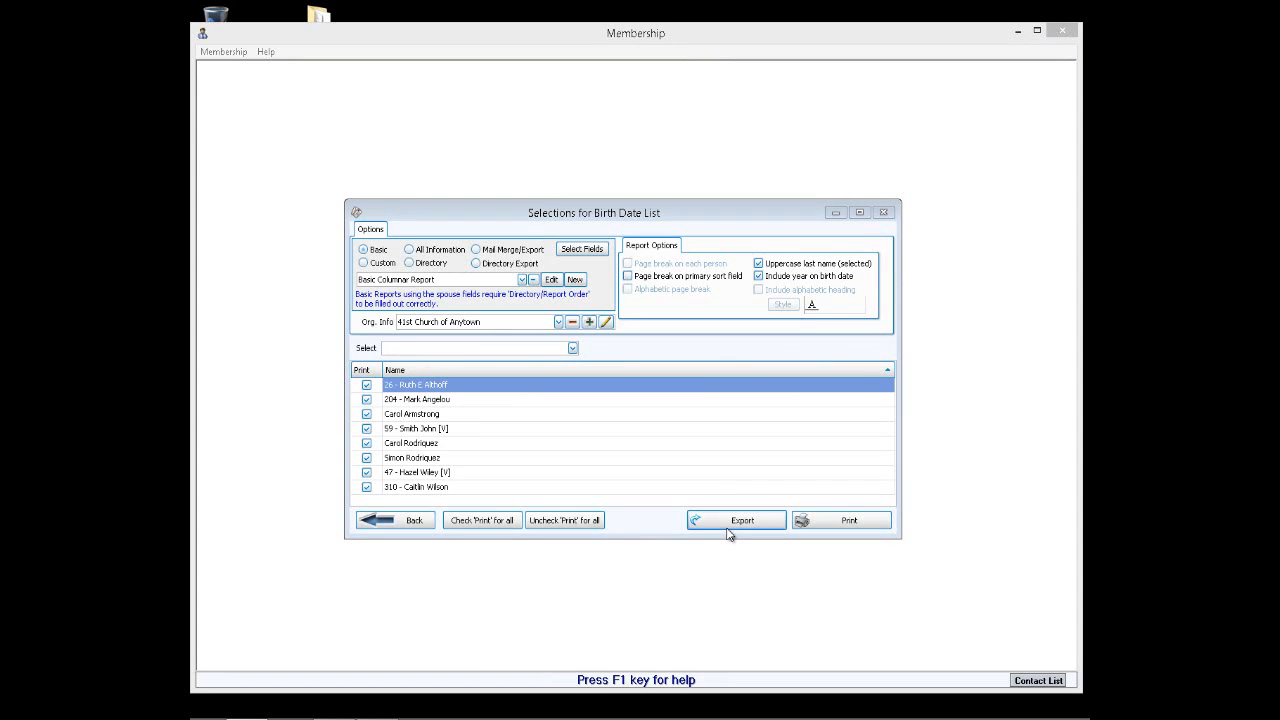
Look at the document export formats for the Birth Date List, and close the export options and list without exporting.
click(729, 532)
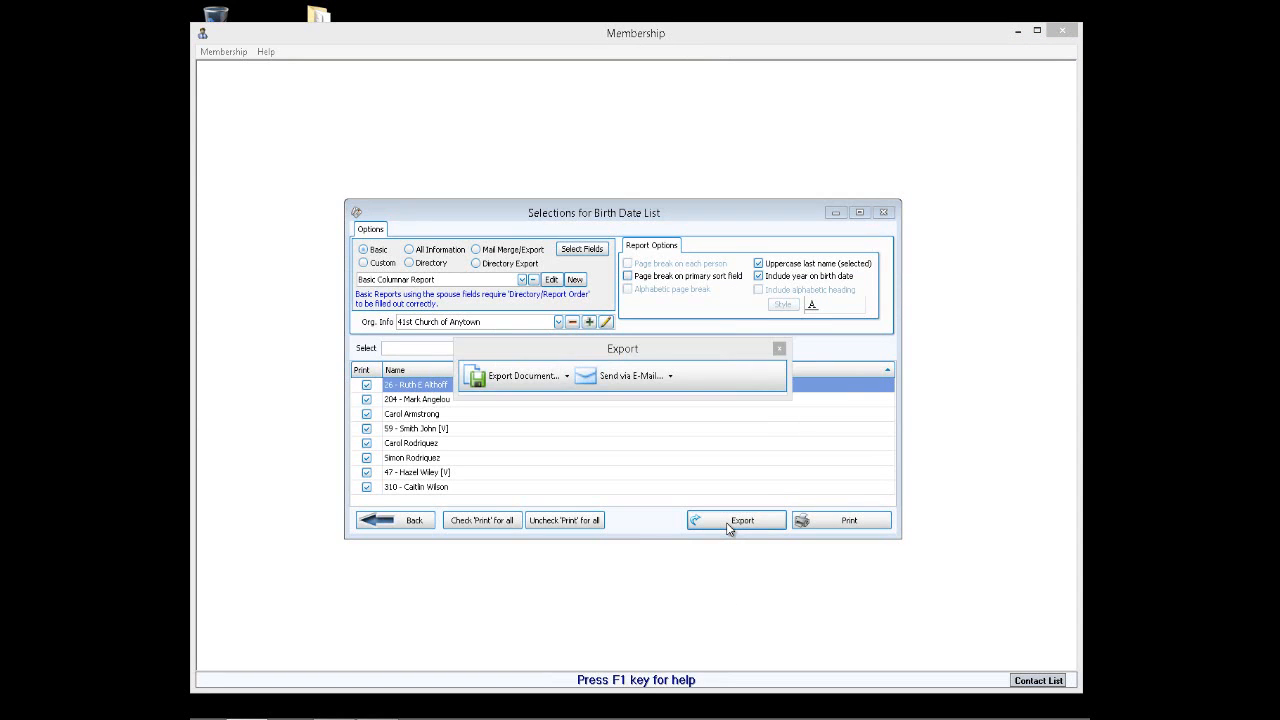
click(568, 377)
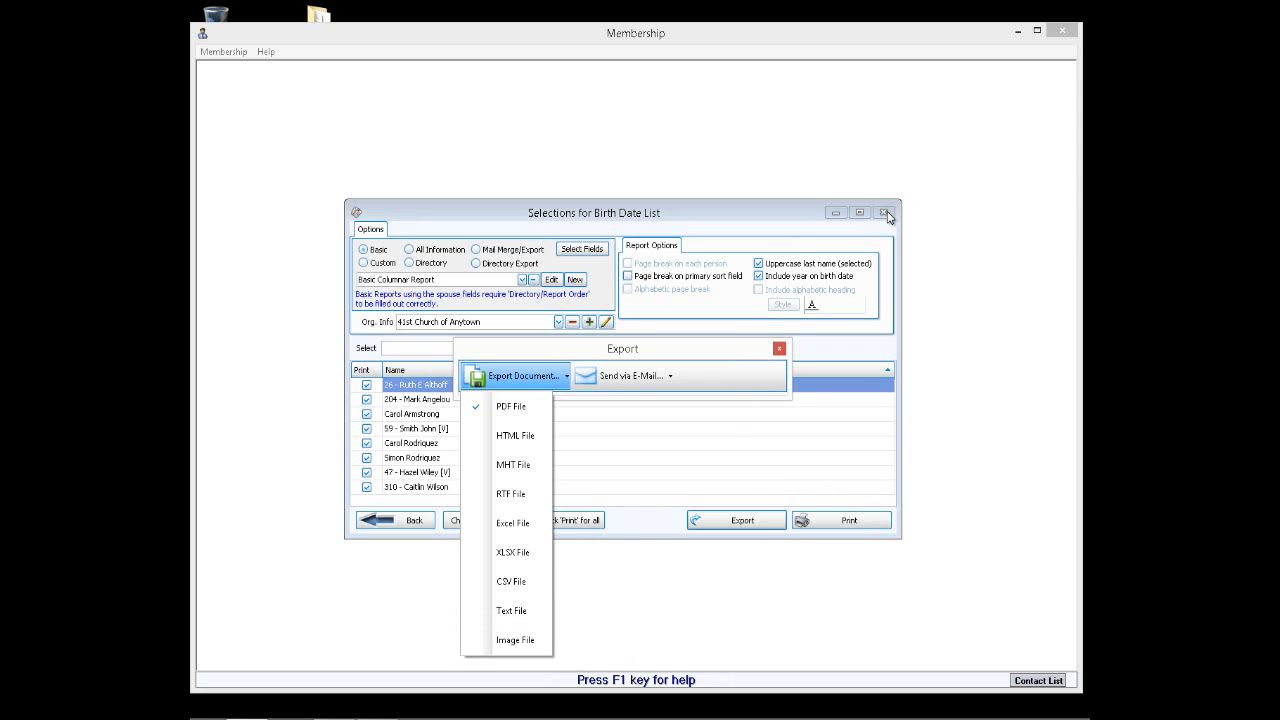
click(779, 345)
click(780, 347)
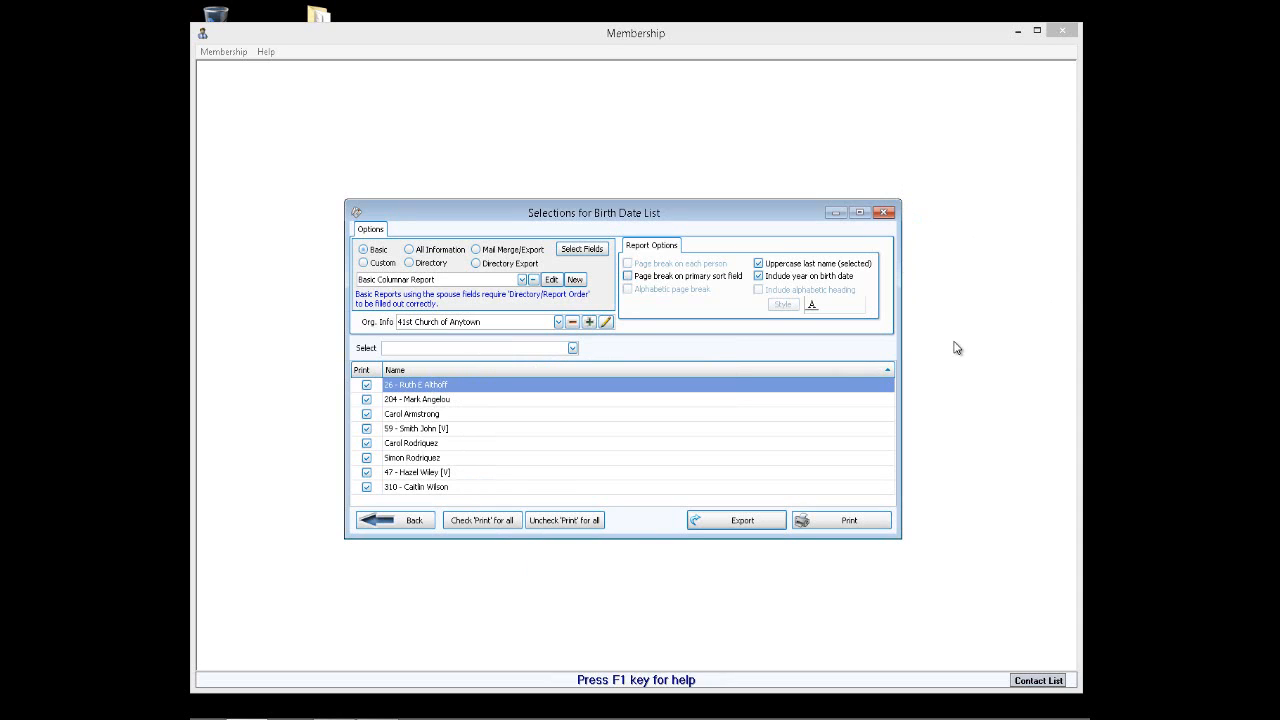
click(884, 212)
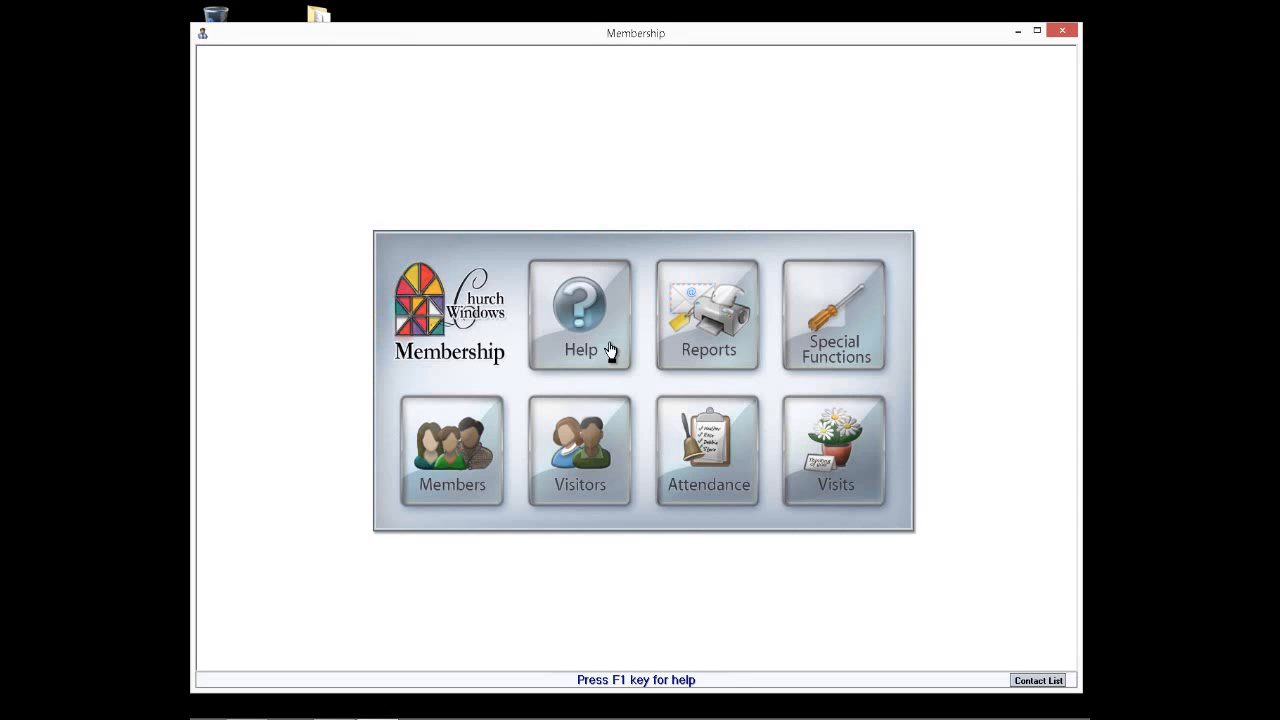
Preview the Attendance Summary by Person with events for 01/01/2014 thru 12/31/2014 in summary format, and close the report and its options.
click(697, 463)
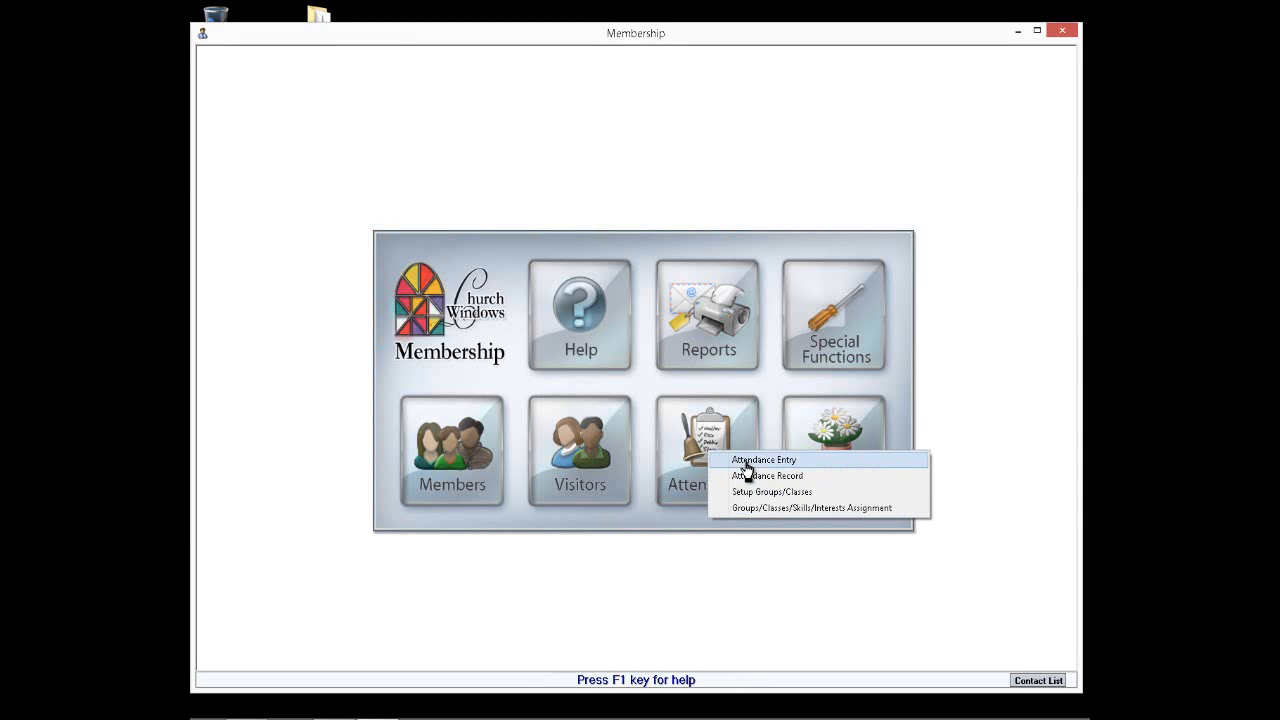
click(710, 306)
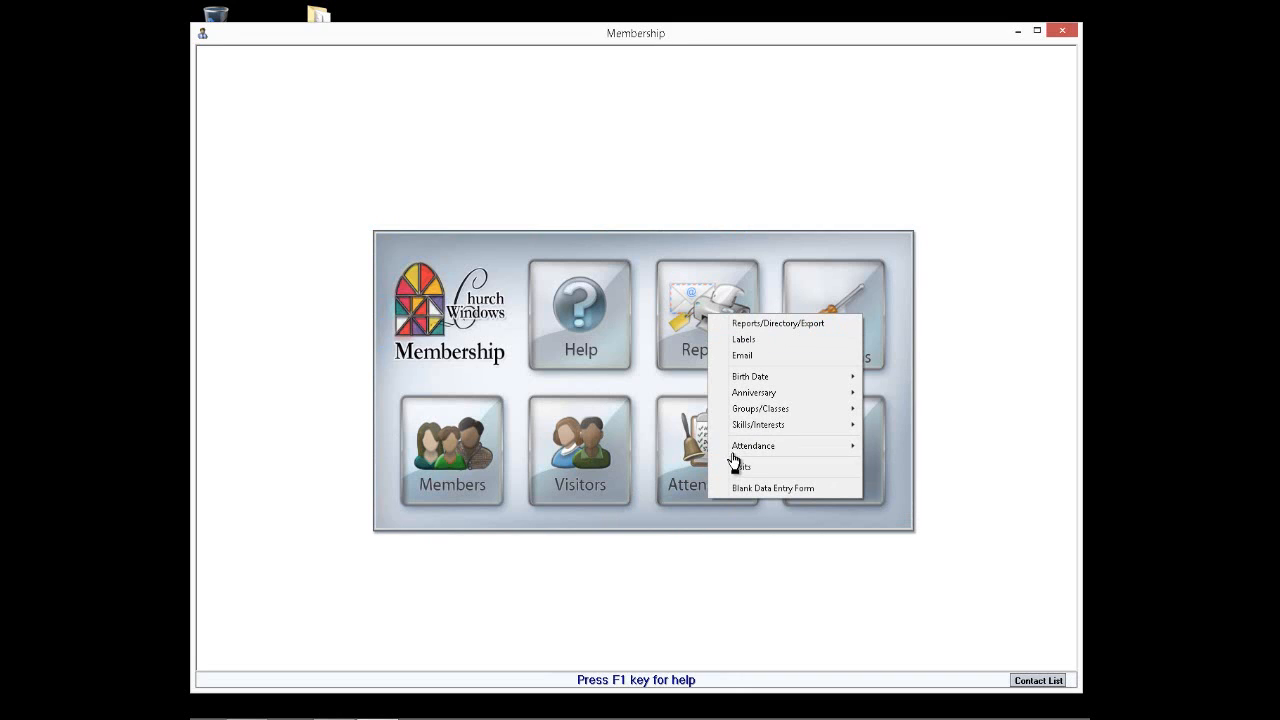
mouse_move(731, 452)
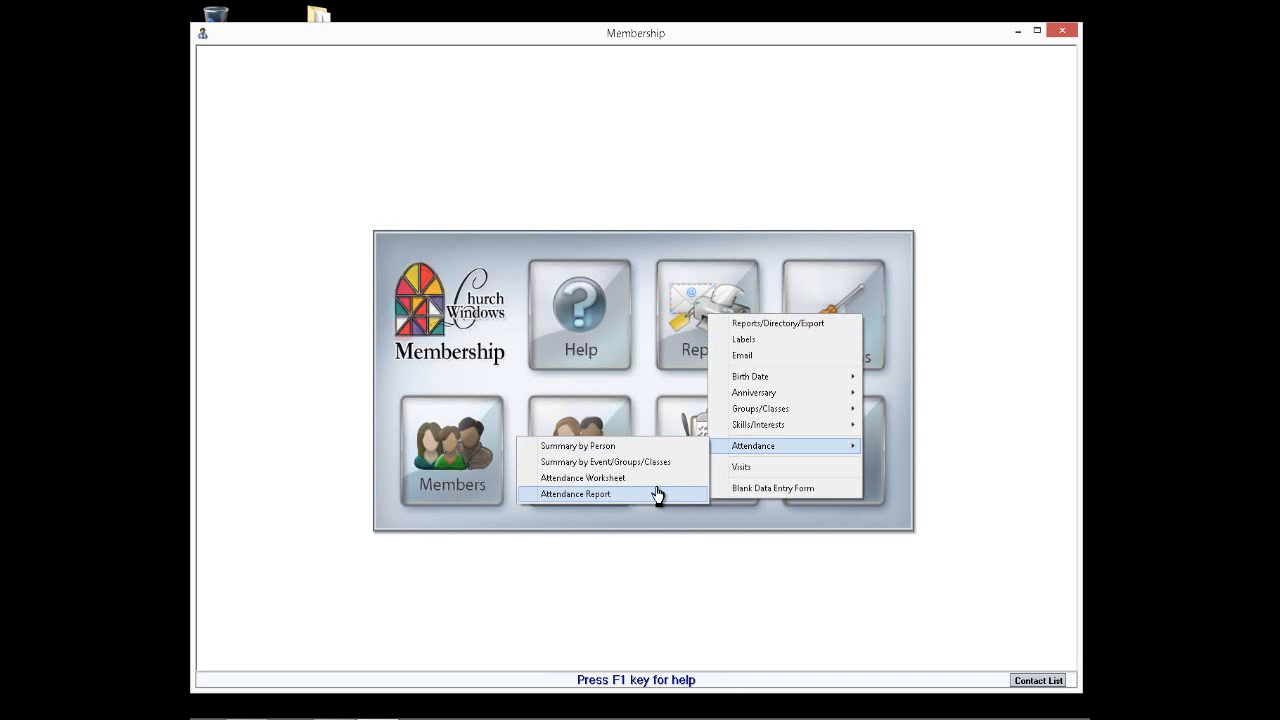
click(621, 445)
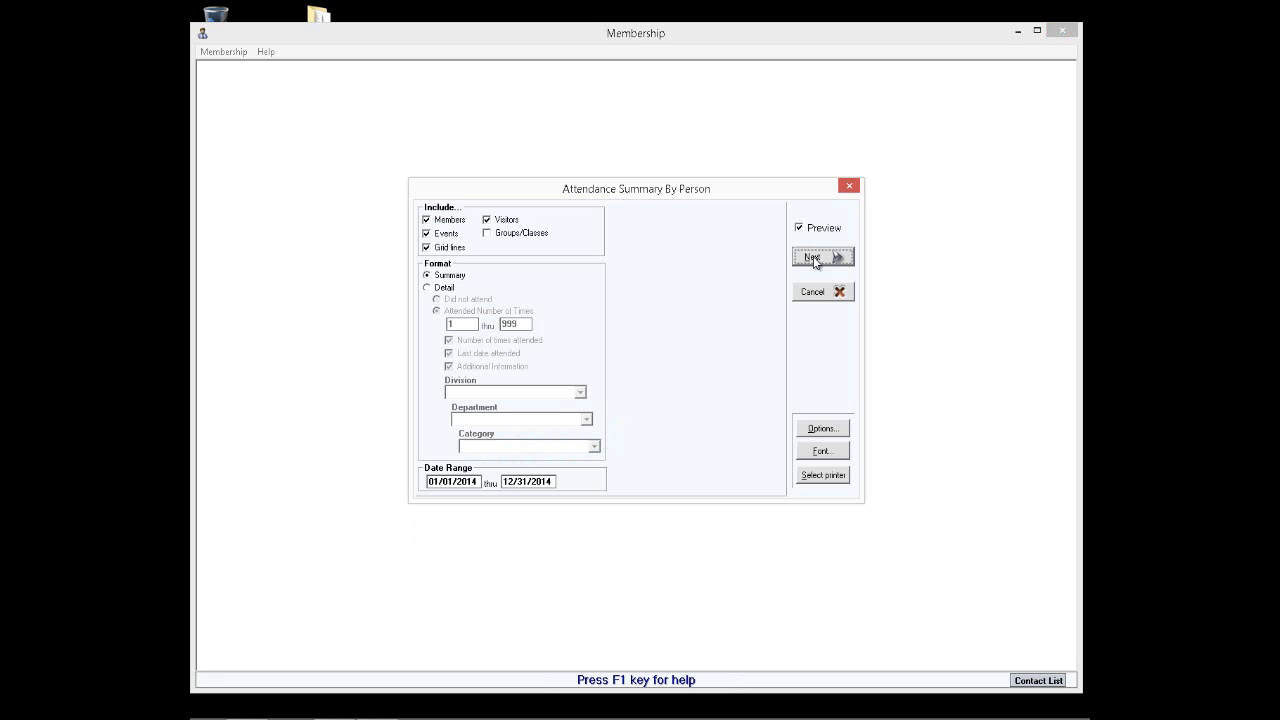
click(841, 257)
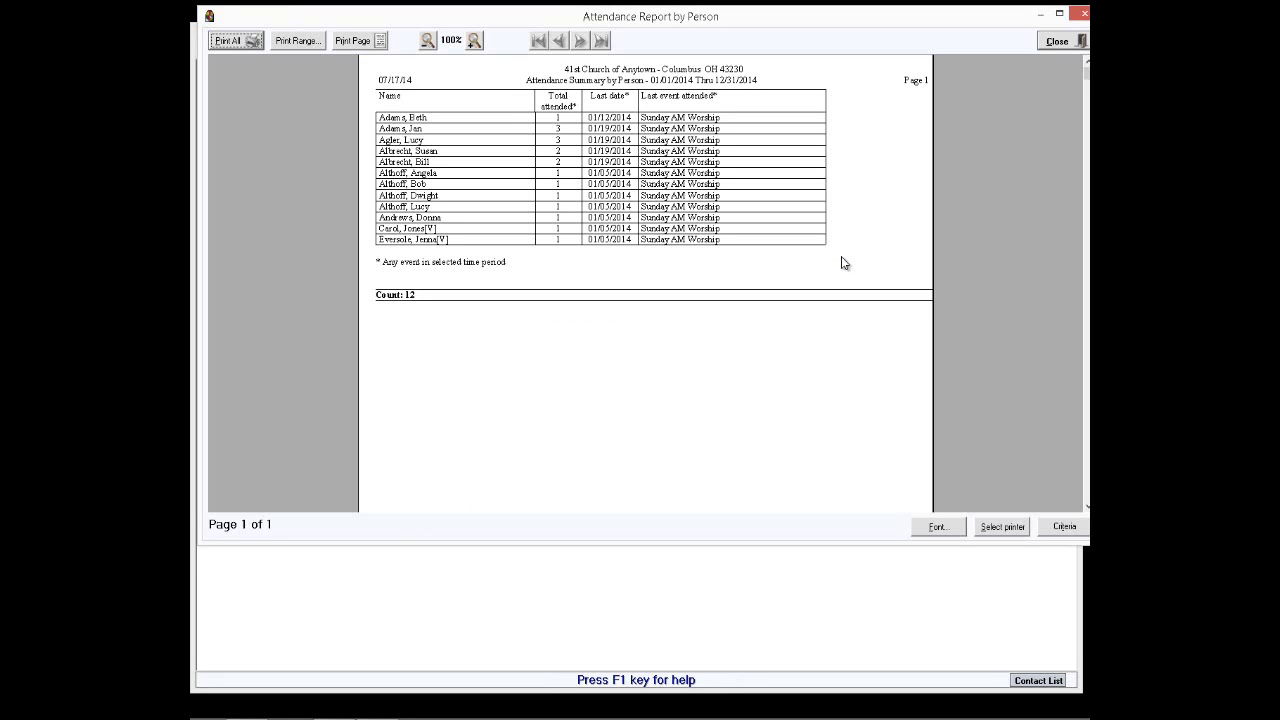
click(1075, 43)
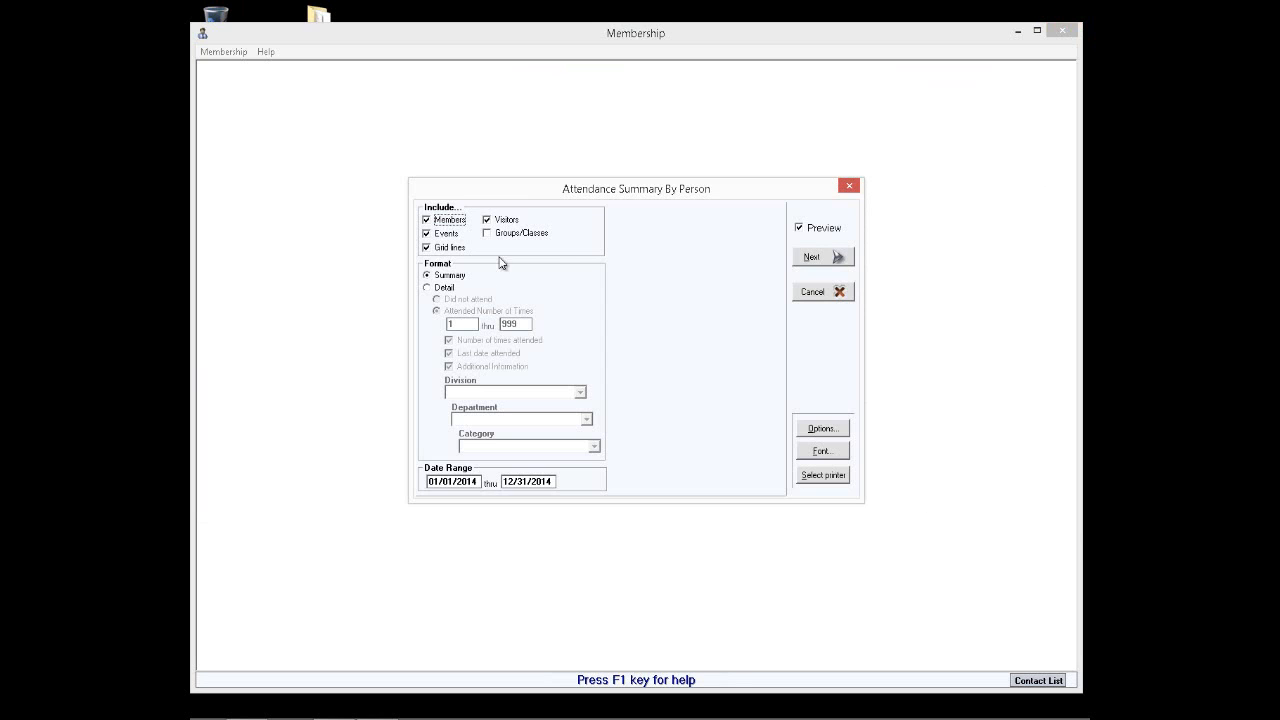
click(825, 297)
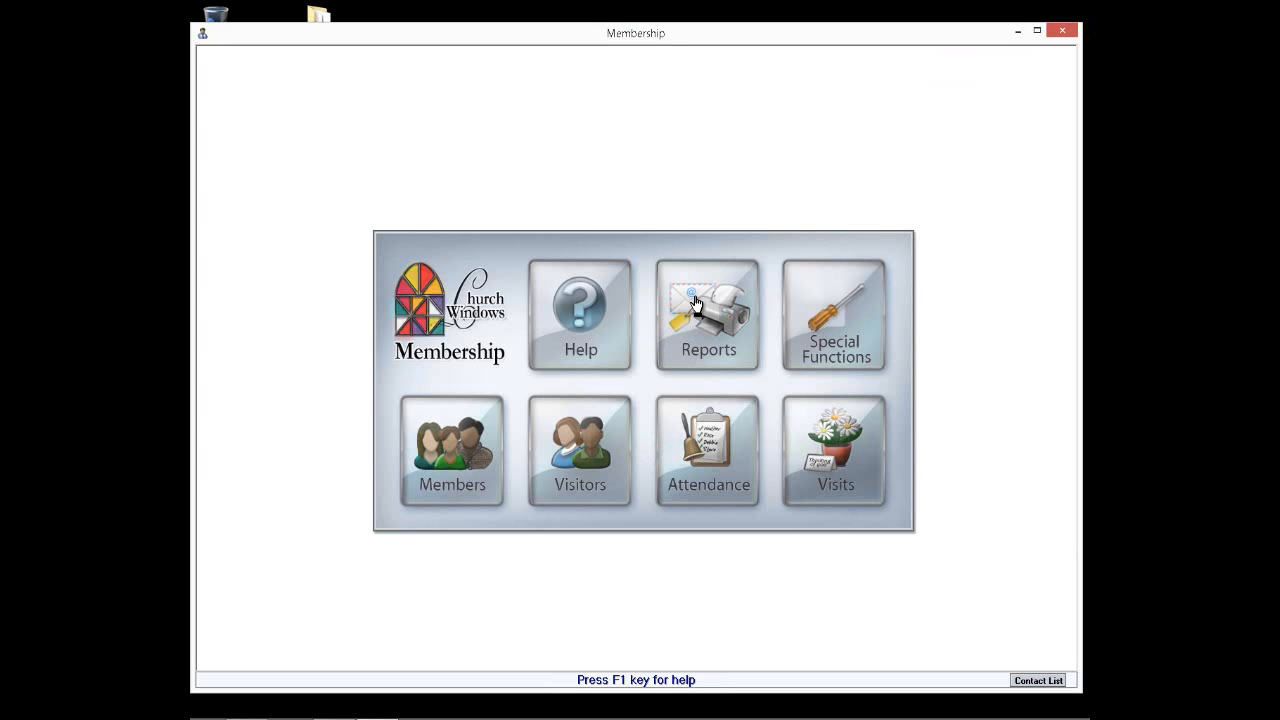
Preview the weekly Attendance Summary by Event for Sunday AM Worship, 01/01/2014 thru 12/31/2014, and close the report and its options.
click(697, 306)
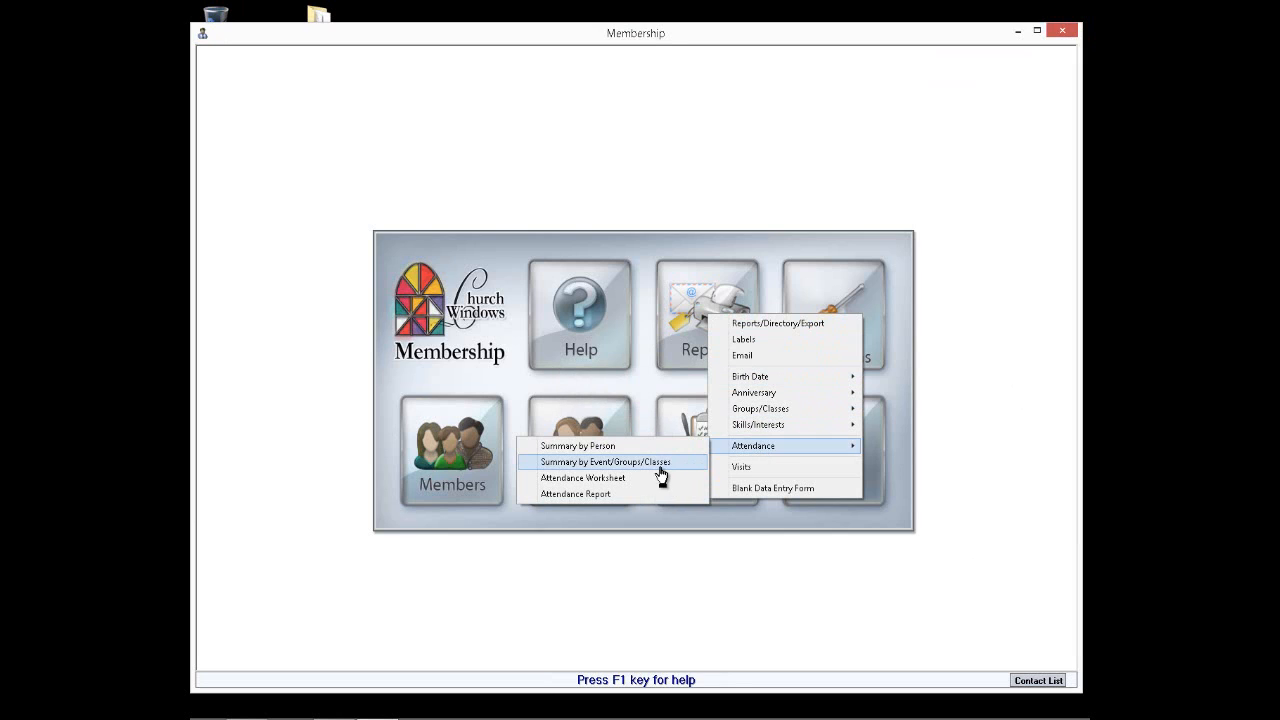
click(655, 461)
click(808, 263)
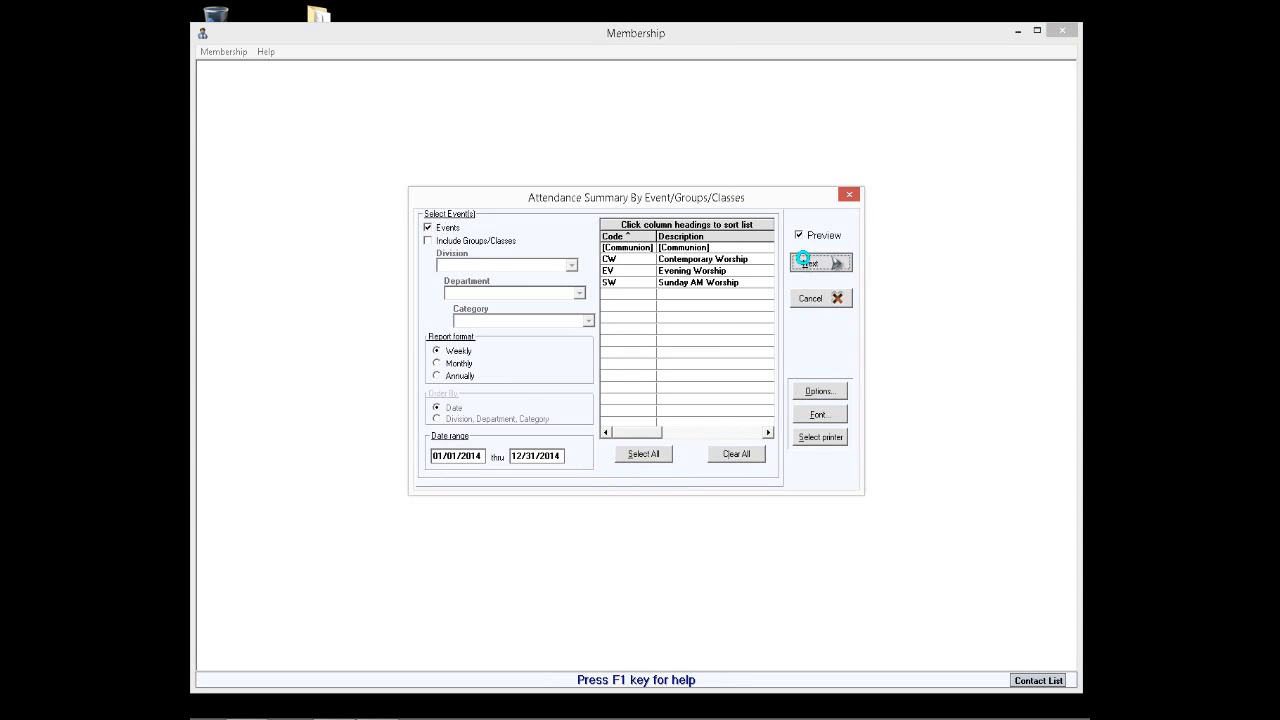
click(715, 417)
click(683, 283)
click(815, 263)
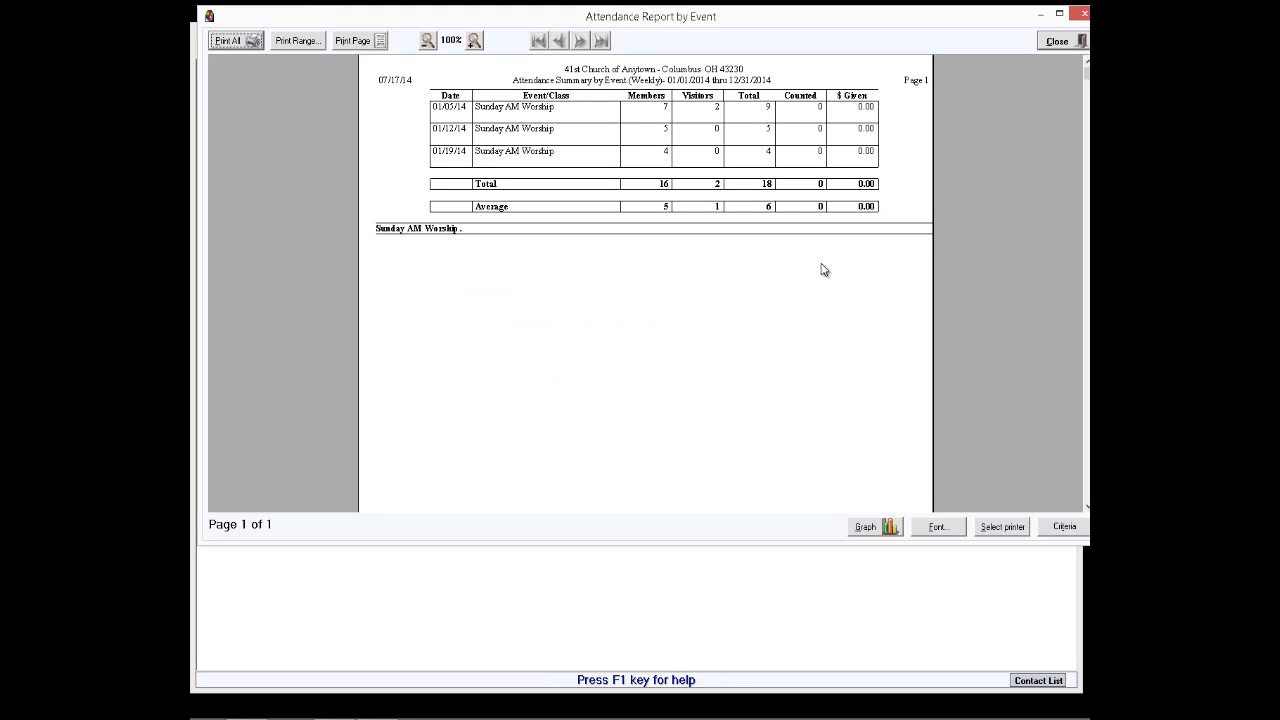
click(1056, 42)
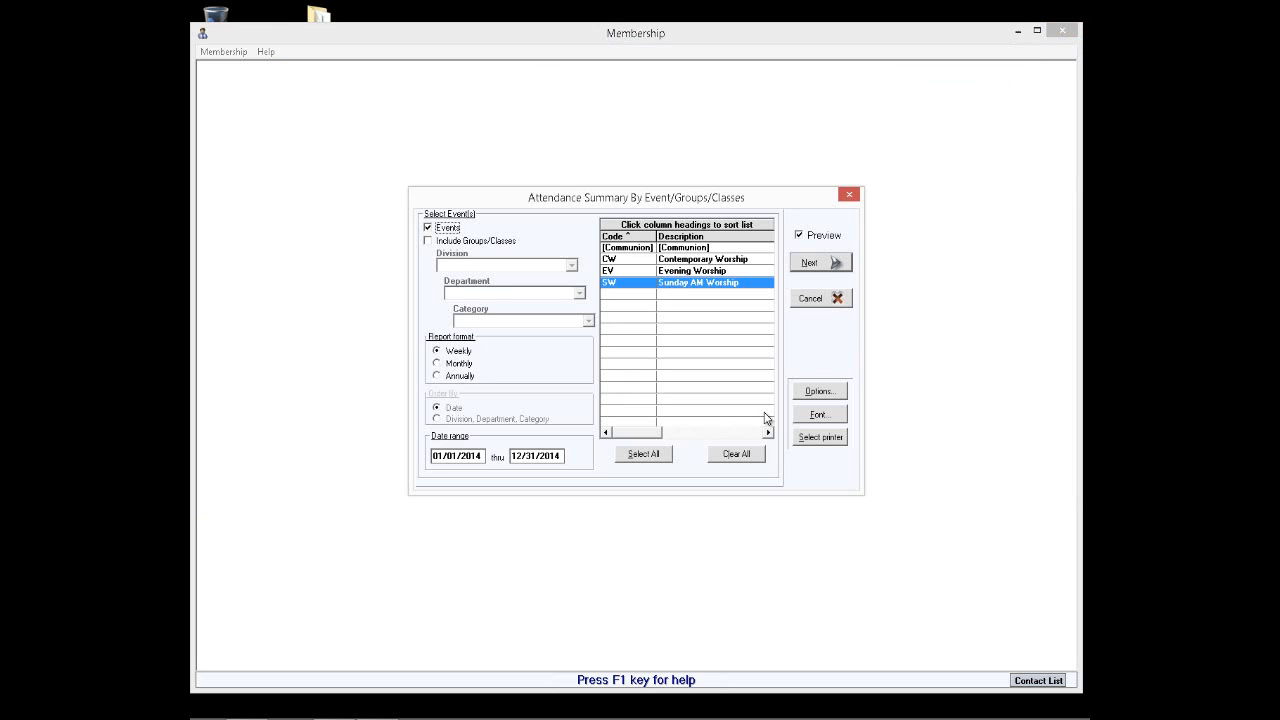
click(812, 300)
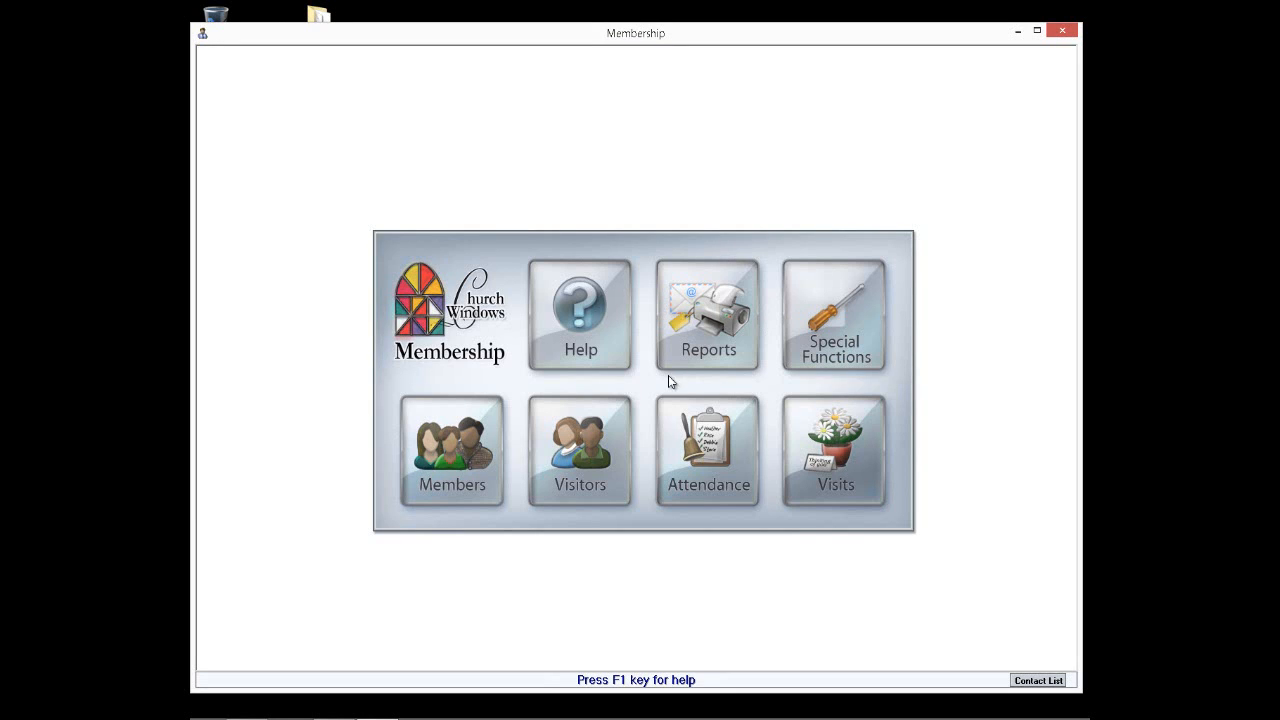
Edit the Avery 5160 HOUSEHOLD - ADDRESS label layout, moving the Mailing Label and Address field down and placing a Giver # field above it.
click(684, 320)
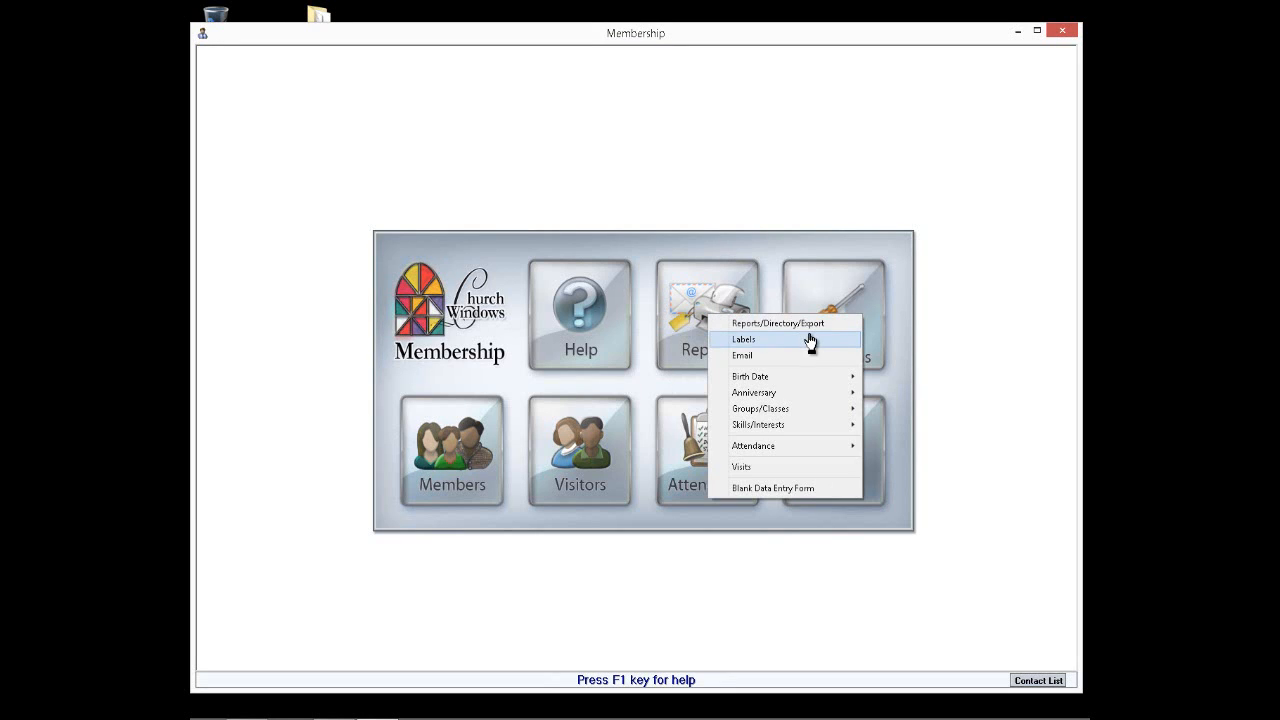
click(810, 342)
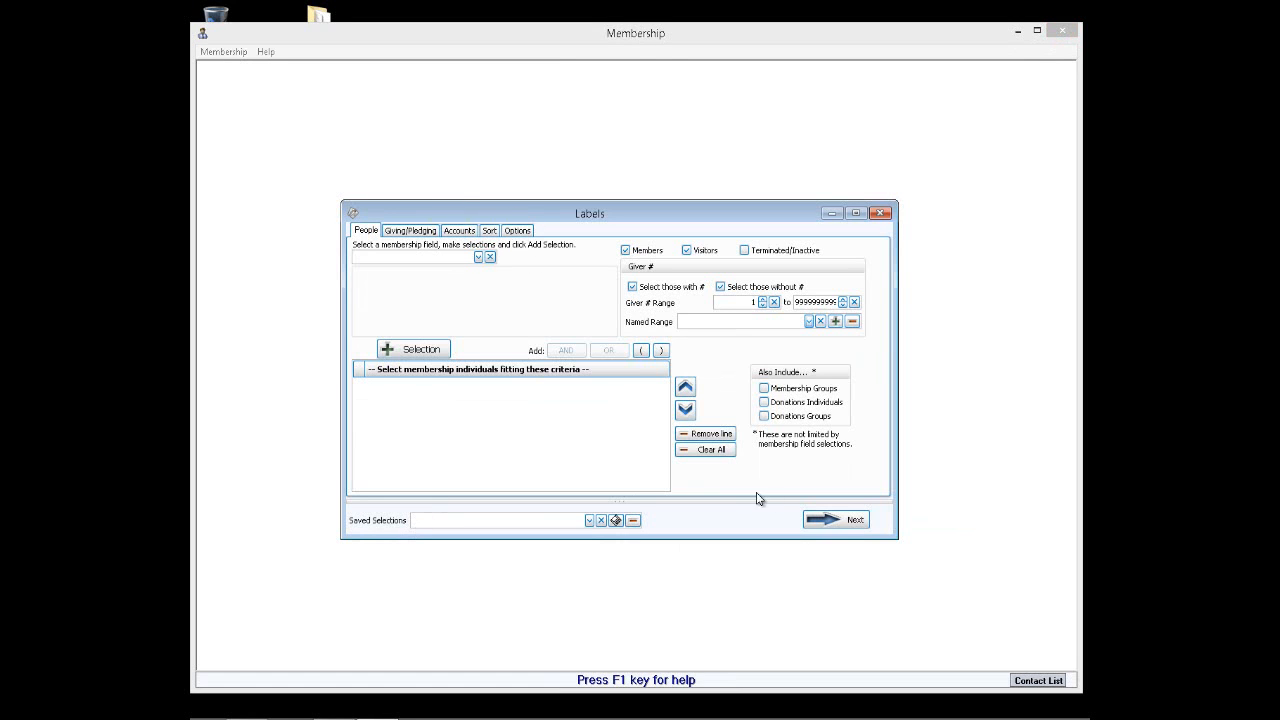
click(845, 518)
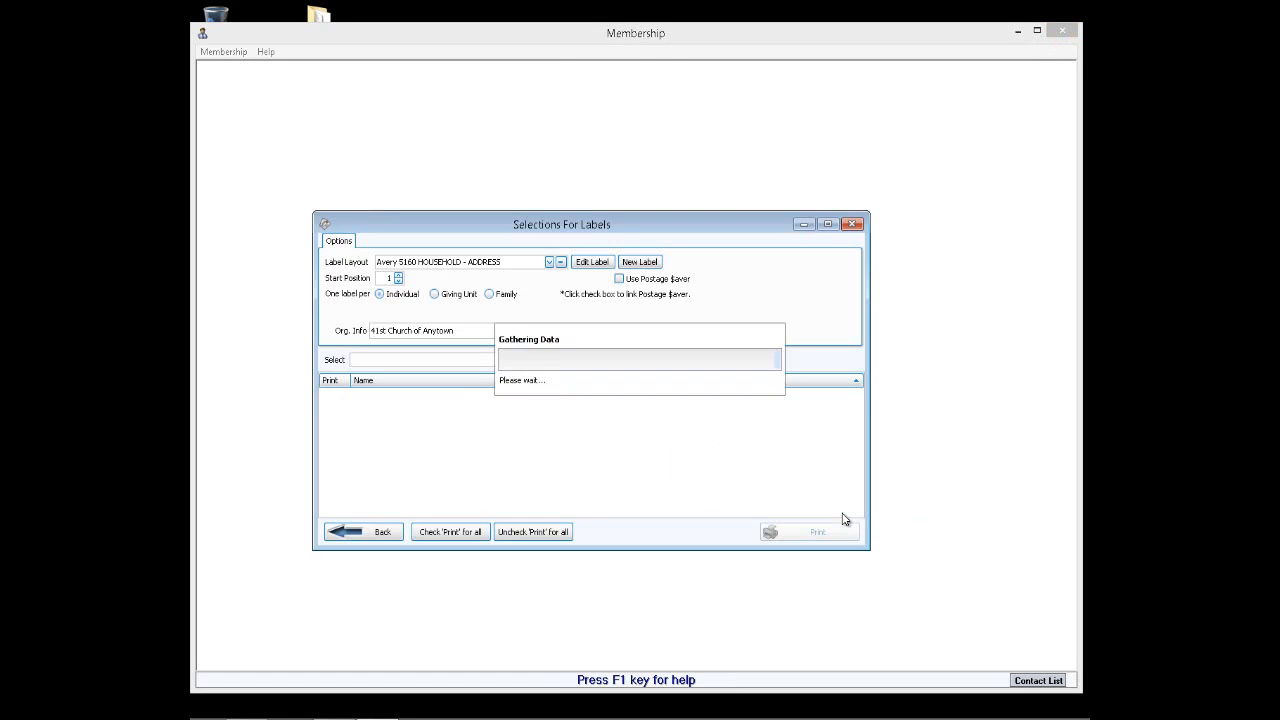
click(592, 263)
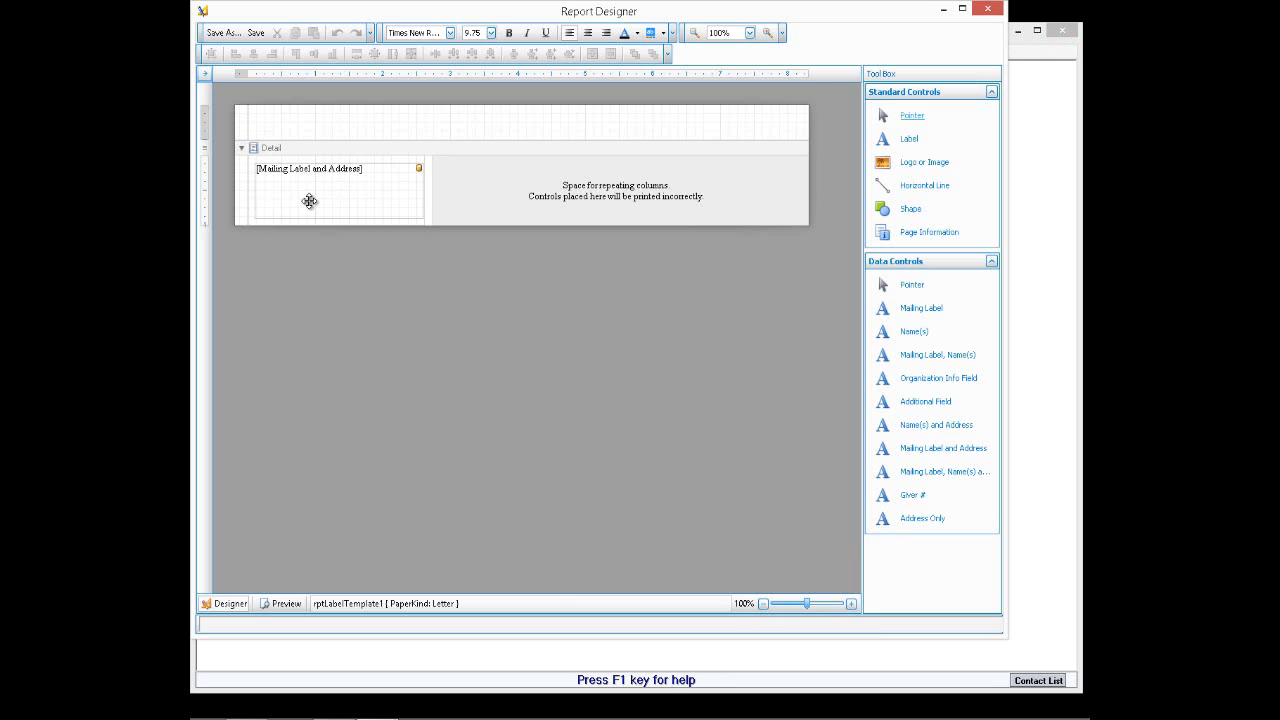
drag(310, 201, 310, 210)
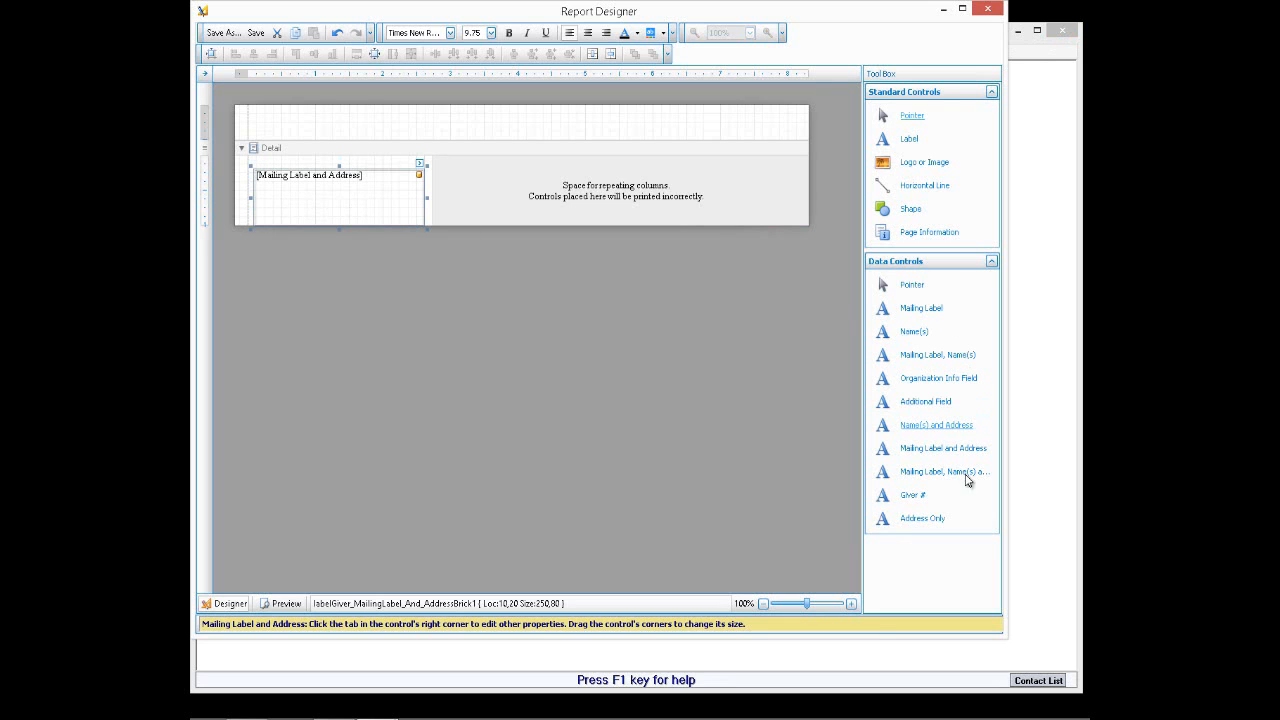
drag(912, 503, 320, 167)
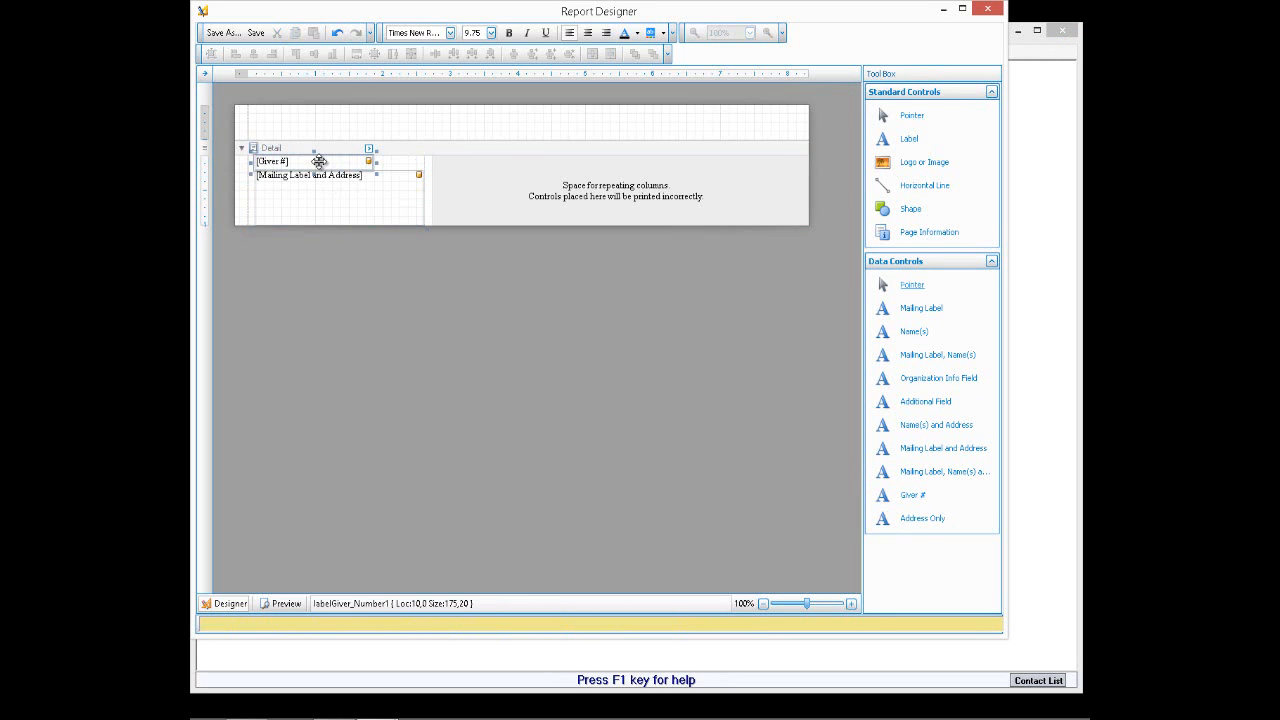
Save the label layout as "Avery 5160 HOUSEHOLD - ADDRESS with env #" and close the Report Designer.
click(222, 33)
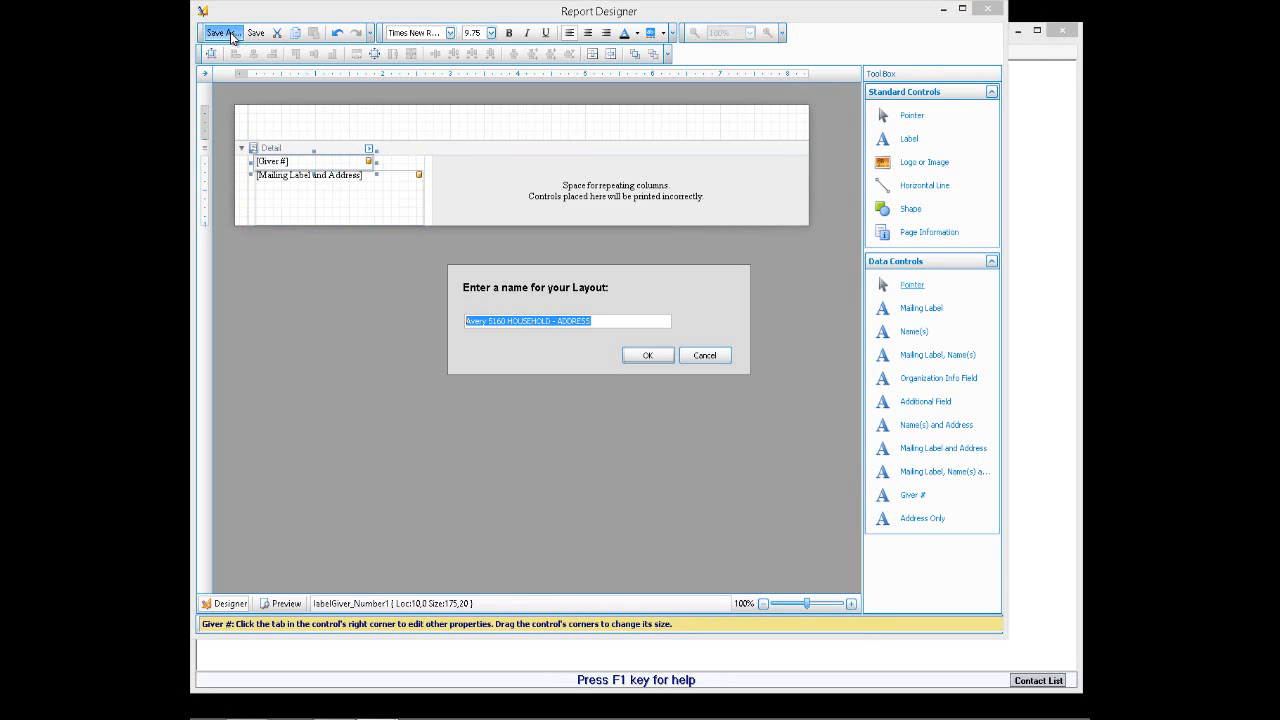
click(620, 322)
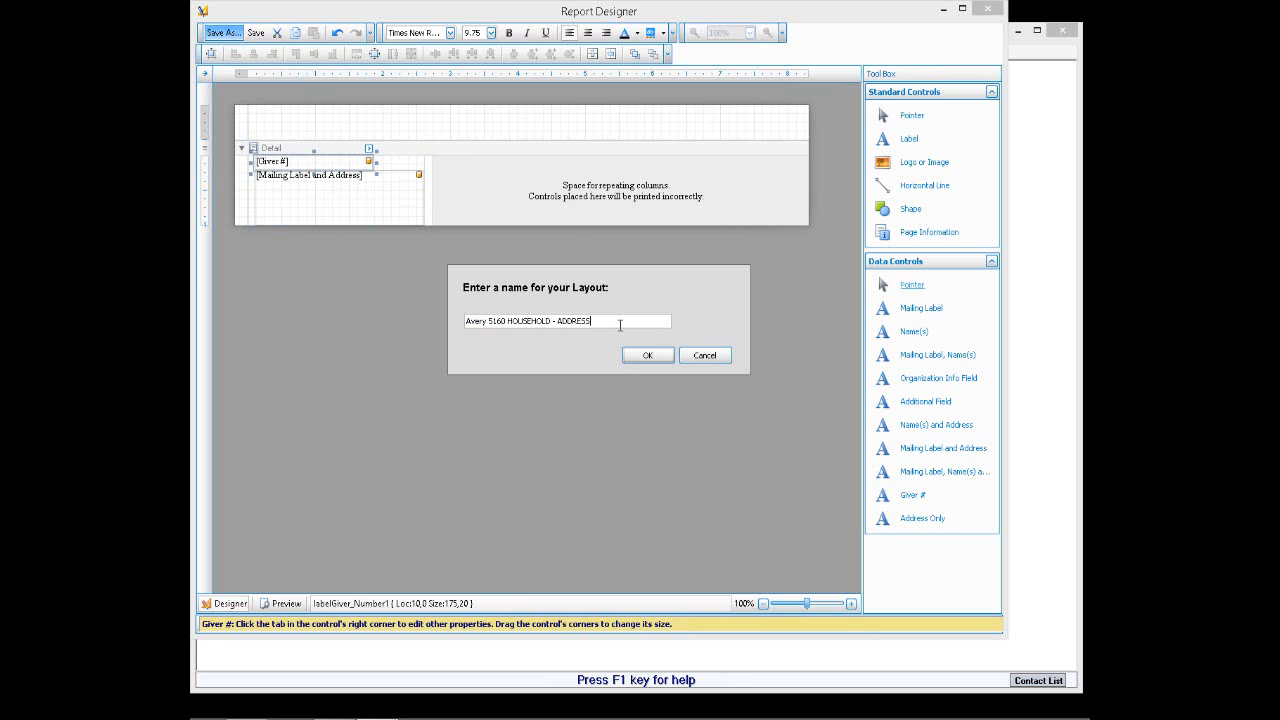
text(with env #)
click(640, 358)
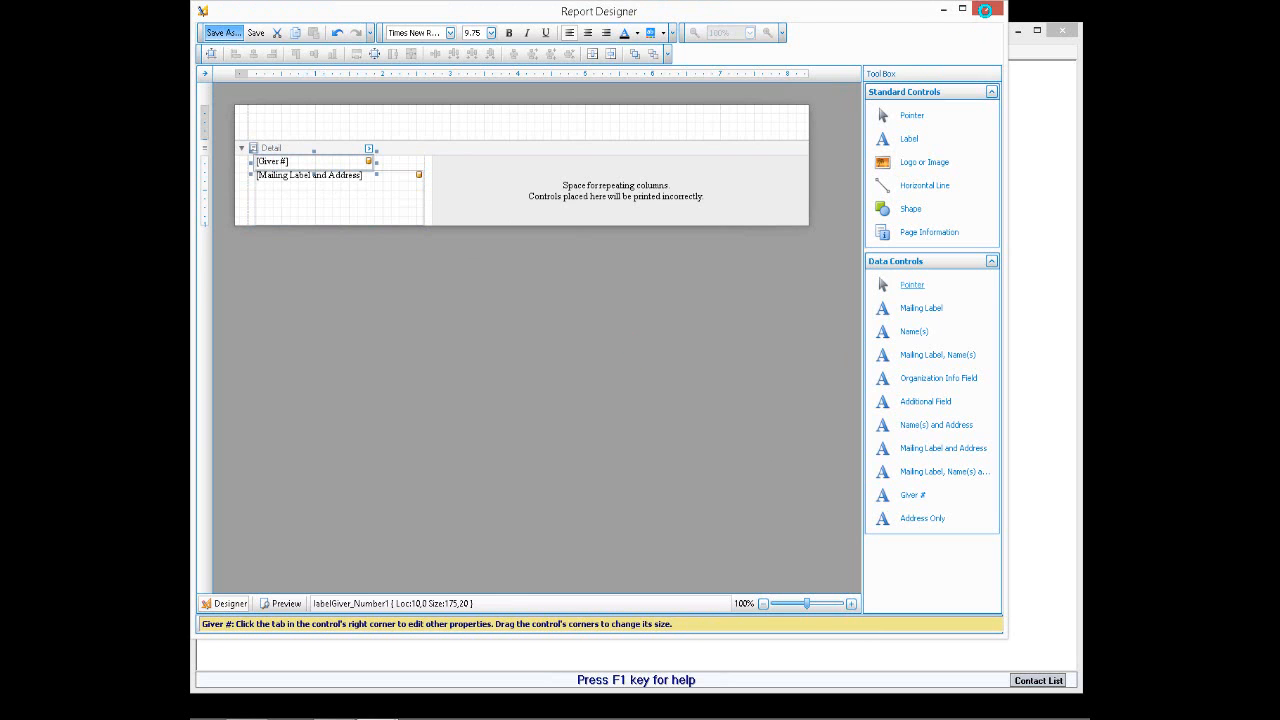
click(985, 10)
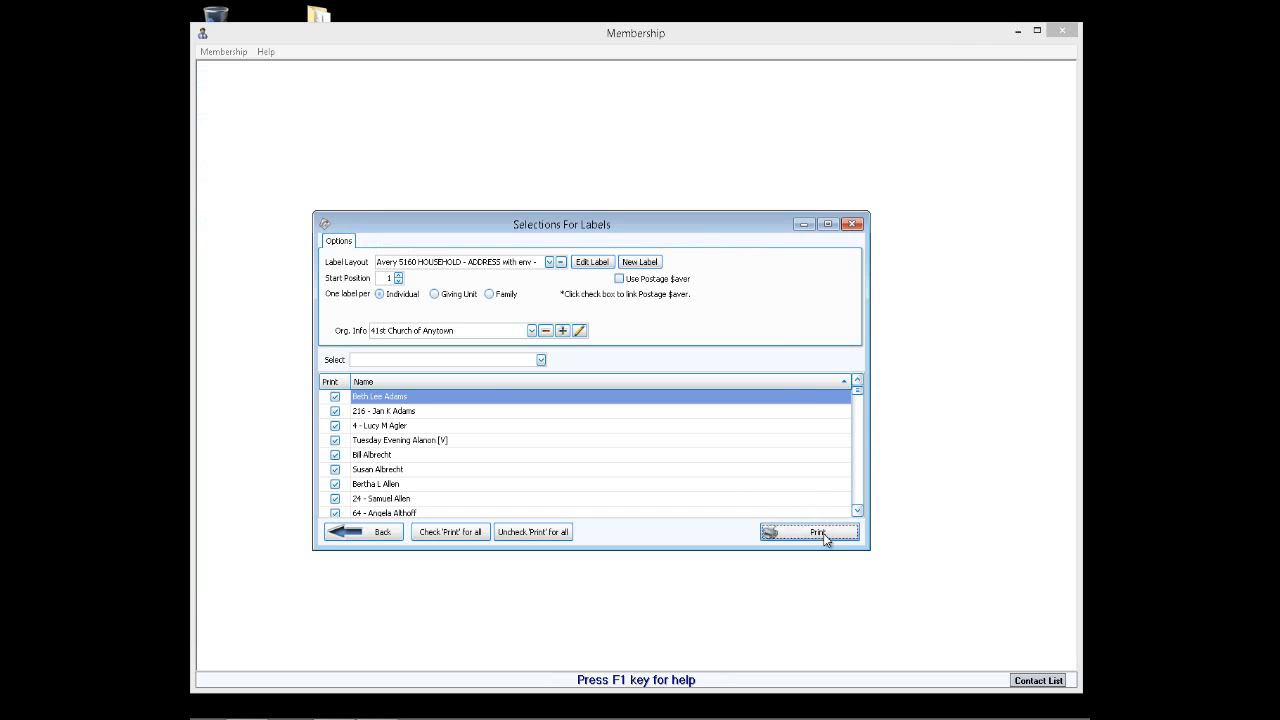
Preview the individual labels in the layout with envelope numbers, and close the preview and the label selections.
click(818, 533)
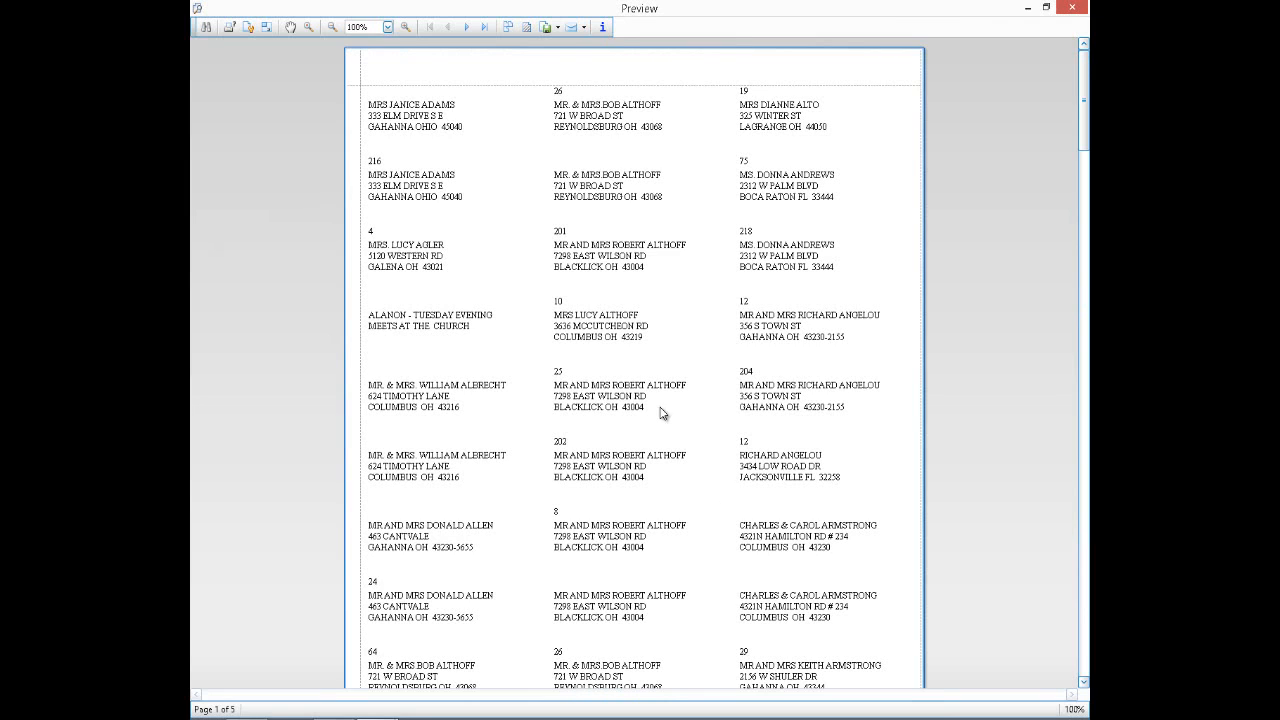
click(1073, 8)
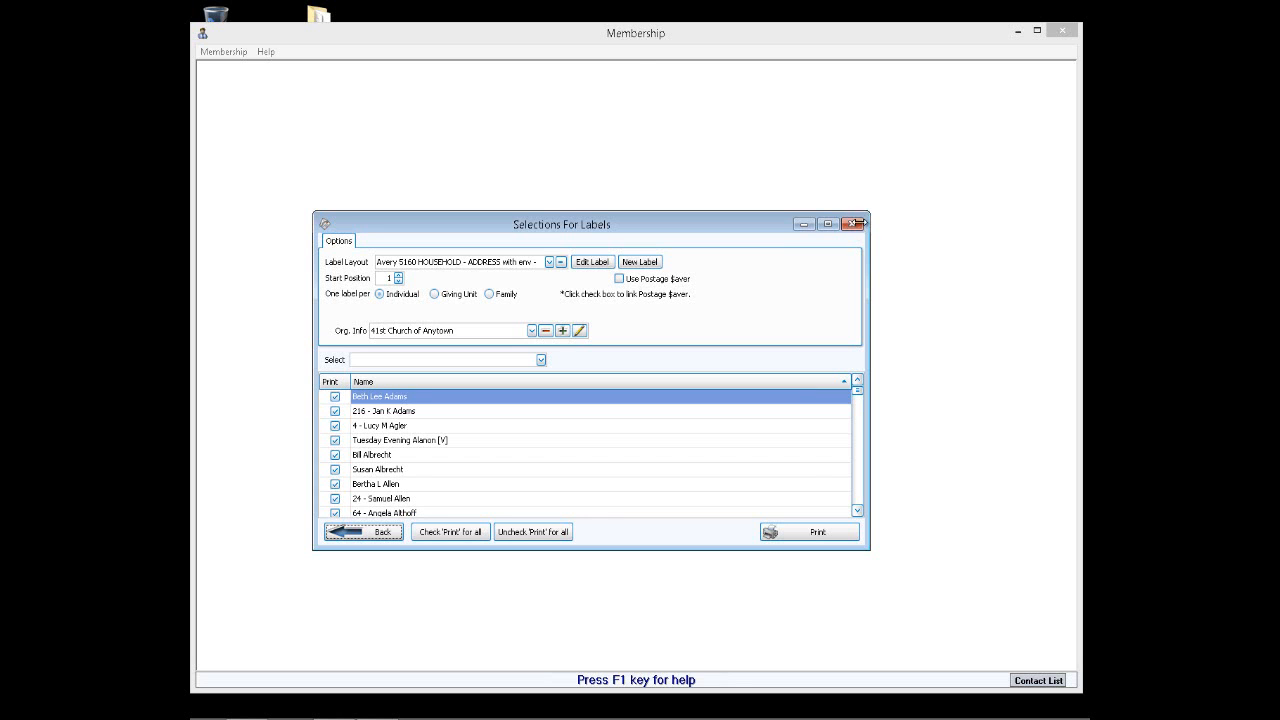
click(853, 225)
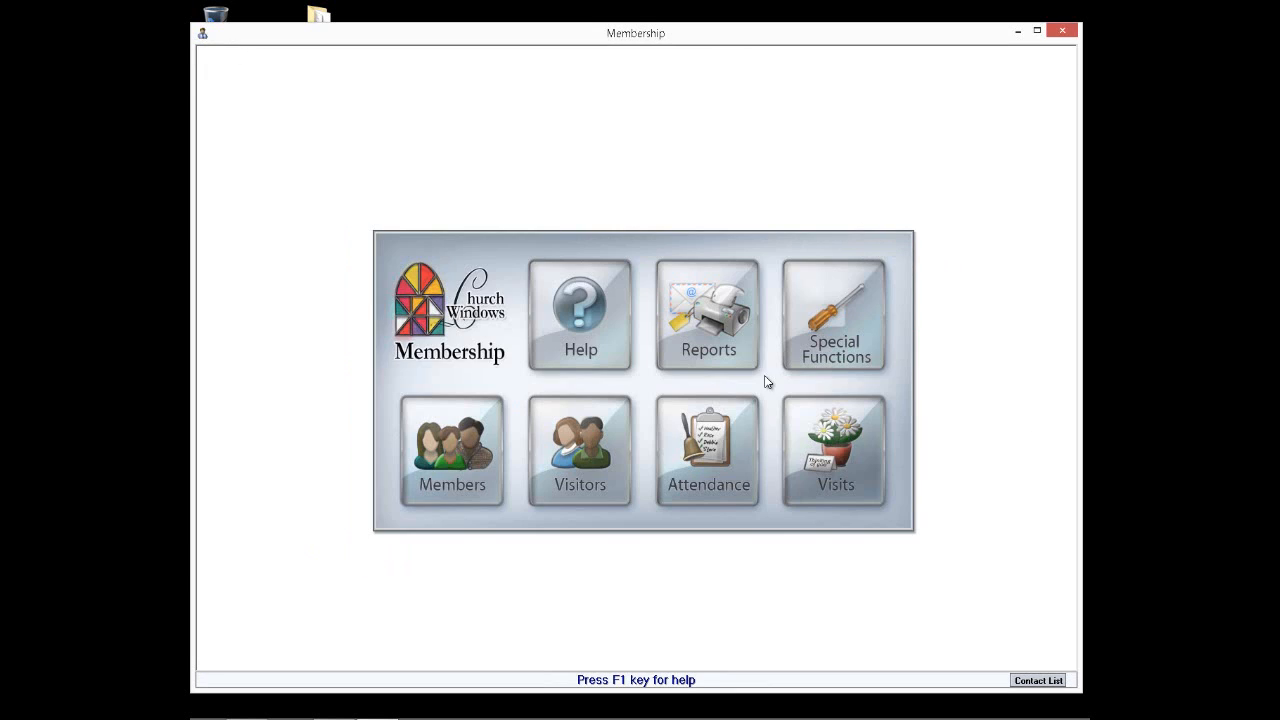
Look at the criteria of the saved selection Females with Email for membership reports, and close the report selections.
click(710, 316)
click(760, 322)
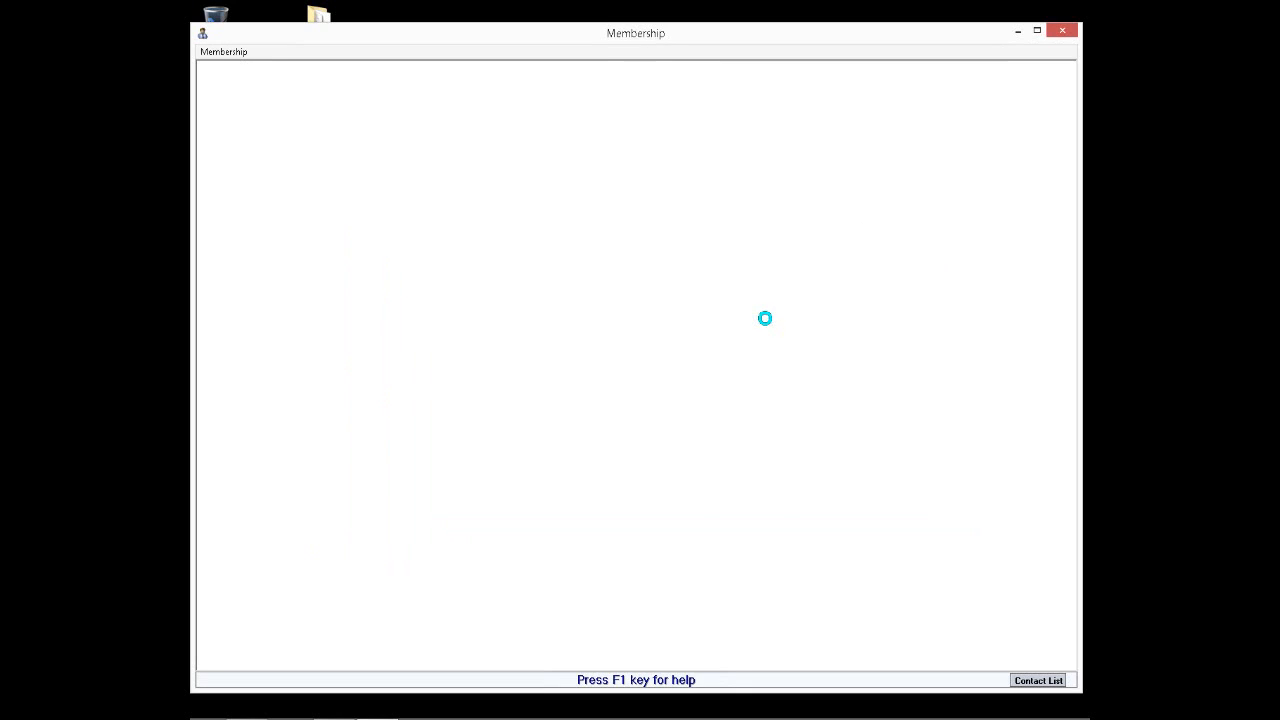
click(610, 548)
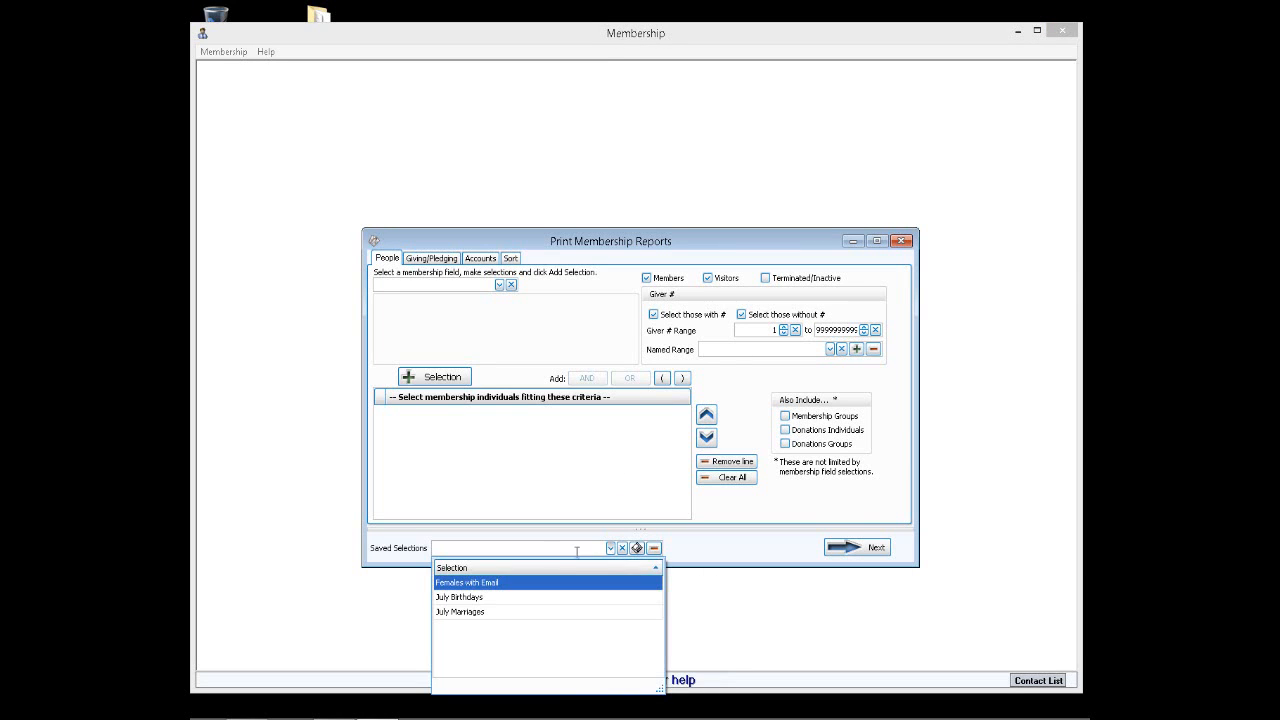
click(462, 583)
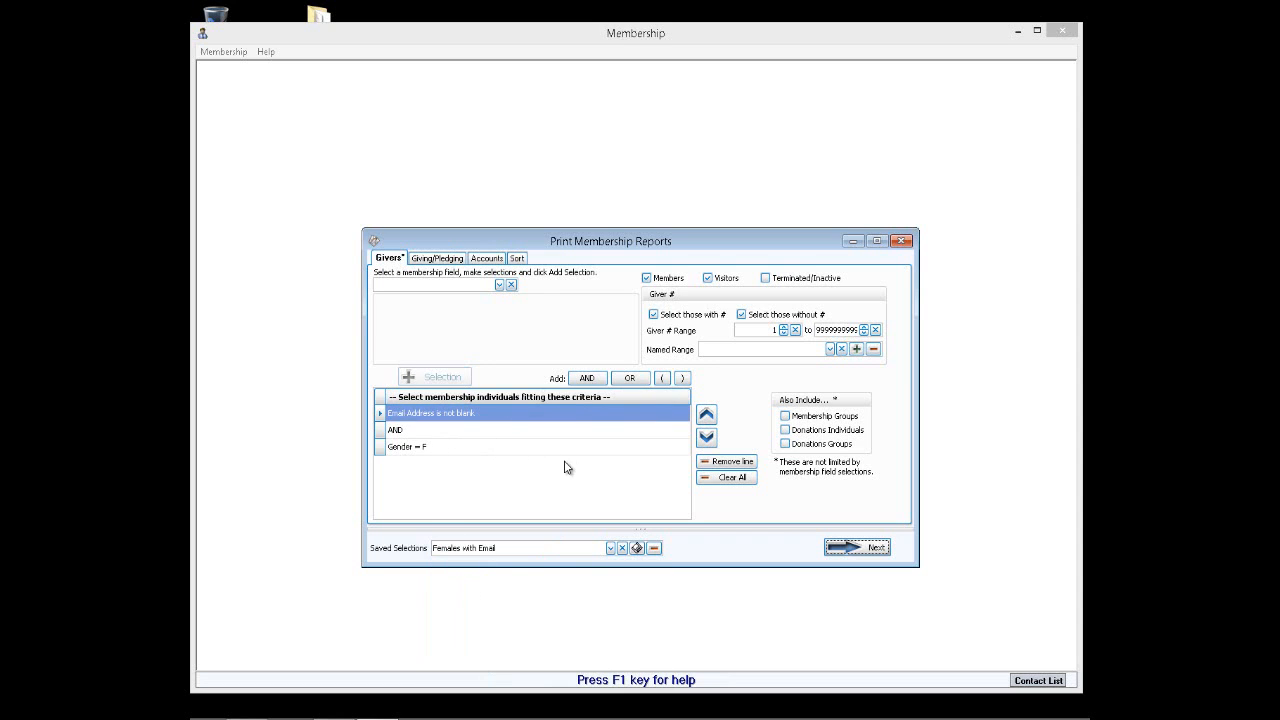
click(902, 242)
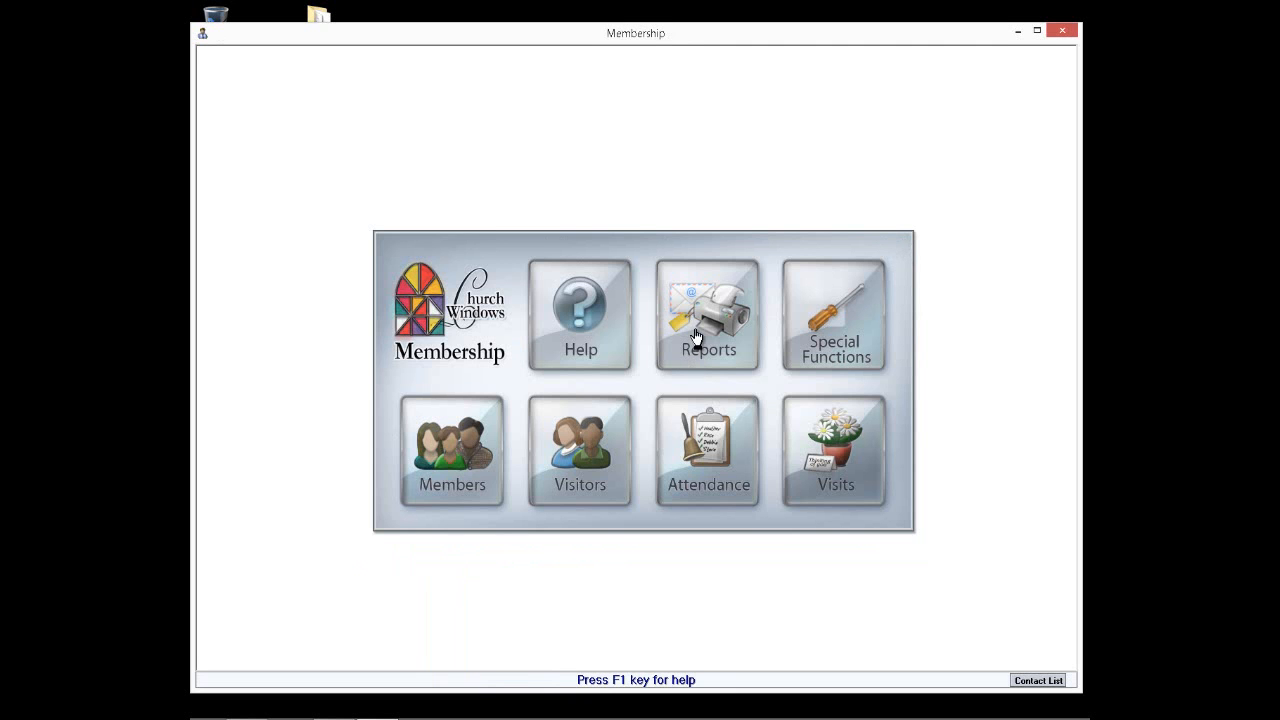
click(692, 336)
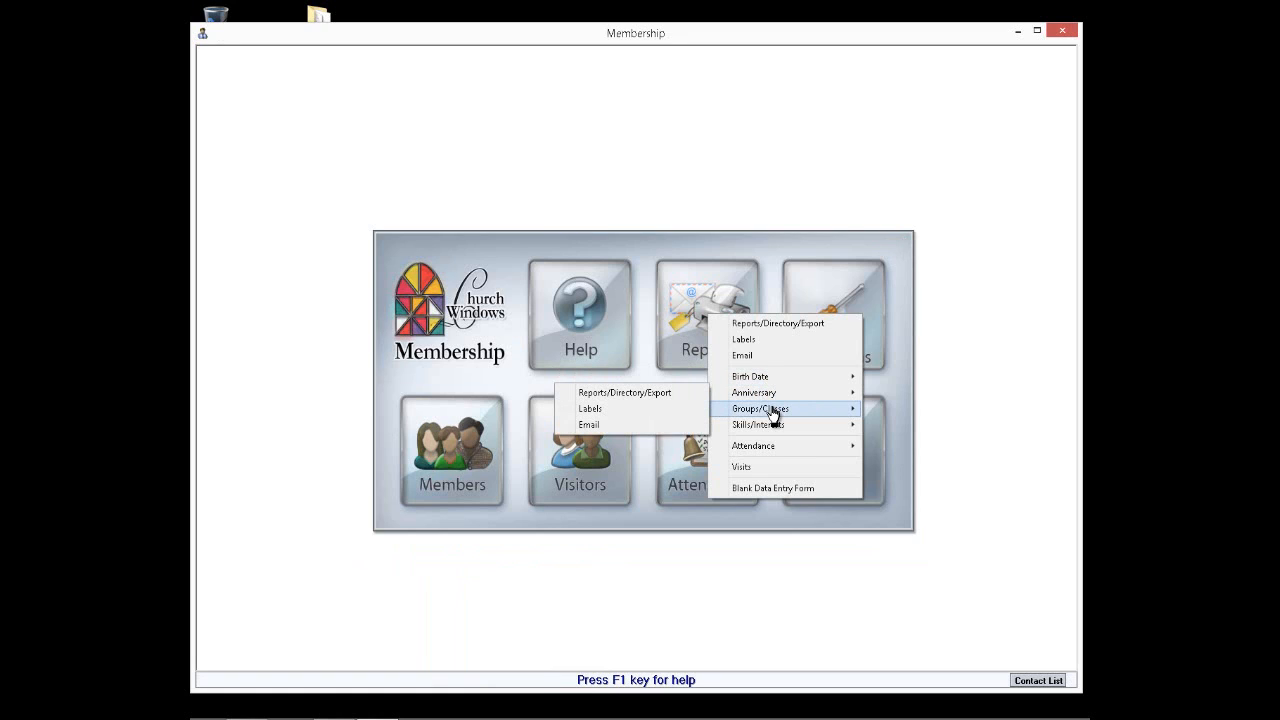
mouse_move(773, 427)
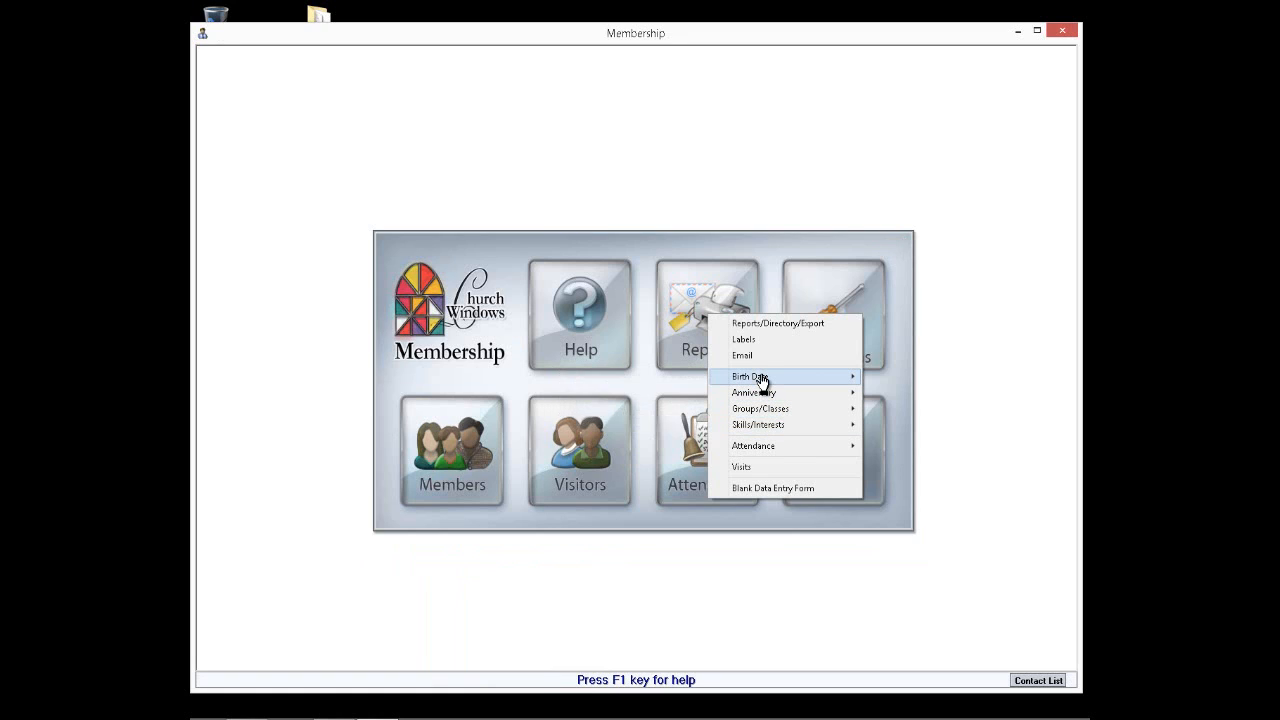
mouse_move(762, 380)
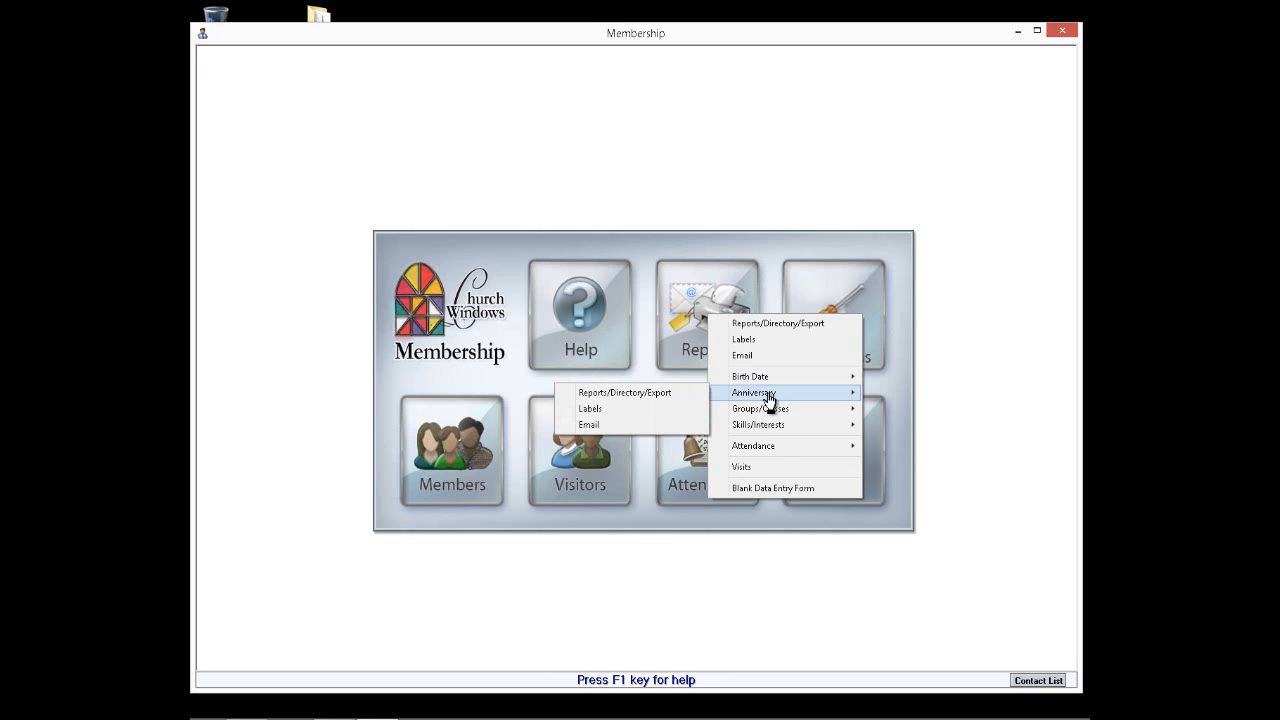
click(788, 324)
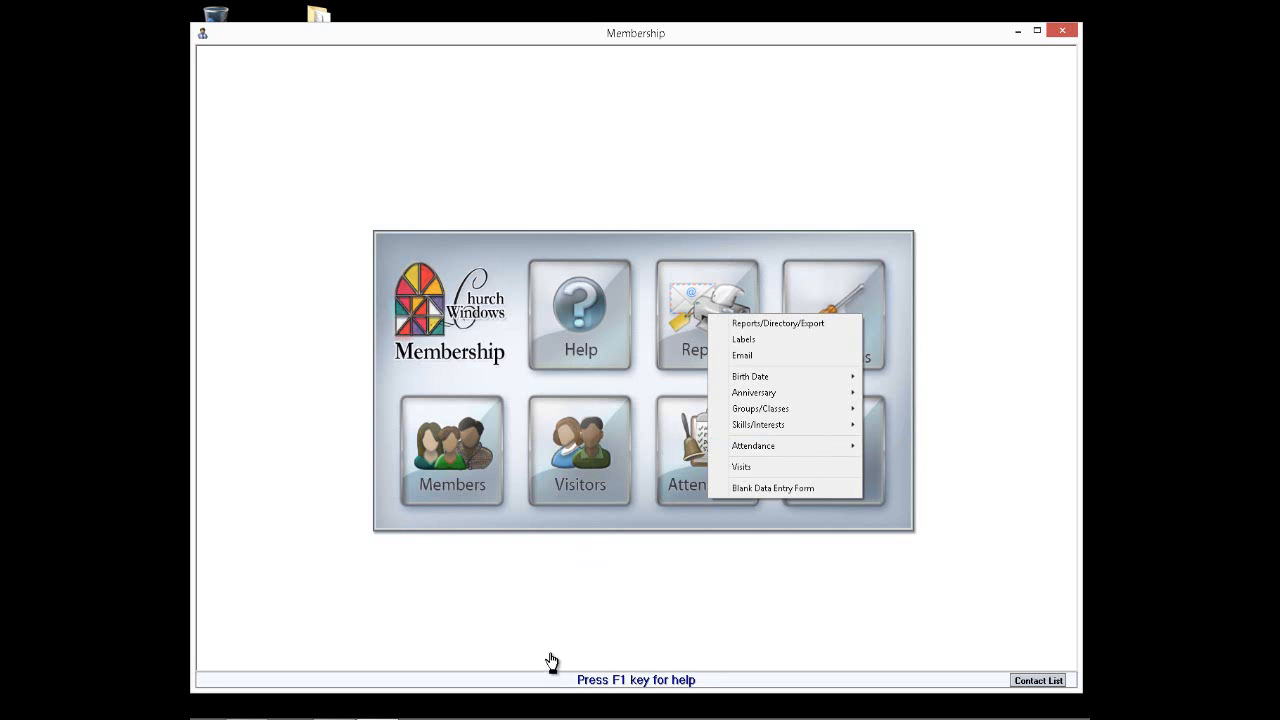
click(543, 592)
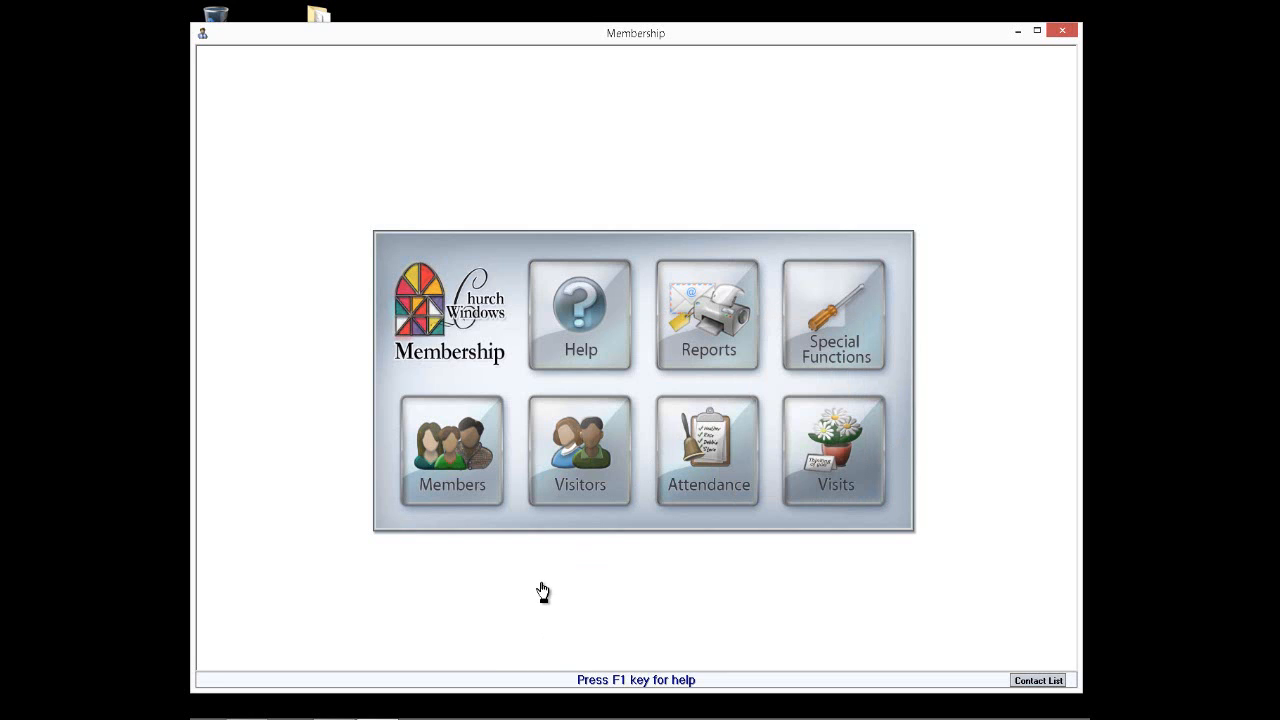
Open the Member Find Grid from the member records and select all of its records.
click(485, 456)
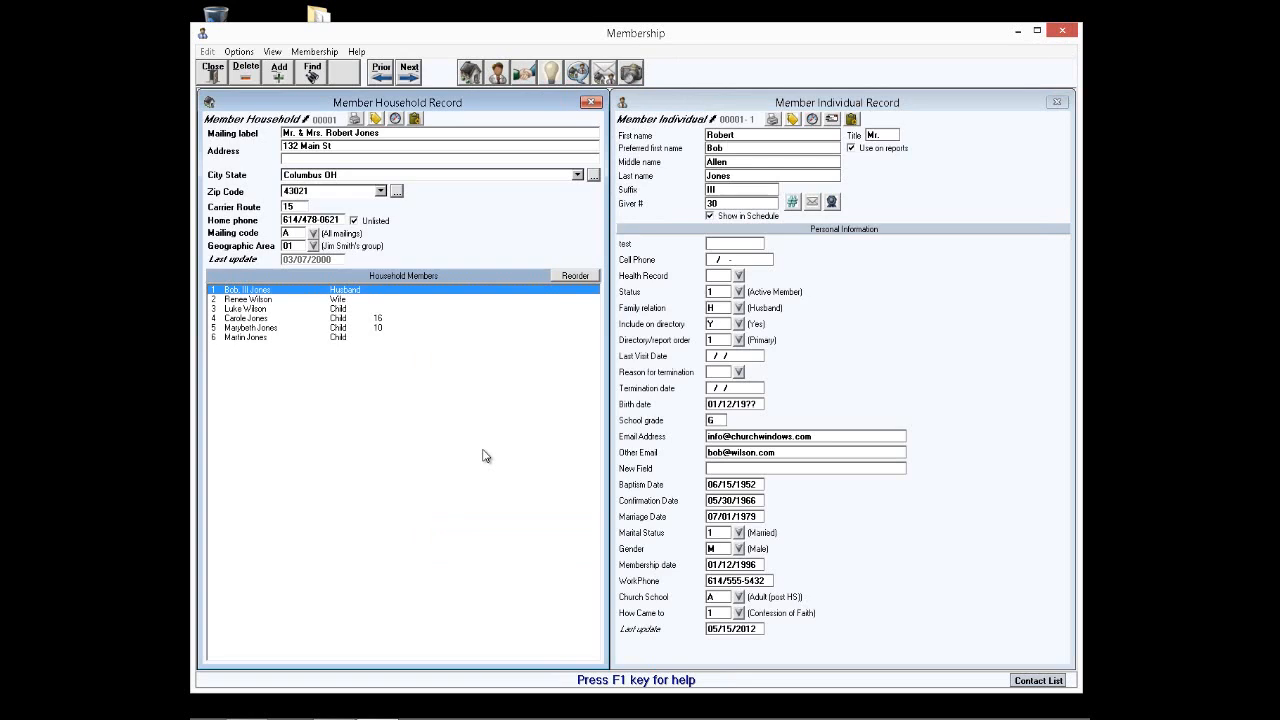
click(313, 74)
click(346, 75)
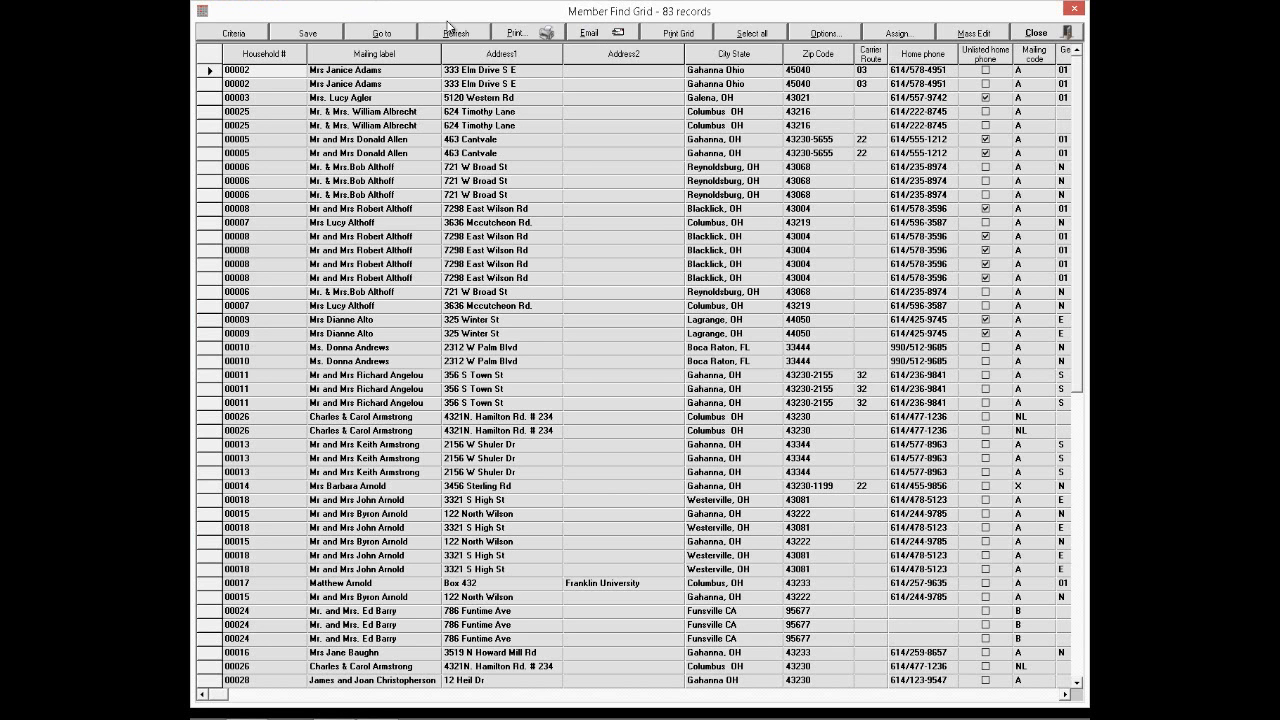
click(516, 34)
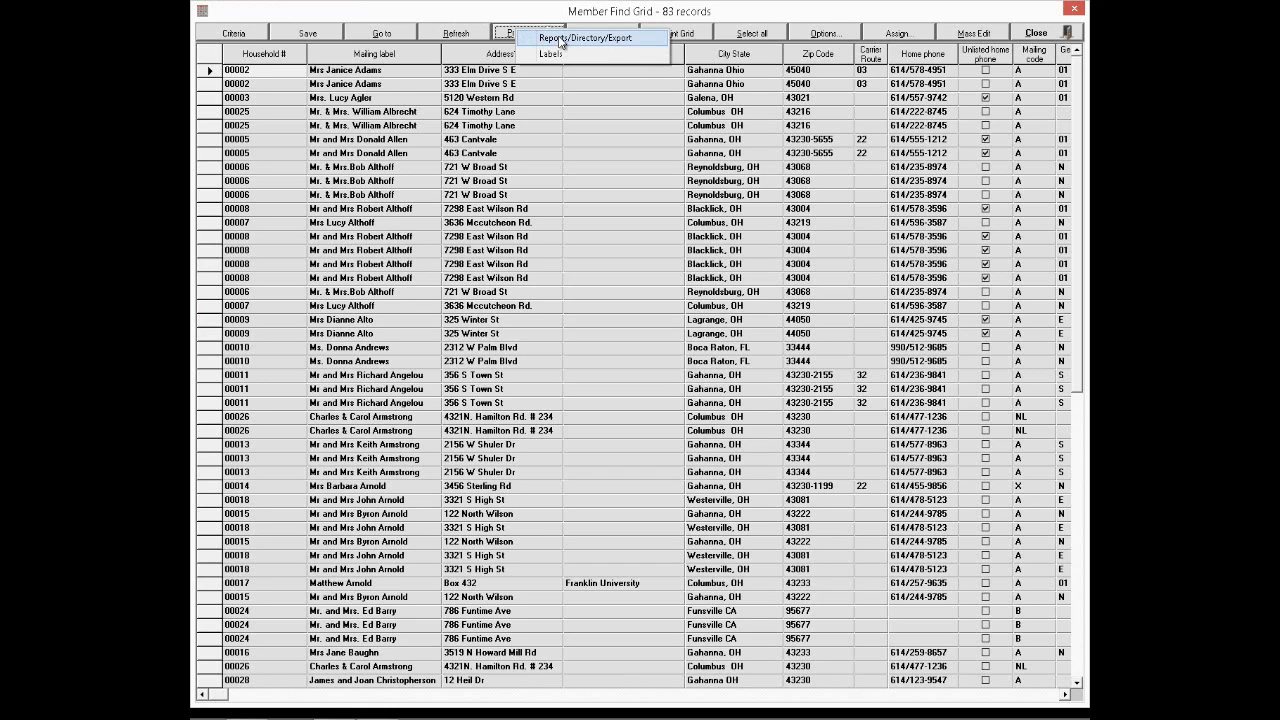
click(765, 35)
Preview the Basic Columnar Report for the selected grid records, and close the preview and the report options.
click(545, 40)
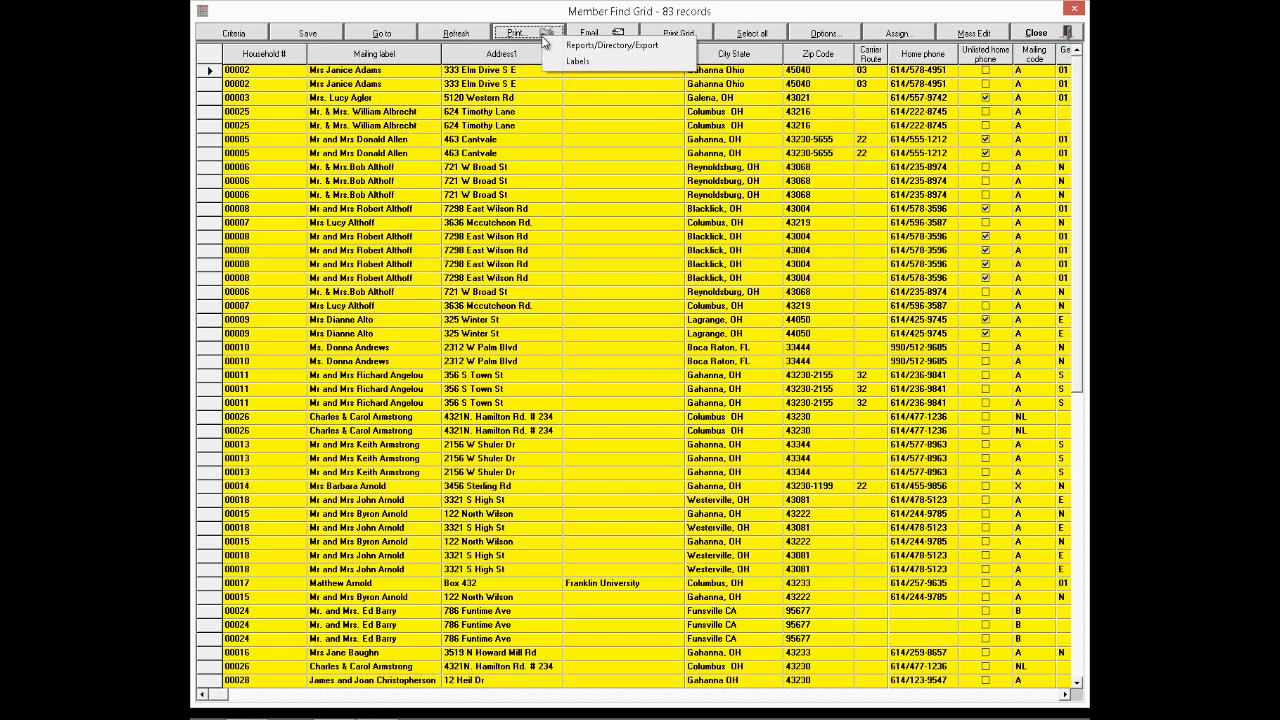
click(576, 45)
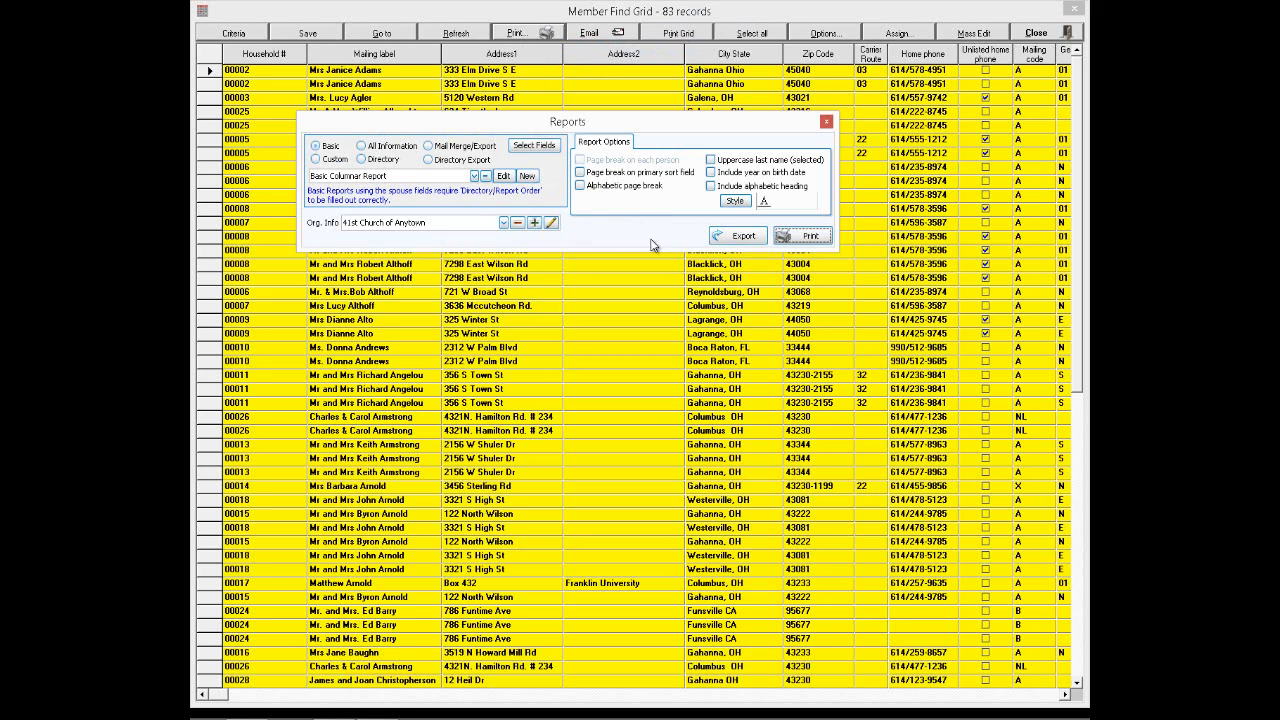
click(806, 237)
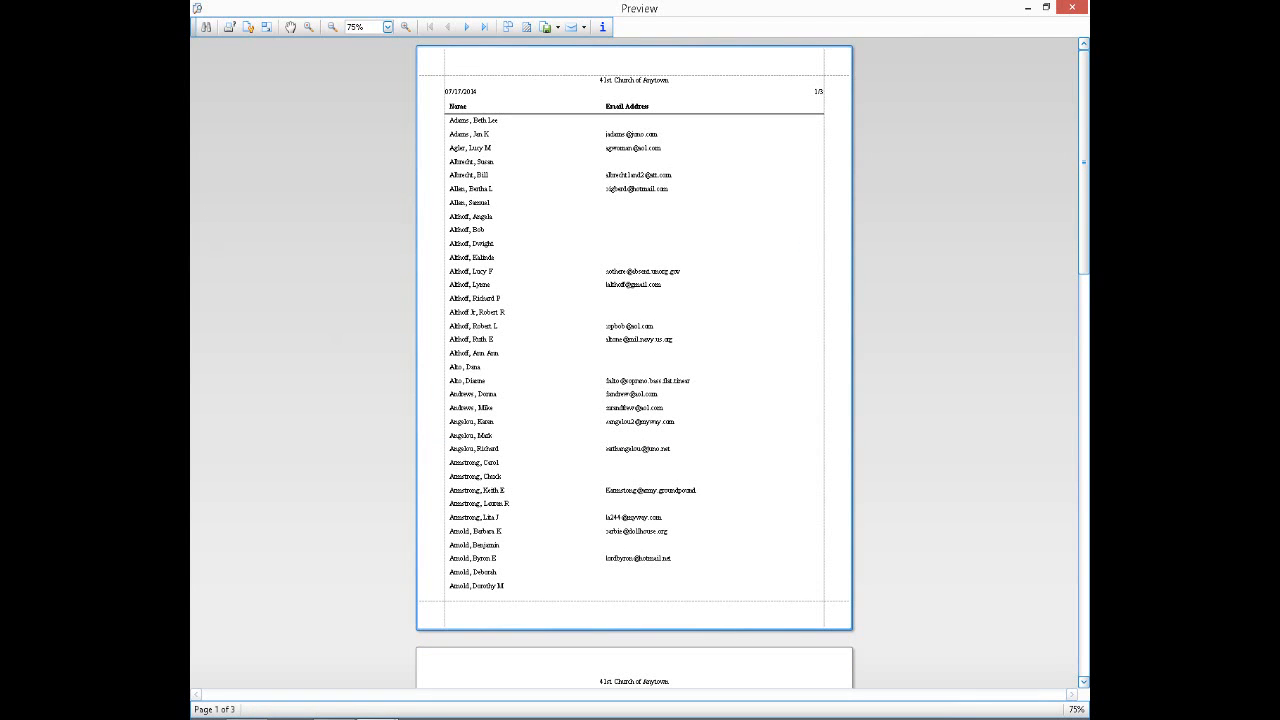
click(1068, 10)
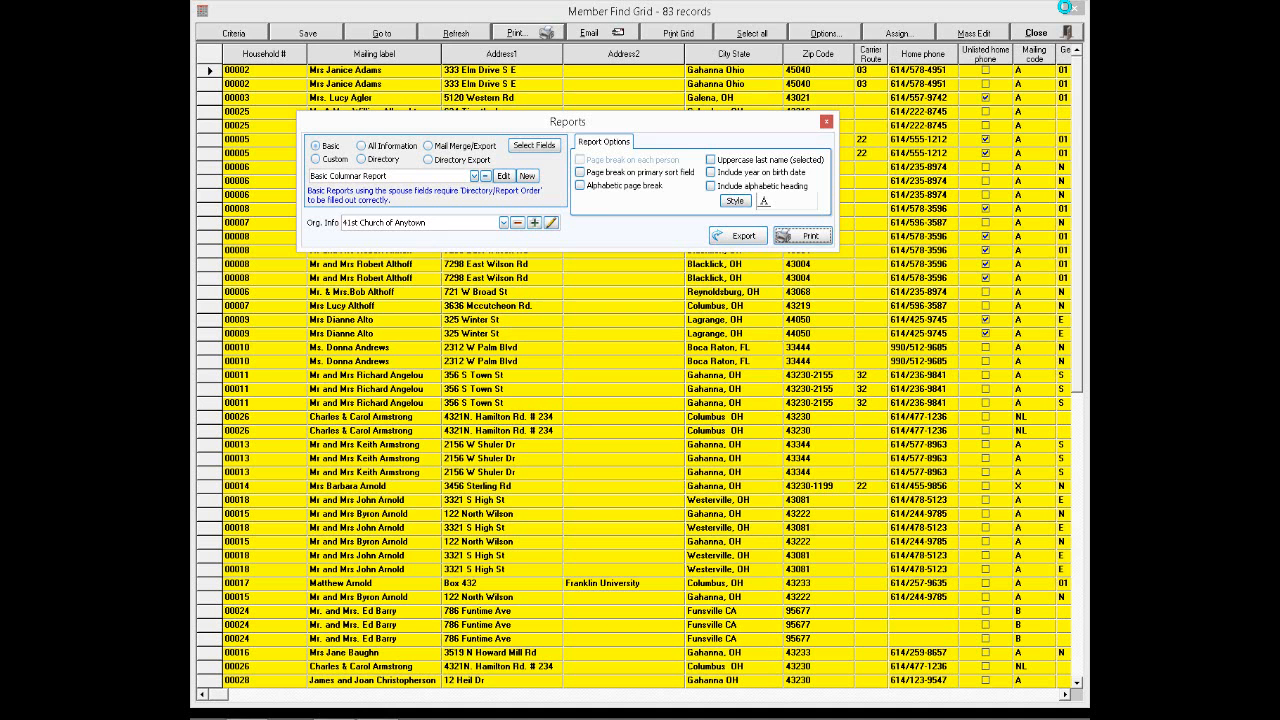
click(826, 122)
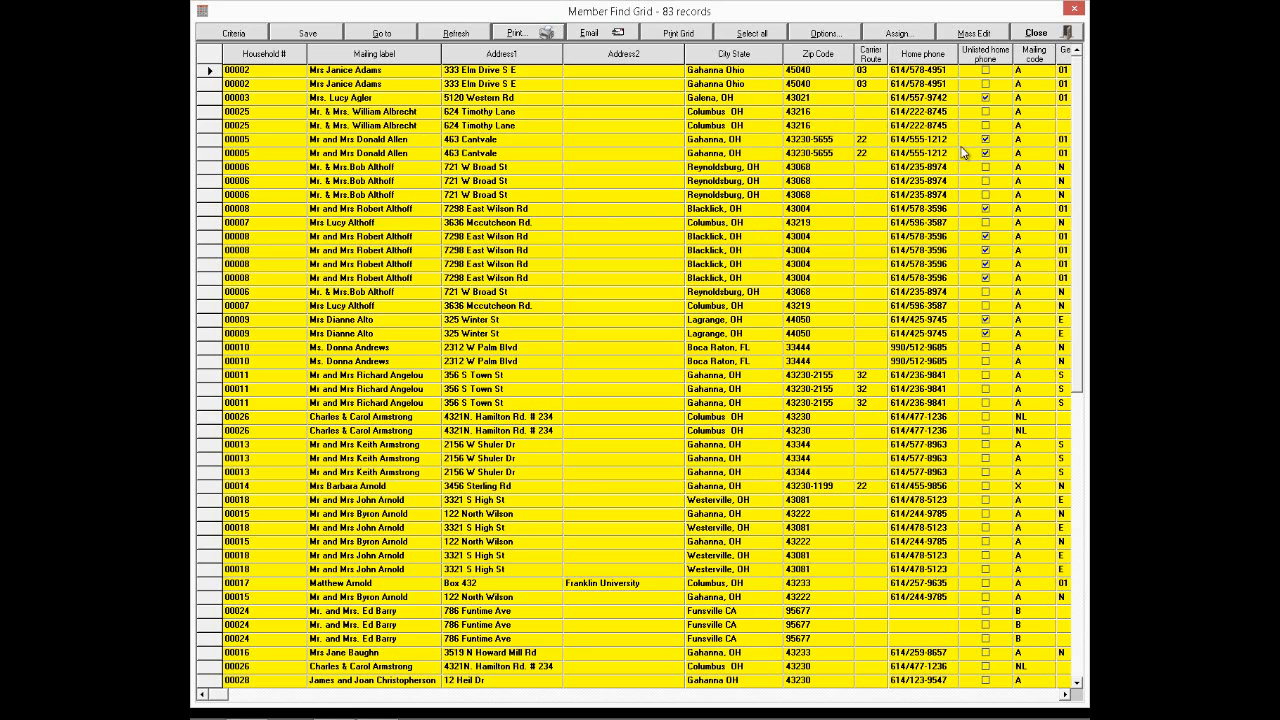
Reopen the Member Find Grid and remove all fields from its list of displayed fields.
click(1068, 31)
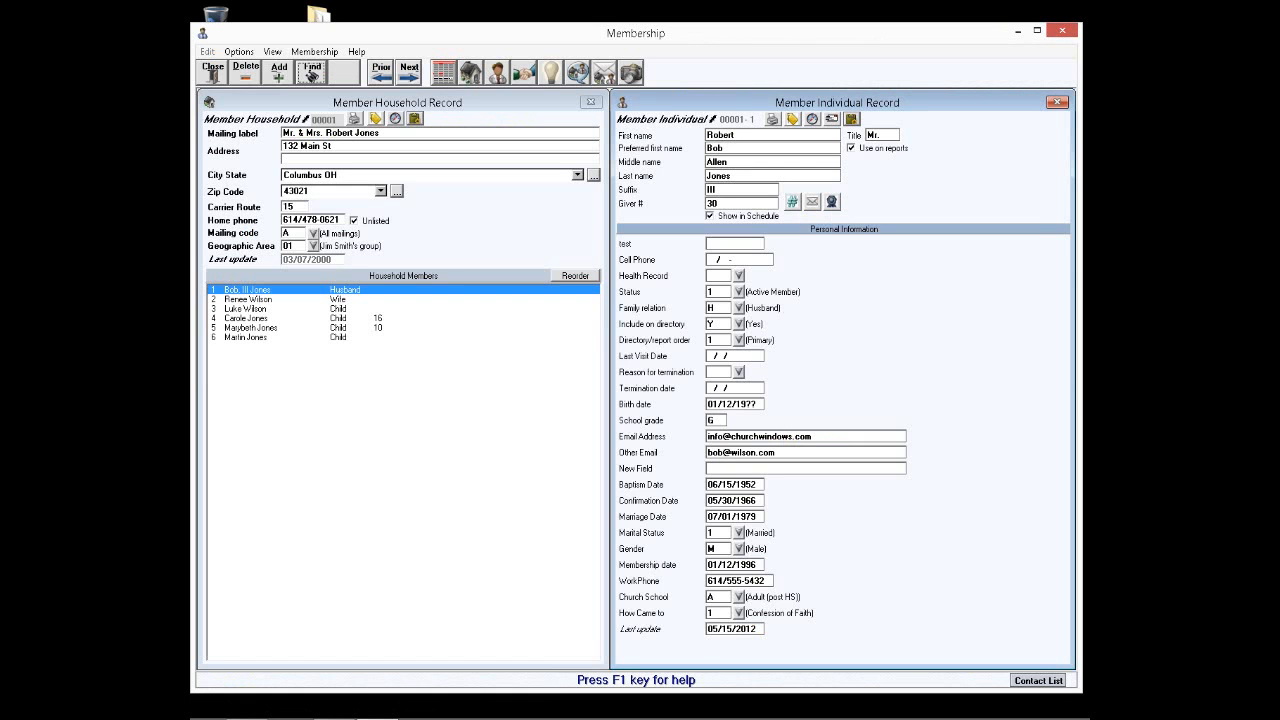
click(443, 74)
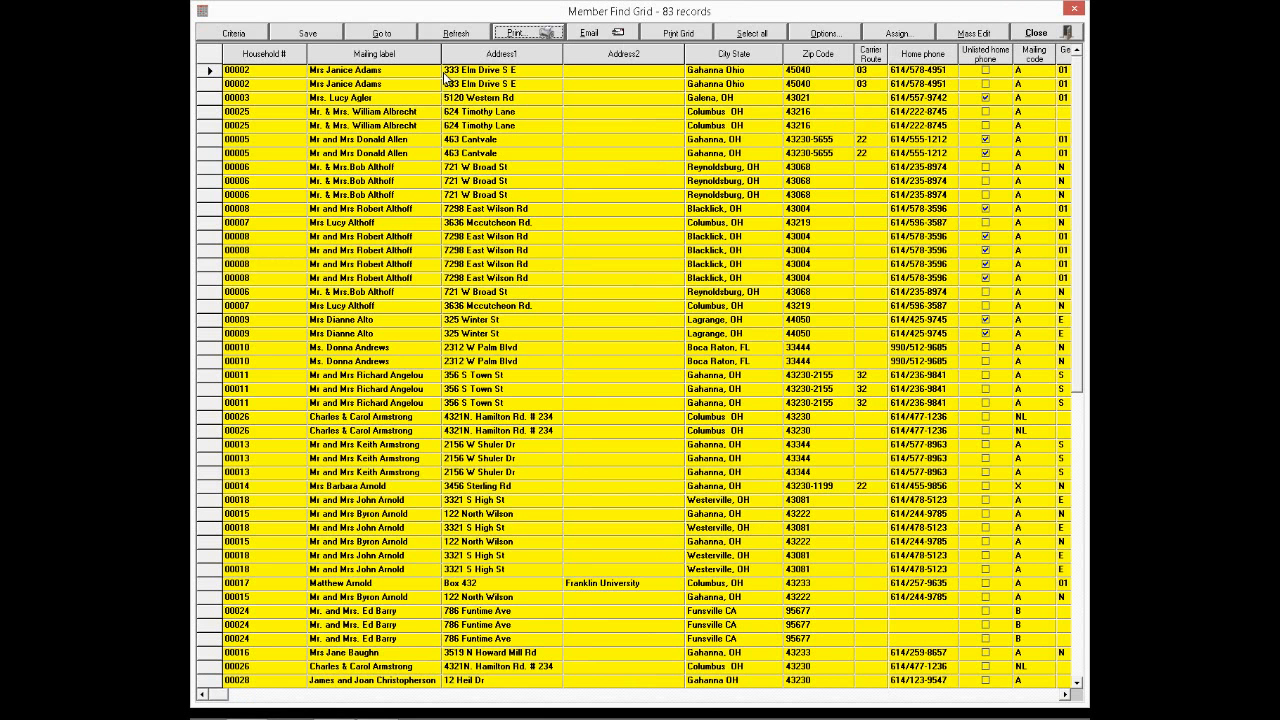
click(815, 34)
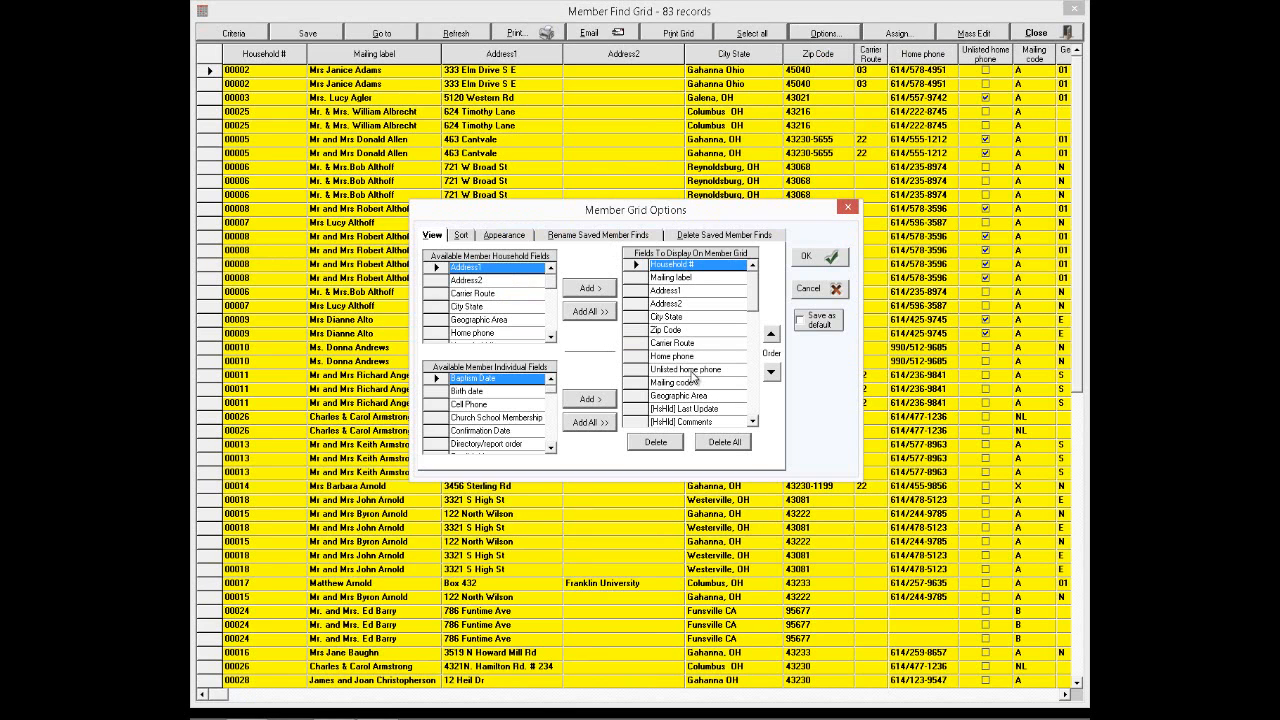
click(657, 442)
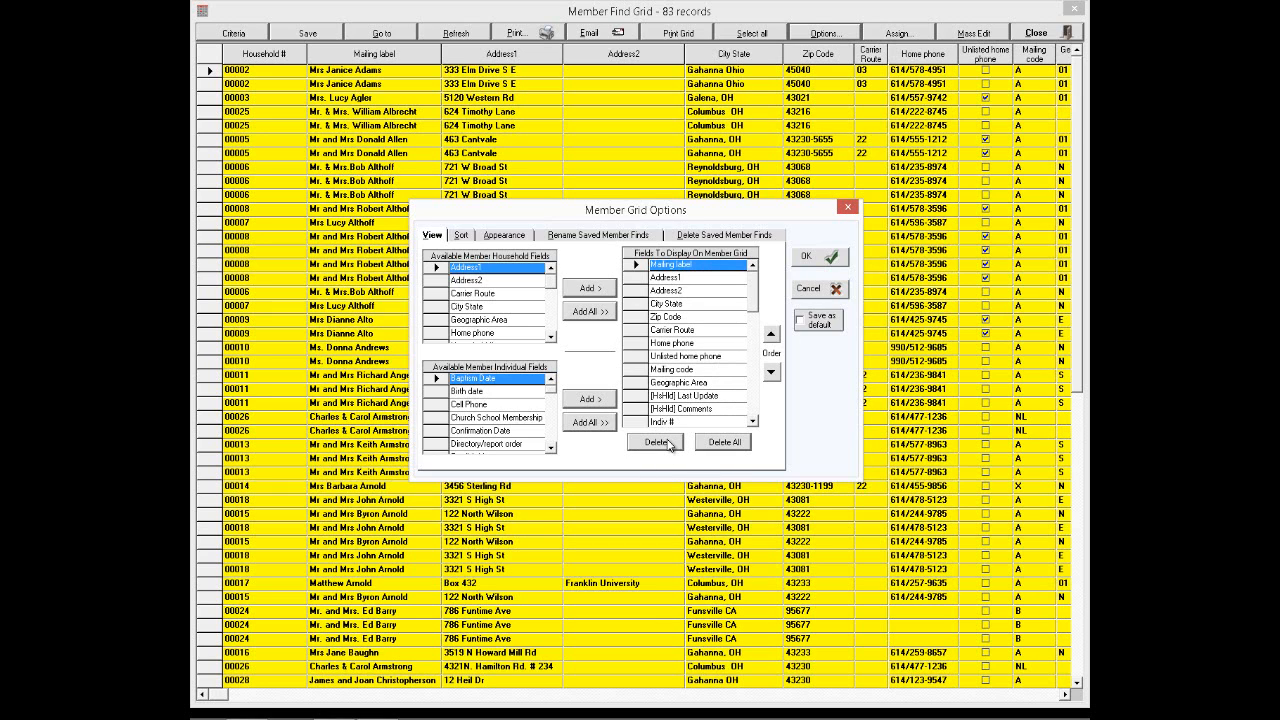
click(727, 442)
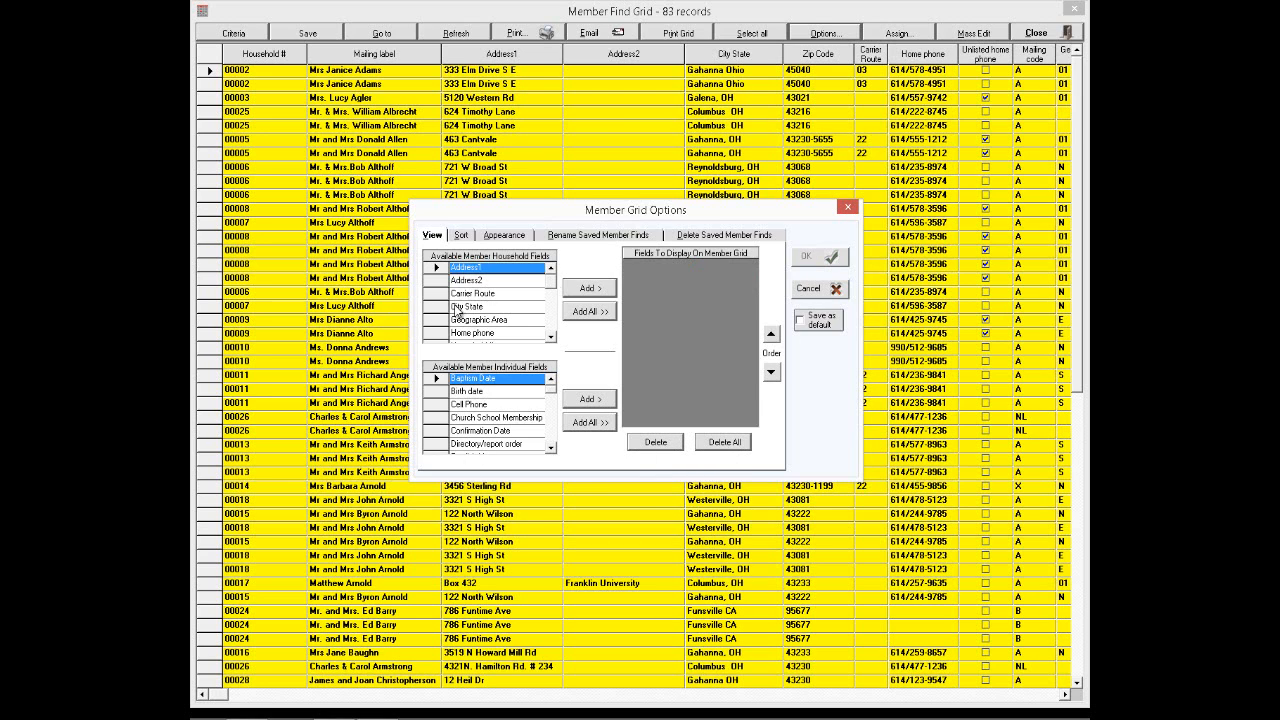
Set the grid to display First name, Last name, Address1, Address2 and City State, and apply the options.
click(551, 440)
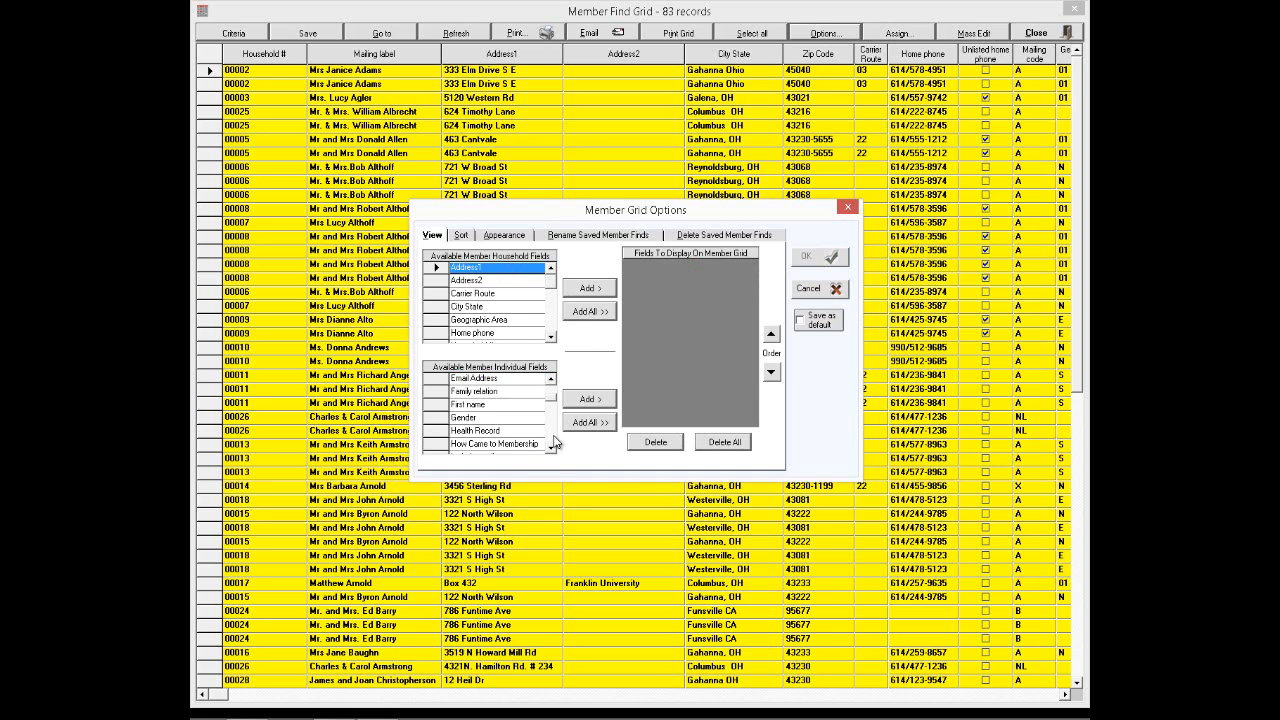
double_click(484, 405)
click(551, 441)
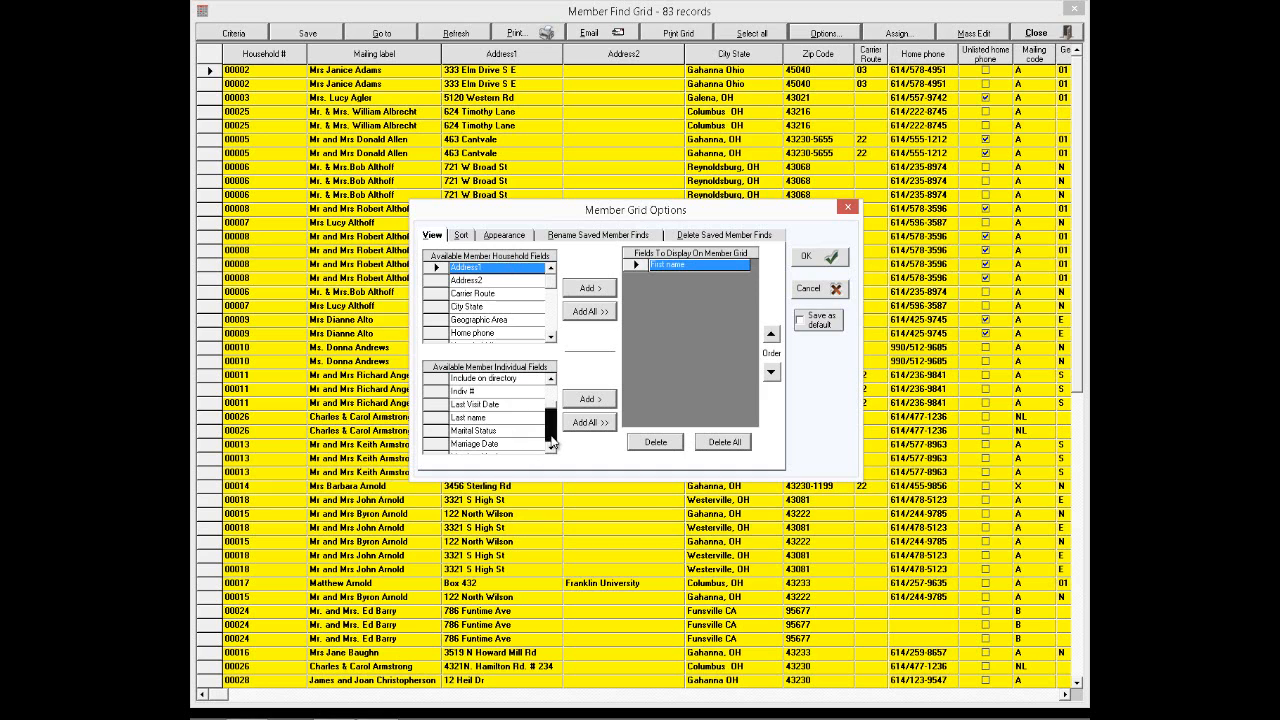
double_click(478, 420)
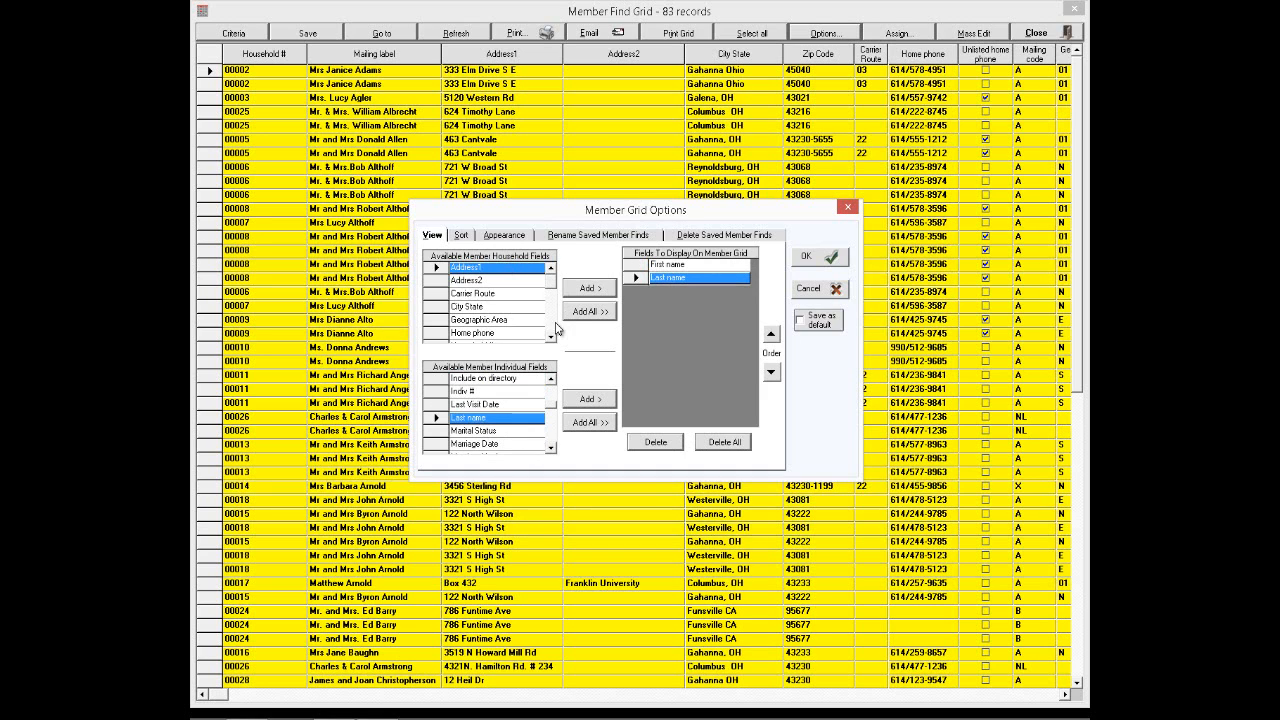
double_click(511, 269)
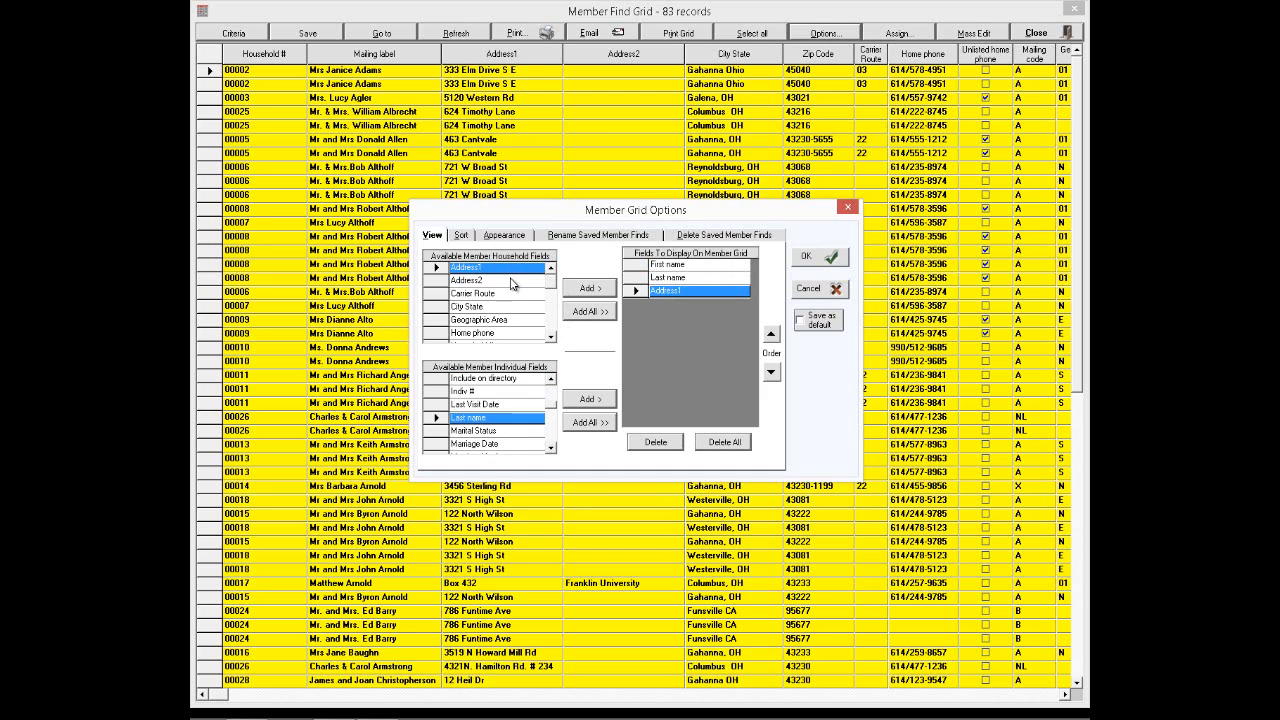
double_click(512, 281)
double_click(508, 307)
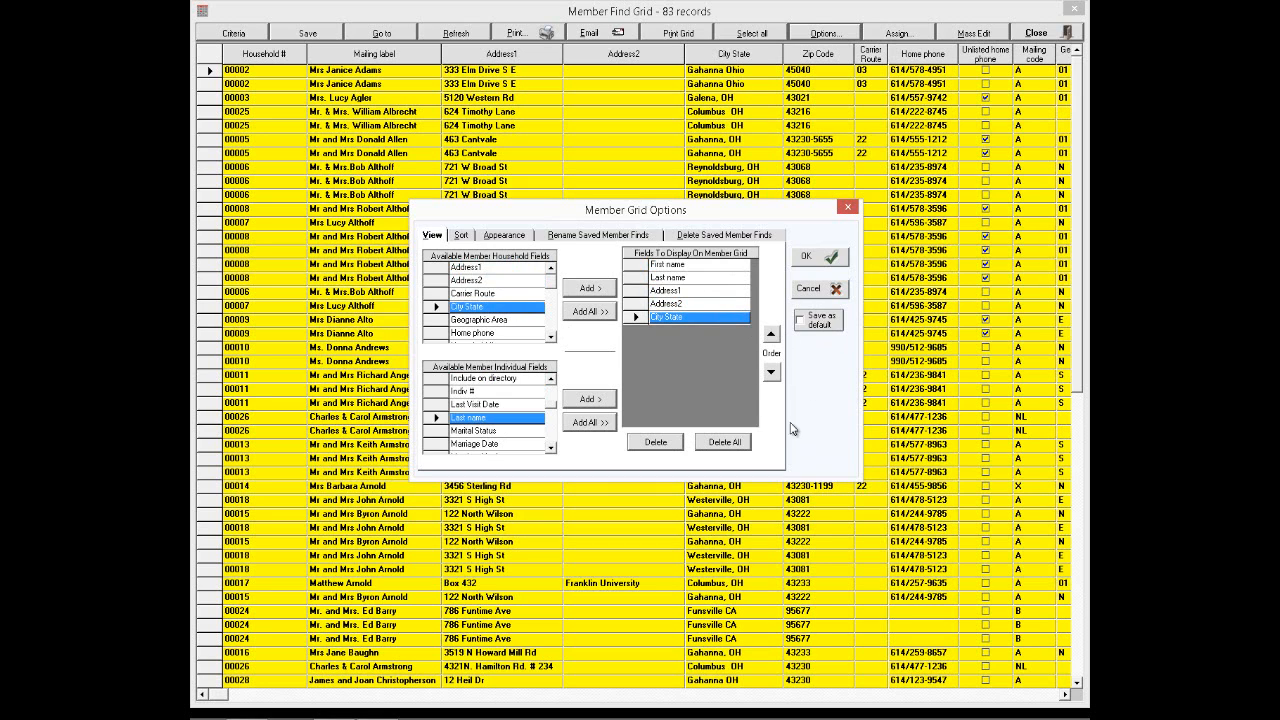
click(814, 265)
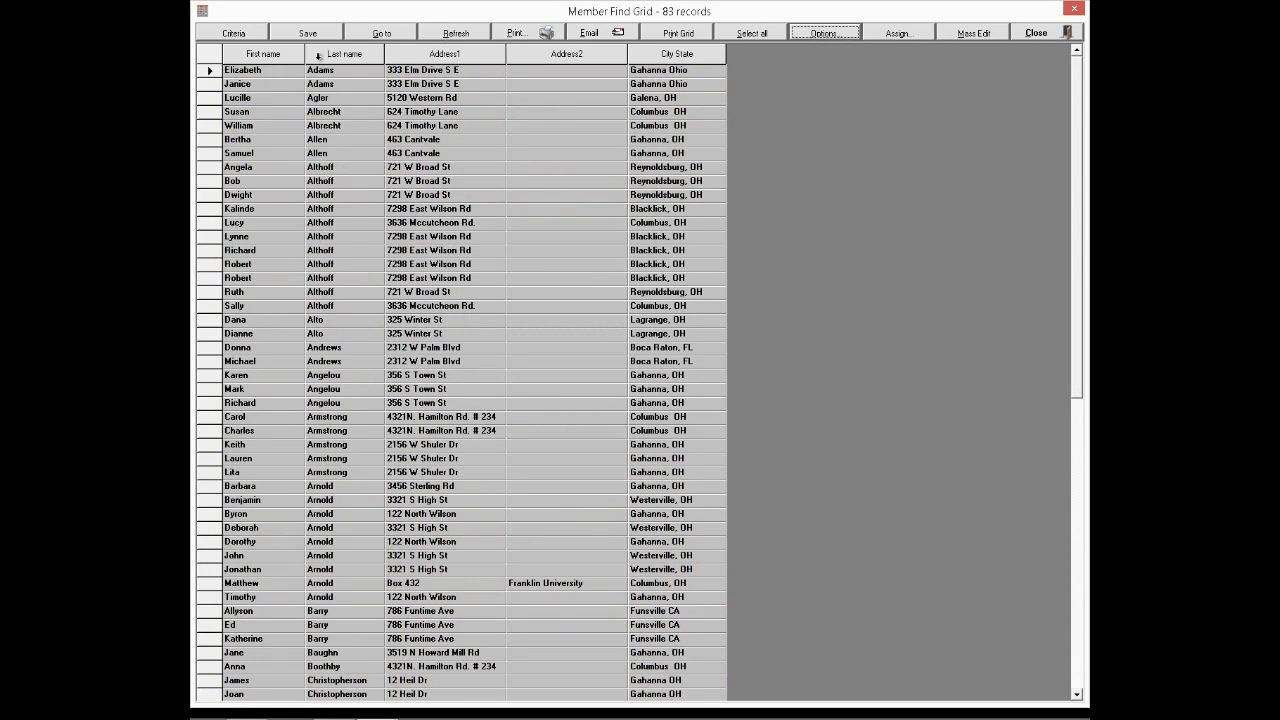
Open the grid's reports and add Address 1 (current as of today), Address 1 (family main) and Age to the Basic Columnar Report's visible columns.
click(515, 33)
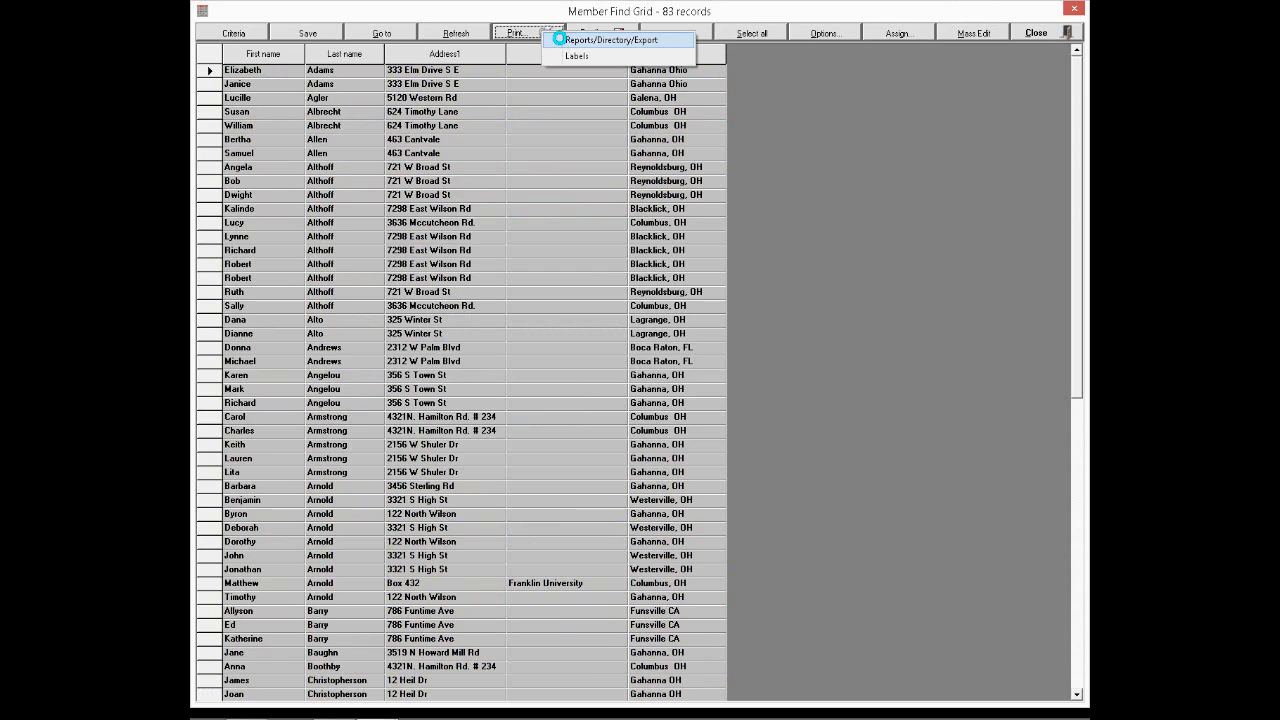
click(561, 44)
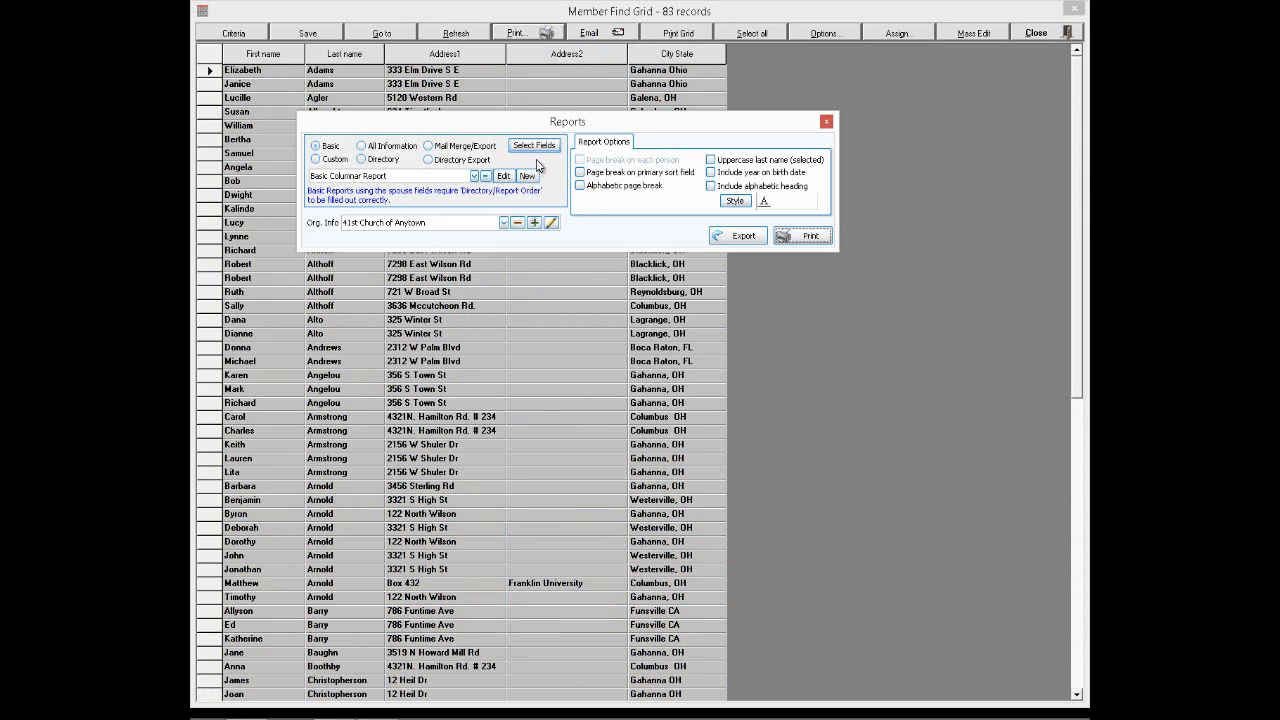
click(526, 151)
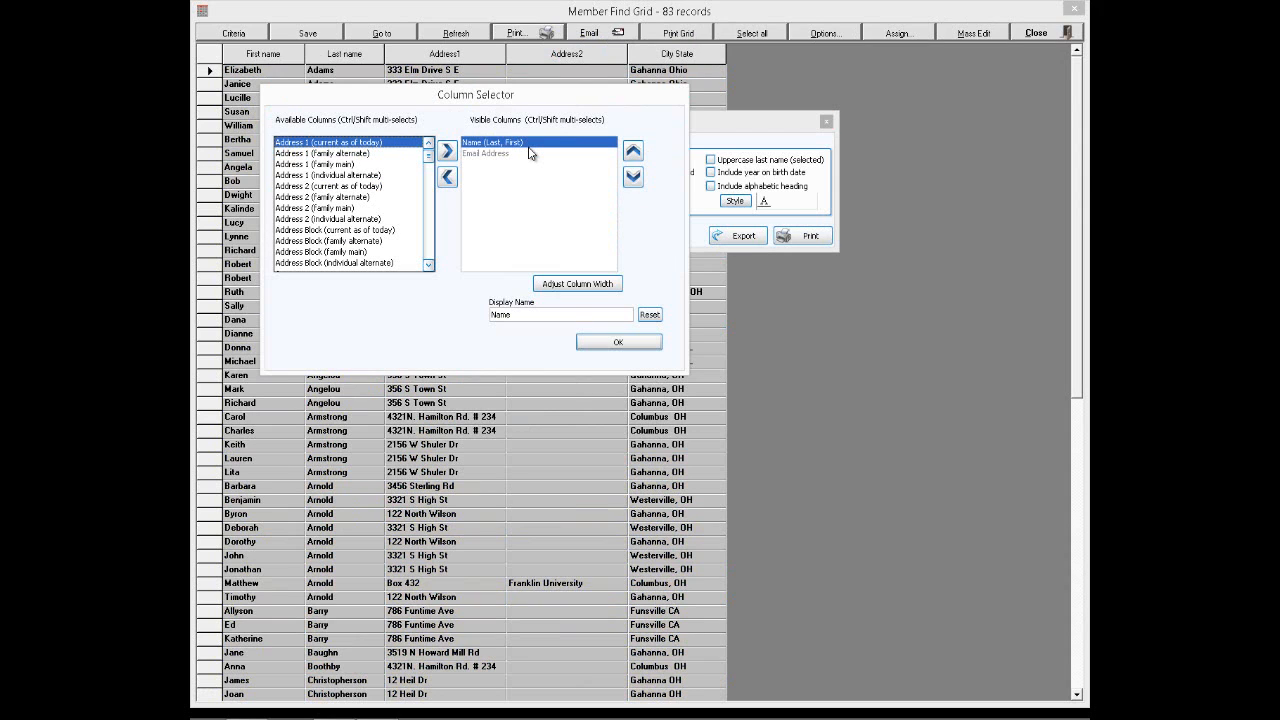
click(617, 343)
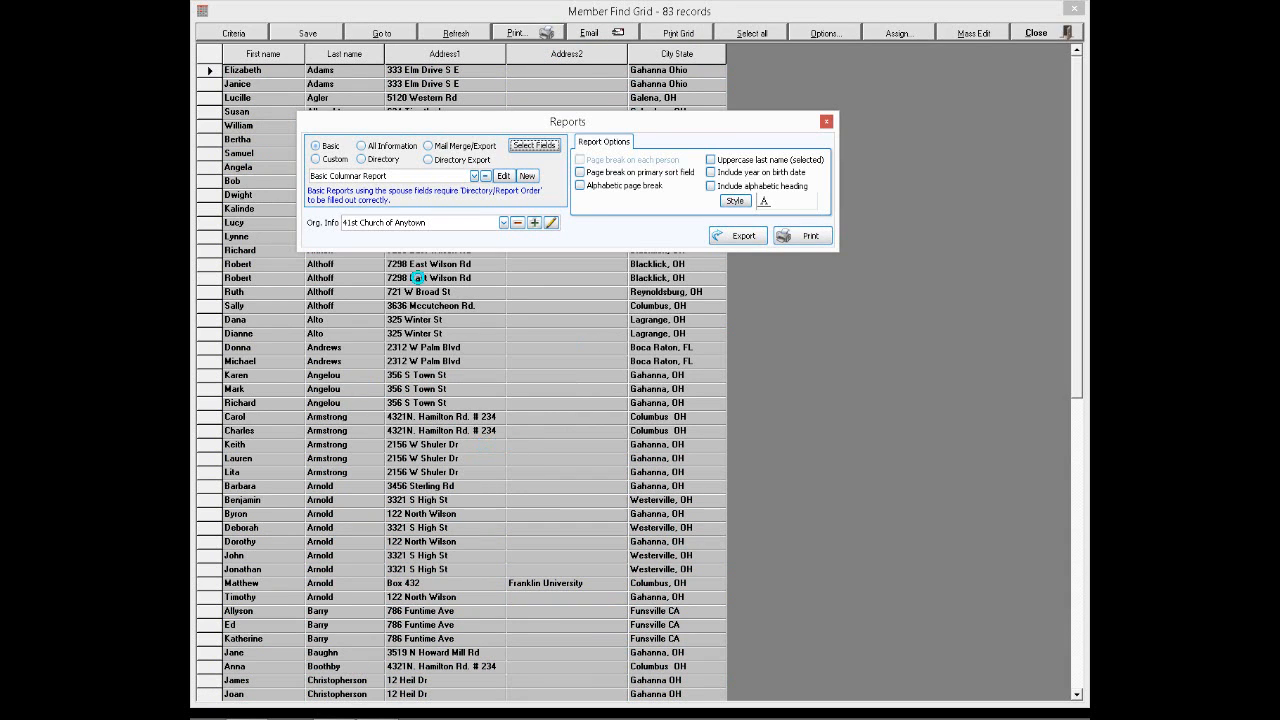
click(535, 146)
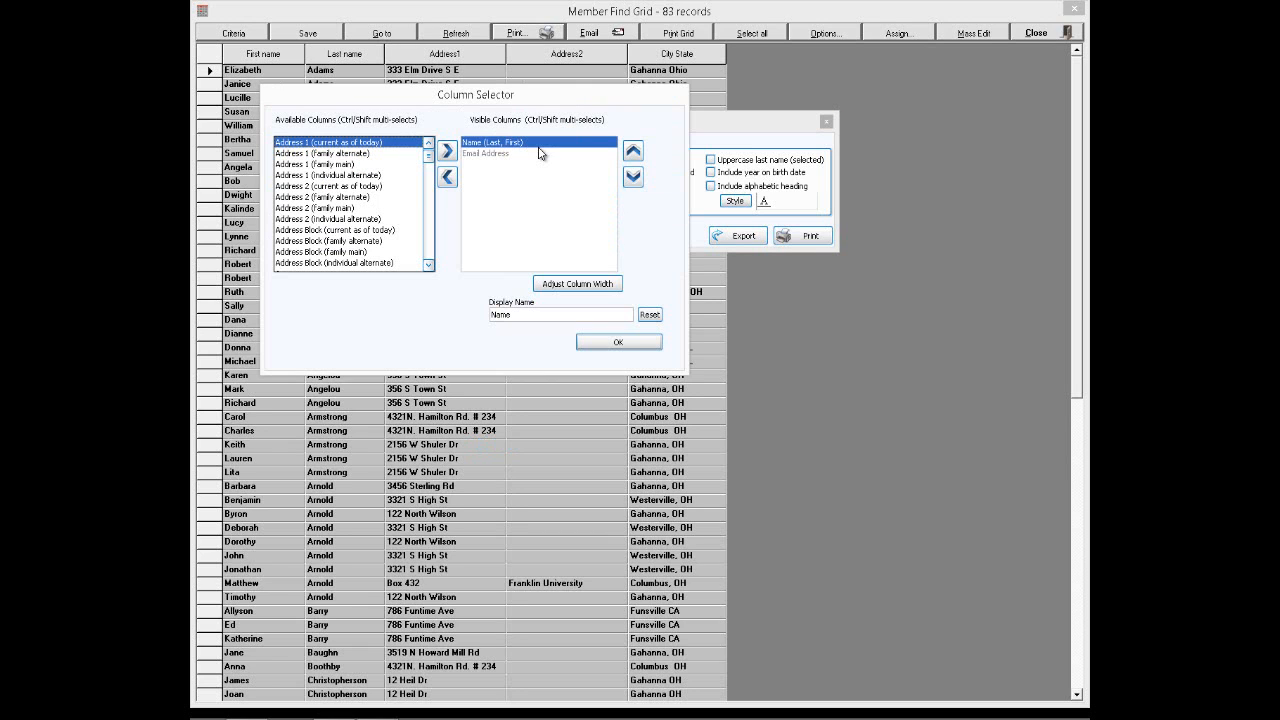
double_click(295, 145)
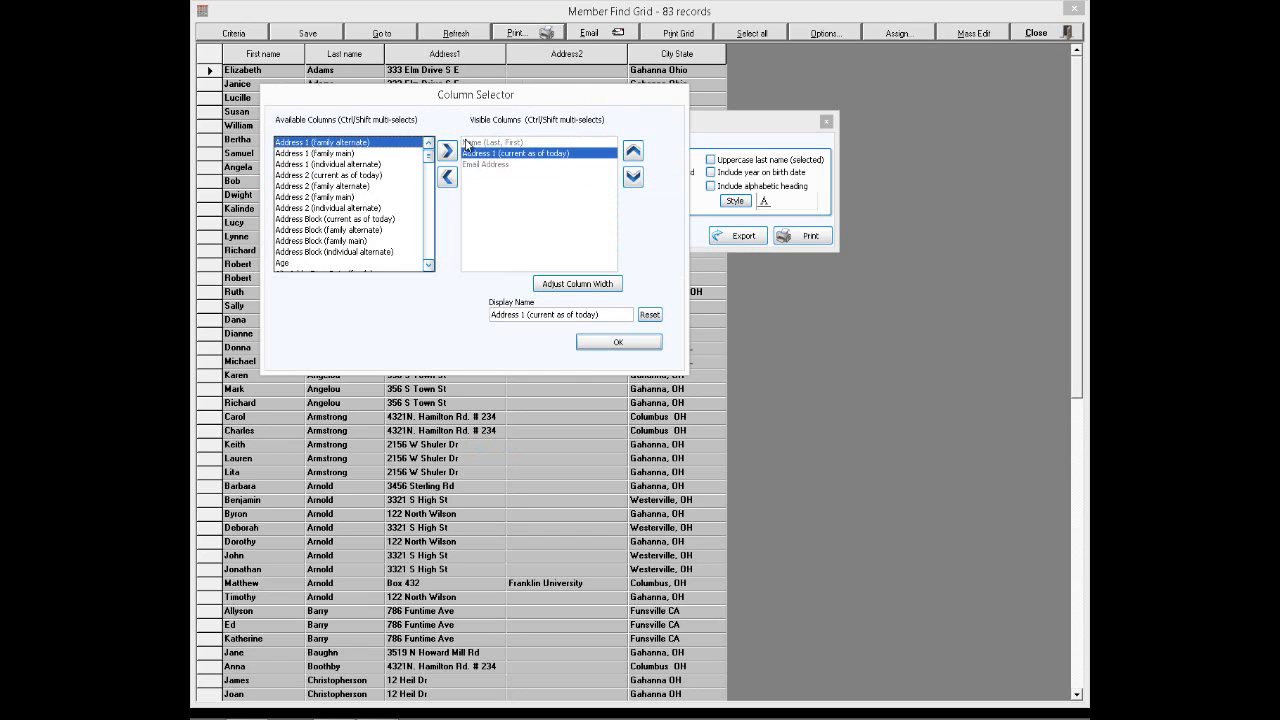
double_click(318, 155)
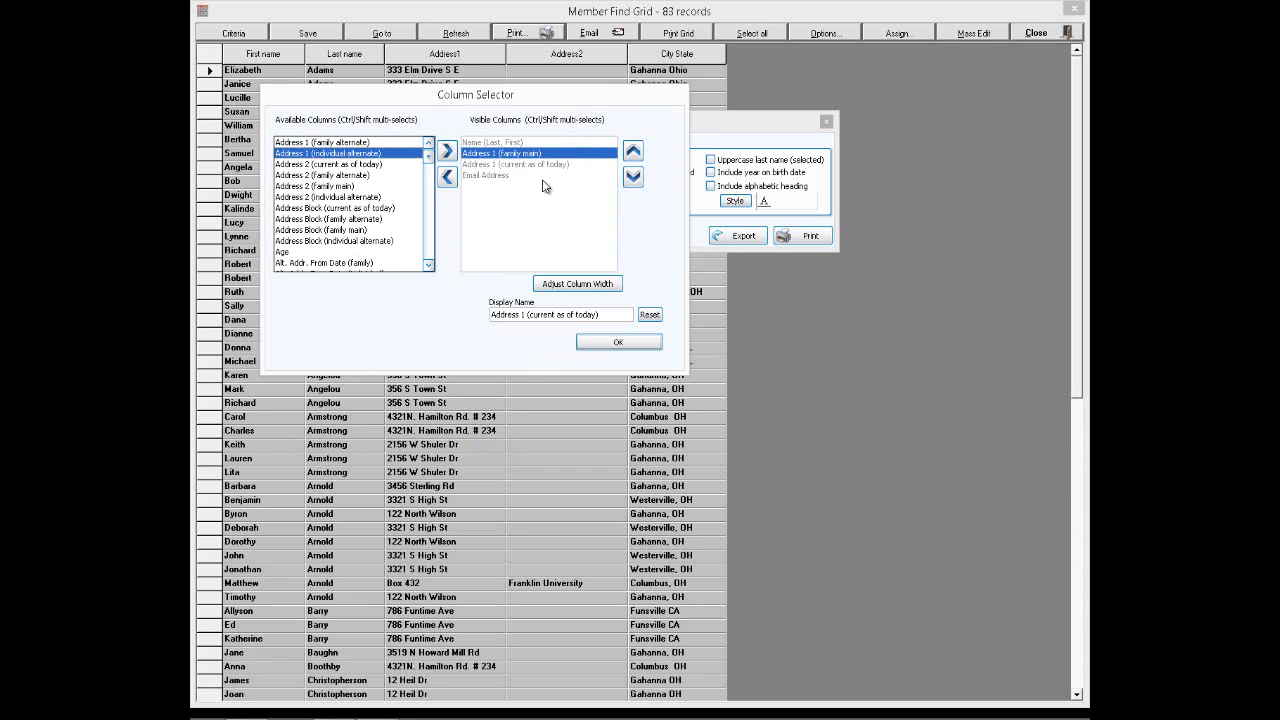
double_click(290, 251)
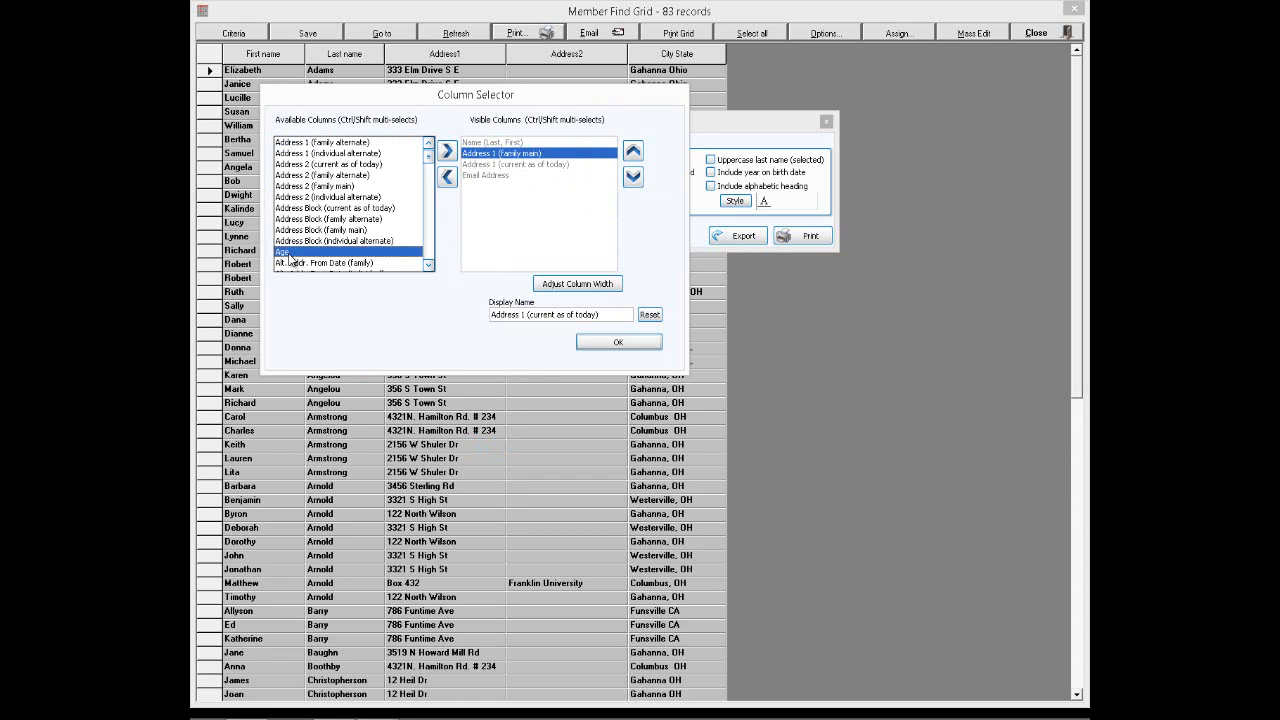
click(612, 343)
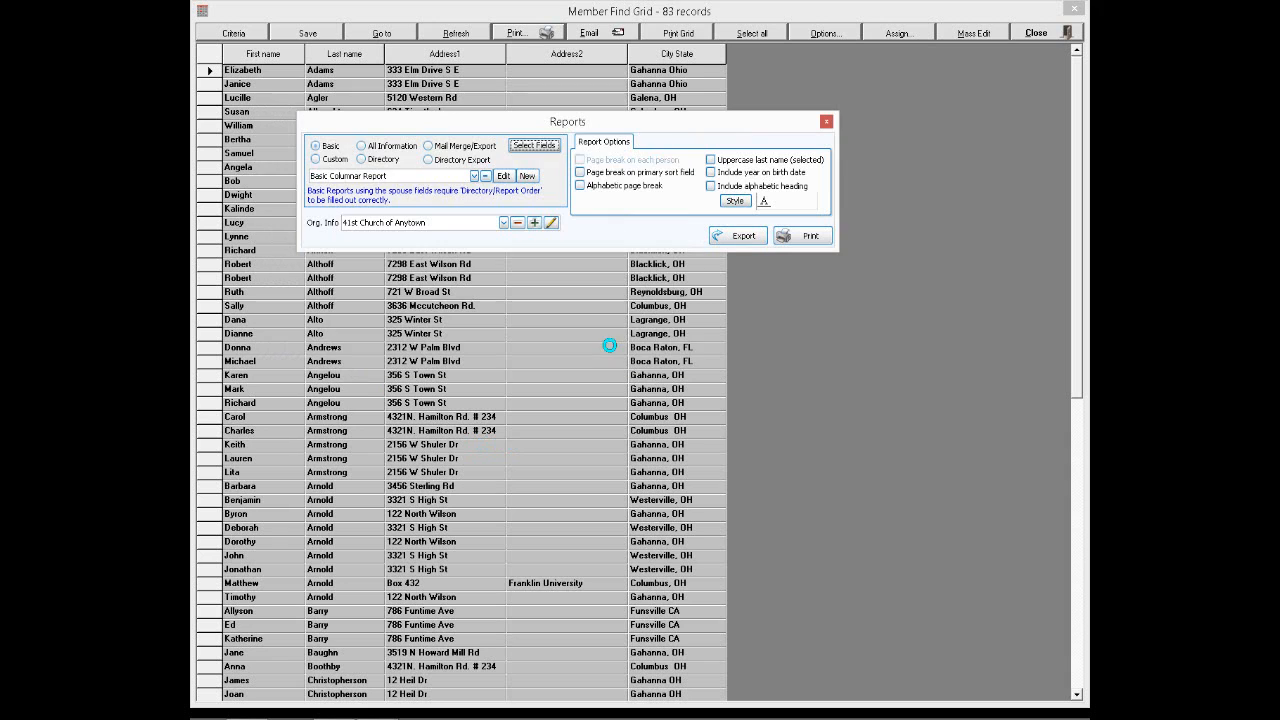
Preview the Basic Columnar Report, look through its first two pages, and close the preview, the report options and the Member Find Grid.
click(826, 236)
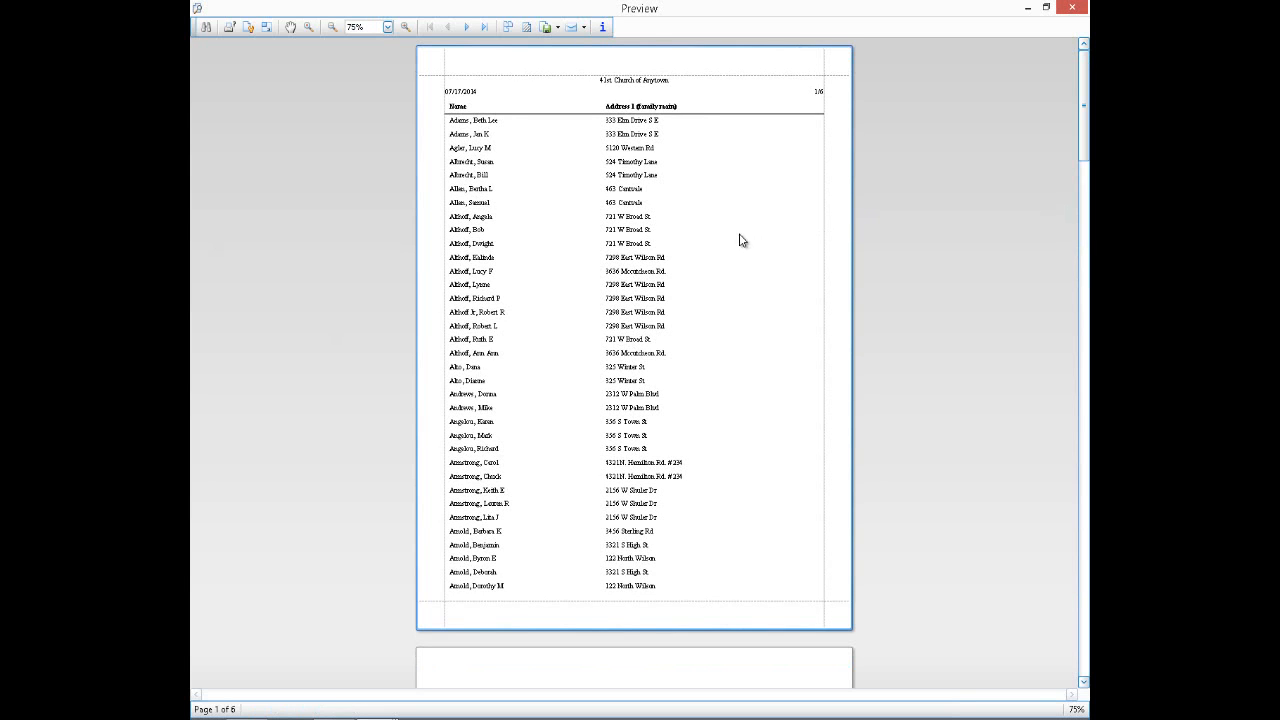
scroll(617, 332, down, 5)
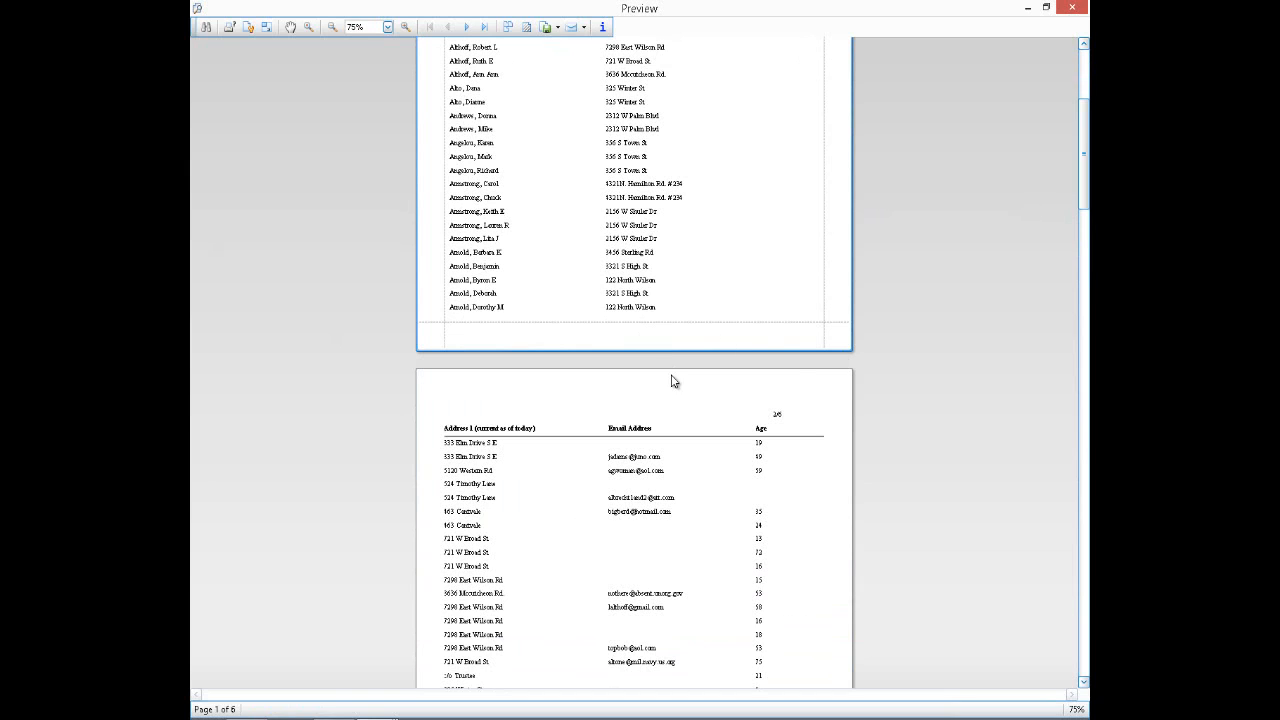
scroll(694, 458, down, 4)
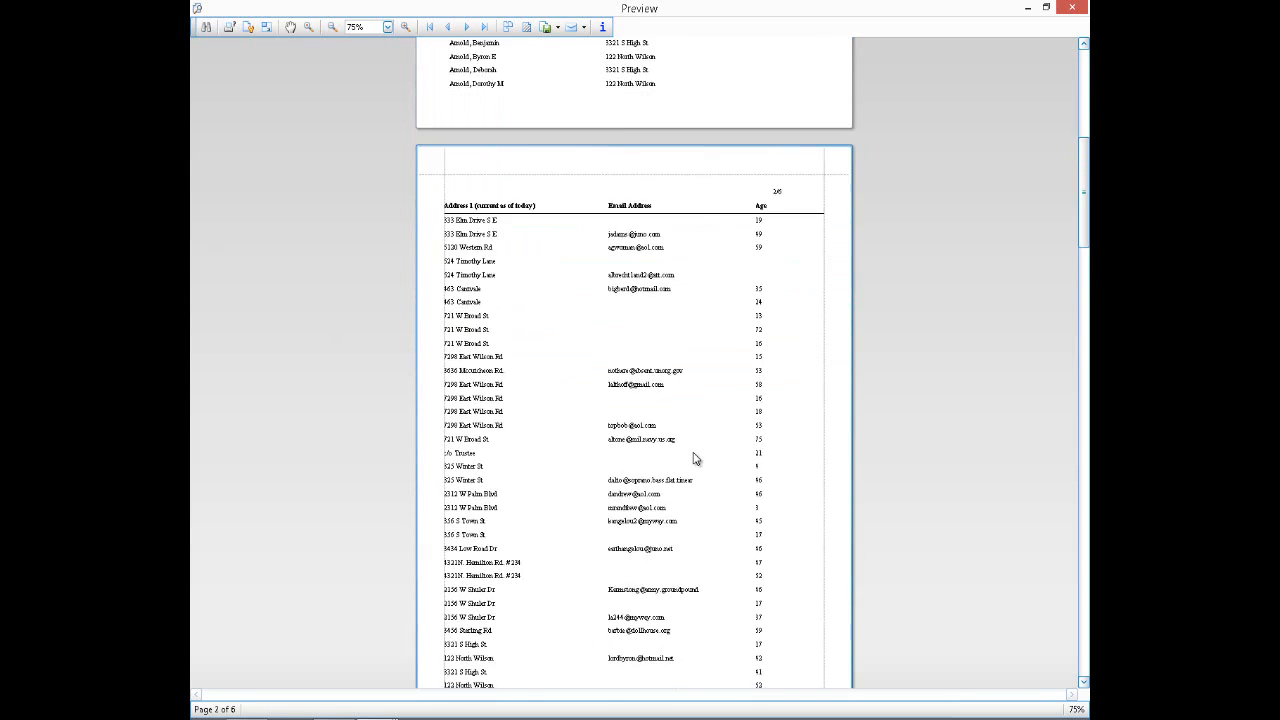
scroll(694, 458, down, 1)
scroll(694, 458, up, 8)
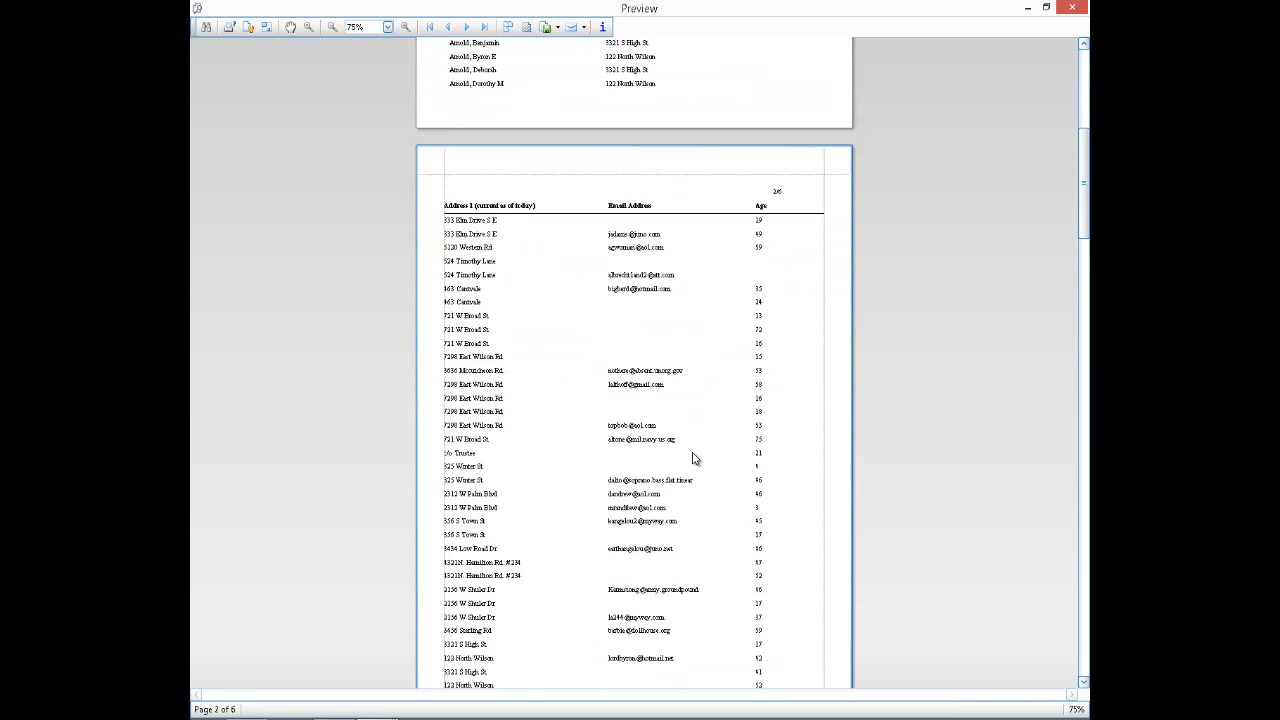
click(1083, 12)
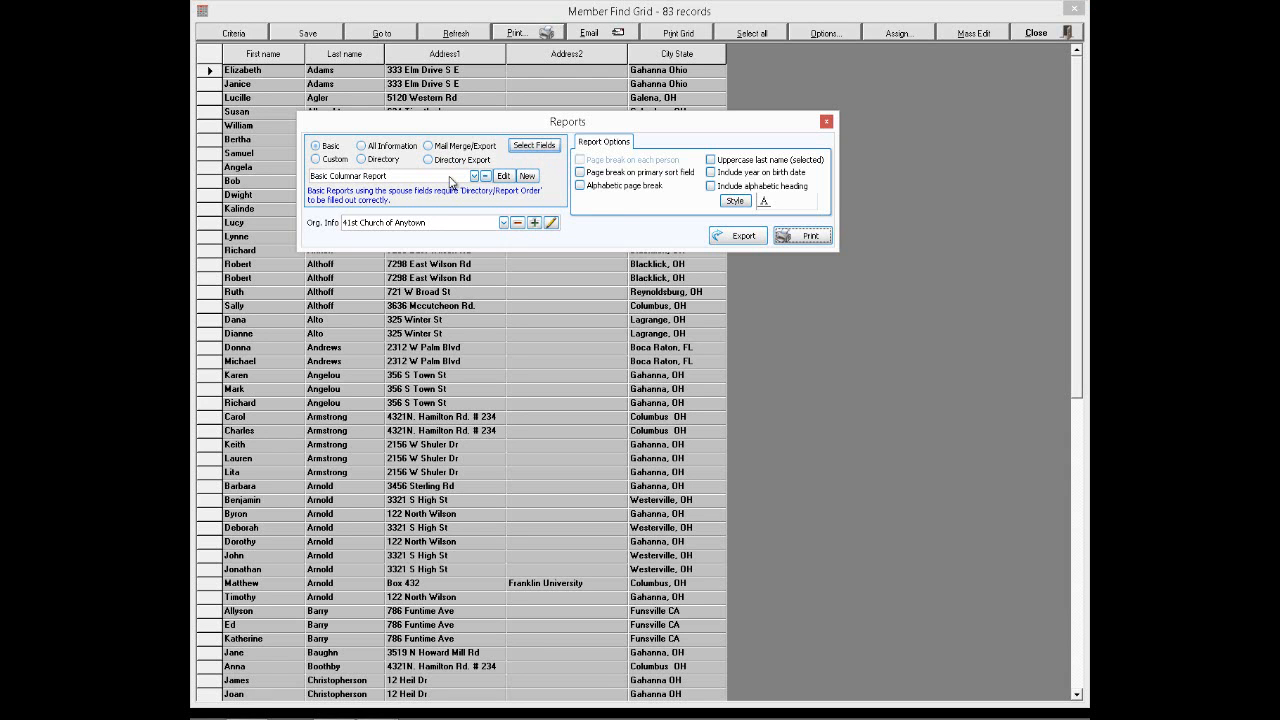
click(827, 122)
click(1055, 37)
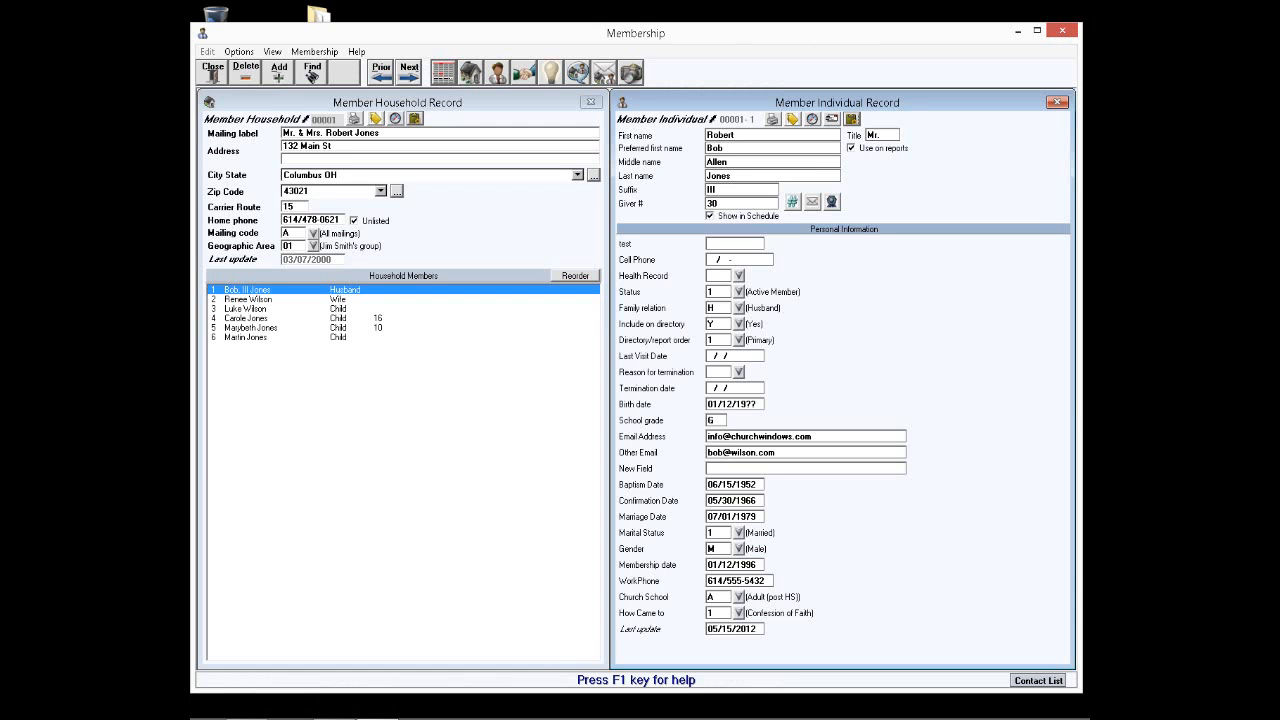